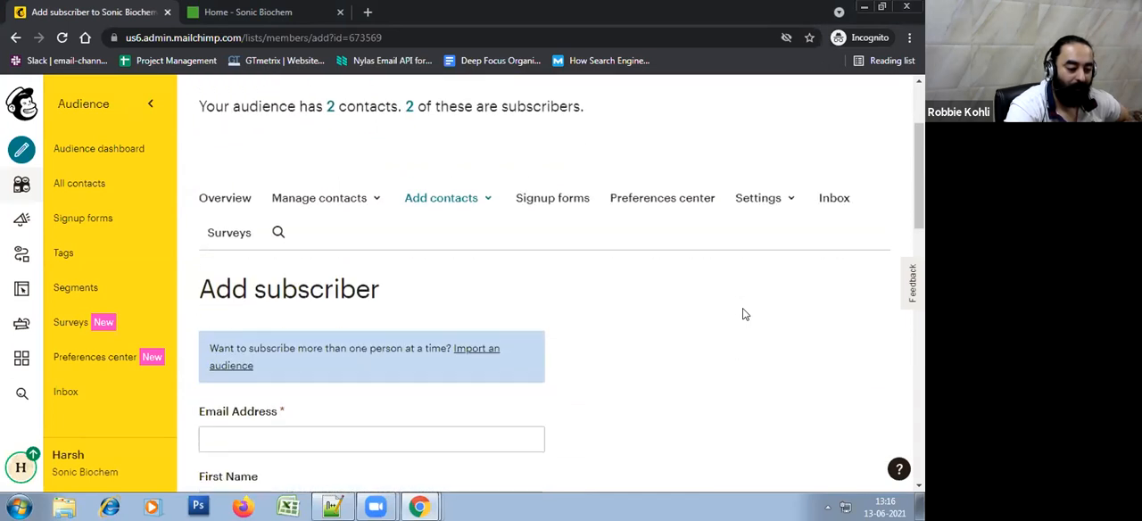
pyautogui.scroll(-1, 357, 226)
# Enter the first new subscriber's email address in the Add subscriber form
pyautogui.click(357, 225)
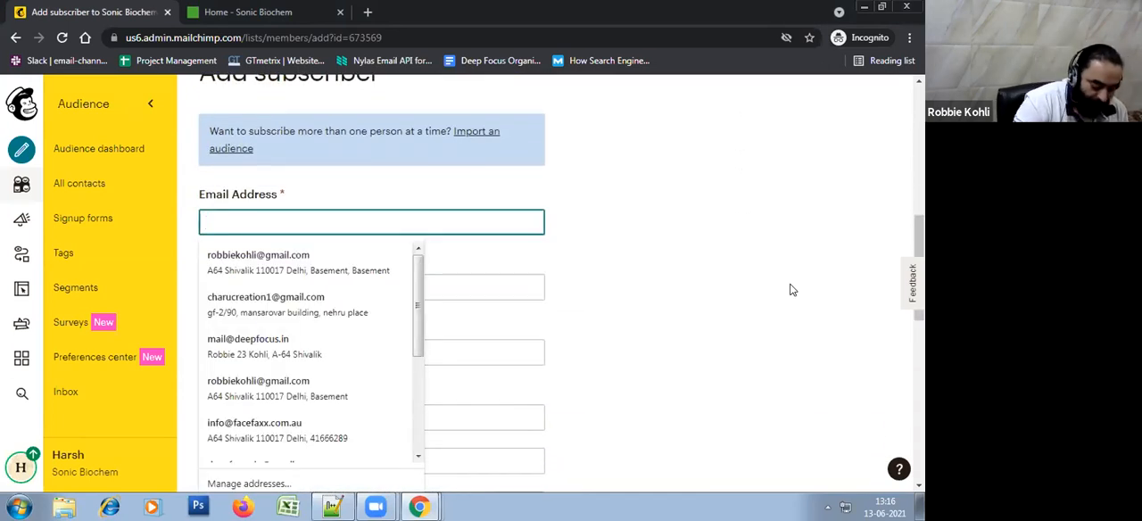
pyautogui.write('a')
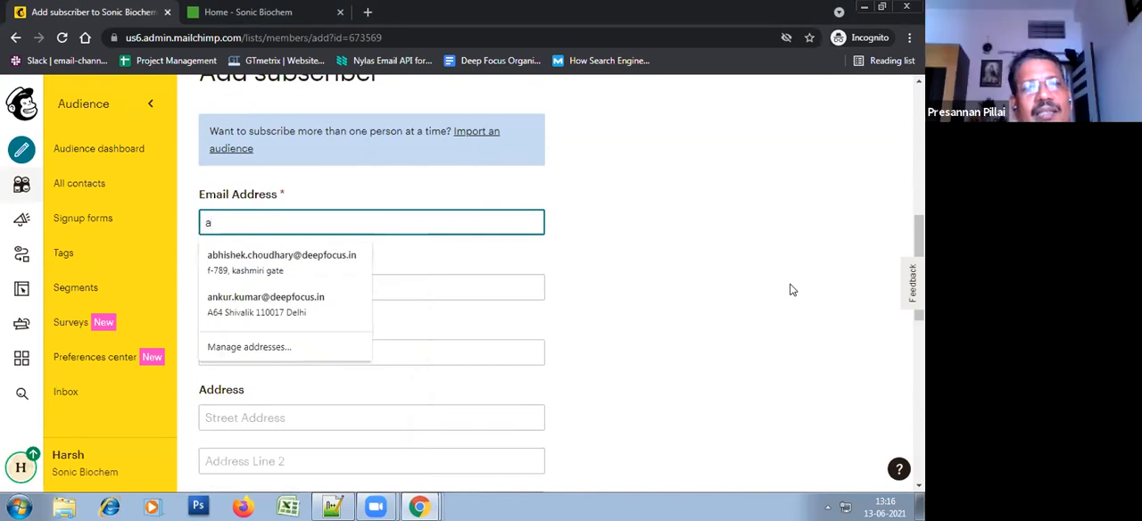
pyautogui.press('BackSpace')
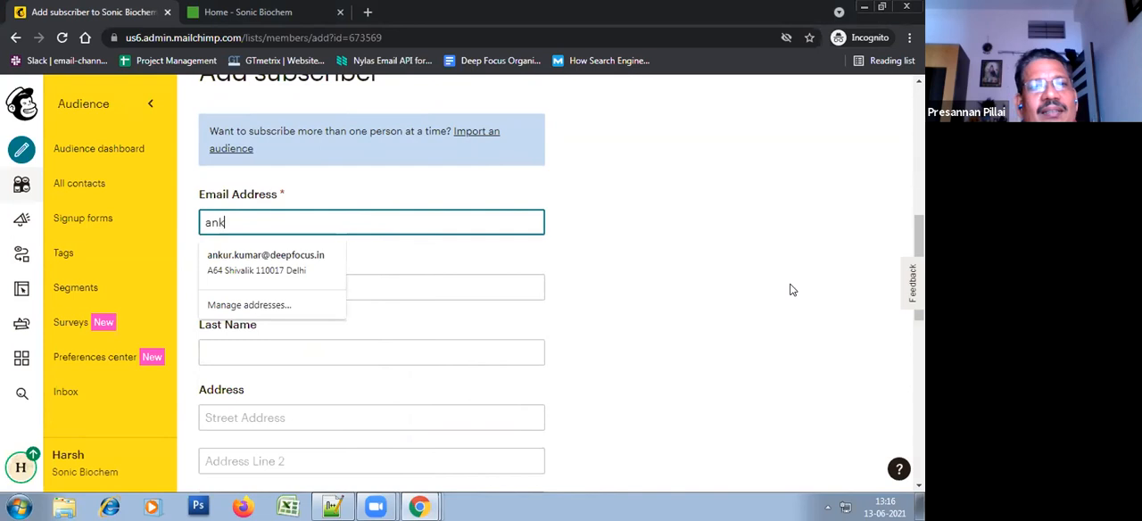
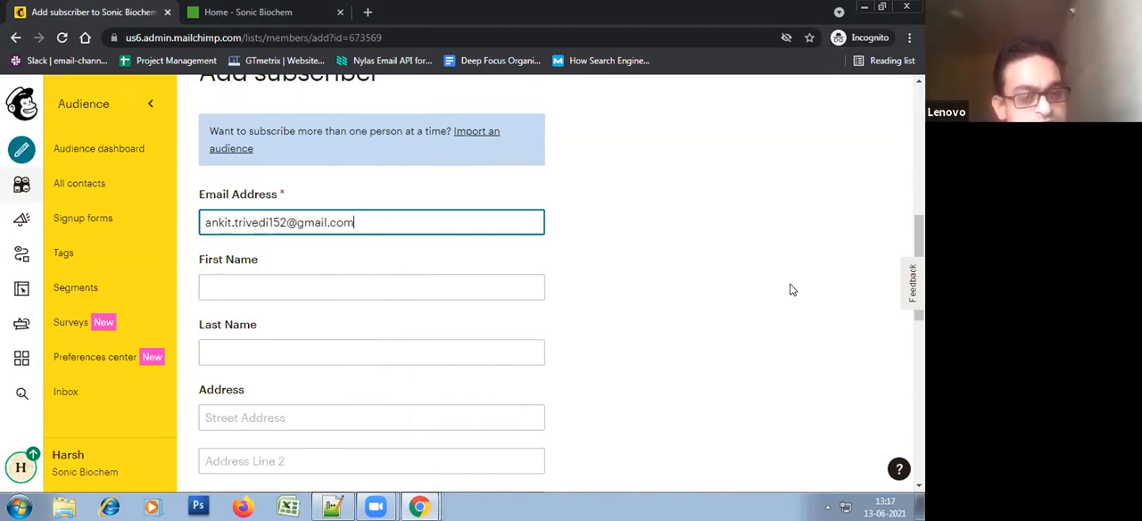
# Fill in the subscriber's first name and last name
pyautogui.press('Tab')
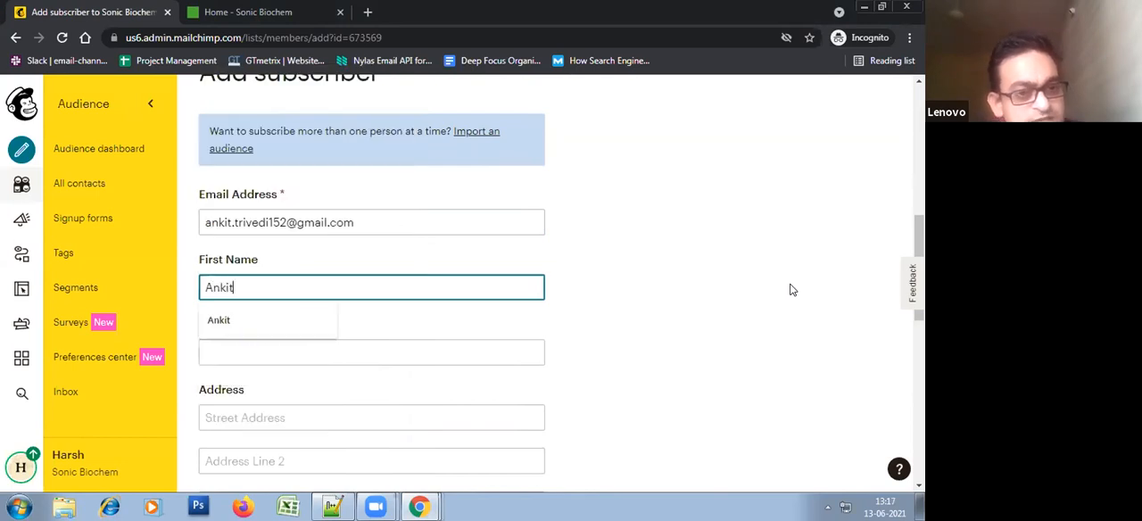
pyautogui.press('Escape')
pyautogui.press('Tab')
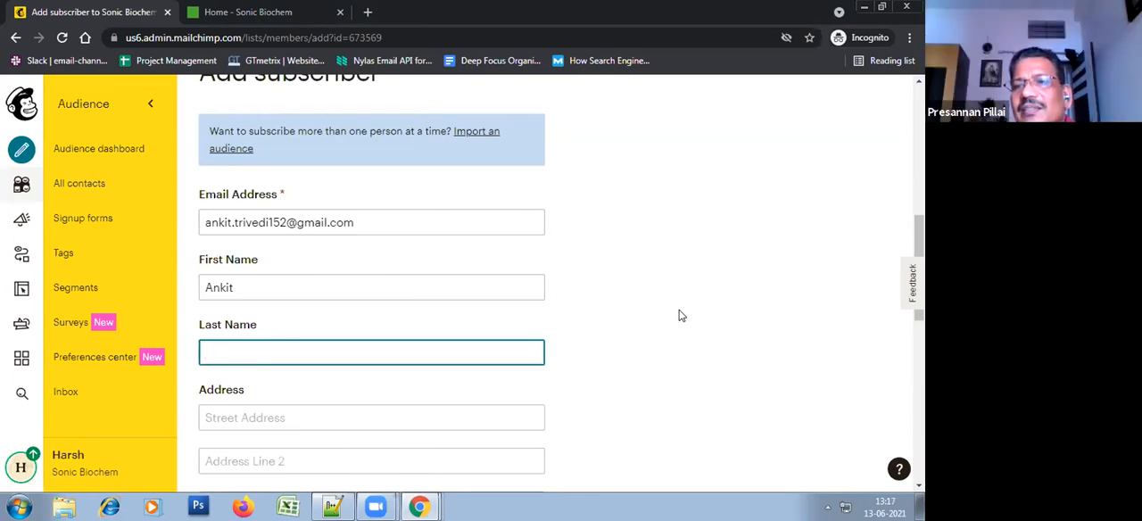
pyautogui.scroll(-2, 681, 315)
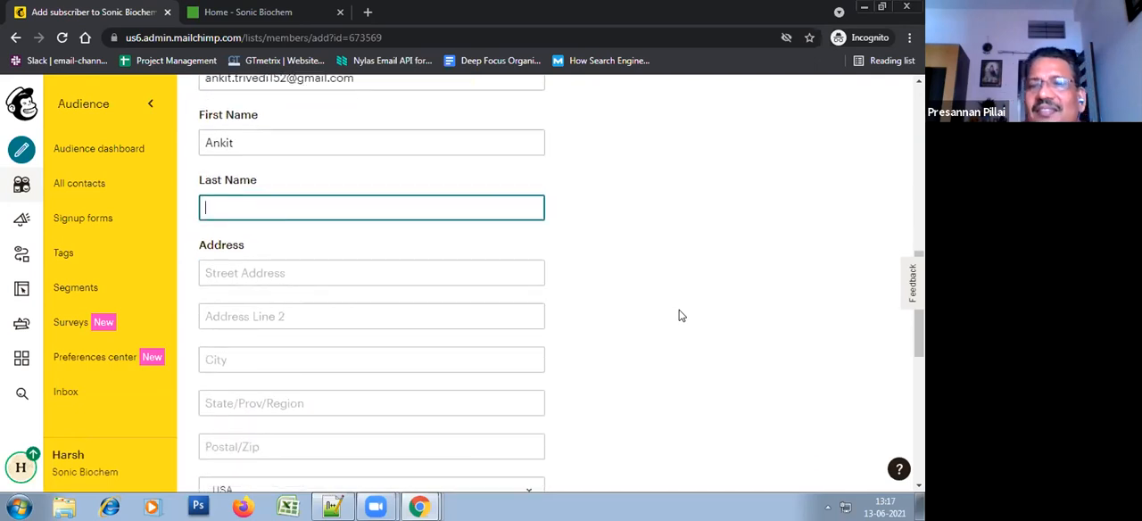
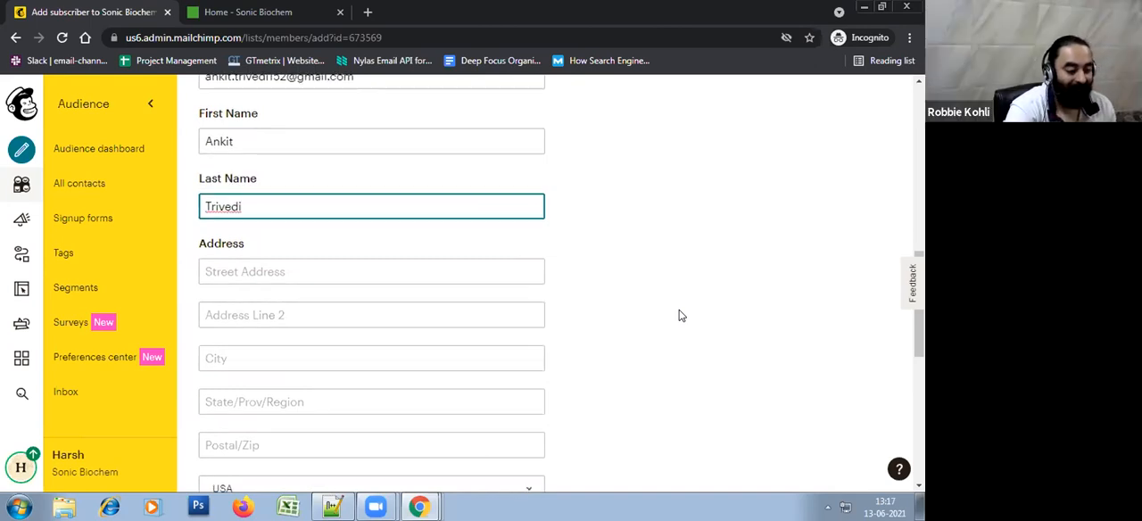
# Mark that this person gave permission to email them and subscribe the contact
pyautogui.scroll(-5, 681, 315)
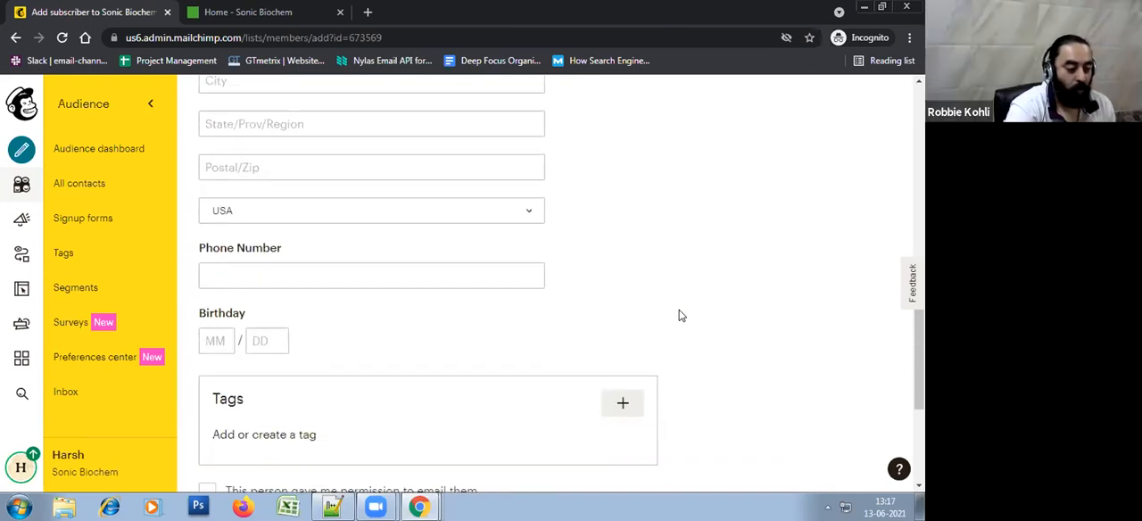
pyautogui.click(285, 406)
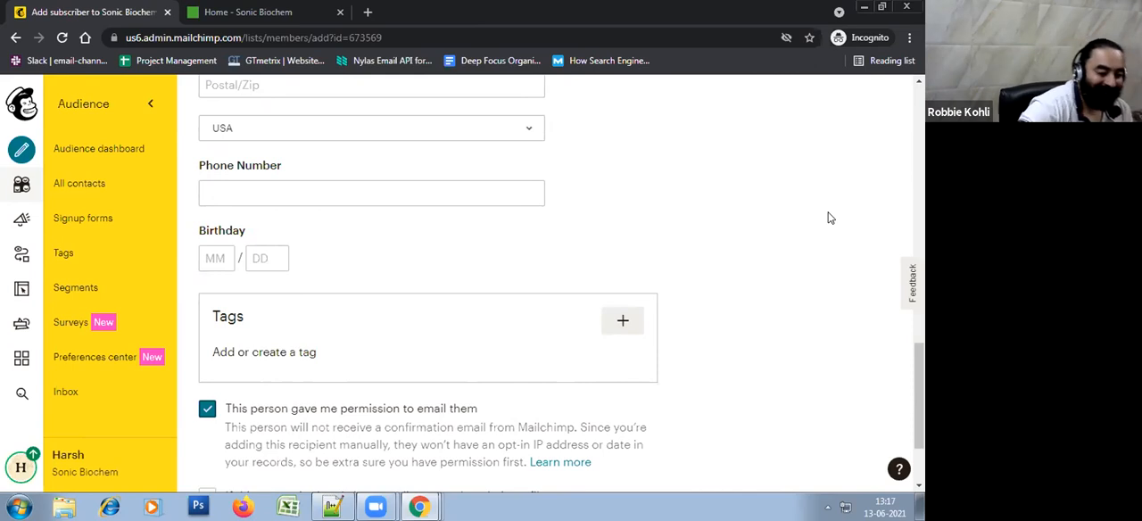
pyautogui.scroll(-2, 612, 214)
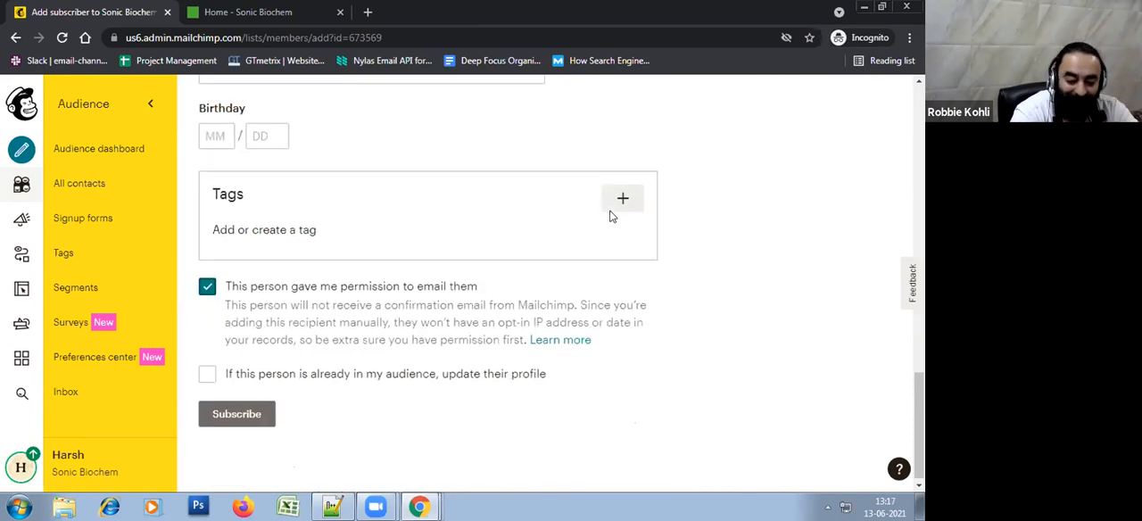
pyautogui.click(236, 416)
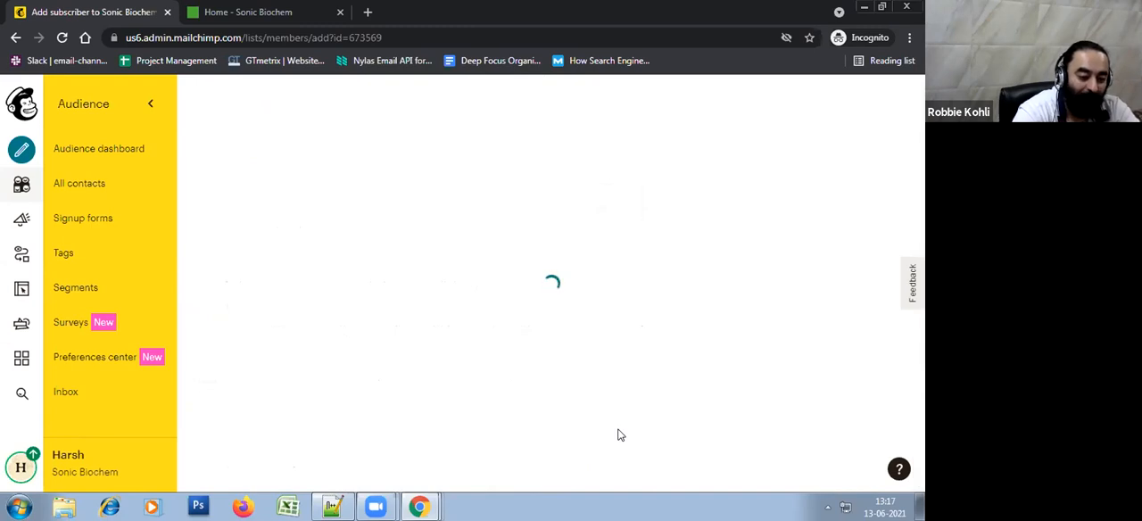
# Enter the second subscriber's email name and company domain name in the blank form's email address
pyautogui.scroll(-1, 621, 435)
pyautogui.scroll(2, 619, 433)
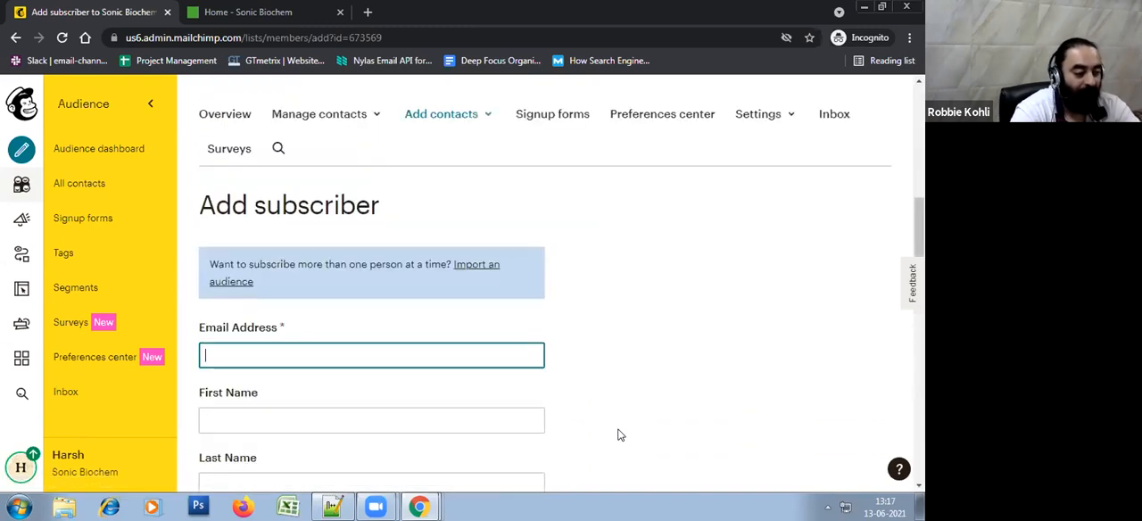
pyautogui.click(312, 352)
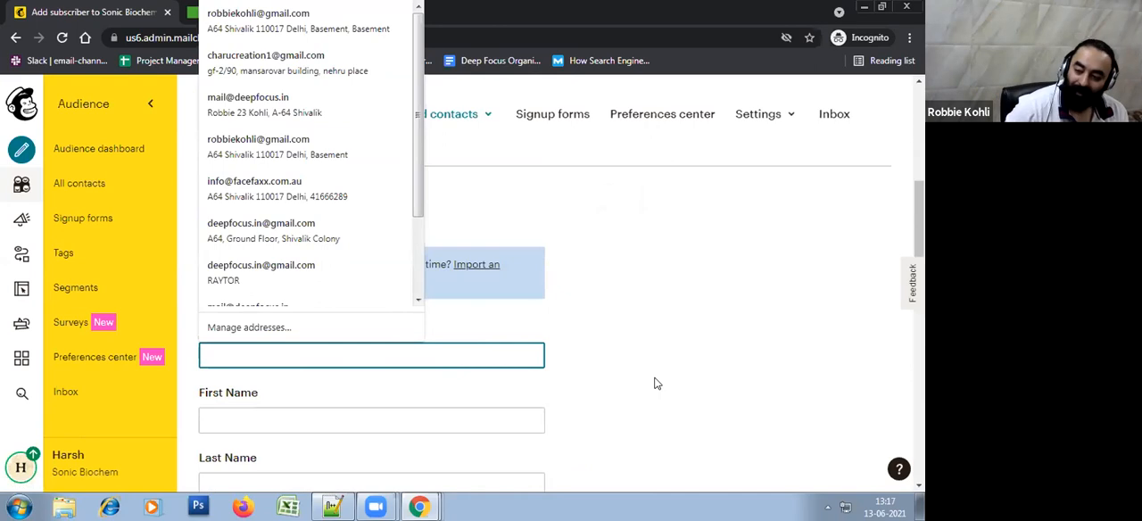
pyautogui.press('Escape')
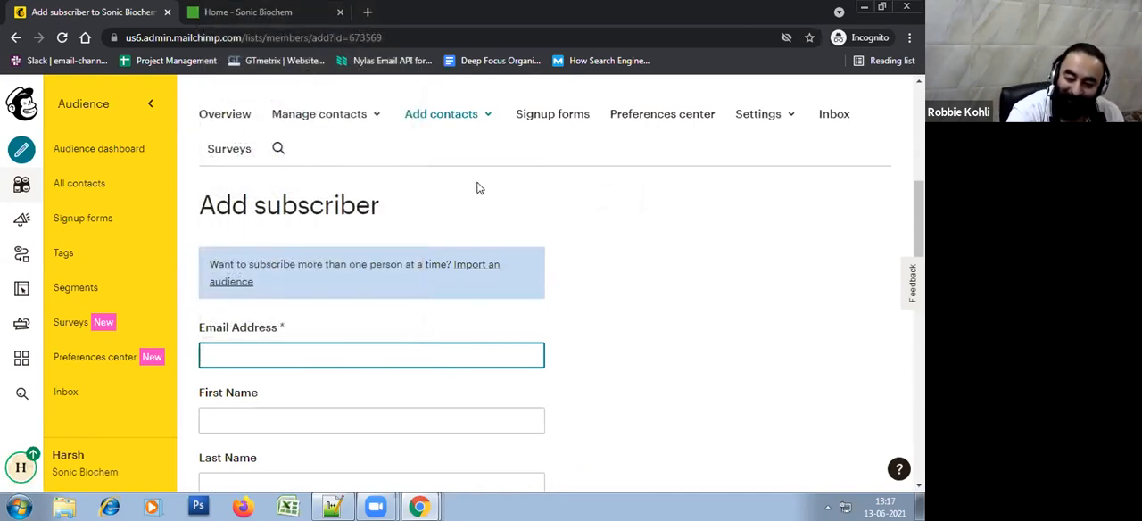
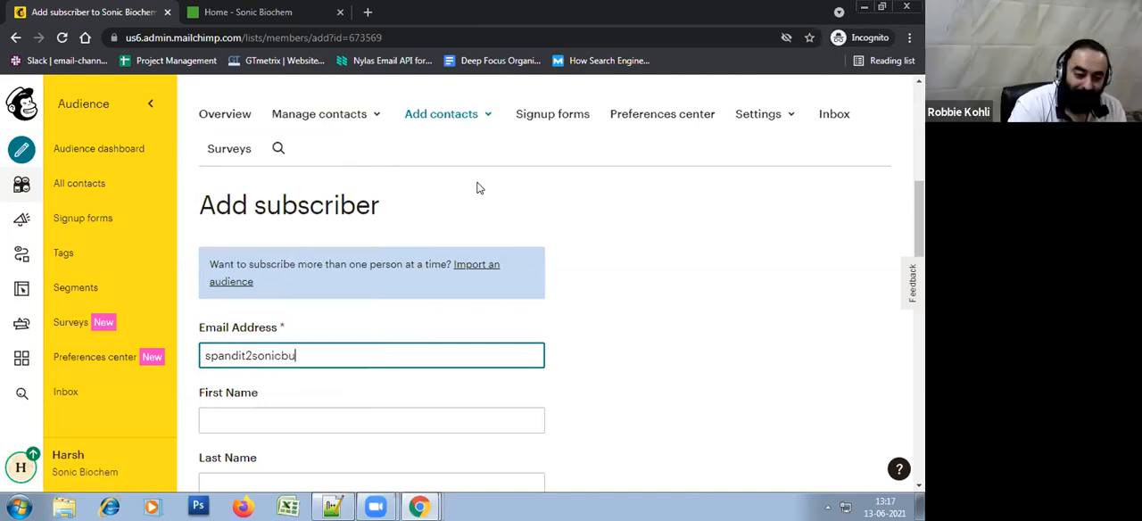
pyautogui.write('em')
# Correct the domain spelling and the @ sign in the email address, and complete it with the ending .co.in
pyautogui.press('Left')
pyautogui.press('Left')
pyautogui.press('Left')
pyautogui.press('Left')
pyautogui.press('Left')
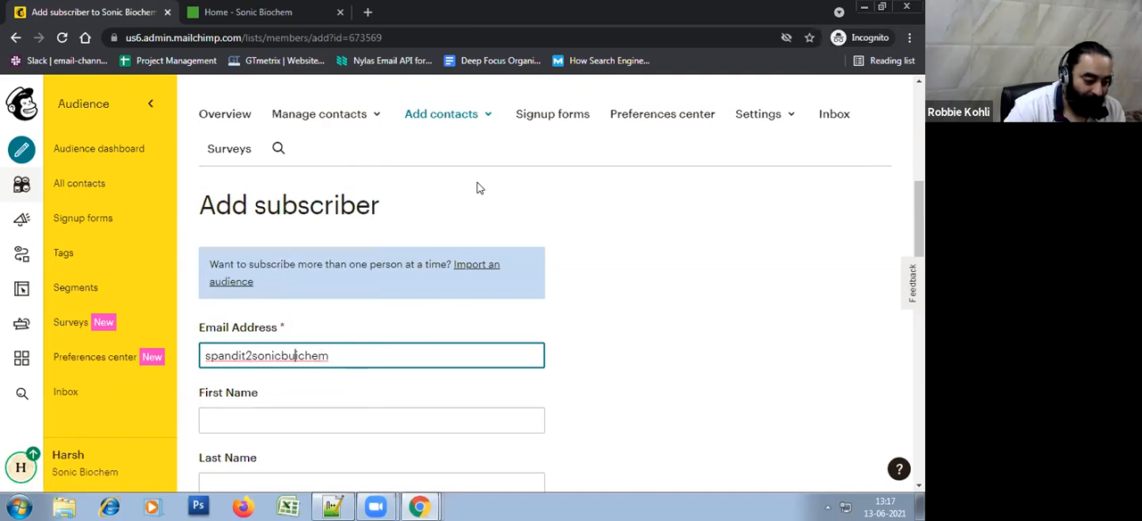
pyautogui.press('Delete')
pyautogui.press('Right')
pyautogui.write('o')
pyautogui.press('Left')
pyautogui.press('Left')
pyautogui.press('Left')
pyautogui.press('Left')
pyautogui.press('Left')
pyautogui.press('Left')
pyautogui.press('Left')
pyautogui.press('Left')
pyautogui.press('BackSpace')
pyautogui.write('@')
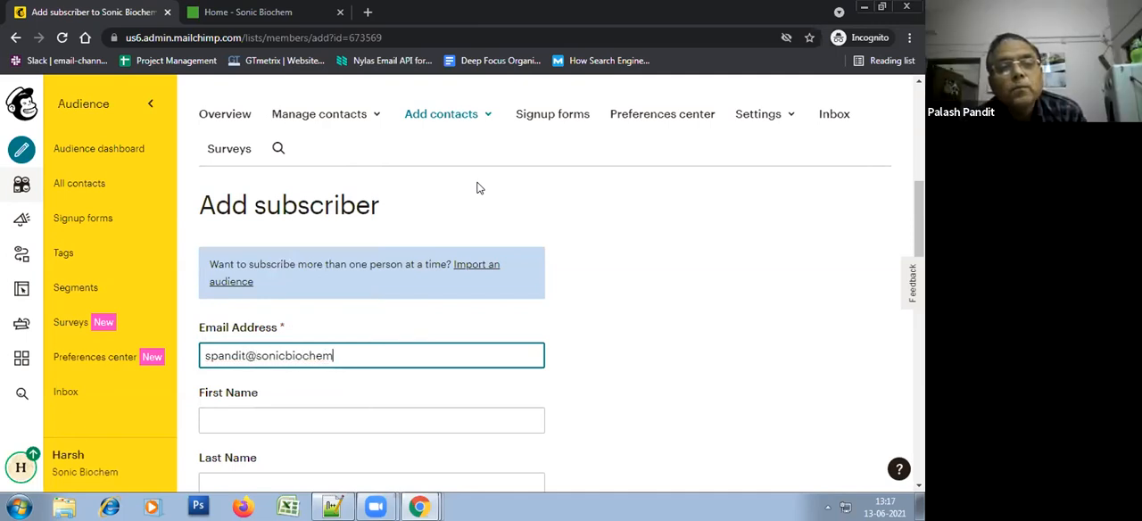
pyautogui.write('.co.in')
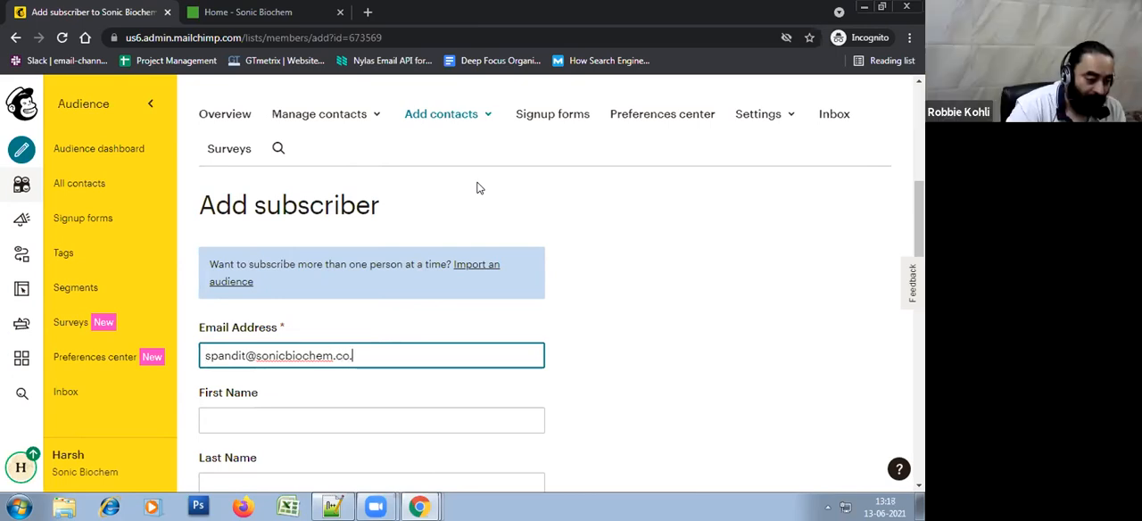
pyautogui.click(724, 447)
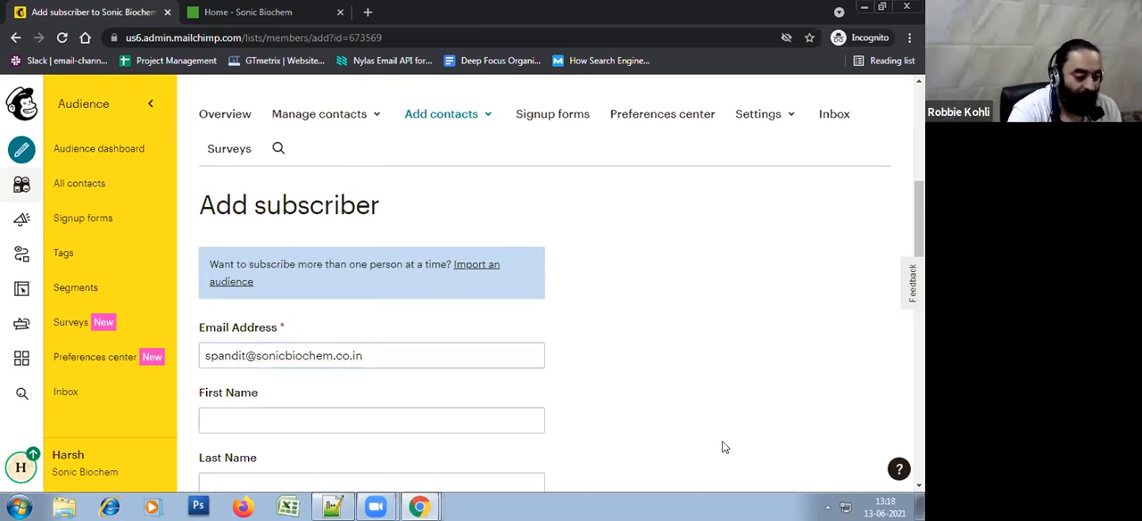
# Fill in the second subscriber's first name and last name
pyautogui.scroll(-1, 723, 447)
pyautogui.click(397, 347)
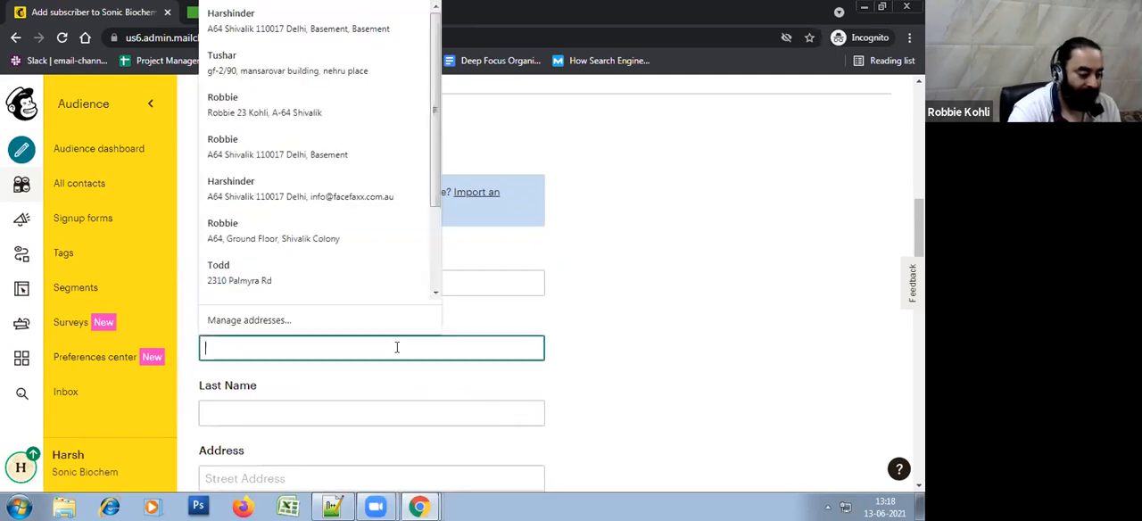
pyautogui.press('Tab')
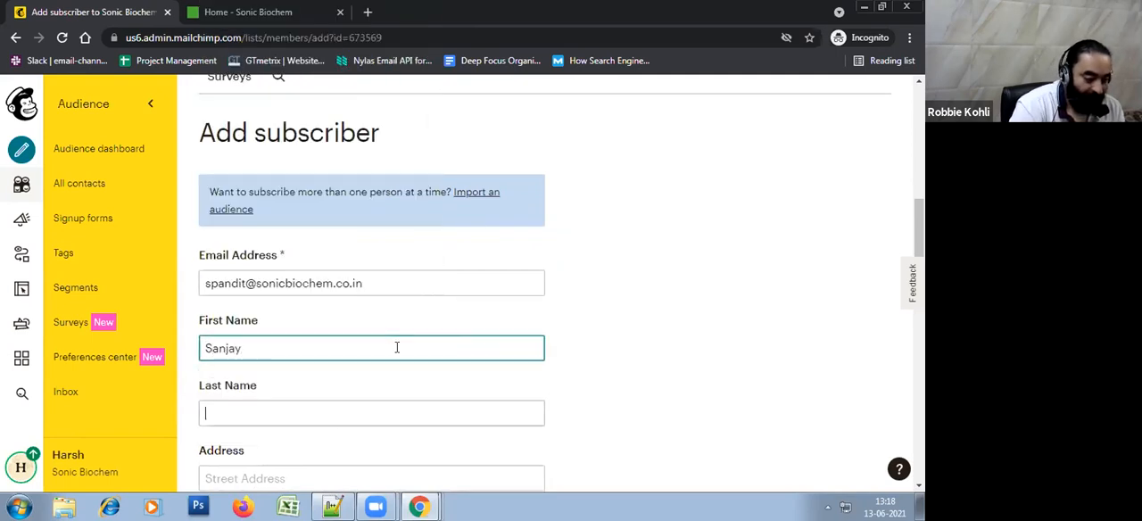
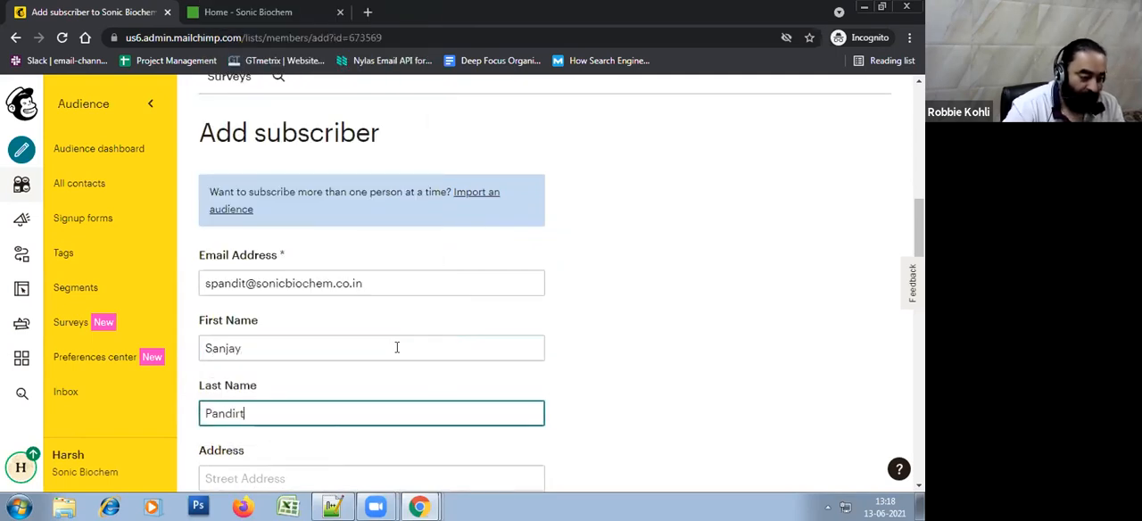
# Mark that the second subscriber gave permission to be emailed
pyautogui.scroll(-2, 541, 330)
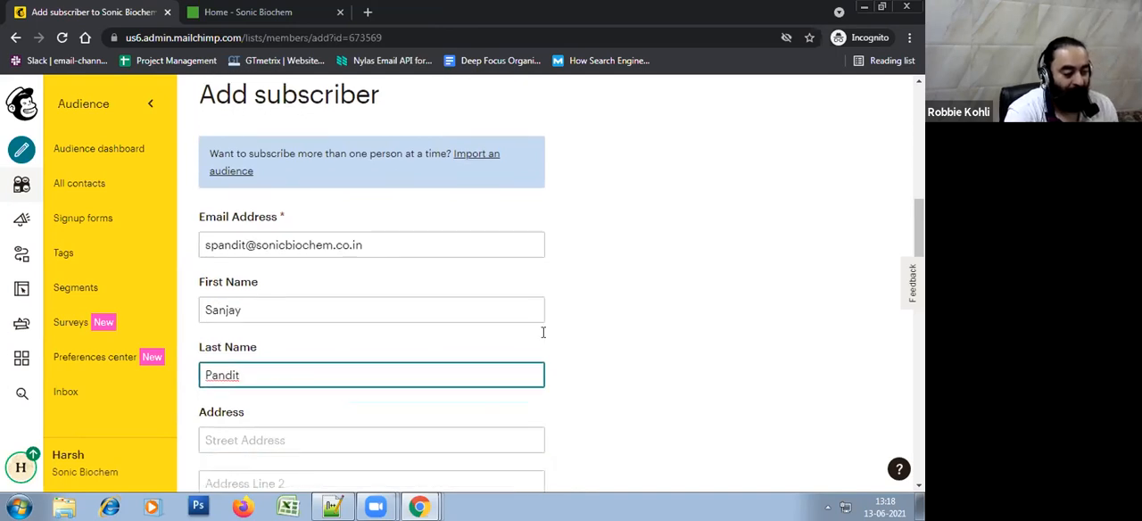
pyautogui.scroll(-7, 369, 353)
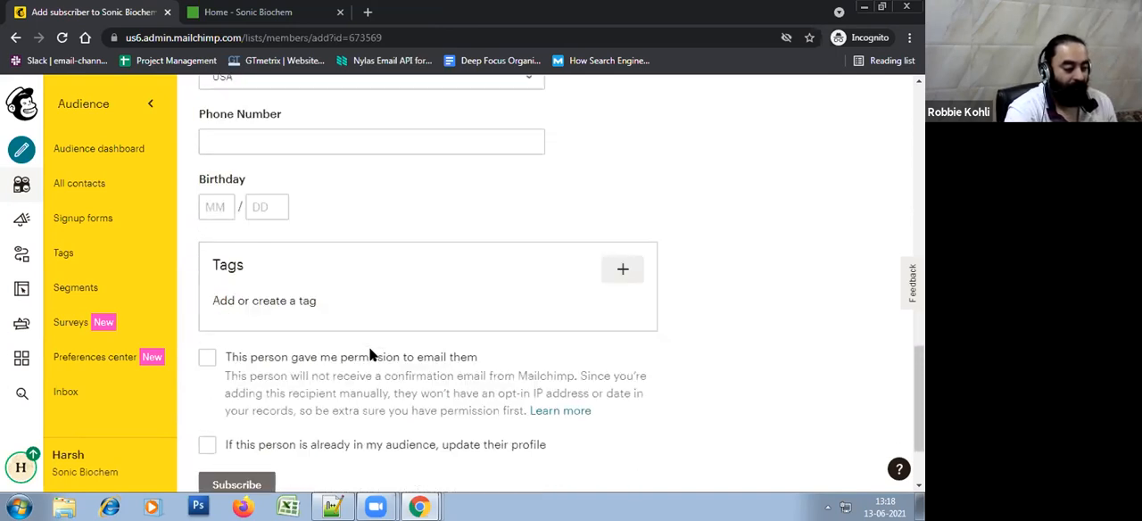
pyautogui.click(363, 329)
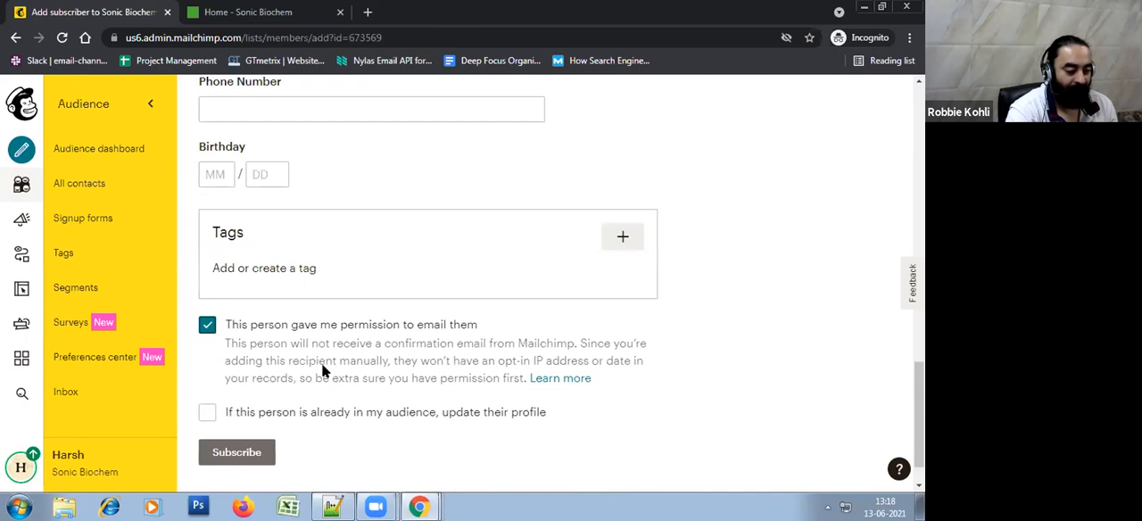
# Fill in the birthday month and day for the second subscriber
pyautogui.scroll(1, 392, 318)
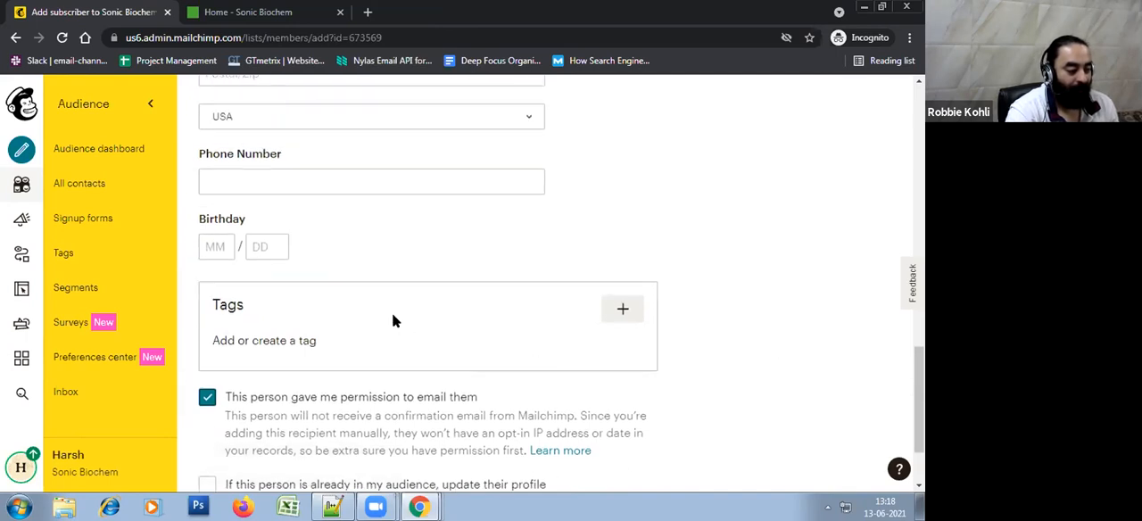
pyautogui.scroll(-1, 281, 458)
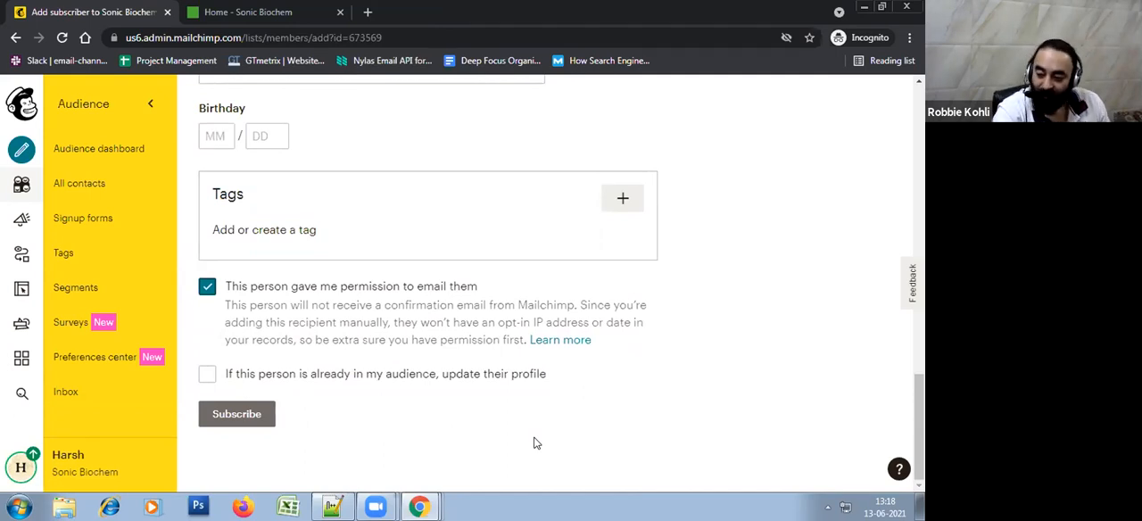
pyautogui.scroll(1, 535, 401)
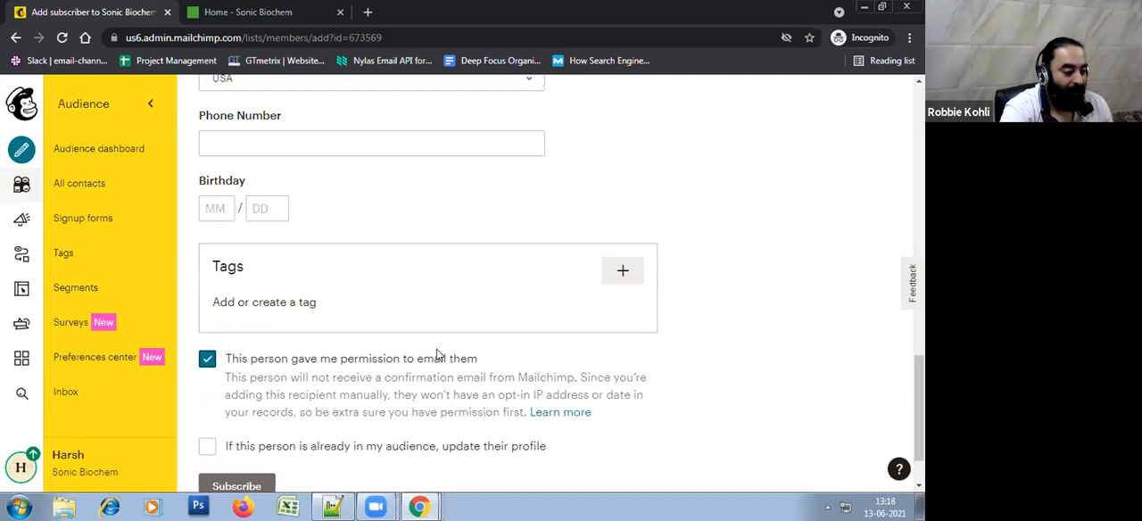
pyautogui.scroll(1, 440, 355)
pyautogui.click(209, 280)
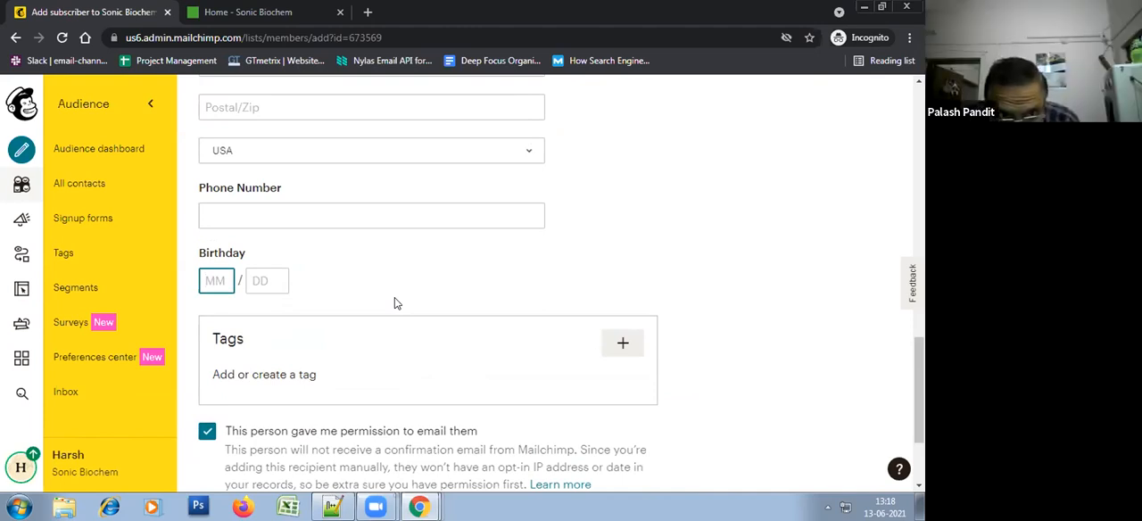
pyautogui.write('10')
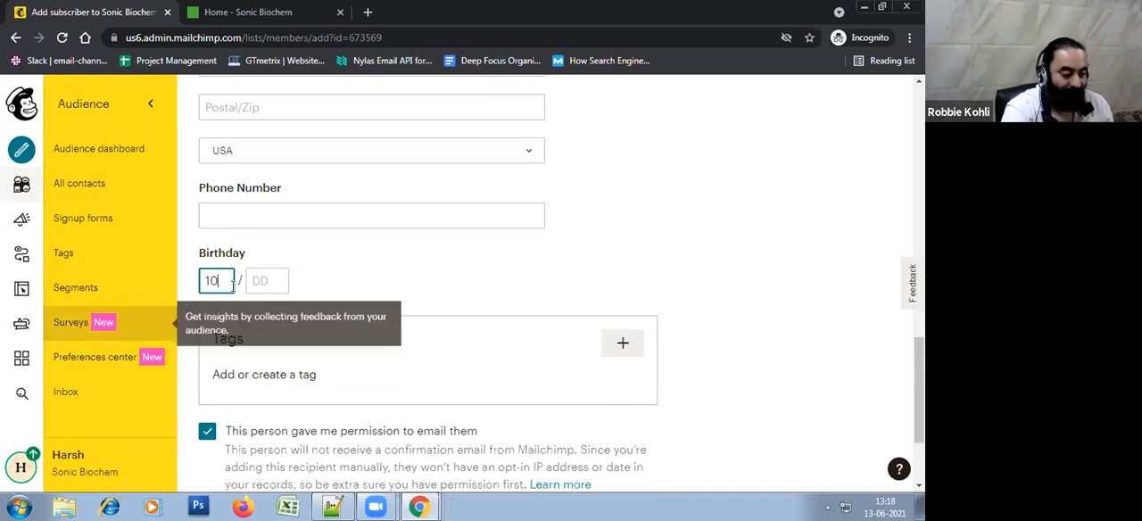
pyautogui.press('Tab')
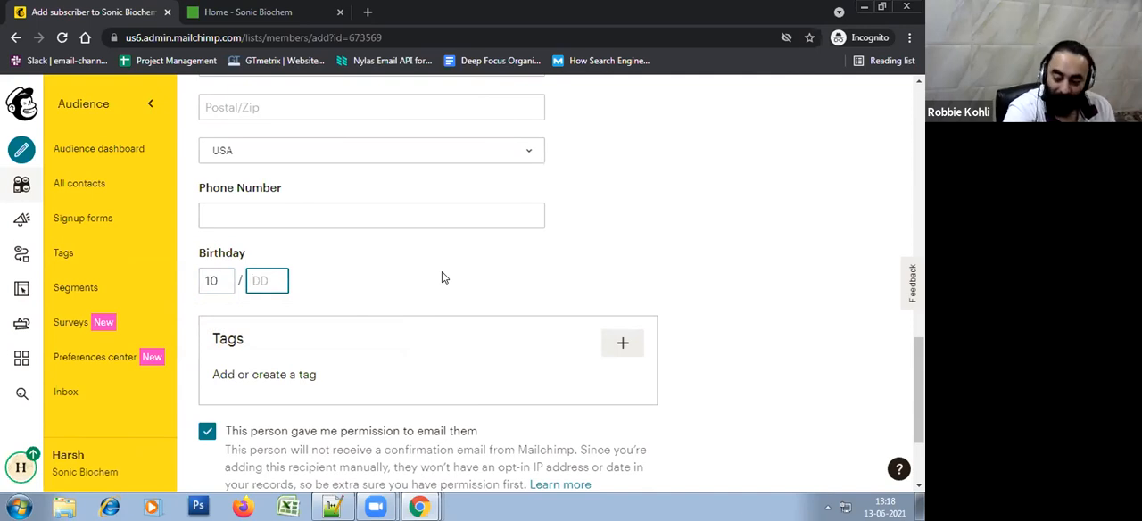
pyautogui.write('29')
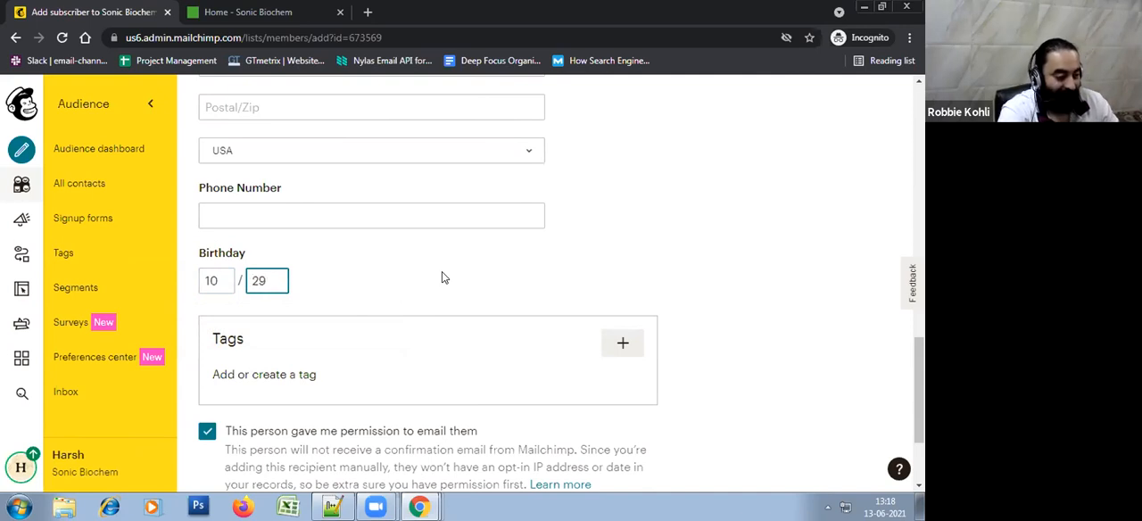
pyautogui.click(461, 350)
# Submit the completed form to subscribe the second contact, and check the audience's contact count
pyautogui.scroll(-2, 516, 450)
pyautogui.scroll(2, 367, 366)
pyautogui.scroll(-2, 365, 366)
pyautogui.click(247, 414)
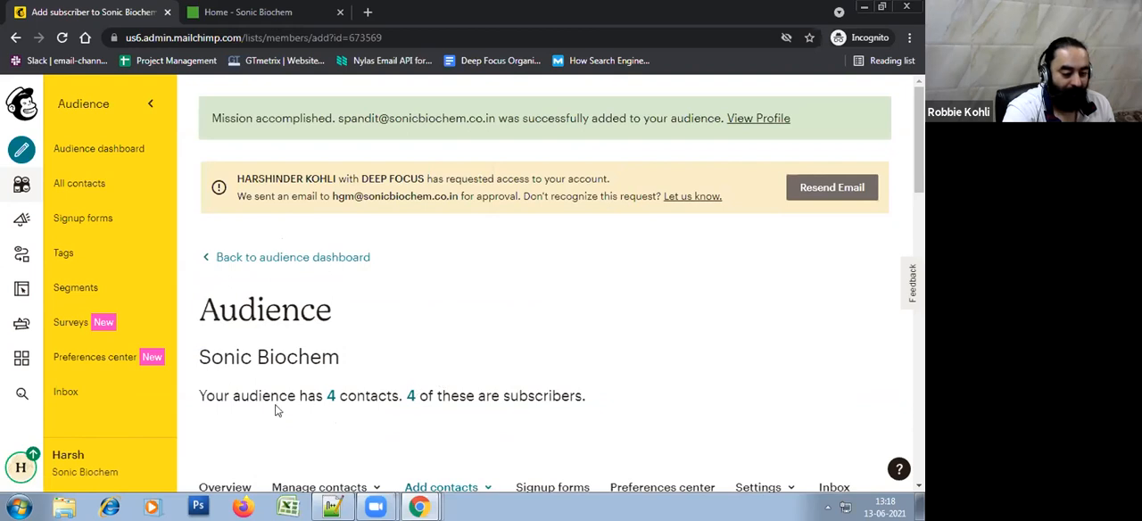
pyautogui.moveTo(264, 396); pyautogui.dragTo(525, 390)
pyautogui.click(672, 371)
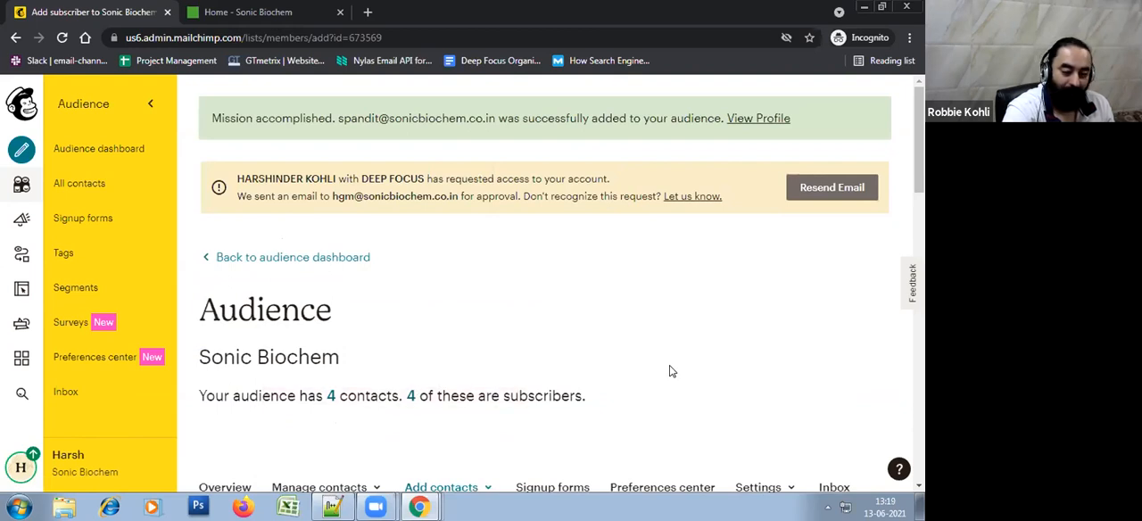
# Open the Sonic Biochem audience's contact list and review the subscribers' details
pyautogui.click(25, 189)
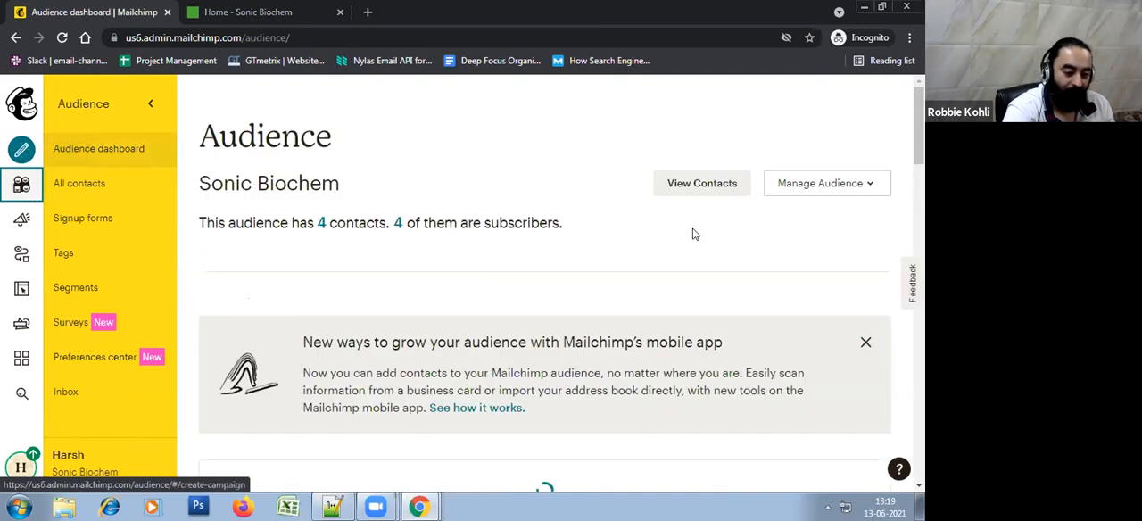
pyautogui.click(698, 193)
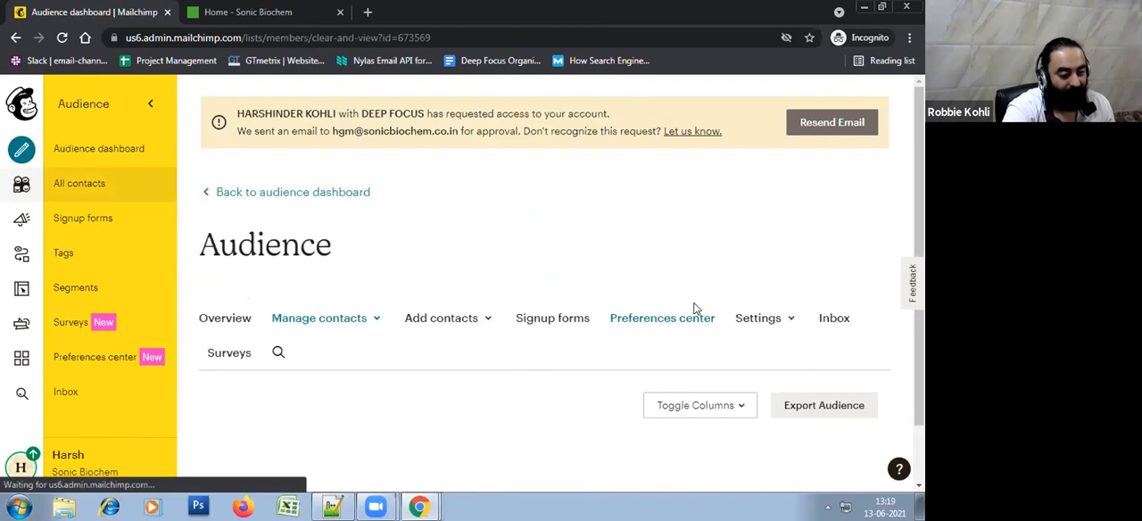
pyautogui.scroll(-3, 697, 309)
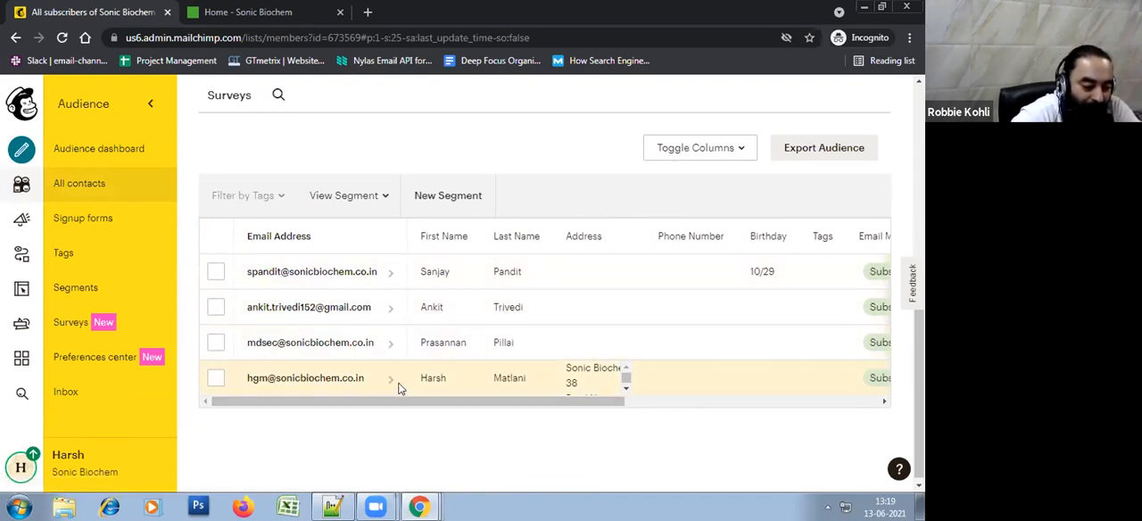
pyautogui.moveTo(549, 404); pyautogui.dragTo(355, 402)
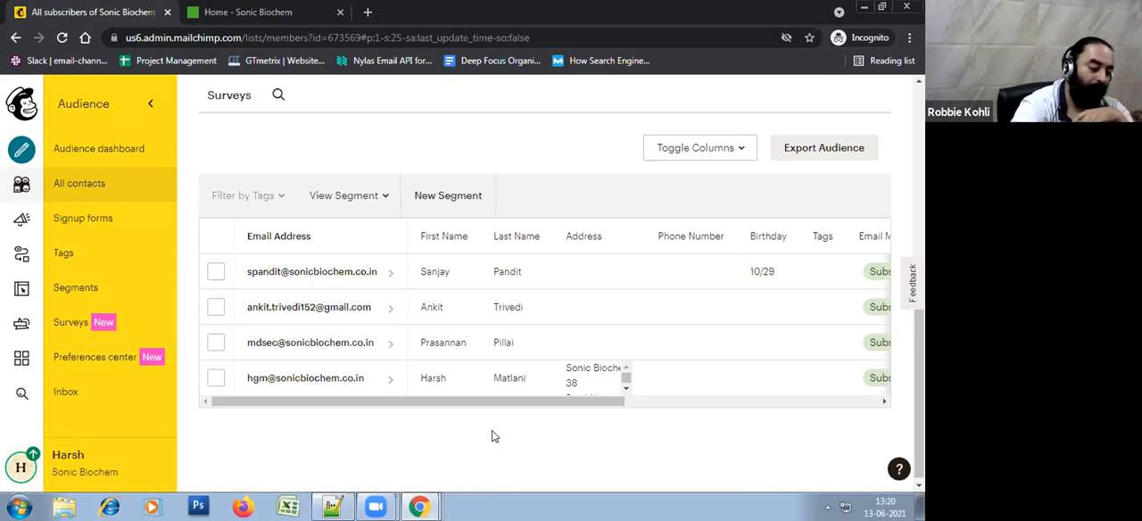
# Switch to Excel with a blank workbook and widen columns A to D
pyautogui.click(287, 506)
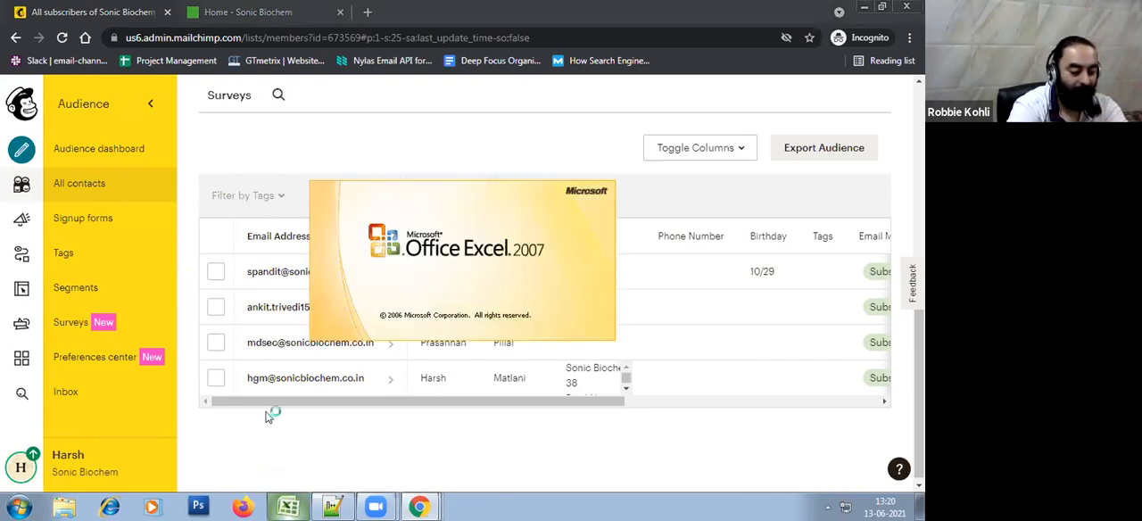
pyautogui.click(581, 301)
pyautogui.moveTo(61, 125); pyautogui.dragTo(323, 129)
pyautogui.click(429, 216)
pyautogui.click(336, 377)
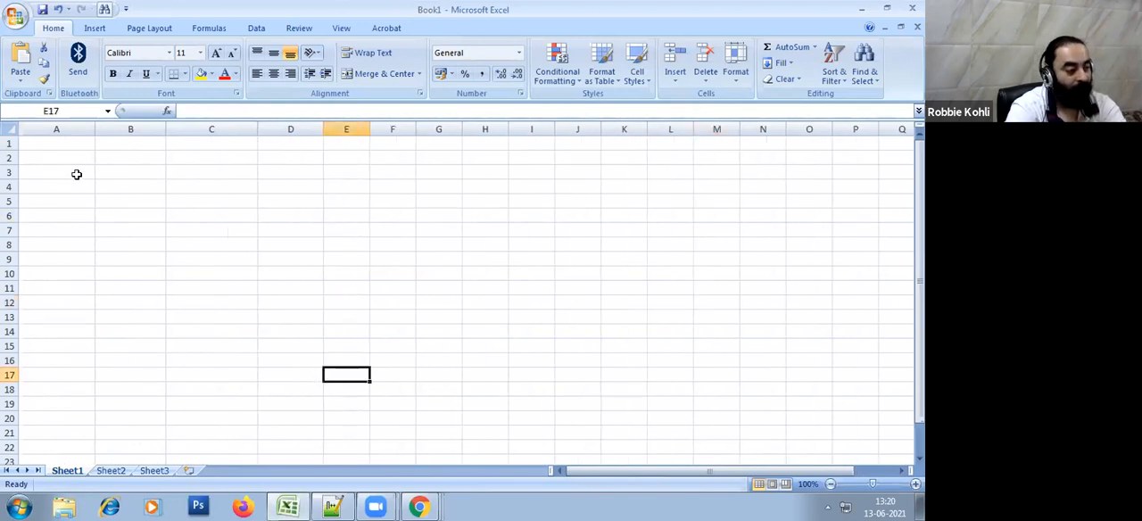
# Enter the column headers First Name in A1 and Last Name in B1
pyautogui.click(71, 147)
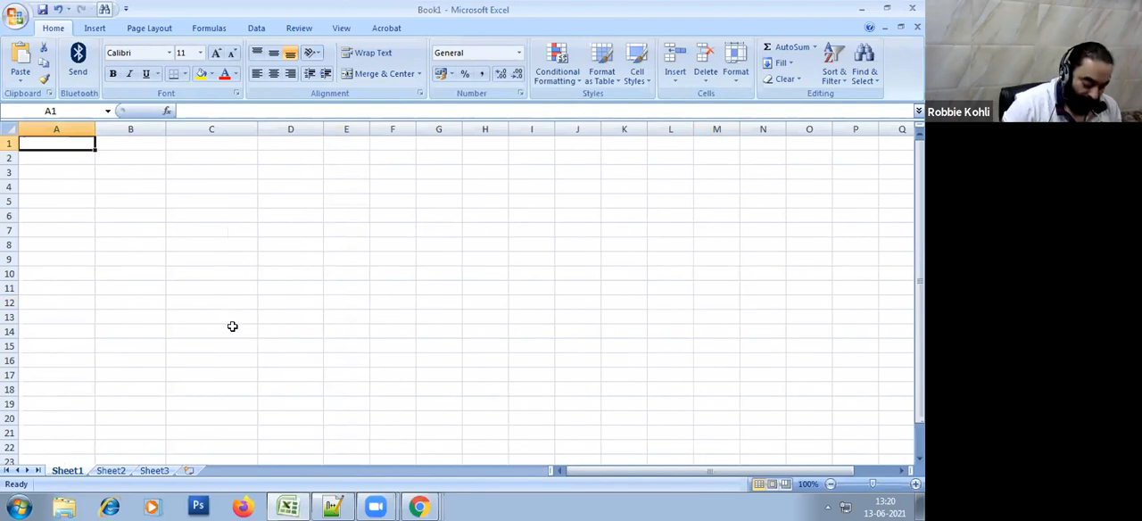
pyautogui.write('Name')
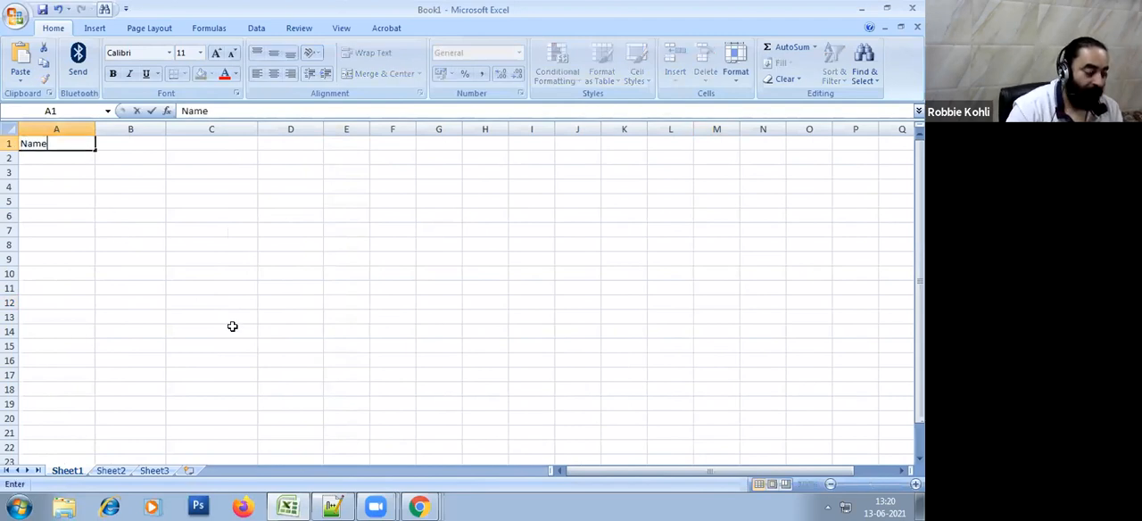
pyautogui.press('Return')
pyautogui.press('Up')
pyautogui.write('Firs')
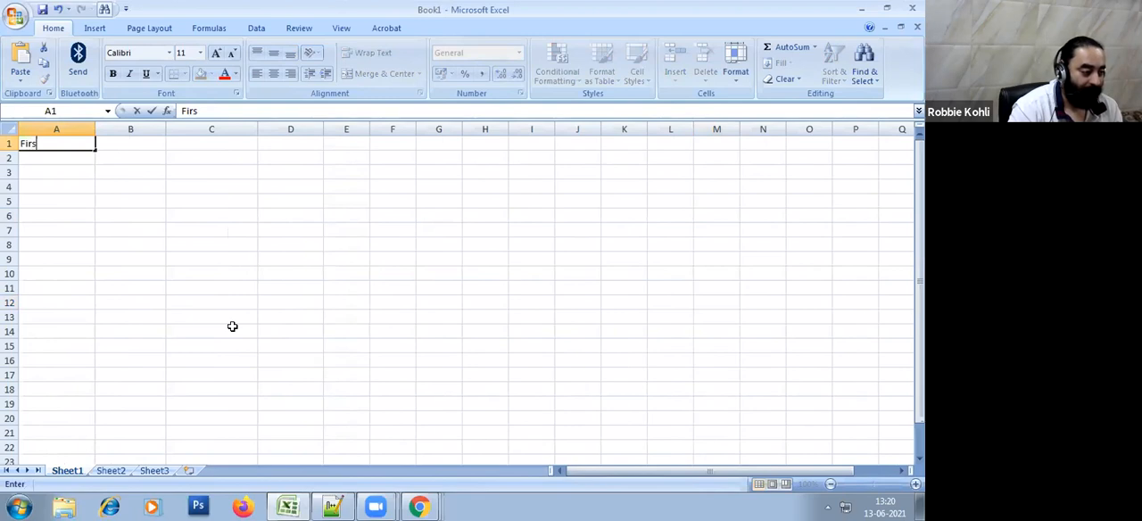
pyautogui.write('t Name')
pyautogui.press('Return')
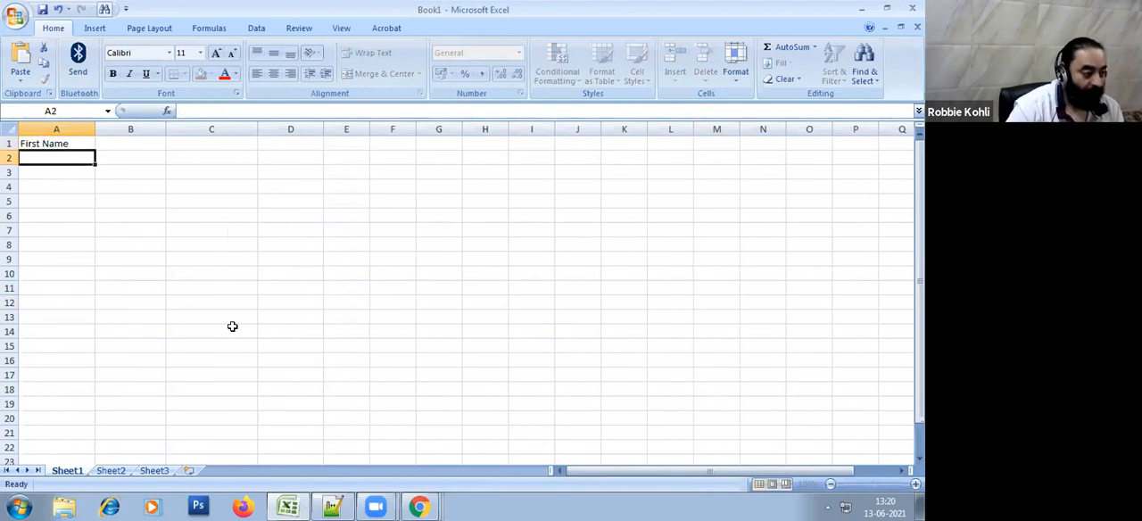
pyautogui.press('Up')
pyautogui.press('Right')
pyautogui.write('Last ')
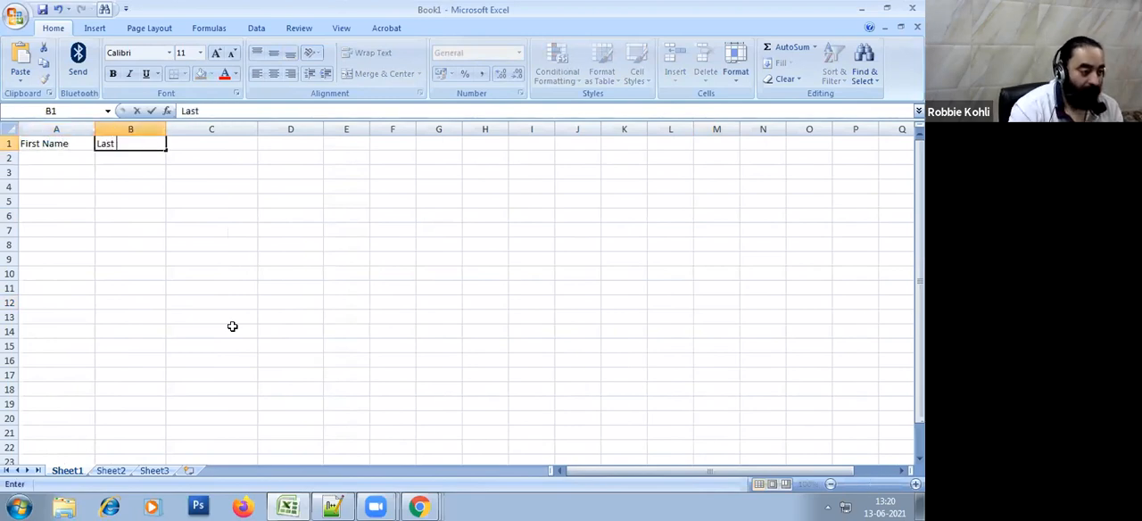
pyautogui.write('Name')
pyautogui.press('Tab')
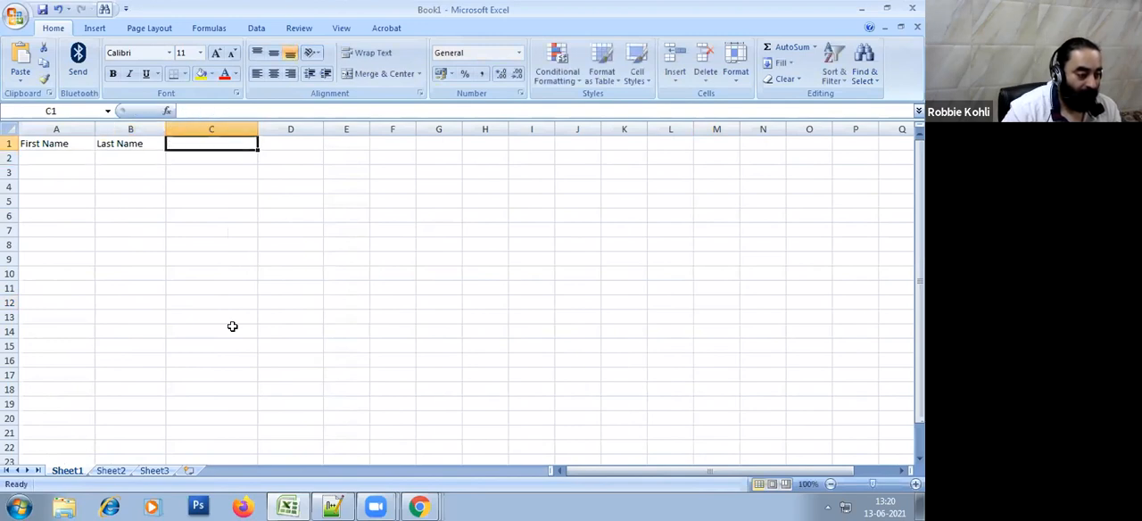
# Add the headers Email in C1 and Type of Contact in D1, and widen column D to fit
pyautogui.write('Email')
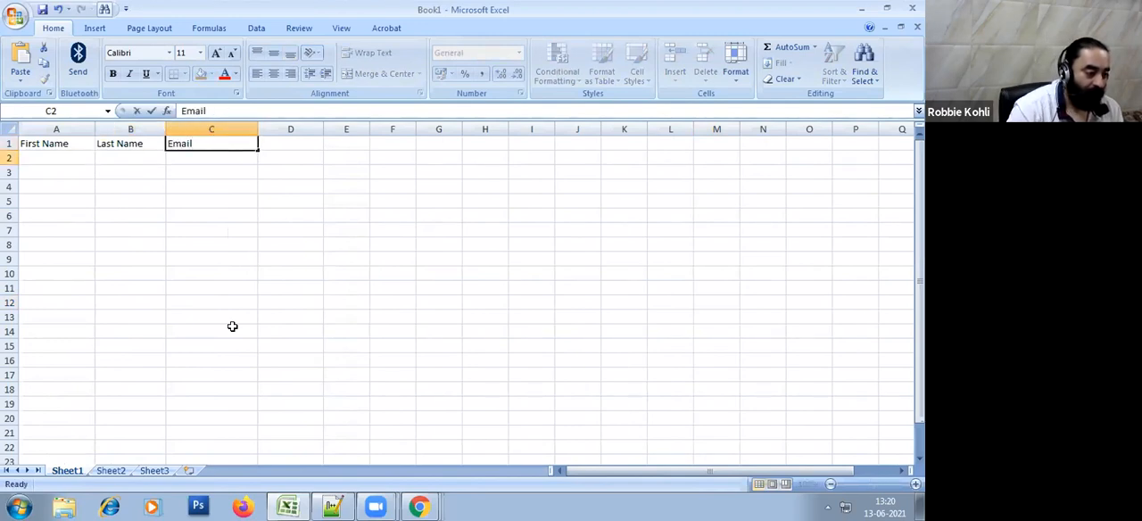
pyautogui.press('Return')
pyautogui.press('Up')
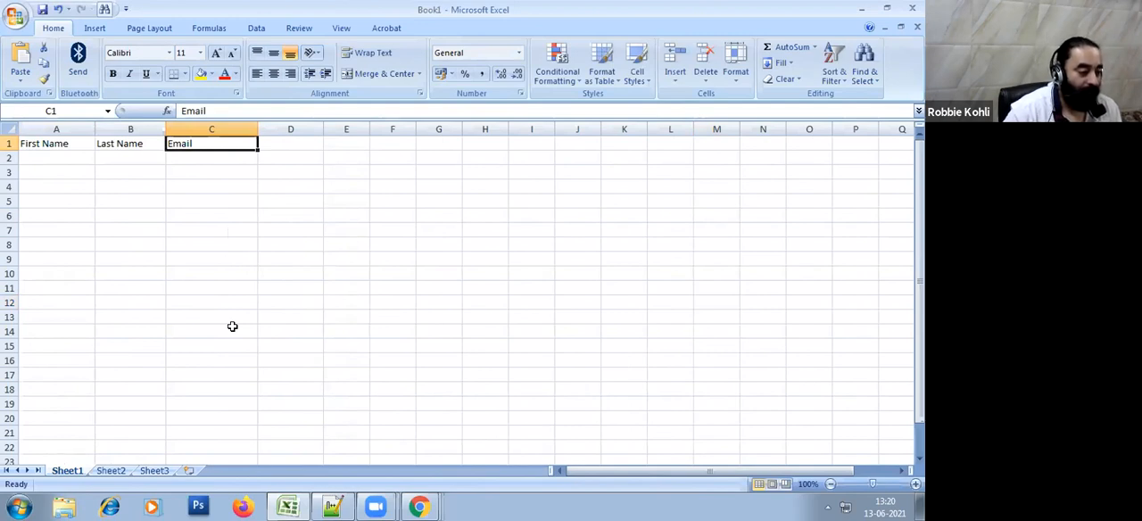
pyautogui.press('Right')
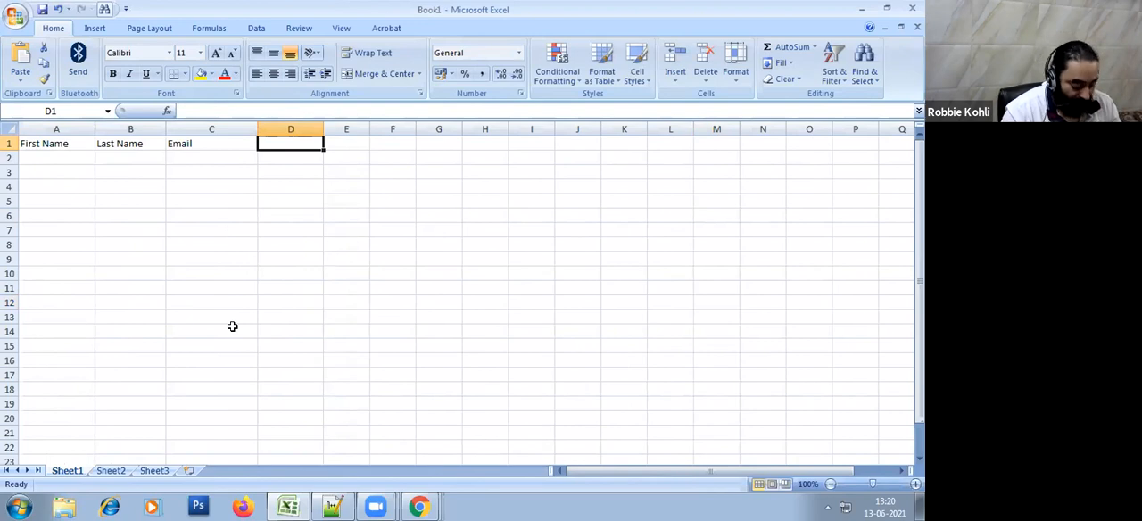
pyautogui.write('Type of Contact')
pyautogui.press('Return')
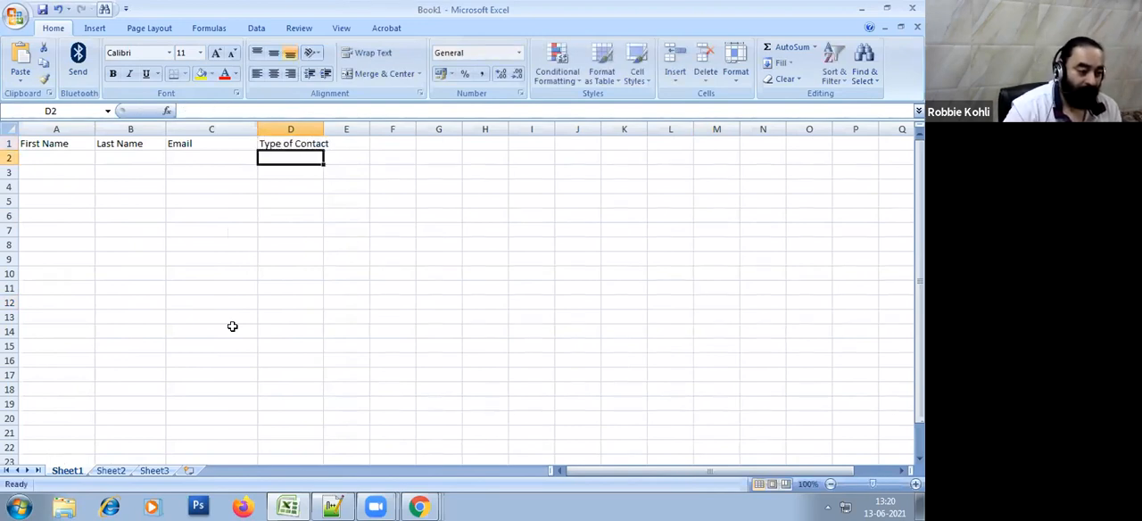
pyautogui.moveTo(323, 129); pyautogui.dragTo(346, 129)
pyautogui.click(404, 215)
# Make the header cells A1 to D1 bold with a yellow fill
pyautogui.click(41, 157)
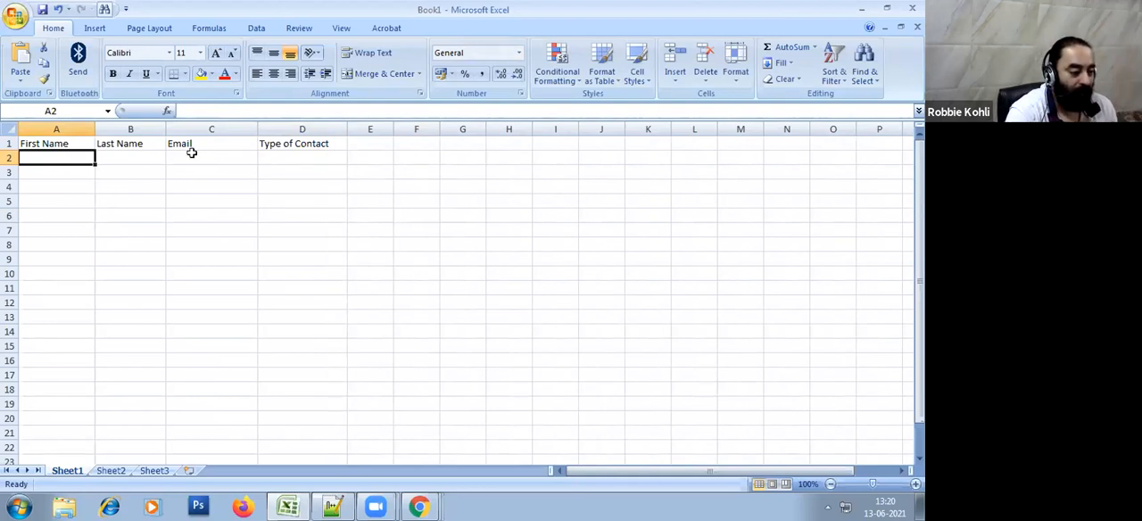
pyautogui.click(292, 143)
pyautogui.moveTo(292, 144); pyautogui.dragTo(40, 144)
pyautogui.click(112, 73)
pyautogui.click(201, 75)
pyautogui.click(350, 300)
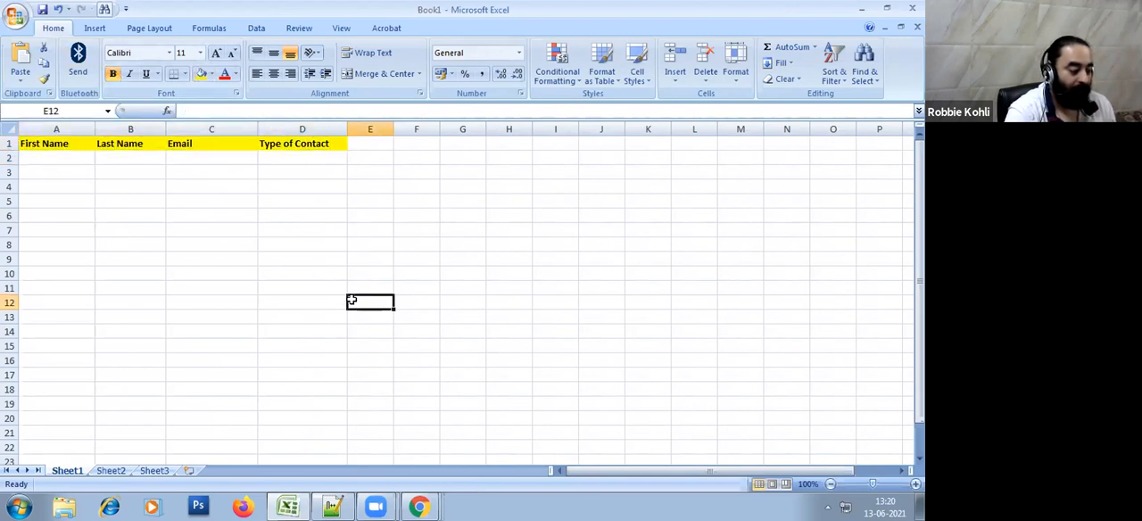
# Enter the sample contact's first name in A2 and last name in B2
pyautogui.click(76, 156)
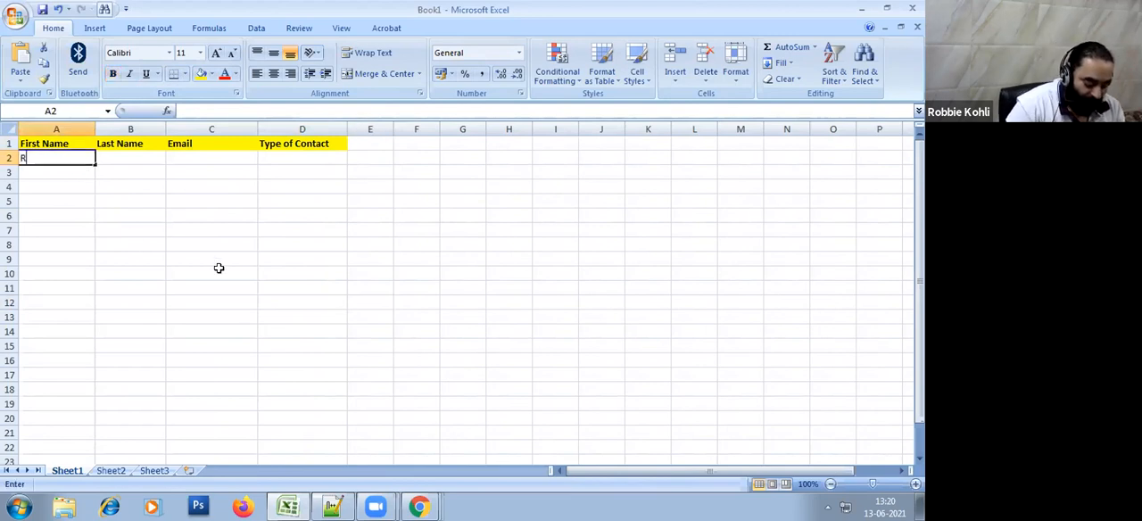
pyautogui.press('Return')
pyautogui.press('Right')
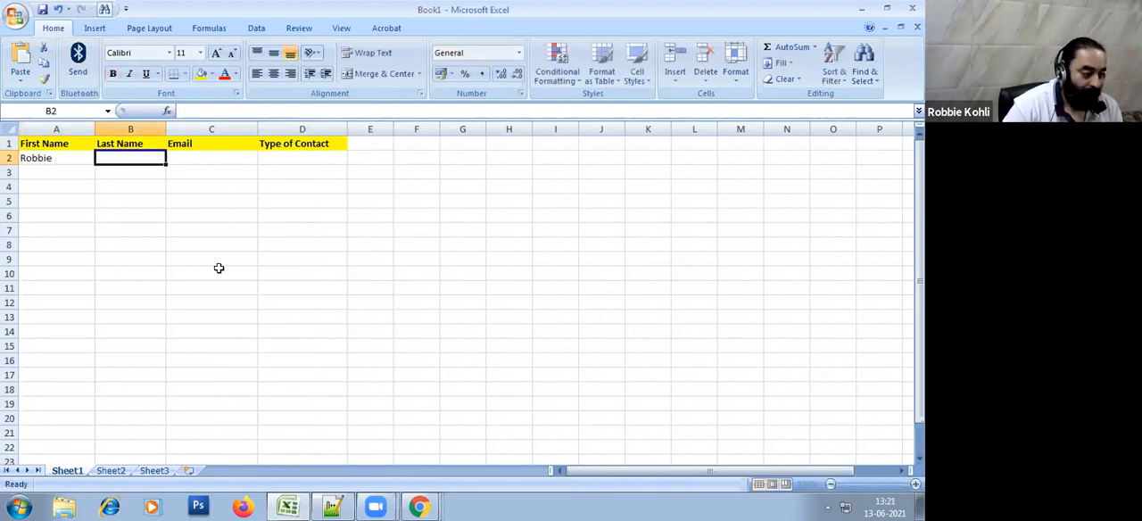
pyautogui.press('Return')
pyautogui.press('Up')
pyautogui.press('Right')
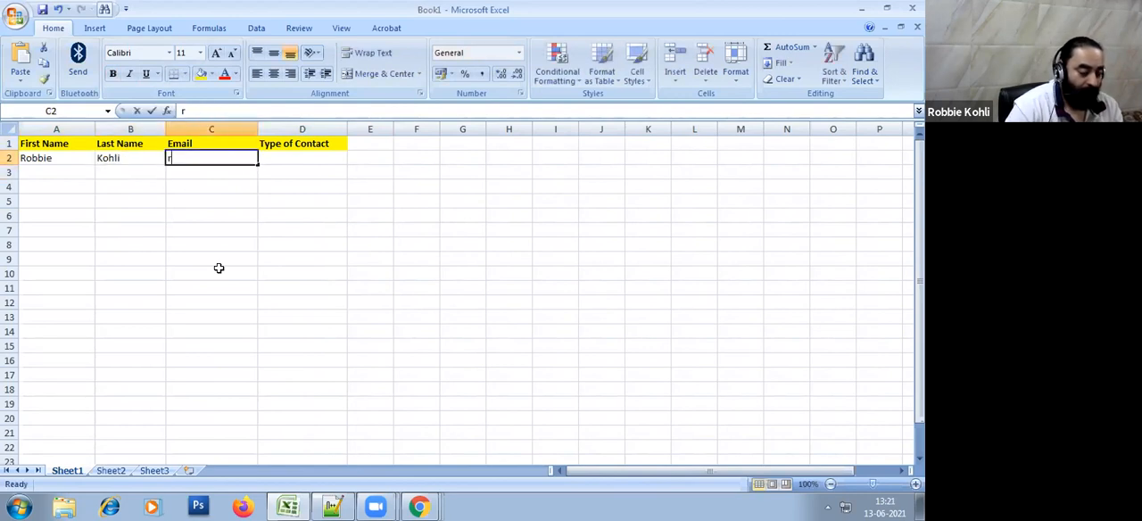
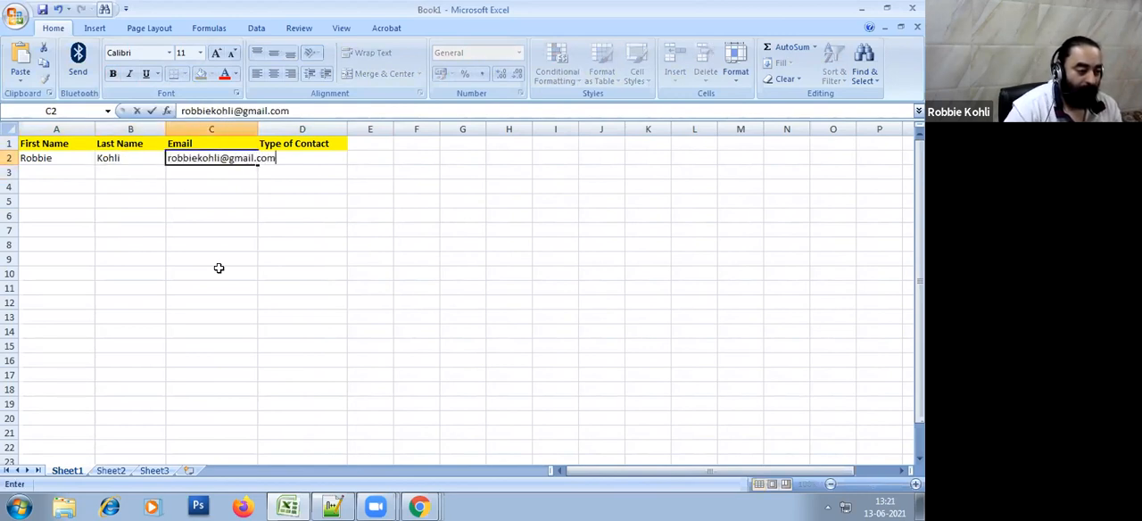
# Enter the sample contact's email address in C2 and widen column C to fit it
pyautogui.press('Return')
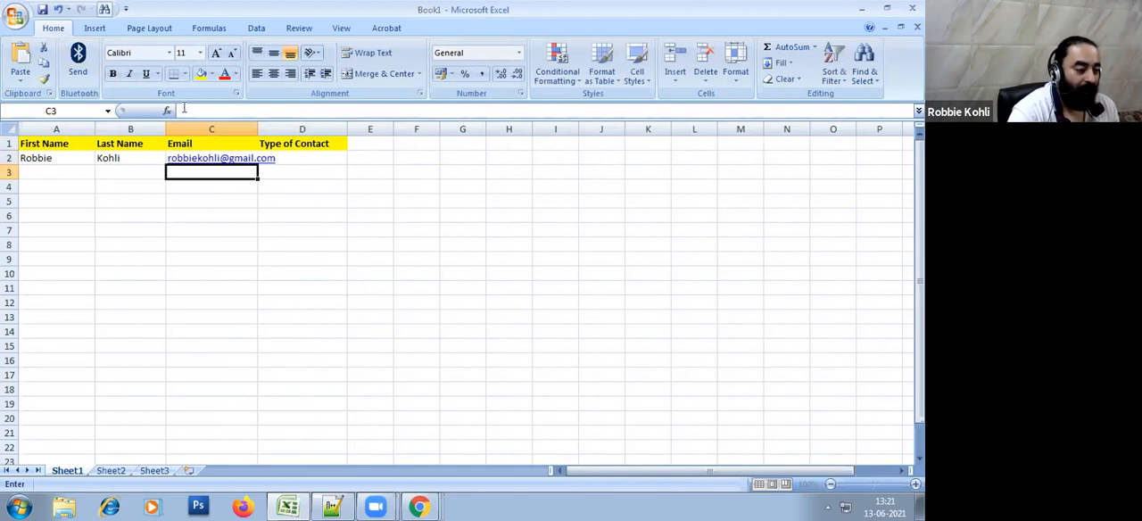
pyautogui.moveTo(258, 125); pyautogui.dragTo(297, 124)
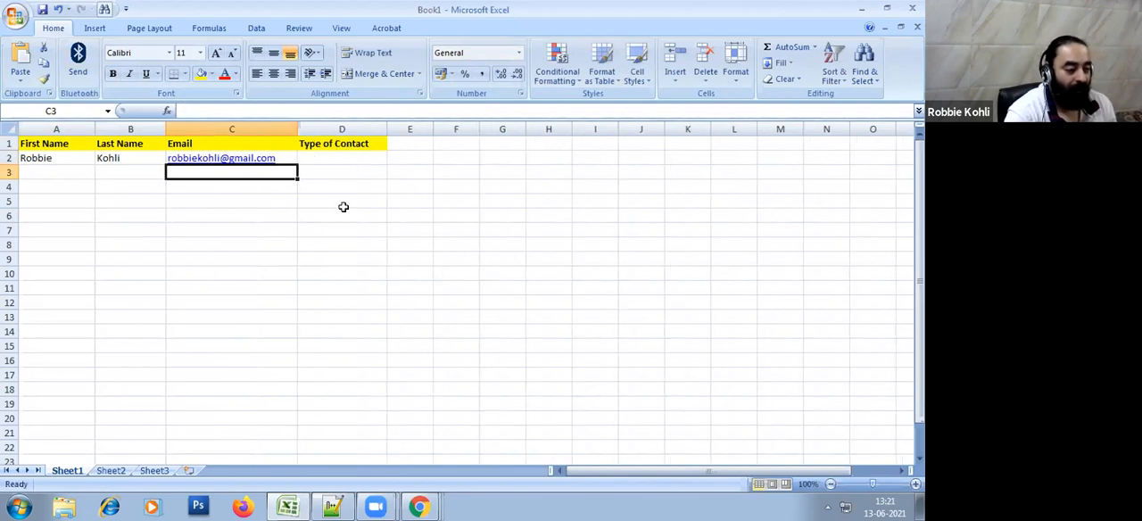
# Select the Type of Contact header cell D1
pyautogui.click(348, 215)
pyautogui.click(344, 156)
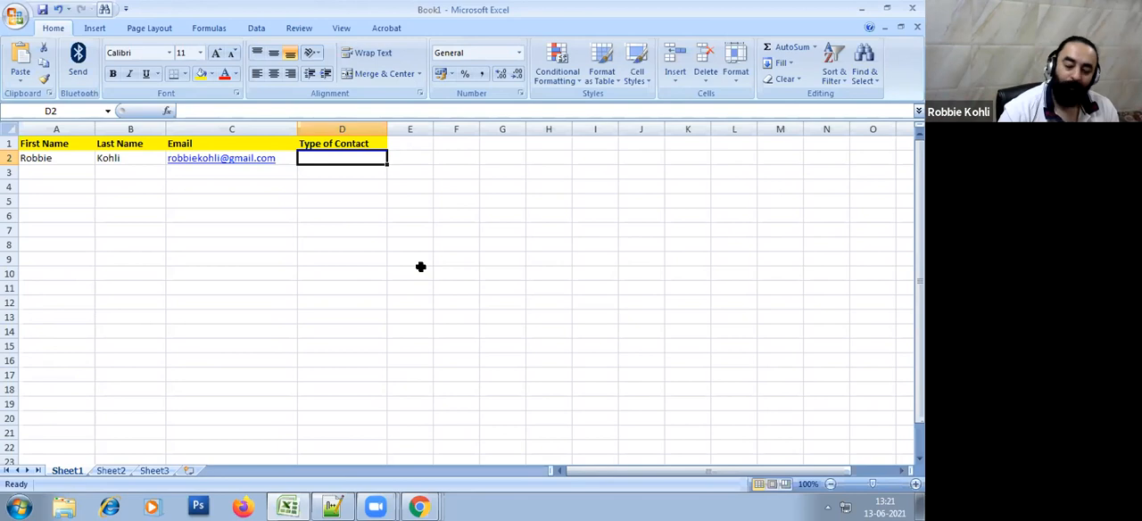
pyautogui.press('Up')
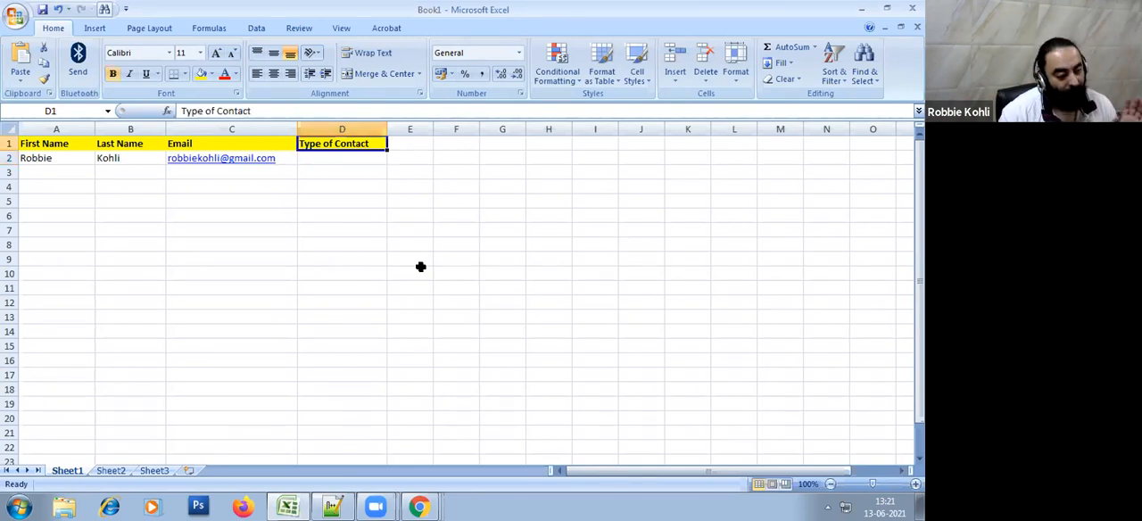
# Enter Vendor as the first contact's type in cell D2
pyautogui.press('Down')
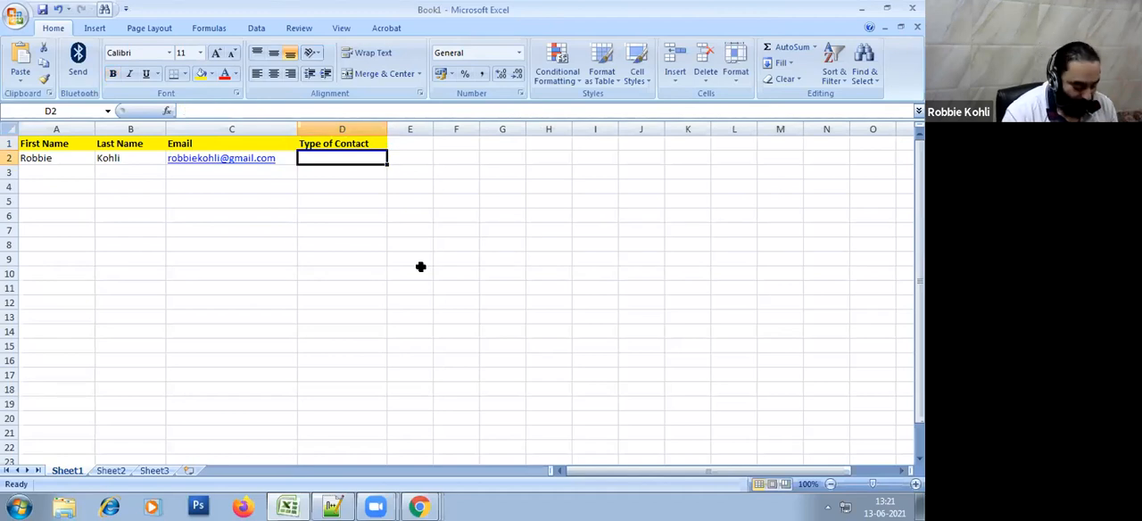
pyautogui.write('Vendor')
pyautogui.press('Return')
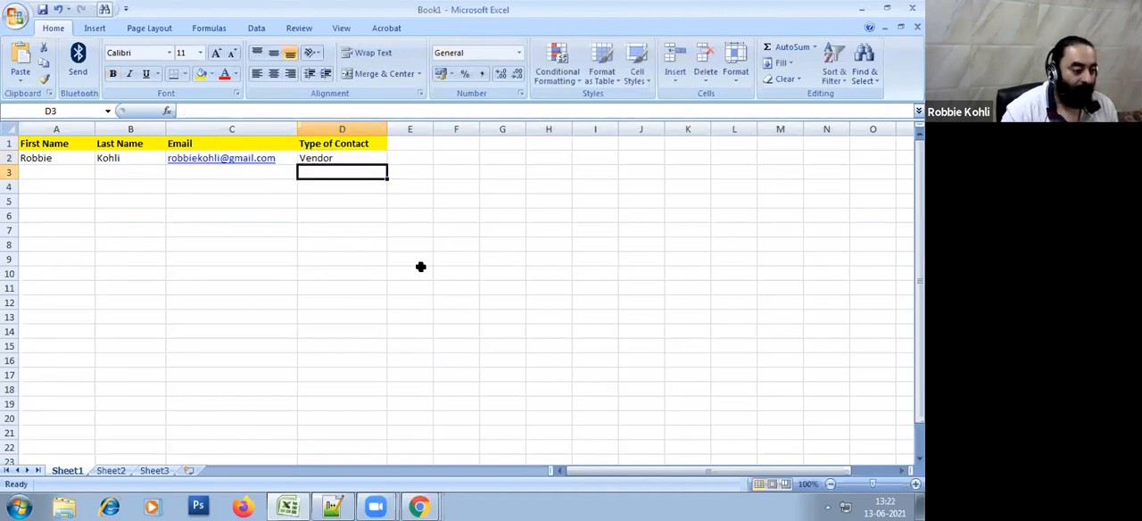
# Enter the second contact's first name in A3 and last name in B3
pyautogui.press('Left')
pyautogui.press('Left')
pyautogui.press('Left')
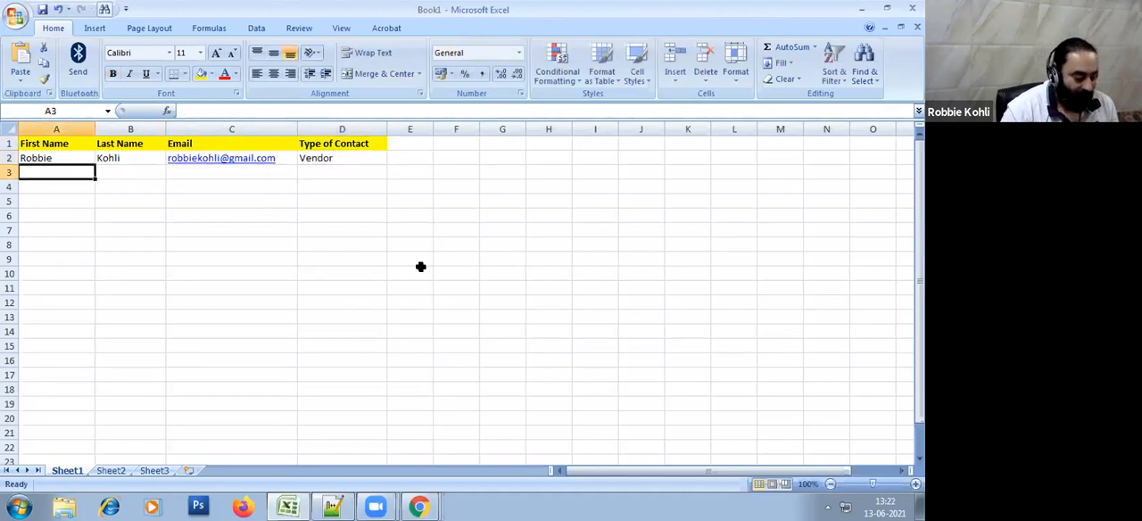
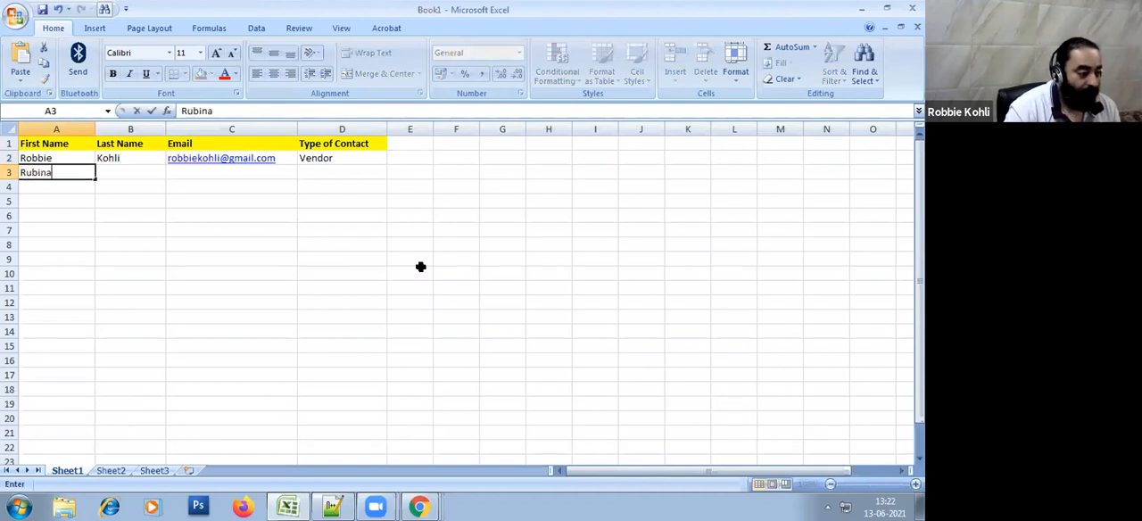
pyautogui.press('Return')
pyautogui.press('Up')
pyautogui.press('Right')
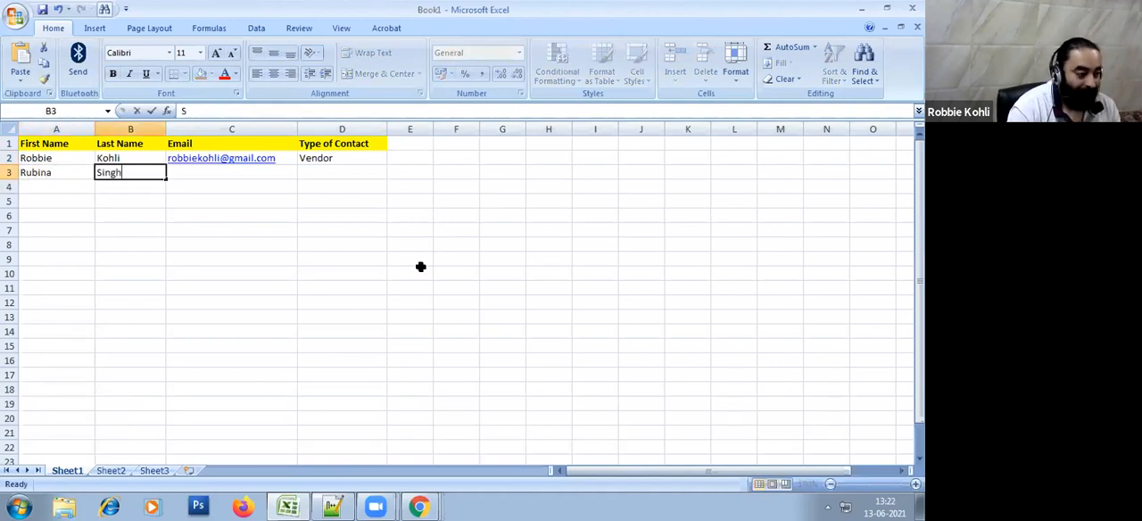
pyautogui.press('Return')
# Enter only the opening part of the second contact's email address, without a domain, in C3
pyautogui.press('Up')
pyautogui.press('Right')
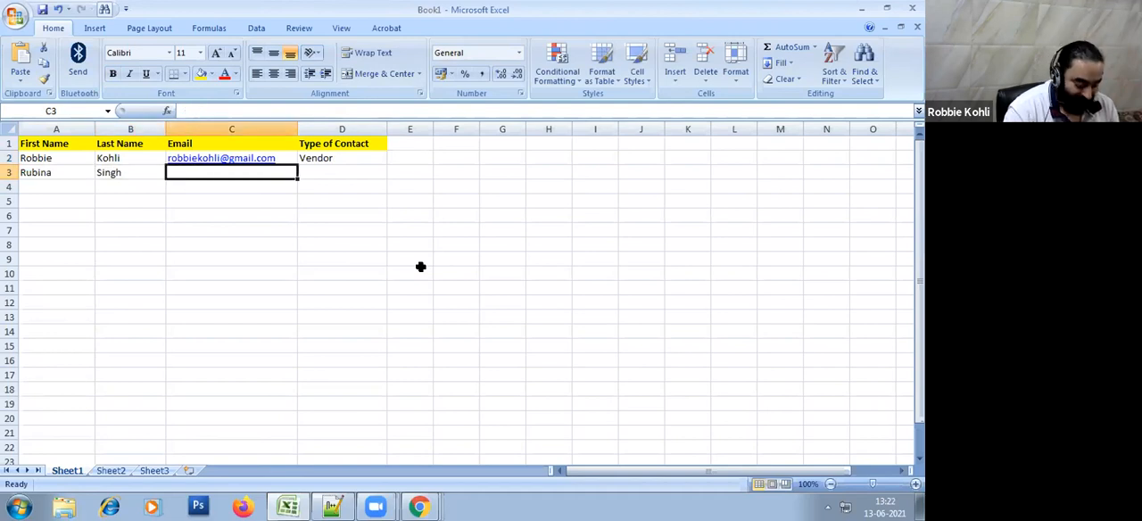
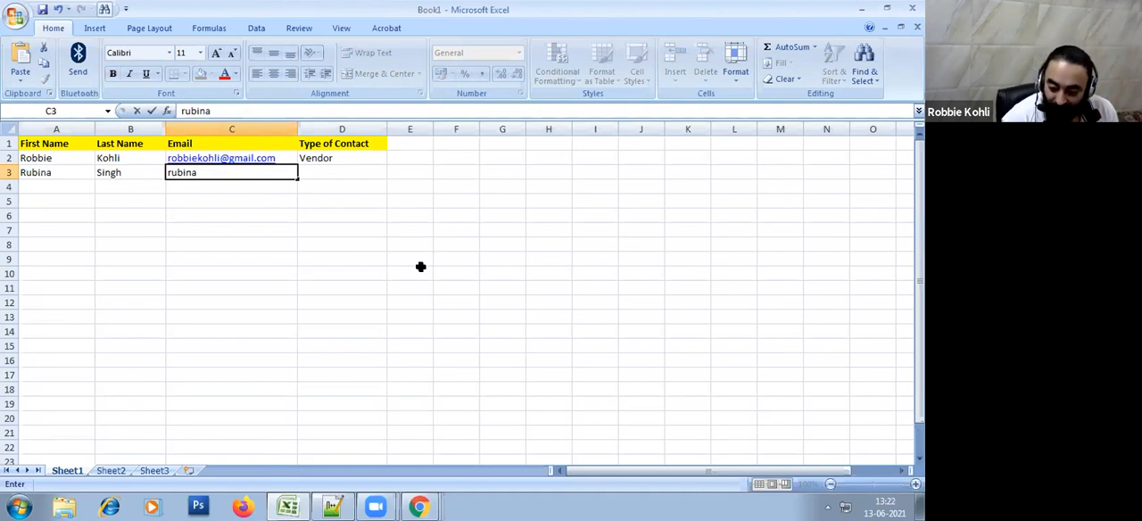
pyautogui.press('Return')
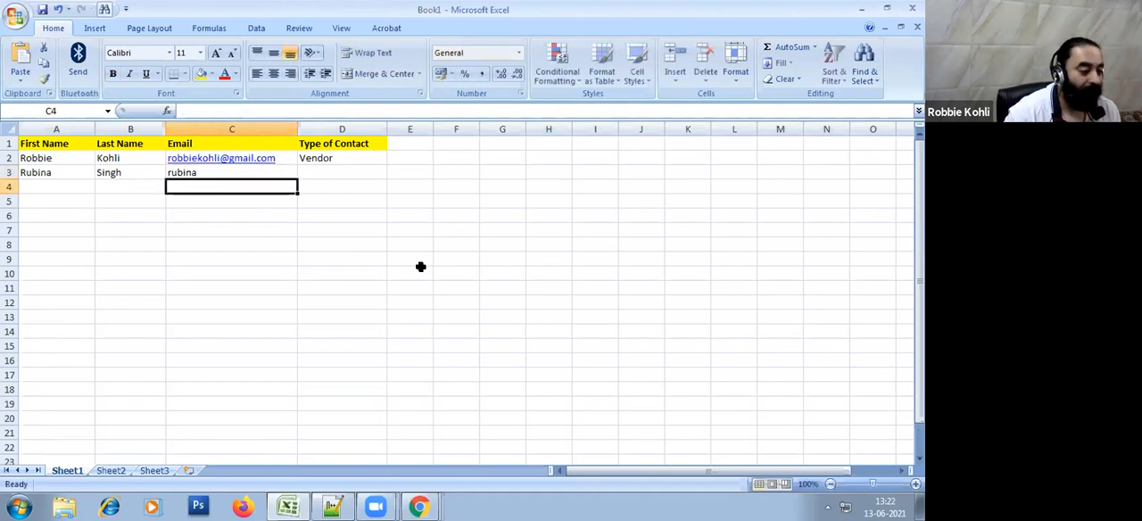
# Enter the third contact's first name in A4 and last name in B4
pyautogui.press('Left')
pyautogui.press('Left')
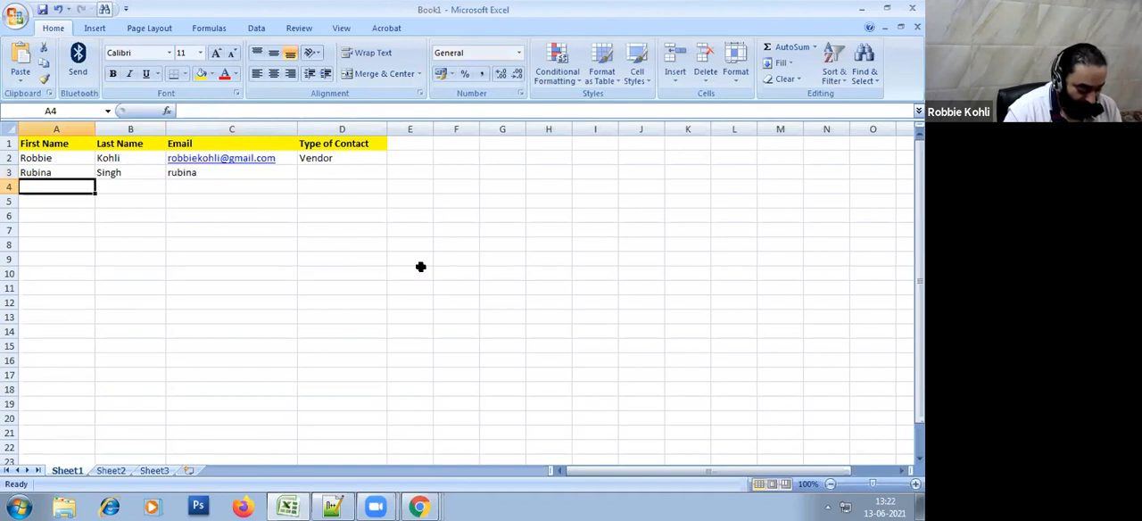
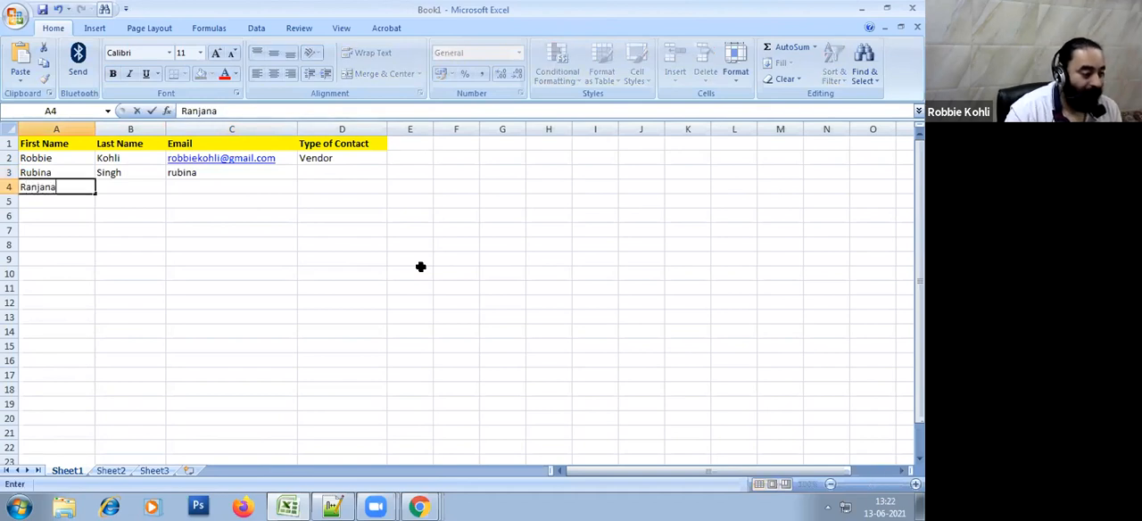
pyautogui.press('Tab')
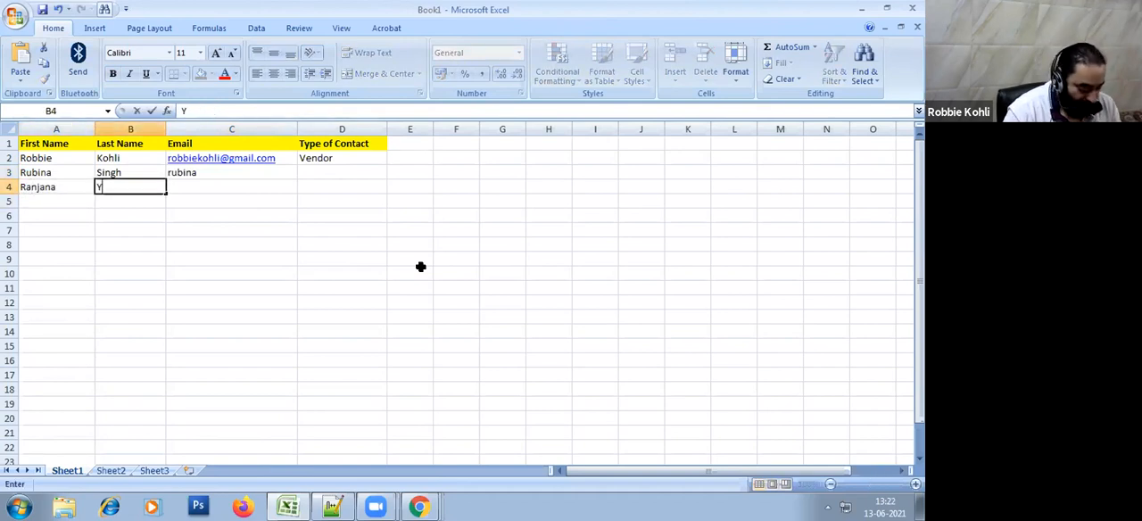
pyautogui.press('Return')
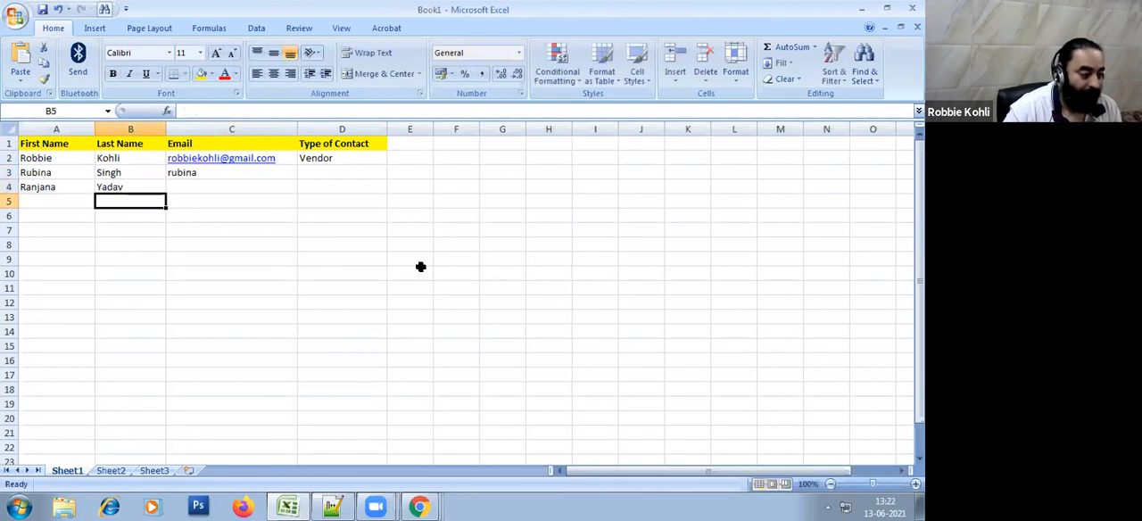
# Enter the third contact's email address in C4 and widen column C to fit it
pyautogui.press('Up')
pyautogui.press('Right')
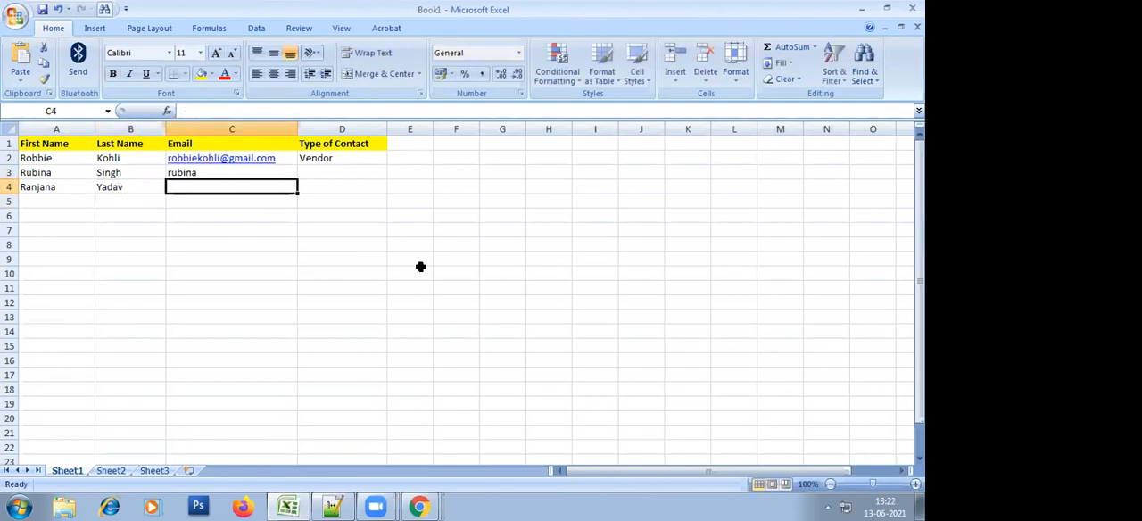
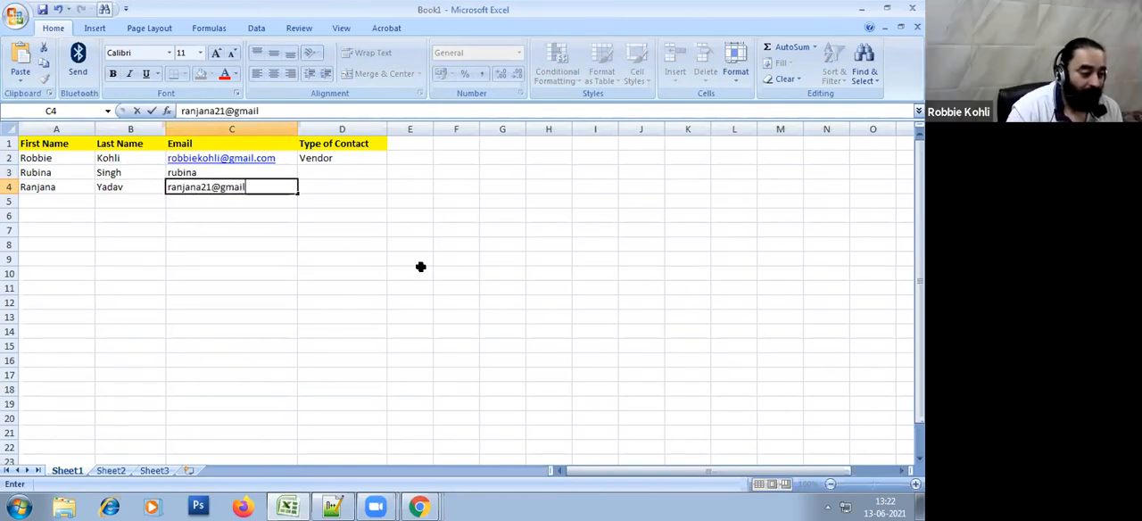
pyautogui.press('BackSpace')
pyautogui.press('BackSpace')
pyautogui.press('BackSpace')
pyautogui.press('BackSpace')
pyautogui.press('BackSpace')
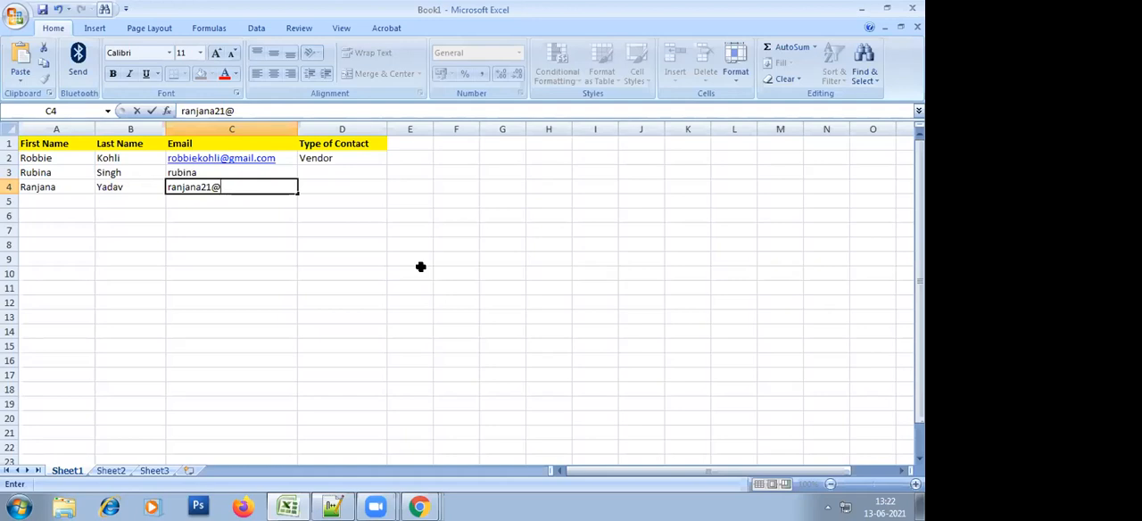
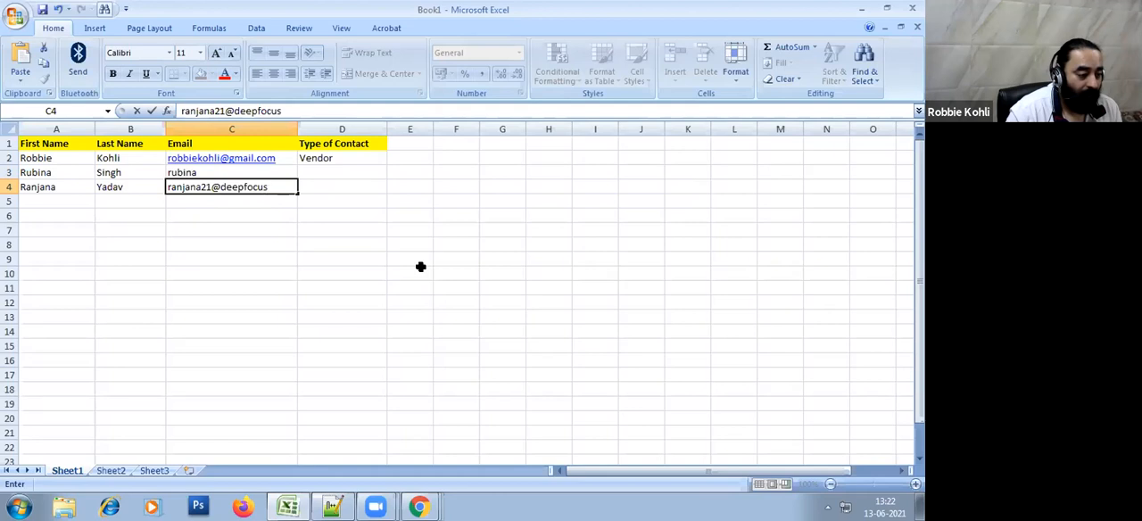
pyautogui.press('BackSpace')
pyautogui.press('BackSpace')
pyautogui.press('BackSpace')
pyautogui.press('BackSpace')
pyautogui.press('BackSpace')
pyautogui.press('BackSpace')
pyautogui.press('BackSpace')
pyautogui.press('BackSpace')
pyautogui.press('BackSpace')
pyautogui.press('BackSpace')
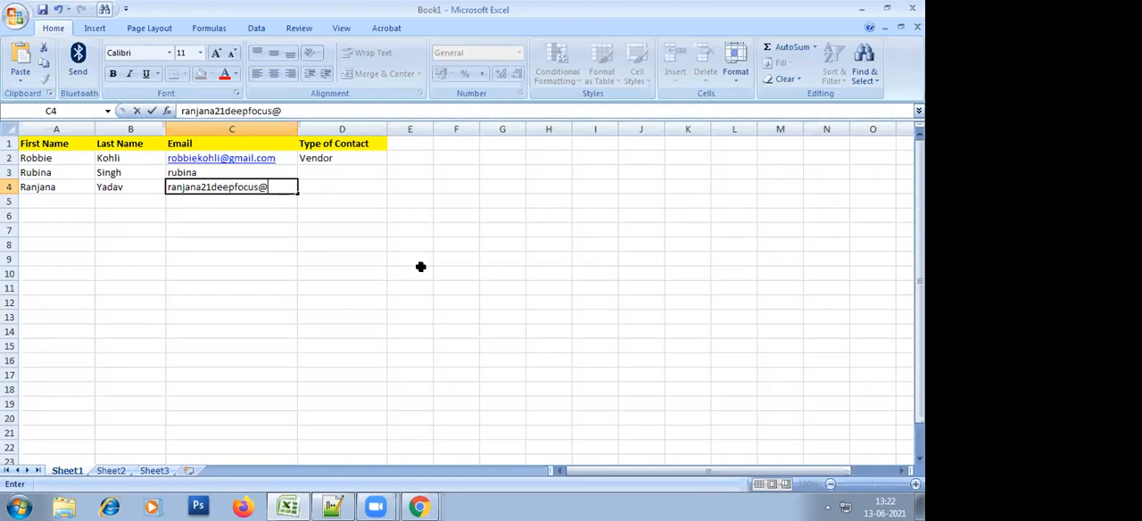
pyautogui.press('Return')
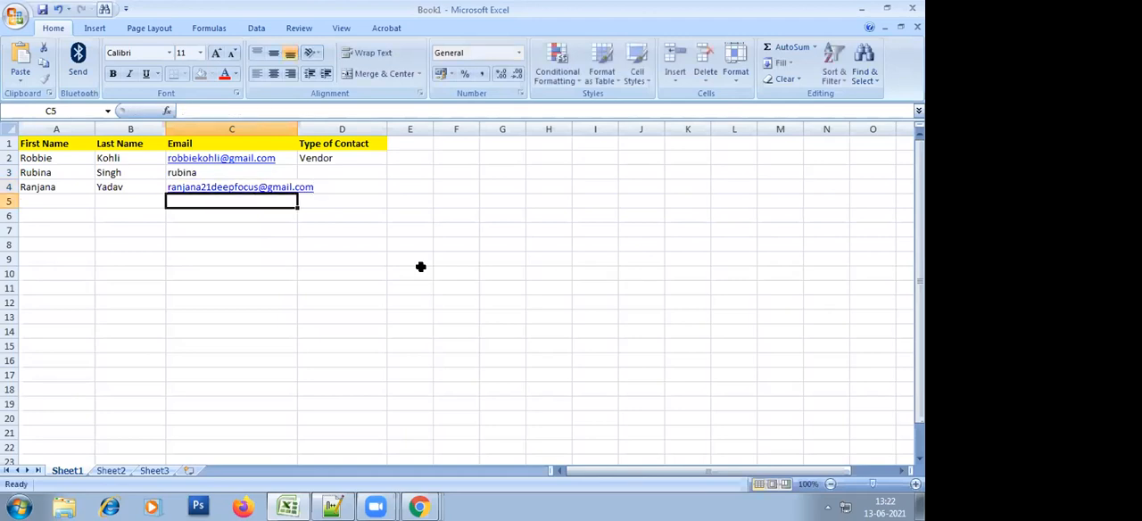
pyautogui.moveTo(298, 125); pyautogui.dragTo(330, 125)
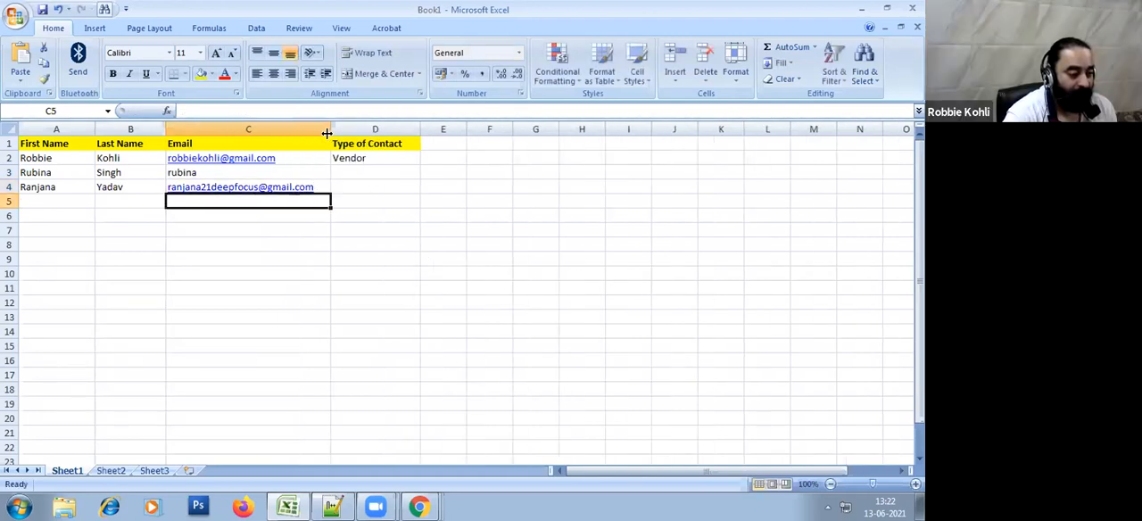
# Enter the fourth contact's first name in A5 and last name in B5
pyautogui.click(427, 259)
pyautogui.keyDown('ctrl'); pyautogui.scroll(4, 359, 313); pyautogui.keyUp('ctrl')
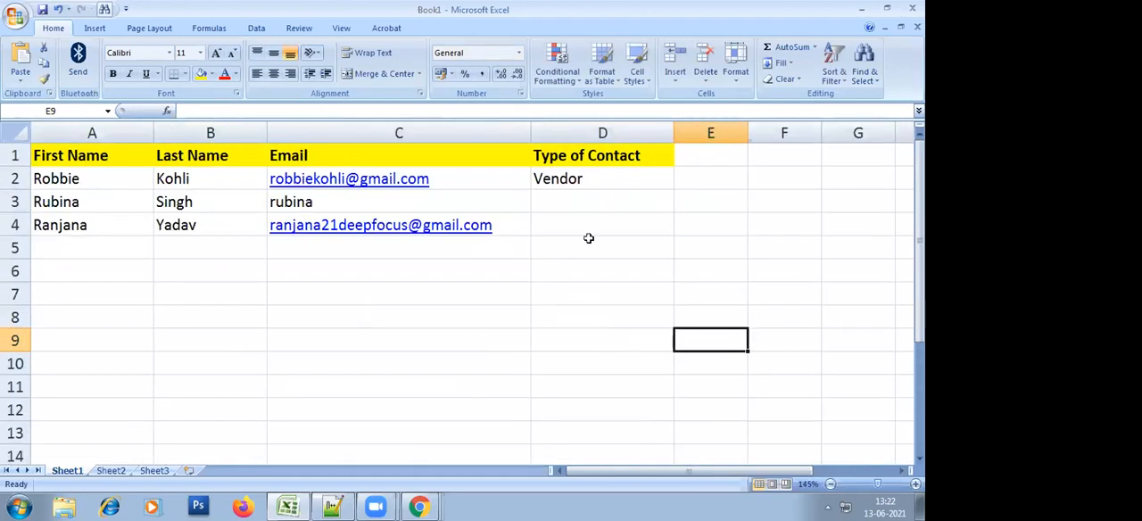
pyautogui.click(589, 241)
pyautogui.click(607, 344)
pyautogui.click(598, 219)
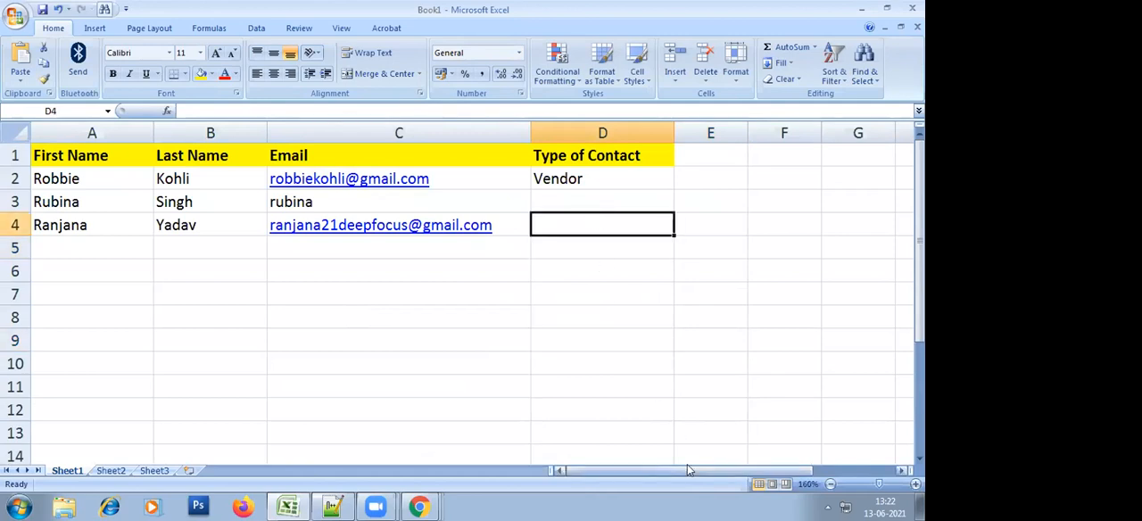
pyautogui.press('Left')
pyautogui.press('Left')
pyautogui.press('Left')
pyautogui.press('Down')
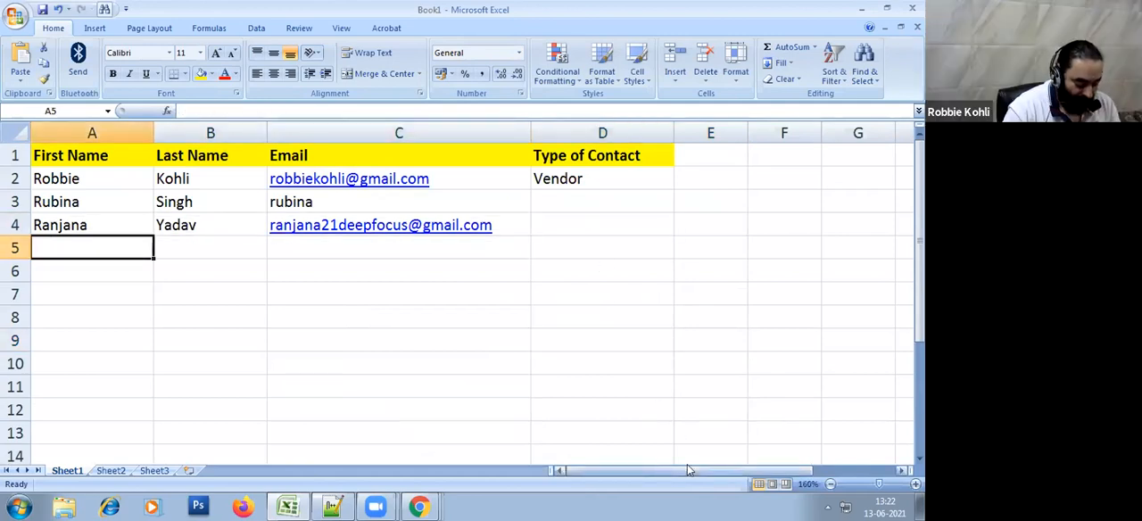
pyautogui.press('Return')
pyautogui.press('Up')
pyautogui.press('Right')
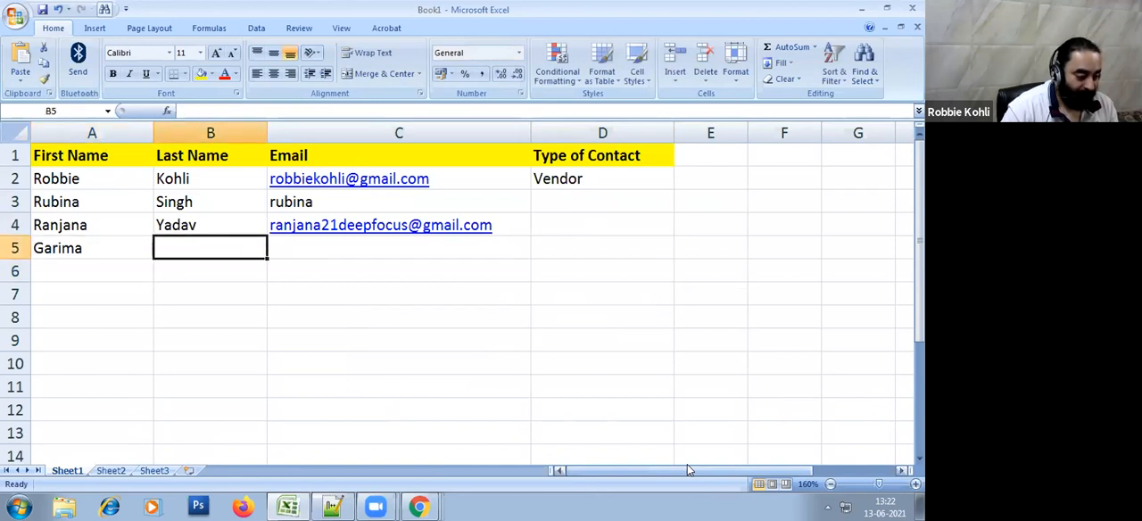
pyautogui.press('Return')
pyautogui.press('Up')
pyautogui.press('Right')
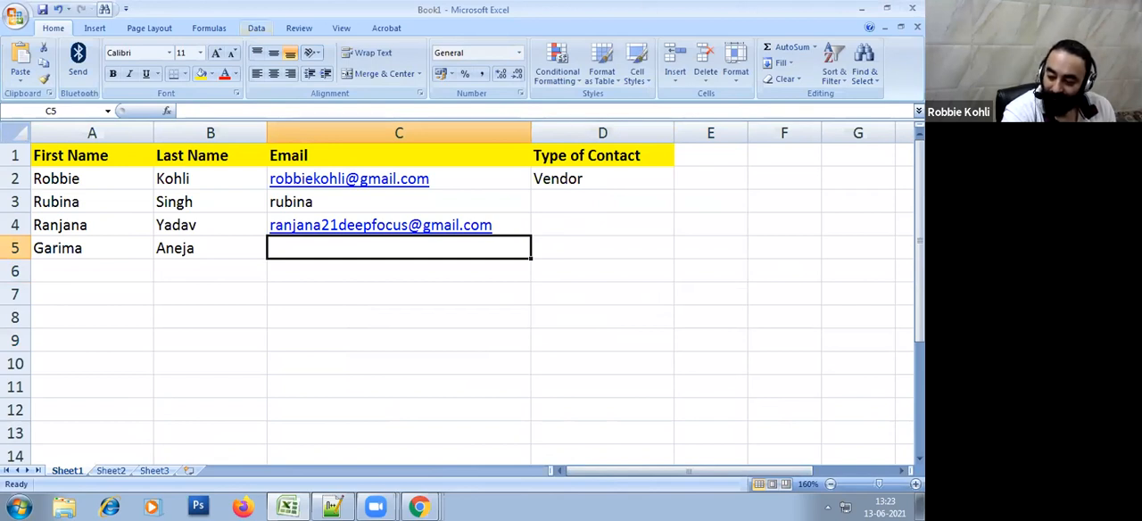
# Enter Vendor as the third contact's type in cell D4
pyautogui.click(430, 354)
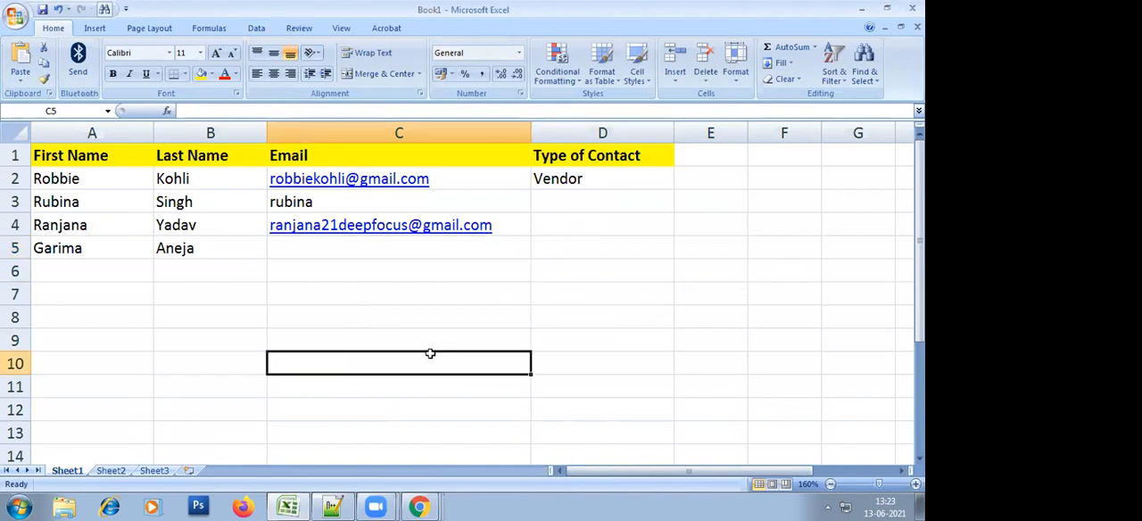
pyautogui.click(603, 235)
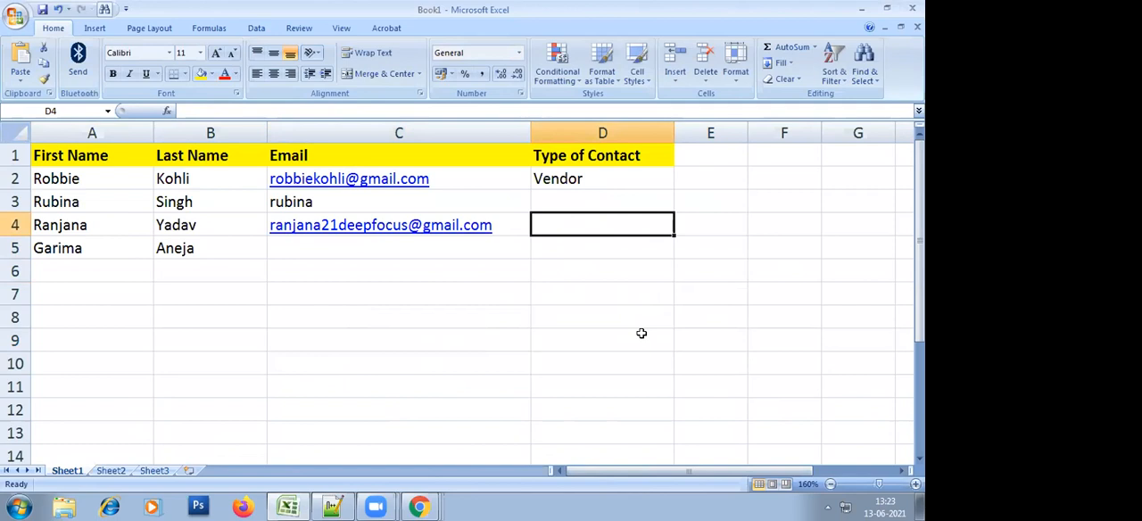
pyautogui.press('Left')
pyautogui.press('Left')
pyautogui.press('Right')
pyautogui.press('Right')
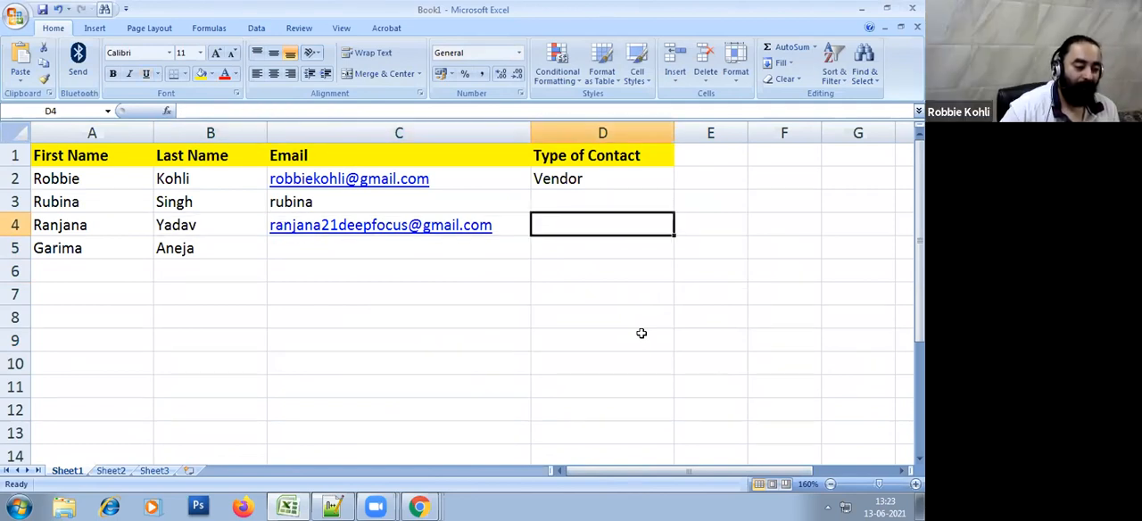
pyautogui.write('Vendor')
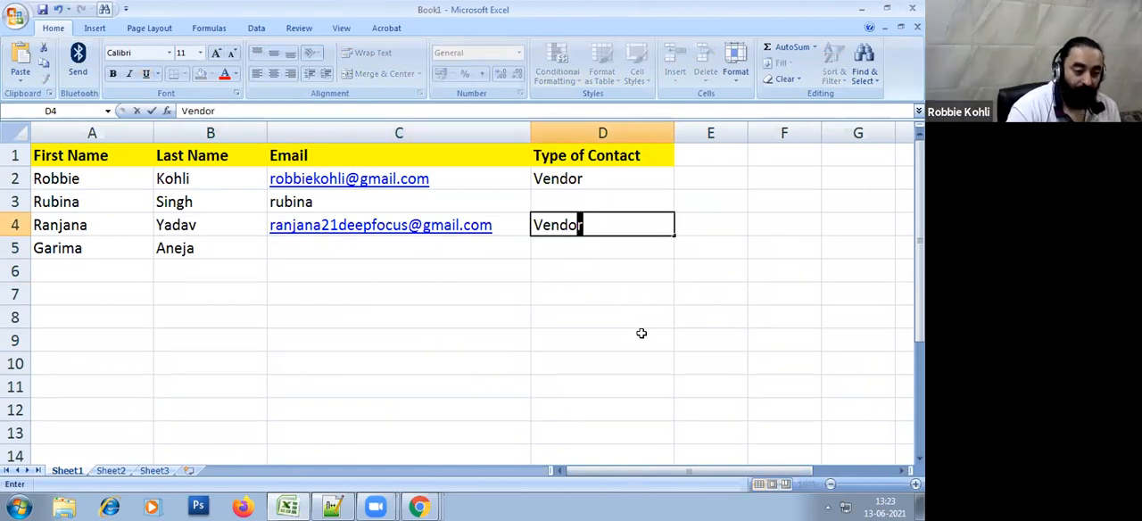
pyautogui.press('Return')
# Enter the fourth contact's email address in cell C5
pyautogui.press('Left')
pyautogui.press('Left')
pyautogui.press('Left')
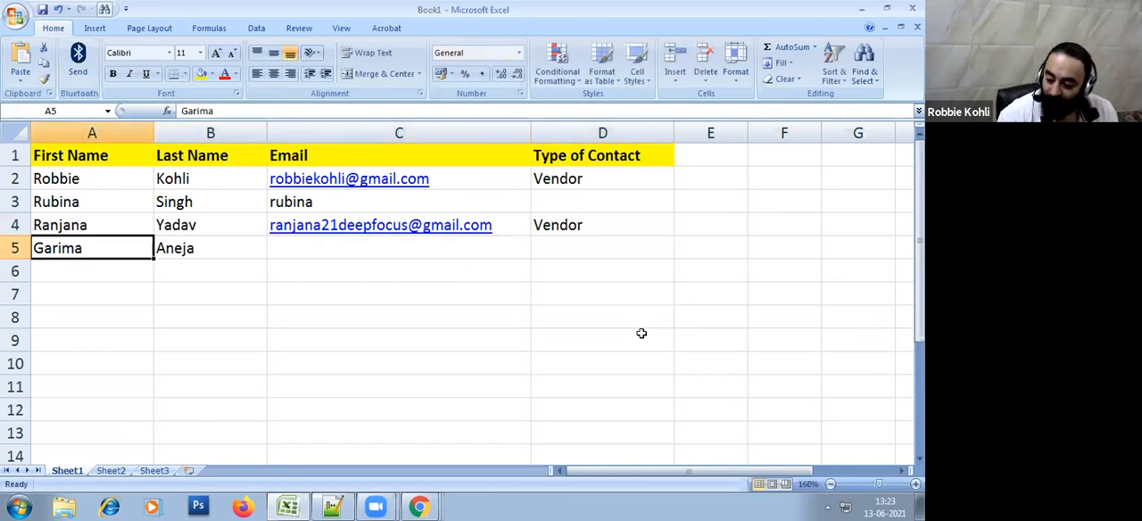
pyautogui.press('Right')
pyautogui.press('Right')
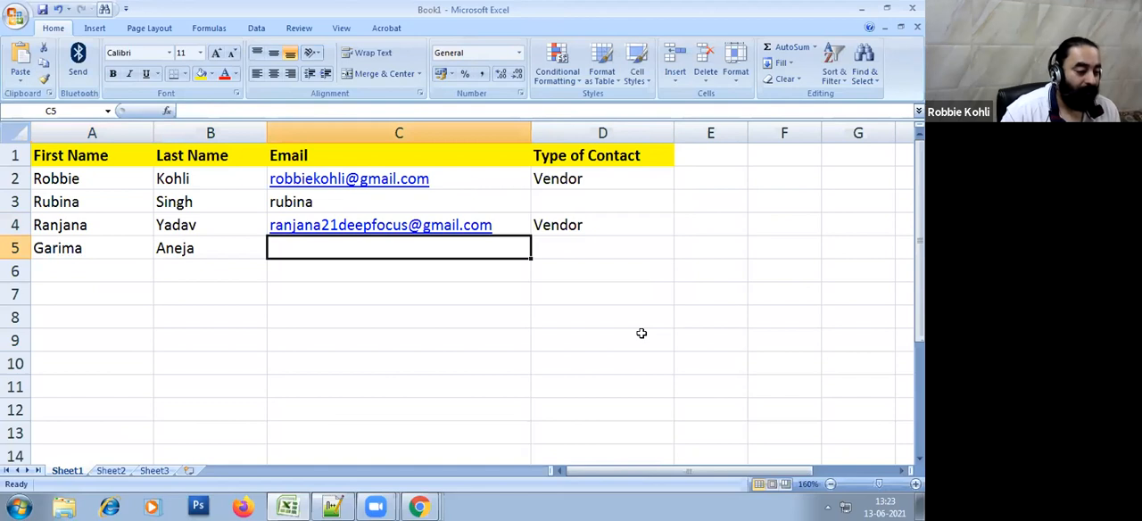
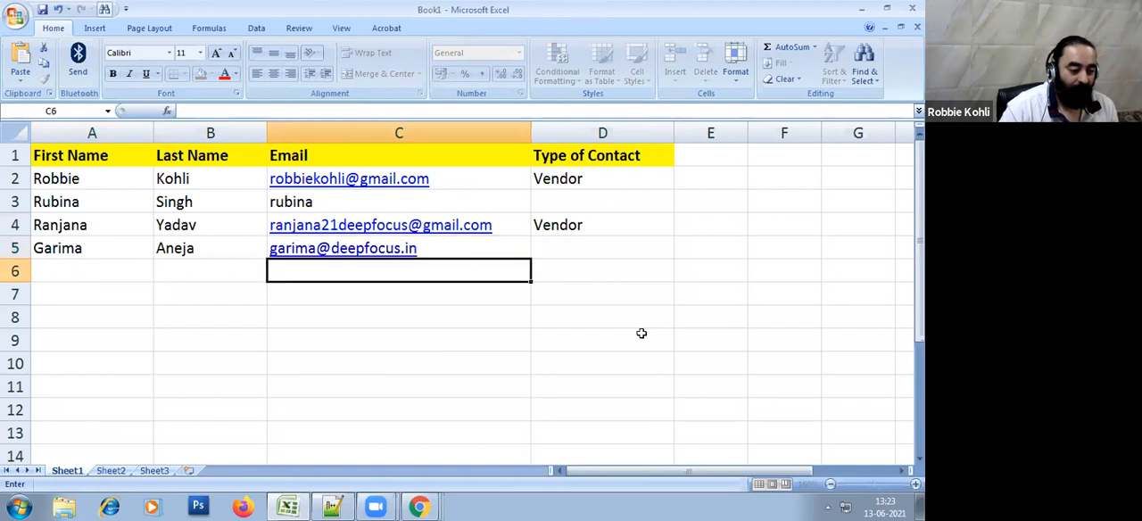
# Enter Employee as the fourth contact's type in cell D5
pyautogui.press('Up')
pyautogui.press('Right')
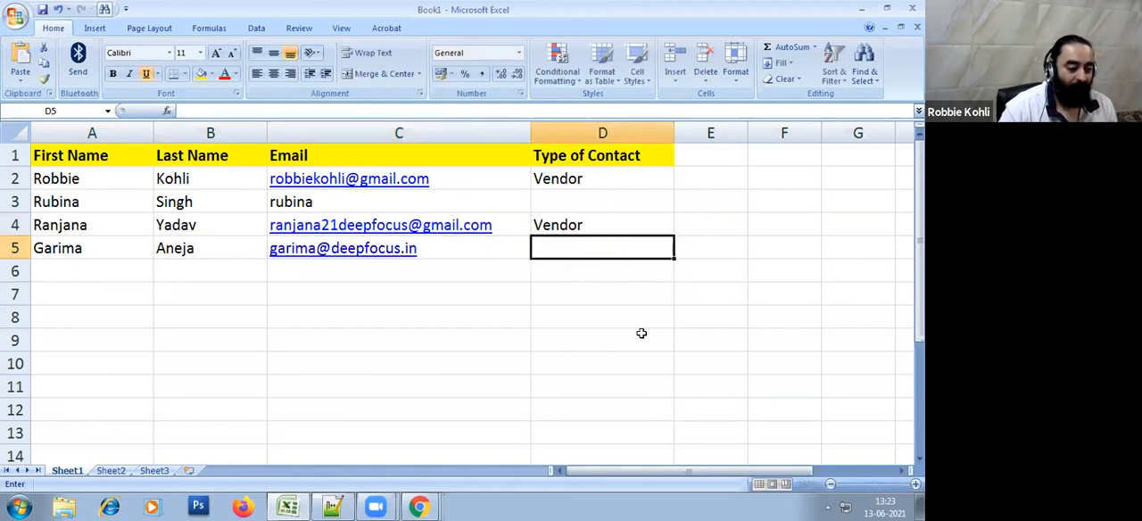
pyautogui.write('Employee')
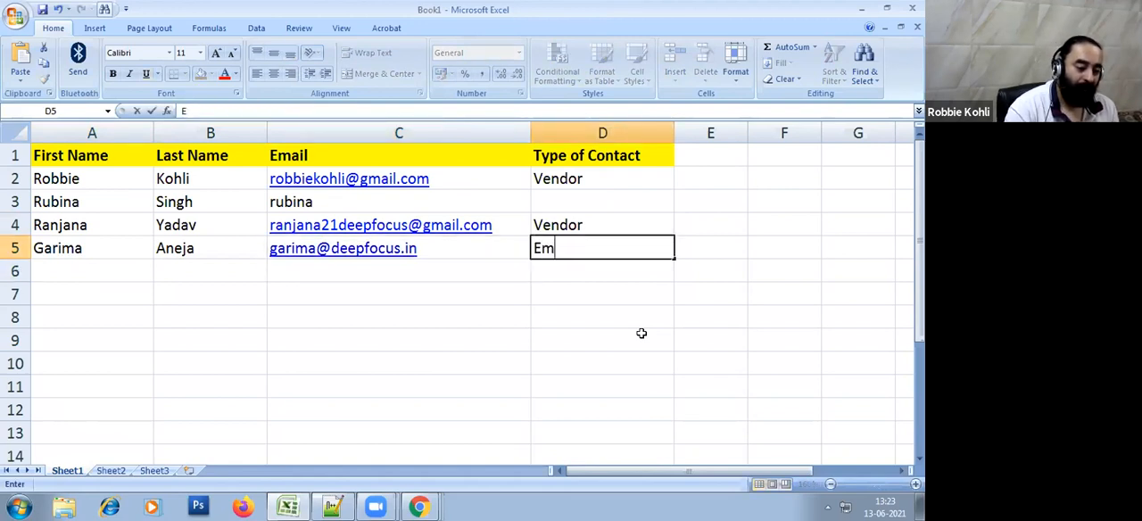
pyautogui.press('Return')
# Complete the second contact's email address in cell C3 with a Gmail domain
pyautogui.press('Up')
pyautogui.press('Up')
pyautogui.press('Up')
pyautogui.press('Left')
pyautogui.press('Left')
pyautogui.press('Right')
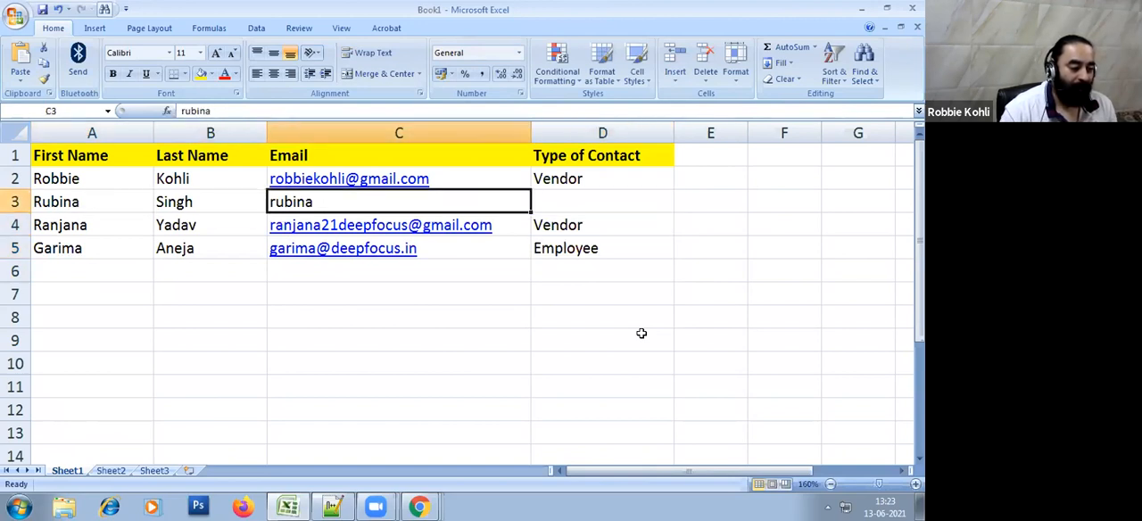
pyautogui.press('F2')
pyautogui.write('@gma')
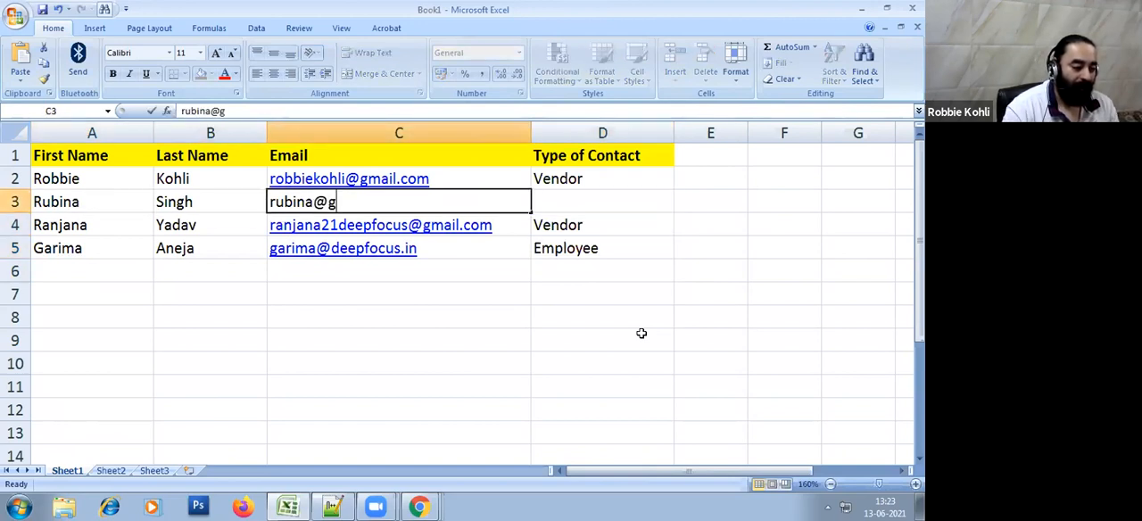
pyautogui.press('BackSpace')
pyautogui.press('BackSpace')
pyautogui.write('deepfocus')
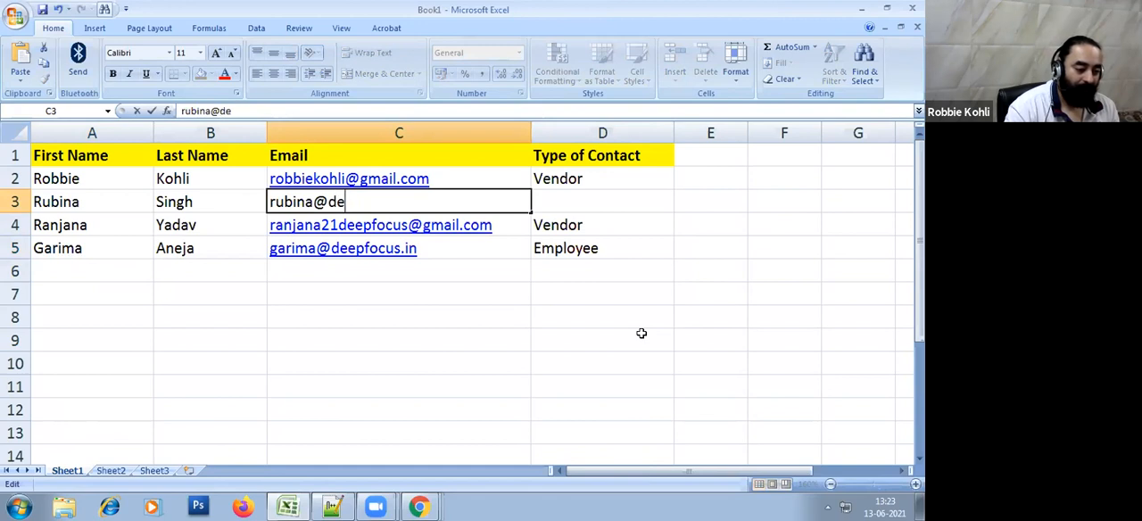
pyautogui.press('BackSpace')
pyautogui.press('BackSpace')
pyautogui.press('BackSpace')
pyautogui.press('BackSpace')
pyautogui.press('BackSpace')
pyautogui.press('BackSpace')
pyautogui.press('BackSpace')
pyautogui.press('BackSpace')
pyautogui.press('BackSpace')
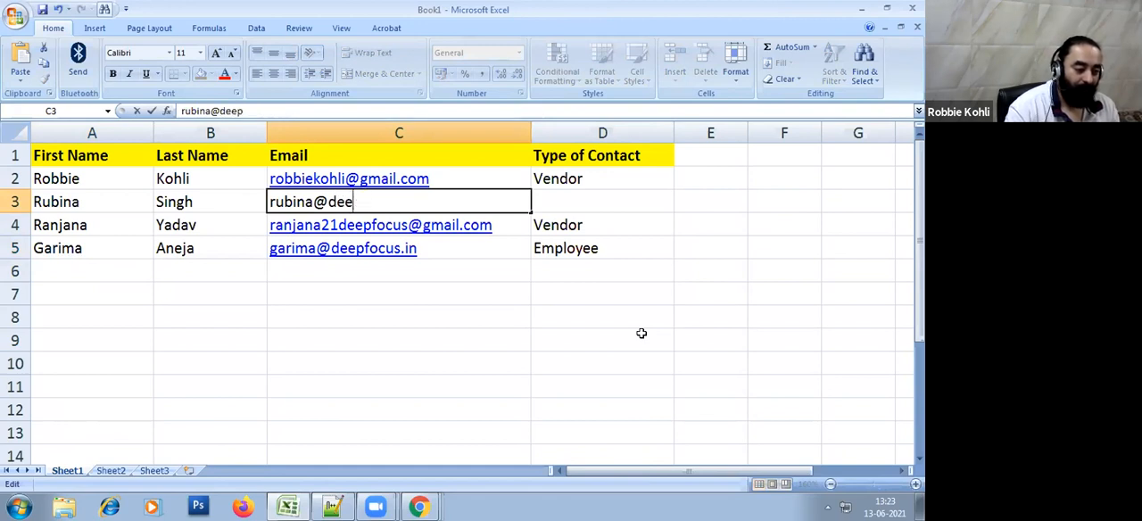
pyautogui.write('gmail.com')
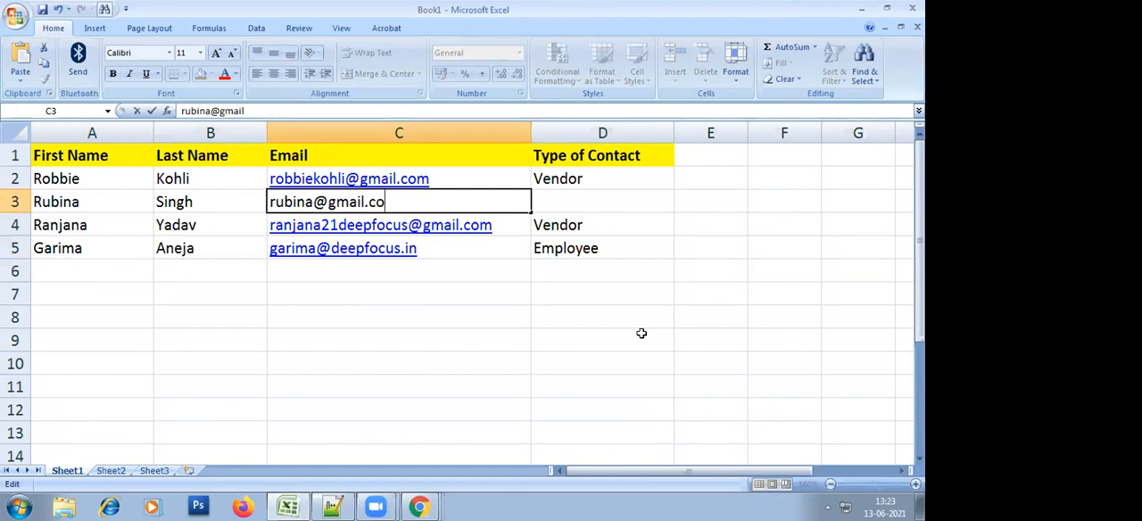
pyautogui.press('Return')
# Enter Customer as the second contact's type in cell D3
pyautogui.press('Up')
pyautogui.press('Right')
pyautogui.write('Customer')
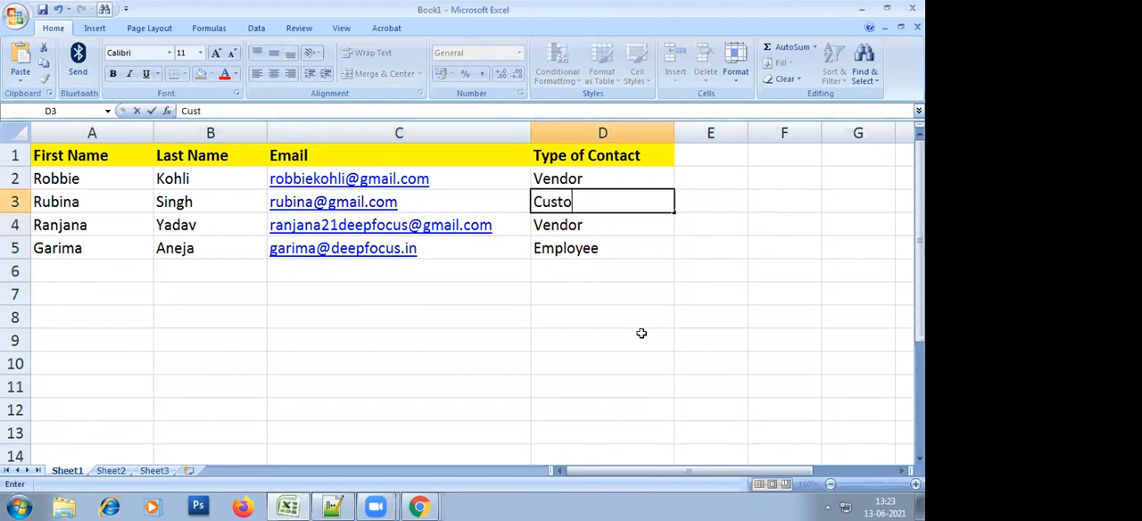
pyautogui.press('Return')
pyautogui.click(641, 333)
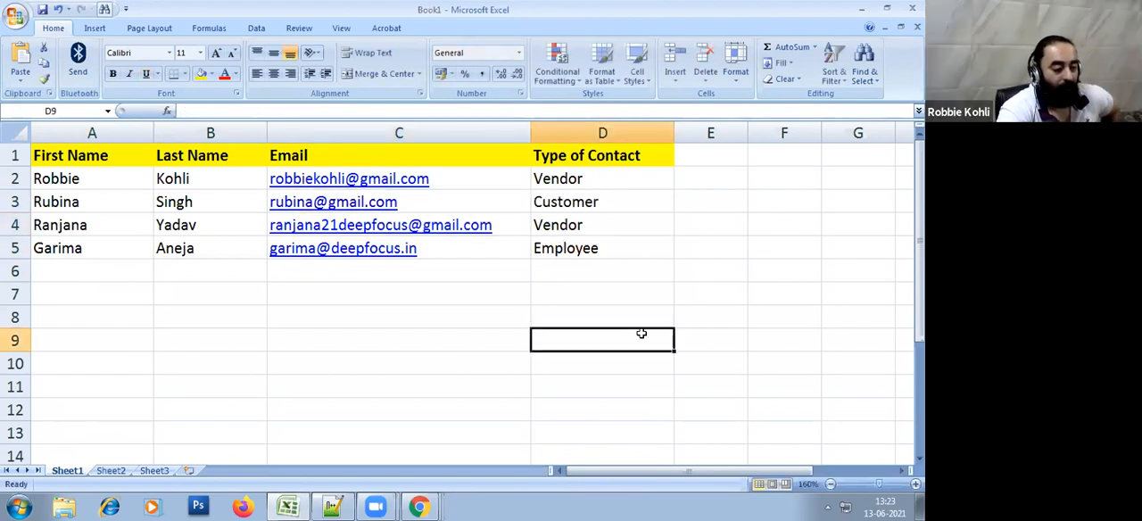
pyautogui.click(439, 352)
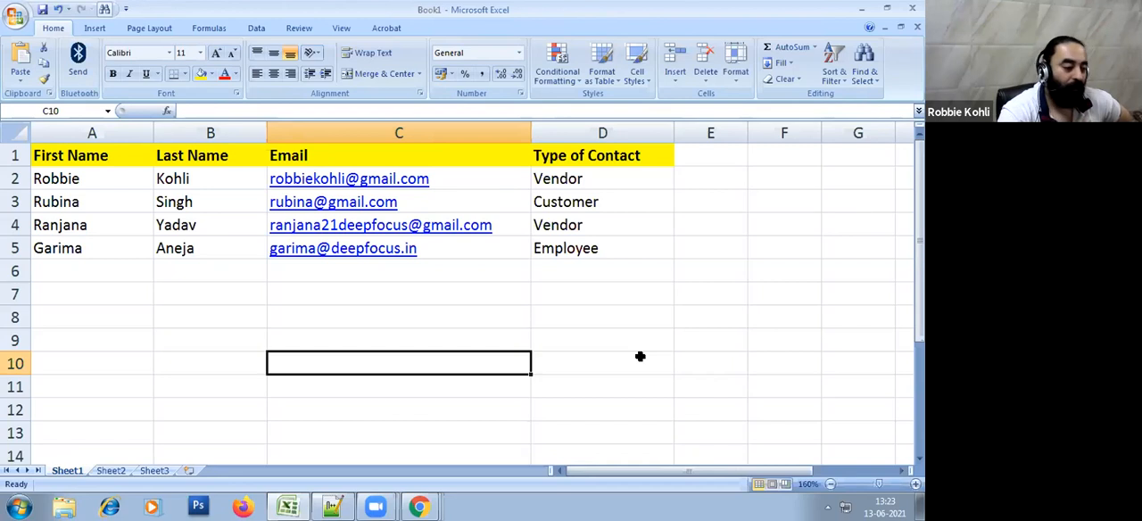
pyautogui.click(657, 320)
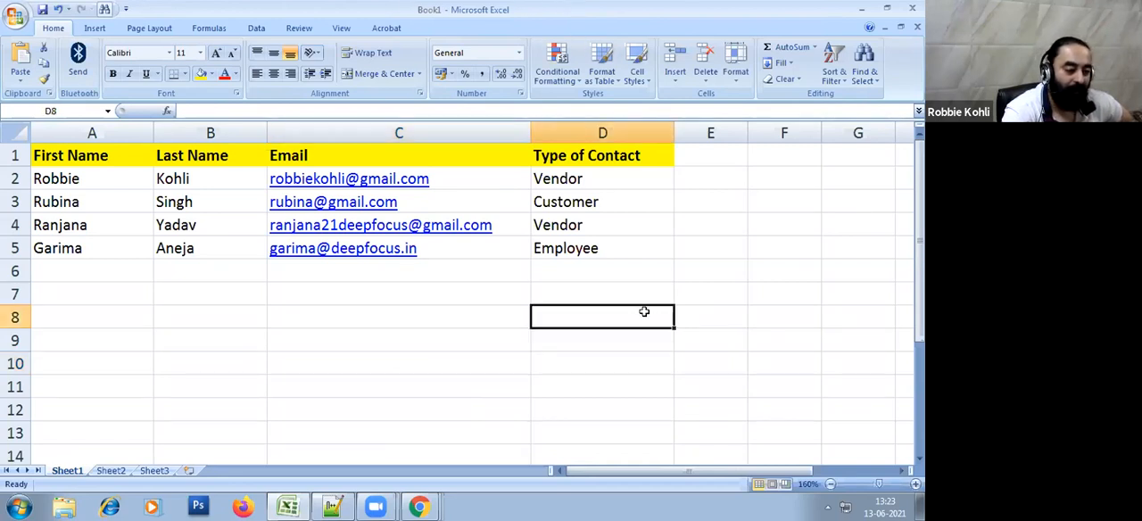
# Save the contact list to the Desktop as an Excel workbook named importing-mailchimp
pyautogui.click(15, 16)
pyautogui.click(51, 149)
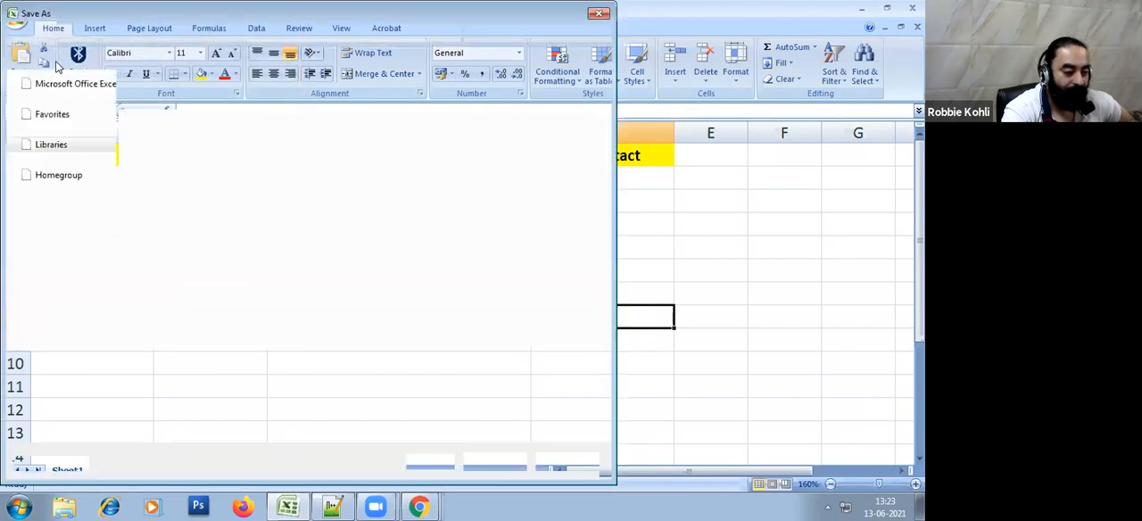
pyautogui.click(79, 132)
pyautogui.click(152, 366)
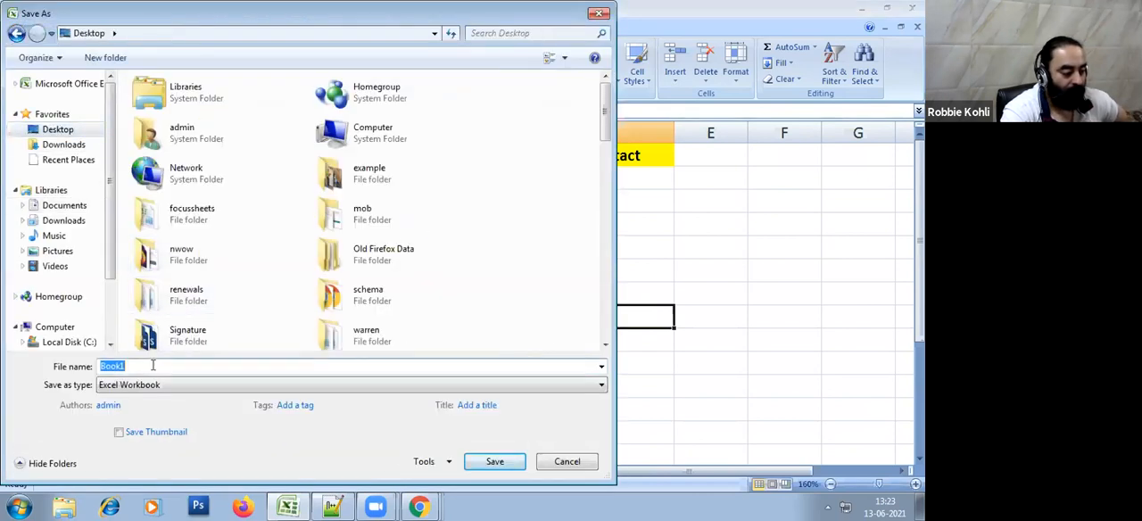
pyautogui.write('importing-mailchimp')
pyautogui.press('Return')
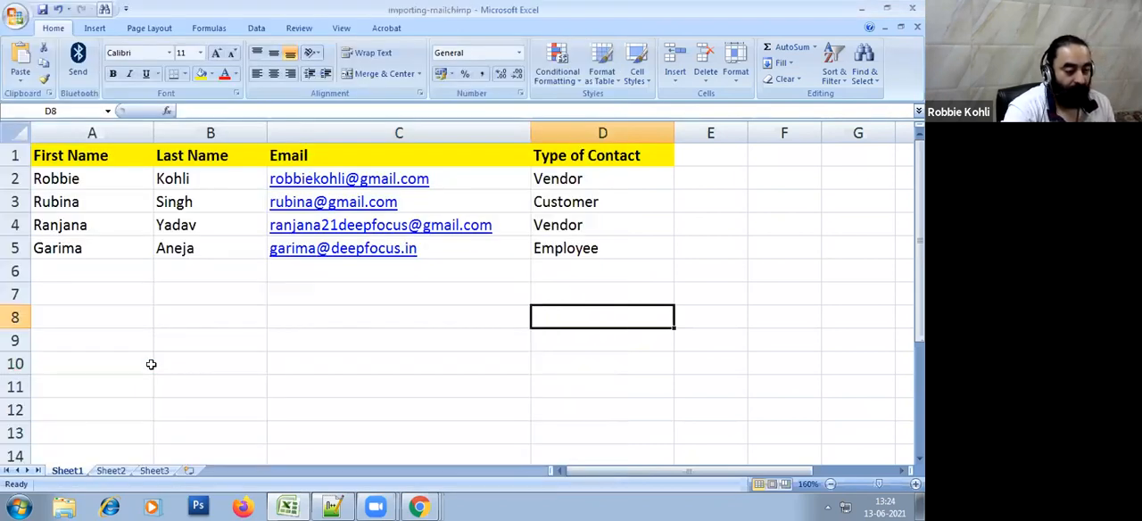
pyautogui.click(150, 364)
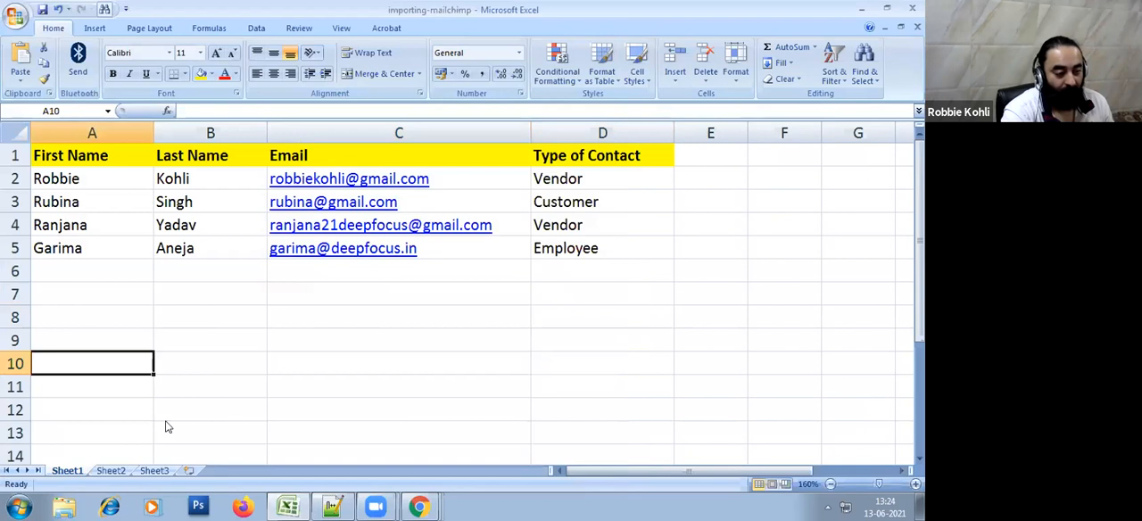
# Save the contact list to the Desktop as importing-mailchimp in CSV (Comma delimited) format, accepting the loss of incompatible features
pyautogui.click(15, 17)
pyautogui.click(44, 143)
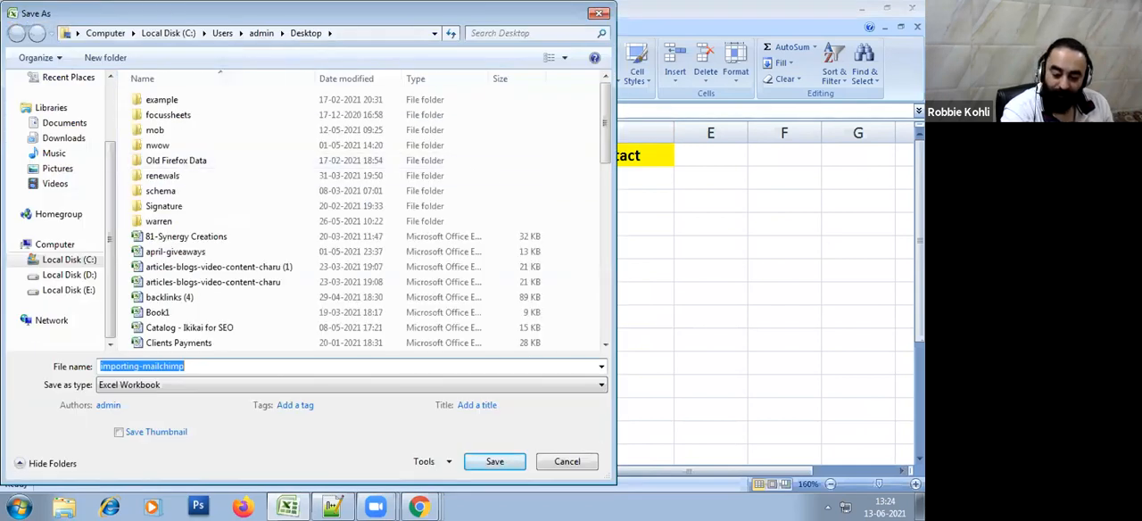
pyautogui.click(161, 386)
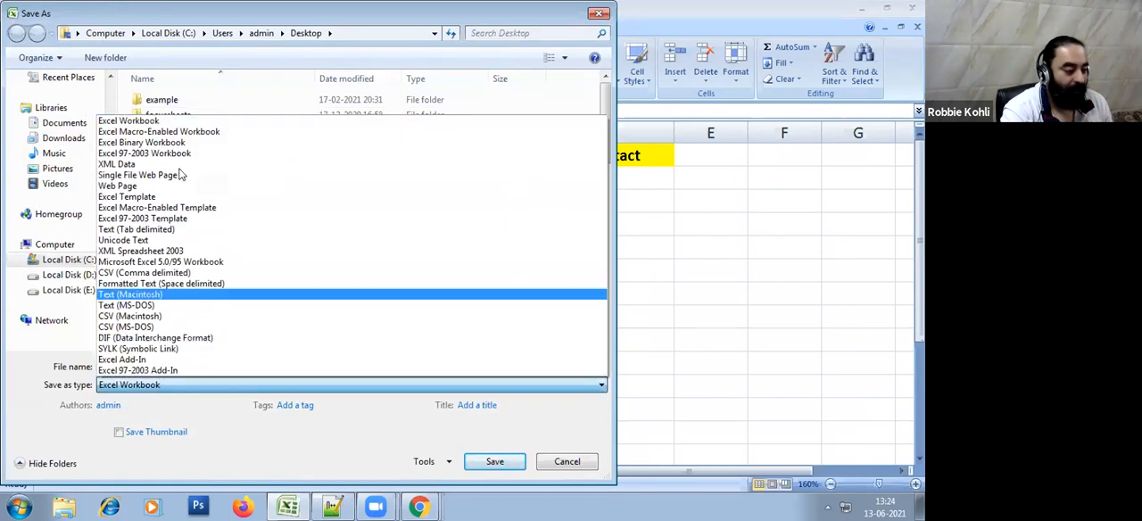
pyautogui.click(130, 120)
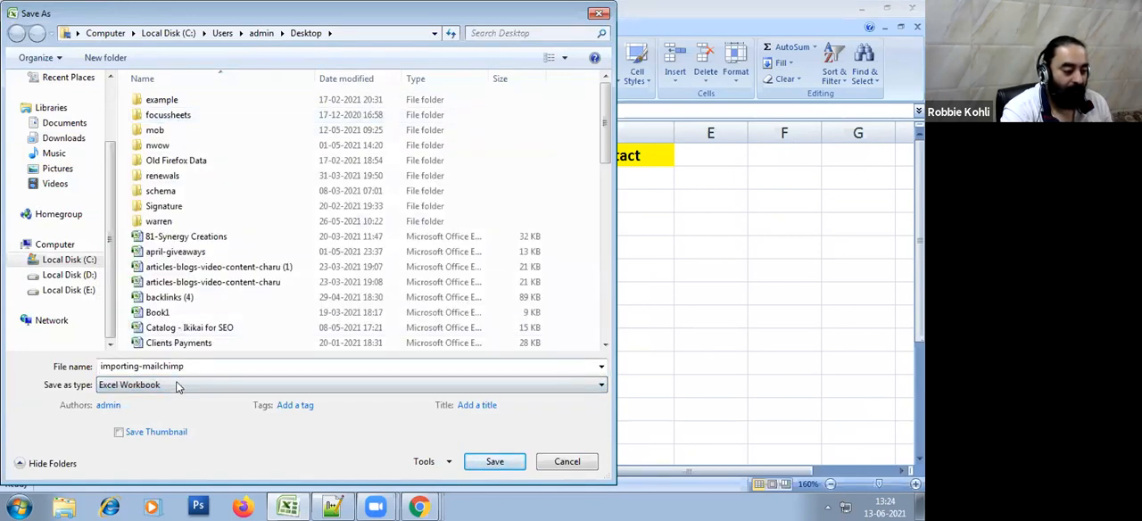
pyautogui.press('c')
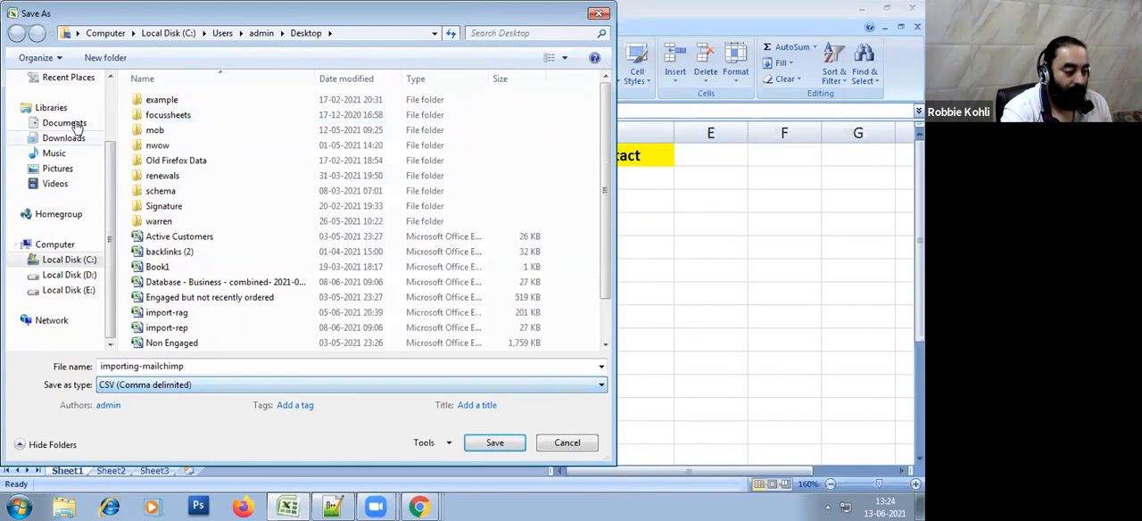
pyautogui.scroll(2, 93, 124)
pyautogui.click(92, 129)
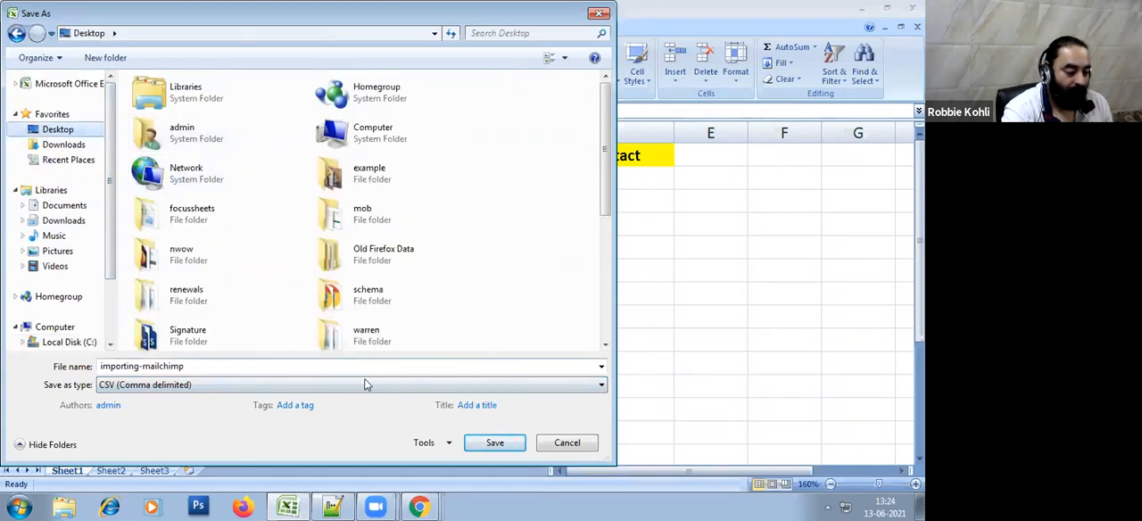
pyautogui.click(502, 441)
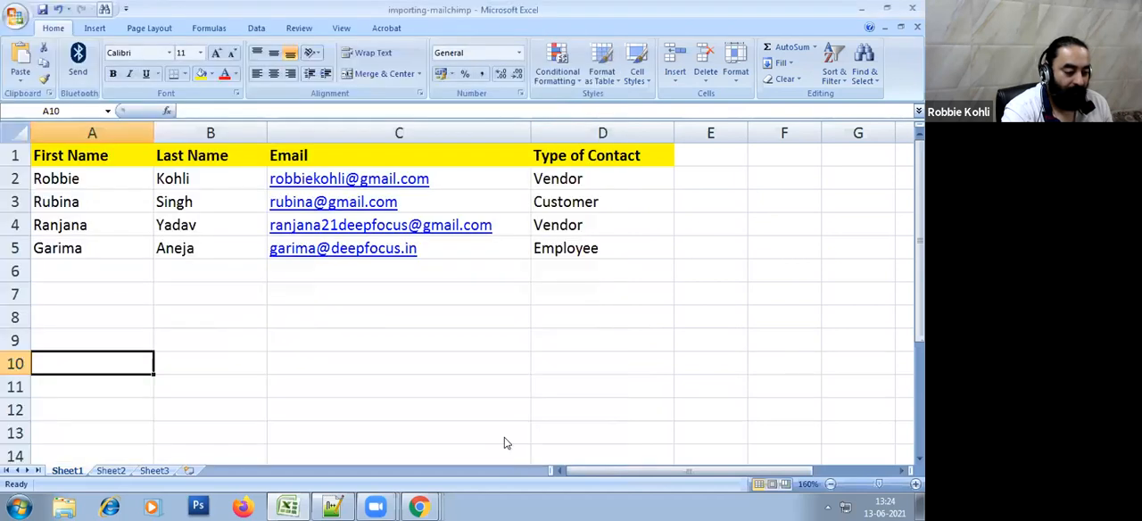
pyautogui.click(437, 299)
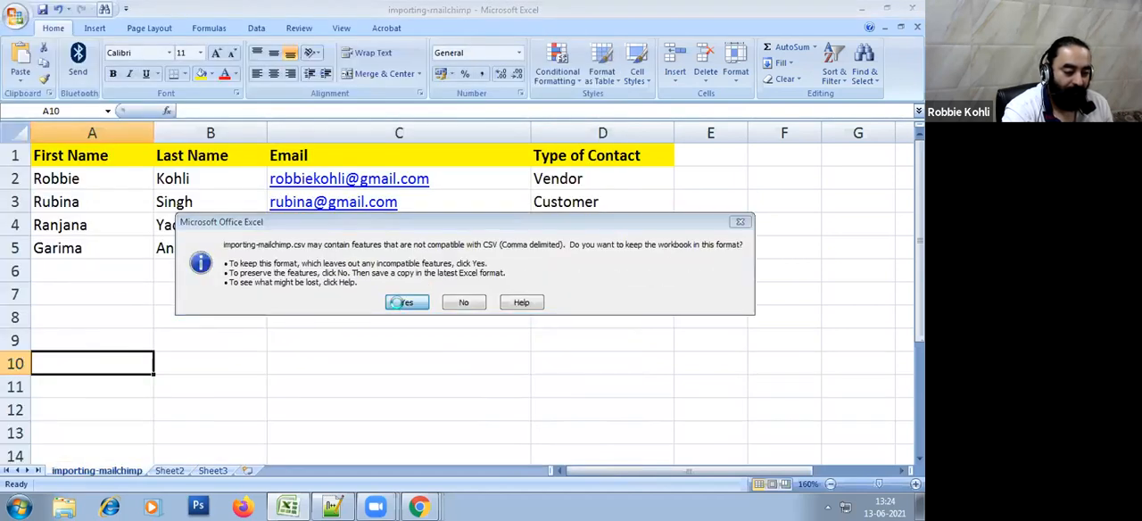
pyautogui.click(403, 303)
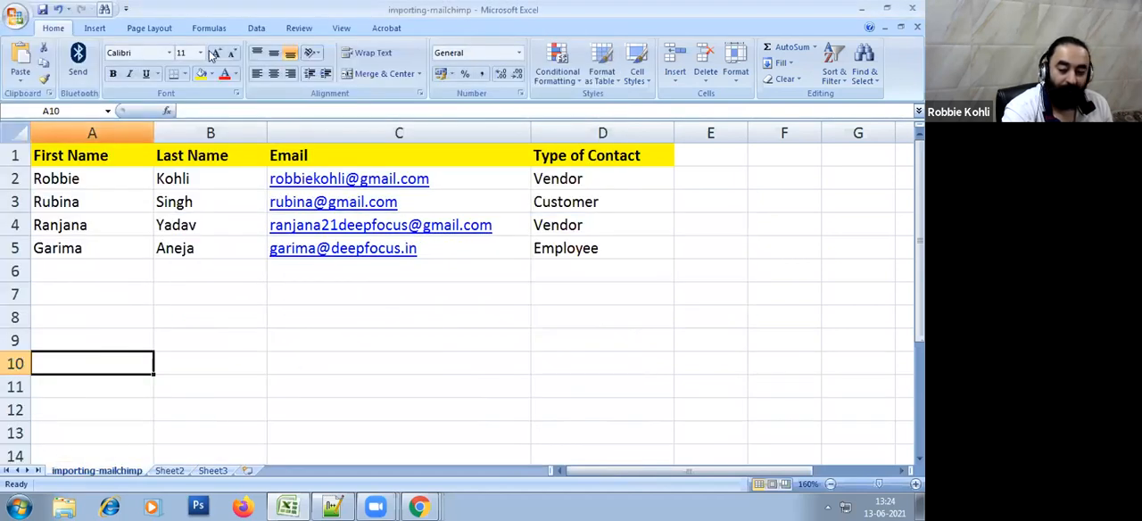
# Close Excel, start it again and open the recently saved importing-mailchimp CSV file
pyautogui.click(912, 8)
pyautogui.click(475, 294)
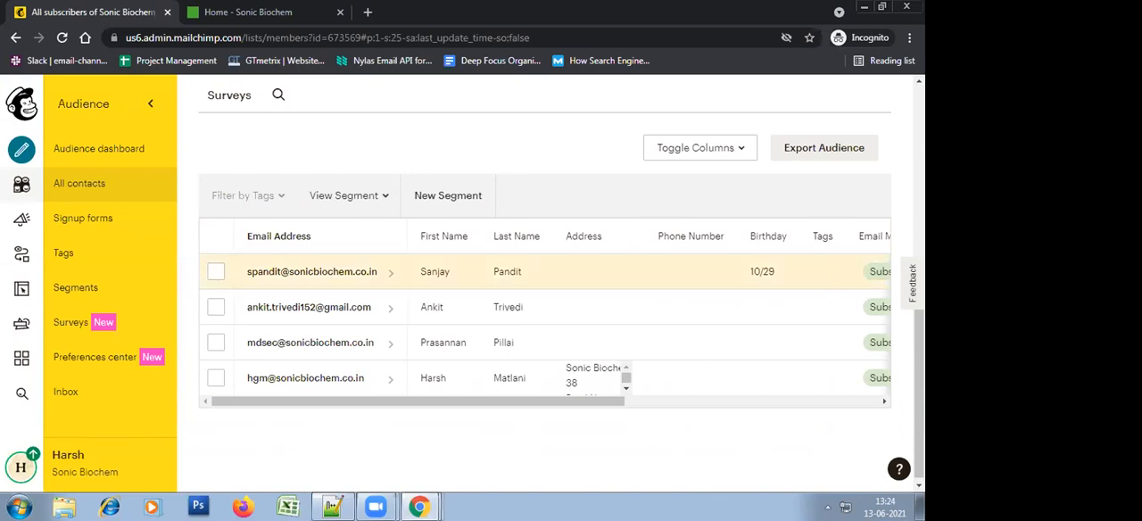
pyautogui.click(287, 507)
pyautogui.click(18, 17)
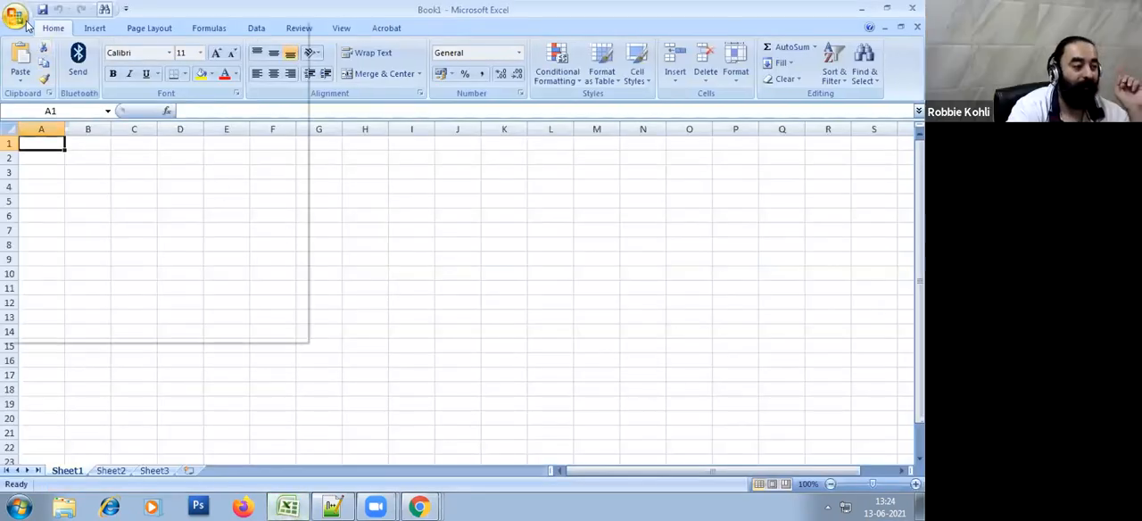
pyautogui.click(129, 60)
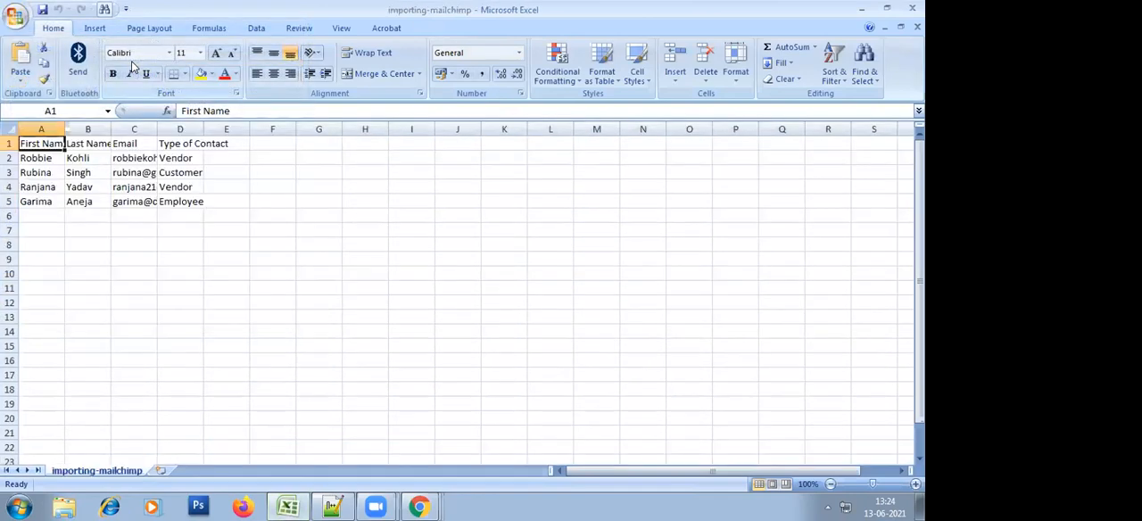
# Check the importing-mailchimp file's format in the Save As dialog, cancel without saving and close Excel
pyautogui.click(10, 20)
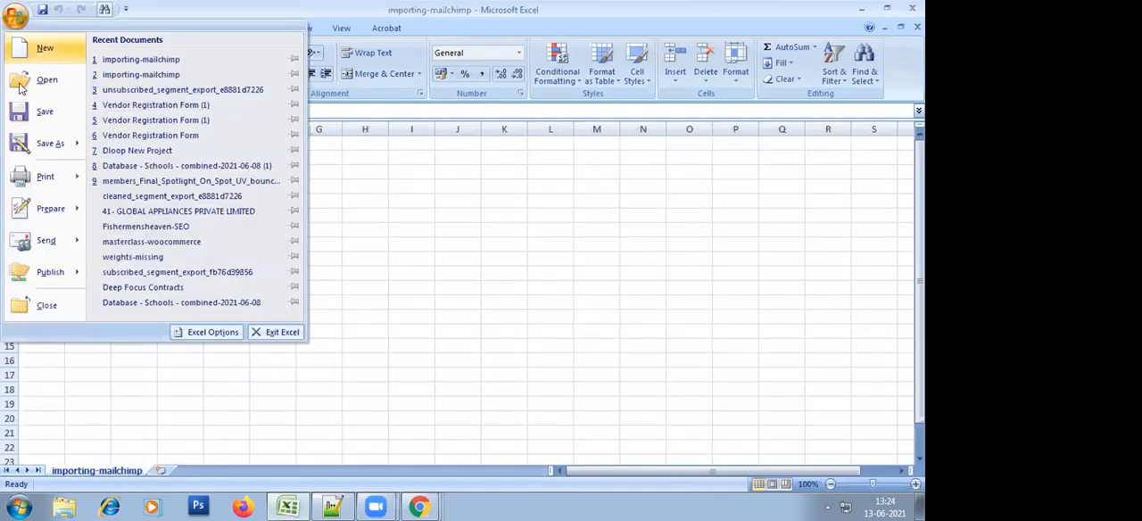
pyautogui.click(38, 152)
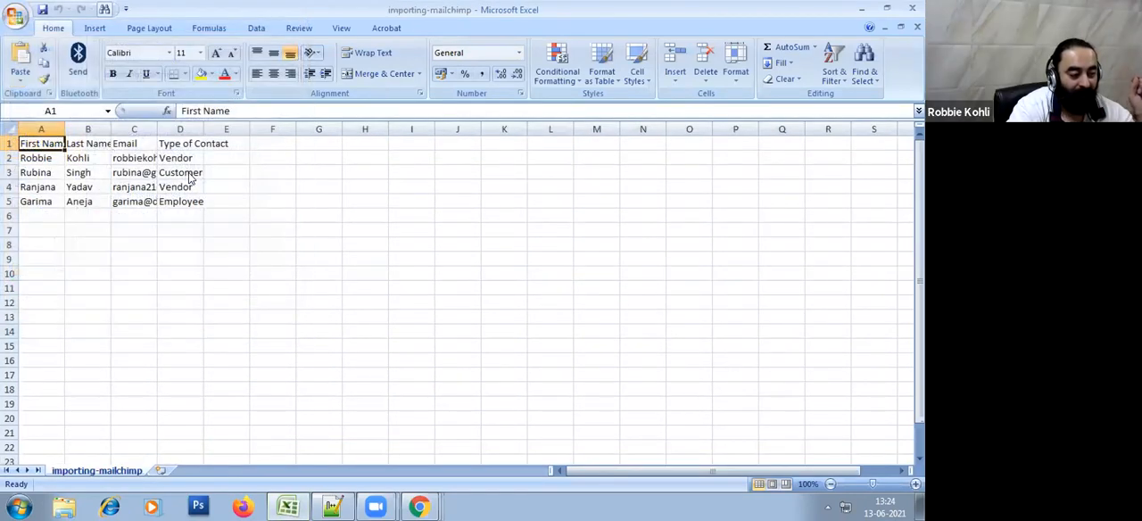
pyautogui.click(143, 386)
pyautogui.click(143, 387)
pyautogui.click(143, 387)
pyautogui.click(145, 388)
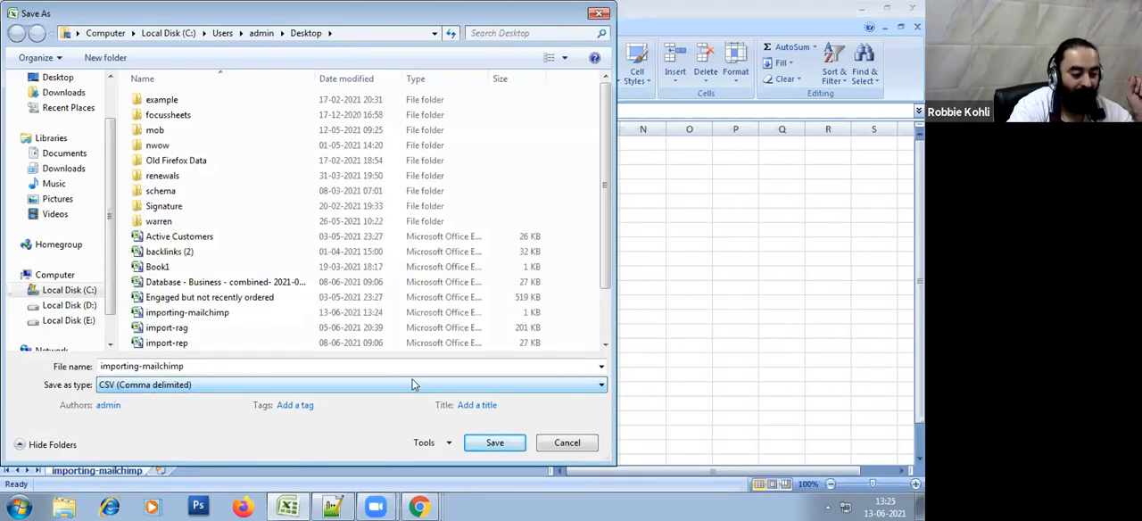
pyautogui.click(560, 440)
pyautogui.click(672, 347)
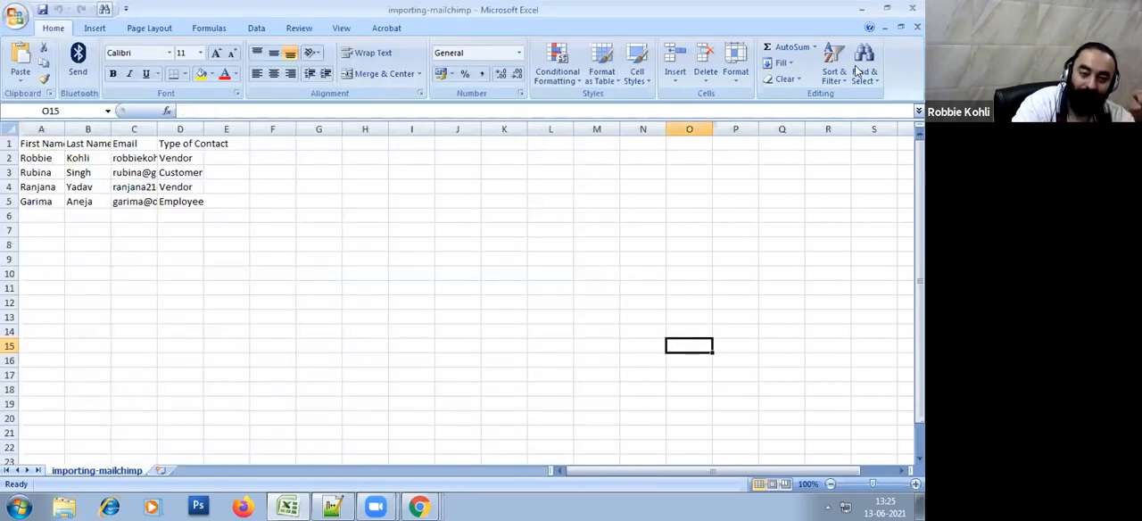
pyautogui.click(907, 8)
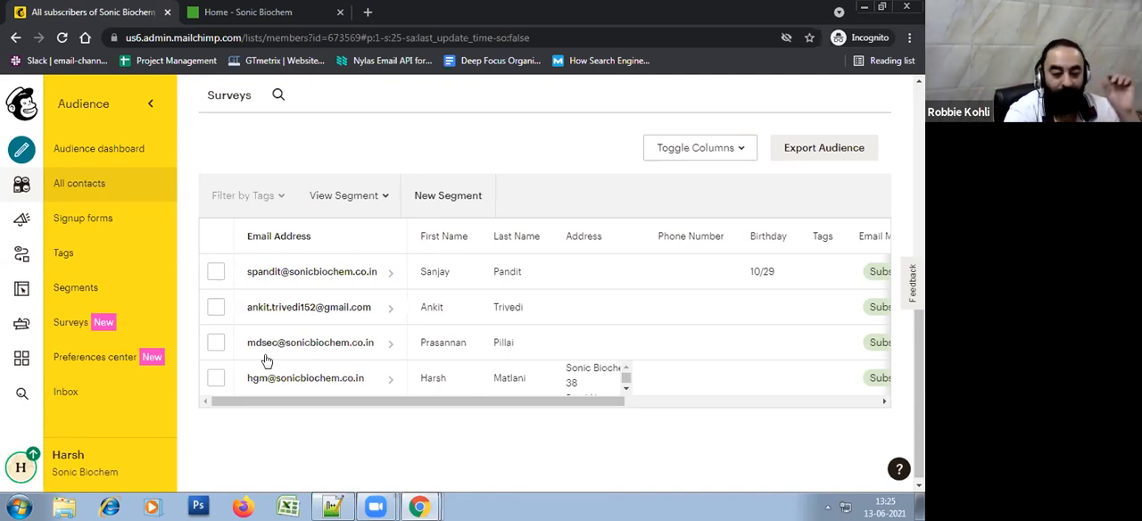
# Start a contact import for the Sonic Biochem audience in Mailchimp and bring up the import method options
pyautogui.scroll(3, 433, 265)
pyautogui.scroll(-1, 434, 268)
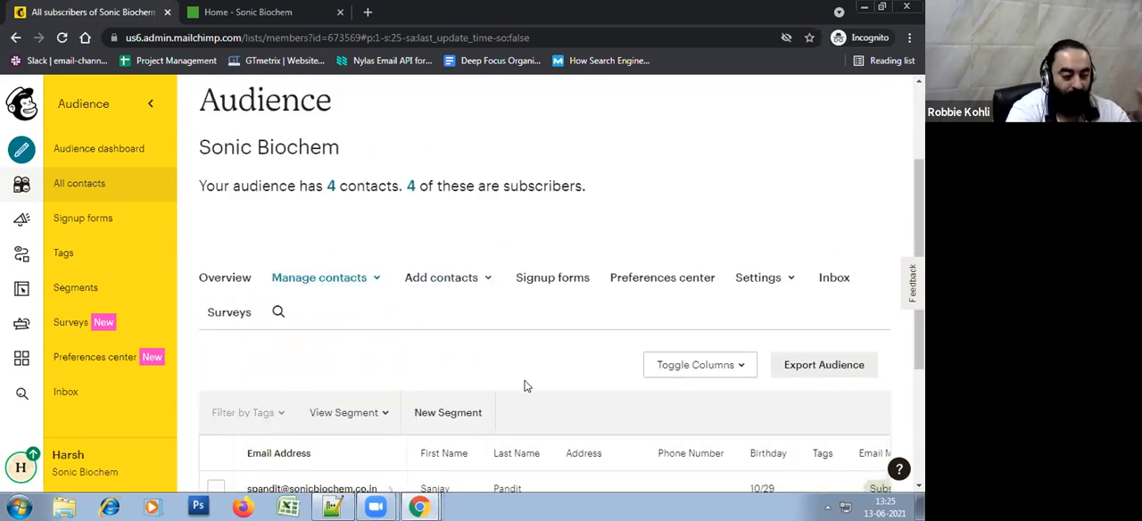
pyautogui.scroll(-1, 525, 385)
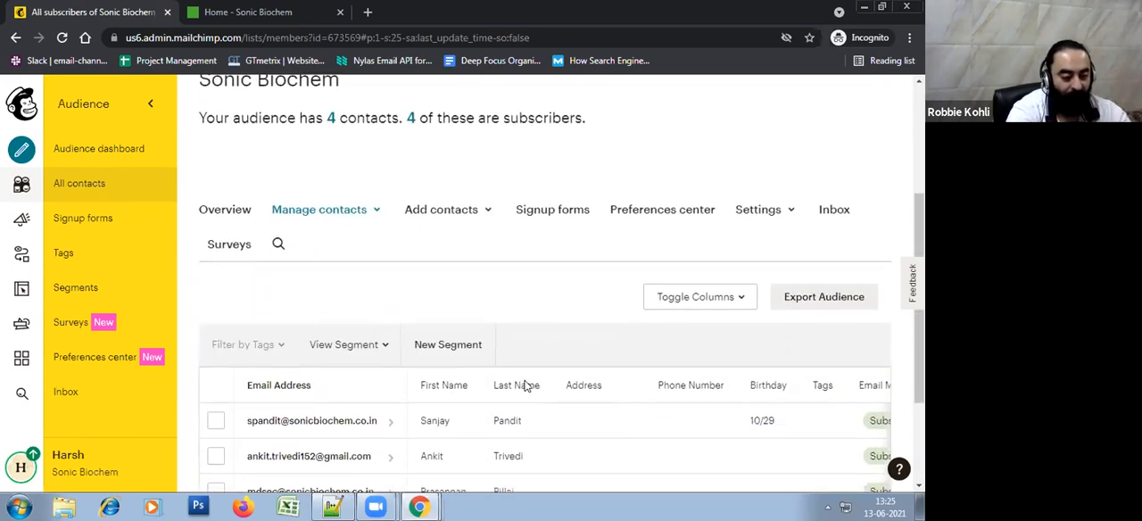
pyautogui.click(490, 210)
pyautogui.click(479, 275)
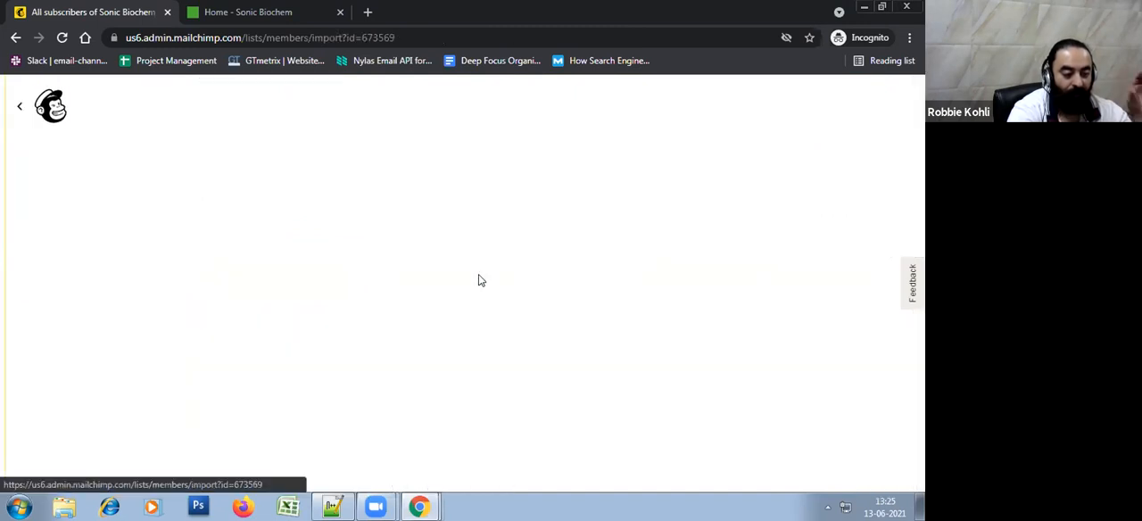
pyautogui.scroll(-1, 479, 280)
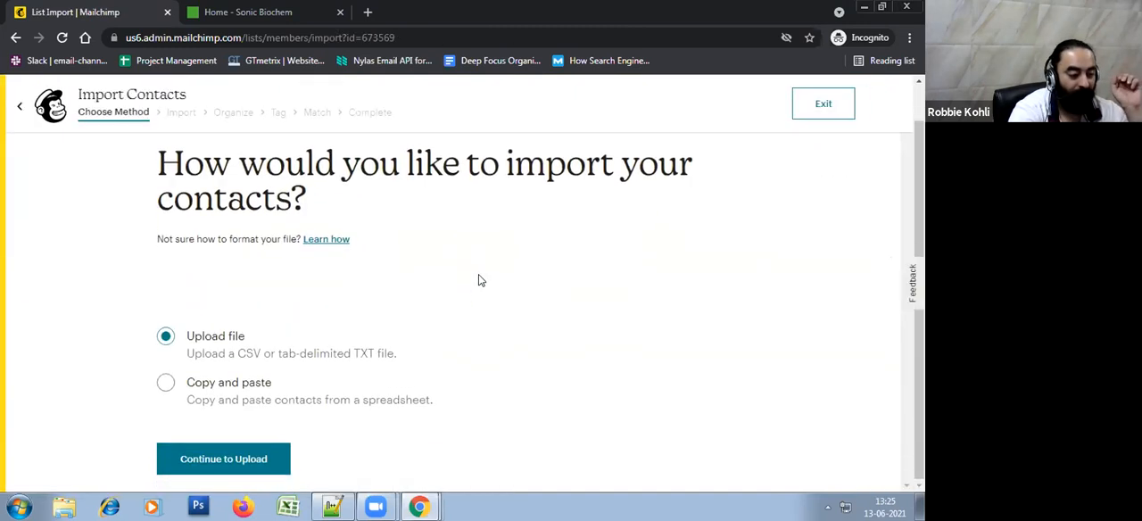
# Choose file upload as the import method, upload importing-mailchimp.csv from the Desktop and continue to organizing the contacts
pyautogui.click(209, 341)
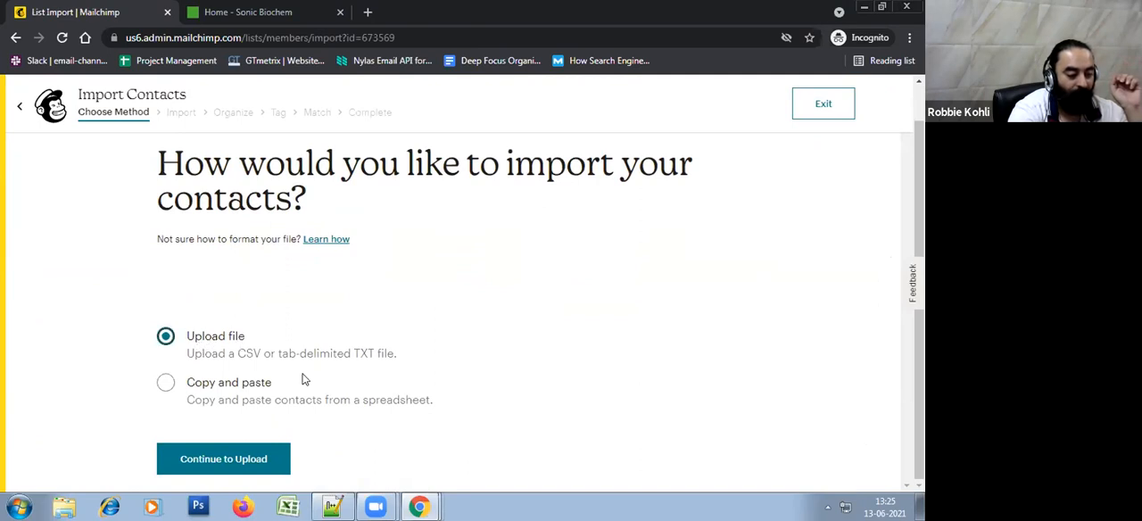
pyautogui.click(240, 466)
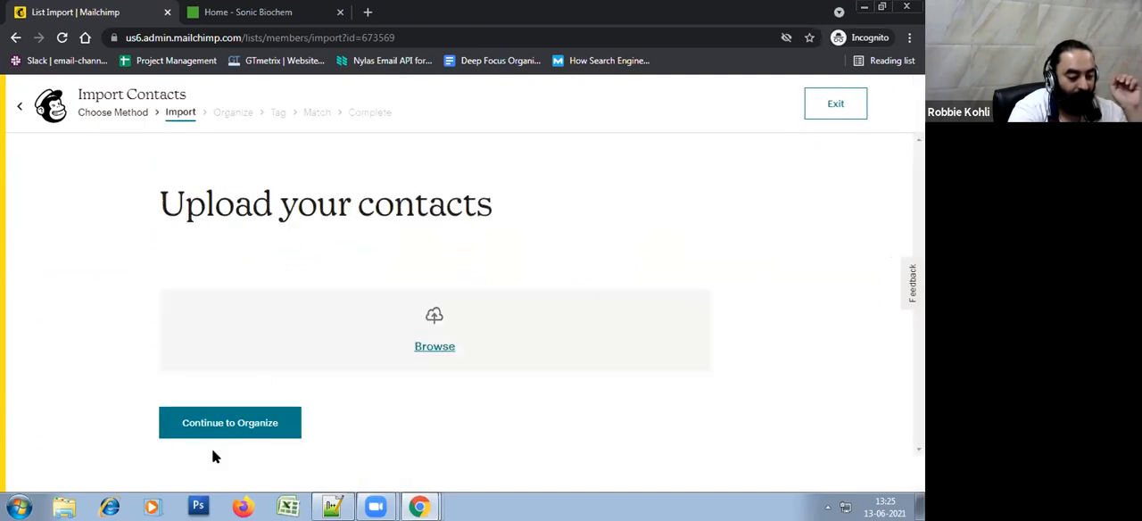
pyautogui.click(450, 352)
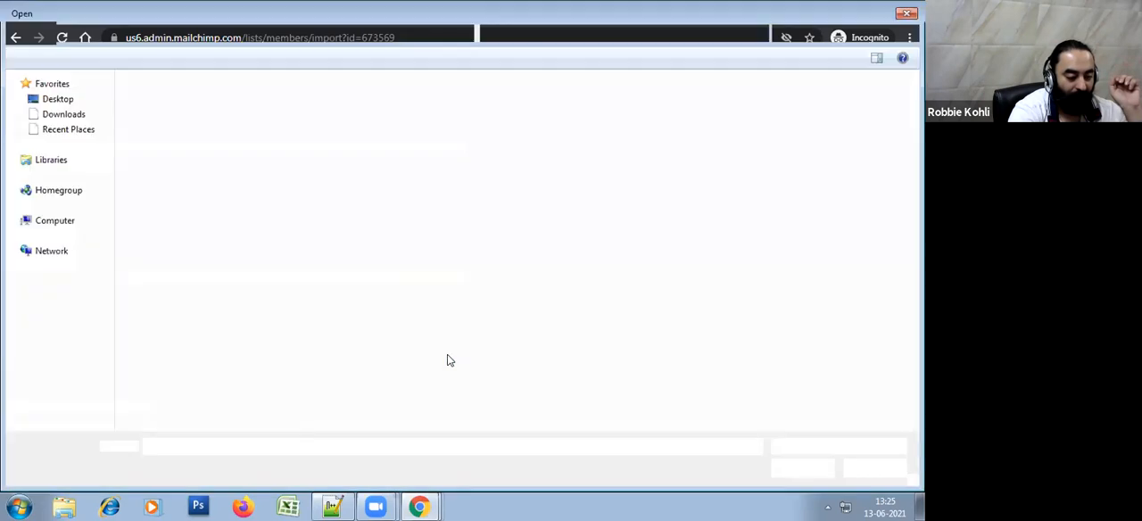
pyautogui.click(176, 145)
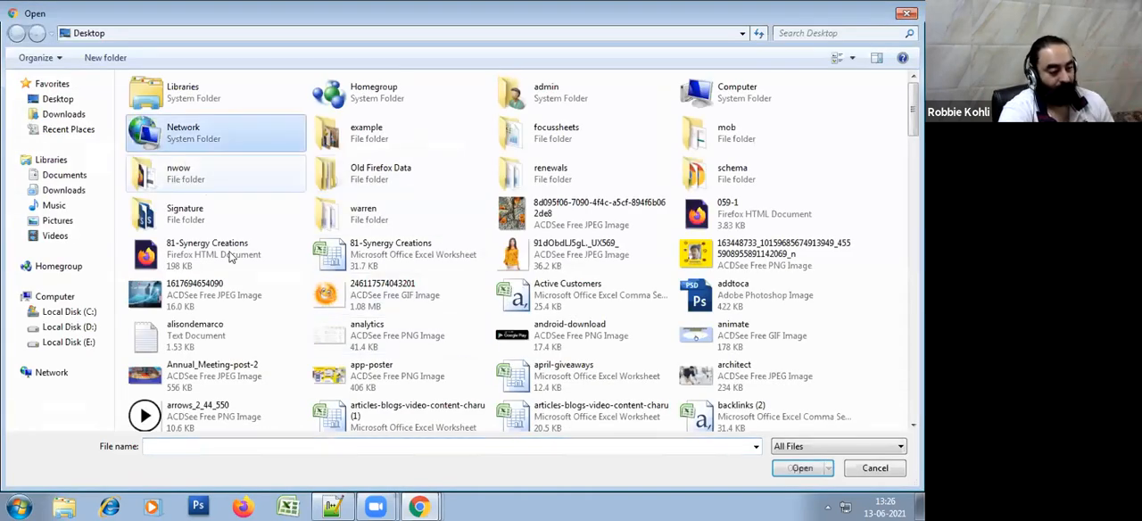
pyautogui.write('importing-mailchimp')
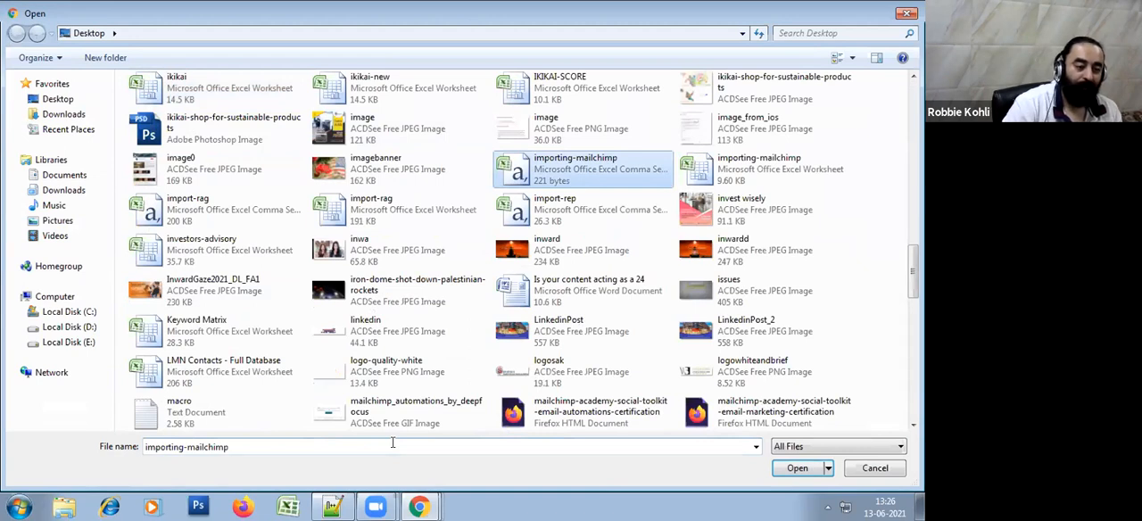
pyautogui.press('Return')
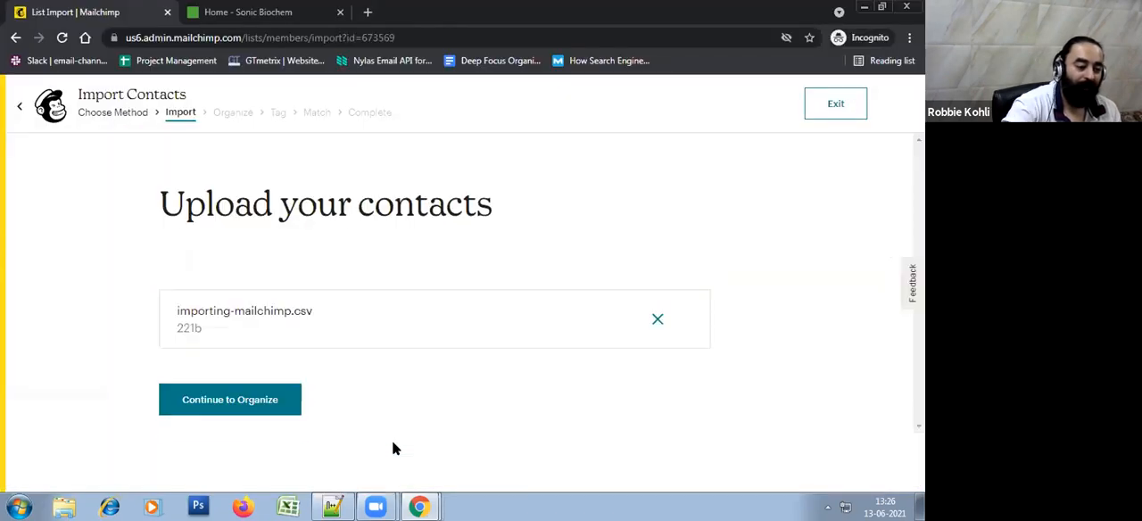
pyautogui.click(276, 406)
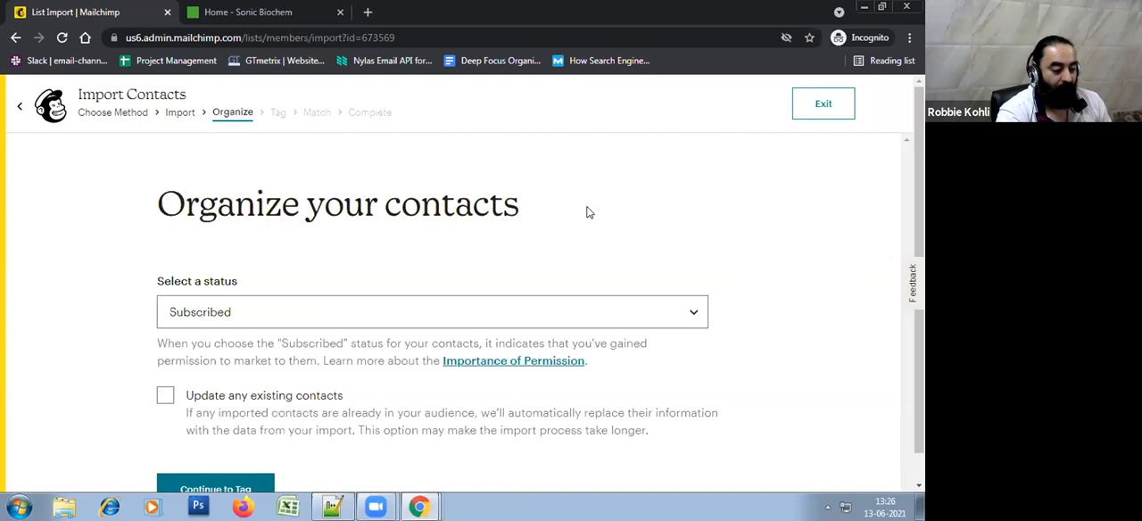
# Set the status of the imported contacts to Subscribed
pyautogui.scroll(-1, 589, 212)
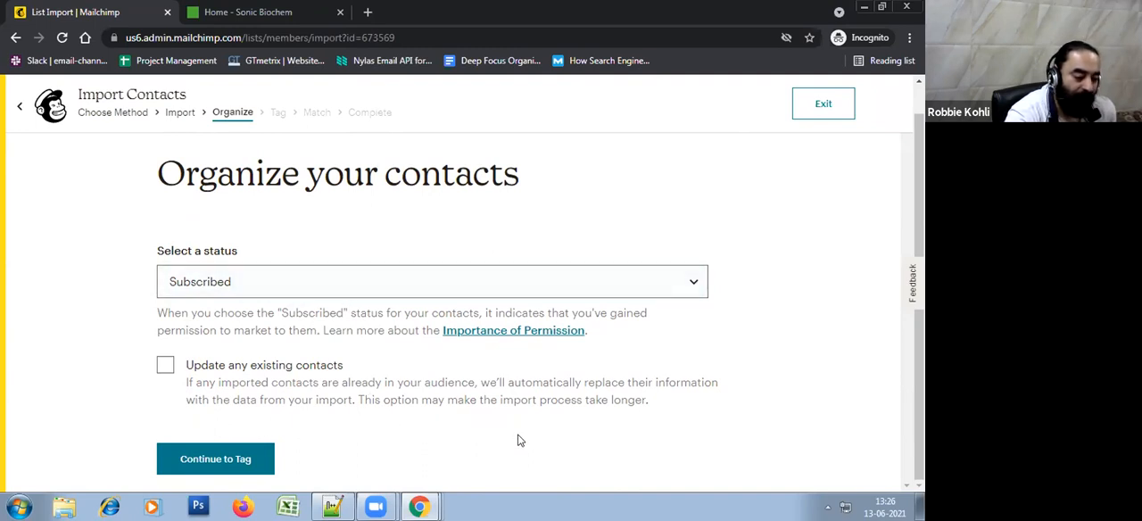
pyautogui.click(230, 287)
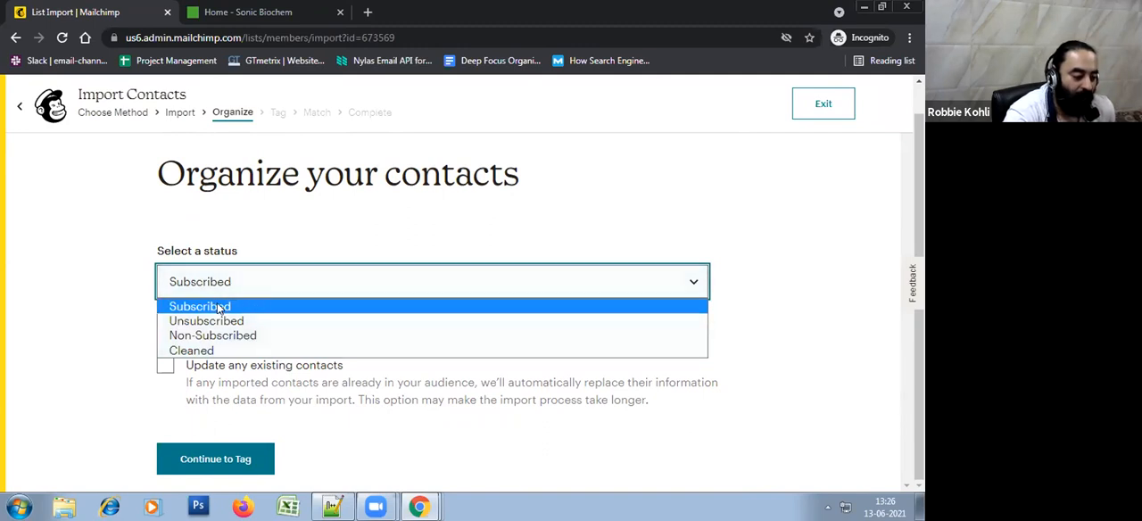
pyautogui.click(200, 308)
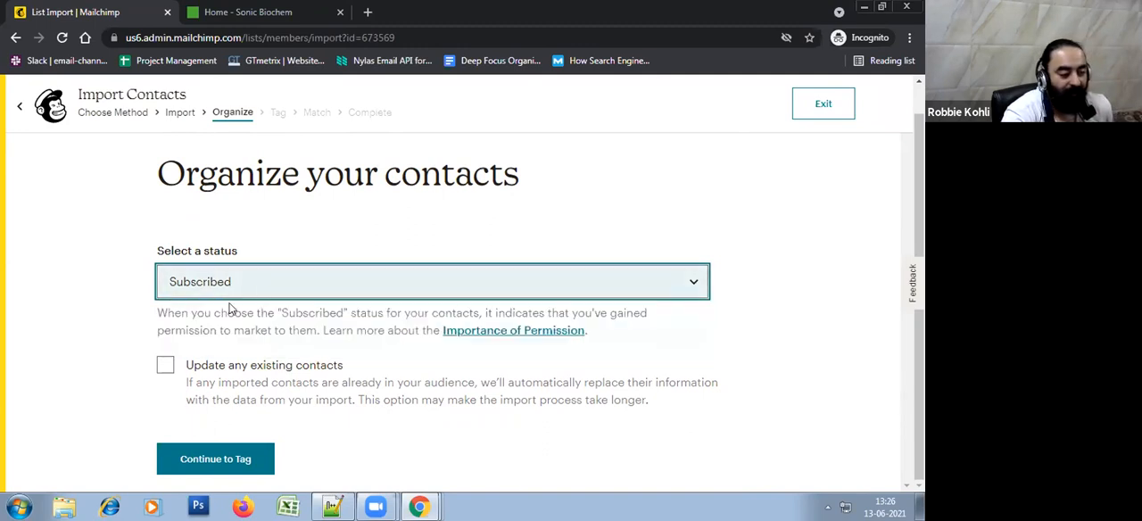
pyautogui.click(225, 294)
pyautogui.click(226, 308)
# Try the Unsubscribed, Non-Subscribed and Cleaned statuses in turn, and return the contact status to Subscribed
pyautogui.click(339, 277)
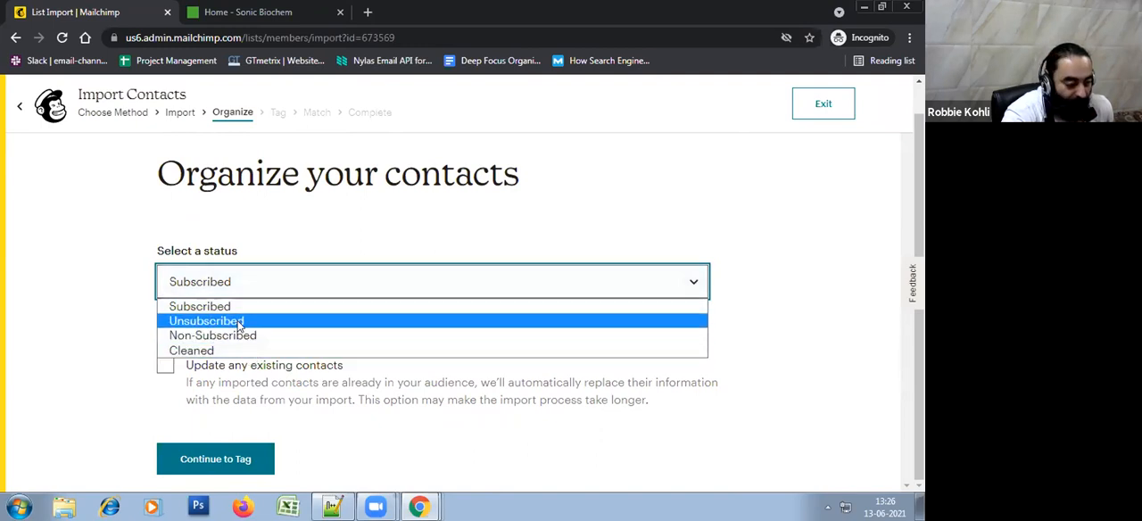
pyautogui.click(239, 324)
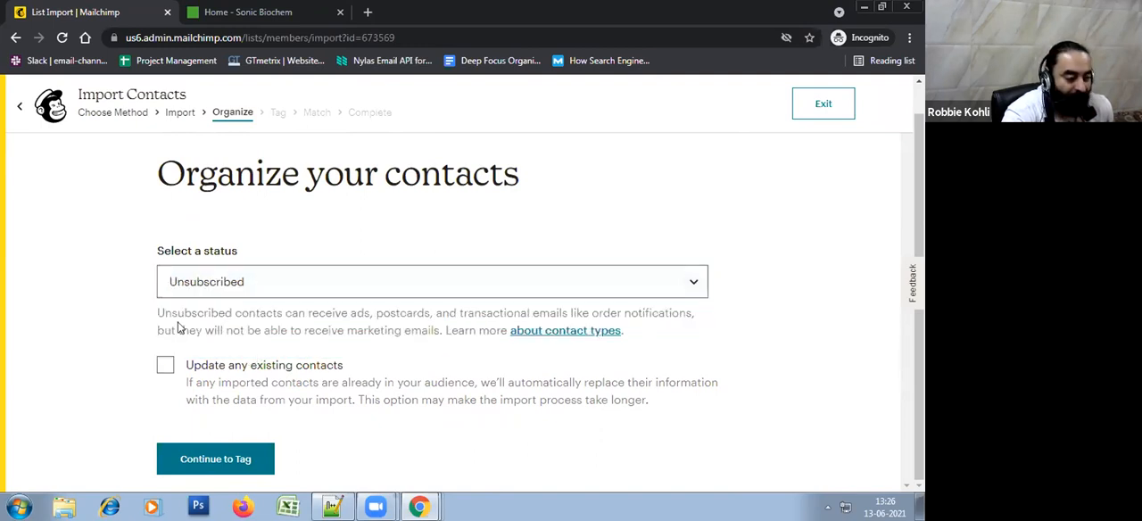
pyautogui.click(237, 296)
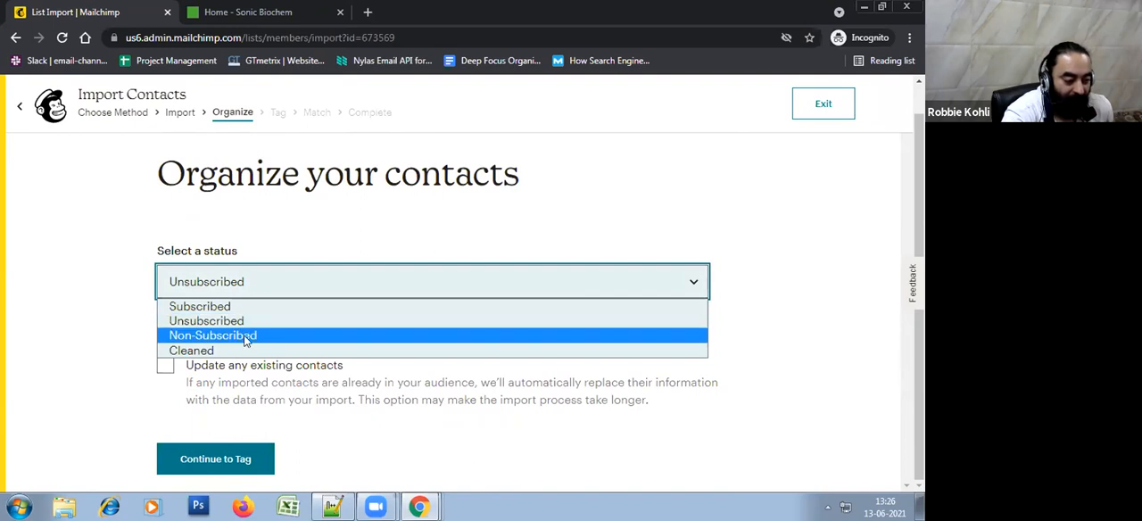
pyautogui.click(178, 337)
pyautogui.click(268, 294)
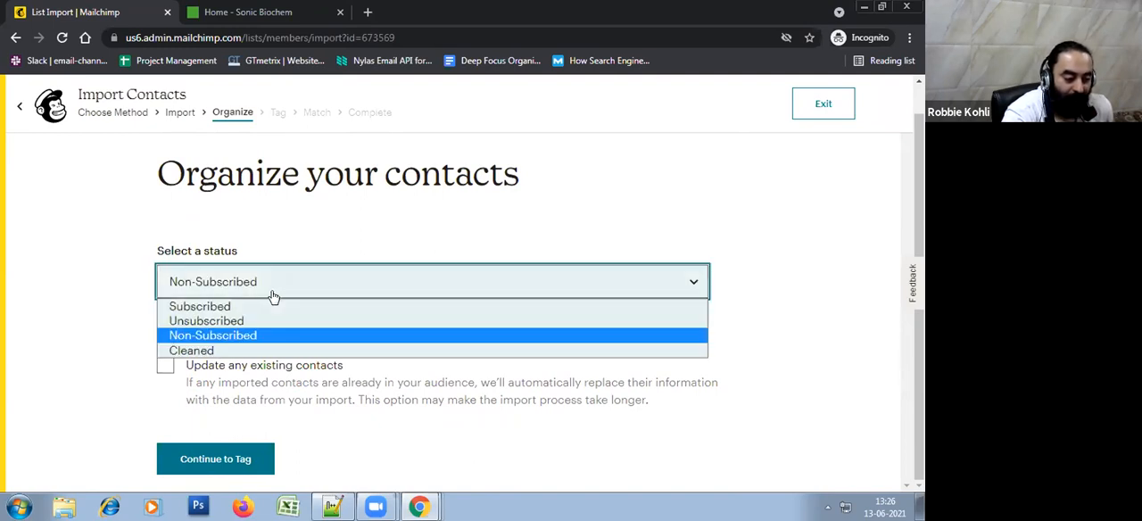
pyautogui.click(211, 350)
pyautogui.click(318, 297)
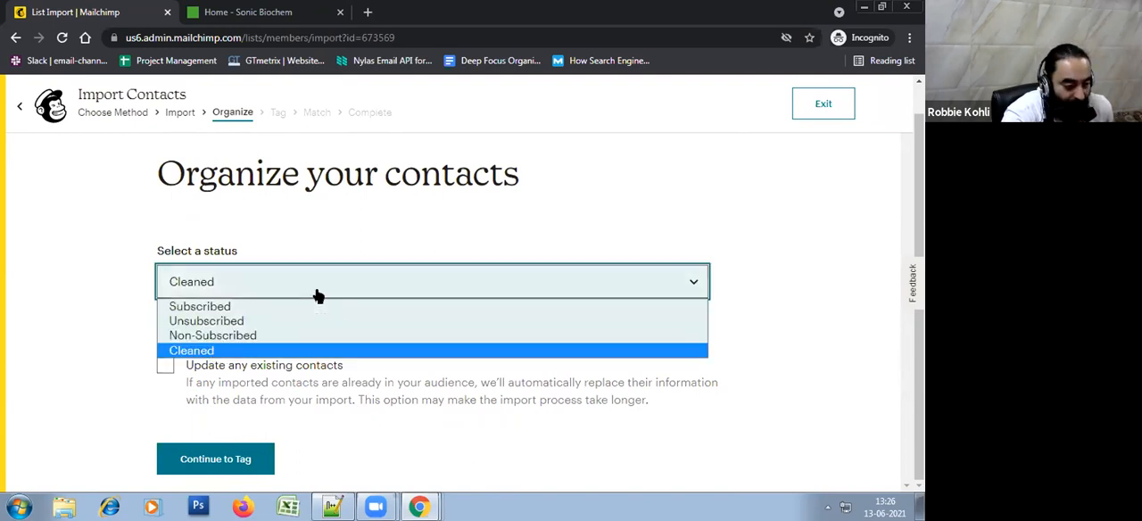
pyautogui.click(228, 308)
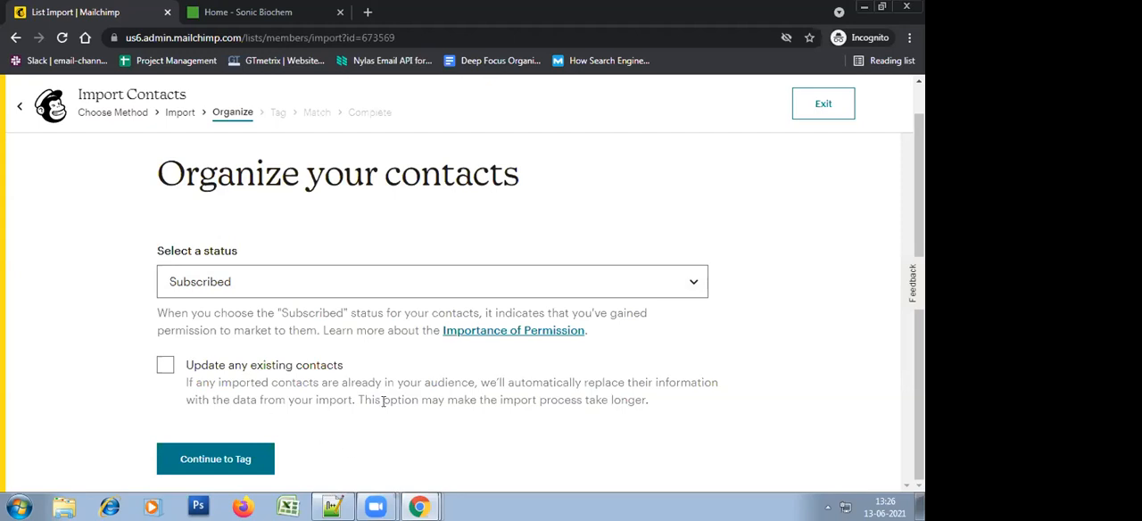
# Try the option to update any existing contacts, switch it off again and read its description
pyautogui.click(165, 368)
pyautogui.click(166, 376)
pyautogui.moveTo(186, 361); pyautogui.dragTo(387, 370)
pyautogui.click(456, 411)
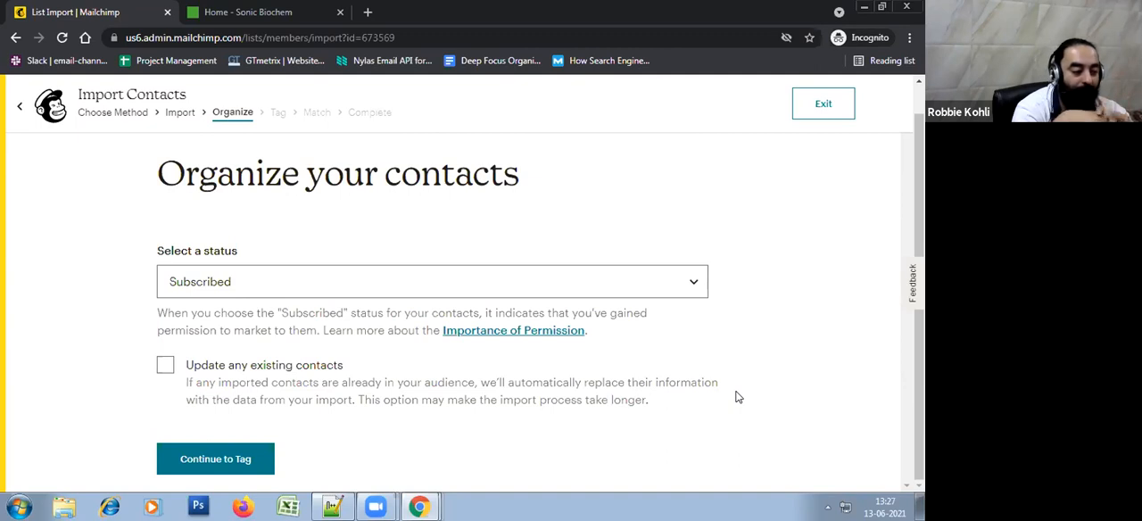
pyautogui.click(168, 370)
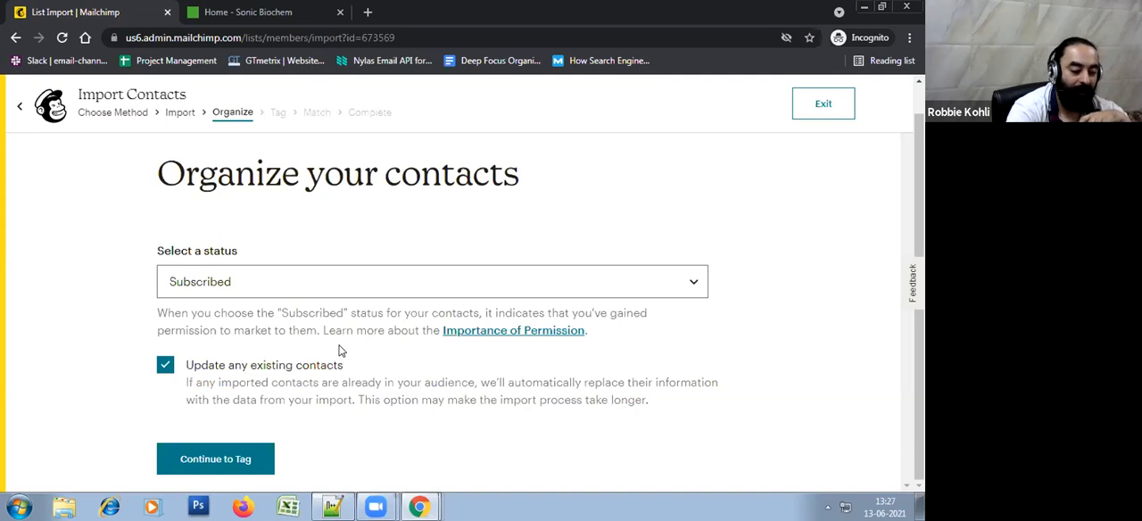
pyautogui.click(167, 367)
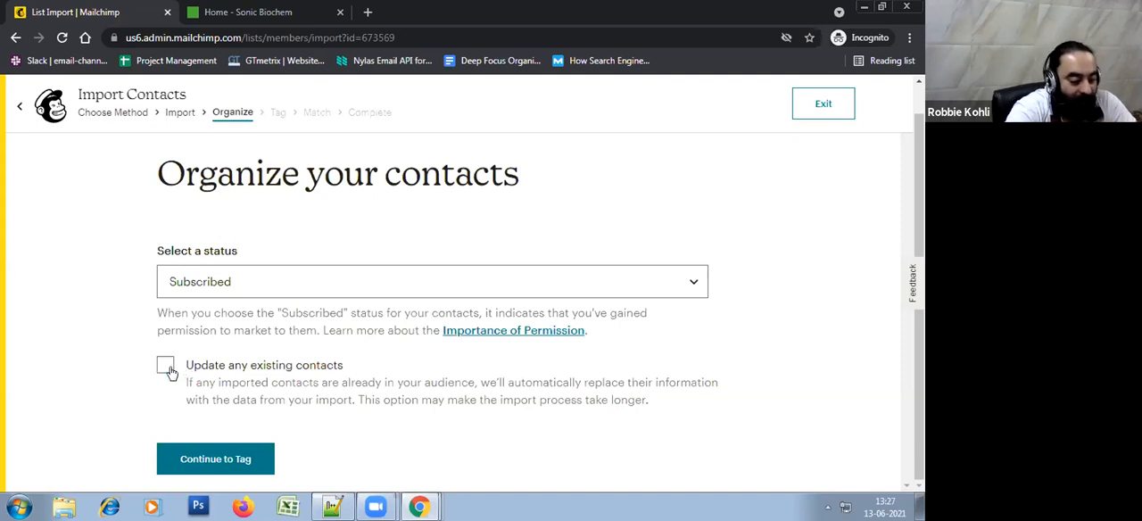
pyautogui.moveTo(250, 367); pyautogui.dragTo(502, 399)
pyautogui.click(569, 396)
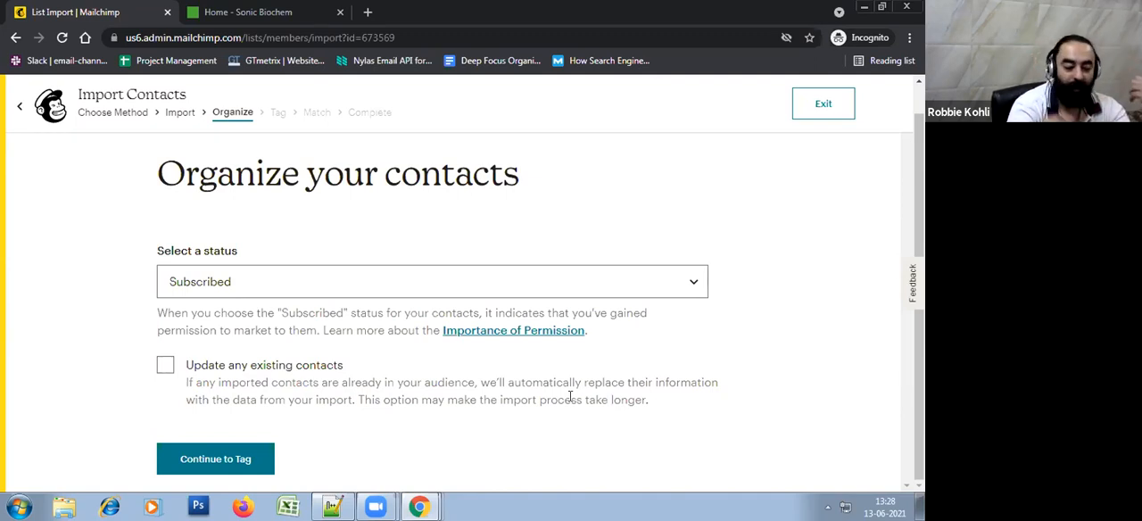
# Leave the updating of existing contacts switched off and continue to the Tag stage of the import
pyautogui.click(164, 365)
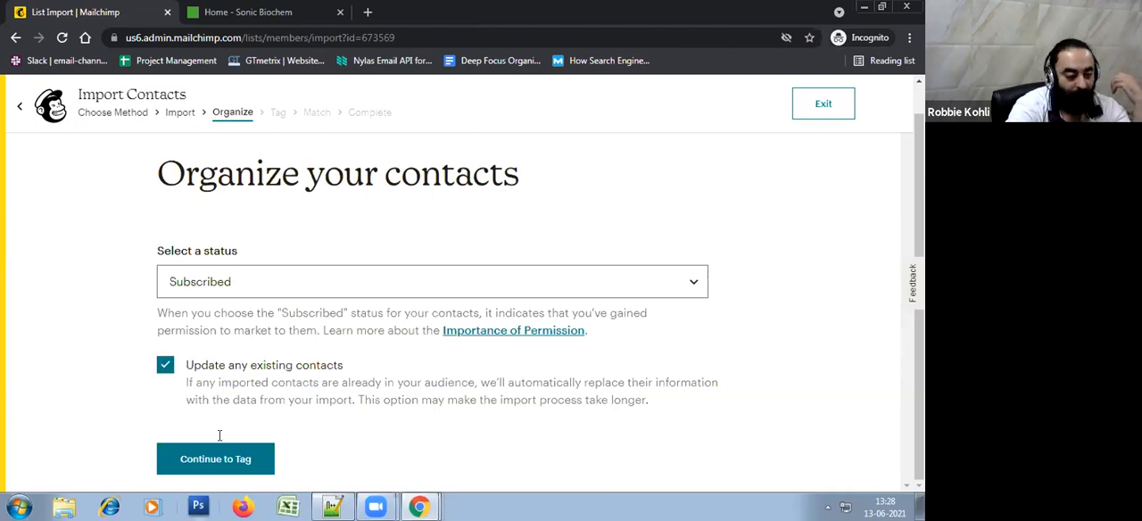
pyautogui.click(228, 371)
pyautogui.click(218, 372)
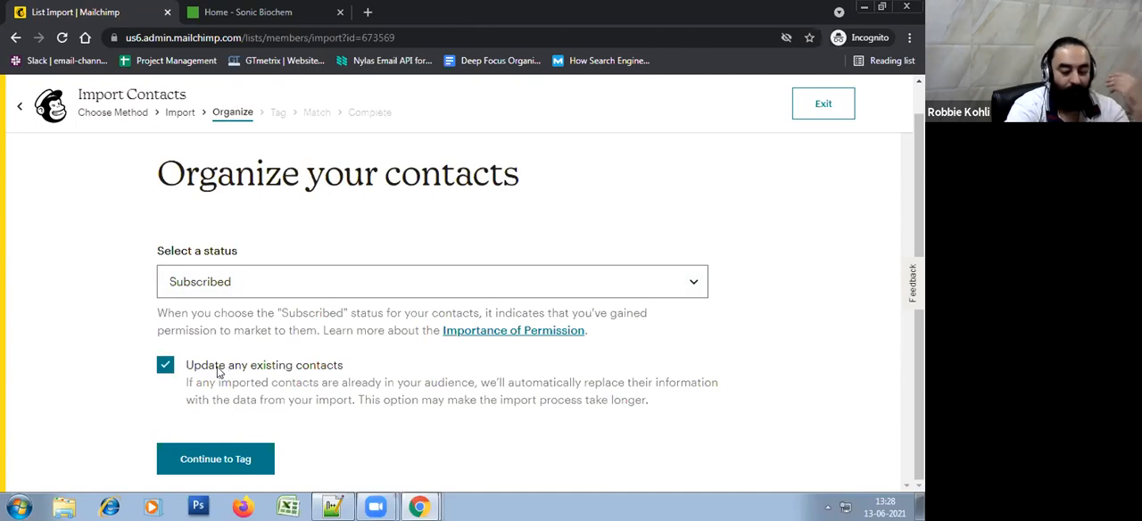
pyautogui.click(163, 375)
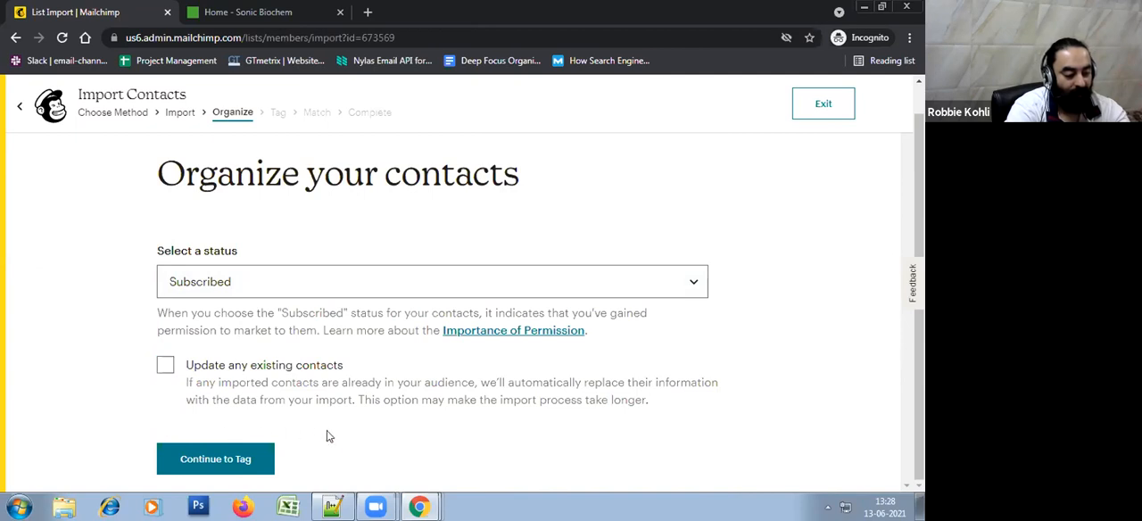
pyautogui.click(255, 459)
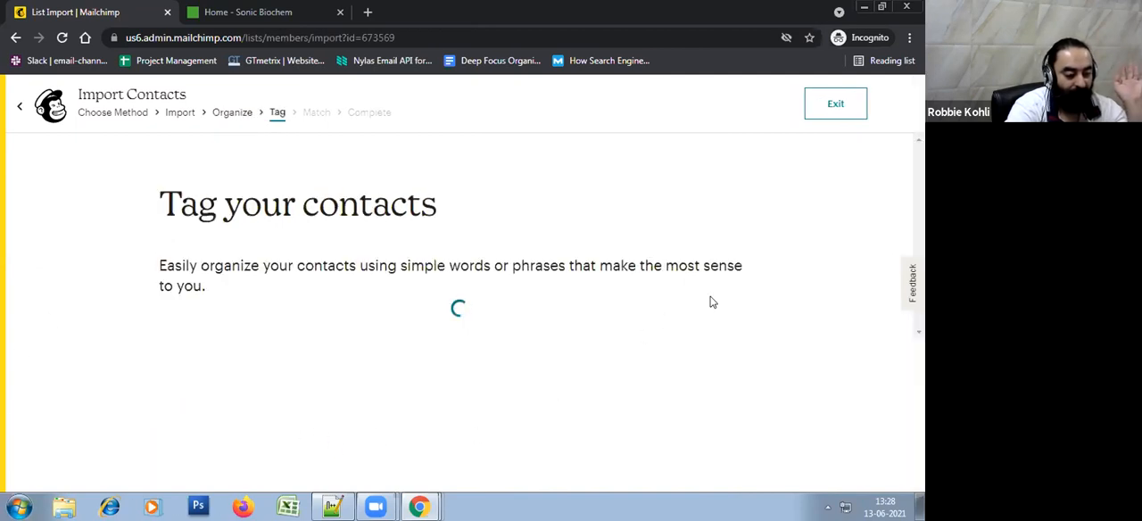
# Create a custom tag named Demo for the imported contacts and continue to the Match stage
pyautogui.scroll(-1, 711, 303)
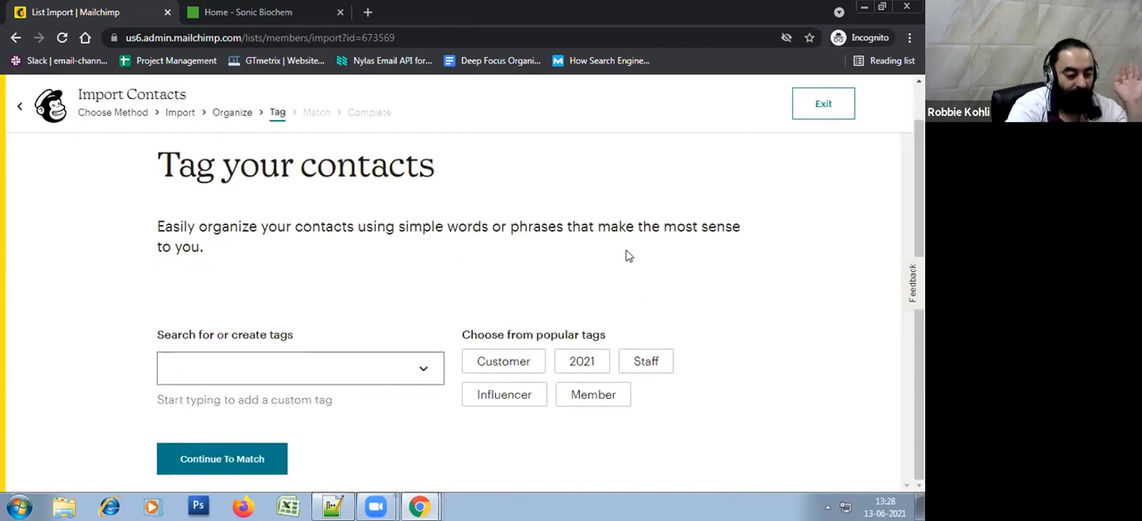
pyautogui.moveTo(185, 164); pyautogui.dragTo(685, 249)
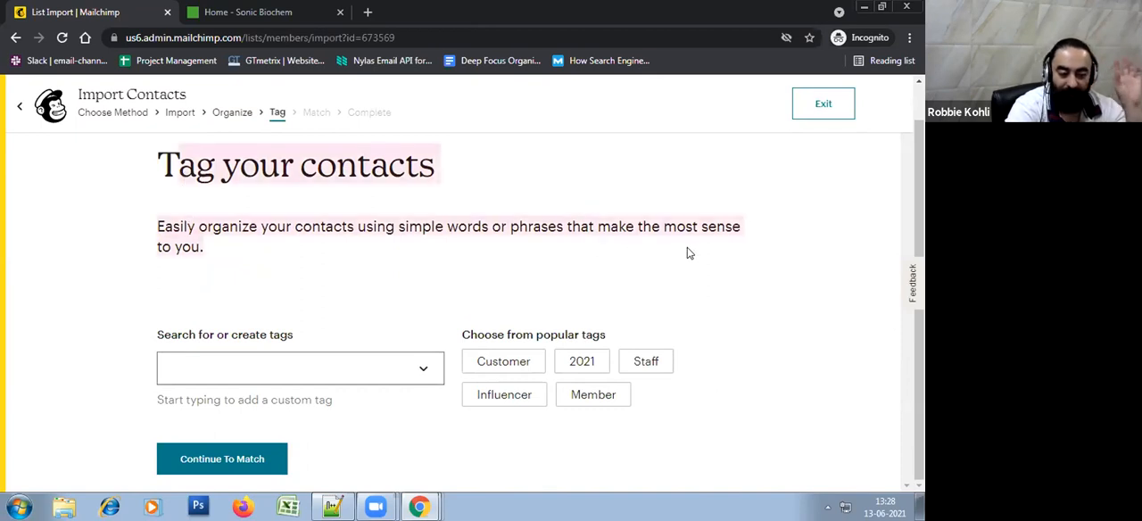
pyautogui.click(828, 280)
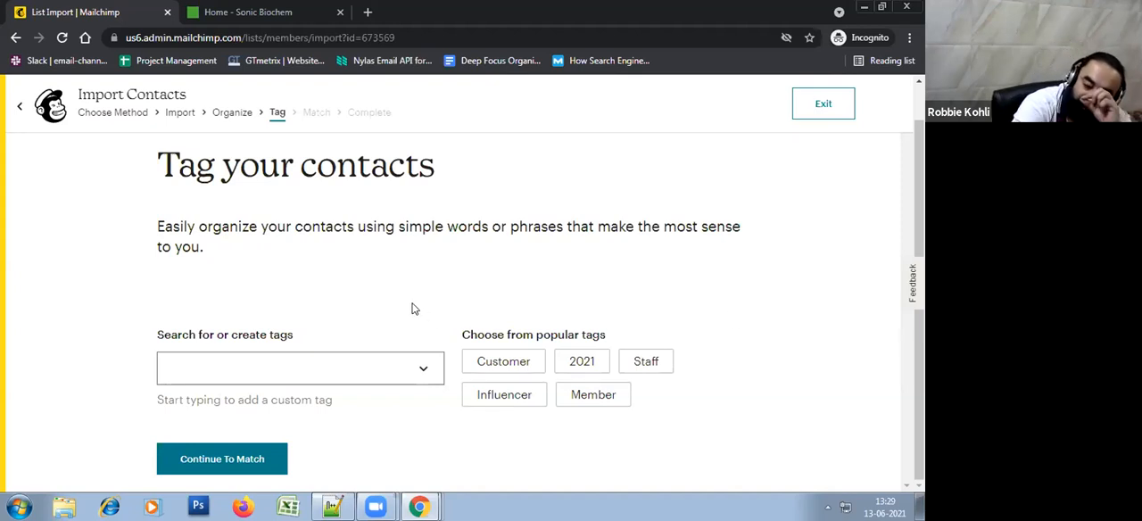
pyautogui.click(260, 365)
pyautogui.click(378, 256)
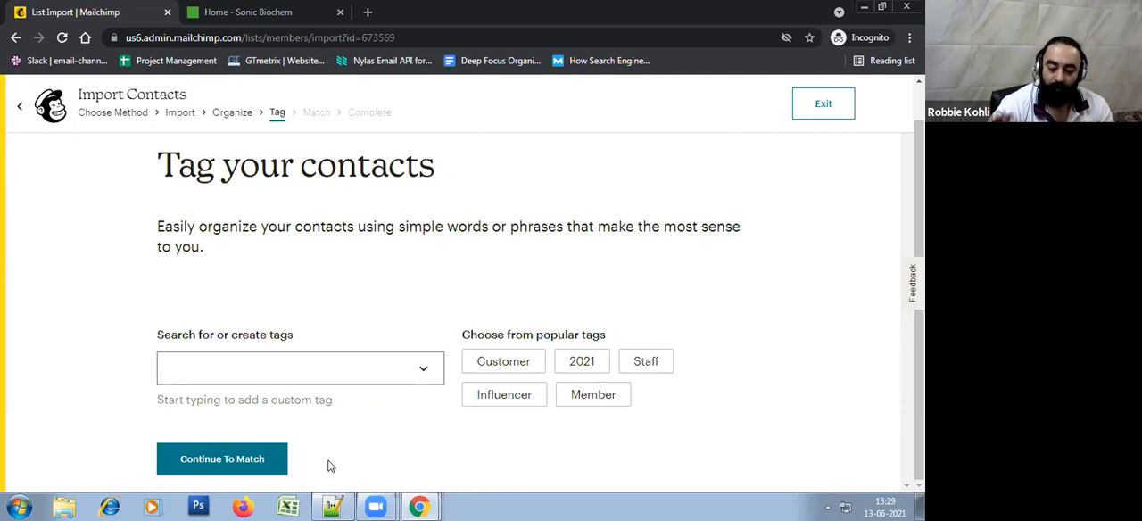
pyautogui.click(329, 371)
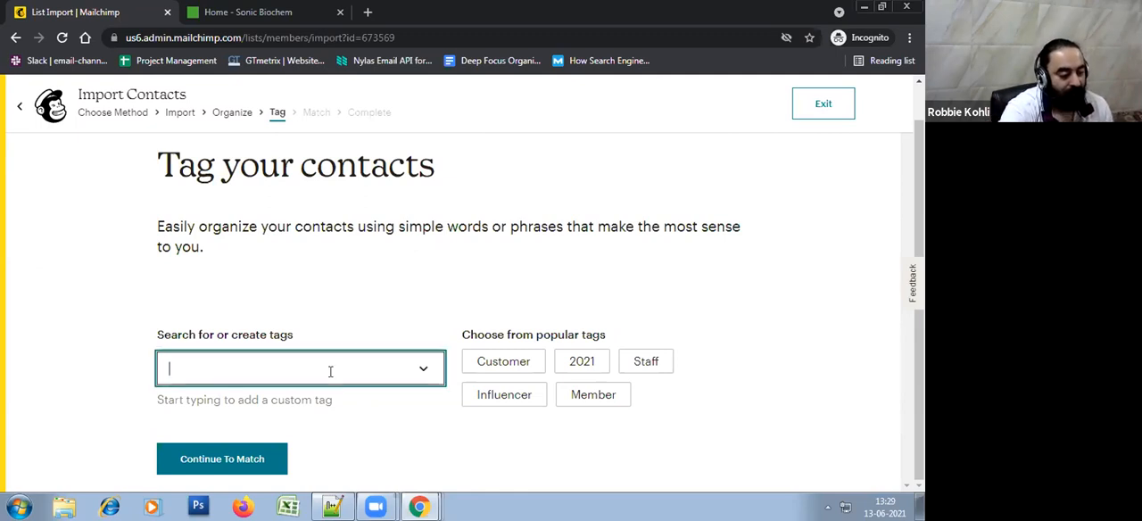
pyautogui.write('Demo')
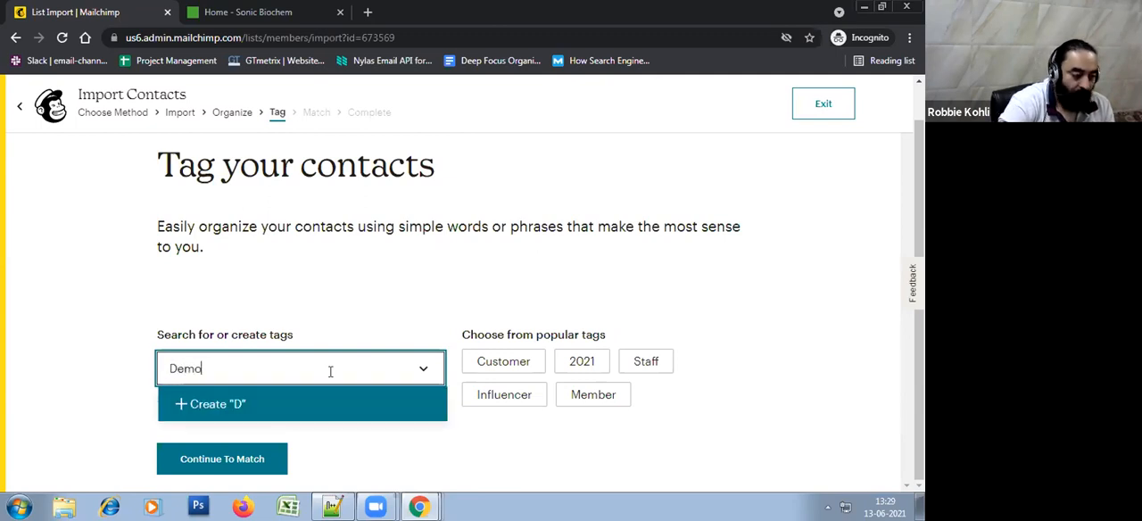
pyautogui.click(261, 409)
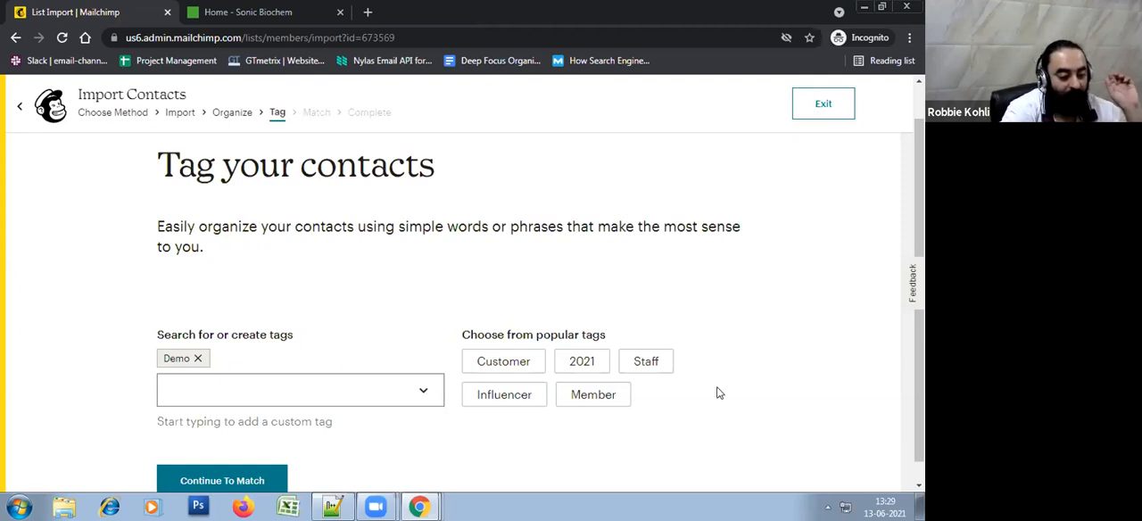
pyautogui.scroll(-1, 282, 417)
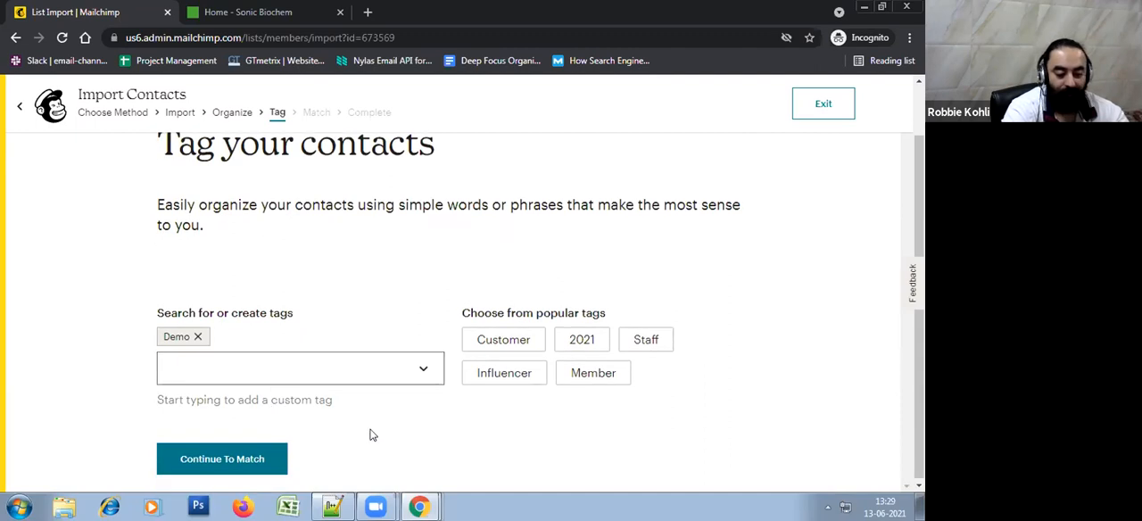
pyautogui.click(239, 476)
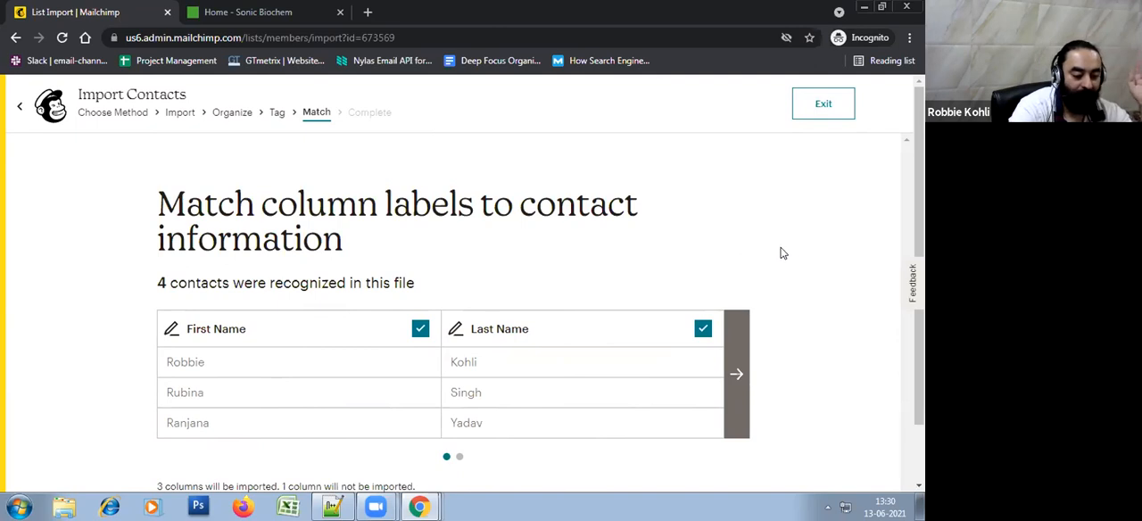
# Review the recognized columns and sample rows of the file, from First Name through Type of Contact
pyautogui.scroll(-1, 781, 252)
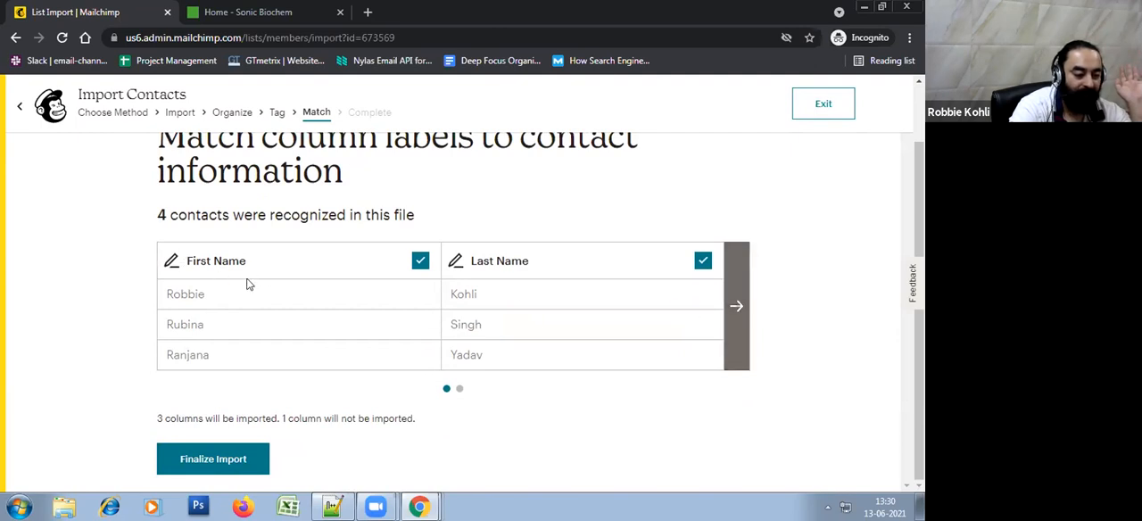
pyautogui.doubleClick(188, 294)
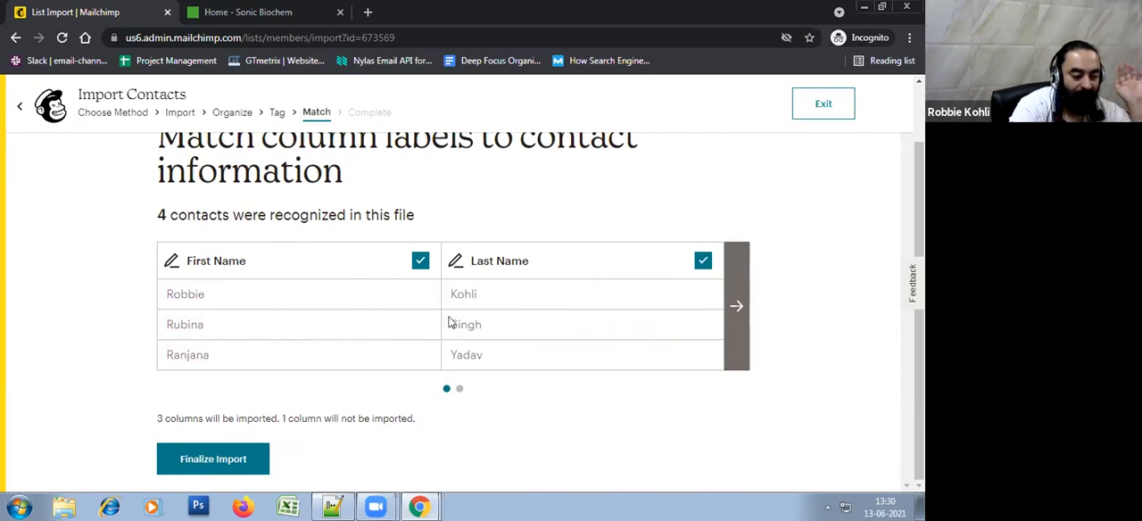
pyautogui.click(741, 308)
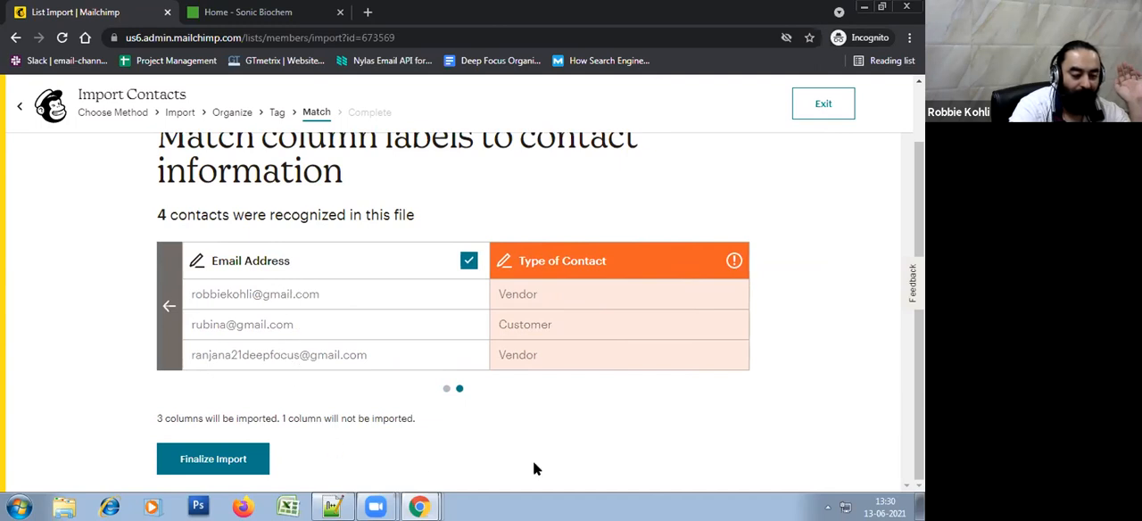
# Examine the field selection for the unmatched Type of Contact column and cancel editing its label
pyautogui.click(567, 261)
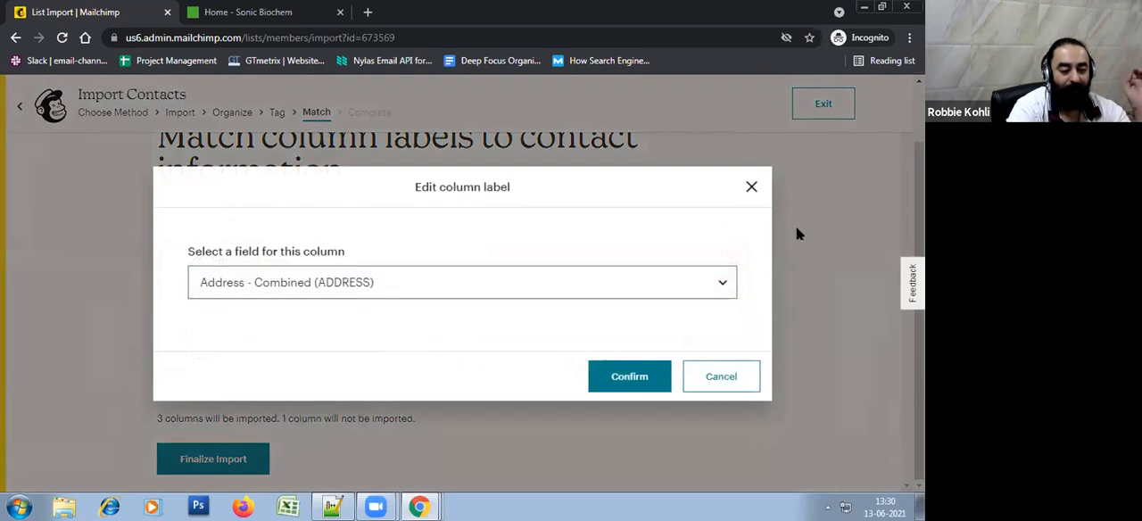
pyautogui.click(751, 186)
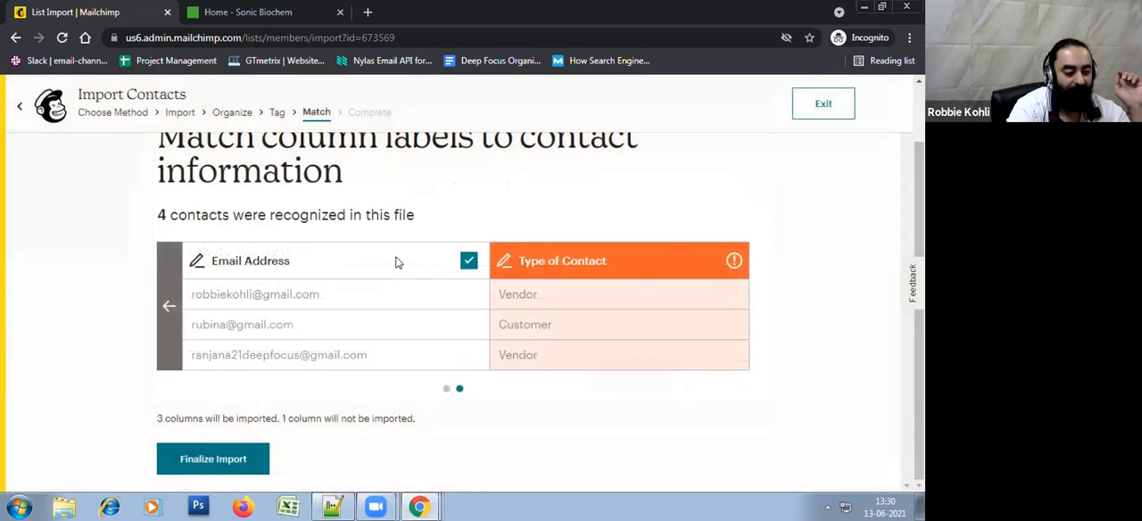
pyautogui.click(169, 305)
pyautogui.click(735, 310)
pyautogui.click(737, 313)
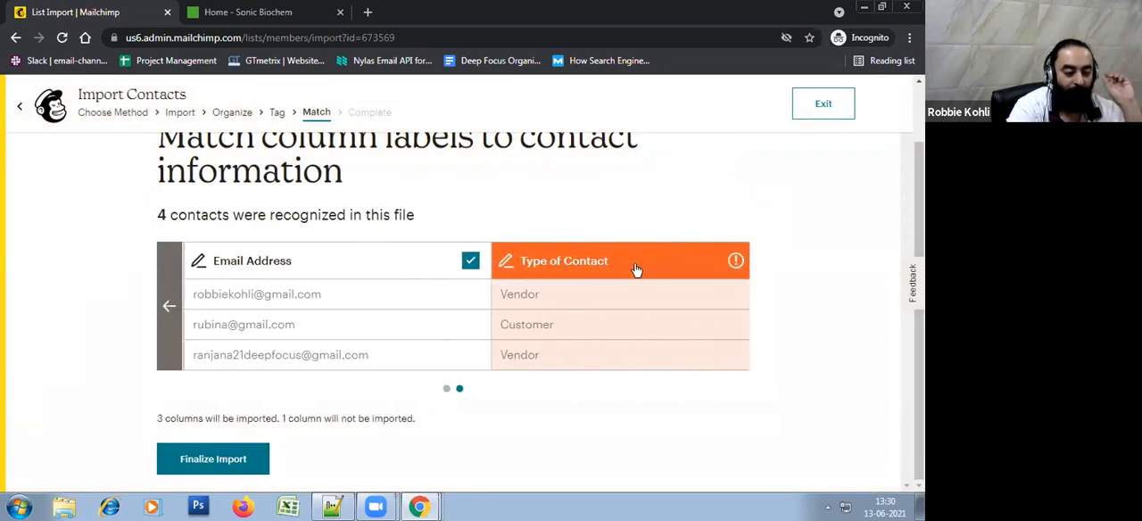
pyautogui.click(626, 262)
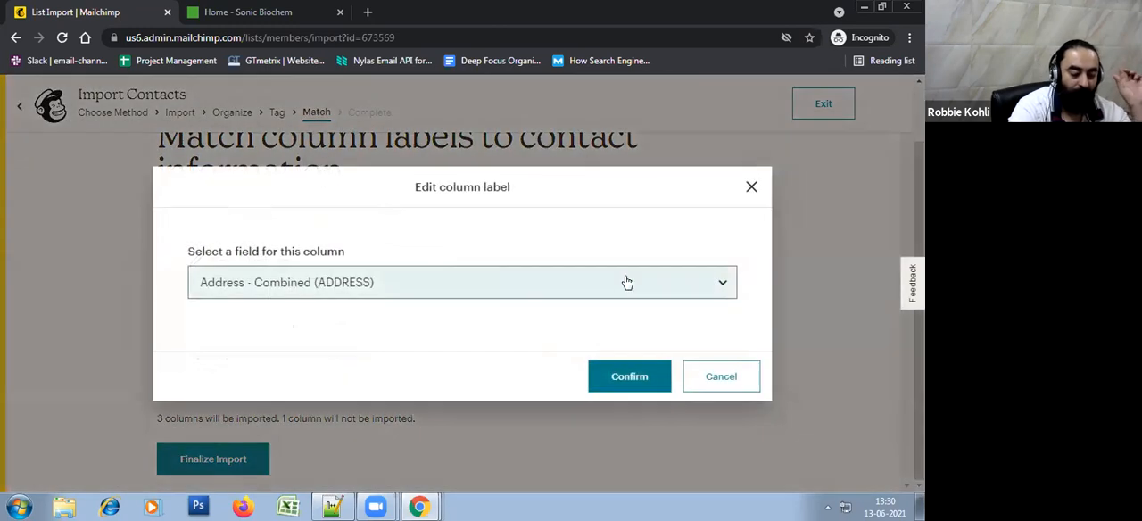
pyautogui.click(747, 378)
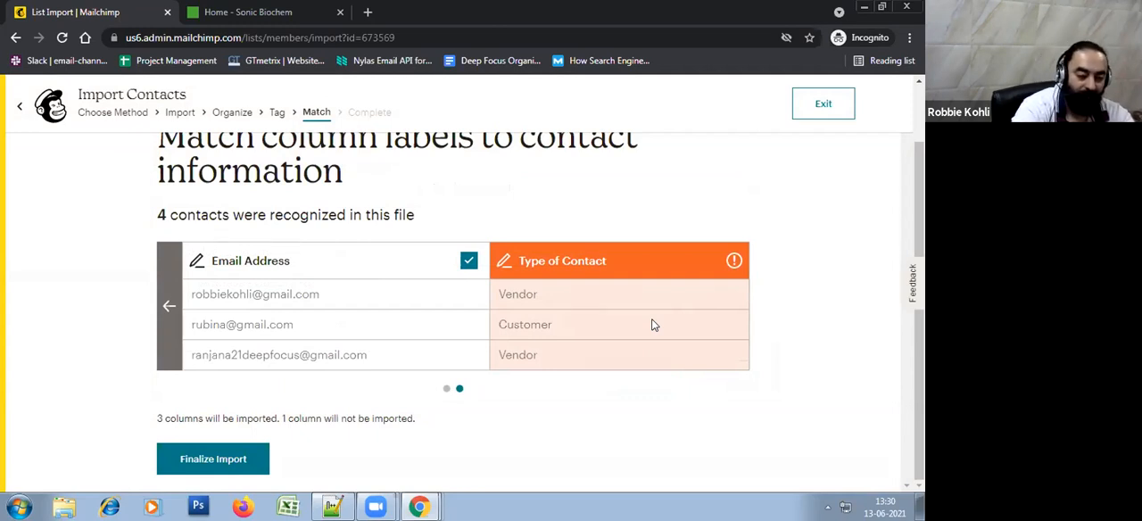
pyautogui.click(586, 260)
pyautogui.click(709, 381)
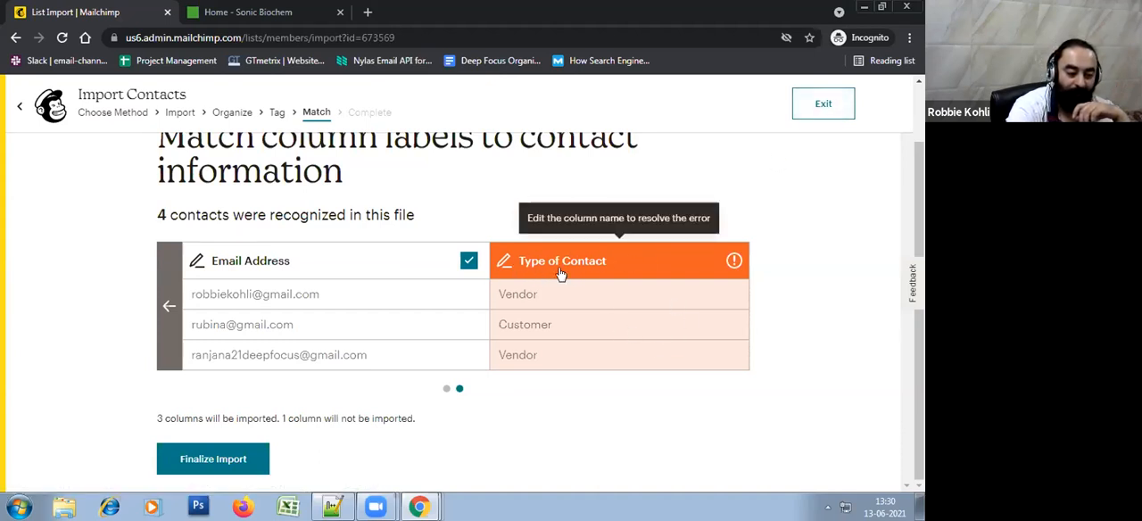
# Exit the contact import and open the Groups page for managing the audience's contacts
pyautogui.click(823, 107)
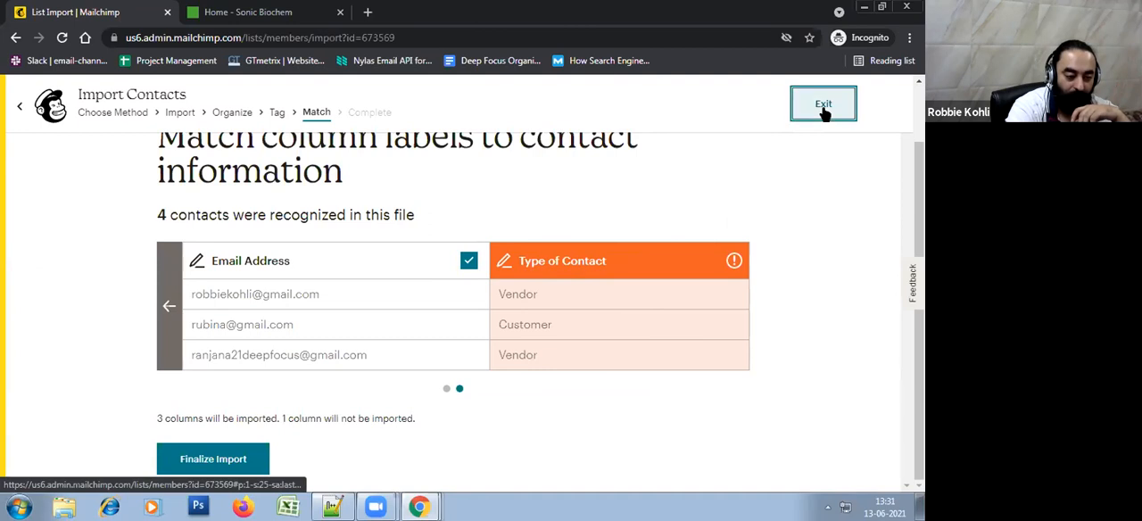
pyautogui.click(544, 125)
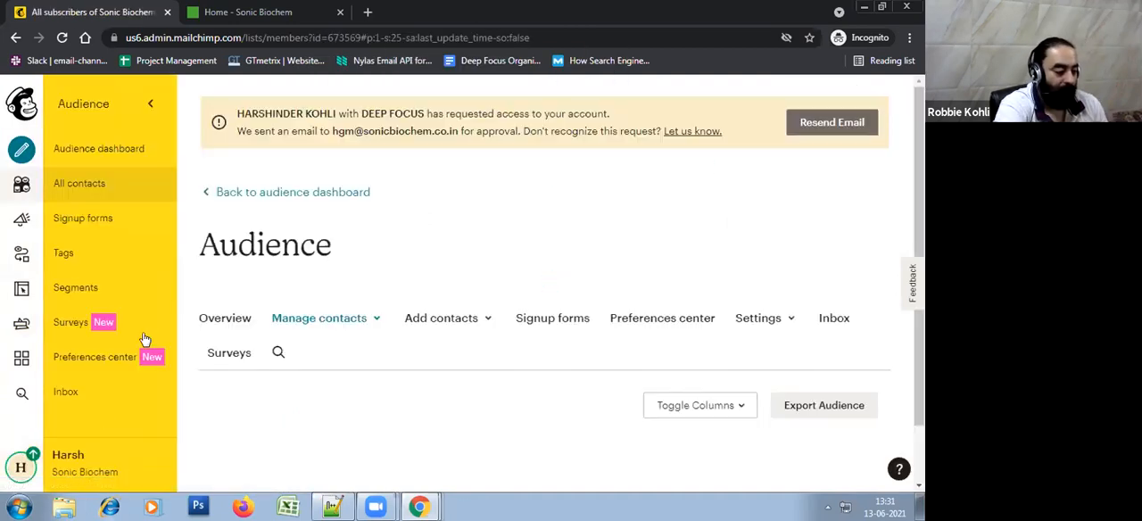
pyautogui.scroll(-3, 505, 269)
pyautogui.click(347, 206)
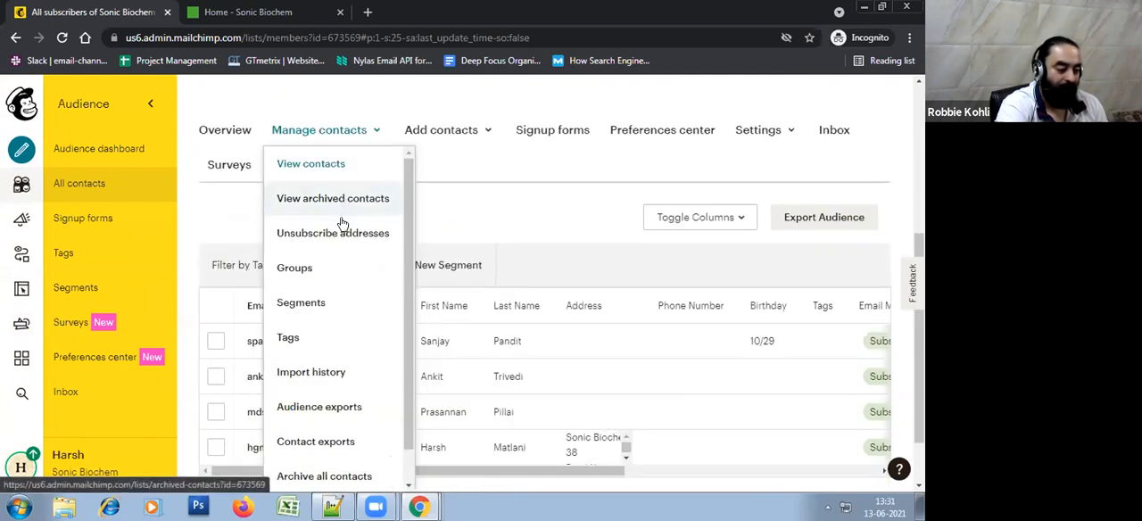
pyautogui.click(326, 266)
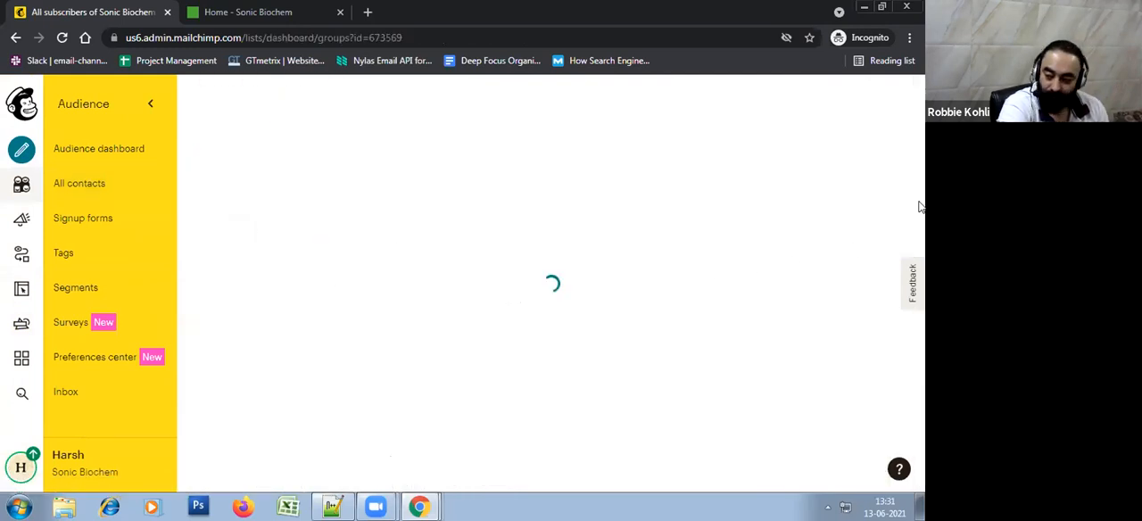
# Start creating groups for the audience and name the group category Type of Contact
pyautogui.scroll(-5, 916, 212)
pyautogui.scroll(-1, 918, 217)
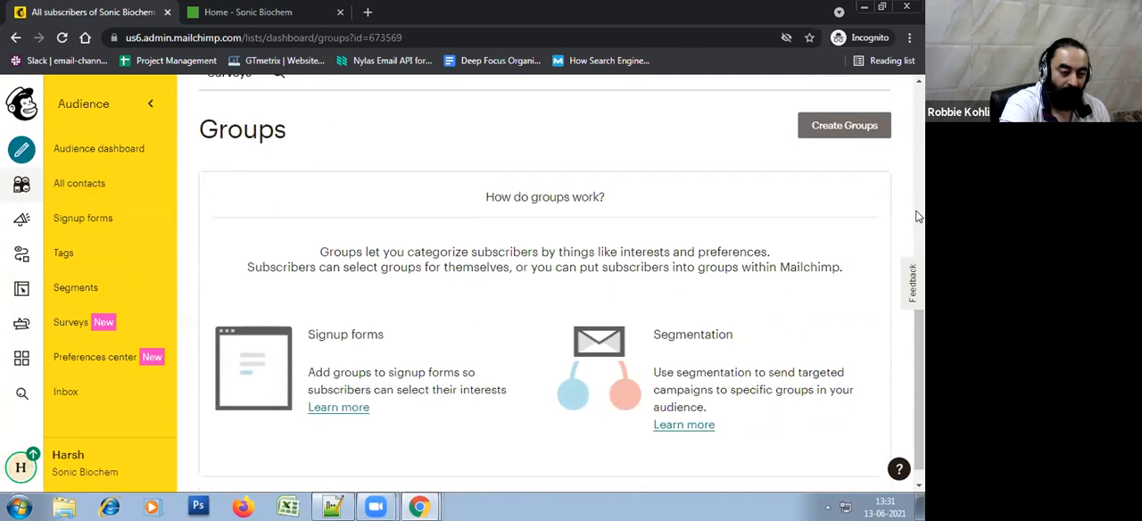
pyautogui.scroll(1, 919, 216)
pyautogui.click(838, 182)
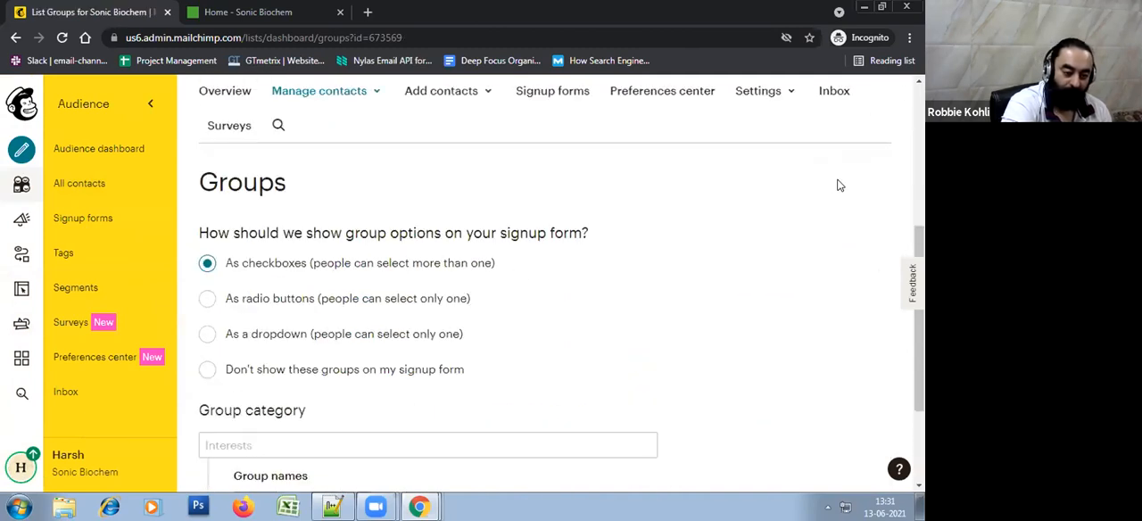
pyautogui.scroll(-1, 838, 185)
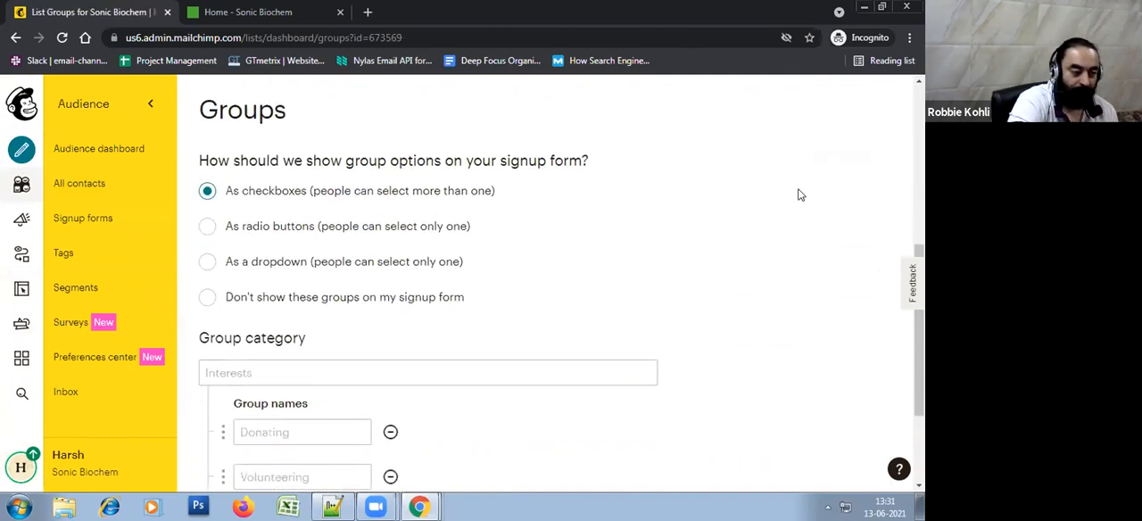
pyautogui.scroll(-1, 533, 303)
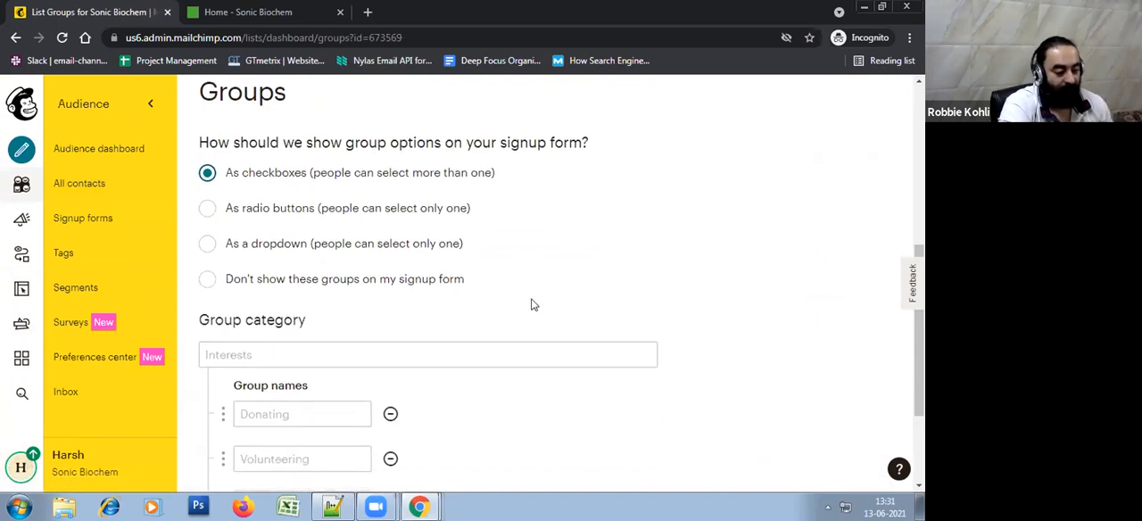
pyautogui.click(531, 300)
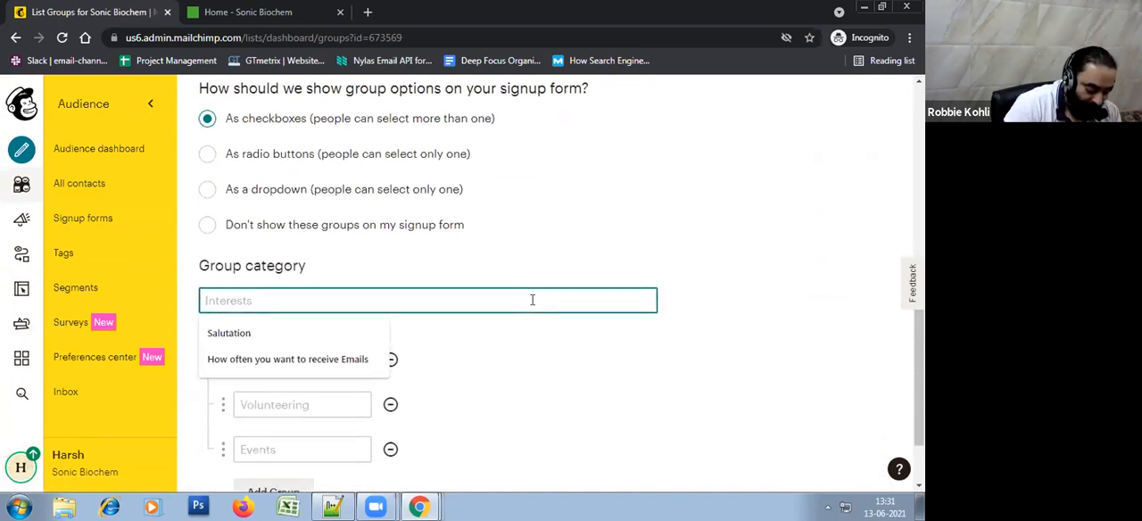
pyautogui.write('Type of C')
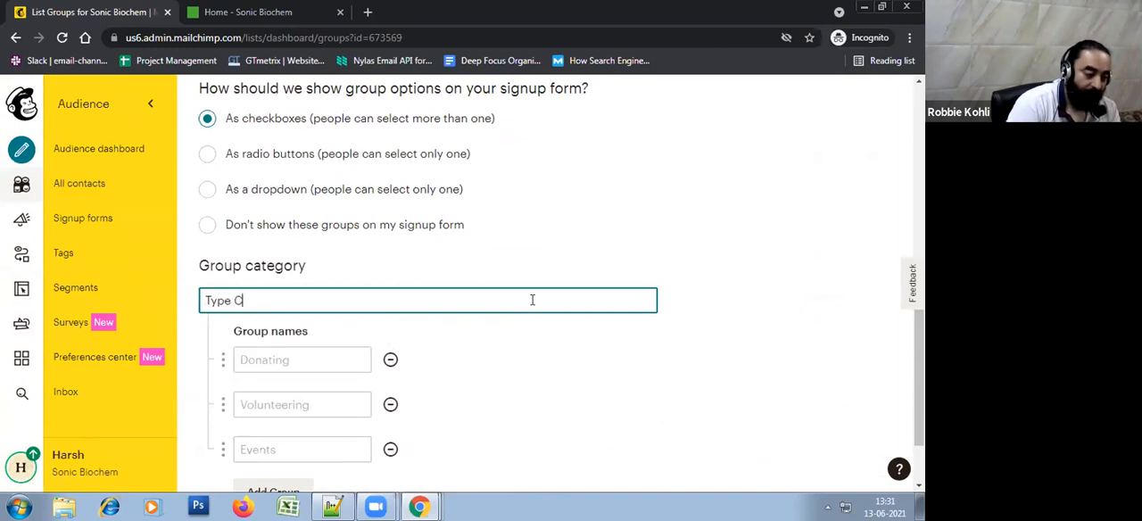
pyautogui.write('ontact')
# Switch to Excel, open the recent importing-mailchimp file and look over the values in its Type of Contact column
pyautogui.click(288, 505)
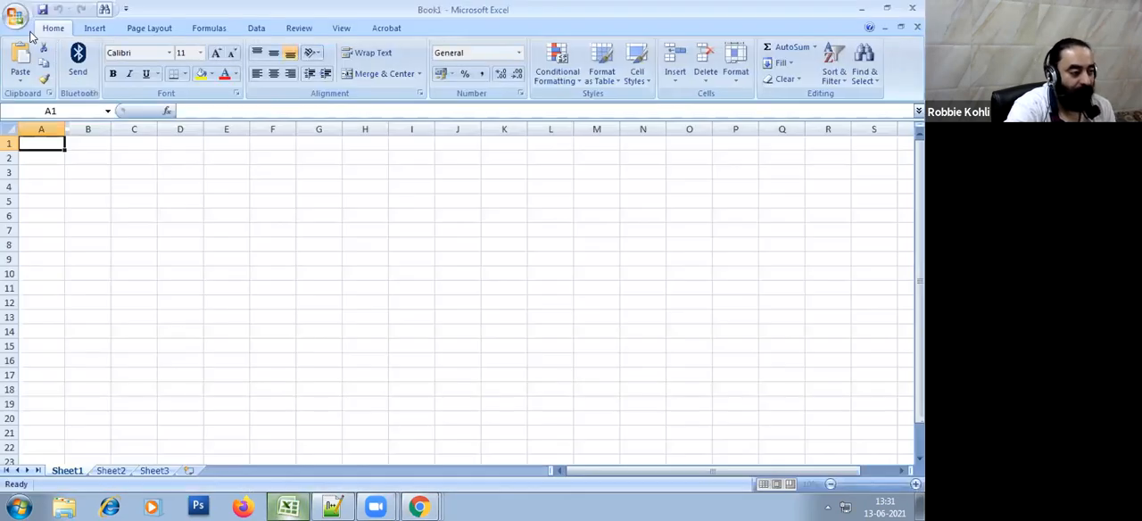
pyautogui.click(17, 17)
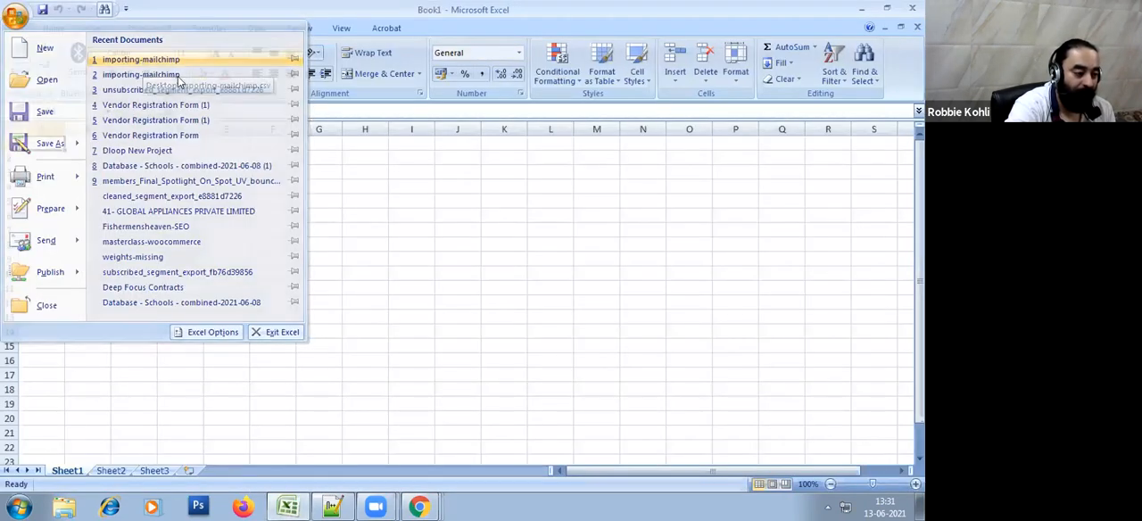
pyautogui.click(141, 61)
pyautogui.moveTo(203, 131); pyautogui.dragTo(282, 147)
pyautogui.moveTo(203, 144); pyautogui.dragTo(202, 207)
pyautogui.click(140, 287)
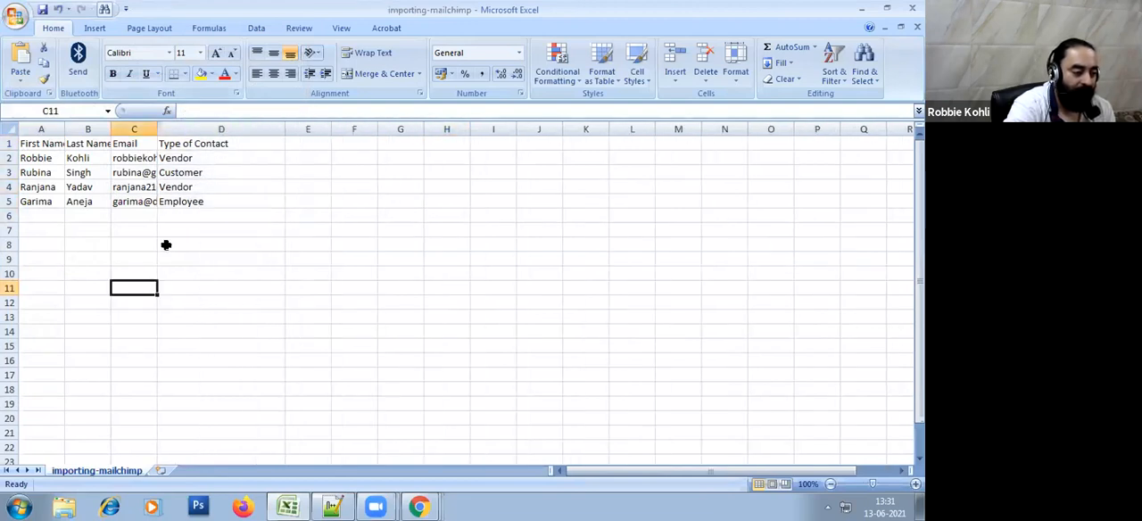
# Copy Employee from the spreadsheet's Type of Contact column and enter it in Mailchimp as the first group name
pyautogui.click(204, 203)
pyautogui.hotkey('ctrl', 'c')
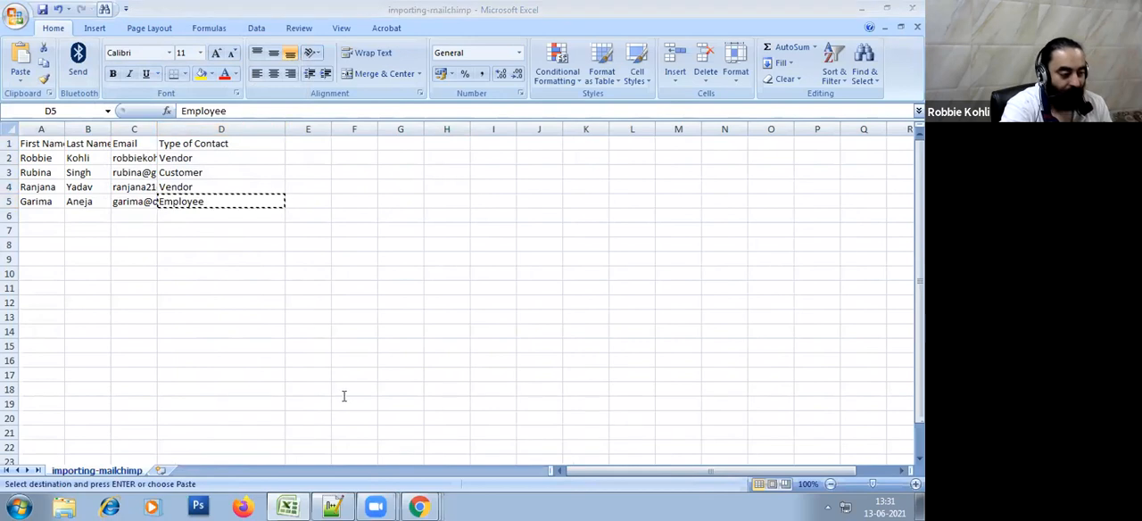
pyautogui.hotkey('alt', 'Tab')
pyautogui.click(286, 361)
pyautogui.hotkey('ctrl', 'v')
# Copy Vendor from the spreadsheet and enter it as the second group name in Mailchimp
pyautogui.click(290, 404)
pyautogui.hotkey('alt', 'Tab')
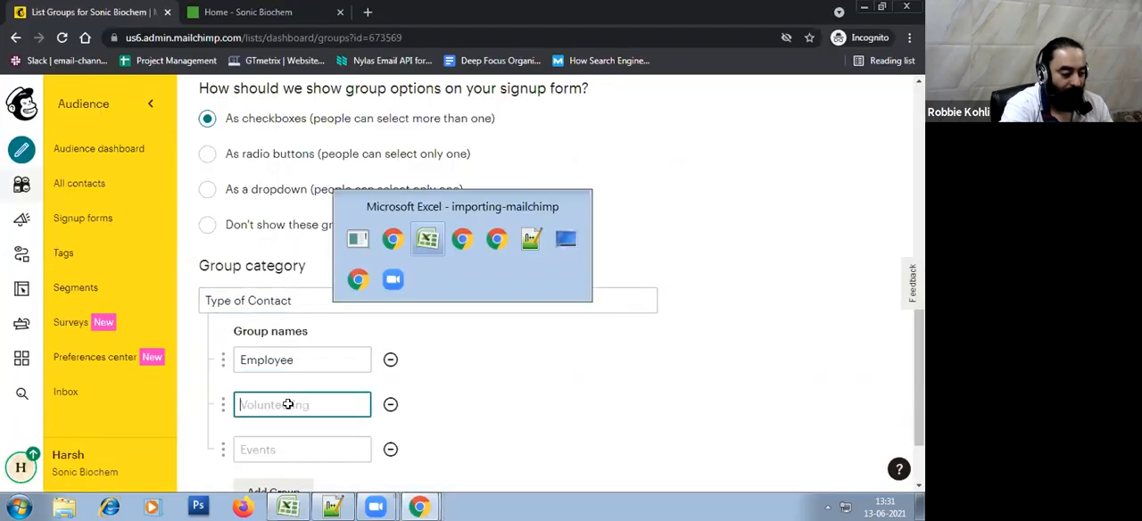
pyautogui.click(214, 186)
pyautogui.hotkey('ctrl', 'c')
pyautogui.hotkey('alt', 'Tab')
pyautogui.hotkey('ctrl', 'v')
# Copy Customer from the spreadsheet, enter it as the third group name in Mailchimp and check the group list
pyautogui.hotkey('alt', 'Tab')
pyautogui.click(214, 170)
pyautogui.hotkey('ctrl', 'c')
pyautogui.hotkey('alt', 'Tab')
pyautogui.click(290, 444)
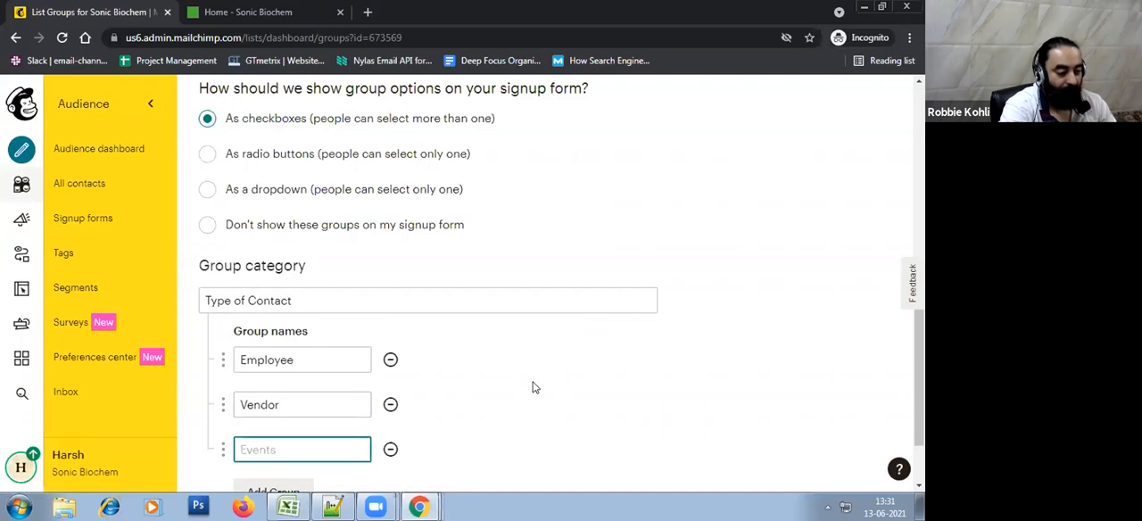
pyautogui.hotkey('ctrl', 'v')
pyautogui.scroll(3, 546, 365)
pyautogui.scroll(-3, 524, 215)
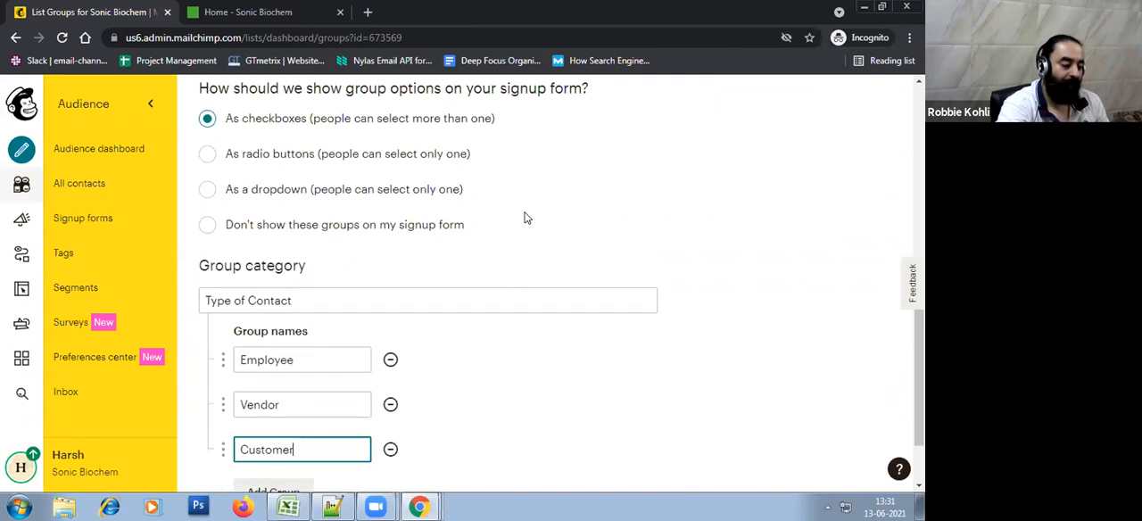
pyautogui.scroll(-1, 314, 392)
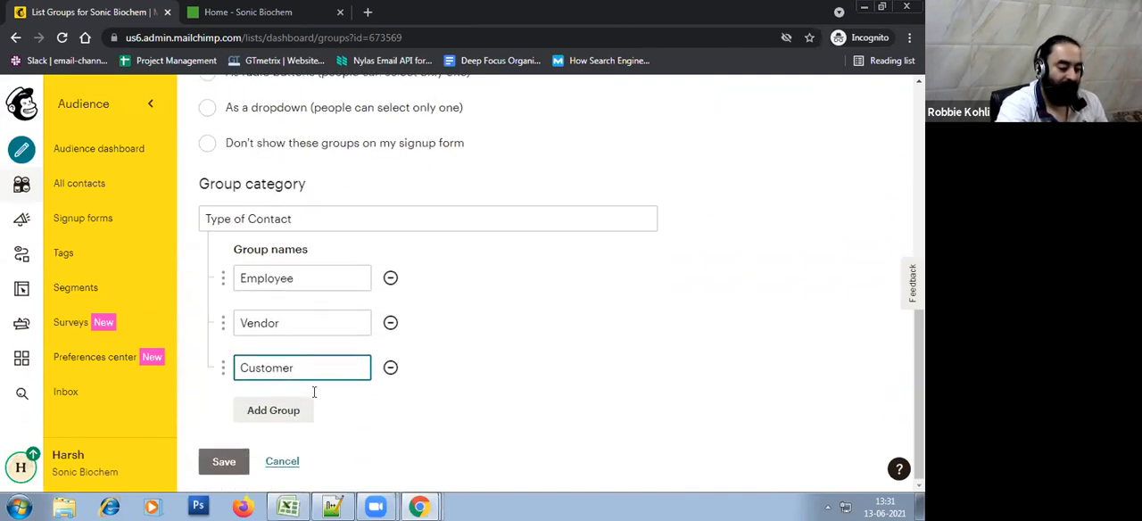
# Try the radio button, dropdown and hidden signup form options for the groups, and return to checkboxes
pyautogui.scroll(2, 314, 392)
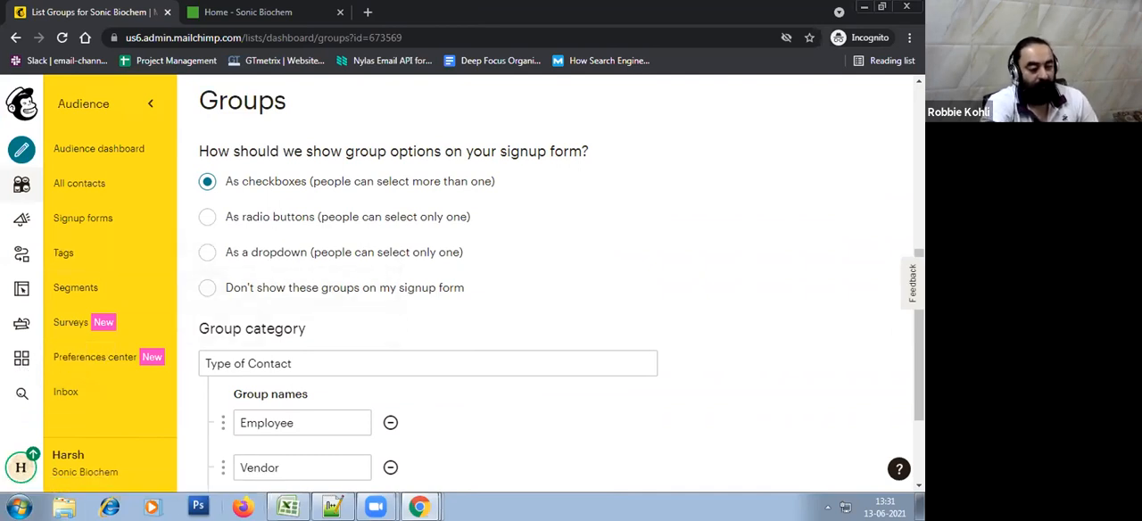
pyautogui.click(252, 219)
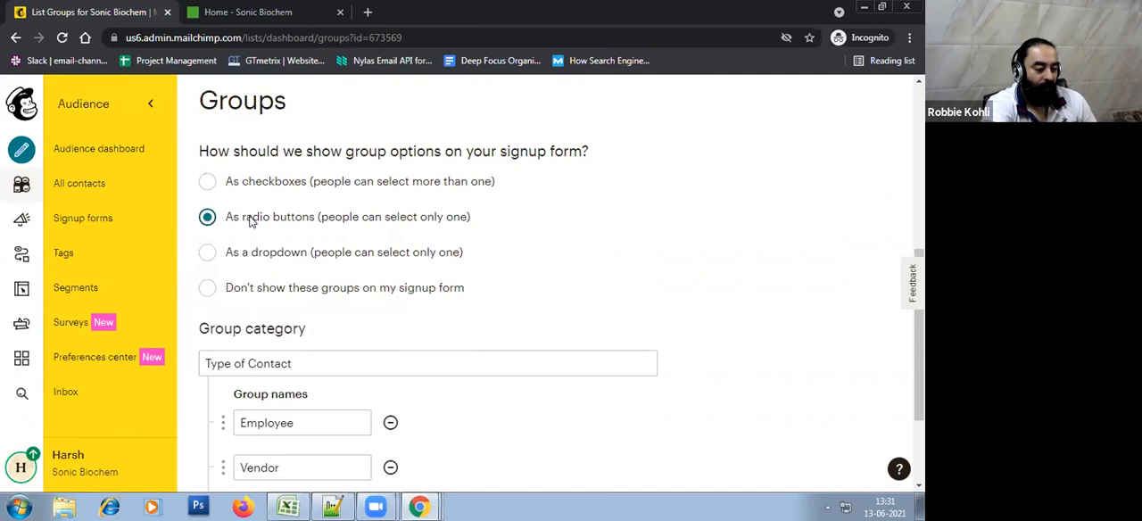
pyautogui.click(255, 258)
pyautogui.click(253, 289)
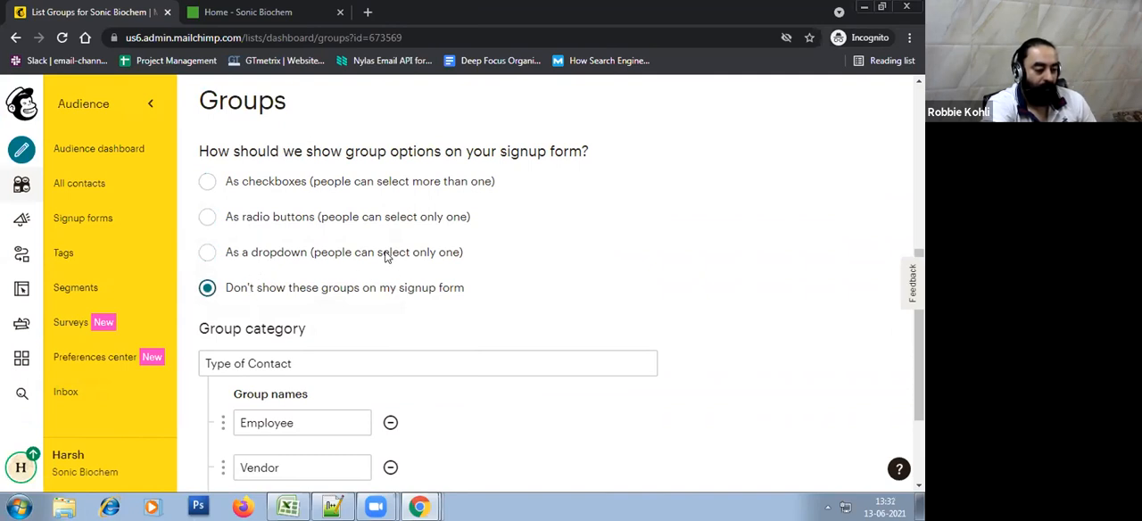
pyautogui.click(253, 184)
pyautogui.click(279, 260)
pyautogui.click(281, 219)
pyautogui.click(279, 183)
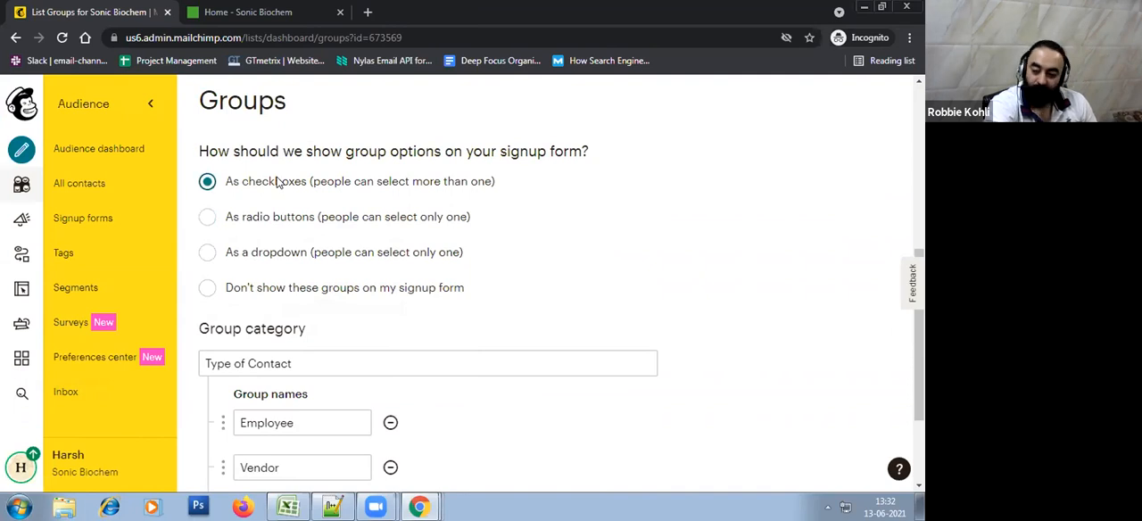
# Set the groups not to be shown on the signup form and review the category and group names
pyautogui.click(237, 224)
pyautogui.click(247, 255)
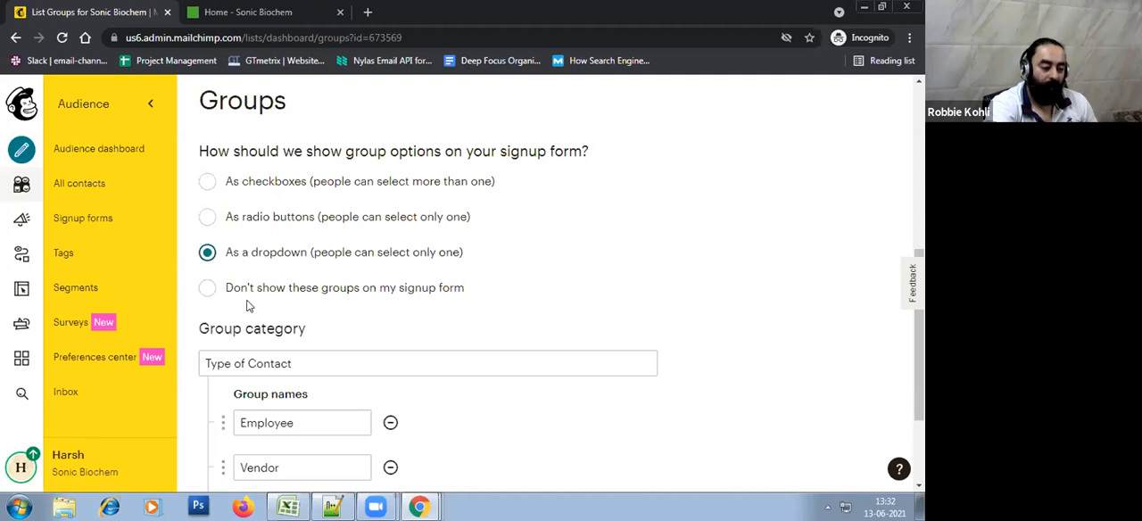
pyautogui.click(251, 292)
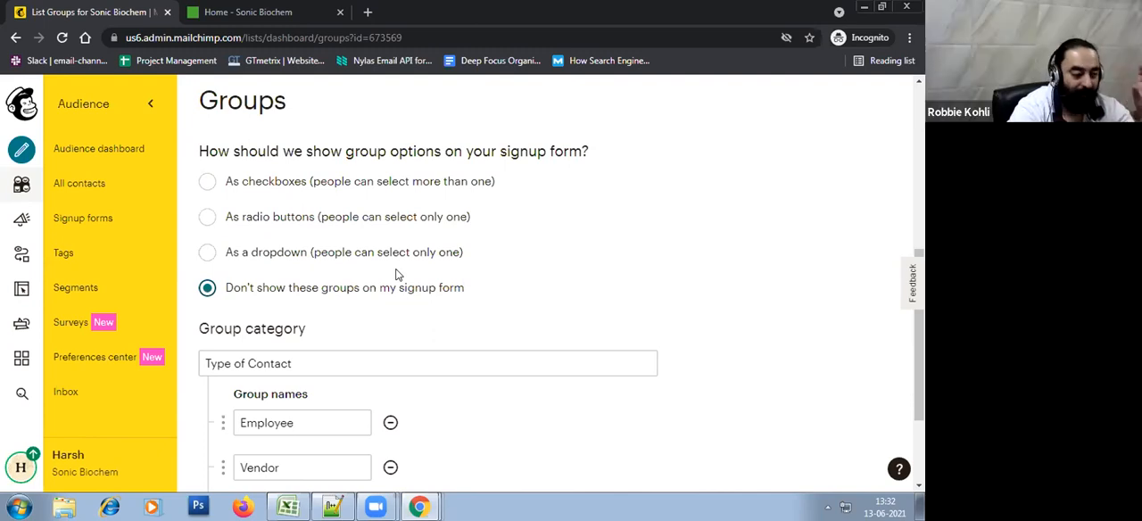
pyautogui.scroll(-2, 398, 275)
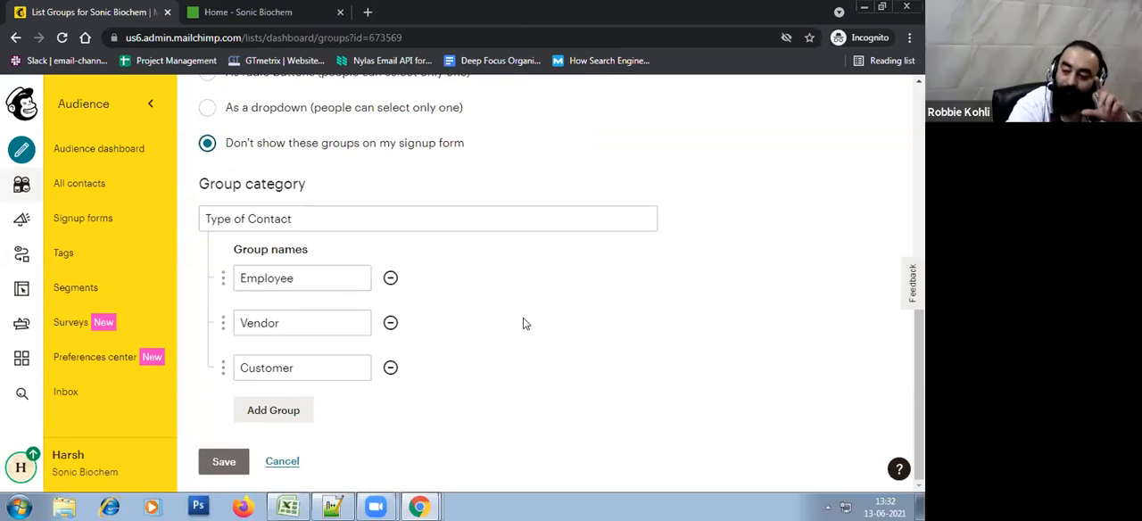
pyautogui.scroll(1, 524, 323)
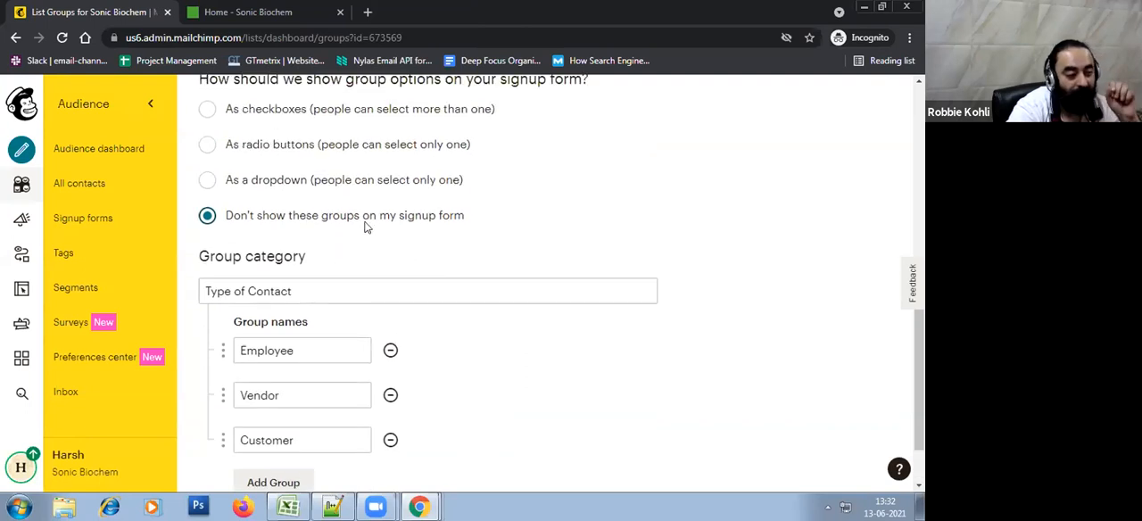
# Set the Type of Contact groups to show as checkboxes, save the category and finish without importing contacts
pyautogui.scroll(2, 357, 222)
pyautogui.click(308, 255)
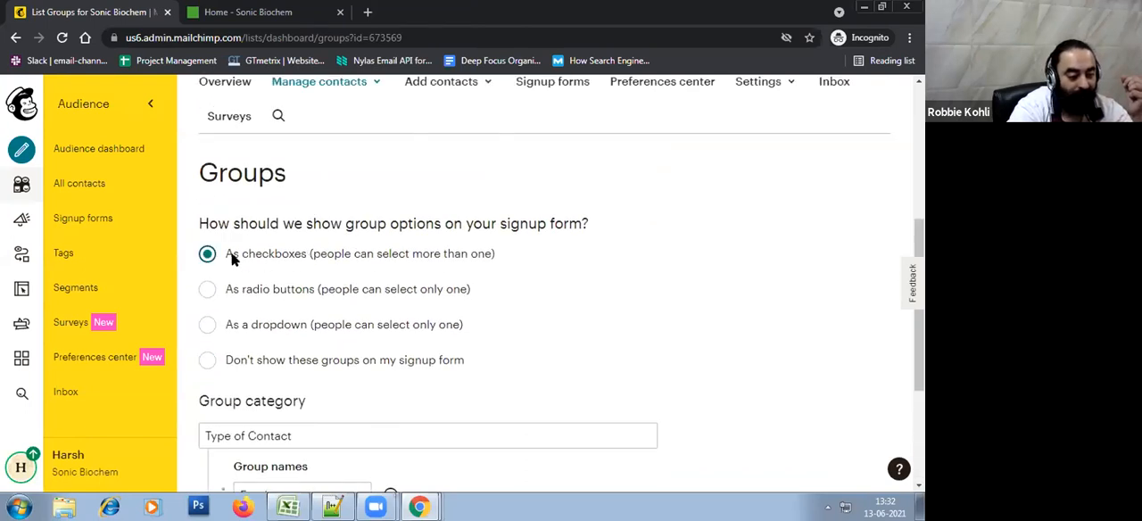
pyautogui.scroll(-3, 392, 268)
pyautogui.scroll(2, 398, 273)
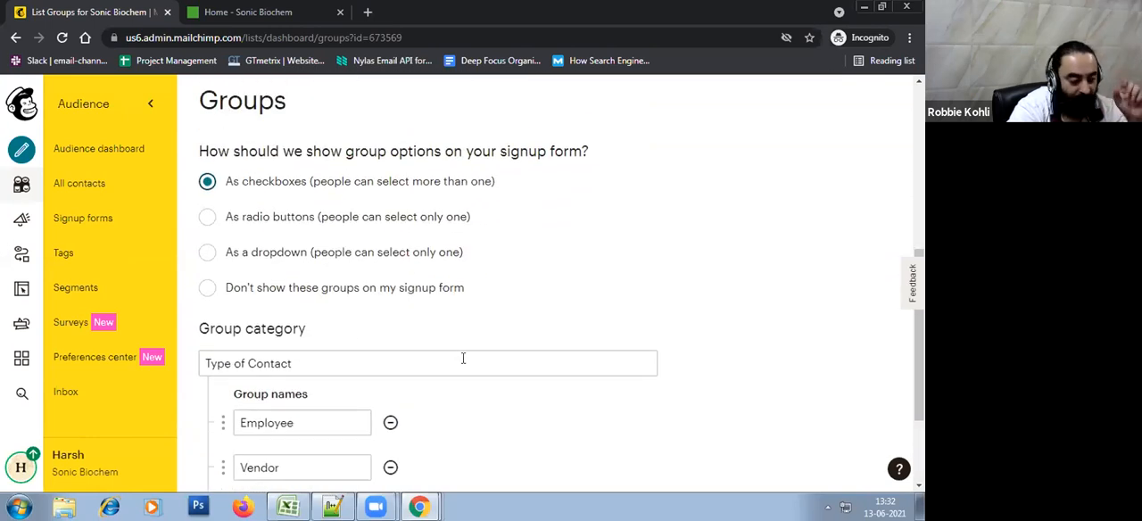
pyautogui.scroll(-1, 472, 355)
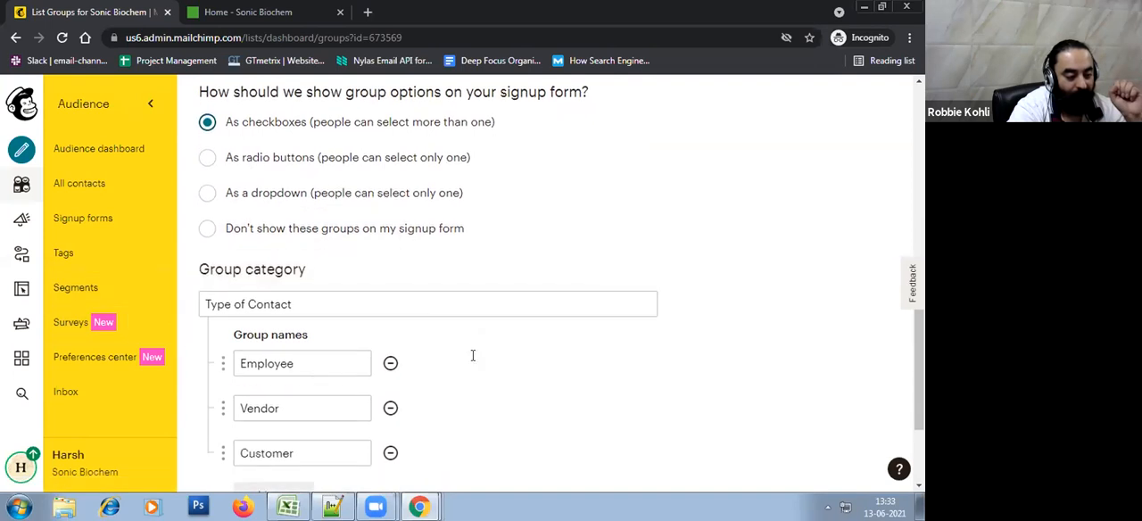
pyautogui.scroll(-1, 472, 355)
pyautogui.click(231, 470)
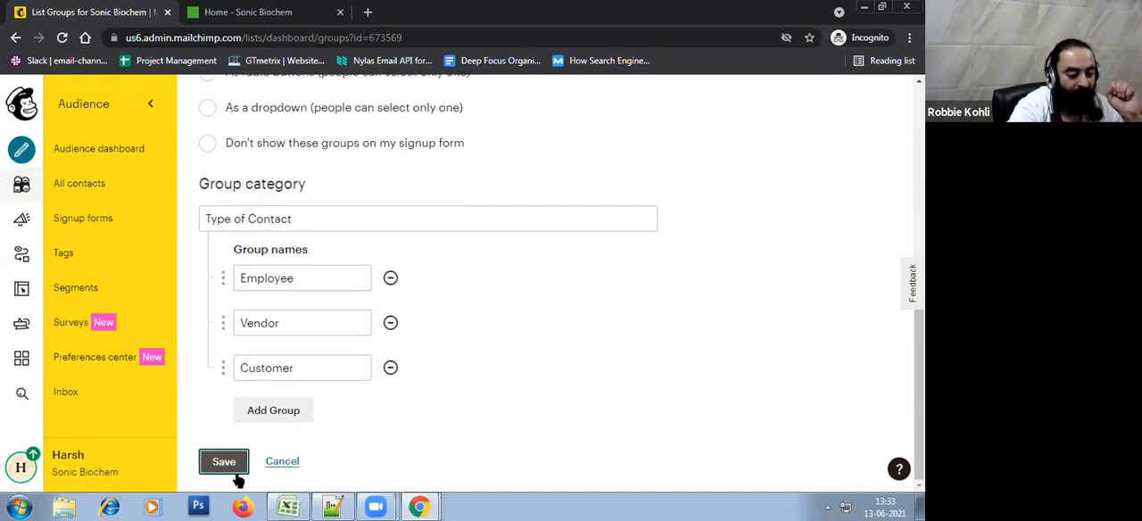
pyautogui.click(451, 480)
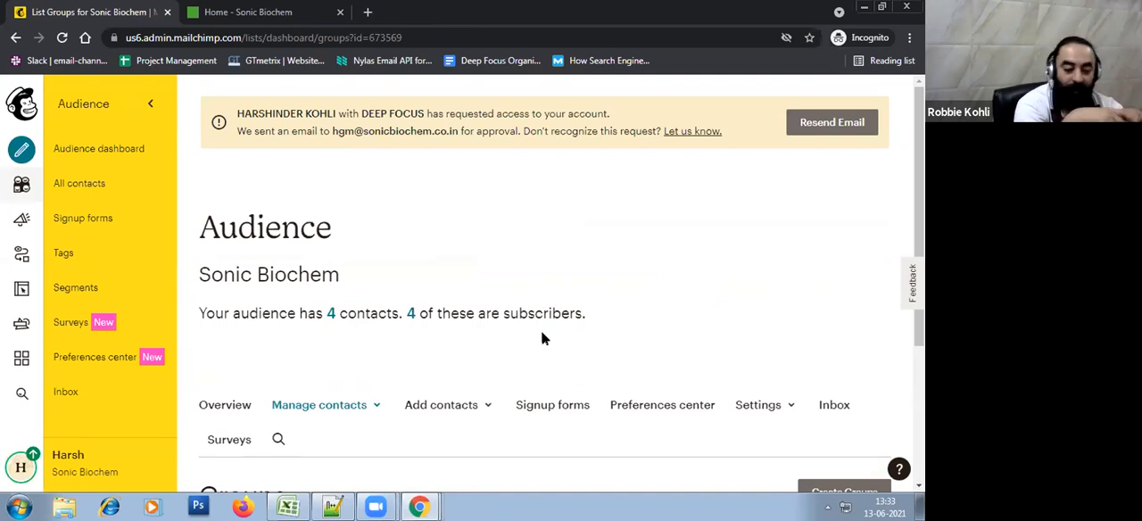
# Expand the Type of Contact category and review its Employee, Vendor and Customer groups
pyautogui.scroll(-3, 543, 336)
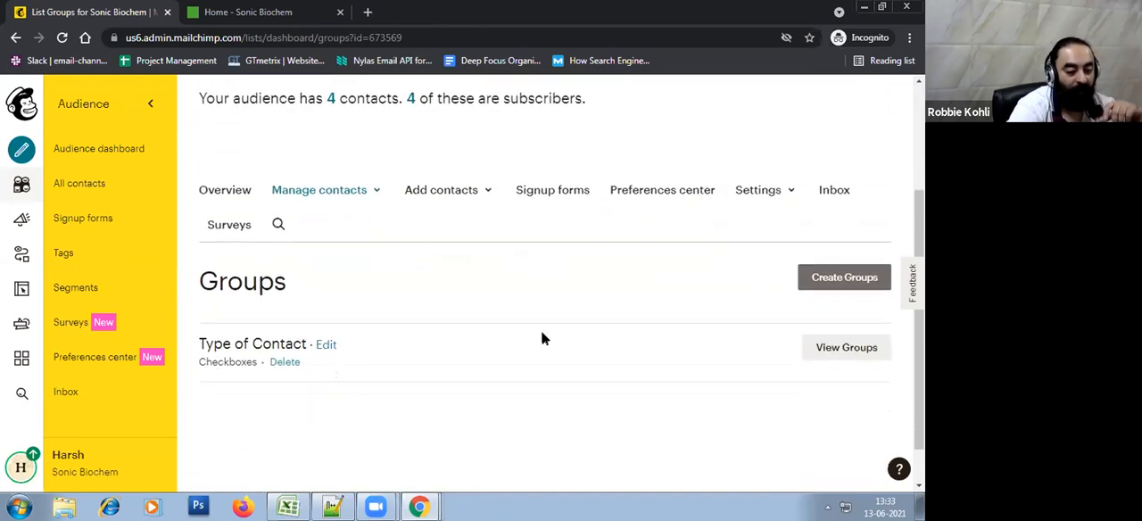
pyautogui.click(829, 350)
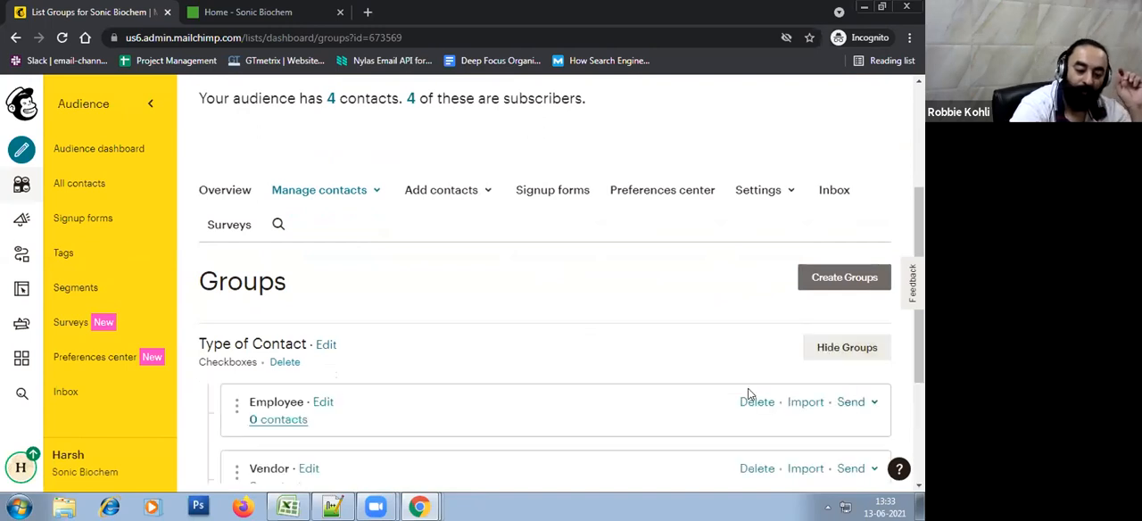
pyautogui.scroll(-2, 700, 370)
pyautogui.scroll(-1, 700, 370)
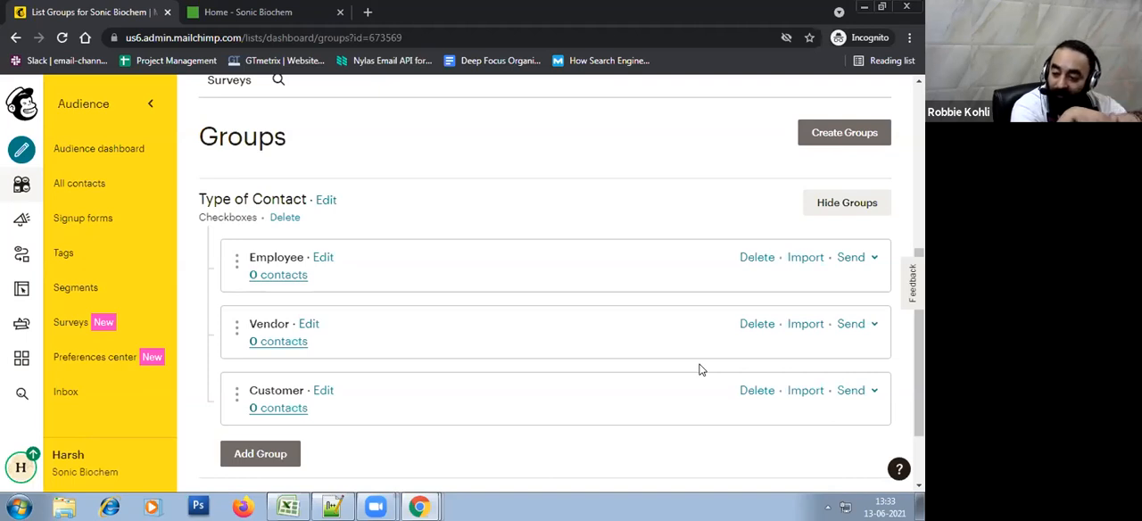
pyautogui.scroll(-2, 486, 415)
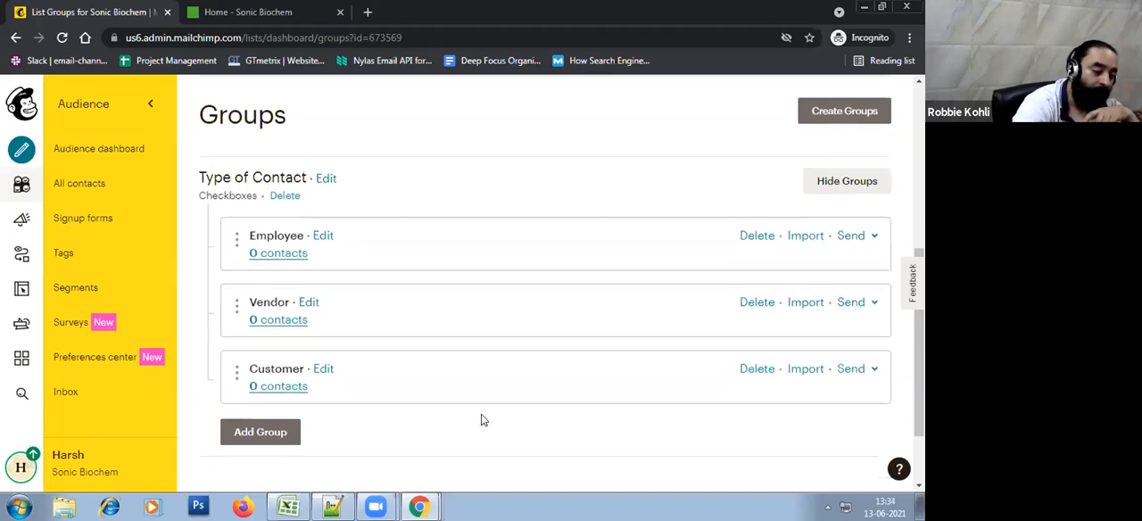
# Start a new group category whose options show as radio buttons on the signup form
pyautogui.scroll(4, 764, 296)
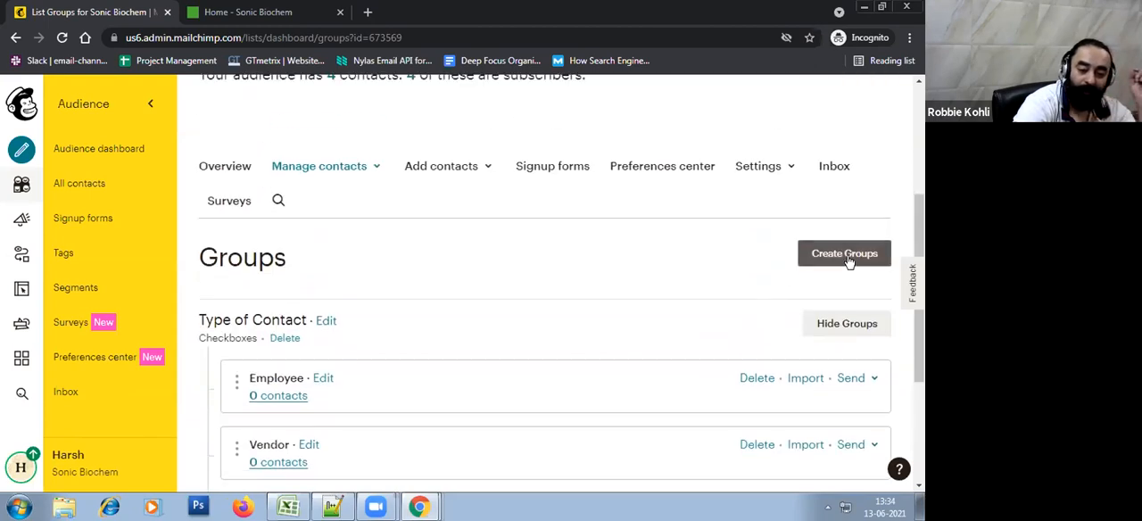
pyautogui.click(822, 254)
pyautogui.scroll(-3, 624, 306)
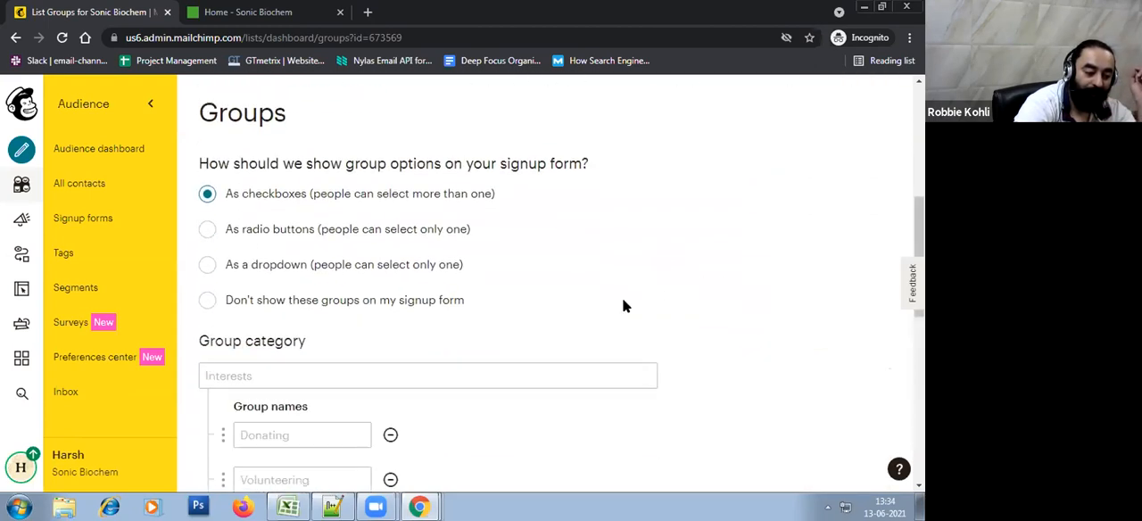
pyautogui.click(259, 231)
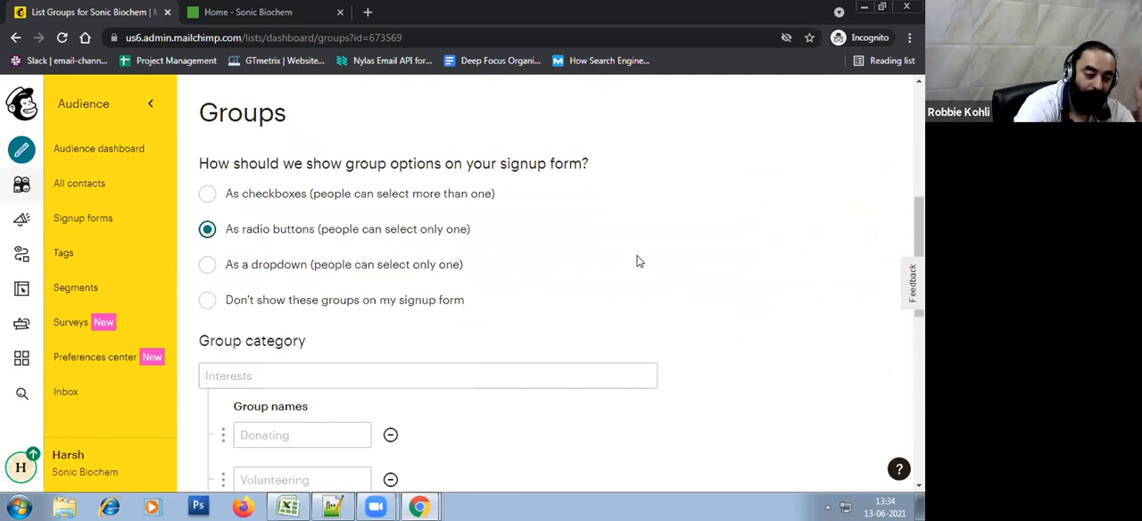
# Name the new group category Choose Frequency of Emails
pyautogui.scroll(-1, 571, 285)
pyautogui.click(493, 306)
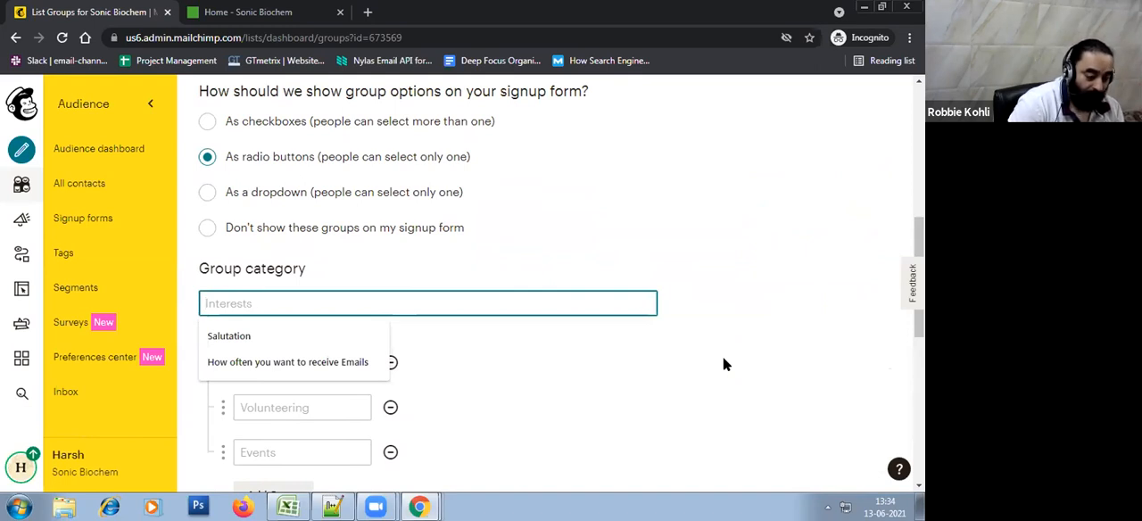
pyautogui.write('When you wan')
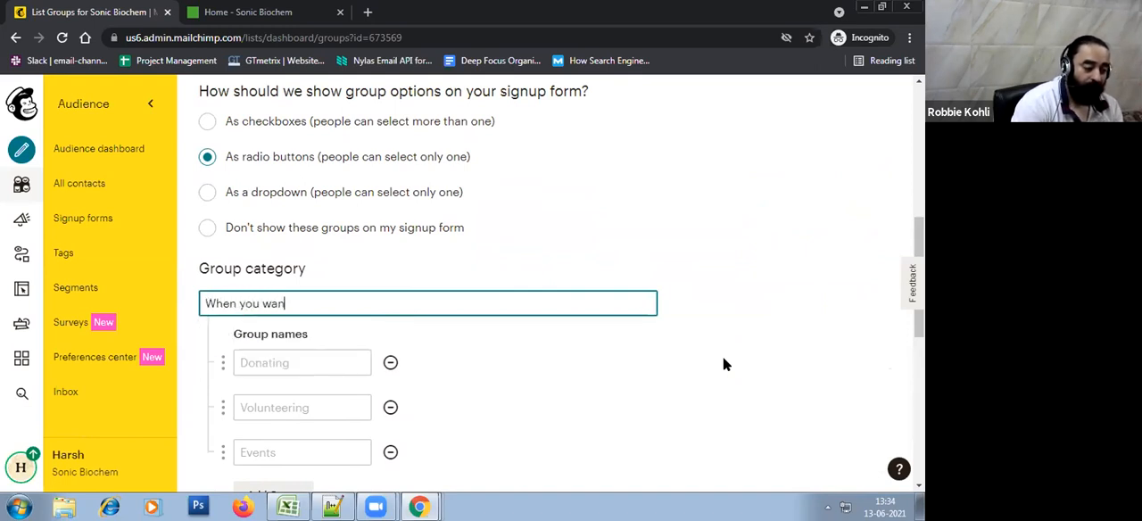
pyautogui.press('BackSpace')
pyautogui.press('BackSpace')
pyautogui.press('BackSpace')
pyautogui.press('BackSpace')
pyautogui.press('BackSpace')
pyautogui.press('BackSpace')
pyautogui.press('BackSpace')
pyautogui.press('BackSpace')
pyautogui.press('BackSpace')
pyautogui.press('BackSpace')
pyautogui.press('BackSpace')
pyautogui.press('BackSpace')
pyautogui.write('Choose Frequency of Emails')
# Enter Weekly, Monthly and Quarterly as the three group names of the email frequency category
pyautogui.press('Tab')
pyautogui.write('Weekly')
pyautogui.press('Tab')
pyautogui.write('Monthly')
pyautogui.press('Tab')
pyautogui.write('Quarterly')
# Try the dropdown option, return to radio buttons, save the email frequency category and finish without importing contacts
pyautogui.scroll(-2, 737, 328)
pyautogui.scroll(2, 750, 318)
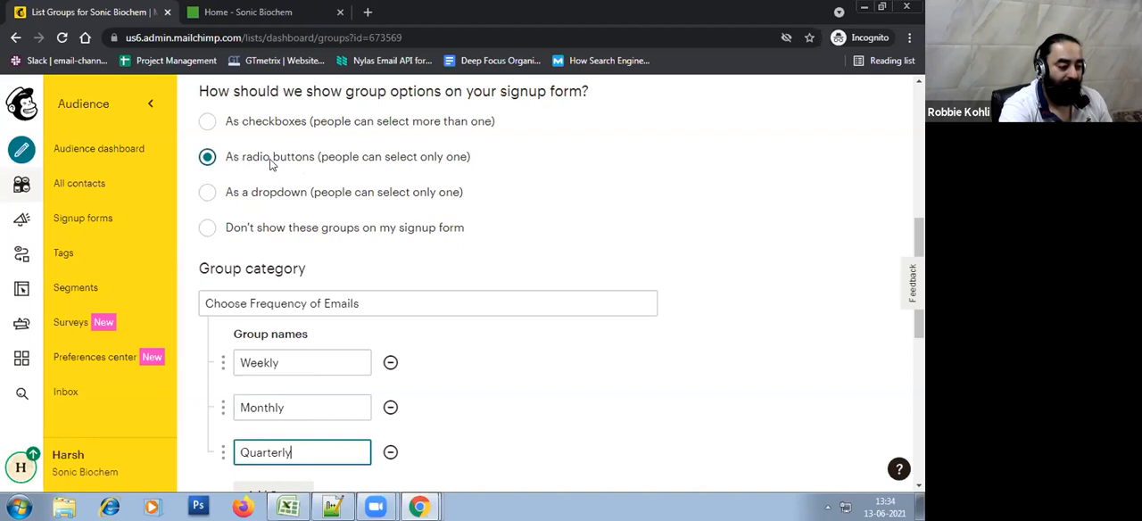
pyautogui.click(273, 193)
pyautogui.click(273, 157)
pyautogui.scroll(-2, 436, 344)
pyautogui.click(225, 401)
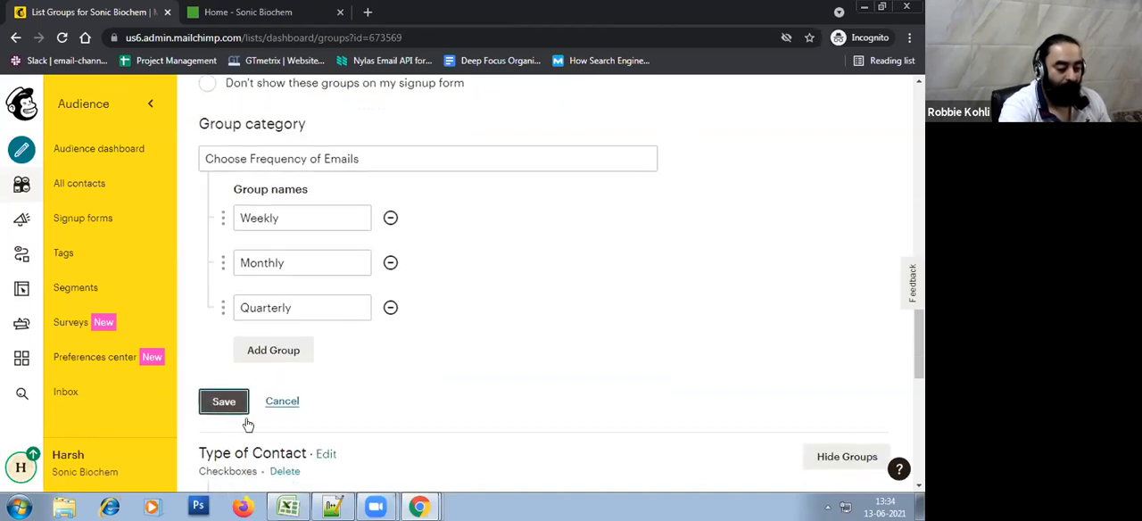
pyautogui.scroll(3, 668, 329)
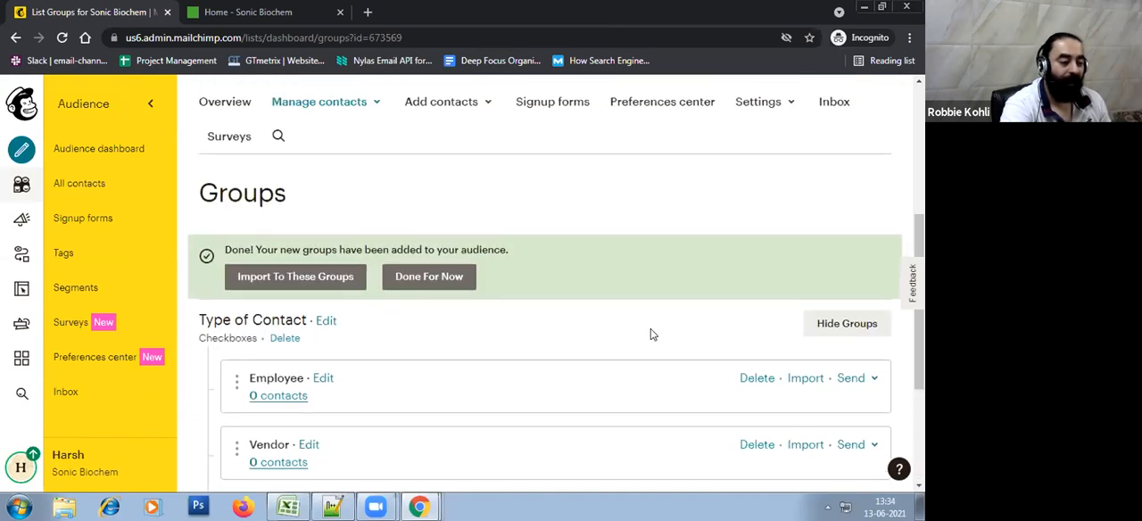
pyautogui.click(429, 278)
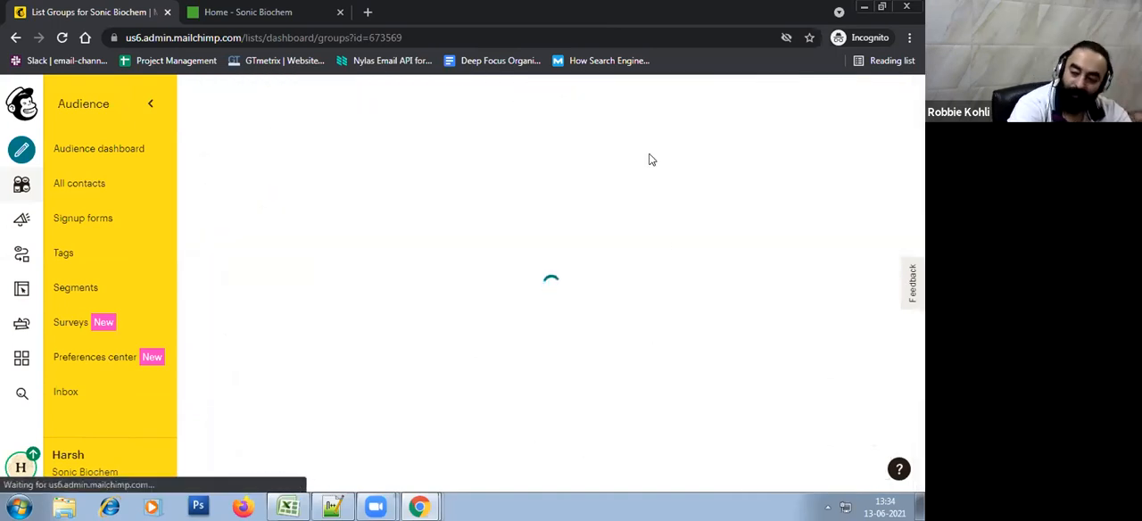
# Expand the Type of Contact and Choose Frequency of Emails categories and review their groups
pyautogui.scroll(-4, 654, 210)
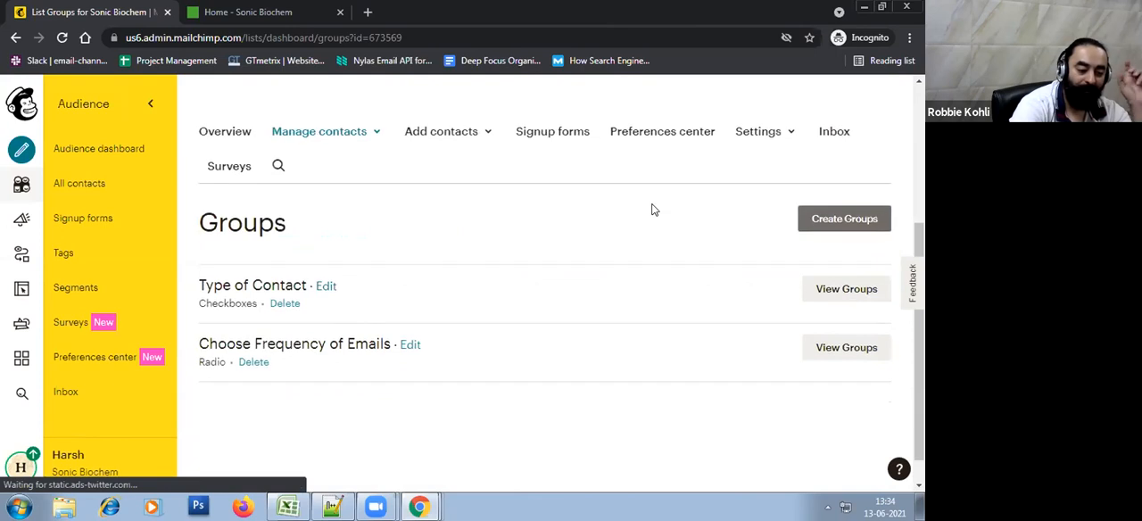
pyautogui.click(825, 305)
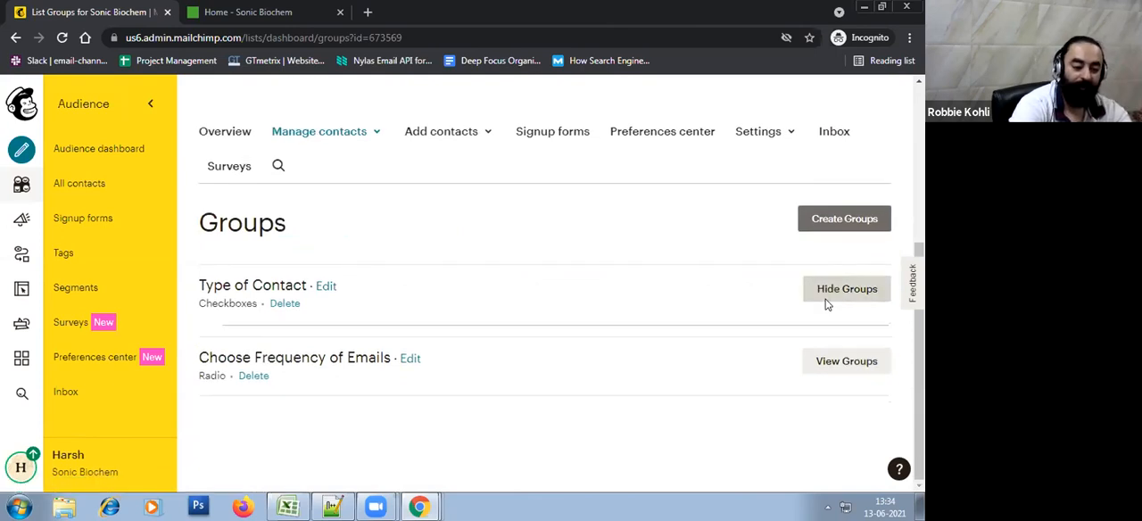
pyautogui.scroll(-3, 565, 291)
pyautogui.click(839, 347)
pyautogui.scroll(5, 565, 212)
pyautogui.scroll(-3, 565, 212)
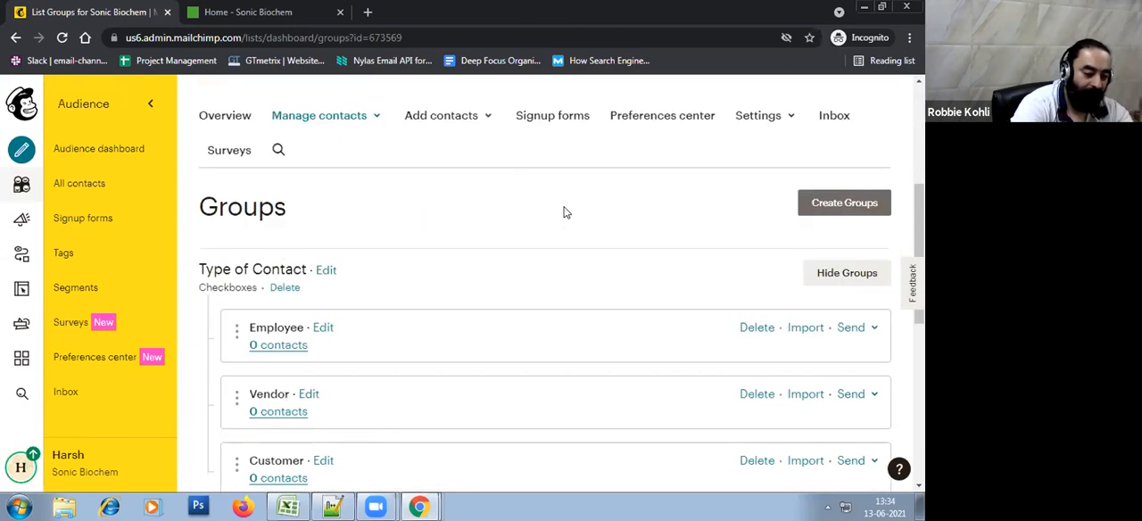
# Start another group category whose options show as a dropdown on the signup form
pyautogui.click(826, 203)
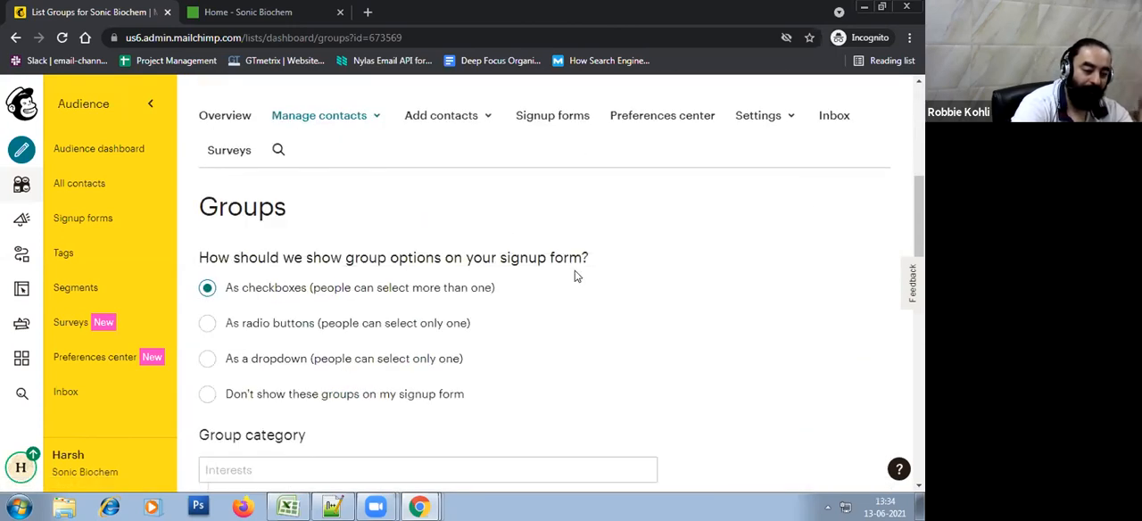
pyautogui.click(278, 361)
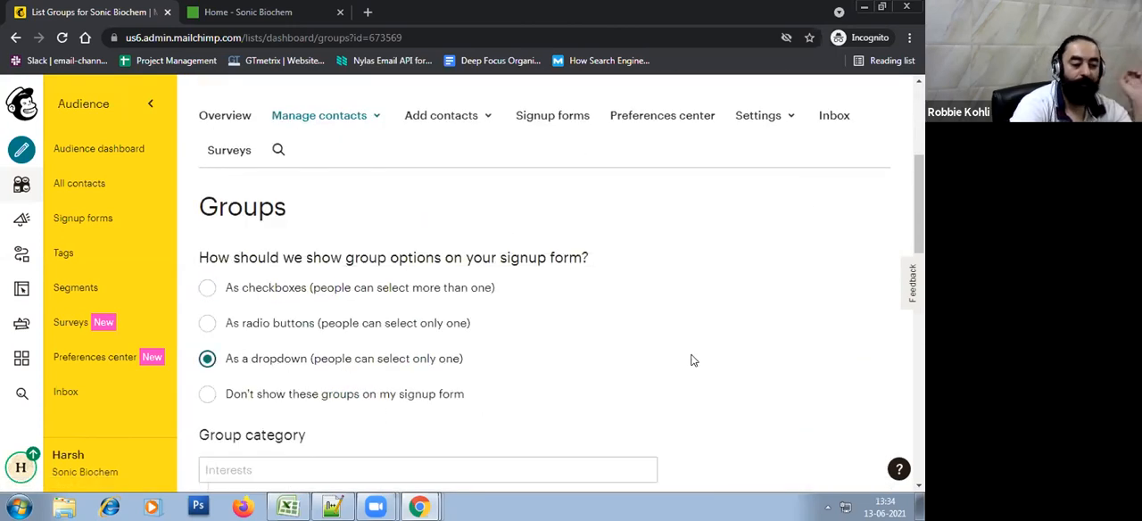
pyautogui.scroll(-2, 693, 359)
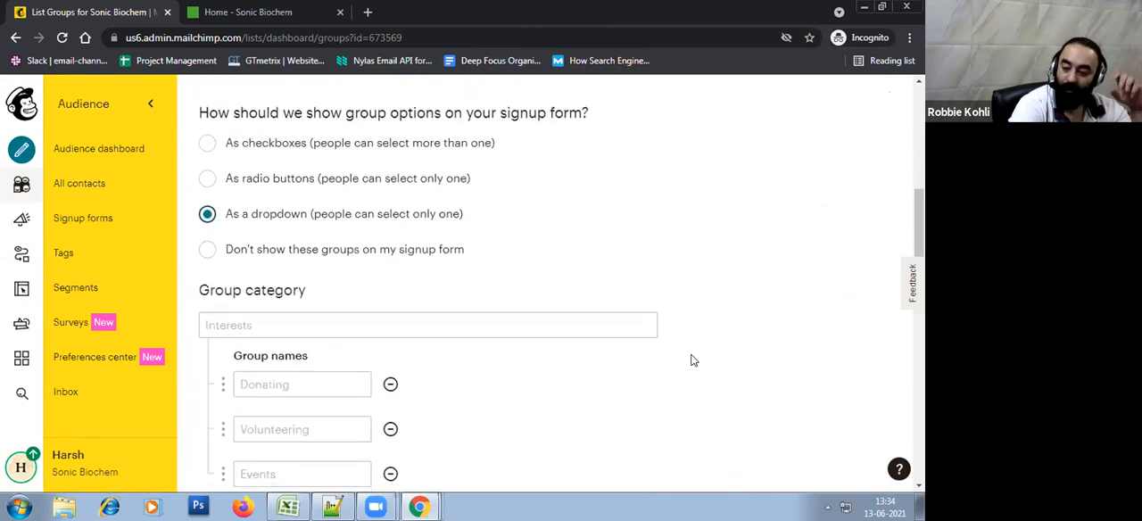
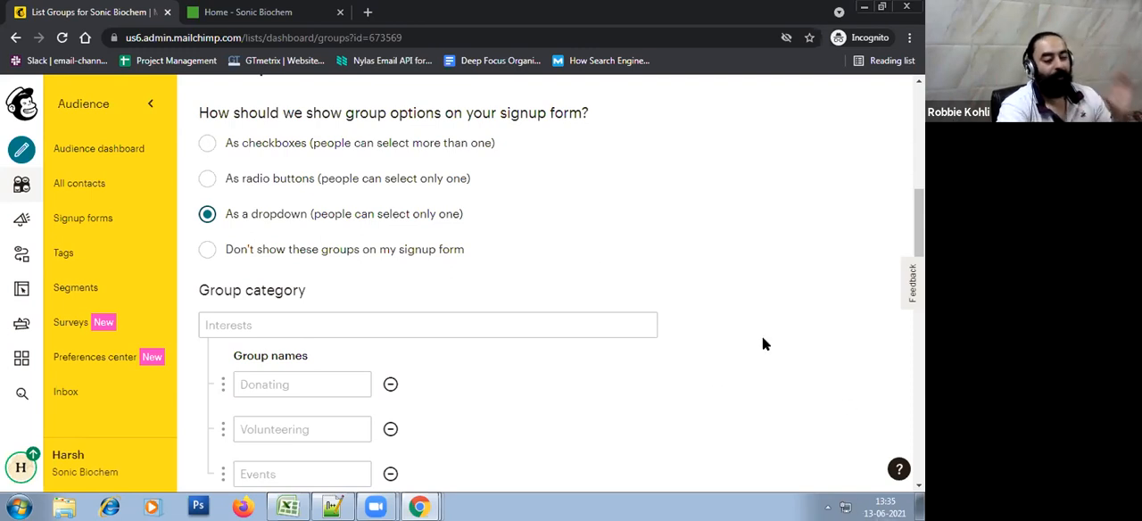
# Name the new dropdown group category "Your Location"
pyautogui.click(325, 325)
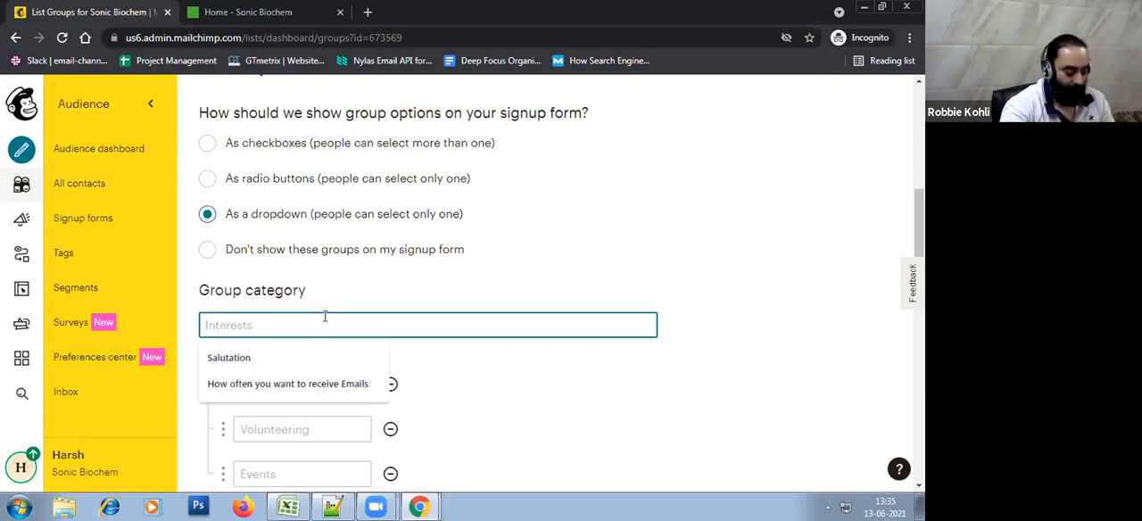
pyautogui.write('Your L')
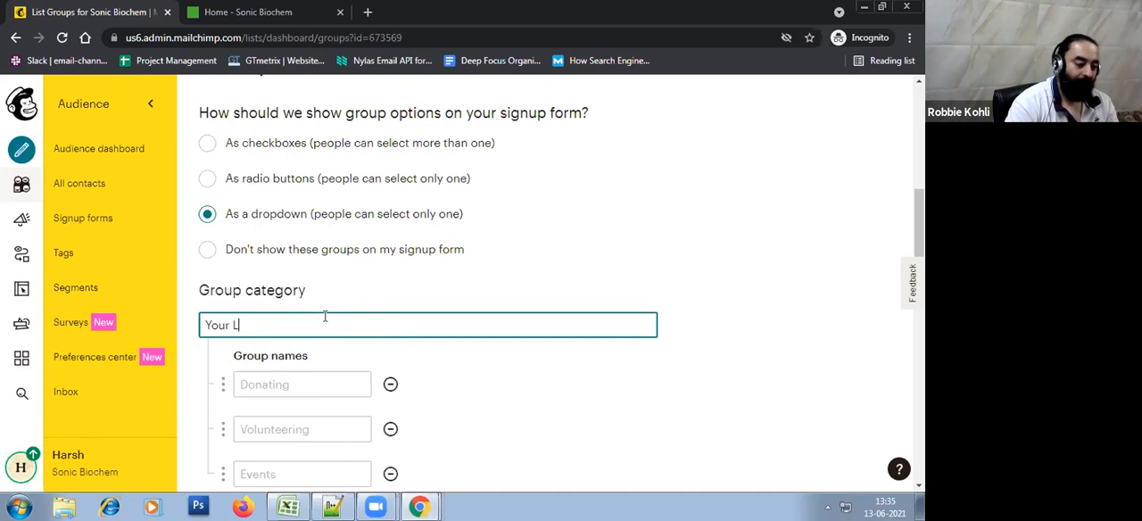
pyautogui.write('oca')
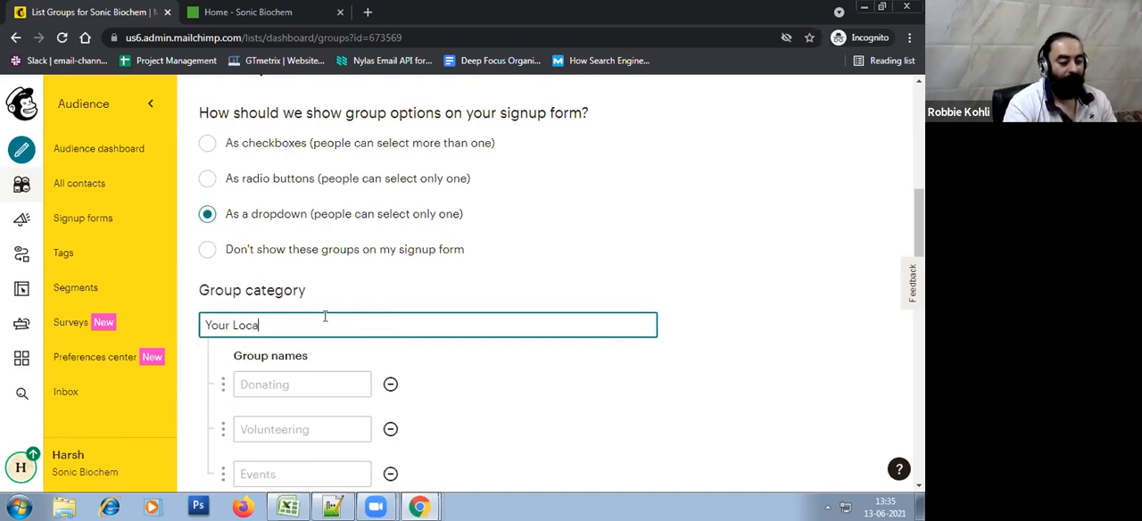
pyautogui.write('tion')
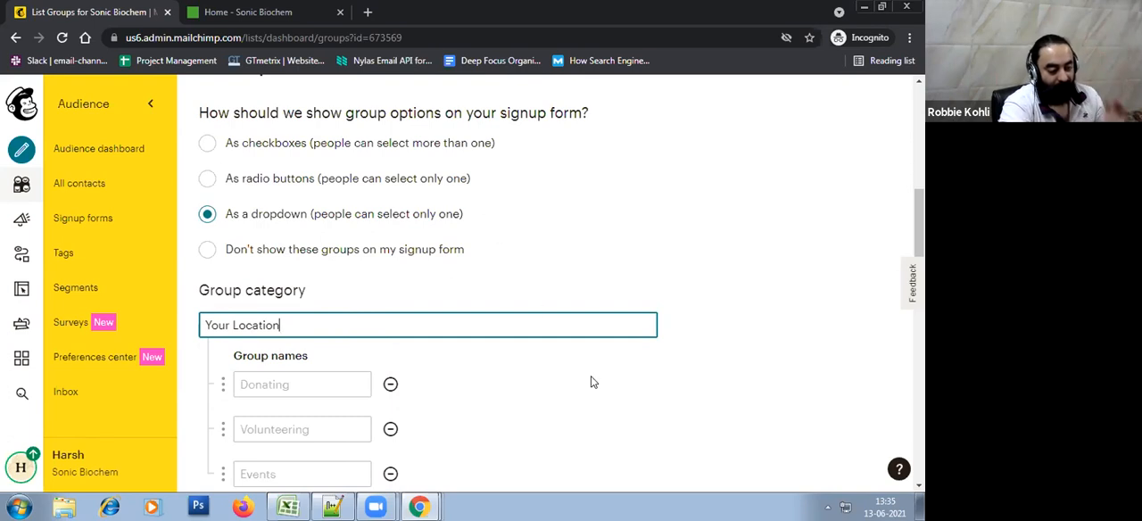
# Add a fourth group field and enter India, USA and Australia as the first three group names
pyautogui.scroll(-2, 590, 382)
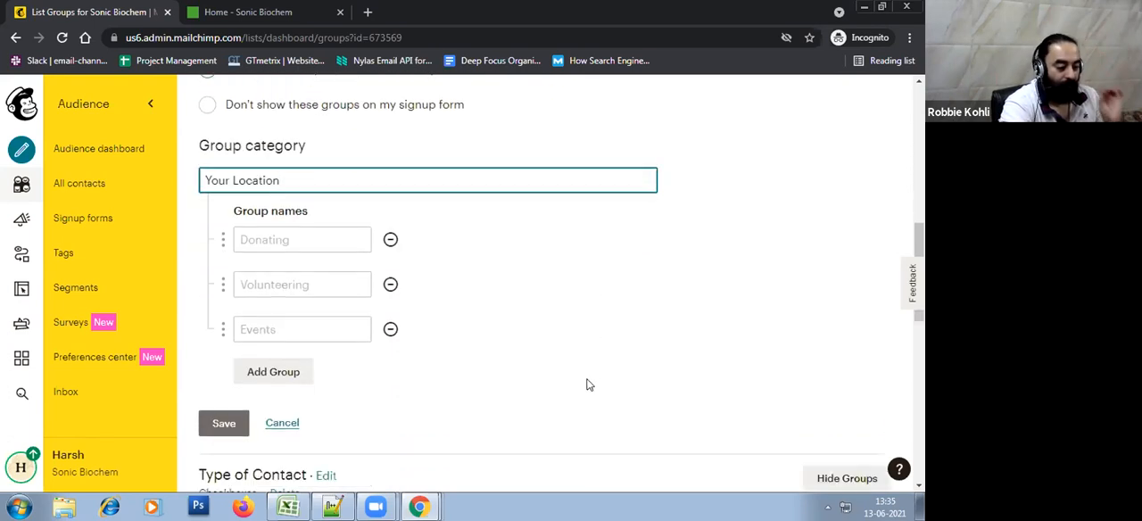
pyautogui.click(282, 379)
pyautogui.click(303, 242)
pyautogui.write('India')
pyautogui.press('Tab')
pyautogui.write('USA')
pyautogui.press('Tab')
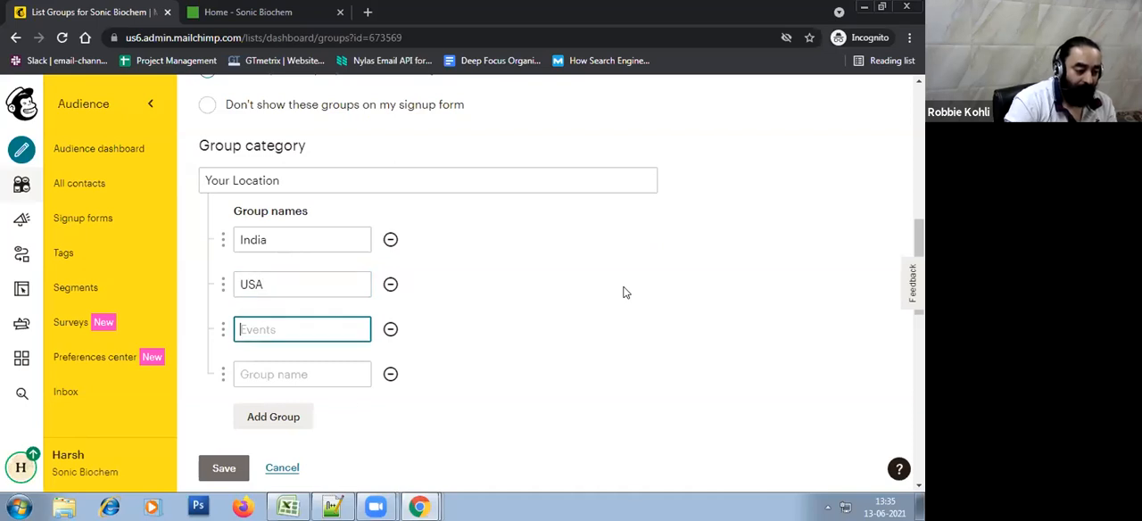
pyautogui.write('Australia')
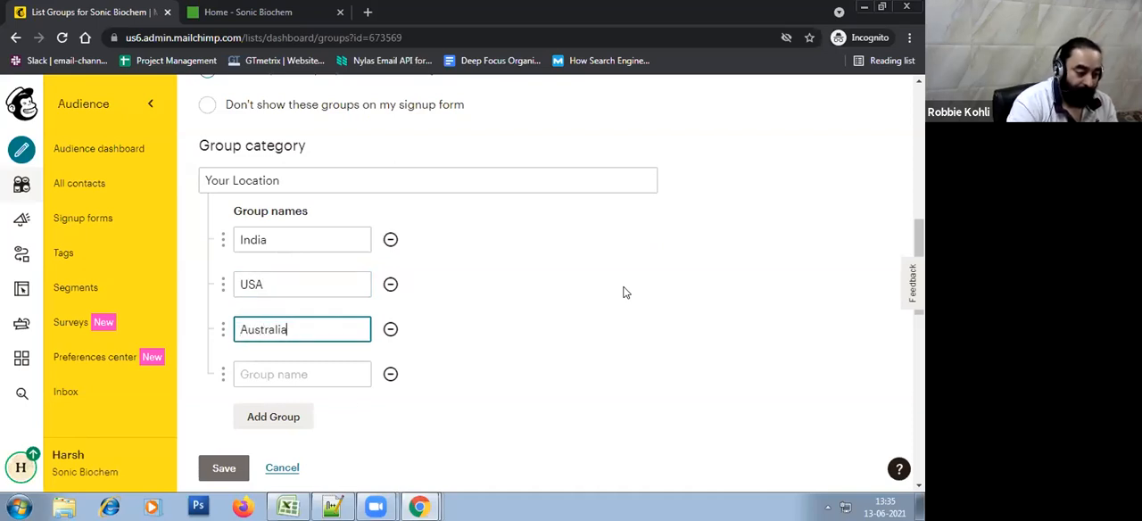
pyautogui.press('Tab')
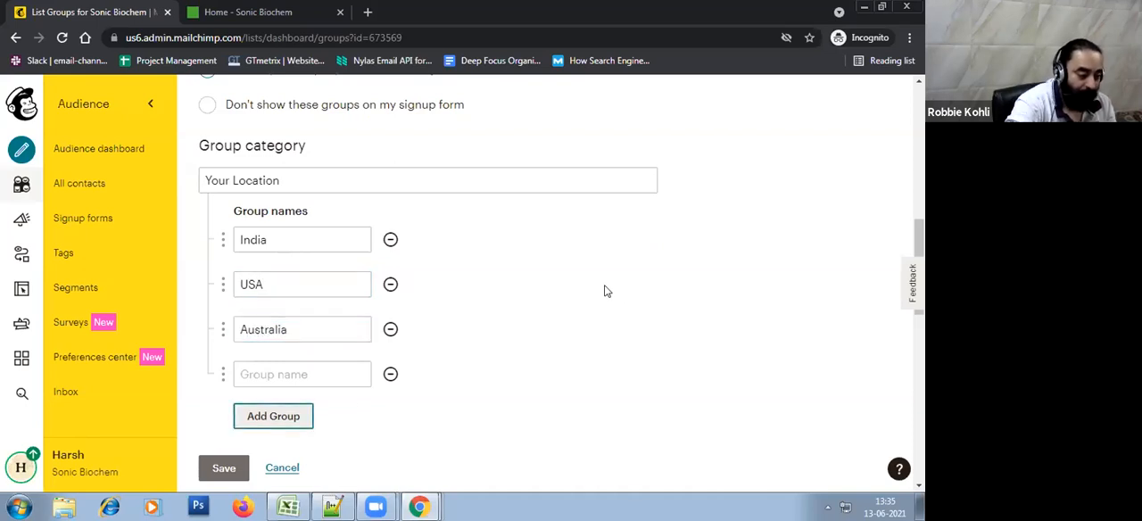
# Enter United Kingdom as the fourth group name of the location category
pyautogui.click(285, 377)
pyautogui.write('U')
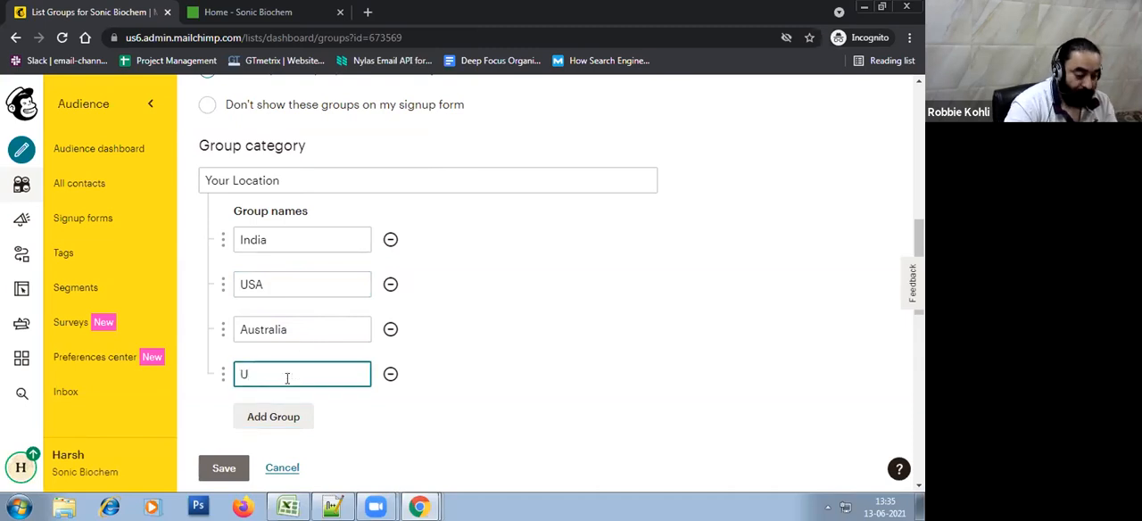
pyautogui.write('J')
pyautogui.press('BackSpace')
pyautogui.write('nited Kind')
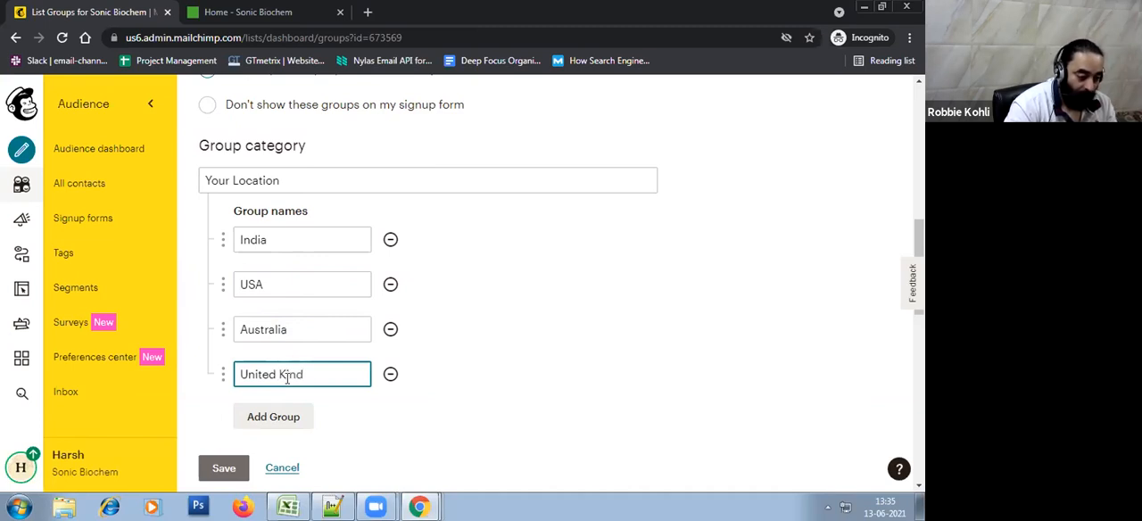
pyautogui.press('BackSpace')
pyautogui.write('gdom')
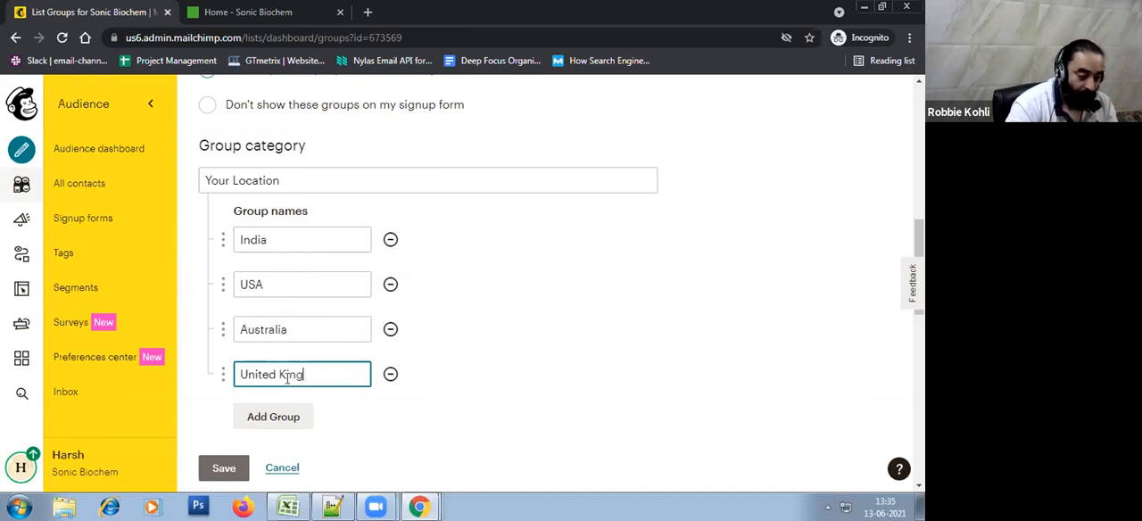
pyautogui.click(732, 412)
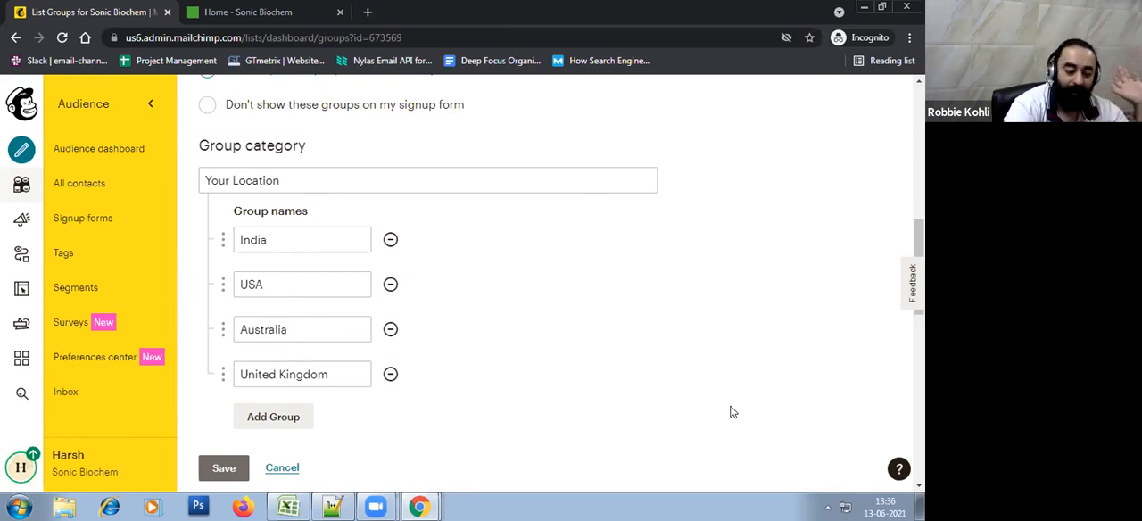
# Add three more empty group name fields to the Your Location category
pyautogui.scroll(-1, 612, 339)
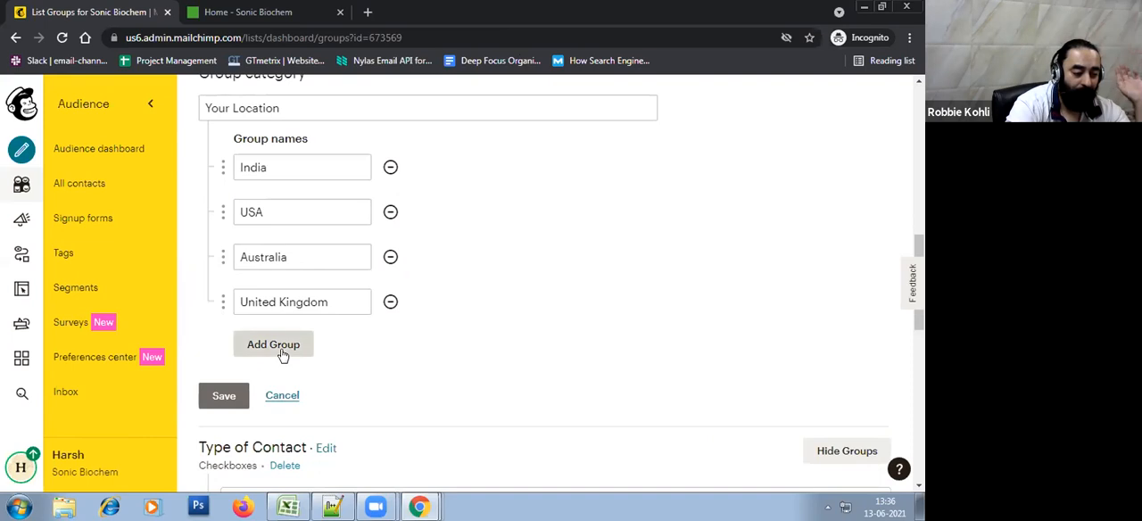
pyautogui.scroll(2, 594, 352)
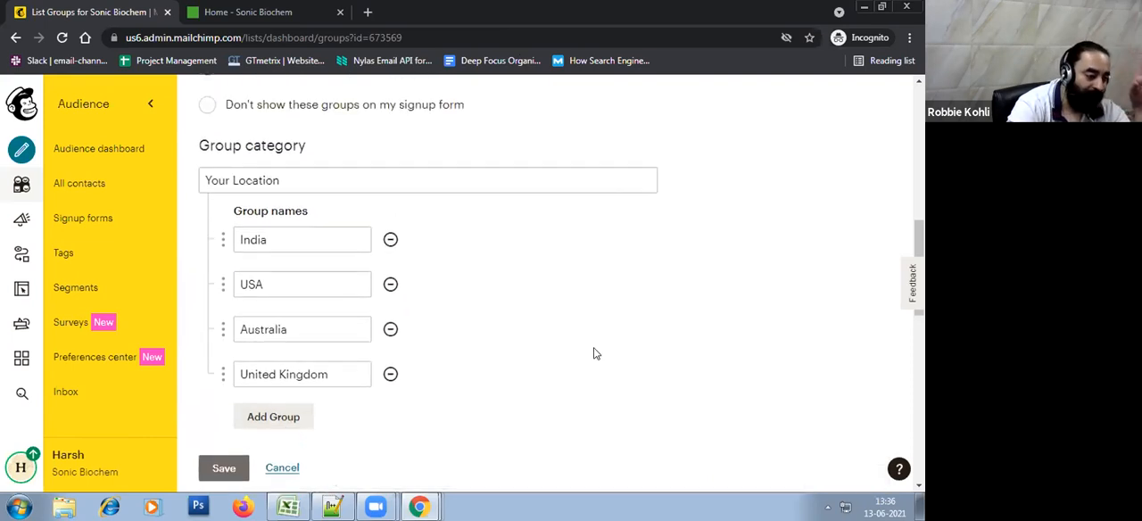
pyautogui.scroll(3, 594, 351)
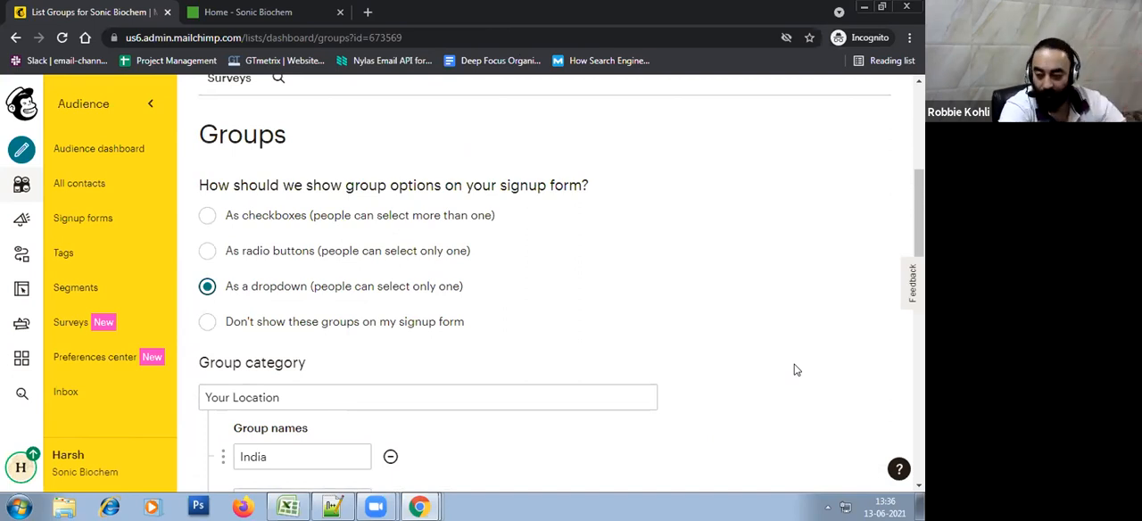
pyautogui.scroll(-3, 797, 369)
pyautogui.click(273, 415)
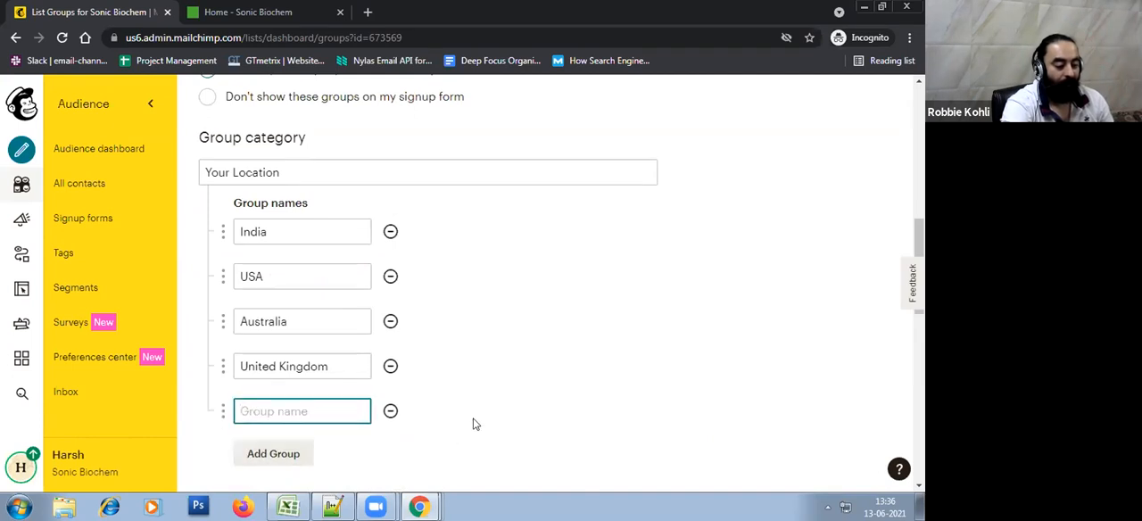
pyautogui.scroll(-2, 475, 425)
pyautogui.click(290, 250)
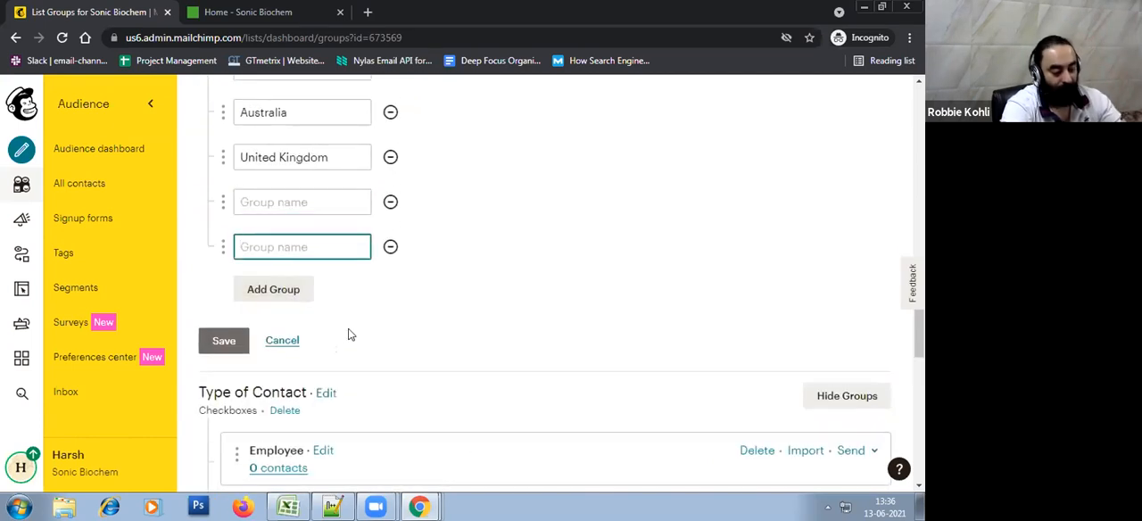
pyautogui.click(303, 291)
pyautogui.scroll(2, 517, 367)
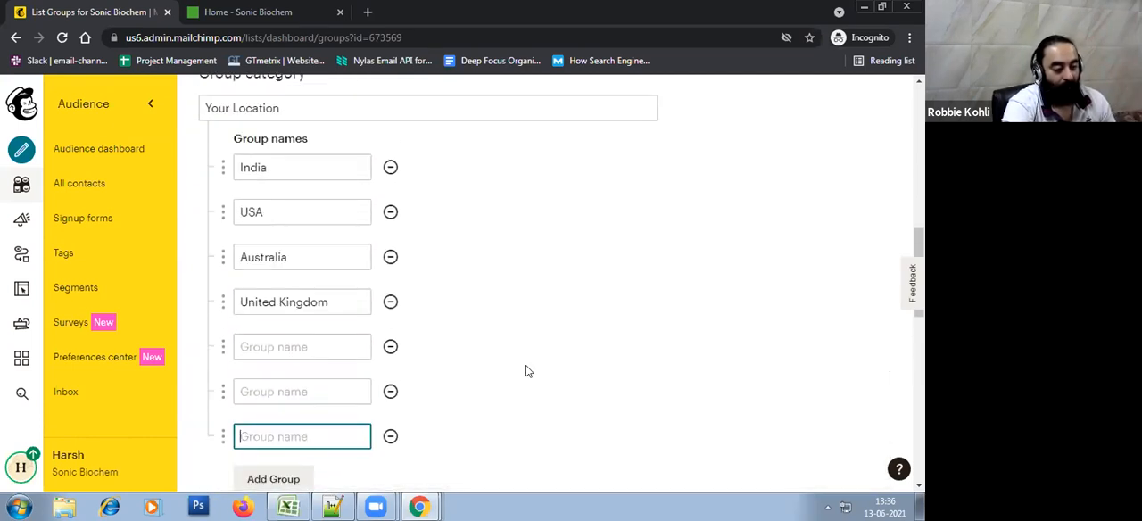
# Enter France, Germany and Italy as the next three group names below United Kingdom
pyautogui.click(291, 346)
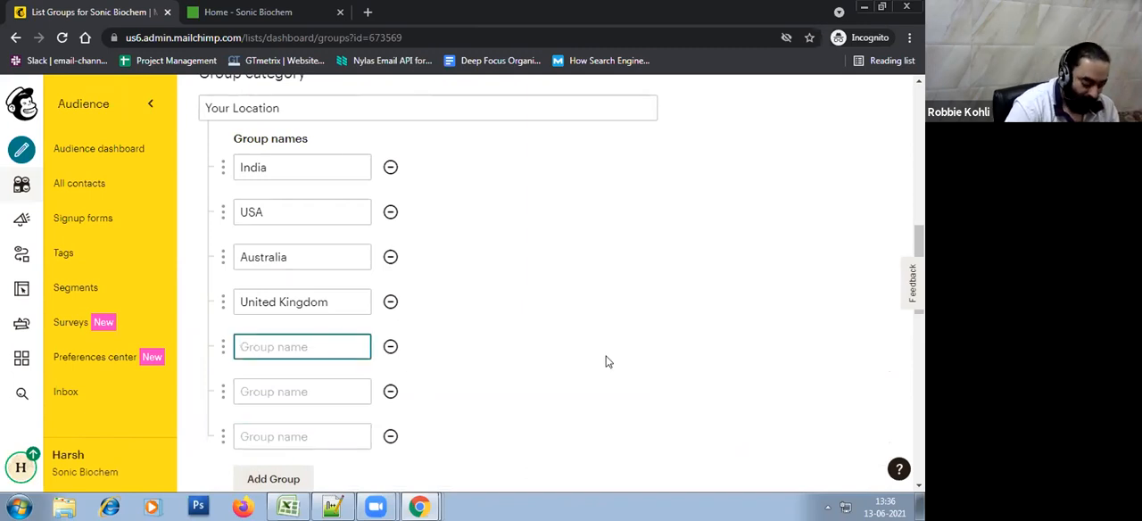
pyautogui.write('France')
pyautogui.press('Tab')
pyautogui.write('Germany')
pyautogui.press('Tab')
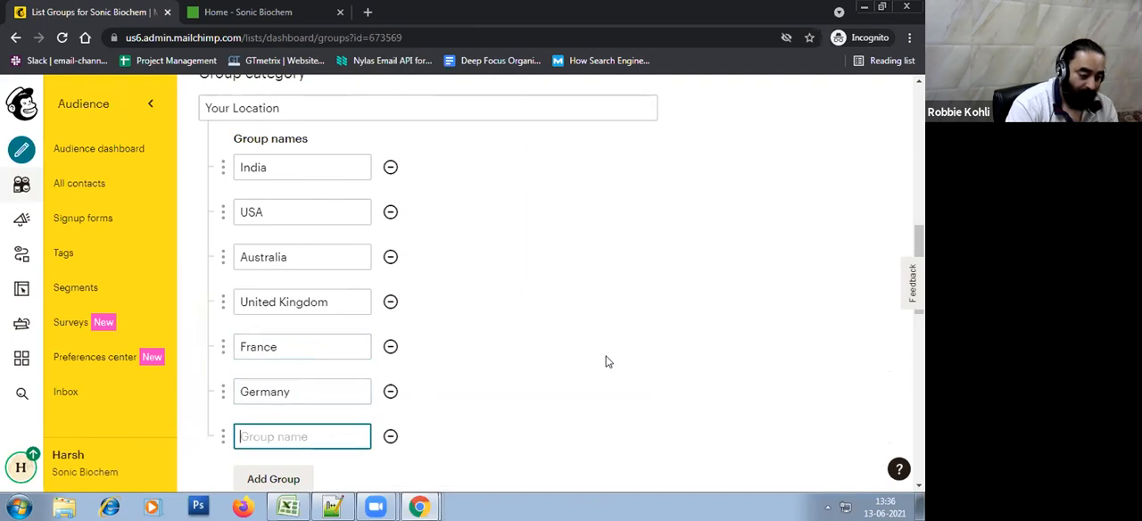
pyautogui.write('Italiy')
pyautogui.press('BackSpace')
pyautogui.press('BackSpace')
pyautogui.write('y')
pyautogui.scroll(-2, 605, 361)
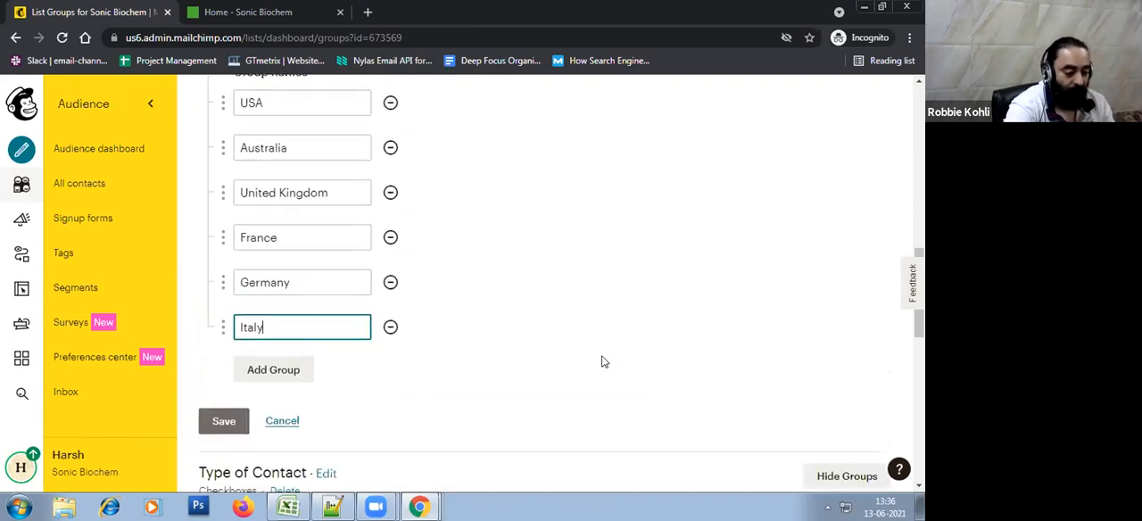
# Add Spain as the last group, save the Your Location category and finish without importing contacts
pyautogui.click(296, 331)
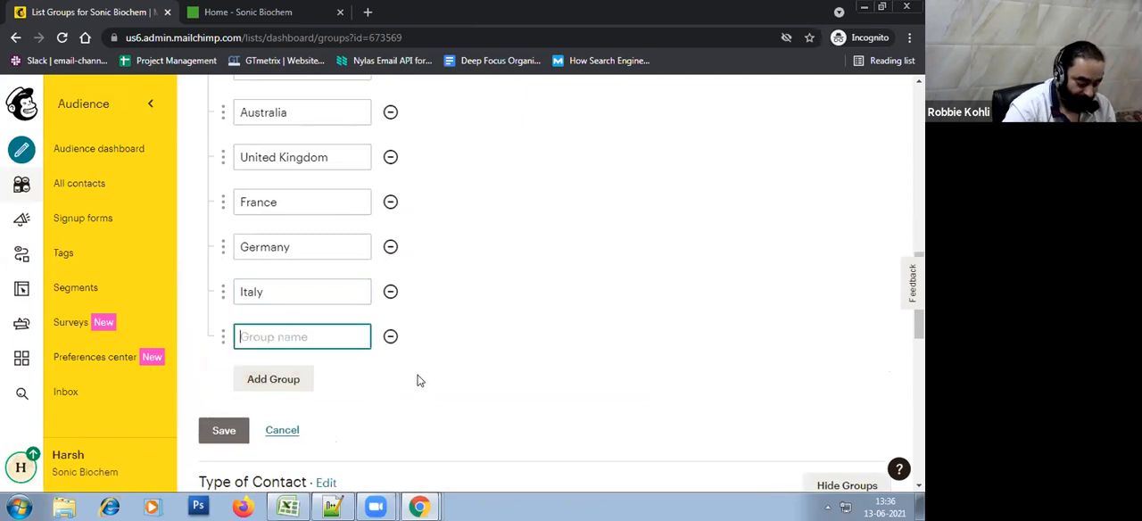
pyautogui.write('Spain')
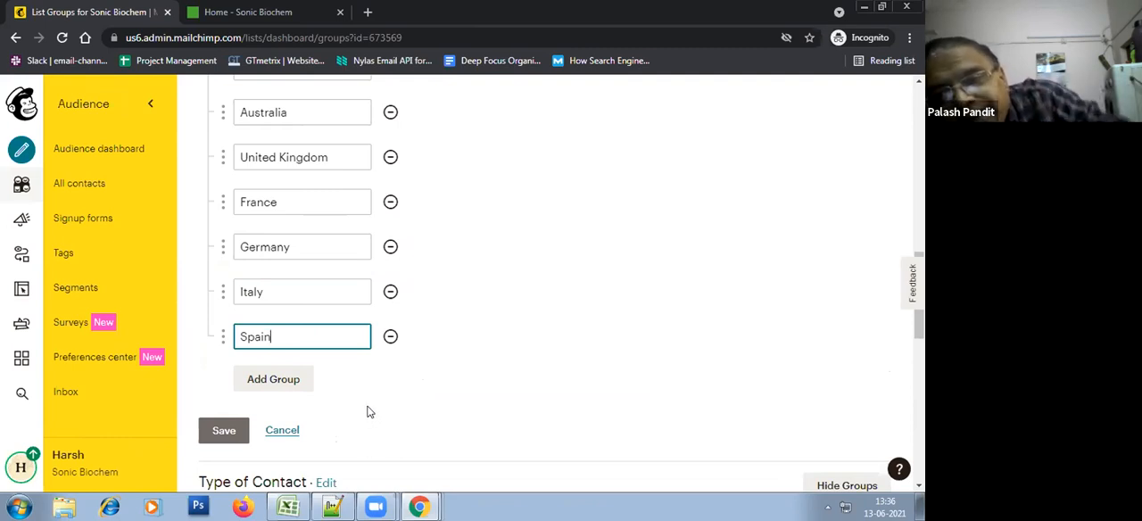
pyautogui.click(224, 431)
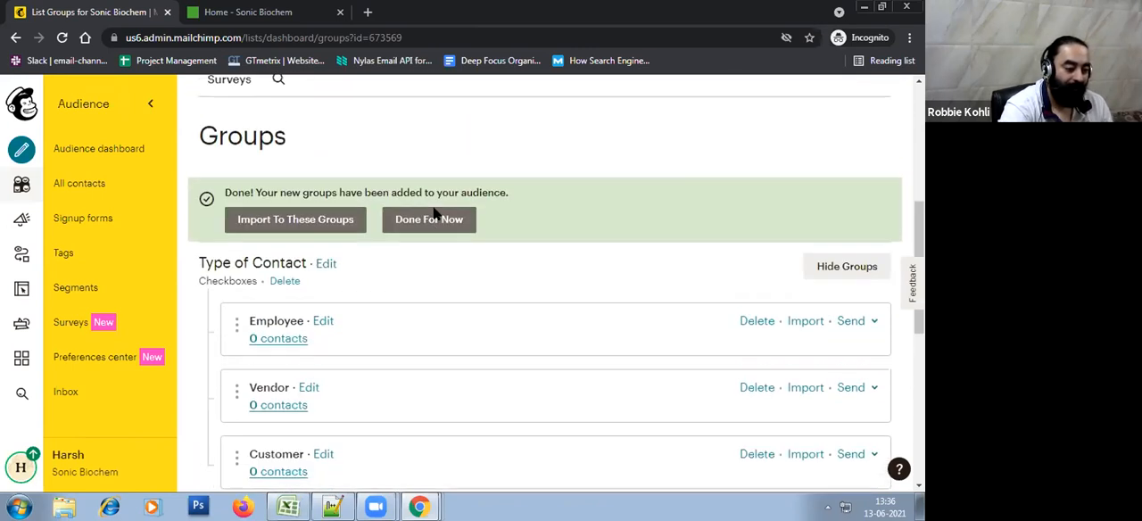
pyautogui.click(429, 219)
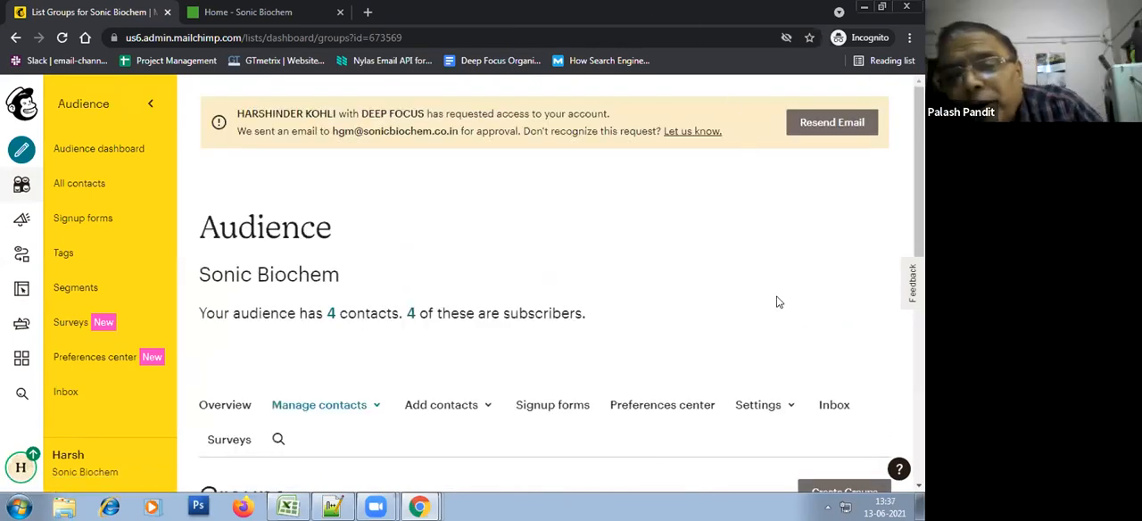
# Review the audience's list of group categories and the options for managing contacts
pyautogui.scroll(-4, 838, 228)
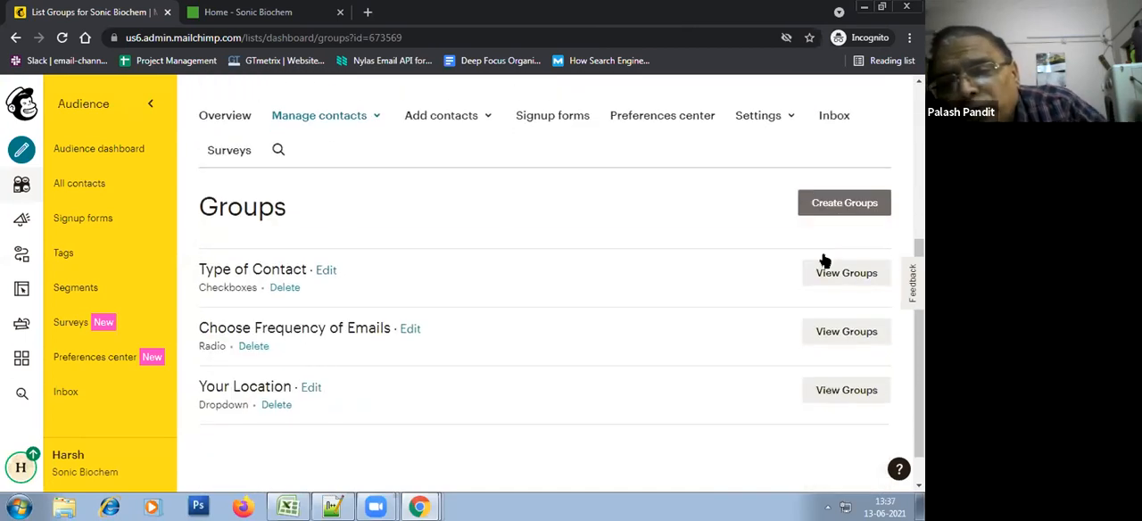
pyautogui.scroll(-1, 769, 446)
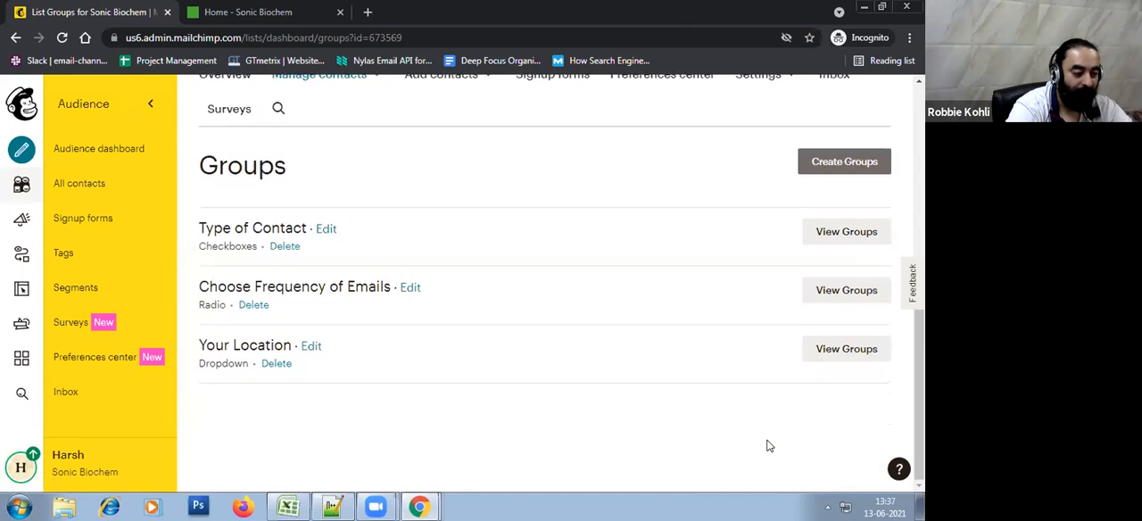
pyautogui.scroll(3, 769, 446)
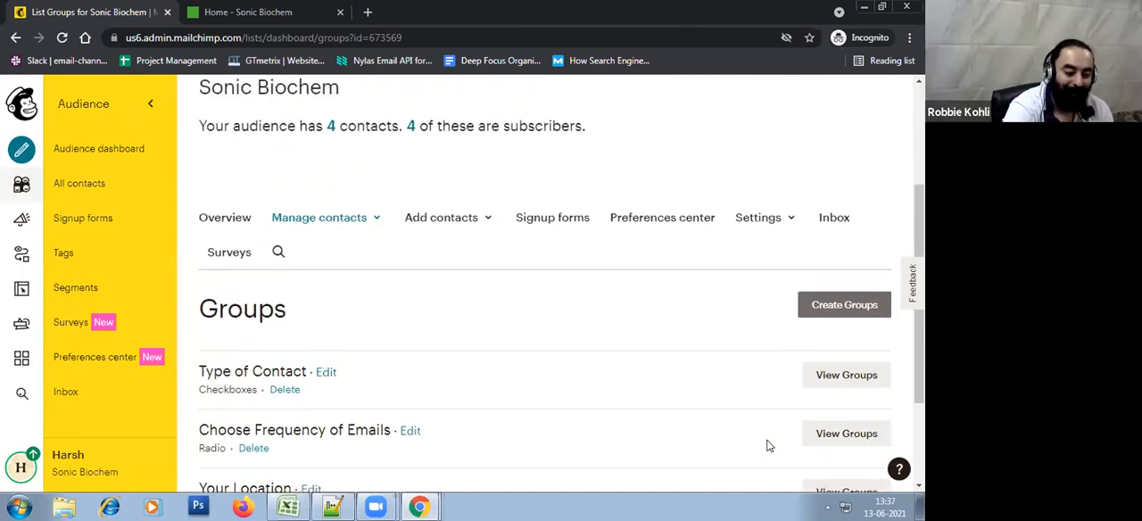
pyautogui.scroll(-1, 769, 446)
pyautogui.scroll(3, 471, 319)
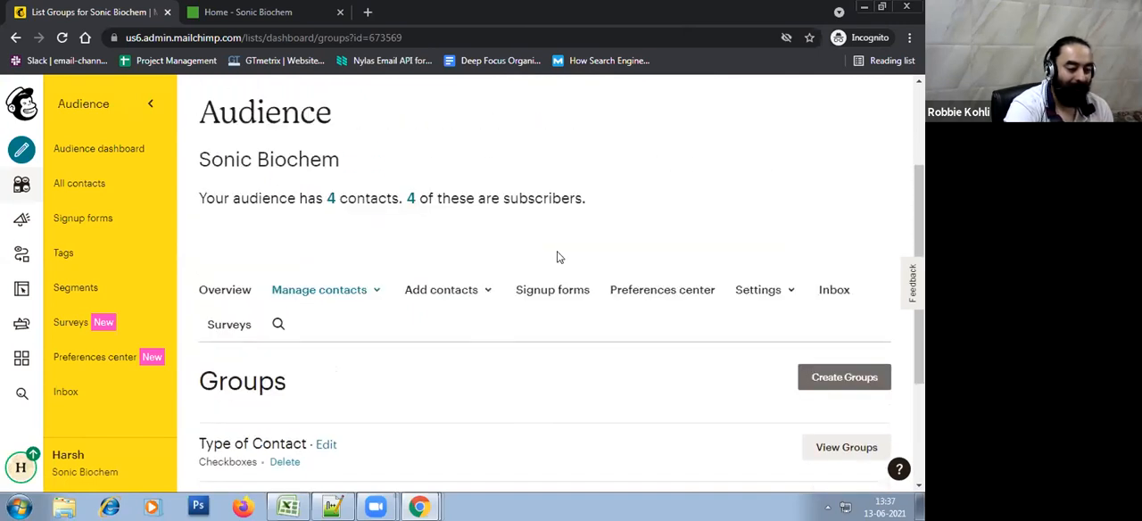
pyautogui.click(364, 296)
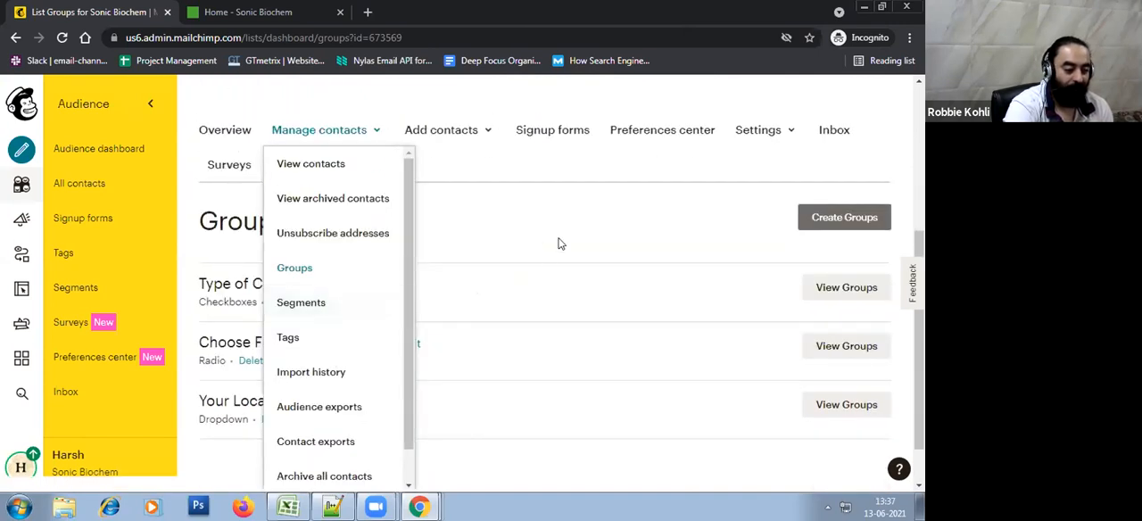
pyautogui.click(605, 181)
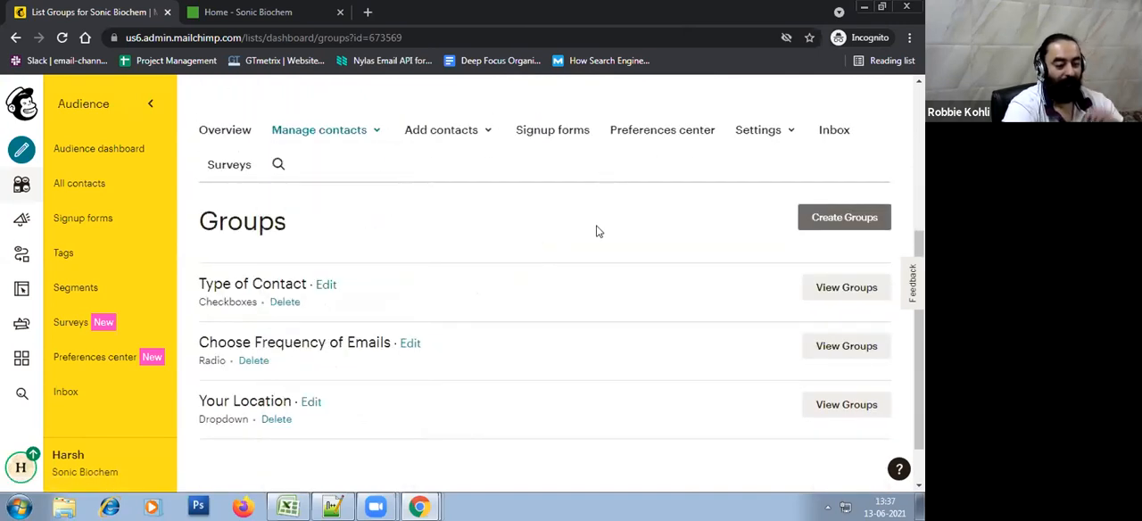
# Start another group category whose groups are not shown on the signup form
pyautogui.click(868, 228)
pyautogui.scroll(-2, 708, 287)
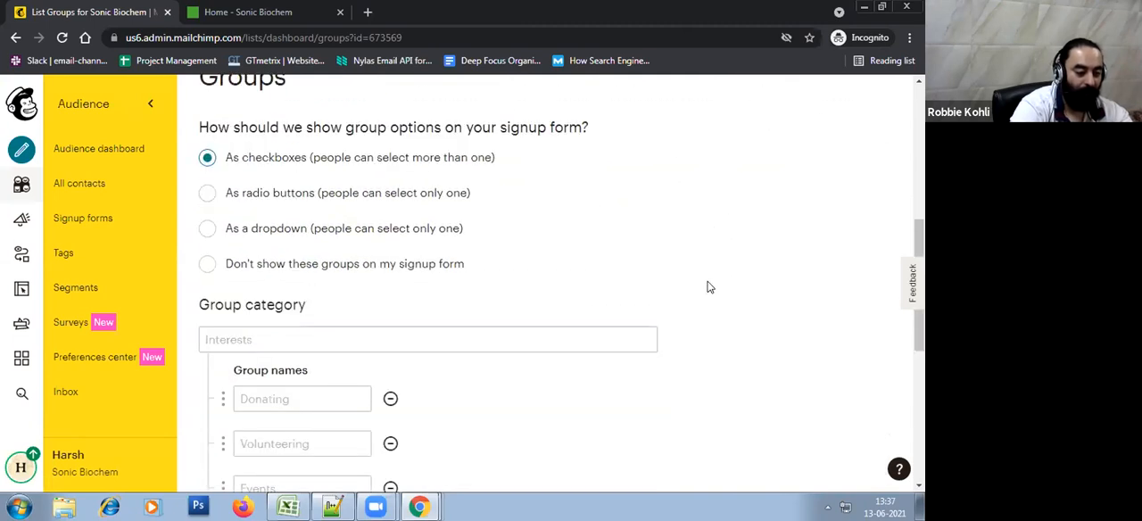
pyautogui.click(347, 272)
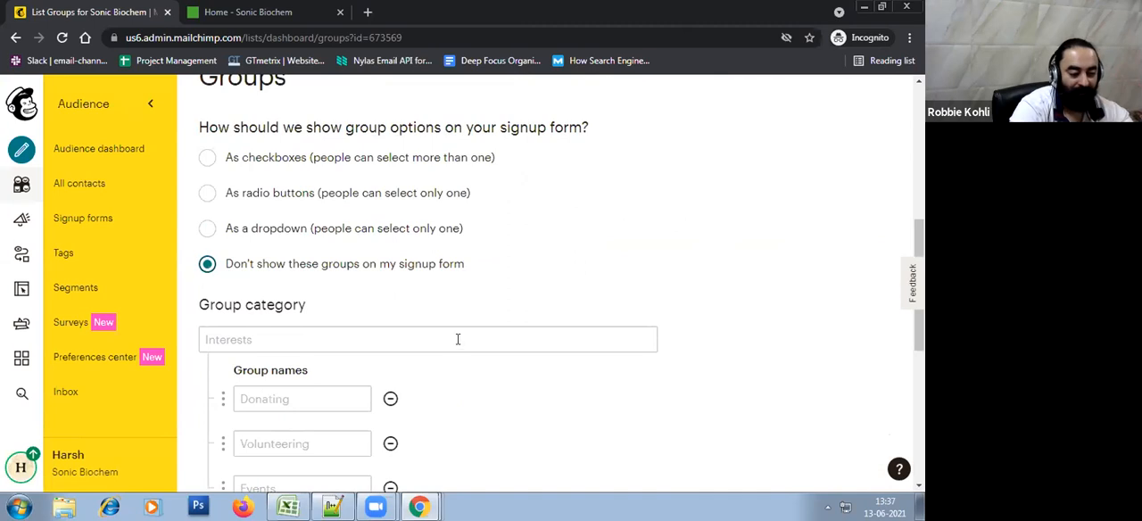
pyautogui.click(500, 330)
pyautogui.scroll(-1, 759, 287)
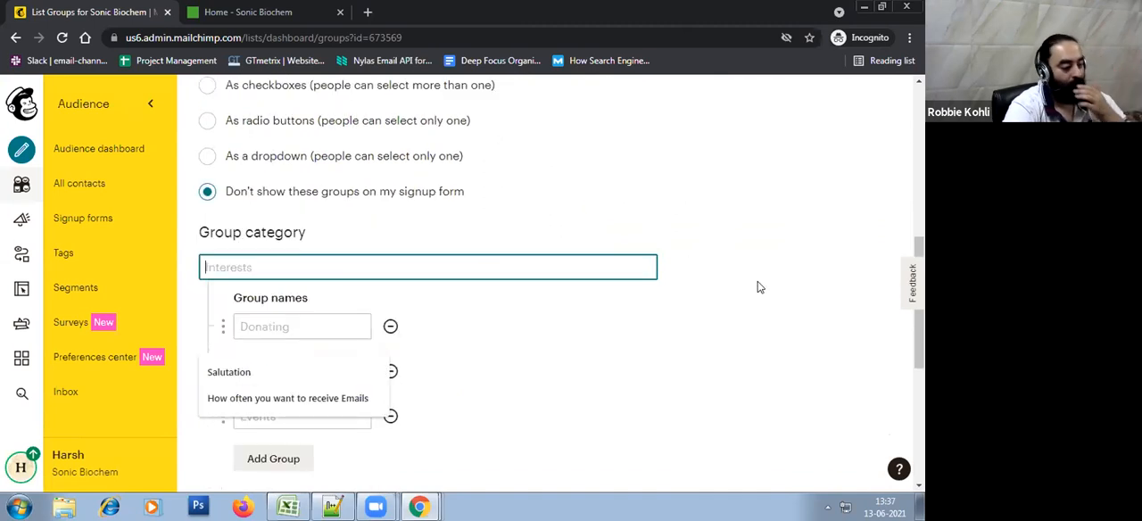
pyautogui.scroll(1, 768, 289)
pyautogui.click(604, 394)
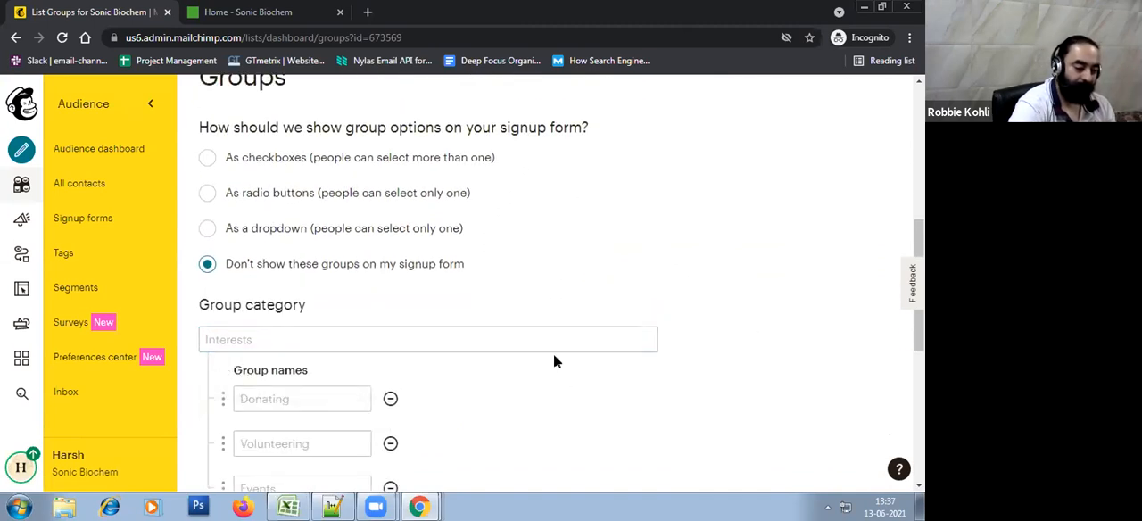
# Name the hidden group category Company Type
pyautogui.scroll(-1, 553, 353)
pyautogui.click(518, 275)
pyautogui.write('Company Type')
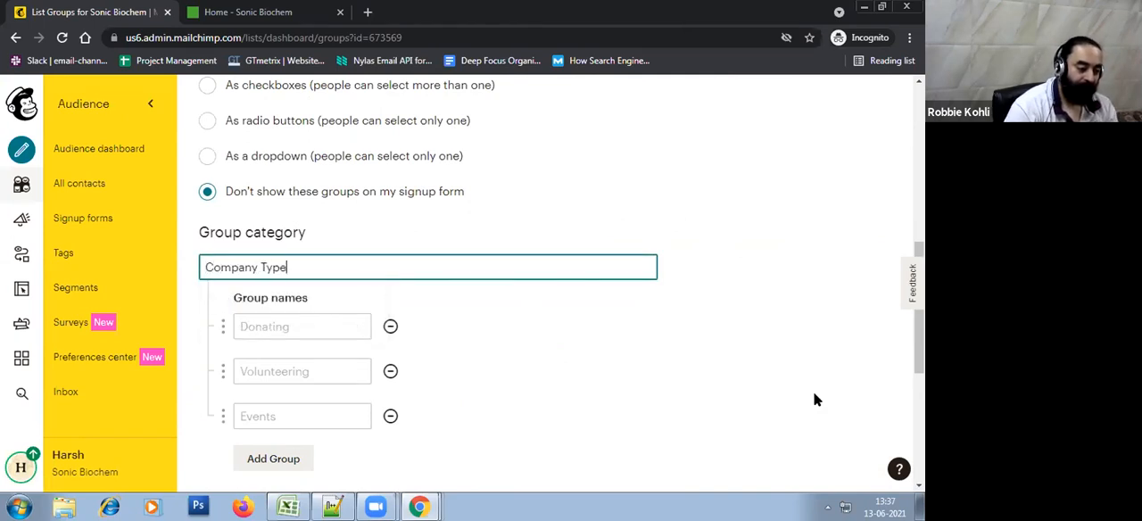
pyautogui.press('Tab')
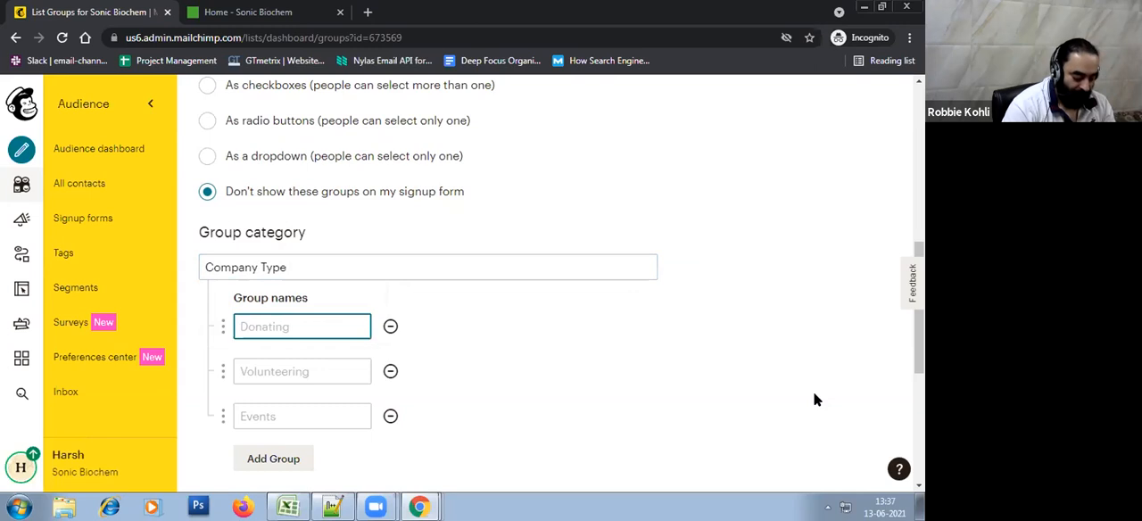
# Enter Small, Medium and Big as the three group names of the Company Type category
pyautogui.write('Small')
pyautogui.press('Tab')
pyautogui.write('Medium')
pyautogui.press('Tab')
pyautogui.write('Big')
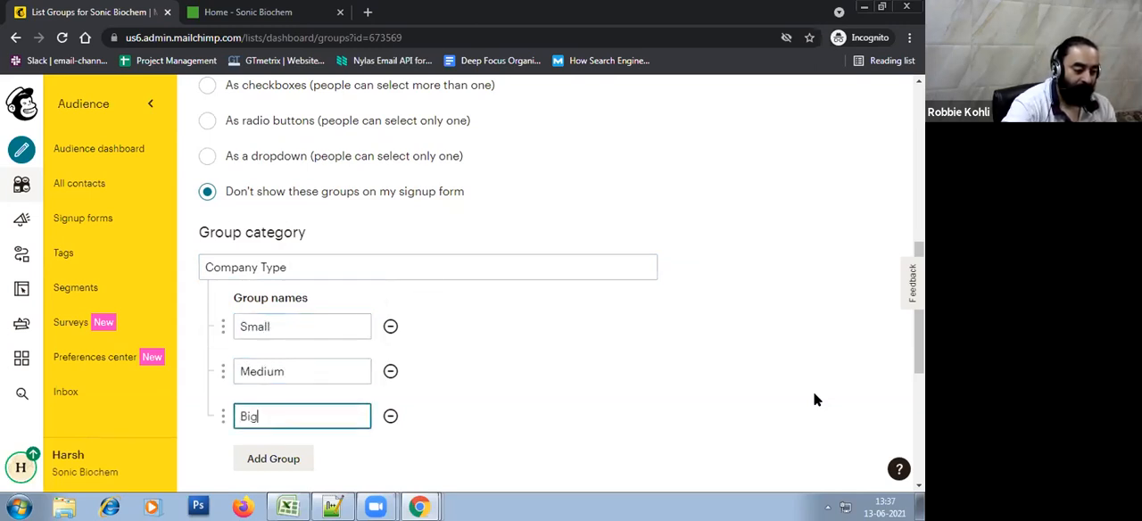
pyautogui.click(723, 413)
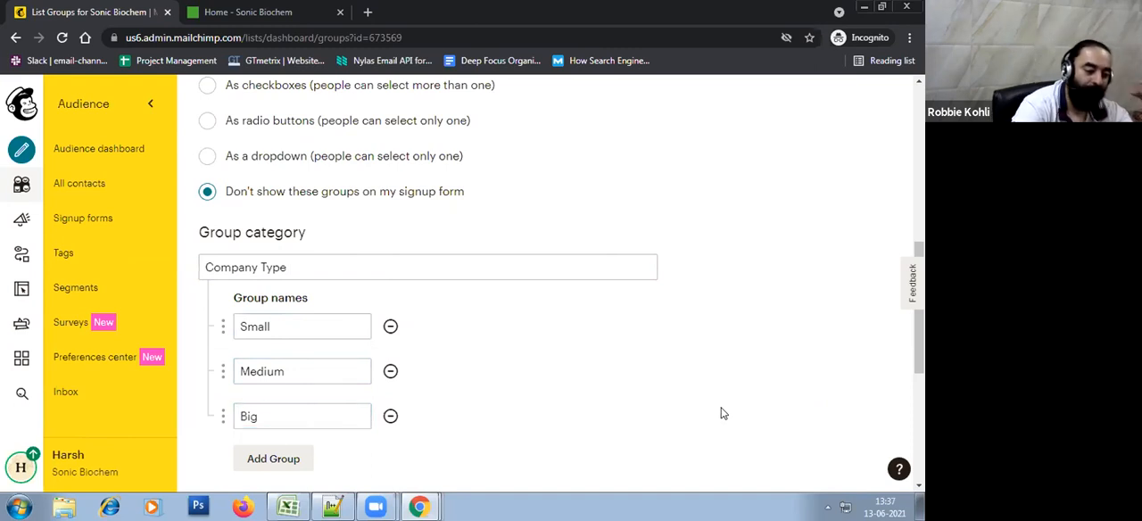
pyautogui.click(207, 332)
pyautogui.click(622, 369)
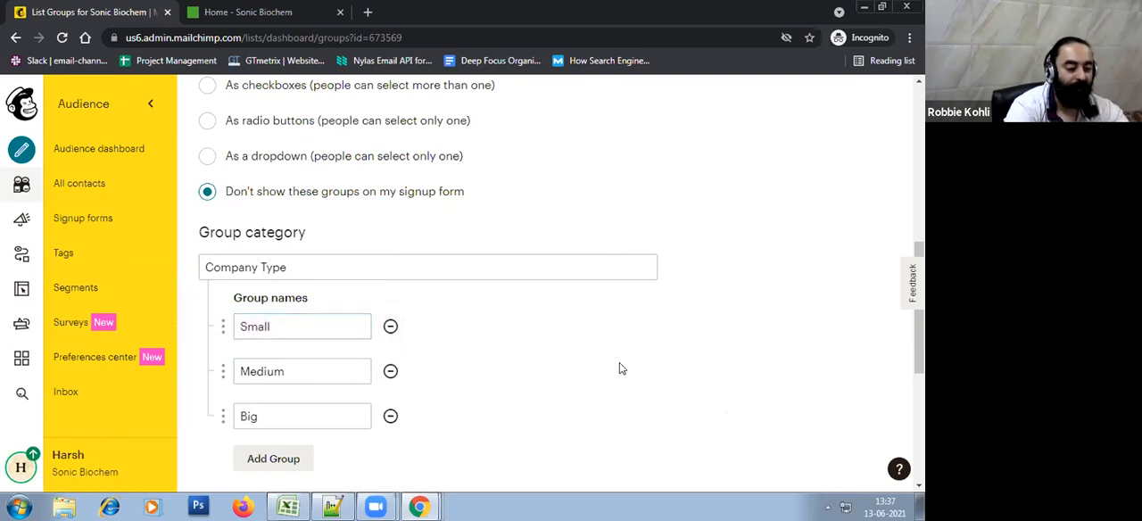
pyautogui.click(311, 373)
pyautogui.click(609, 359)
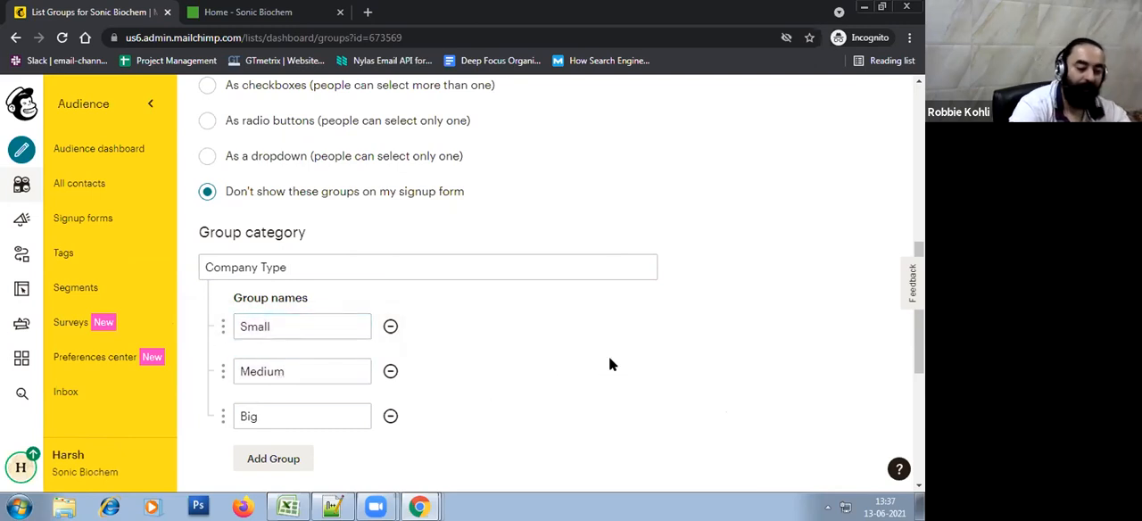
pyautogui.click(307, 408)
pyautogui.click(821, 379)
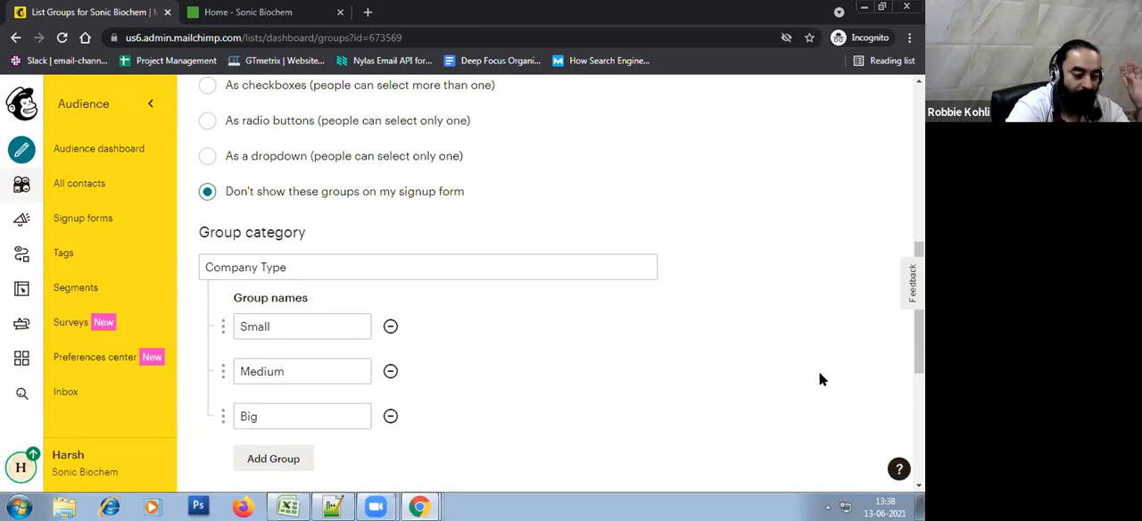
# Save the Company Type category and finish without importing contacts into its groups
pyautogui.scroll(2, 820, 375)
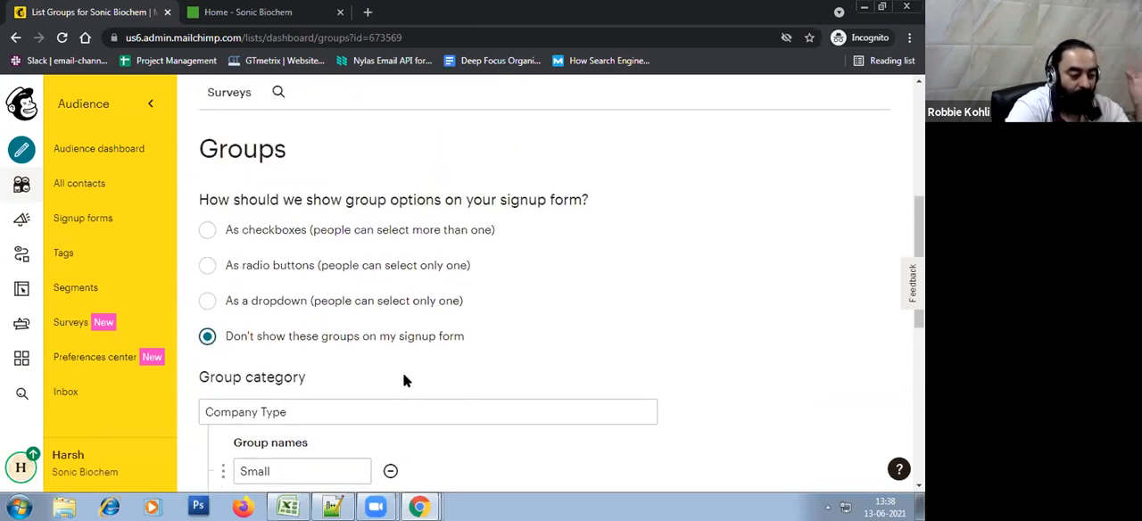
pyautogui.scroll(-2, 588, 381)
pyautogui.scroll(-2, 589, 382)
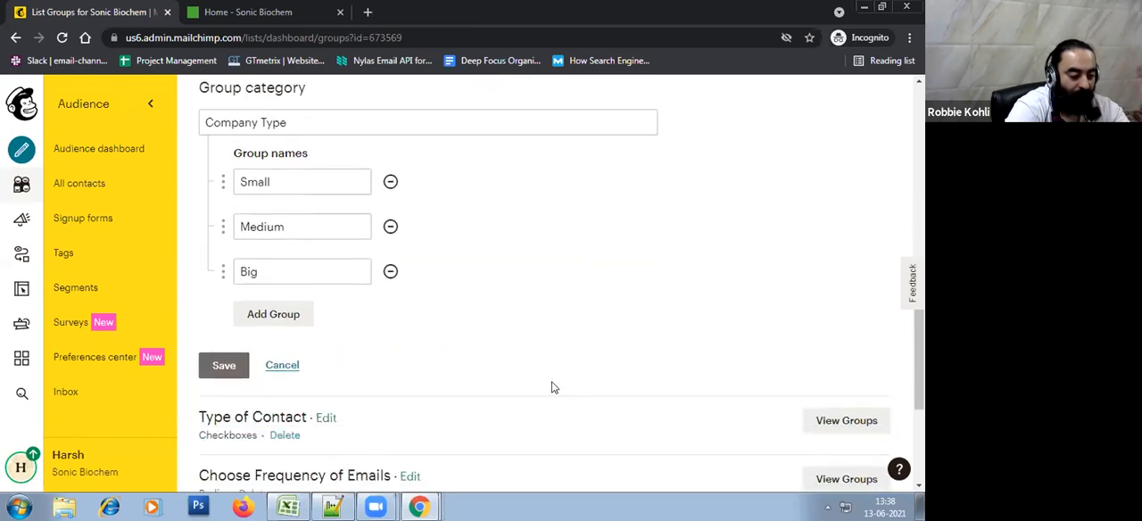
pyautogui.click(216, 371)
pyautogui.click(439, 188)
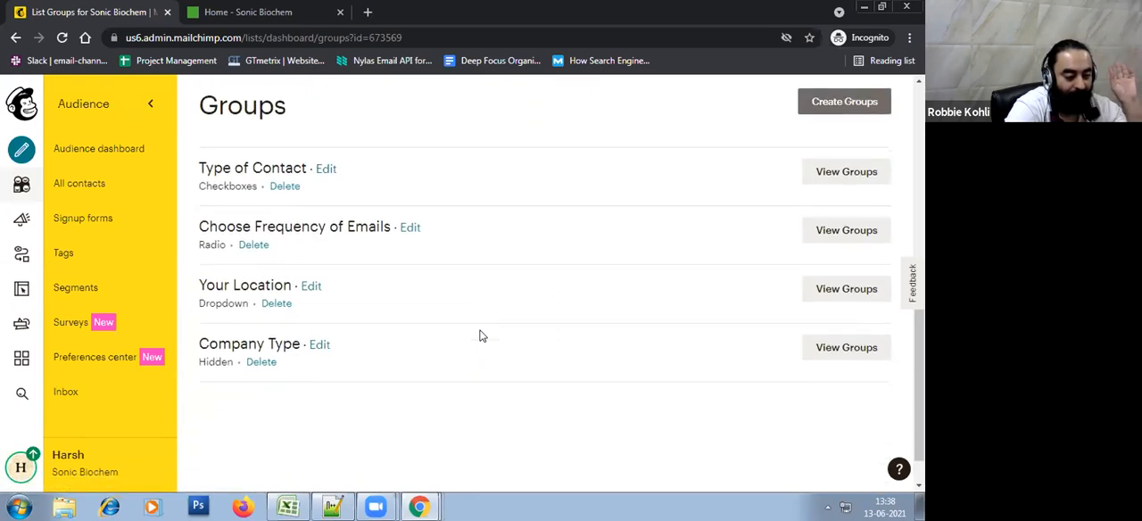
# Check the audience's group categories and the contact management options for groups, segments and tags
pyautogui.scroll(4, 474, 344)
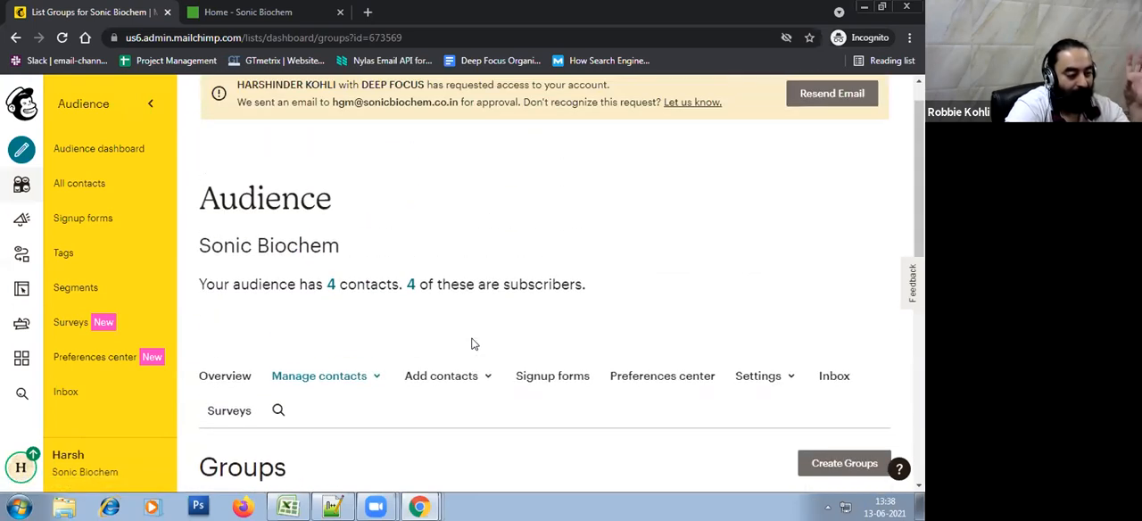
pyautogui.scroll(-2, 510, 243)
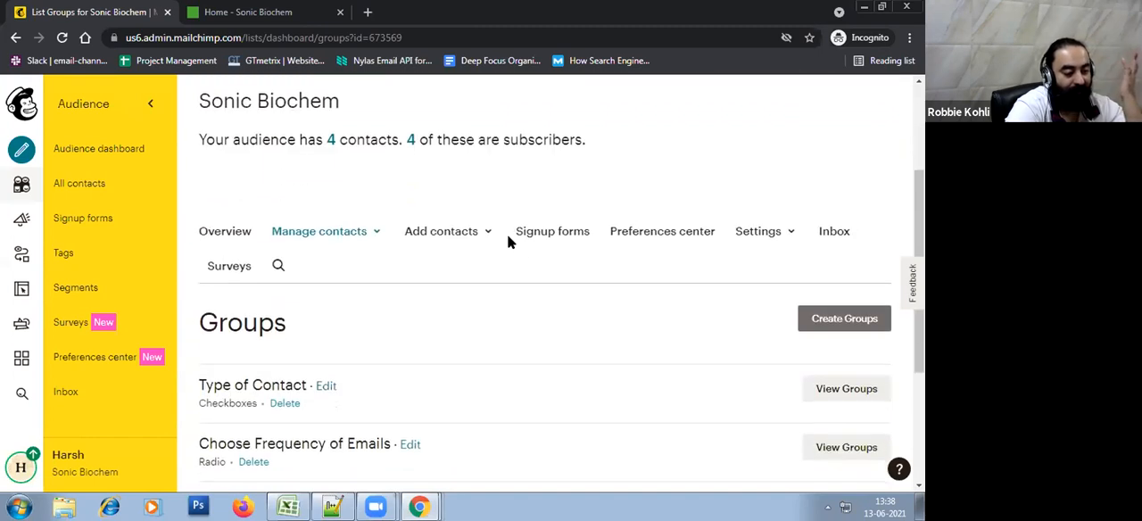
pyautogui.click(332, 237)
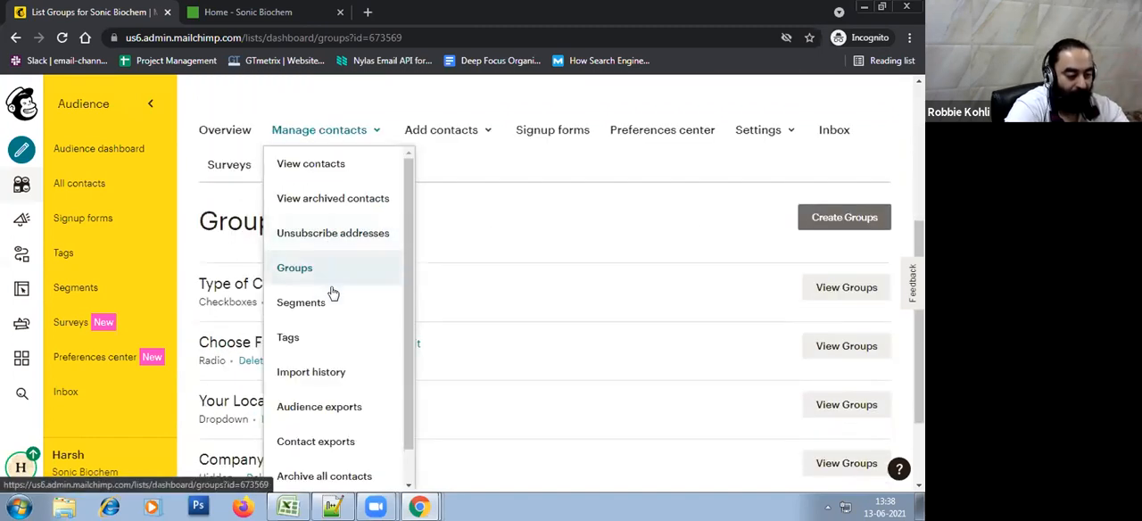
pyautogui.click(562, 168)
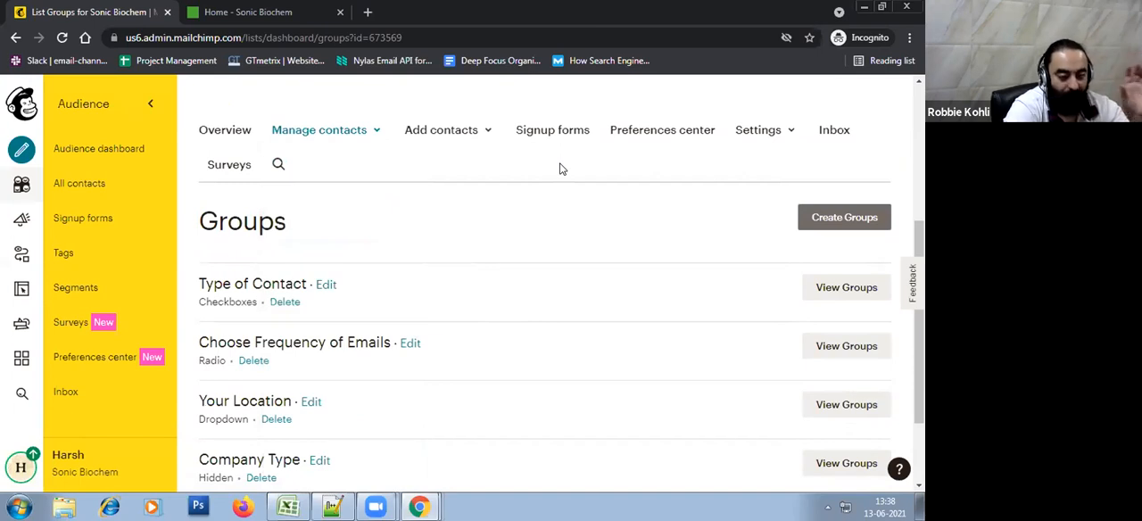
# Switch to the importing-mailchimp workbook in Excel, examine its Type of Contact column and return to the audience's groups in Chrome
pyautogui.click(287, 507)
pyautogui.click(240, 143)
pyautogui.moveTo(239, 143); pyautogui.dragTo(240, 334)
pyautogui.click(222, 129)
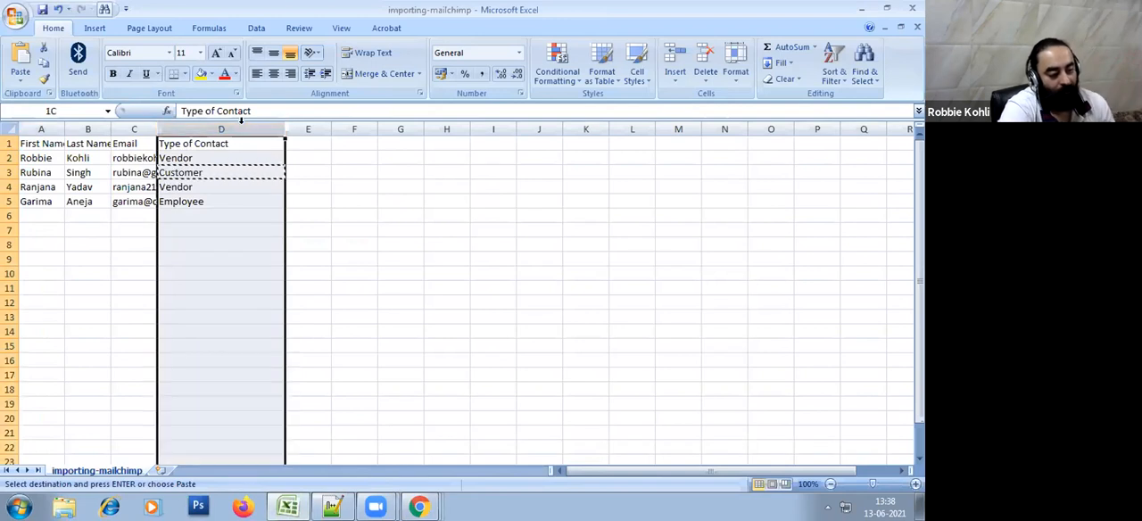
pyautogui.hotkey('alt', 'Tab')
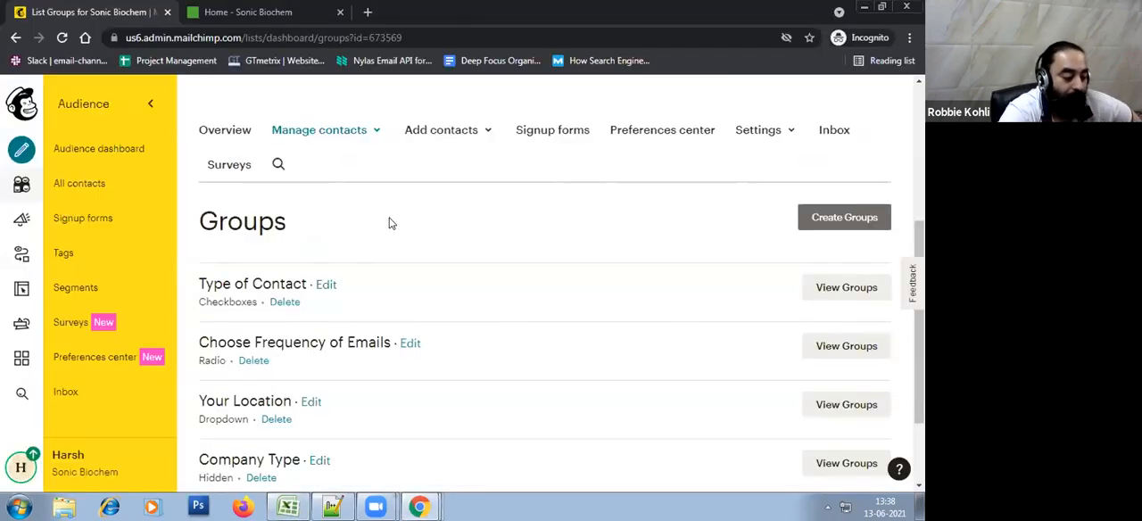
# Open the audience's signup forms and examine the domain verification notice and the audience name and campaign defaults
pyautogui.click(351, 129)
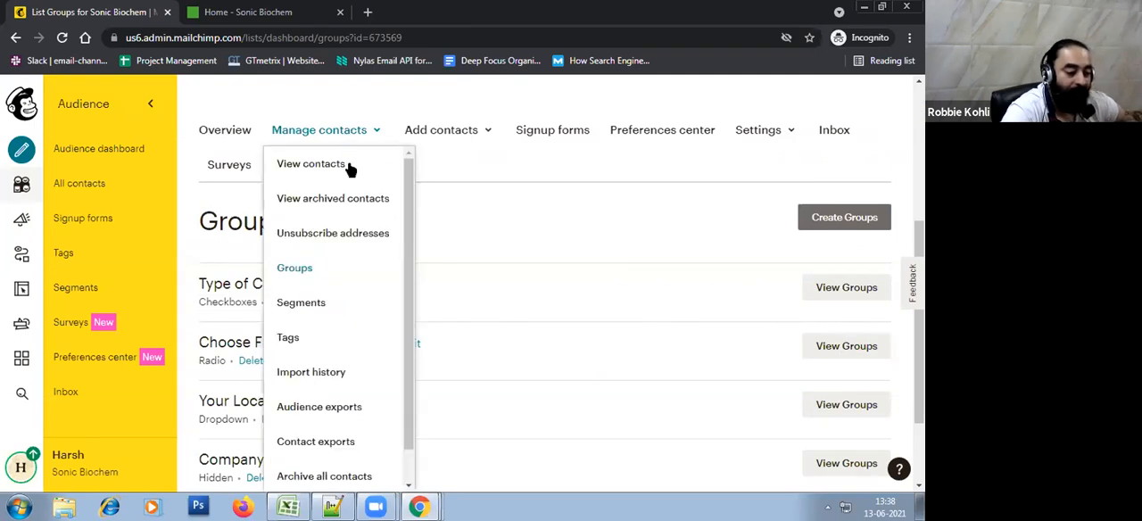
pyautogui.click(494, 197)
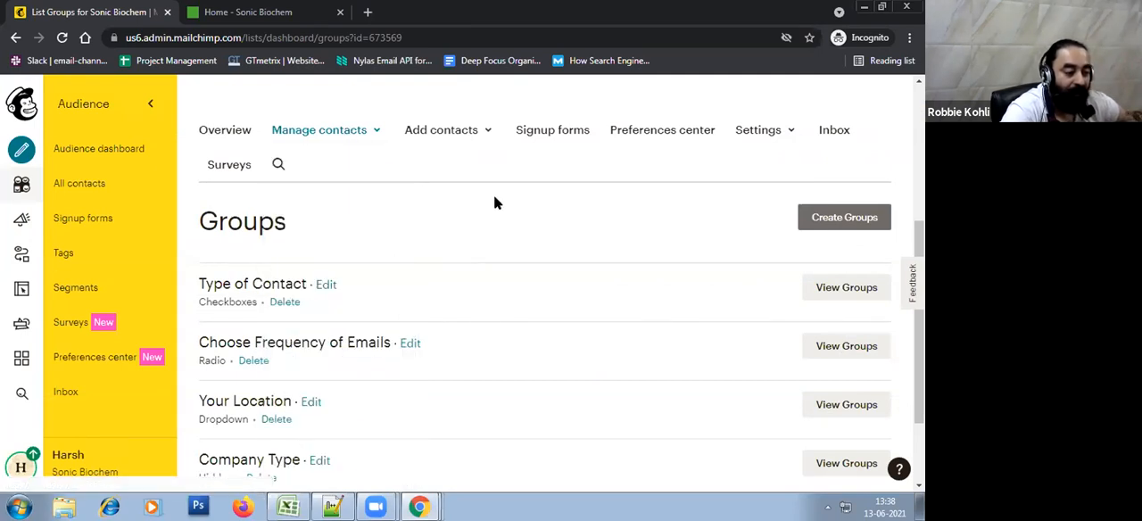
pyautogui.scroll(1, 497, 200)
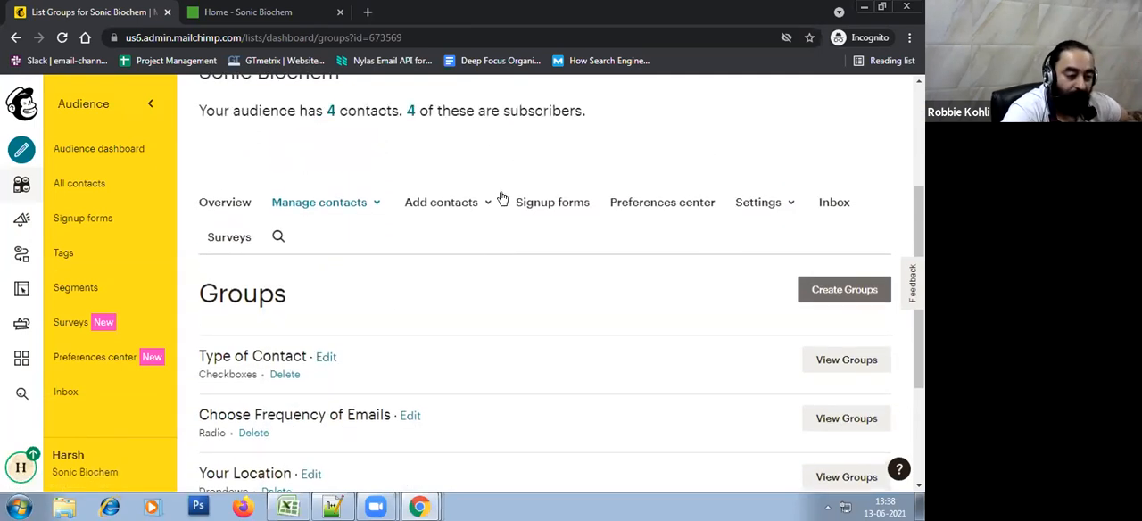
pyautogui.click(554, 204)
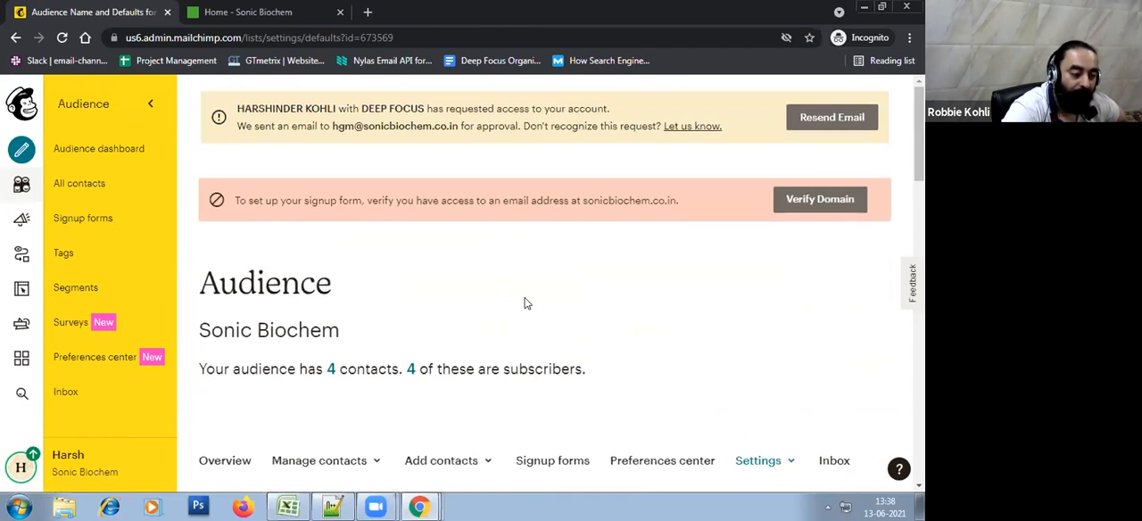
pyautogui.scroll(-8, 526, 302)
pyautogui.scroll(3, 527, 304)
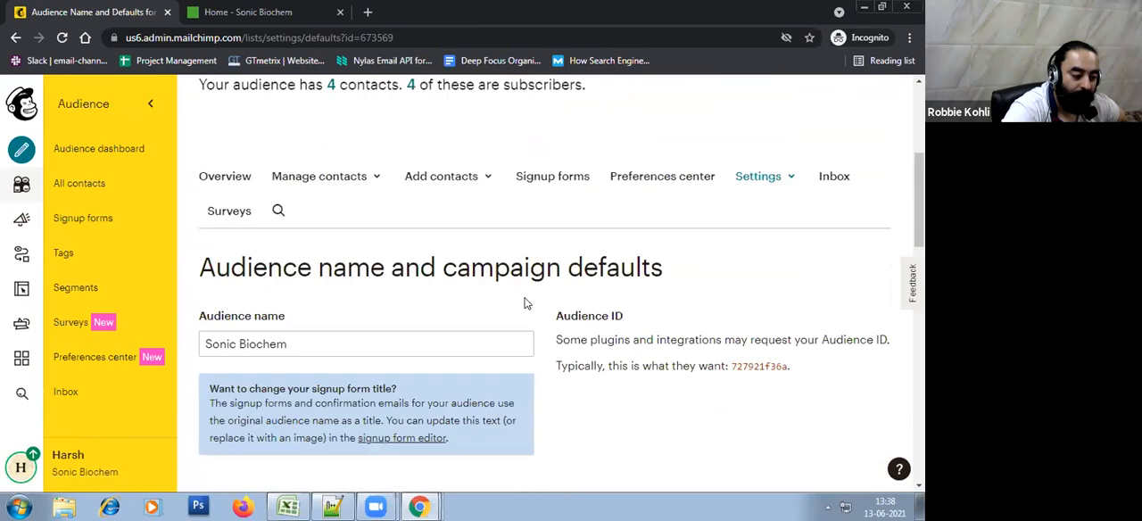
pyautogui.scroll(-10, 467, 309)
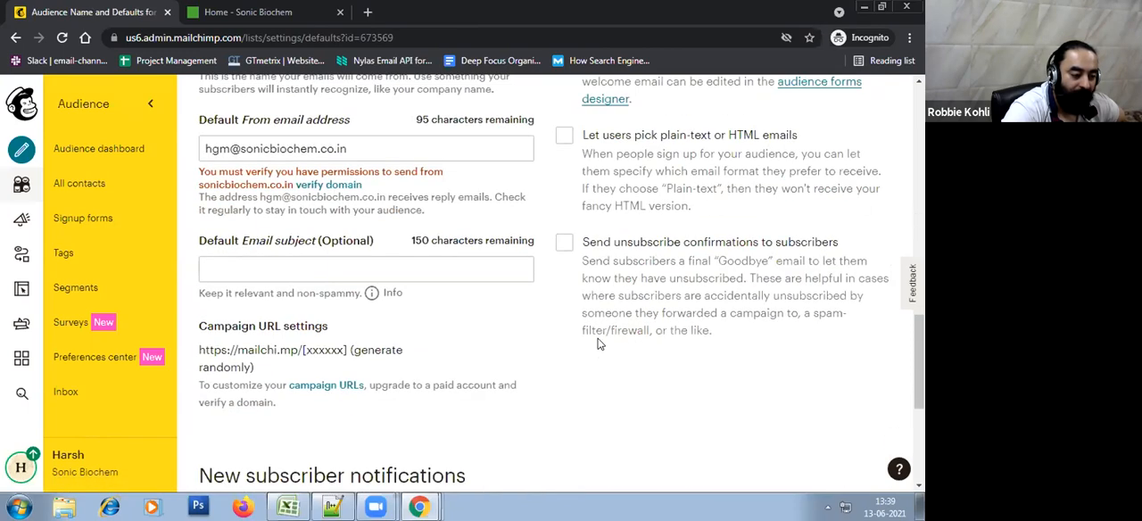
pyautogui.scroll(10, 599, 344)
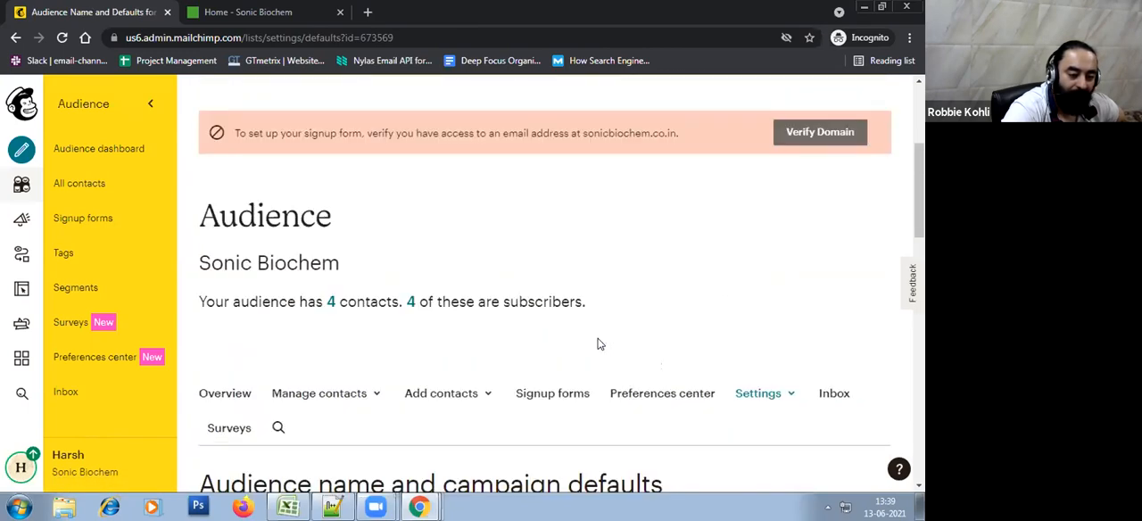
pyautogui.scroll(2, 596, 339)
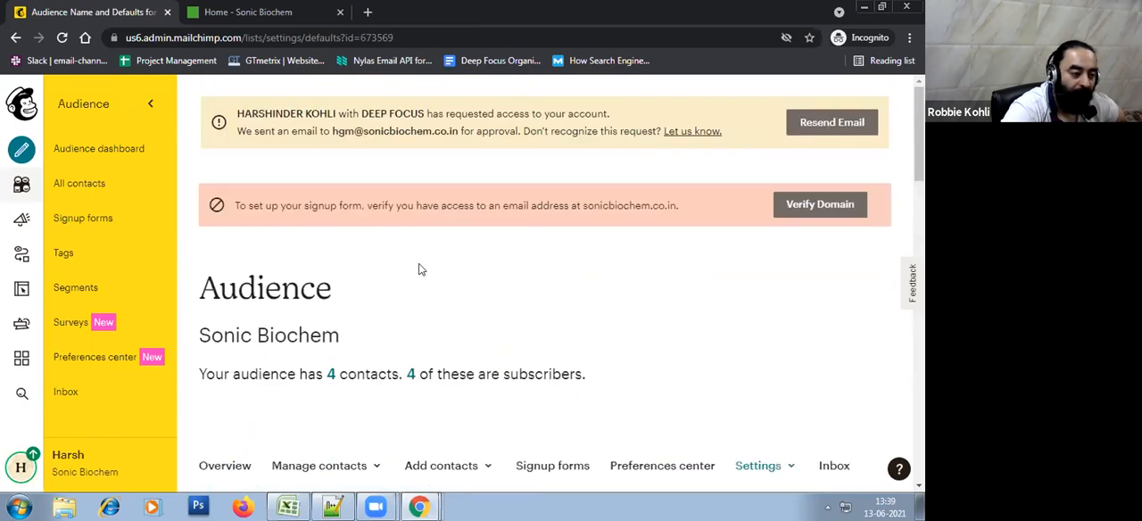
# Replace the default From email address with the Deep Focus mailbox address and save the audience and campaign defaults
pyautogui.scroll(-5, 546, 389)
pyautogui.scroll(-7, 545, 388)
pyautogui.click(350, 227)
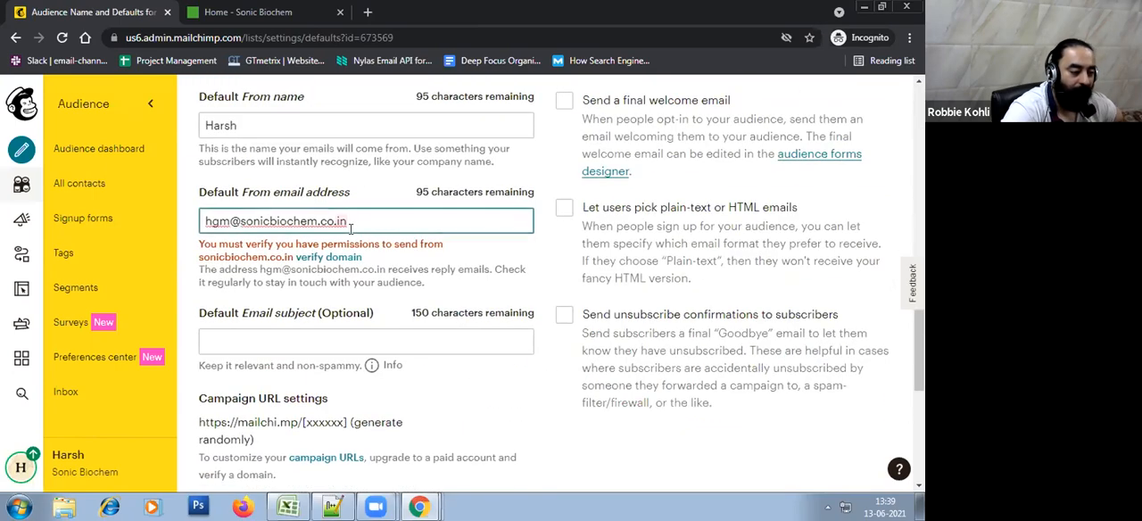
pyautogui.hotkey('ctrl', 'a')
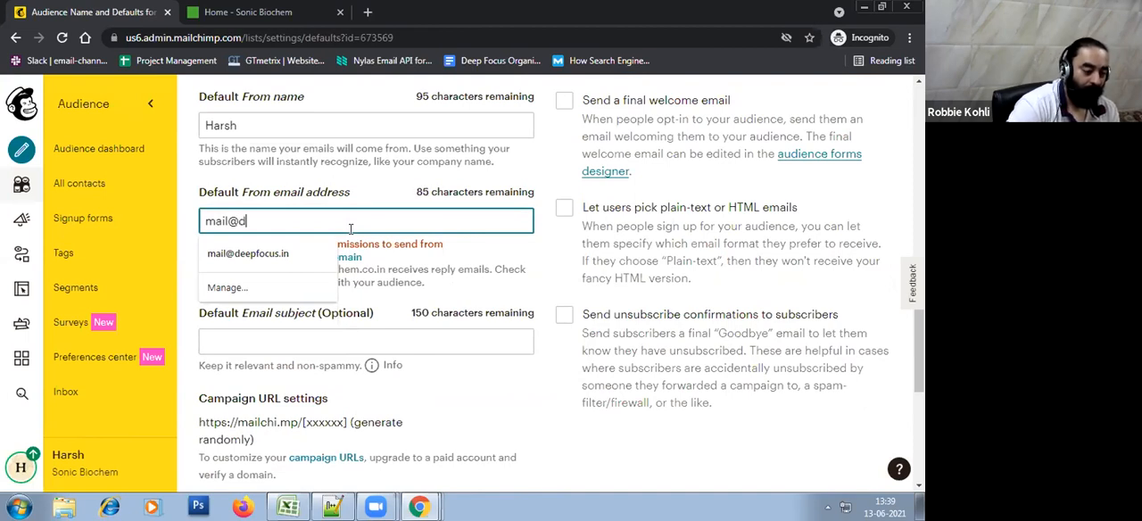
pyautogui.click(248, 254)
pyautogui.scroll(-4, 335, 359)
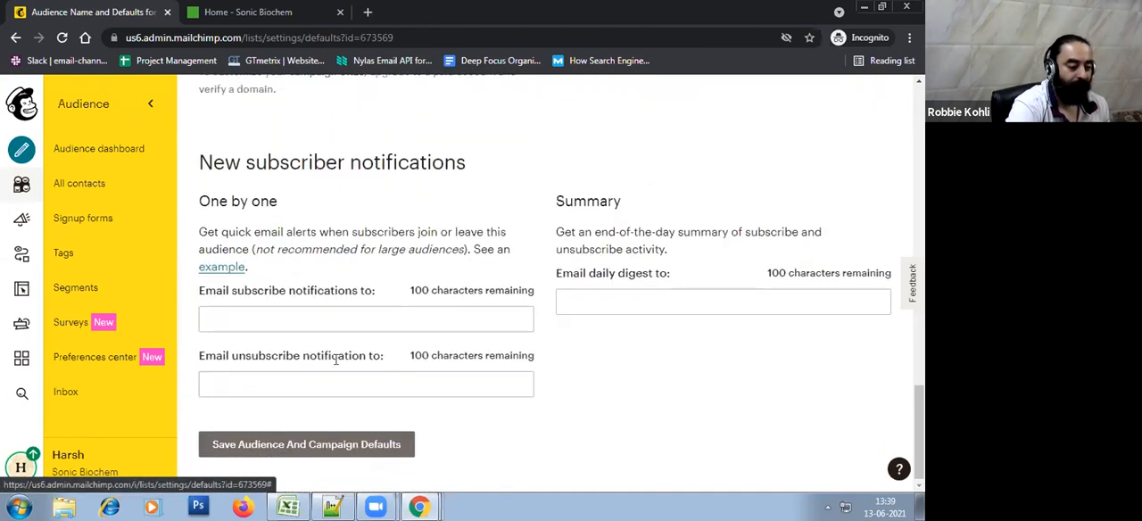
pyautogui.click(306, 444)
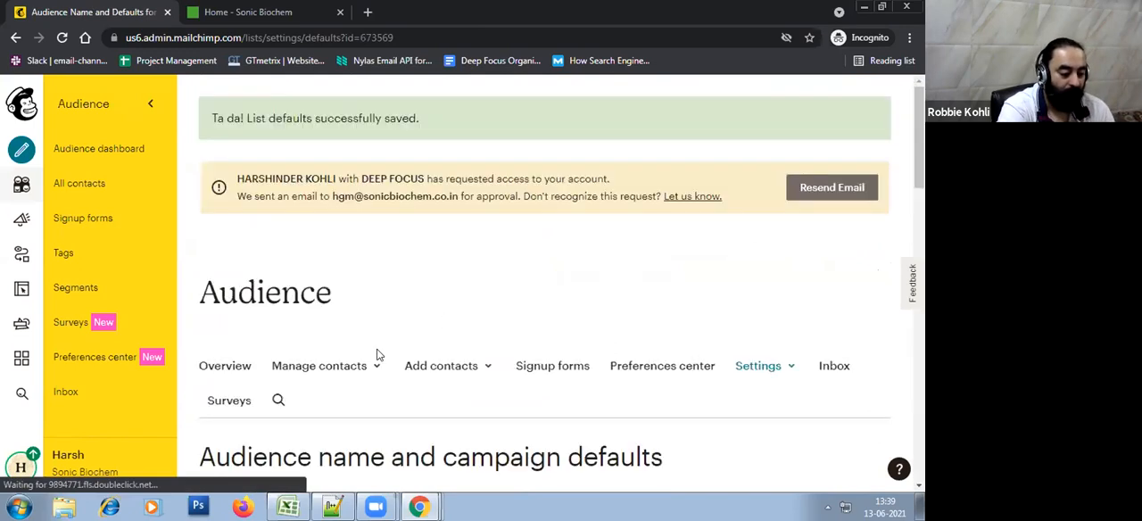
pyautogui.scroll(-5, 382, 344)
pyautogui.scroll(-5, 453, 354)
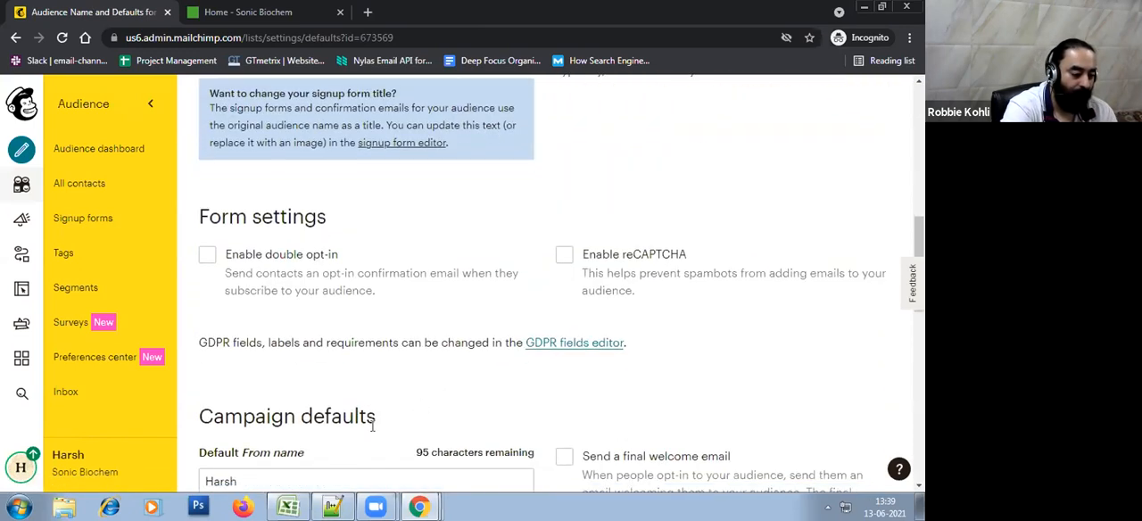
# Switch to Notepad++ and add the lines Domain Verification and Email Setup below the sonicbiochem.co.in domain
pyautogui.click(332, 506)
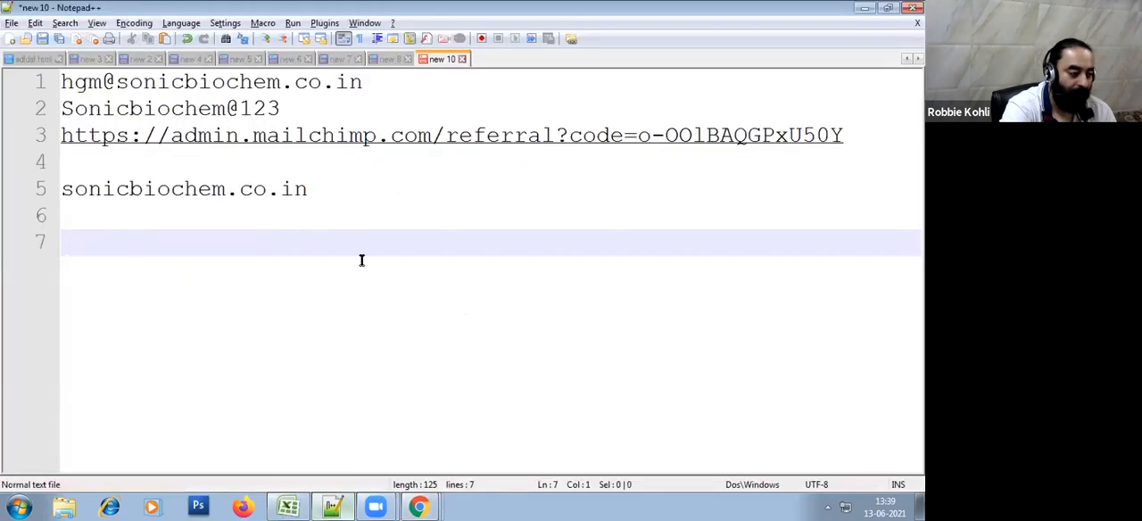
pyautogui.click(349, 206)
pyautogui.write('Dom')
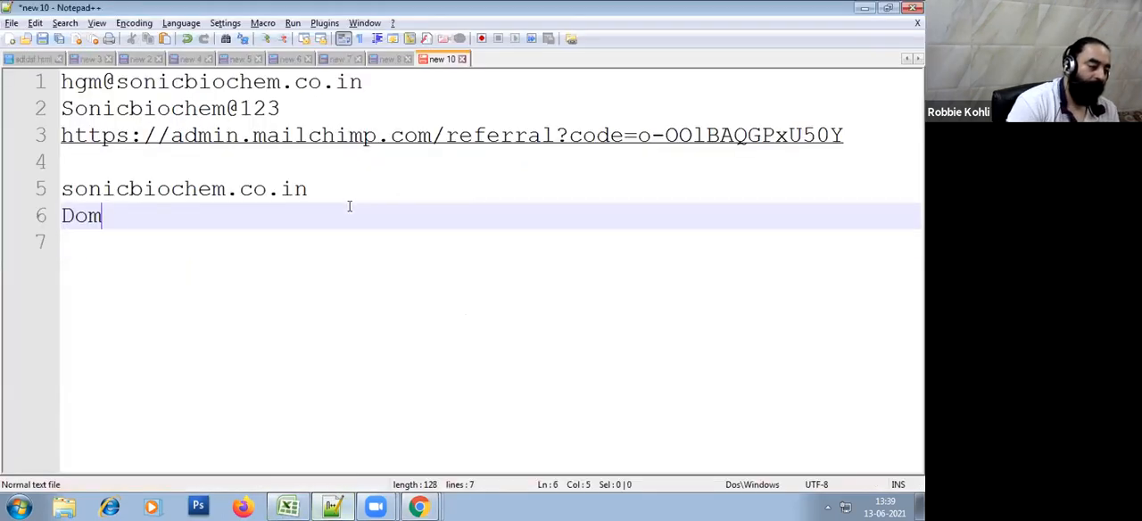
pyautogui.write('ain Verific')
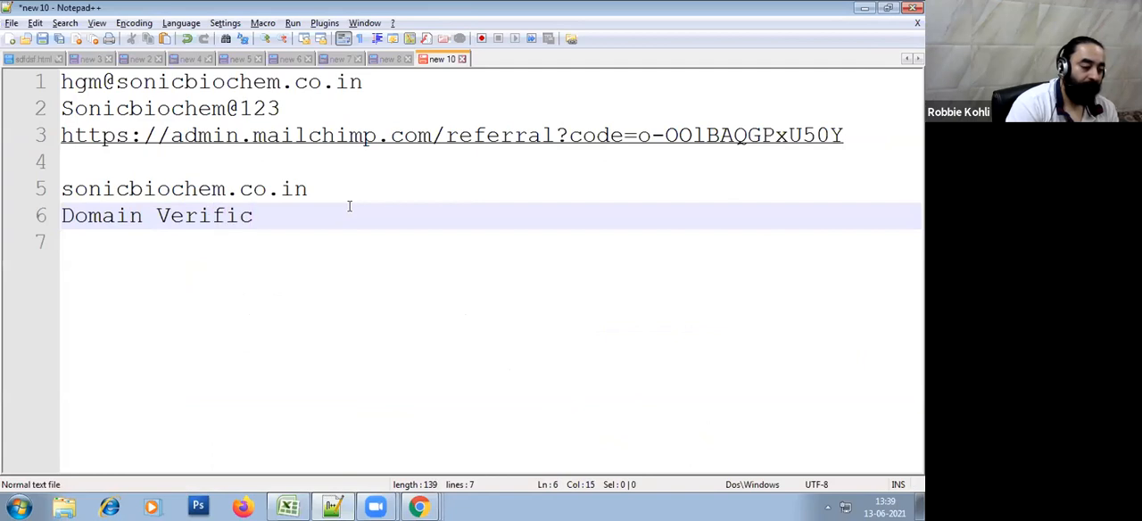
pyautogui.write('ation')
pyautogui.press('Return')
pyautogui.write('Em')
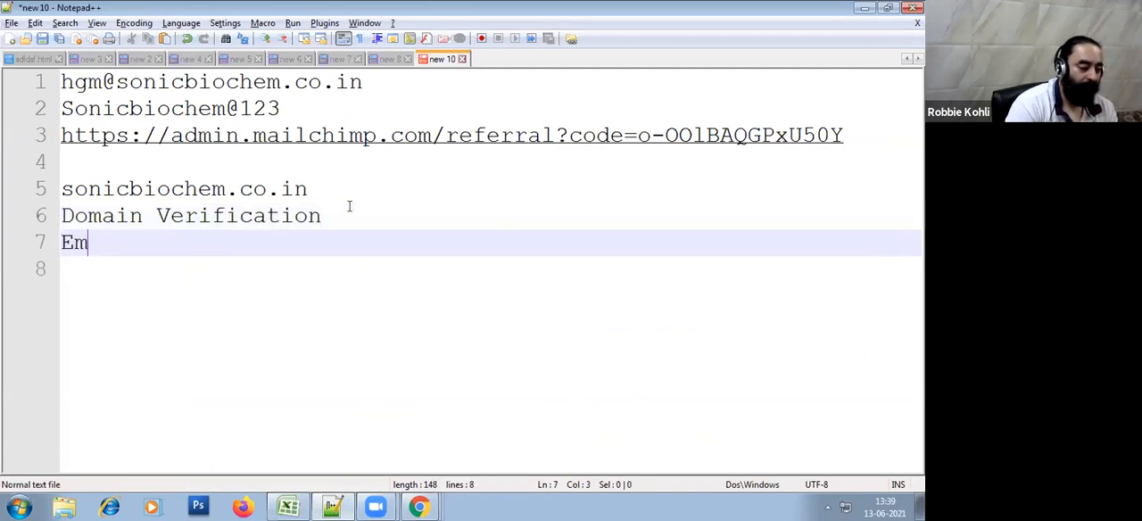
pyautogui.write('ail Setup')
pyautogui.press('Return')
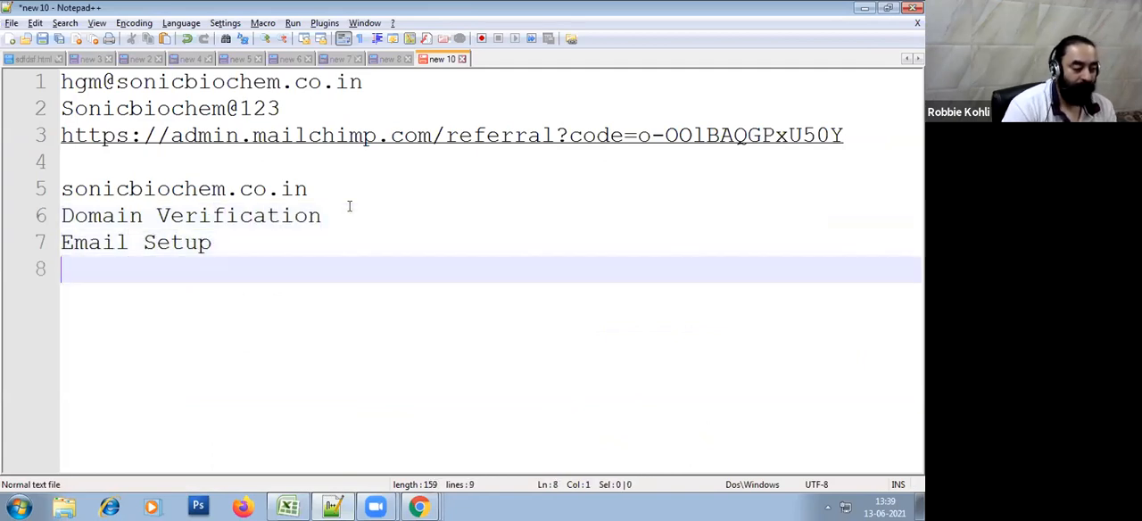
# Switch back to Mailchimp in Chrome and open the Form builder for the Sonic Biochem audience's signup form
pyautogui.hotkey('alt', 'Tab')
pyautogui.scroll(10, 510, 305)
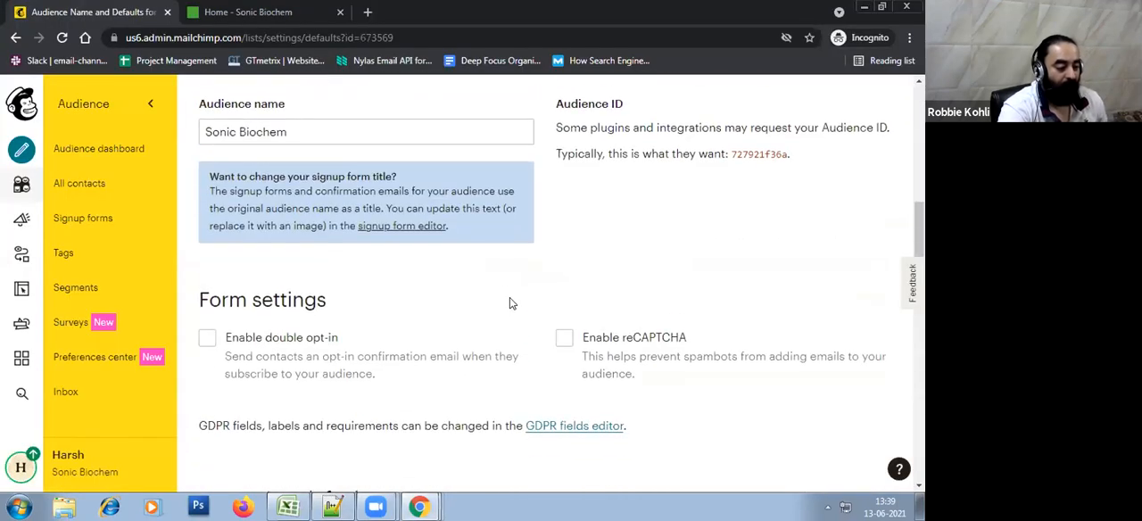
pyautogui.click(546, 327)
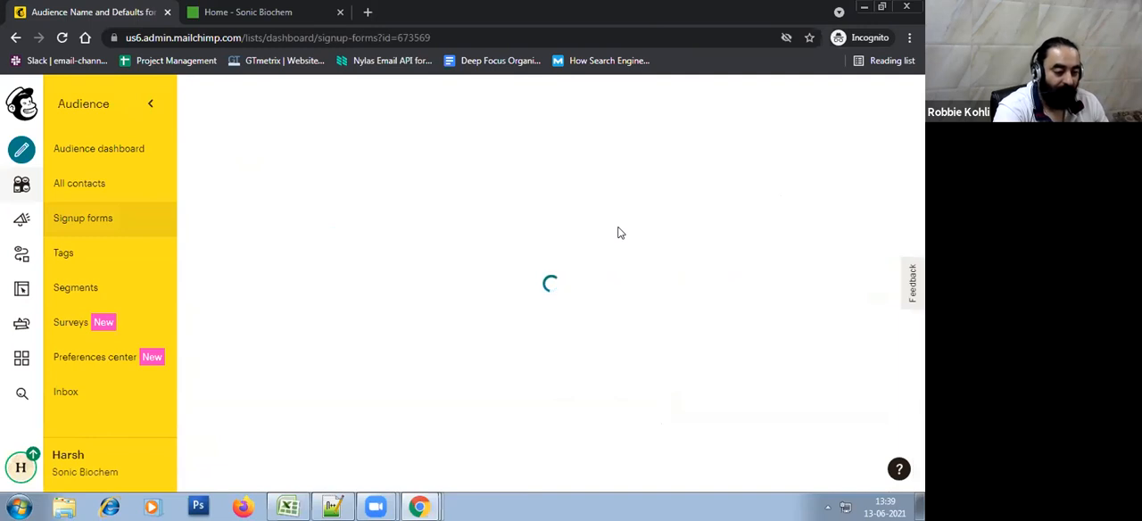
pyautogui.scroll(-5, 620, 233)
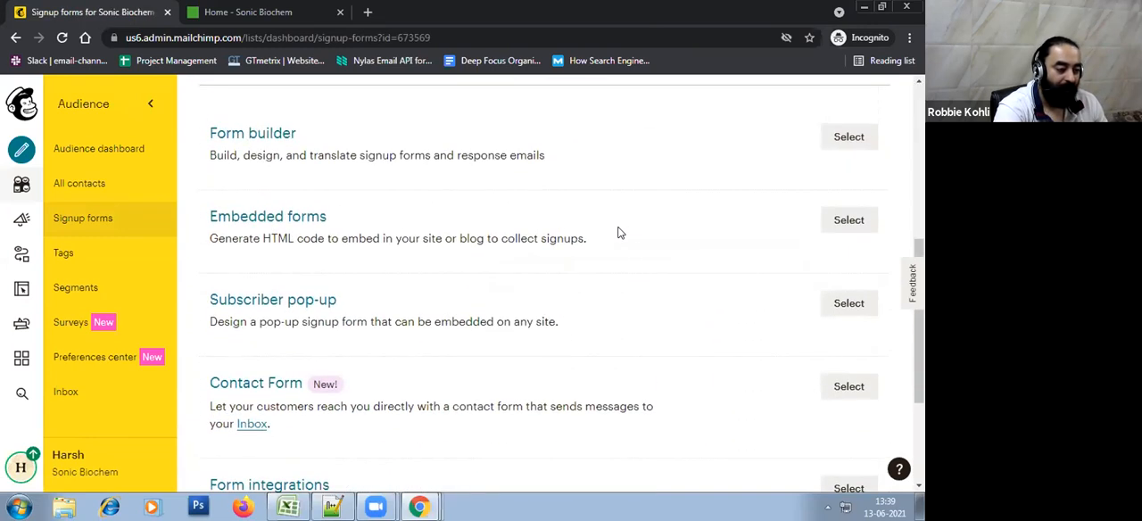
pyautogui.click(843, 147)
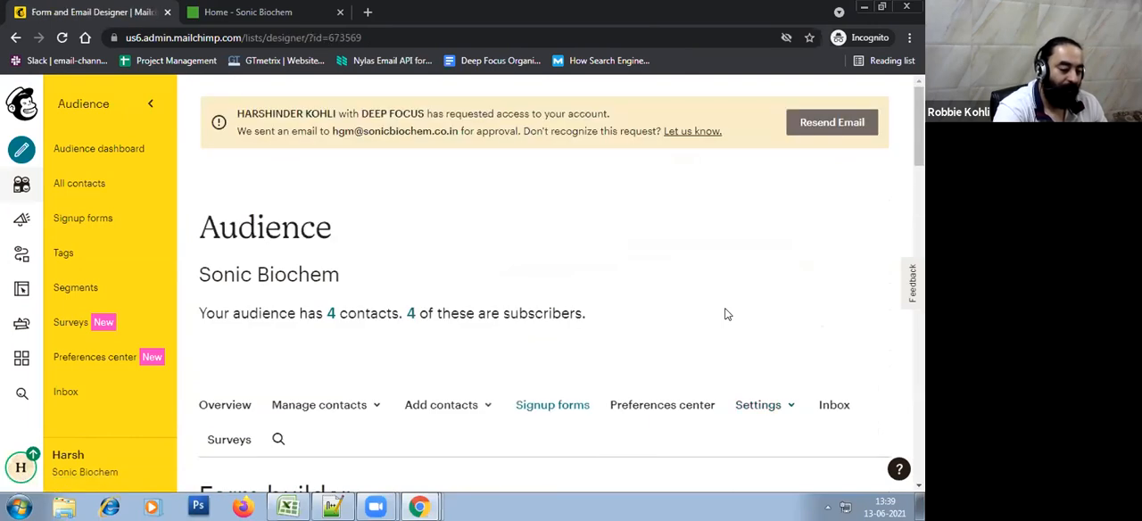
pyautogui.scroll(-3, 727, 314)
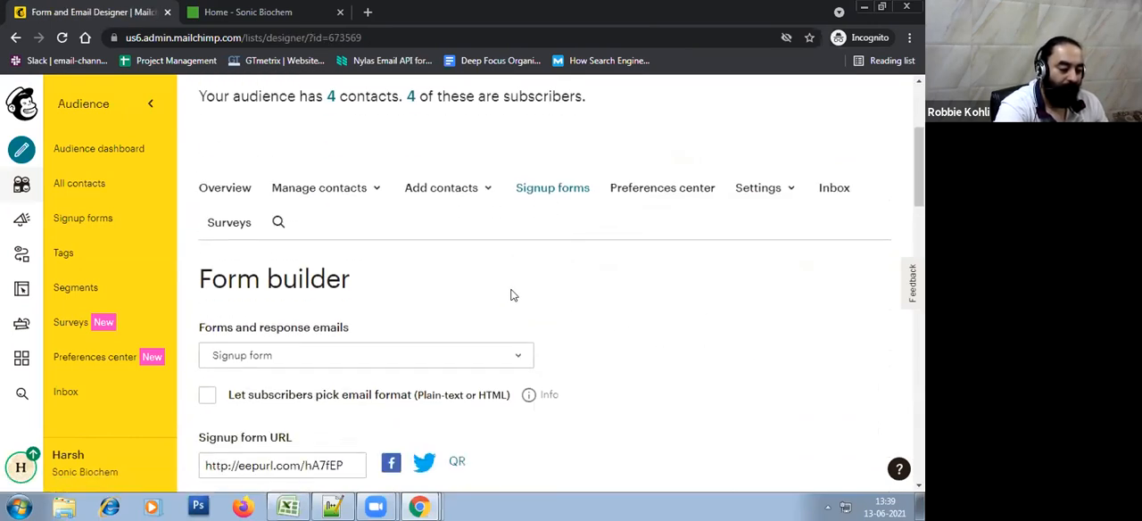
pyautogui.scroll(-2, 509, 294)
# Copy the signup form URL from the Form builder and open it in a new browser tab
pyautogui.click(339, 320)
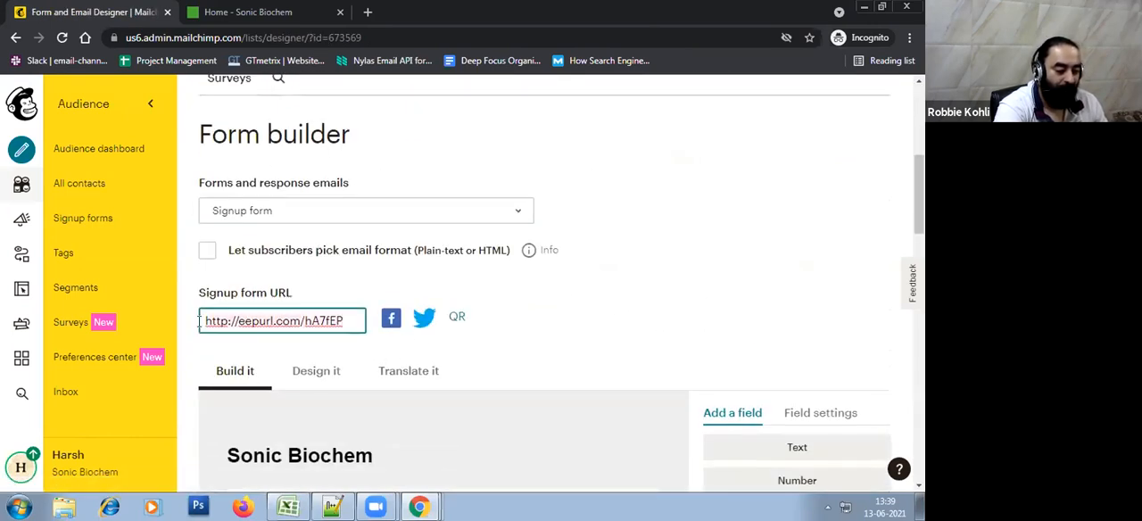
pyautogui.rightClick(257, 320)
pyautogui.click(323, 147)
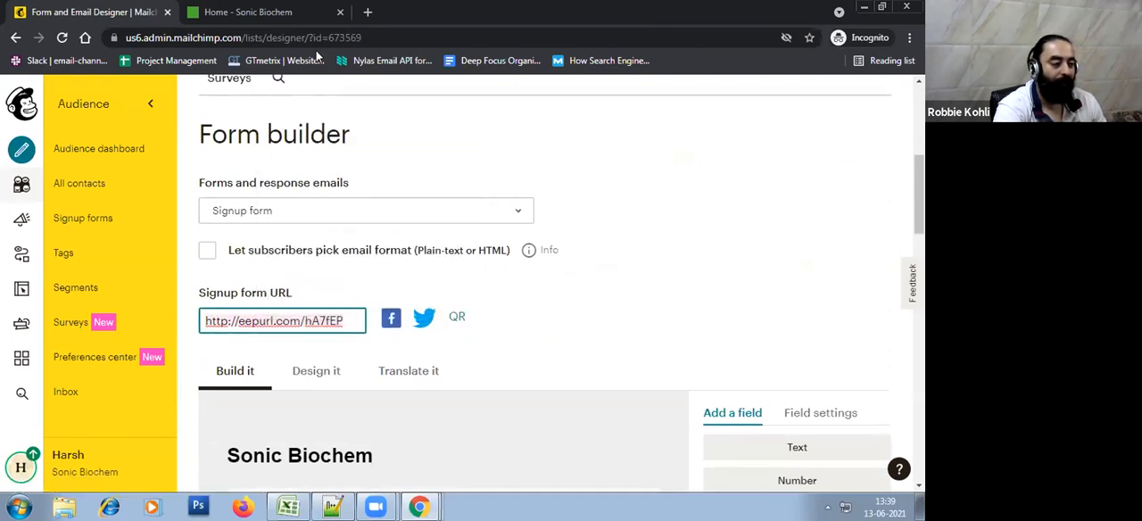
pyautogui.click(287, 11)
pyautogui.scroll(3, 619, 233)
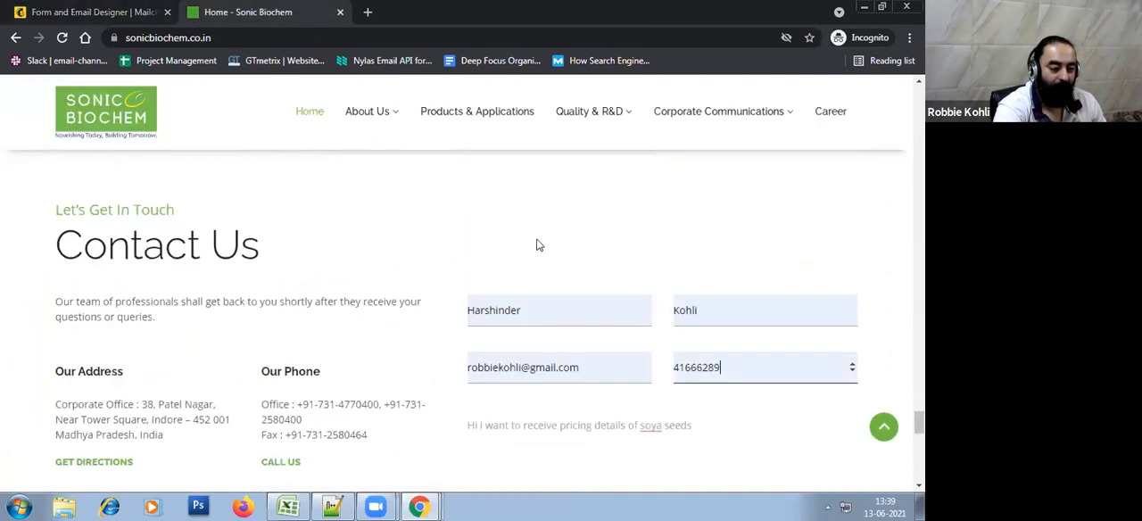
pyautogui.click(367, 12)
pyautogui.rightClick(366, 33)
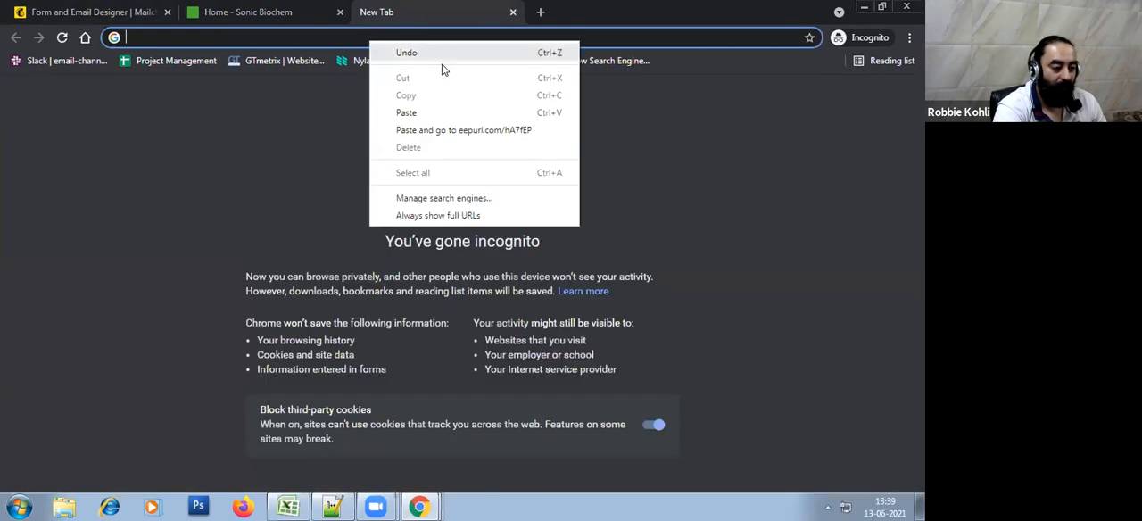
pyautogui.click(476, 128)
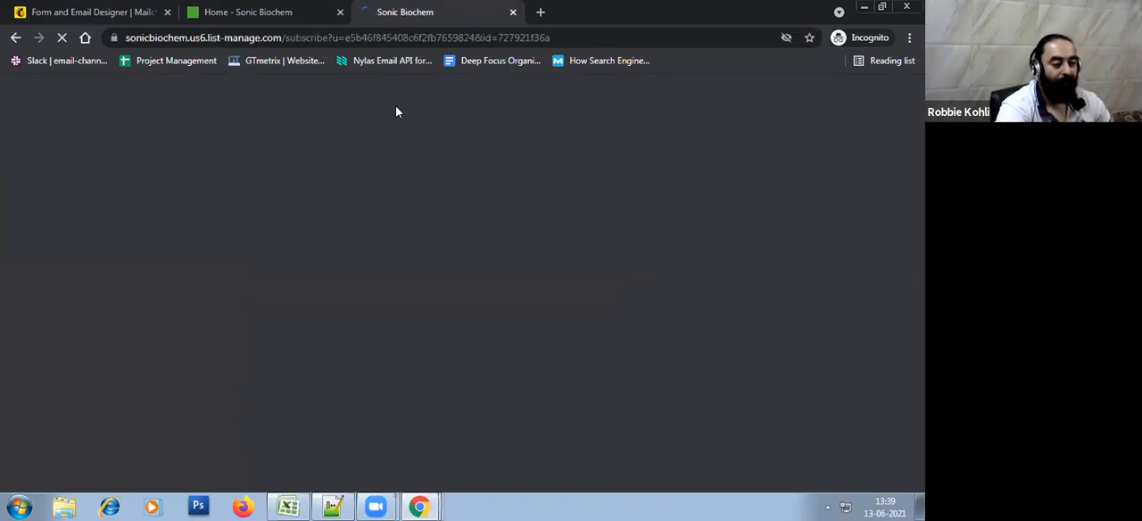
# Review the hosted signup form's fields and fill in the email address, first name and last name from the saved contact details
pyautogui.scroll(-5, 395, 111)
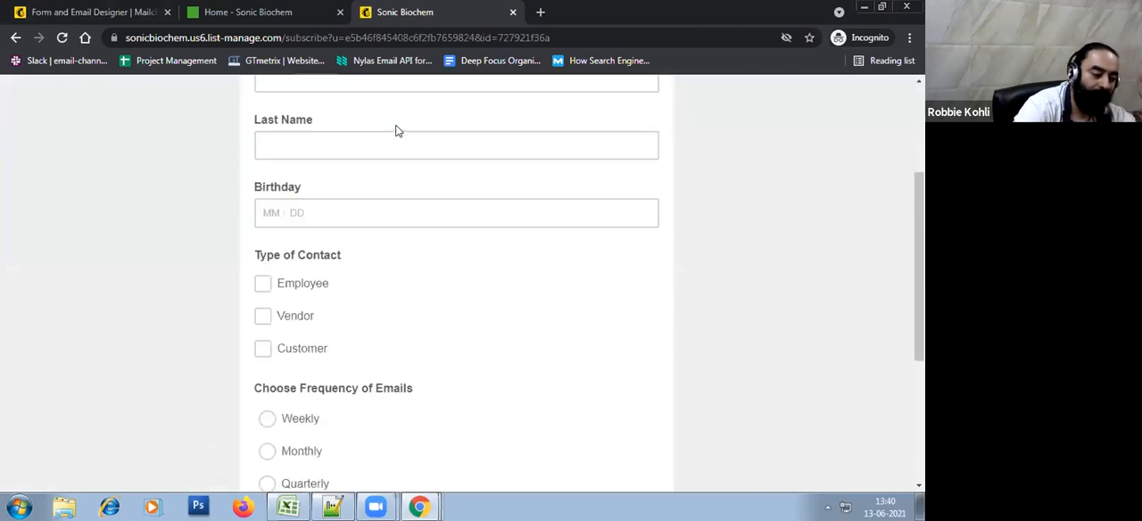
pyautogui.scroll(3, 444, 322)
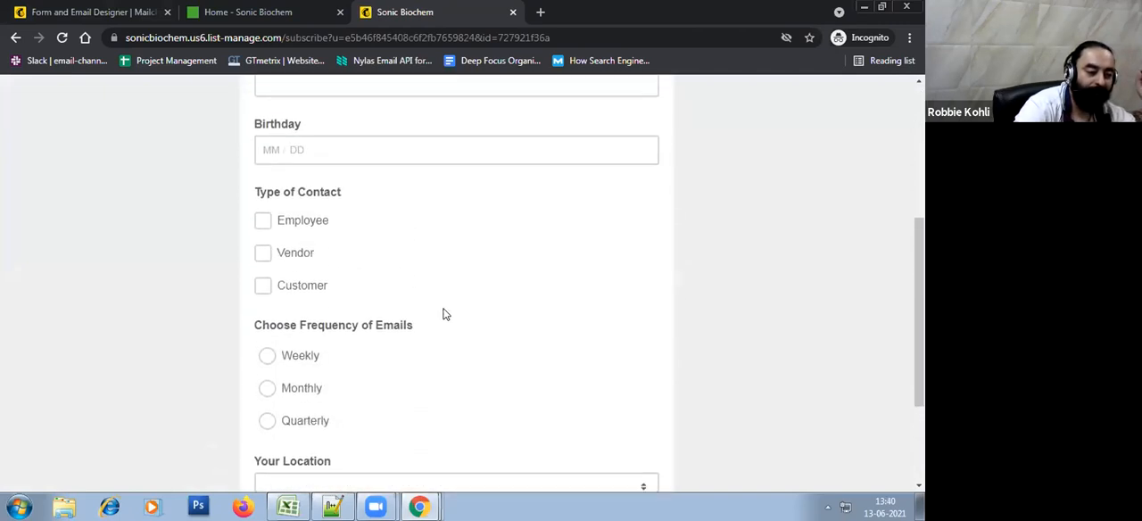
pyautogui.scroll(-4, 444, 314)
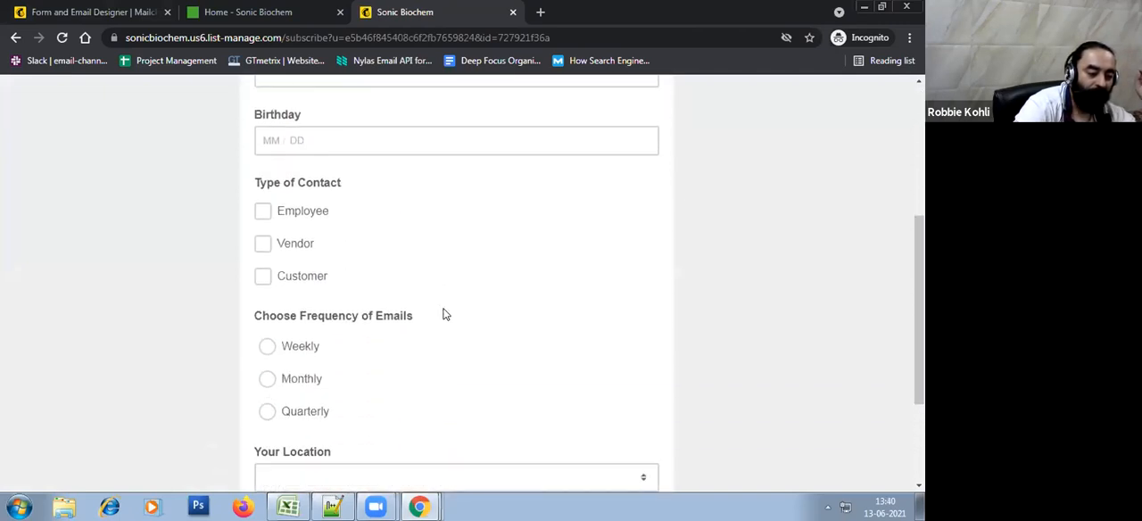
pyautogui.scroll(5, 444, 314)
pyautogui.click(313, 229)
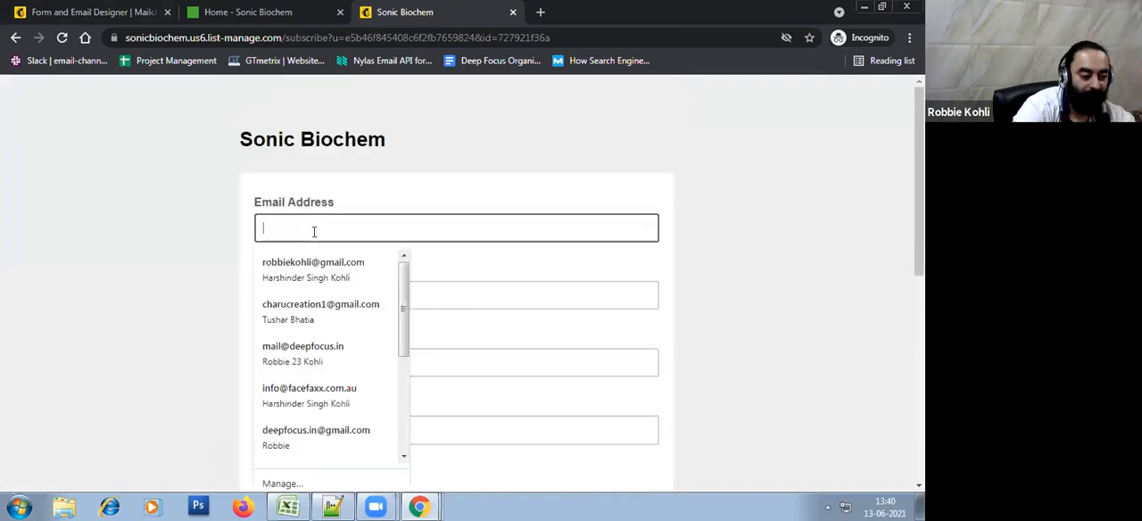
pyautogui.click(326, 279)
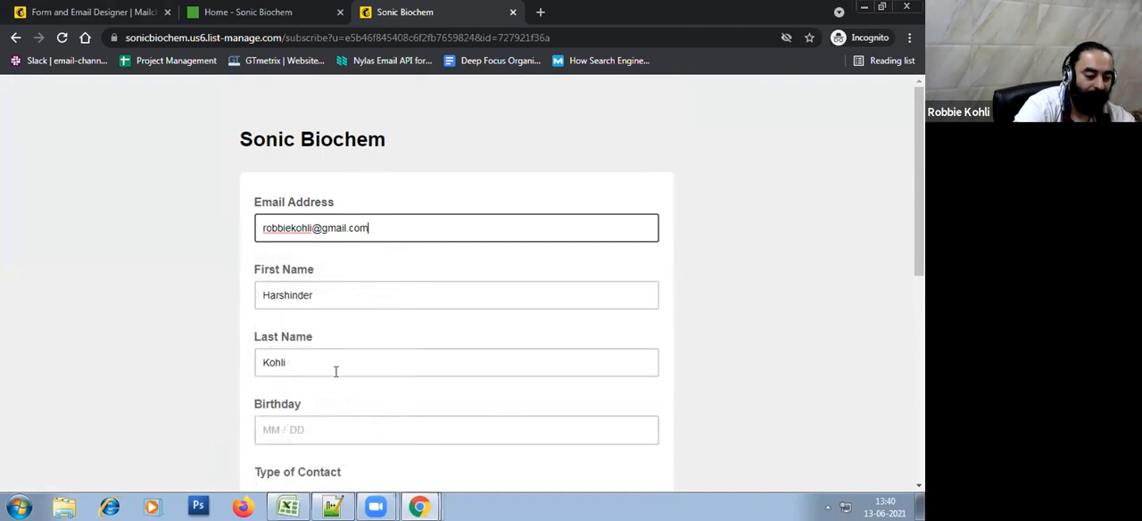
# Try different combinations of the Type of Contact options and leave Employee, Vendor and Customer all selected
pyautogui.scroll(-2, 335, 374)
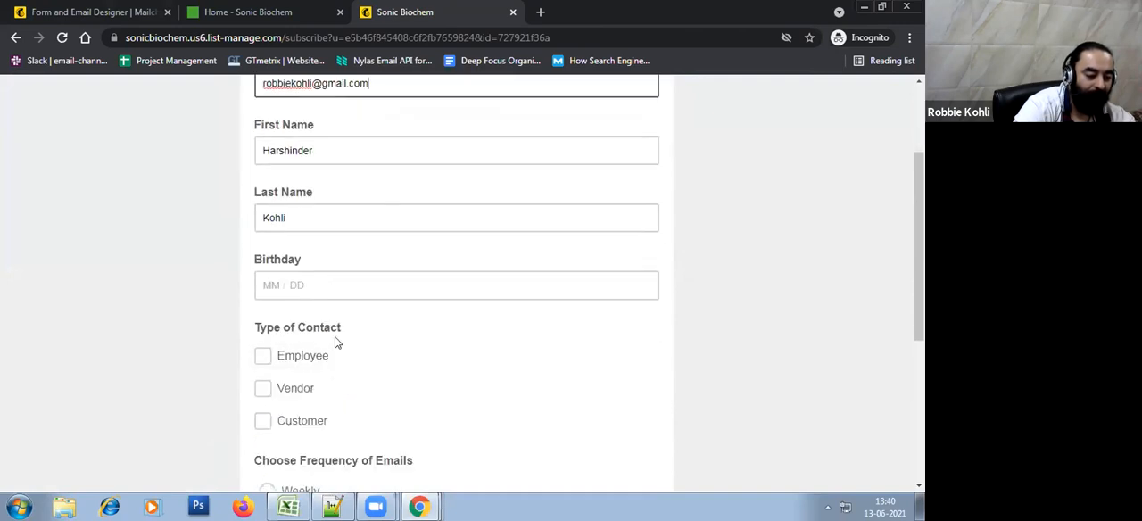
pyautogui.scroll(-3, 335, 341)
pyautogui.scroll(-1, 335, 343)
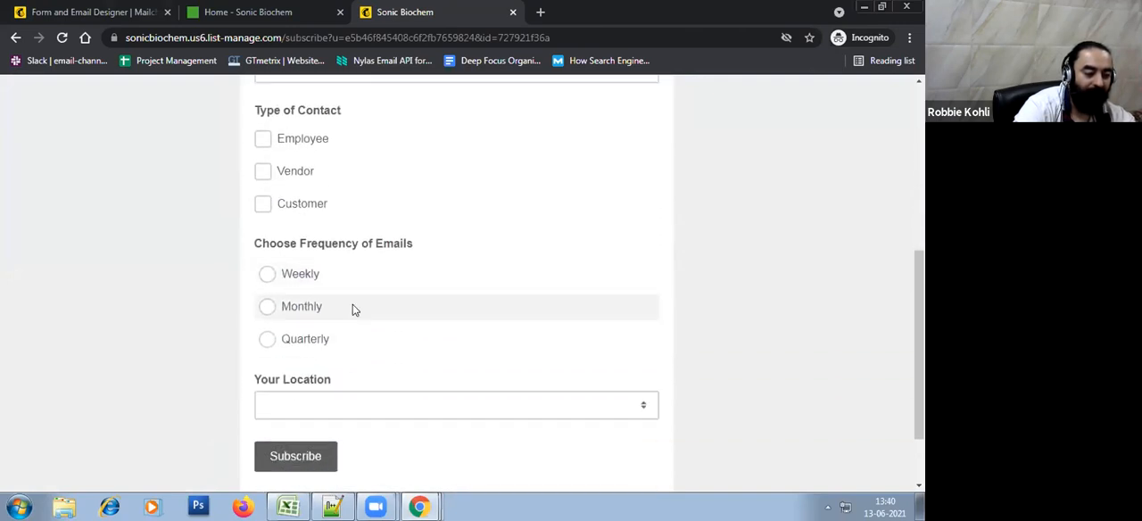
pyautogui.click(264, 143)
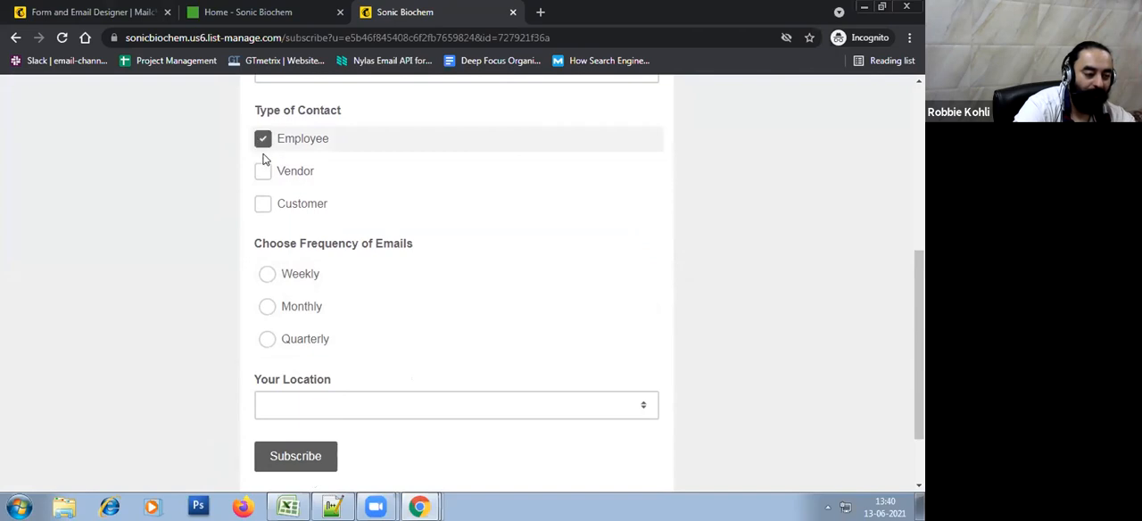
pyautogui.click(265, 173)
pyautogui.click(266, 206)
pyautogui.click(264, 142)
pyautogui.click(263, 173)
pyautogui.click(261, 204)
pyautogui.click(263, 176)
pyautogui.click(263, 140)
pyautogui.click(264, 172)
pyautogui.click(266, 140)
pyautogui.click(264, 141)
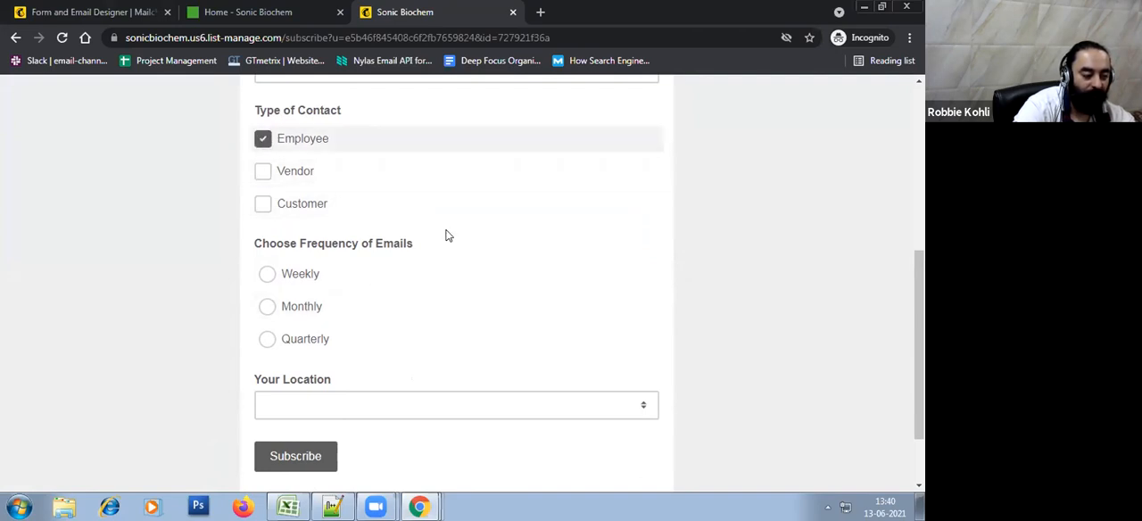
pyautogui.click(264, 174)
pyautogui.click(263, 205)
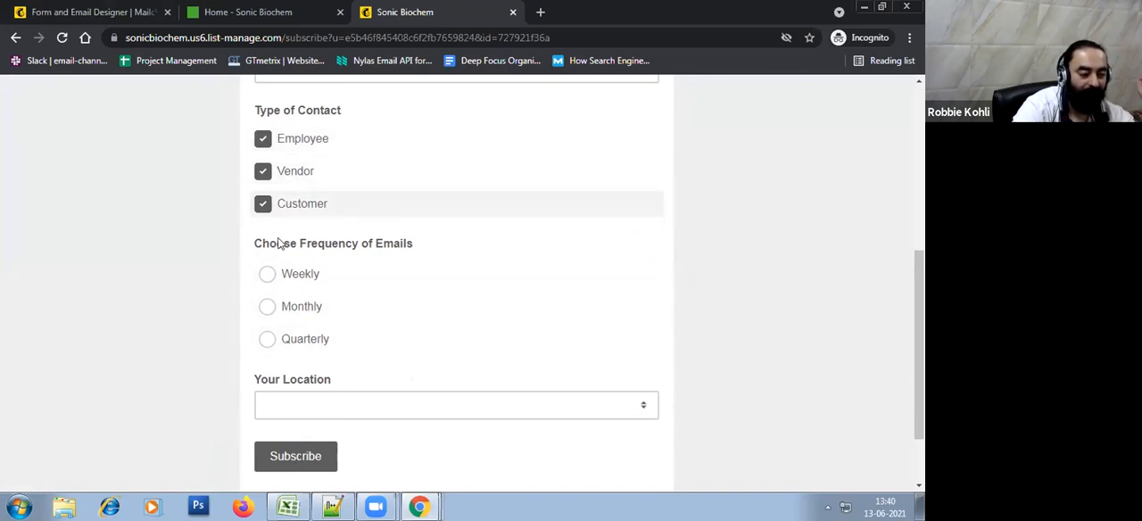
# Try Weekly, Monthly and Quarterly under Choose Frequency of Emails and leave Quarterly selected, keeping Employee ticked under Type of Contact
pyautogui.scroll(1, 752, 362)
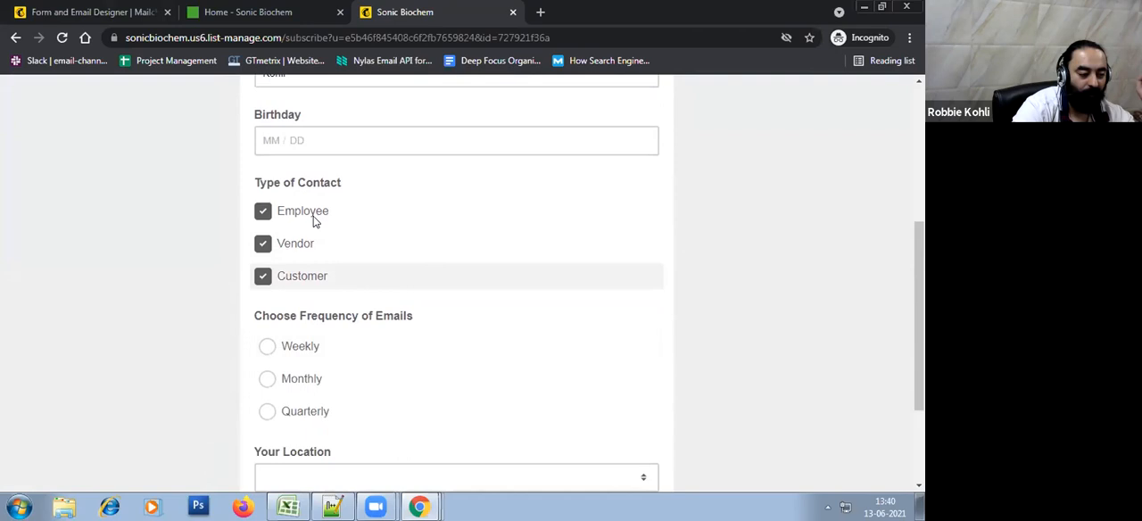
pyautogui.scroll(-2, 261, 248)
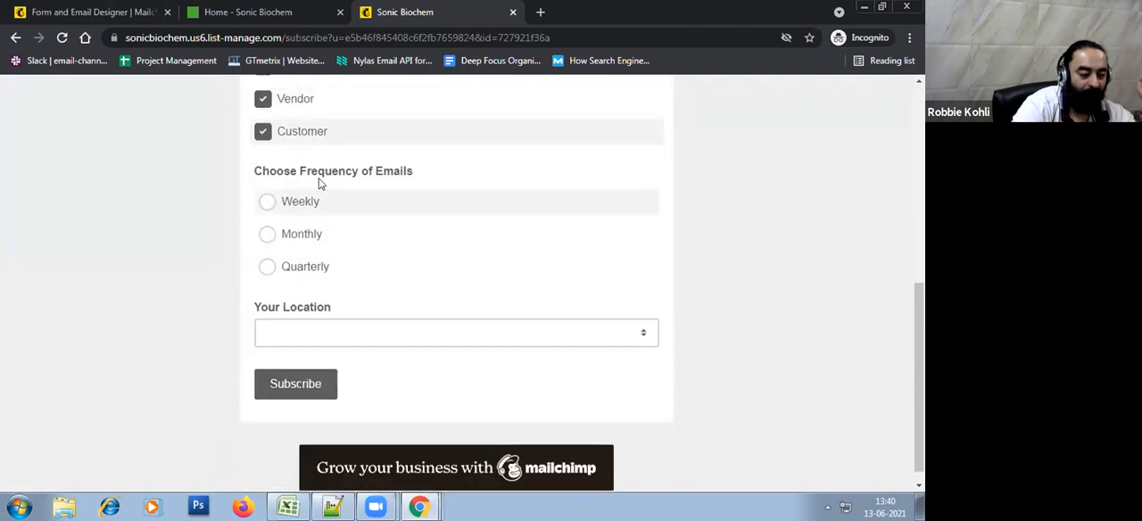
pyautogui.click(263, 210)
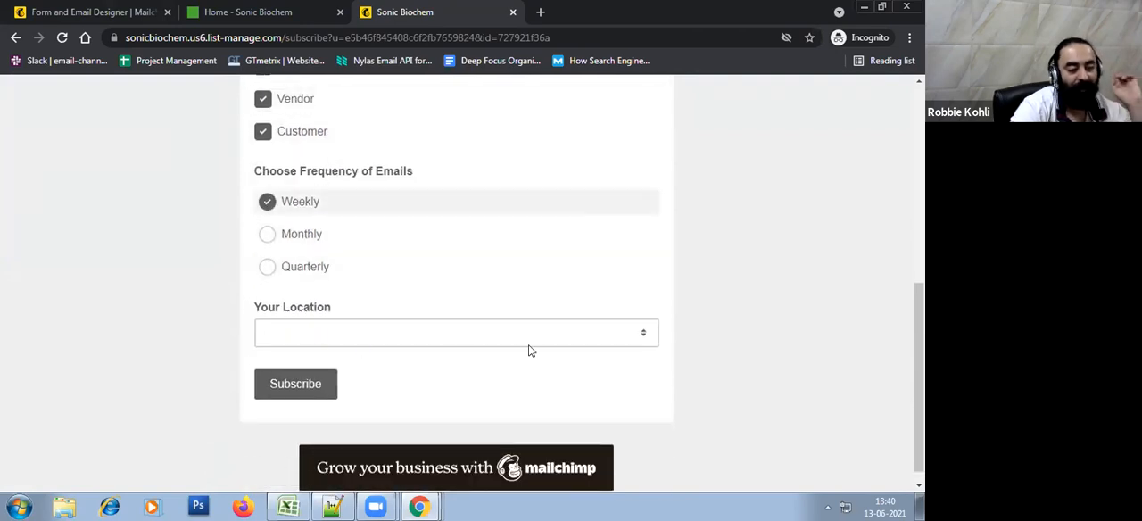
pyautogui.click(283, 238)
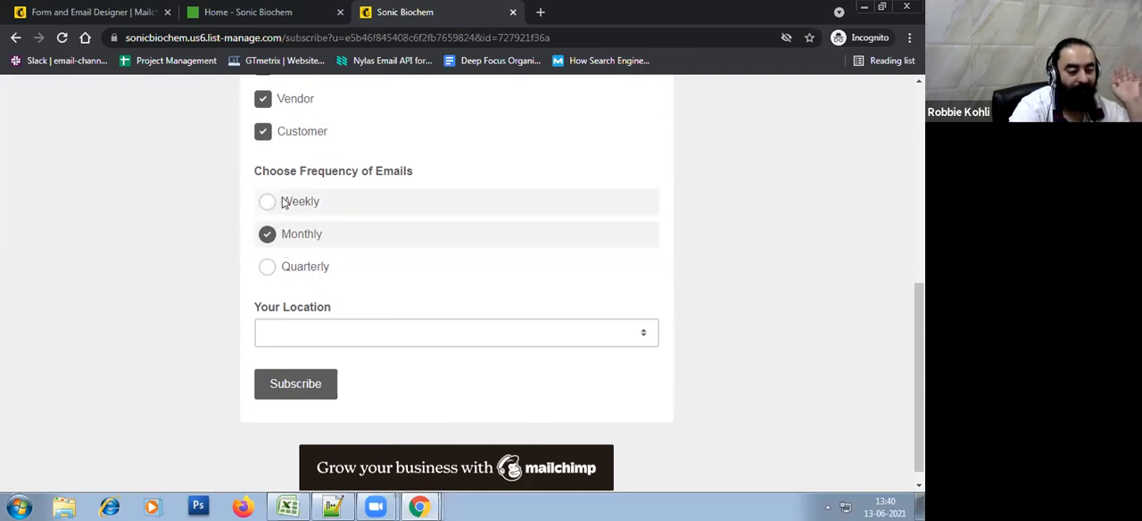
pyautogui.click(309, 266)
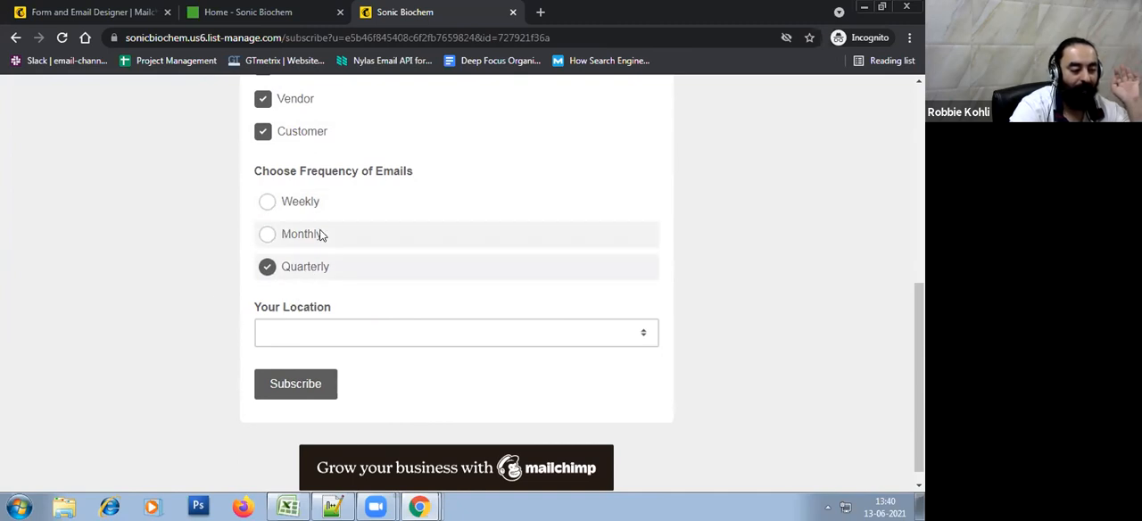
pyautogui.scroll(2, 322, 239)
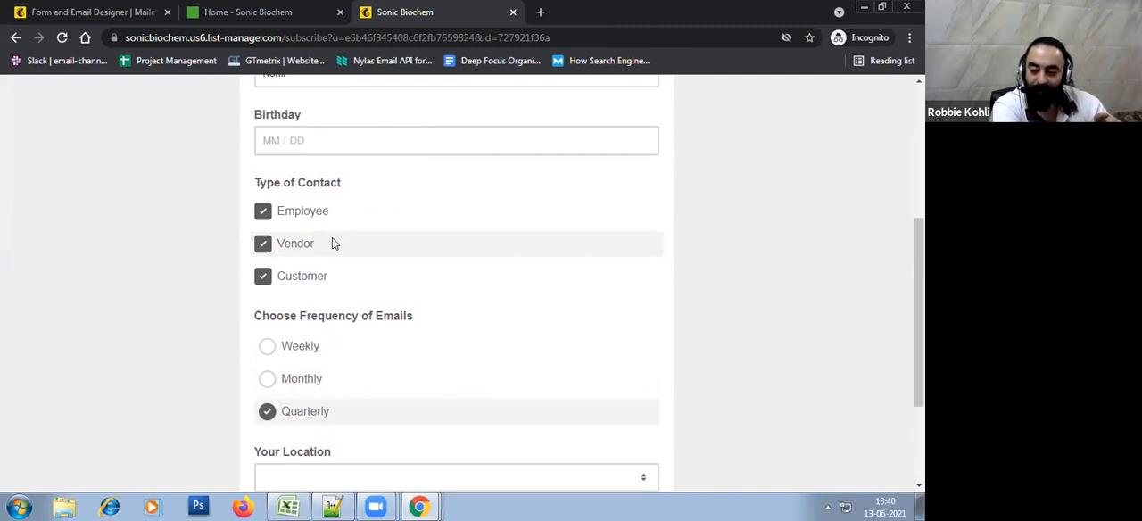
pyautogui.click(319, 350)
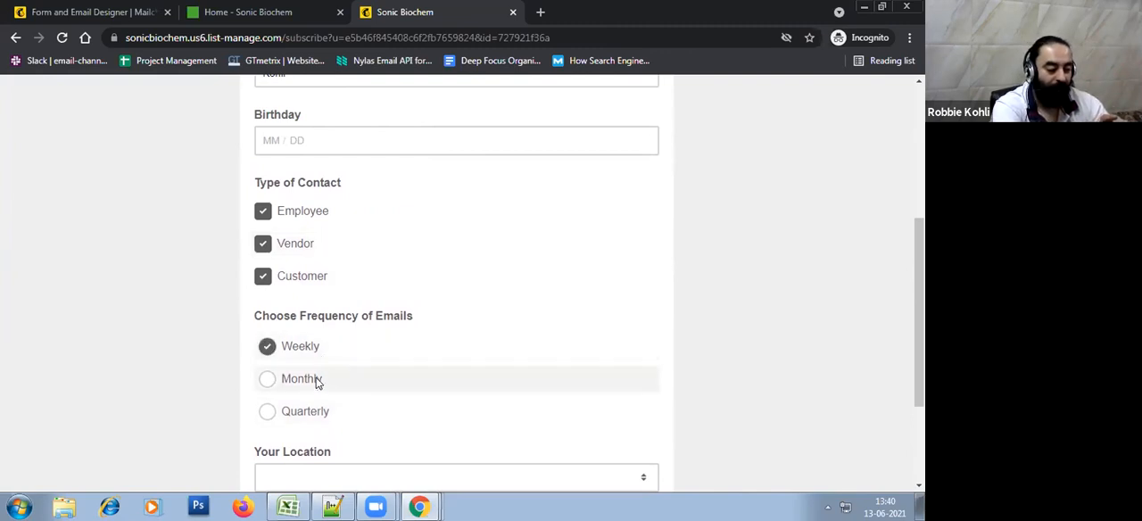
pyautogui.click(317, 382)
pyautogui.click(312, 353)
pyautogui.click(319, 411)
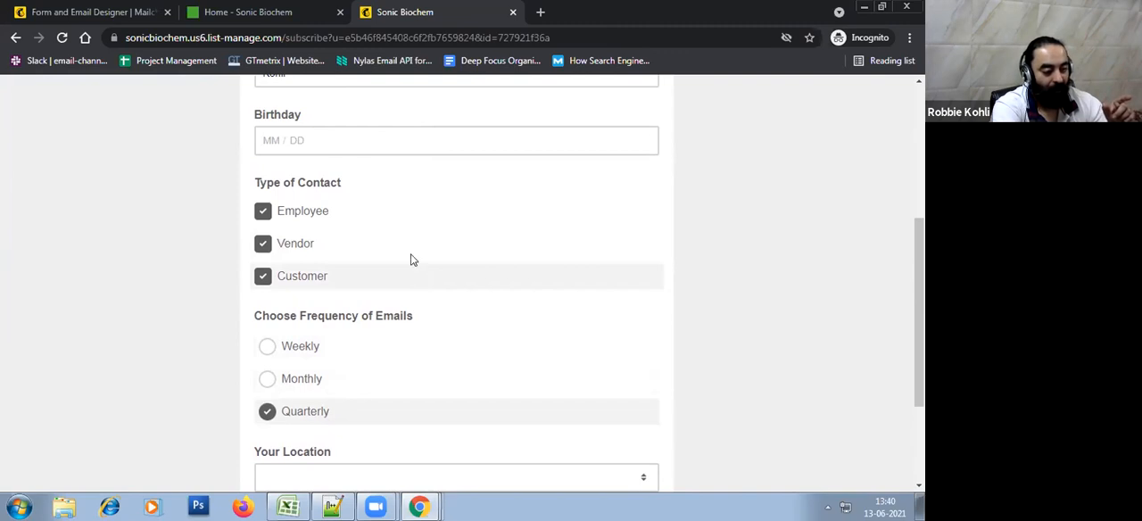
pyautogui.click(344, 214)
pyautogui.click(344, 214)
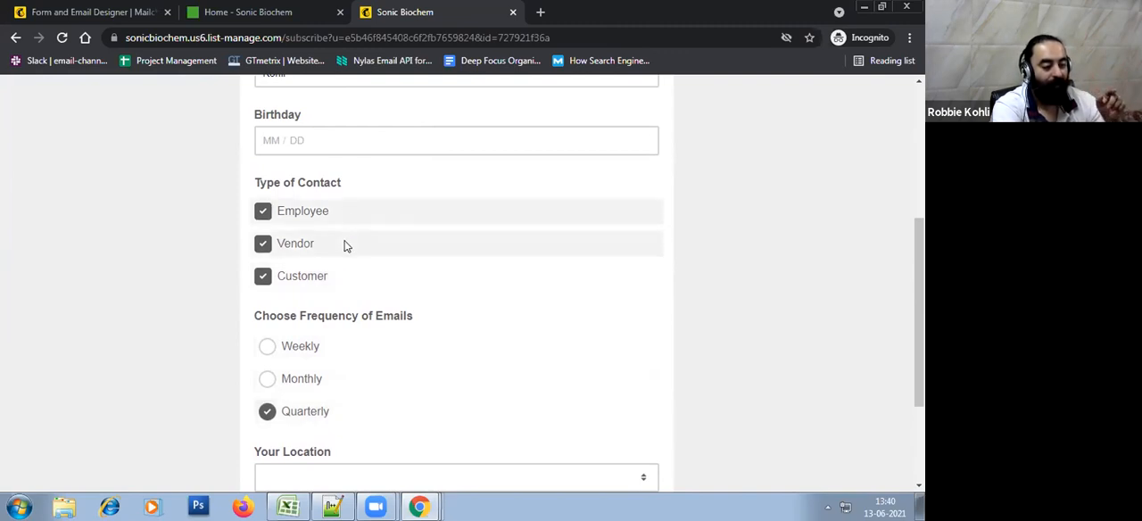
# Examine the country options offered in the Your Location list without choosing one
pyautogui.scroll(-2, 348, 249)
pyautogui.scroll(-1, 348, 253)
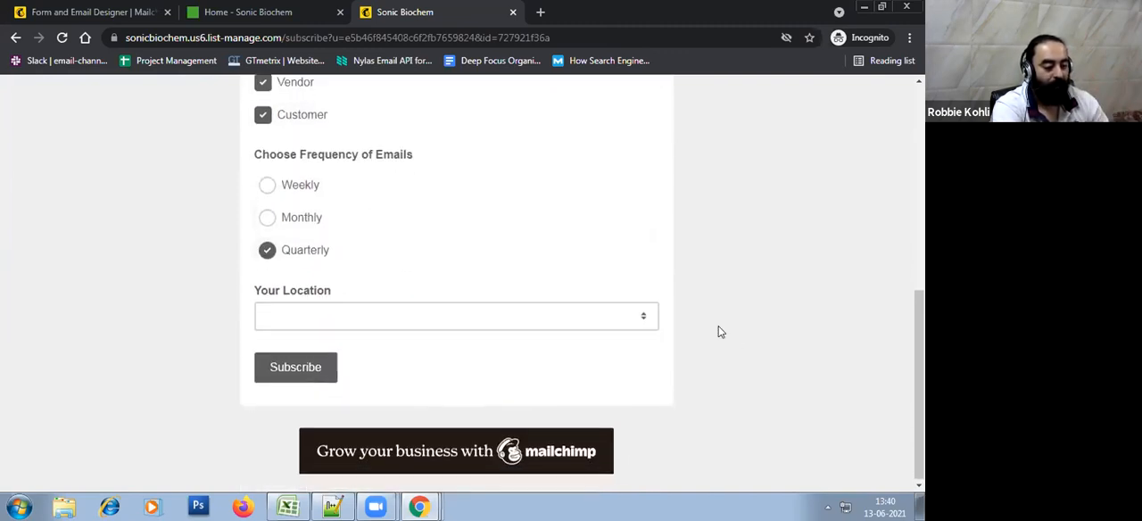
pyautogui.click(565, 324)
pyautogui.click(711, 239)
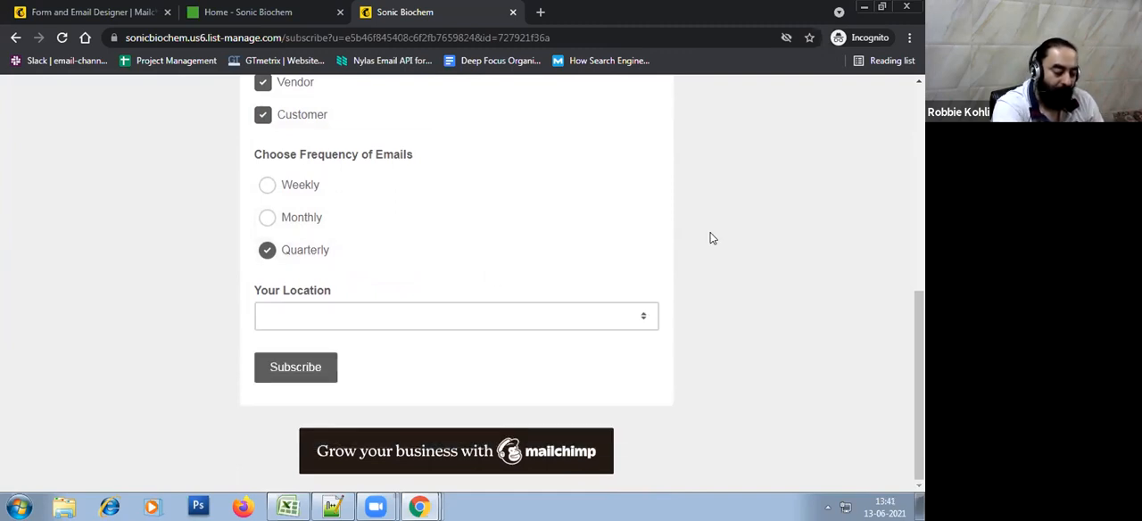
pyautogui.click(387, 319)
pyautogui.click(788, 255)
pyautogui.scroll(2, 308, 214)
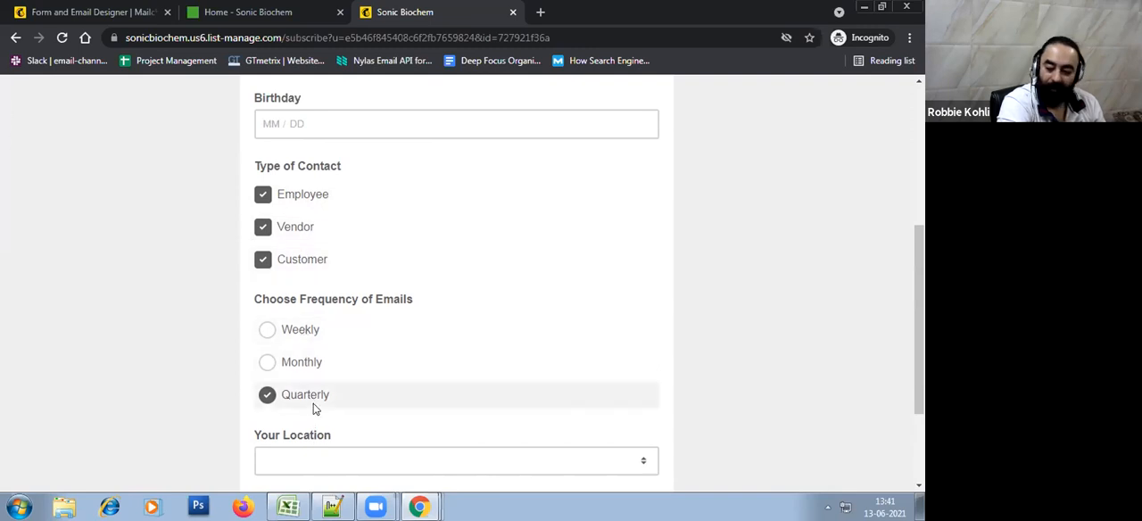
pyautogui.scroll(-2, 769, 326)
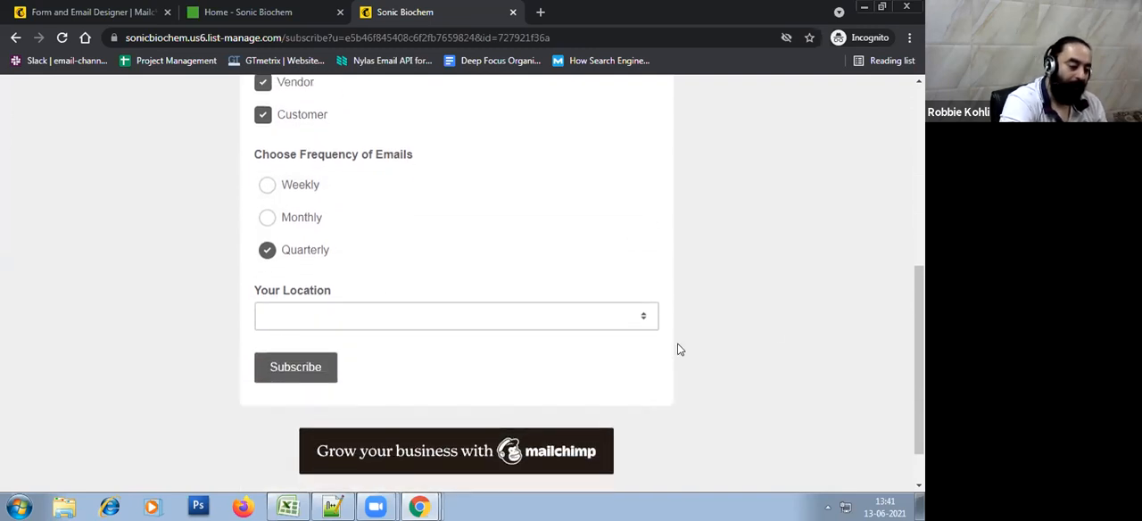
pyautogui.click(361, 320)
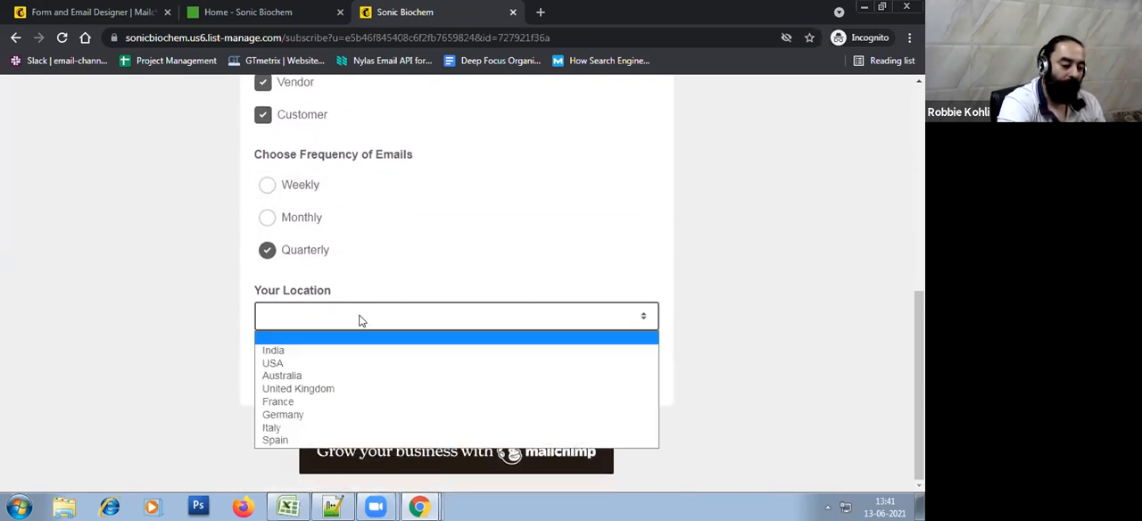
pyautogui.click(675, 268)
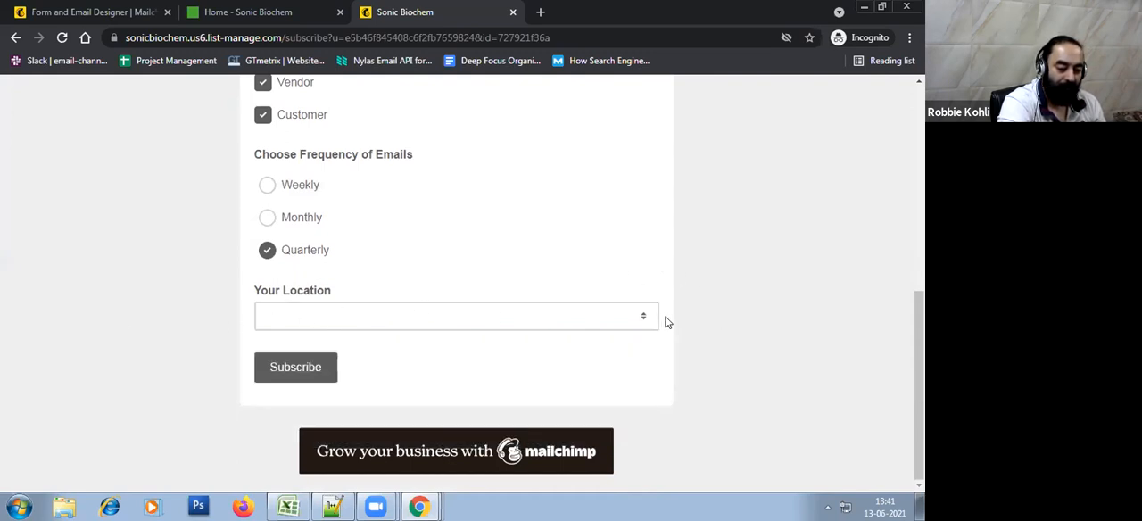
# Choose India under Your Location on the hosted signup form and review the selected group options
pyautogui.click(520, 318)
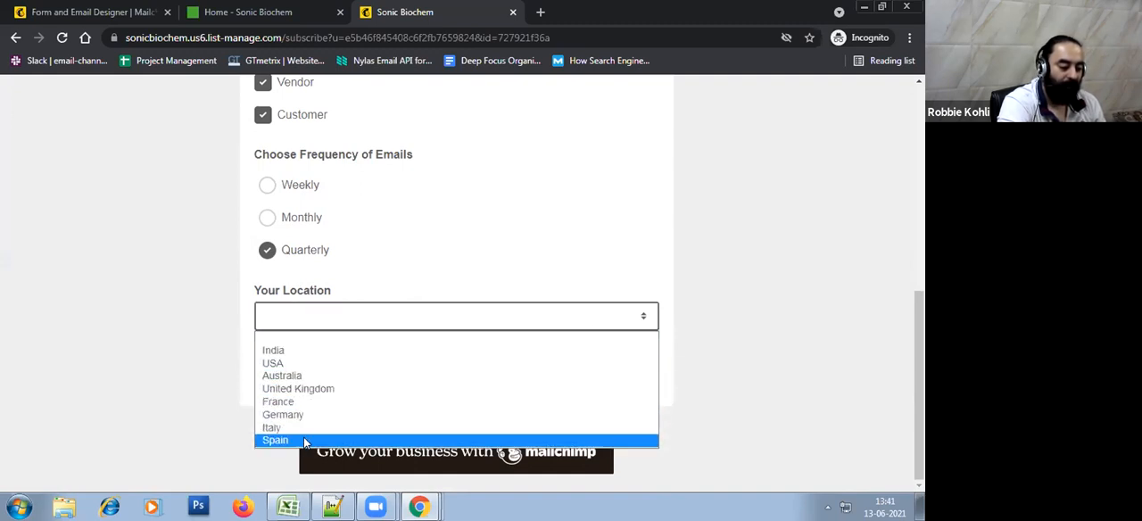
pyautogui.click(361, 350)
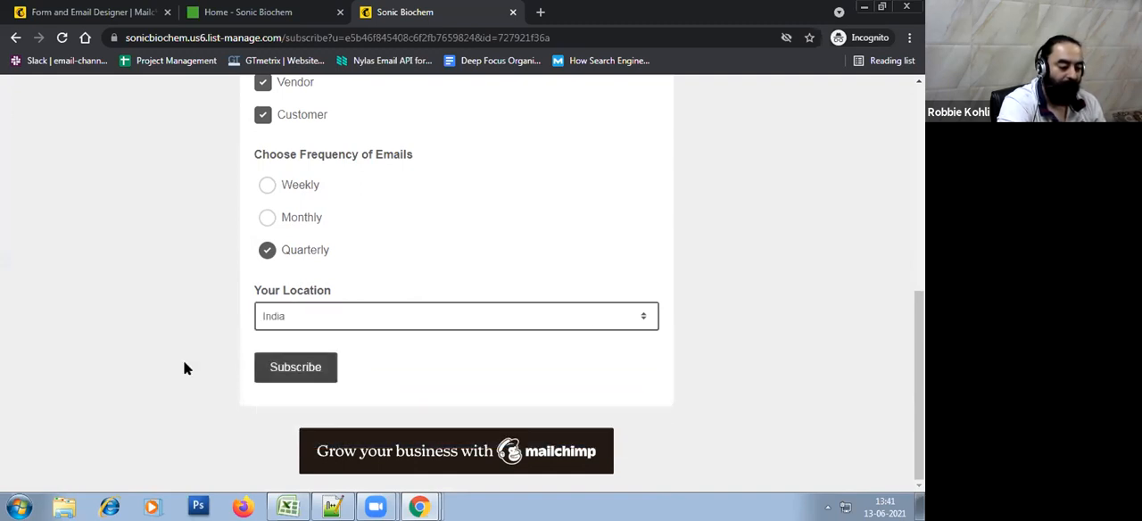
pyautogui.click(757, 375)
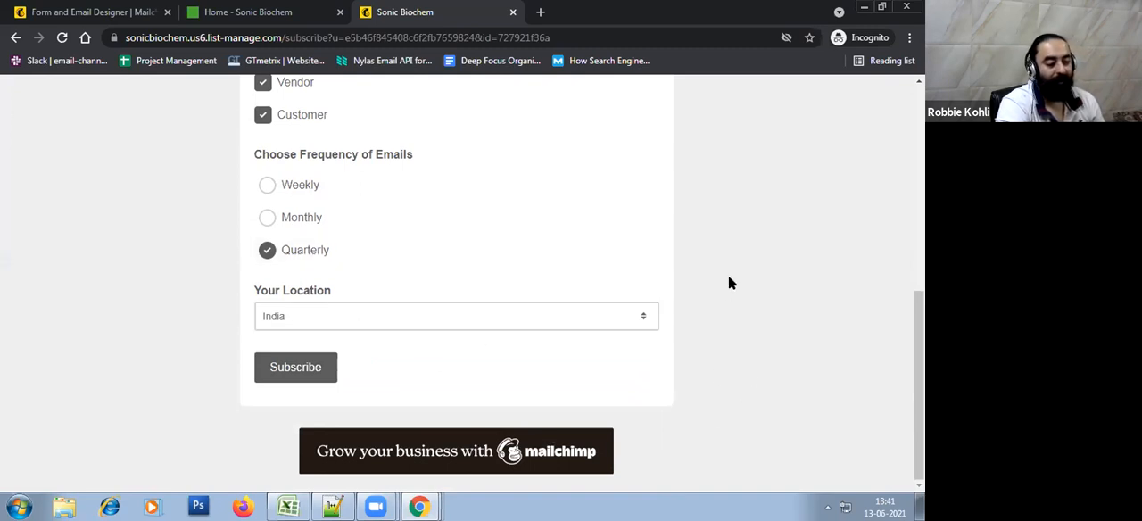
pyautogui.scroll(3, 728, 282)
pyautogui.scroll(-1, 732, 282)
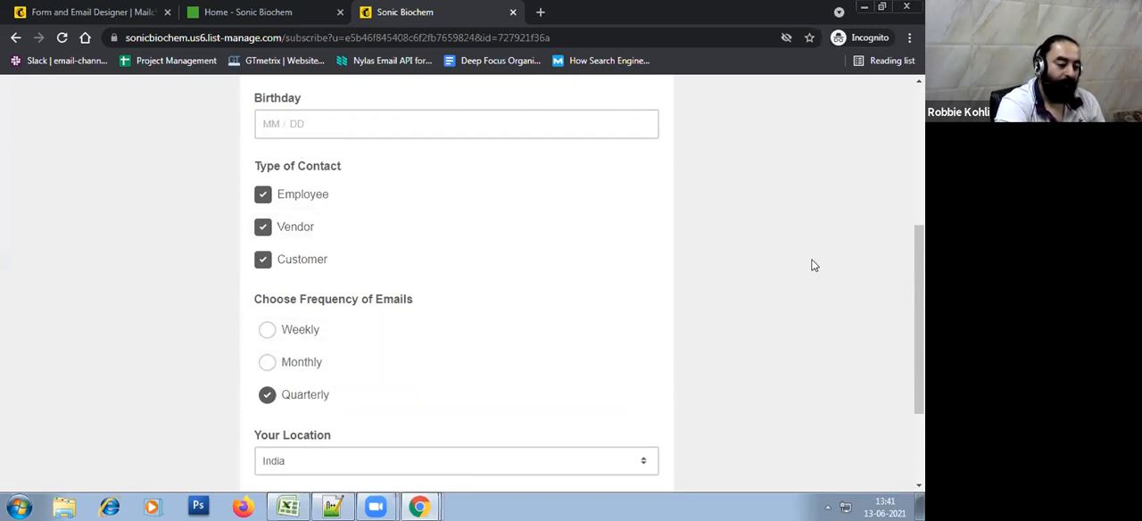
pyautogui.scroll(-2, 814, 265)
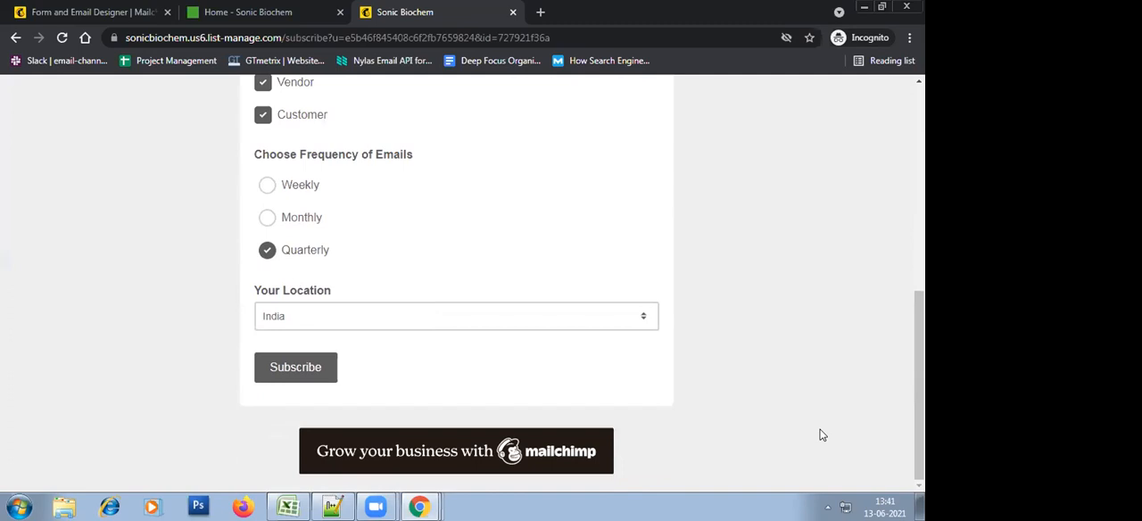
pyautogui.scroll(3, 823, 435)
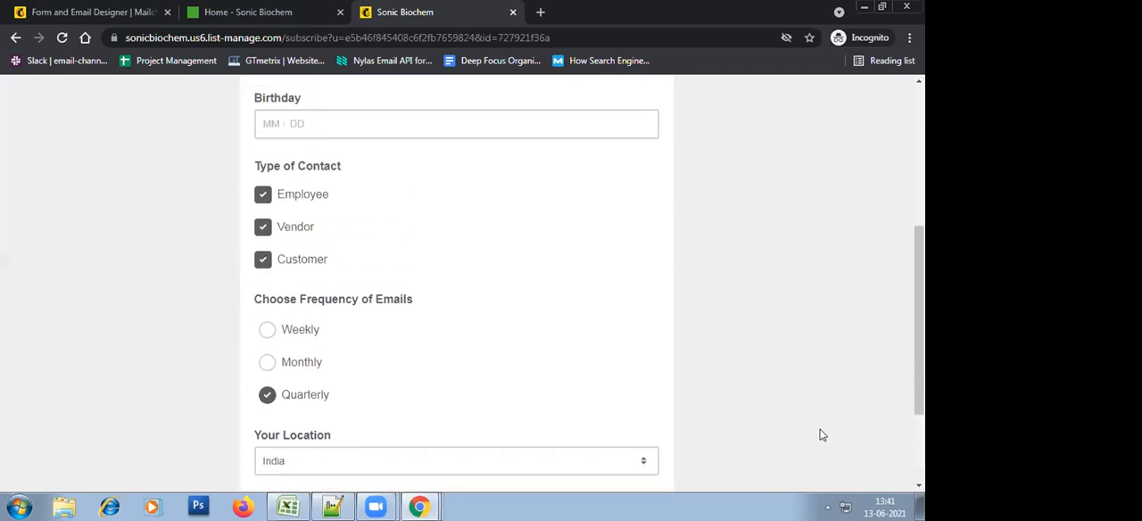
pyautogui.scroll(-1, 823, 435)
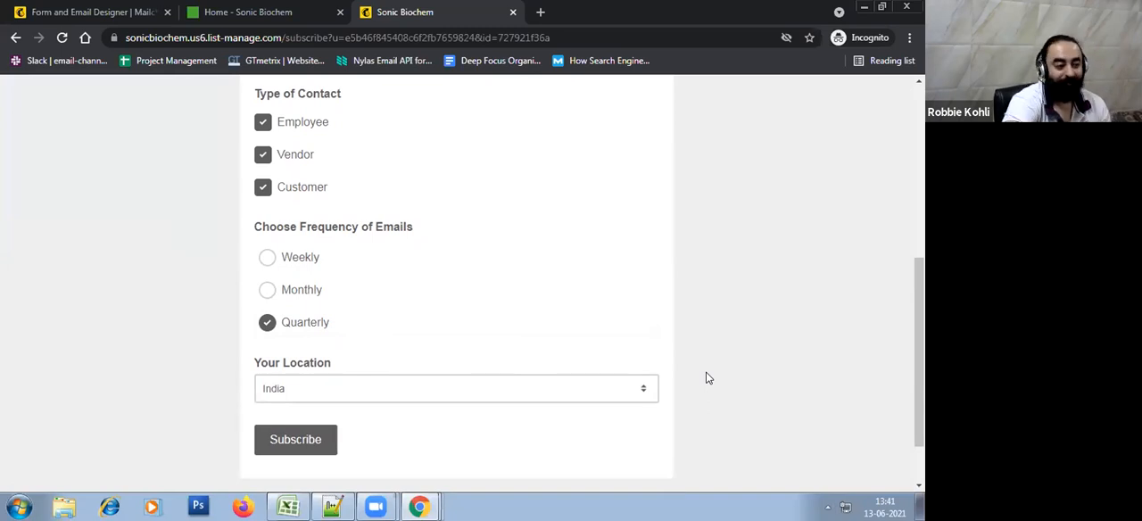
# Open the Sonic Biochem audience's groups in Mailchimp and expand the hidden Company Type category
pyautogui.click(82, 11)
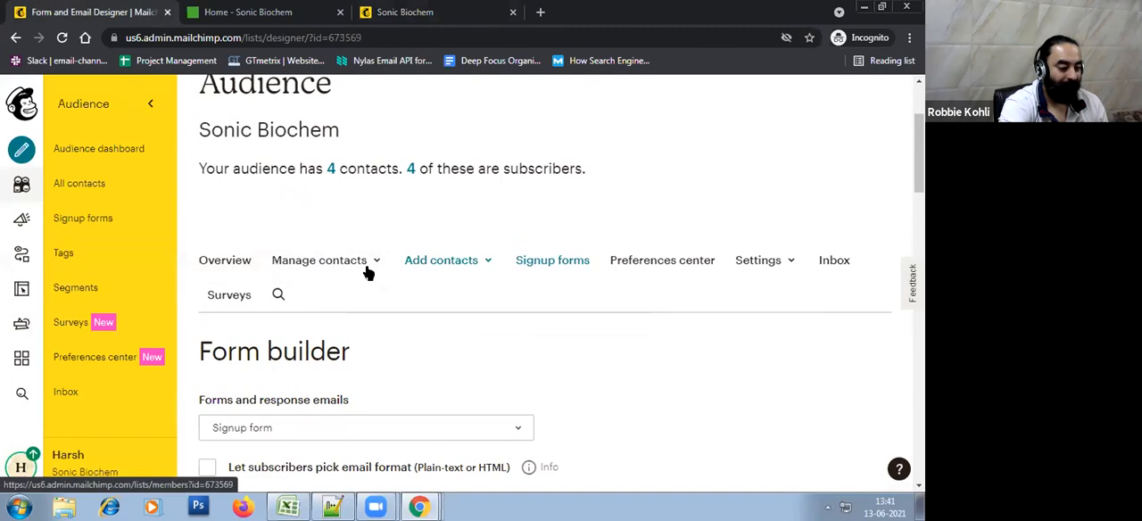
pyautogui.click(371, 260)
pyautogui.click(354, 276)
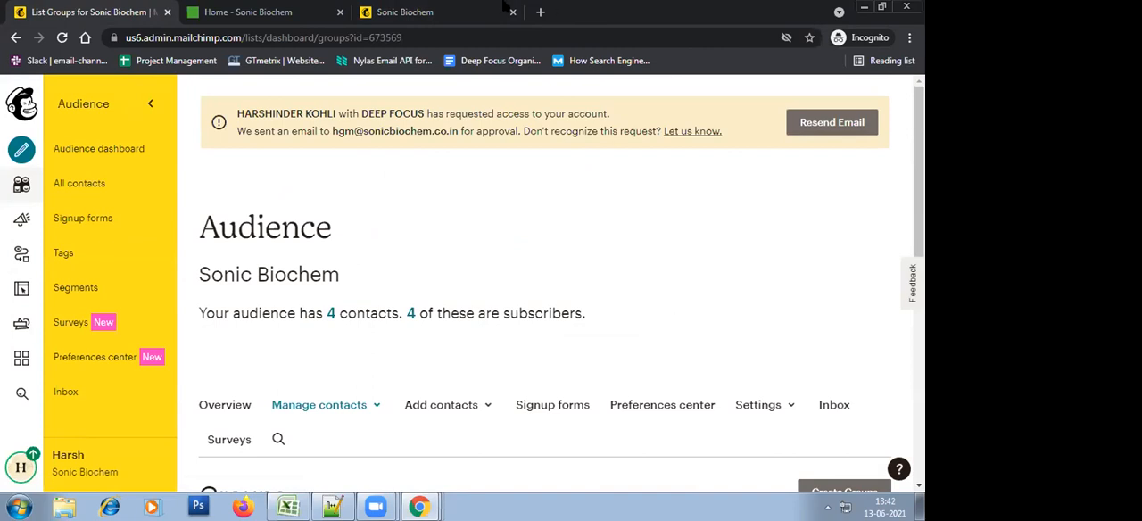
pyautogui.scroll(-5, 834, 295)
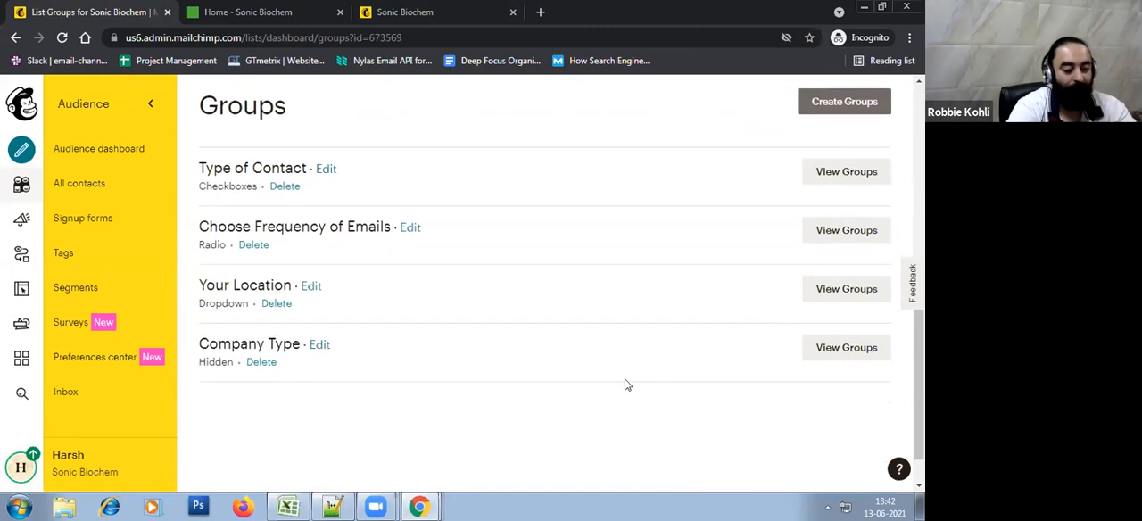
pyautogui.click(831, 354)
pyautogui.scroll(-2, 661, 381)
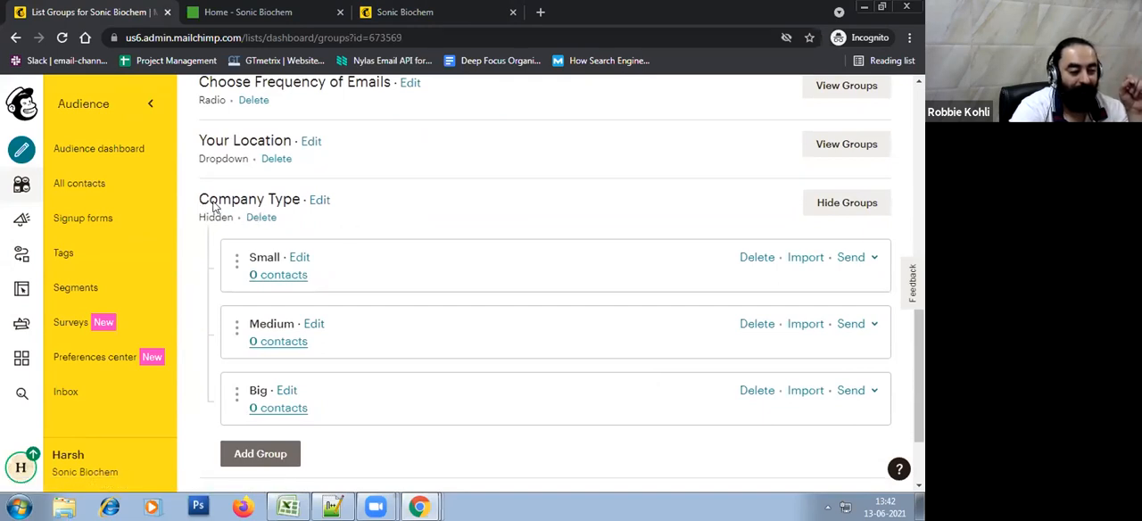
# Return to the hosted signup form and check which group categories it offers to subscribers
pyautogui.click(419, 10)
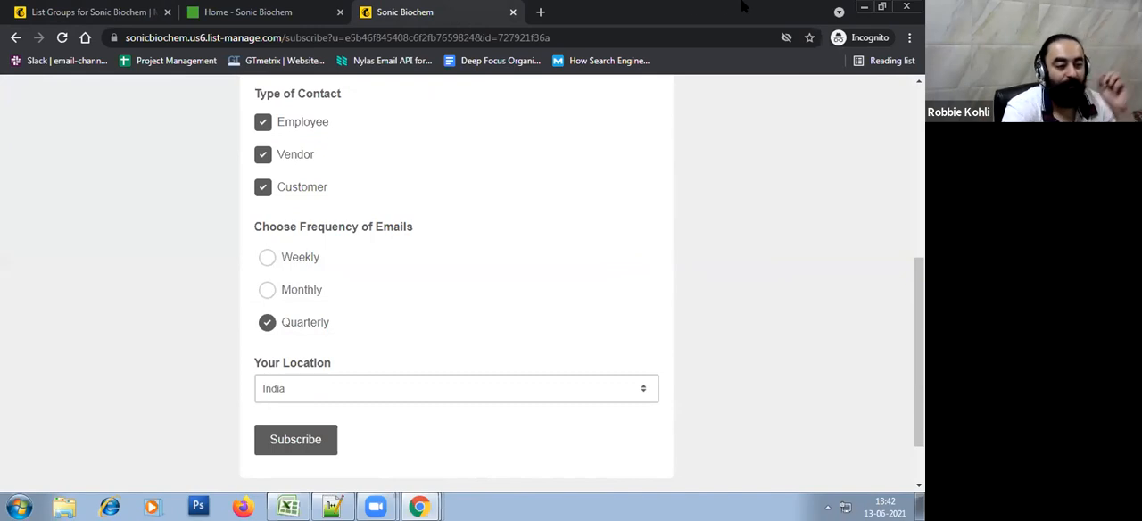
pyautogui.scroll(4, 821, 430)
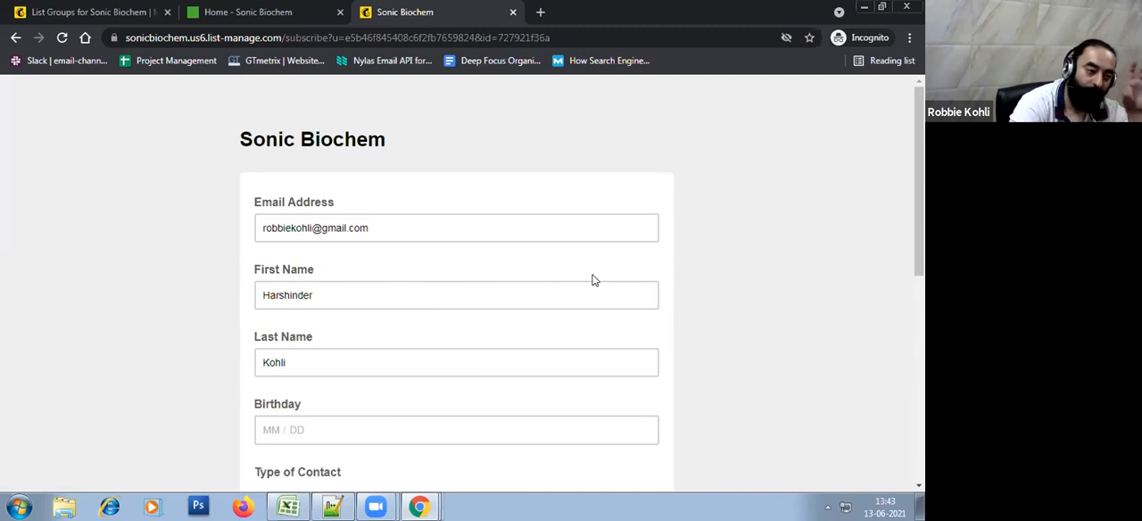
pyautogui.scroll(-3, 593, 280)
pyautogui.click(419, 506)
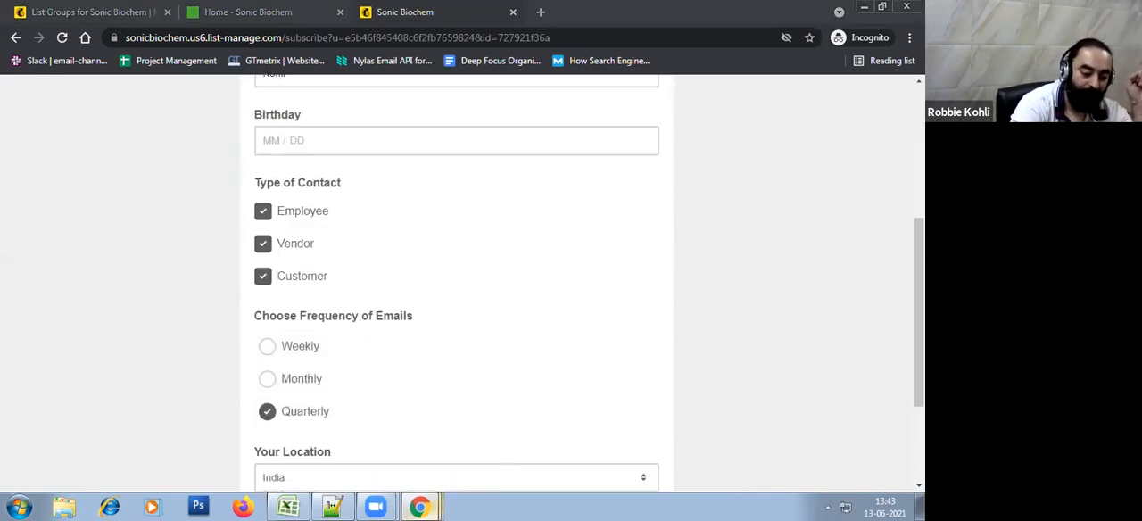
pyautogui.click(754, 193)
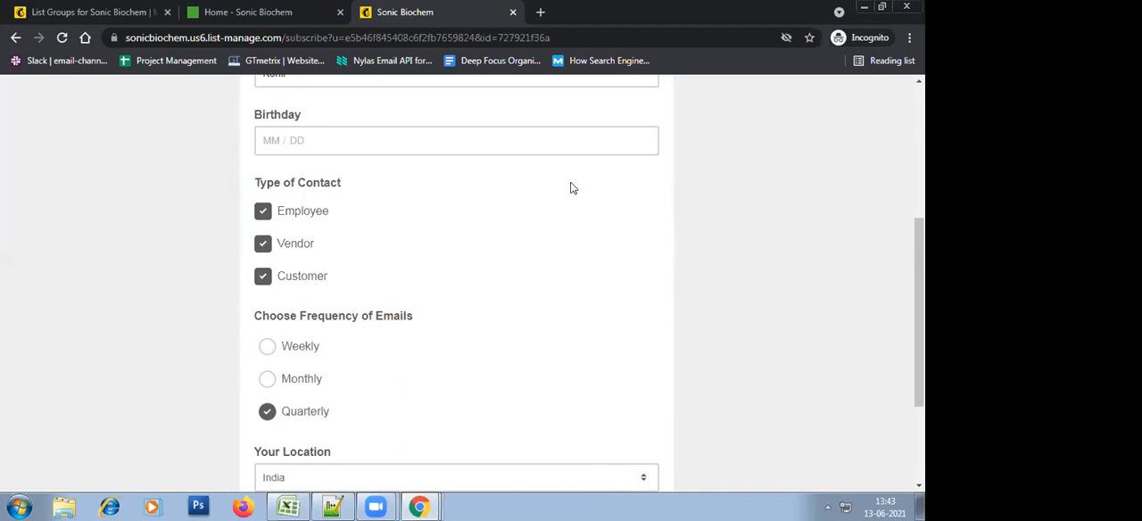
# Go back to the audience's groups list and review the categories down to the Company Type groups
pyautogui.click(102, 9)
pyautogui.scroll(10, 648, 400)
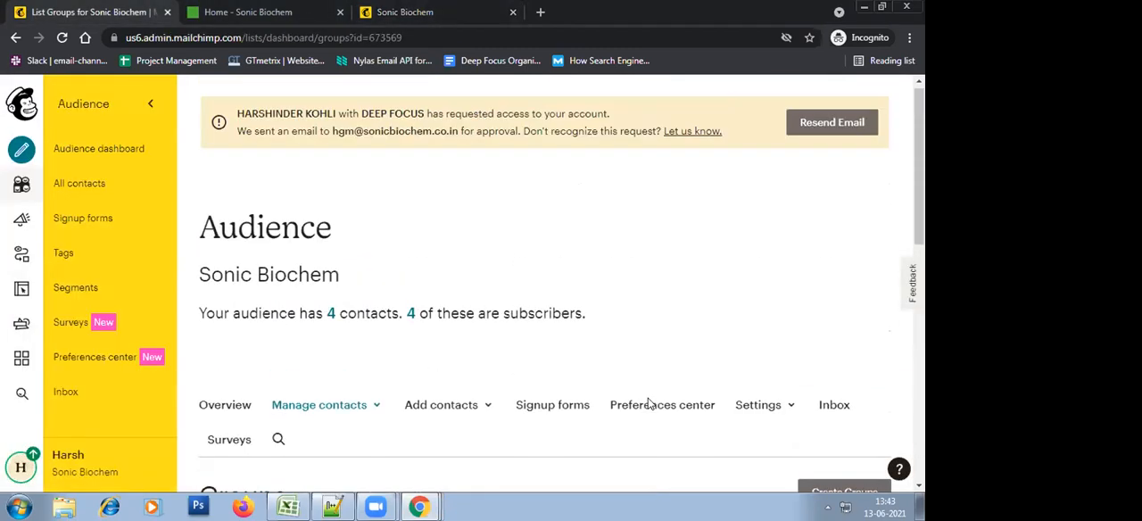
pyautogui.scroll(-2, 719, 212)
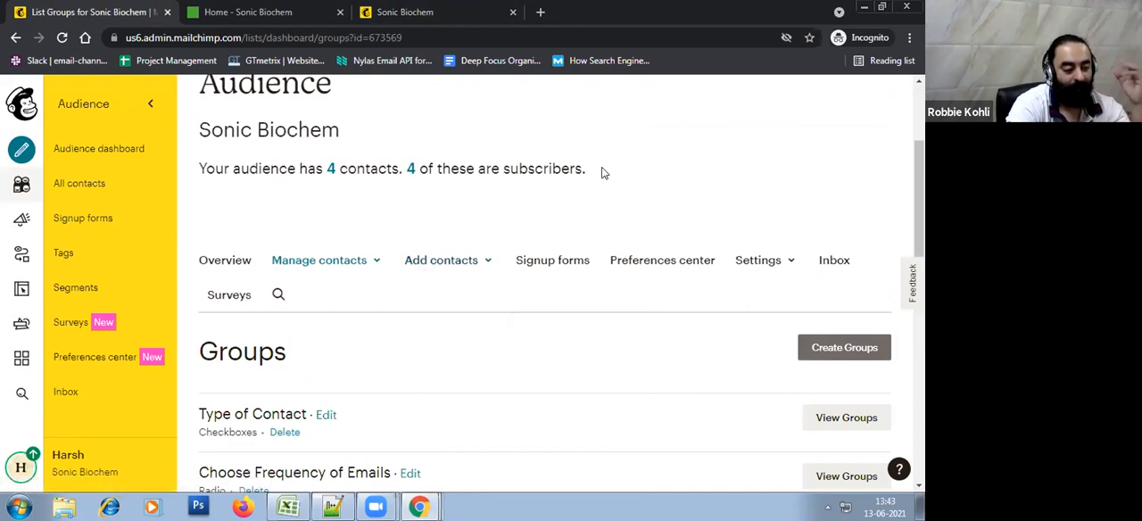
pyautogui.scroll(-3, 602, 172)
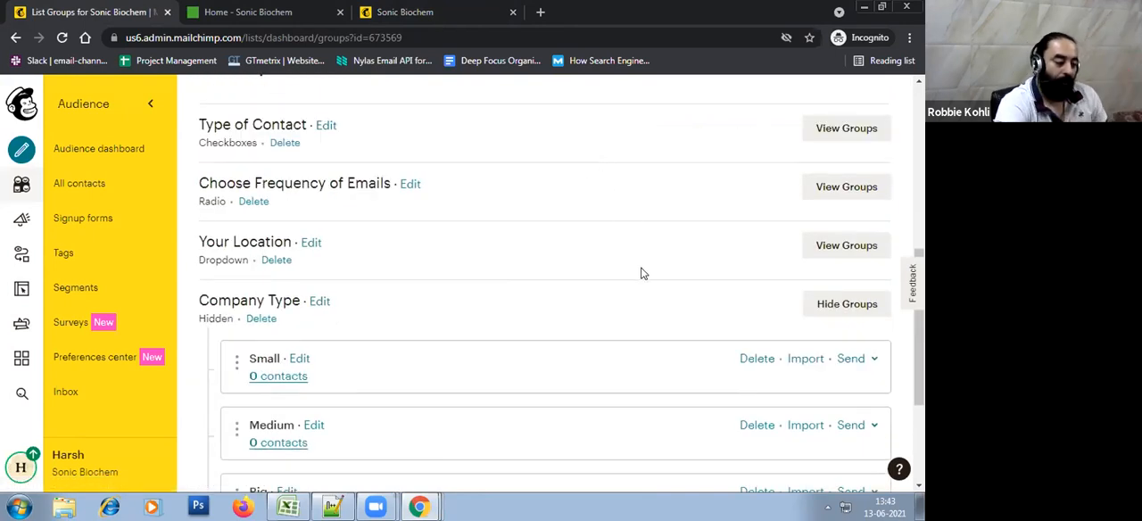
pyautogui.scroll(-2, 539, 250)
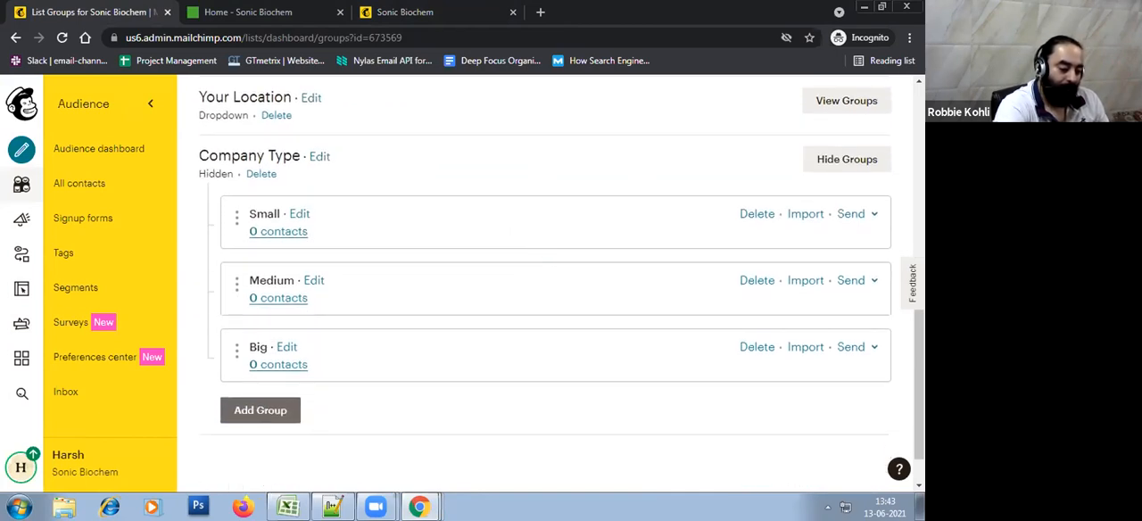
# Switch to the importing-mailchimp sheet in Excel and widen the Email column so the full addresses fit
pyautogui.click(287, 507)
pyautogui.click(298, 214)
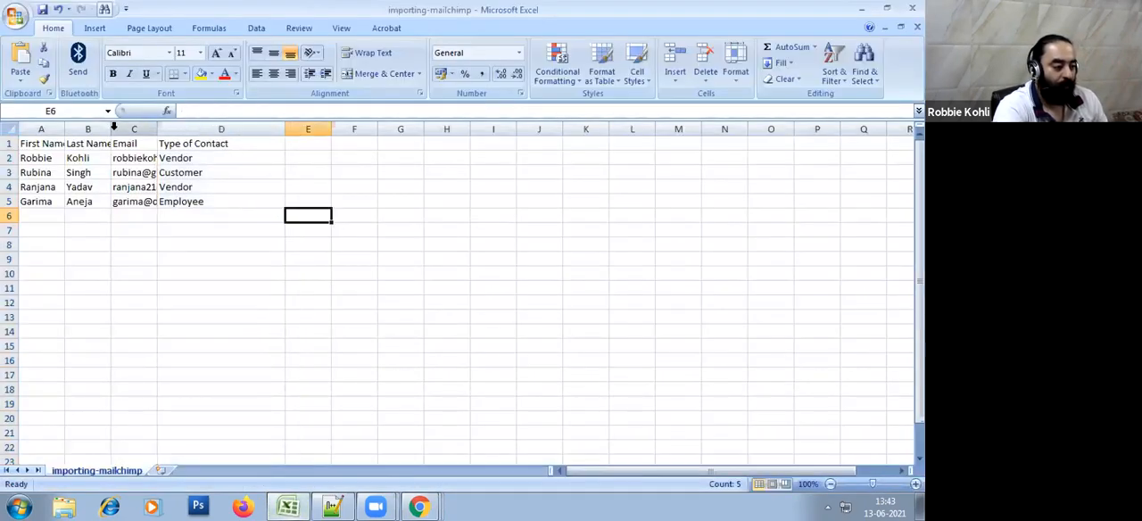
pyautogui.keyDown('ctrl'); pyautogui.scroll(6, 112, 225); pyautogui.keyUp('ctrl')
pyautogui.moveTo(348, 125); pyautogui.dragTo(568, 194)
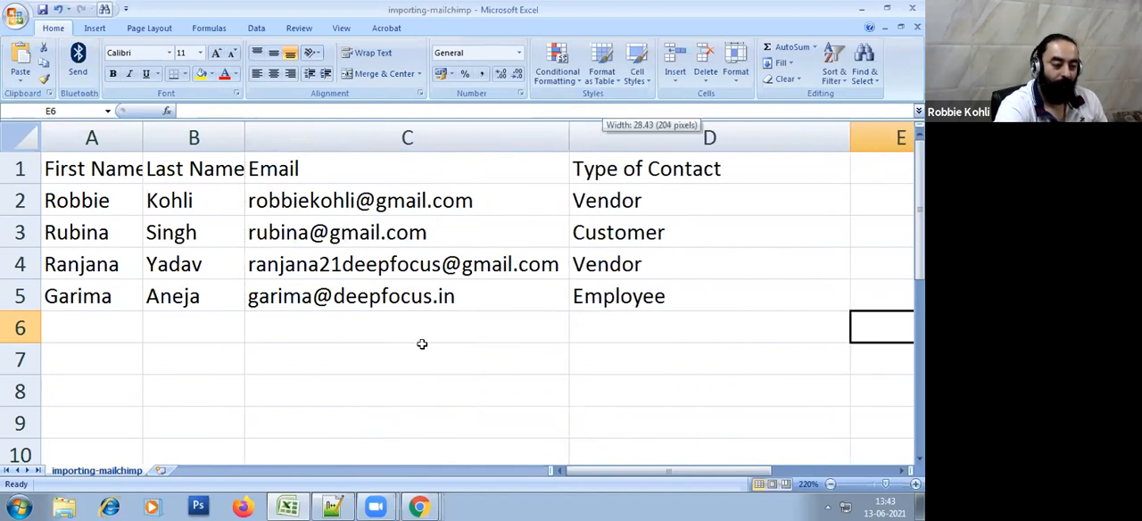
# Adjust the First Name and Last Name columns to fit their headings and narrow the Email column slightly
pyautogui.moveTo(142, 139); pyautogui.dragTo(108, 141)
pyautogui.moveTo(208, 134); pyautogui.dragTo(187, 134)
pyautogui.moveTo(105, 125); pyautogui.dragTo(138, 140)
pyautogui.scroll(-2, 180, 134)
pyautogui.click(137, 196)
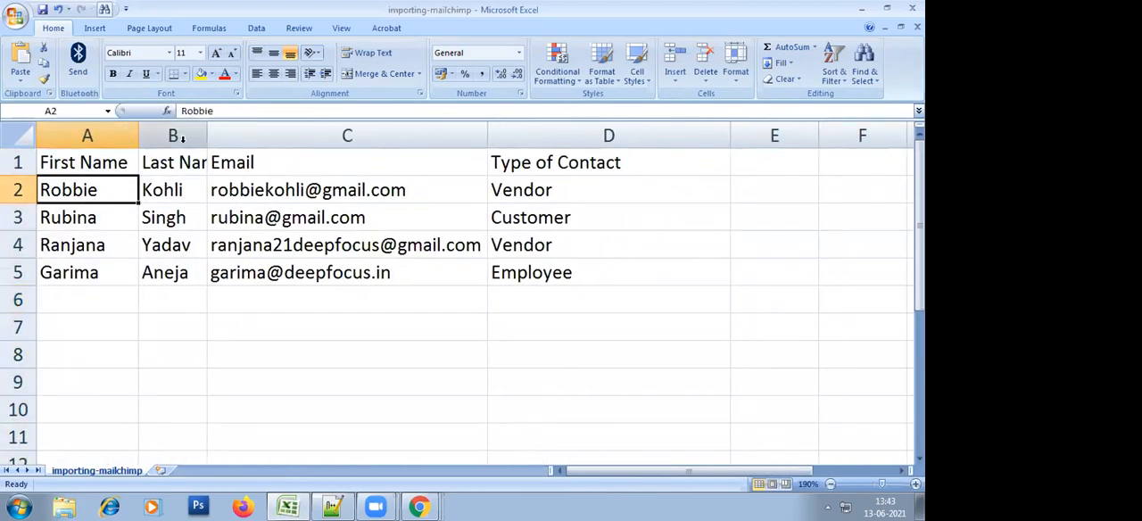
pyautogui.click(210, 135)
pyautogui.click(254, 234)
pyautogui.moveTo(207, 135); pyautogui.dragTo(235, 141)
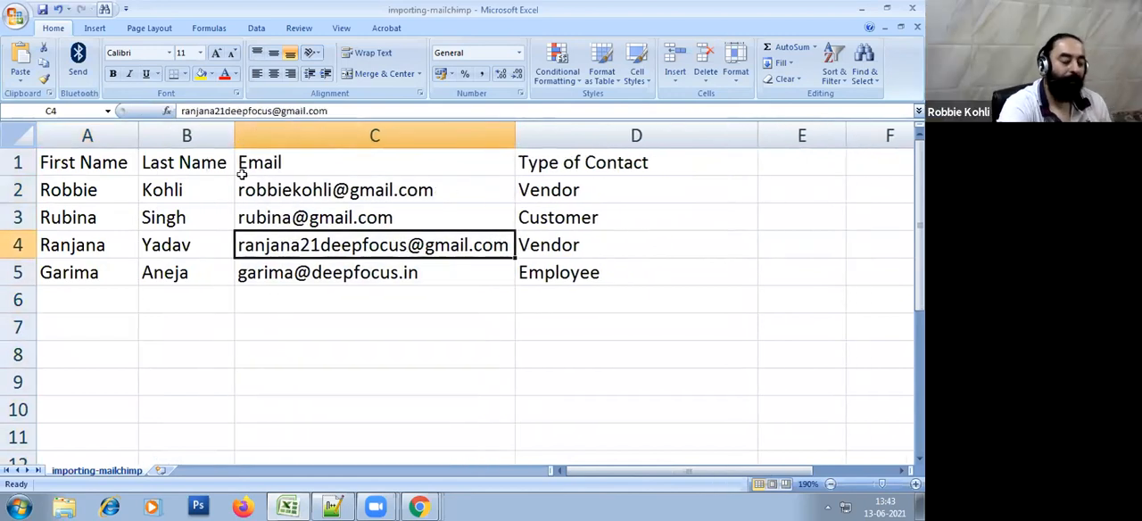
pyautogui.moveTo(513, 135); pyautogui.dragTo(475, 137)
# Examine the contact sheet's First Name, Last Name, Email and Type of Contact columns and their rows
pyautogui.click(97, 166)
pyautogui.moveTo(176, 170); pyautogui.dragTo(178, 216)
pyautogui.moveTo(343, 167); pyautogui.dragTo(399, 206)
pyautogui.moveTo(502, 167); pyautogui.dragTo(515, 261)
pyautogui.click(658, 363)
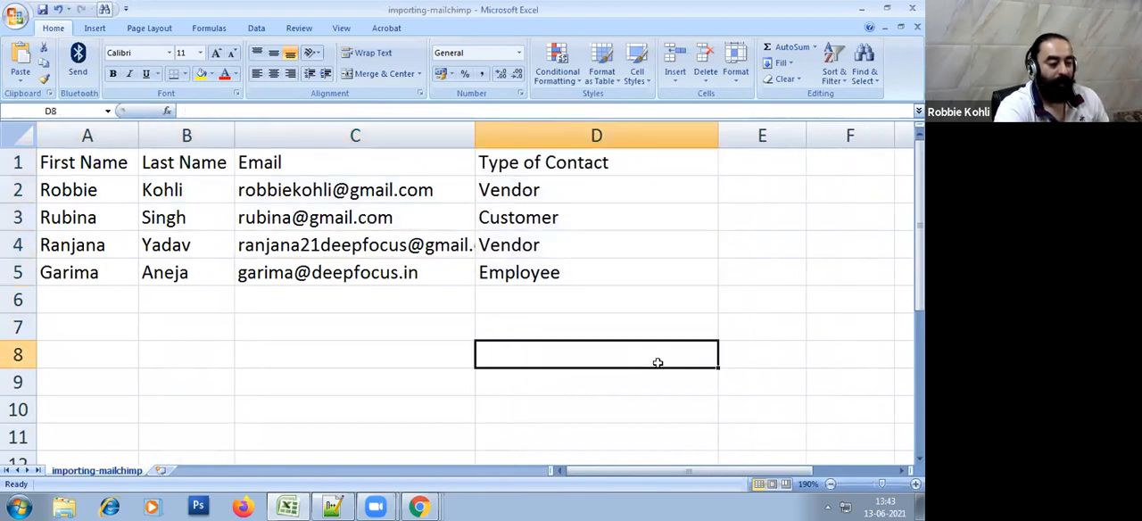
pyautogui.moveTo(84, 159); pyautogui.dragTo(650, 284)
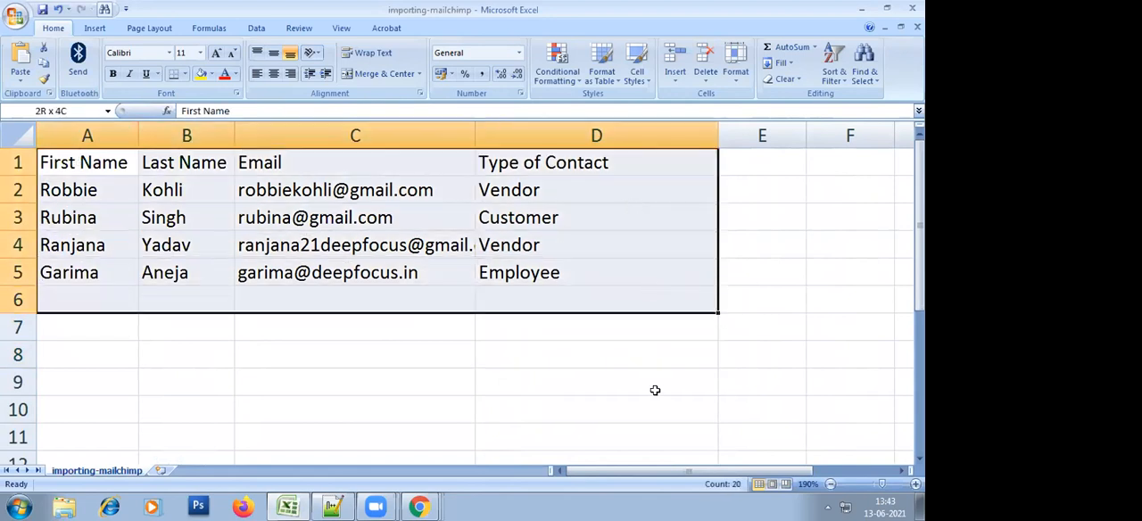
pyautogui.click(655, 402)
pyautogui.moveTo(106, 192); pyautogui.dragTo(105, 272)
pyautogui.click(103, 354)
pyautogui.moveTo(90, 200); pyautogui.dragTo(98, 284)
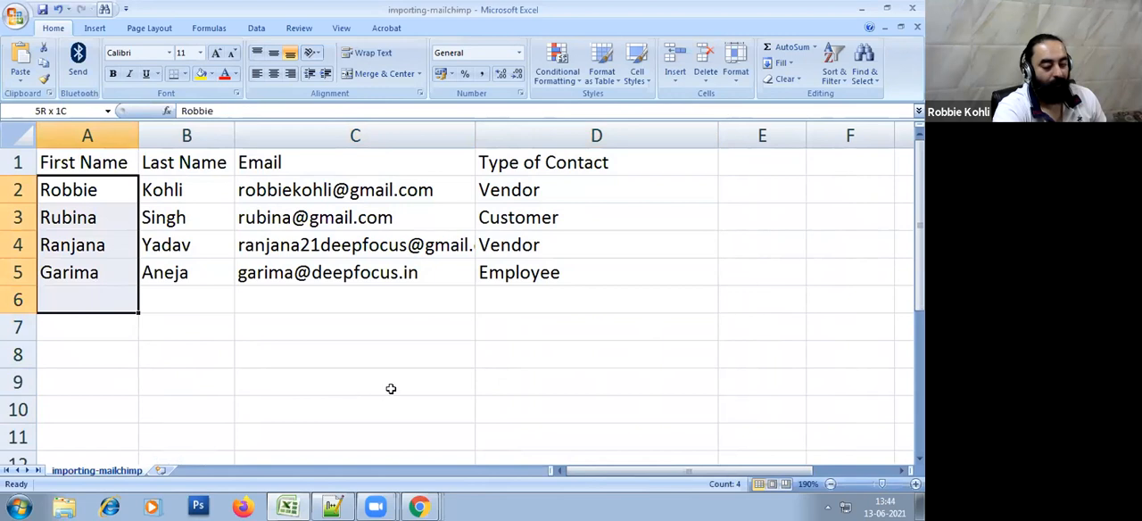
# Compare the Company Type groups in Mailchimp with the Type of Contact values in the Excel contact sheet
pyautogui.hotkey('alt', 'Tab')
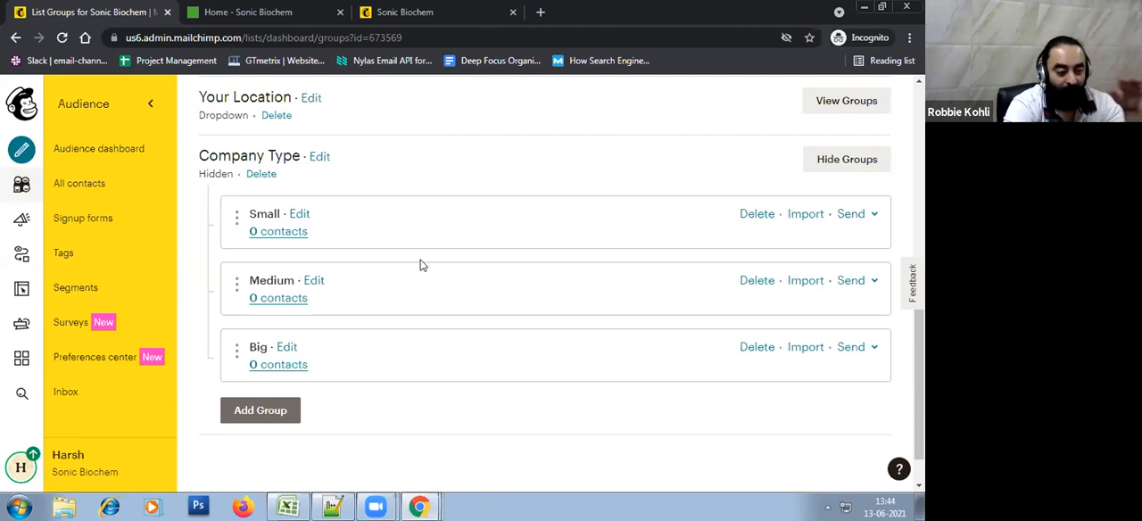
pyautogui.hotkey('alt', 'Tab')
pyautogui.click(313, 220)
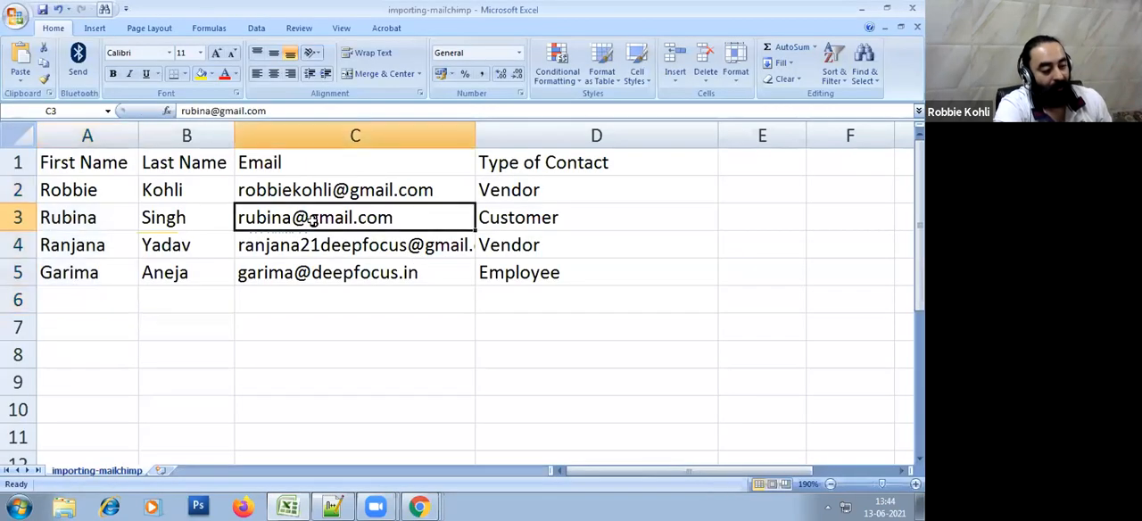
pyautogui.click(344, 329)
pyautogui.hotkey('alt', 'Tab')
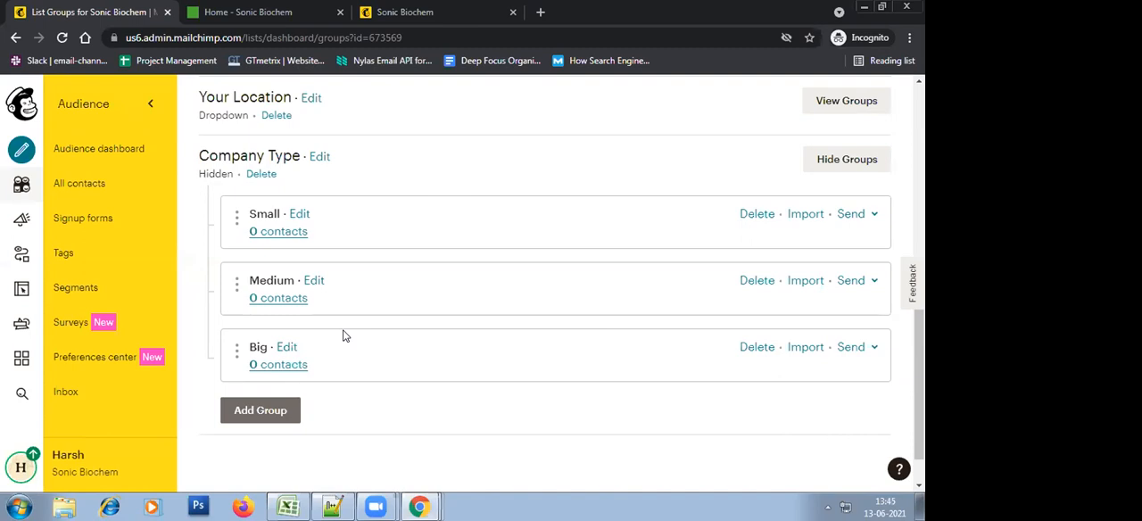
pyautogui.hotkey('alt', 'Tab')
pyautogui.click(642, 300)
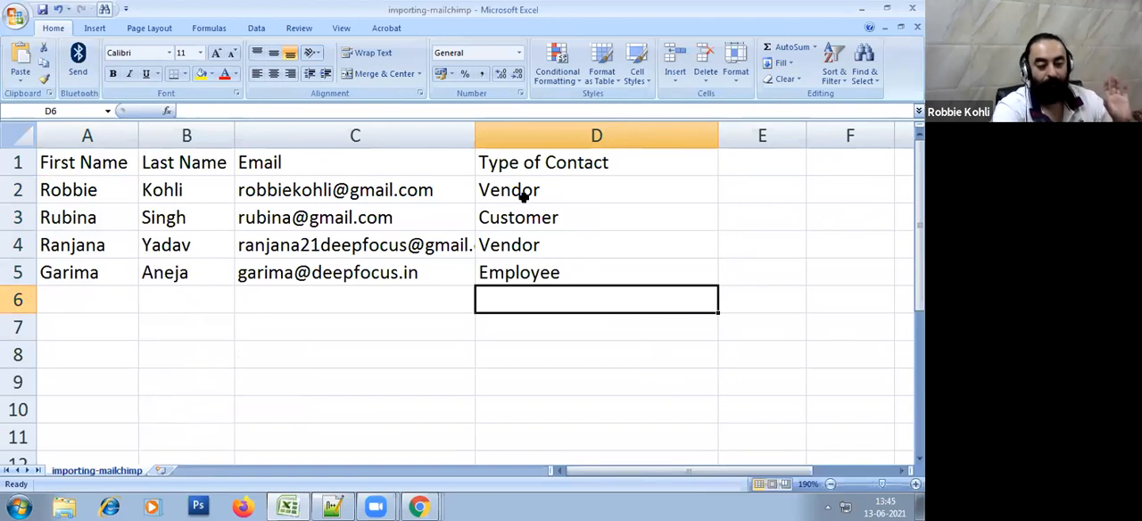
pyautogui.moveTo(525, 197); pyautogui.dragTo(527, 270)
pyautogui.click(525, 380)
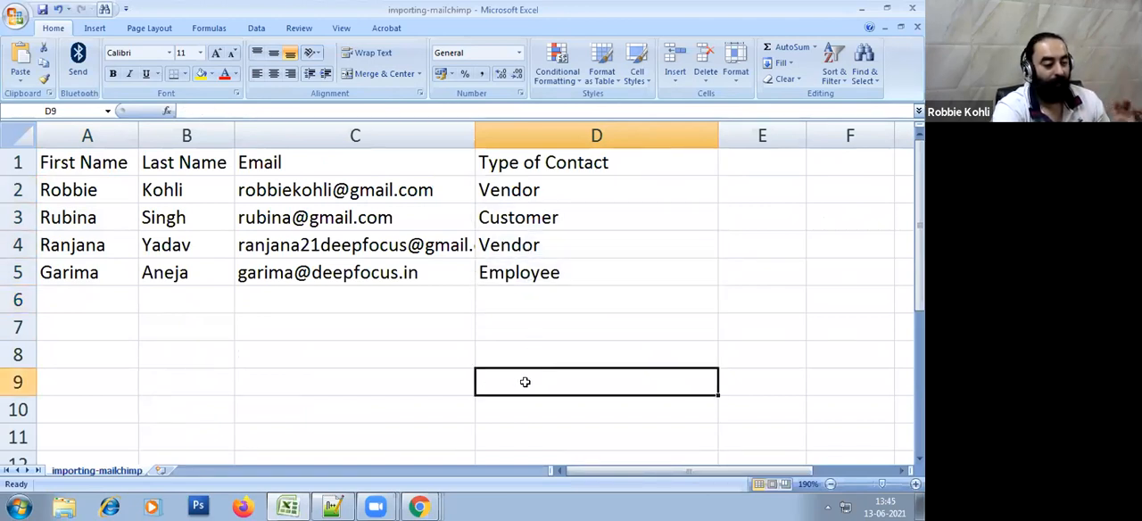
pyautogui.click(310, 426)
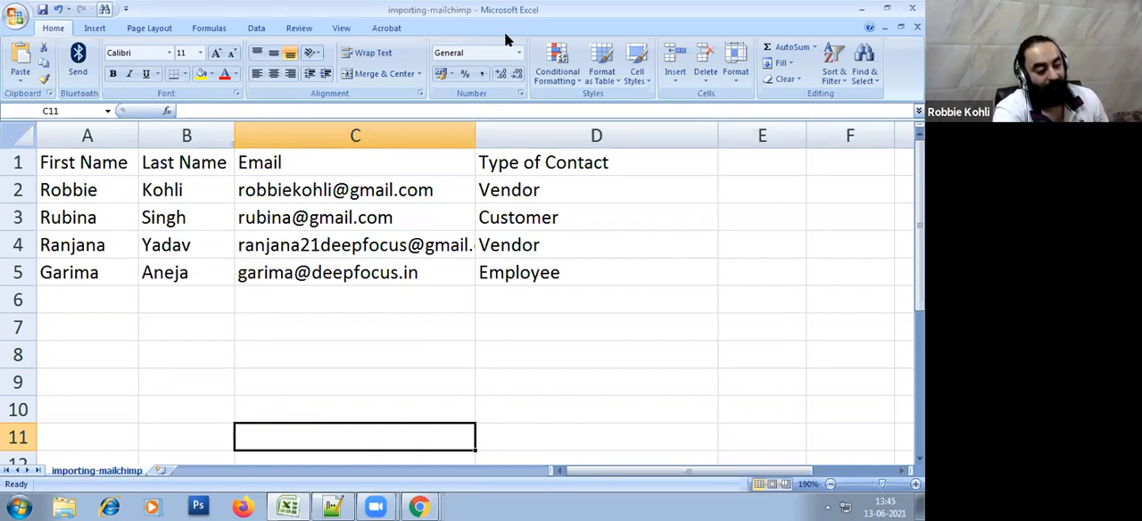
pyautogui.click(550, 354)
pyautogui.click(415, 343)
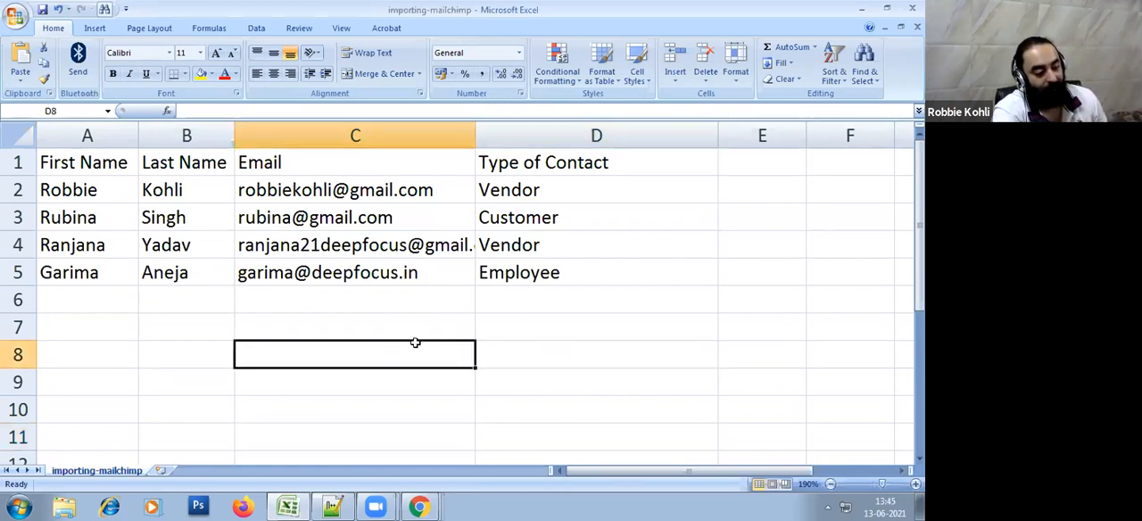
# Switch back to Mailchimp and look over the audience's list of group categories
pyautogui.hotkey('alt', 'Tab')
pyautogui.scroll(5, 418, 349)
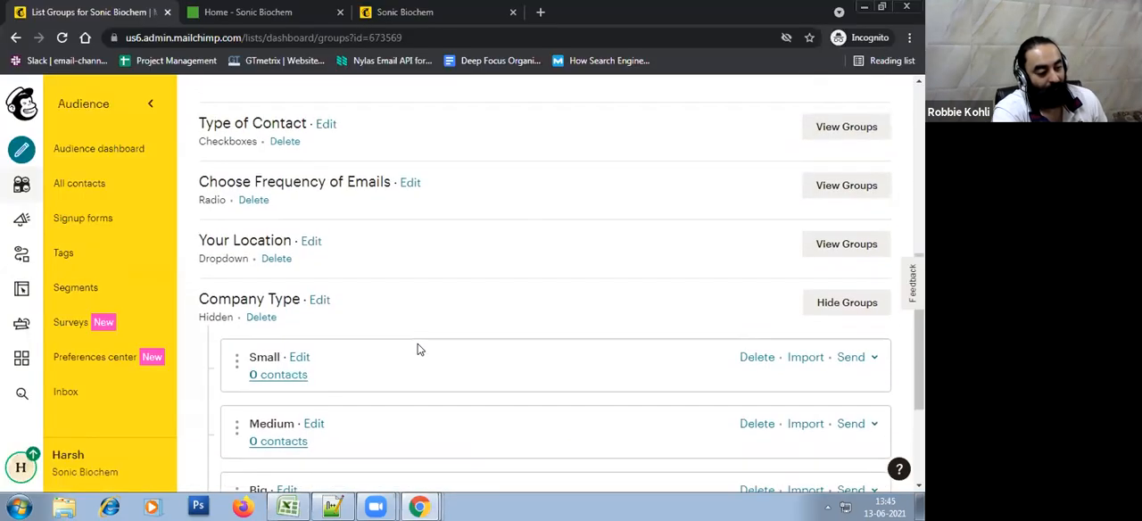
pyautogui.scroll(-3, 418, 349)
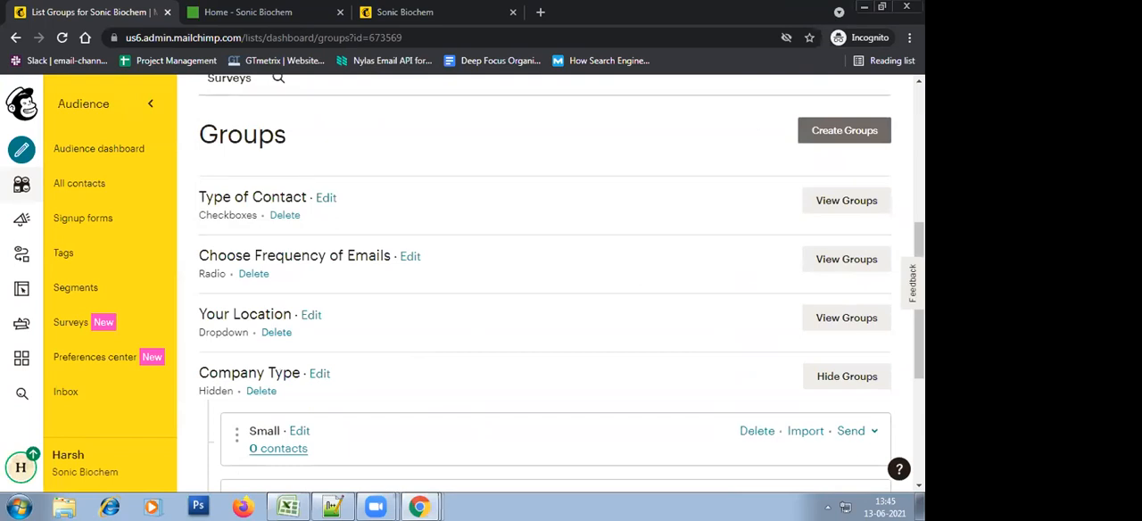
# Switch to the Excel contact sheet, narrow the Email column and select the Type of Contact heading
pyautogui.hotkey('alt', 'Tab')
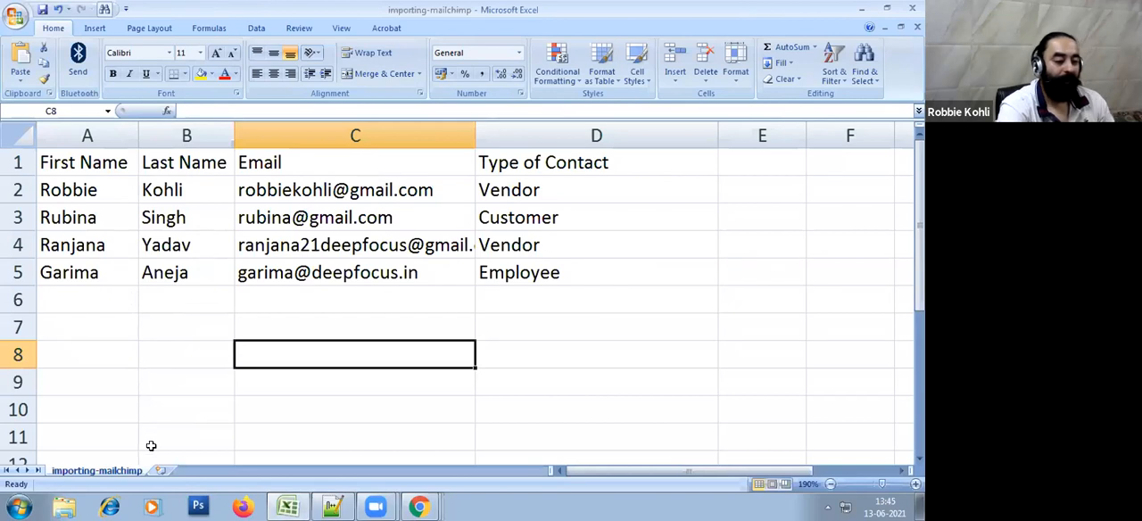
pyautogui.moveTo(476, 134); pyautogui.dragTo(413, 135)
pyautogui.click(490, 279)
pyautogui.click(755, 336)
pyautogui.click(547, 416)
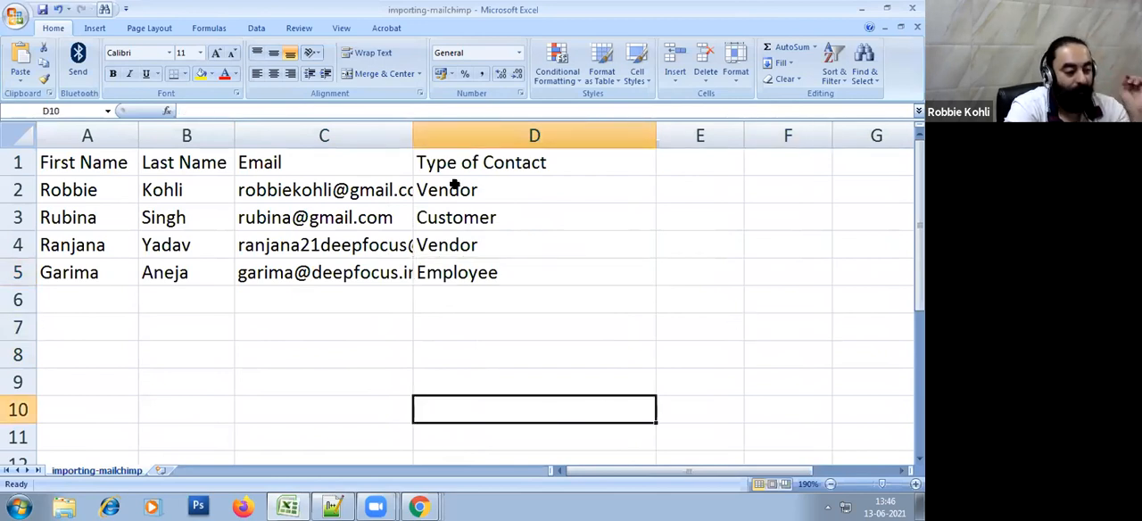
pyautogui.click(481, 170)
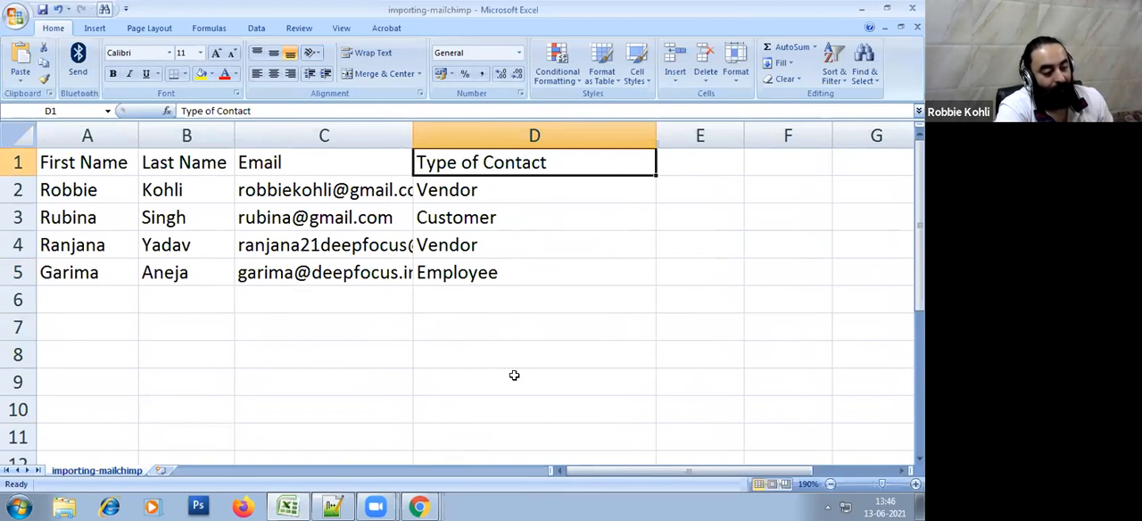
# Switch to Mailchimp and look over the hidden Company Type category and its Small, Medium and Big groups
pyautogui.hotkey('alt', 'Tab')
pyautogui.scroll(-2, 395, 378)
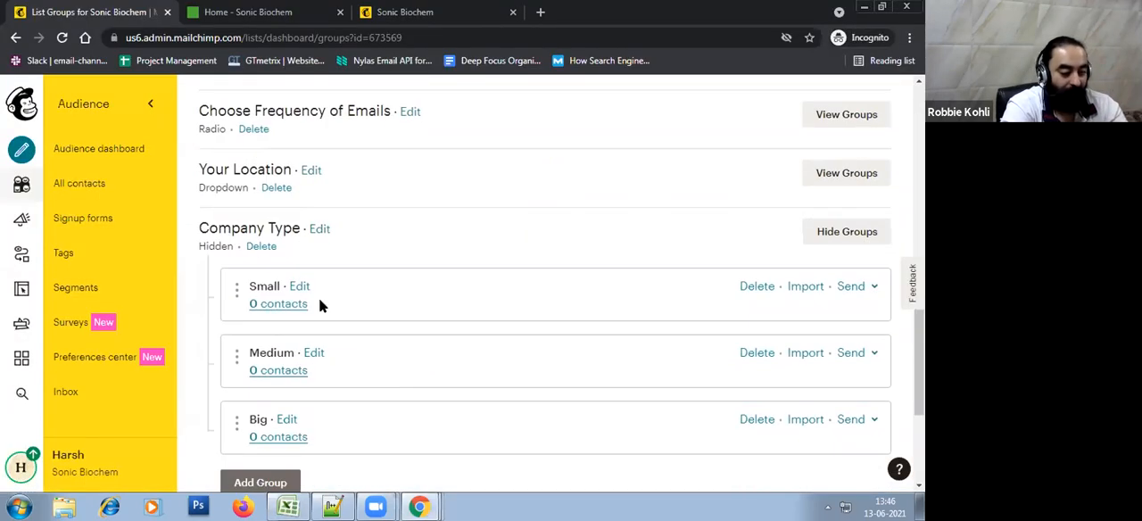
pyautogui.moveTo(198, 229); pyautogui.dragTo(330, 367)
pyautogui.click(375, 242)
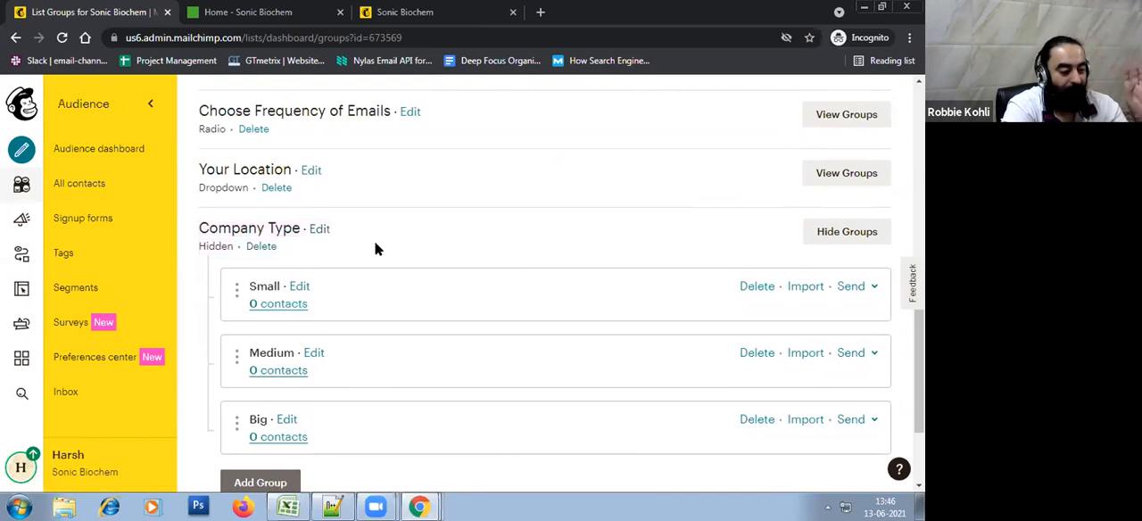
pyautogui.scroll(-1, 375, 249)
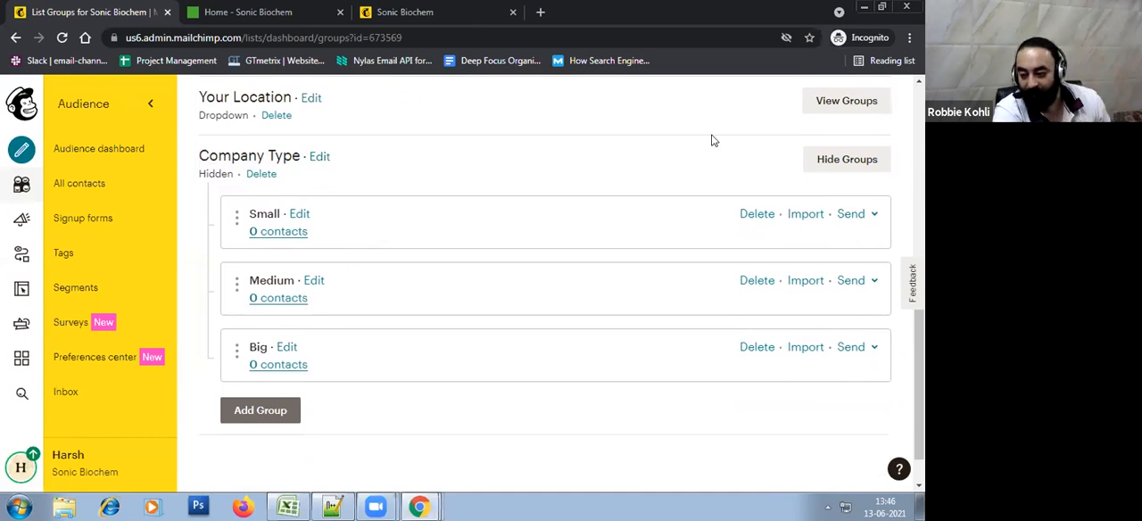
# Switch to the Excel contact sheet and widen the Email column
pyautogui.hotkey('alt', 'Tab')
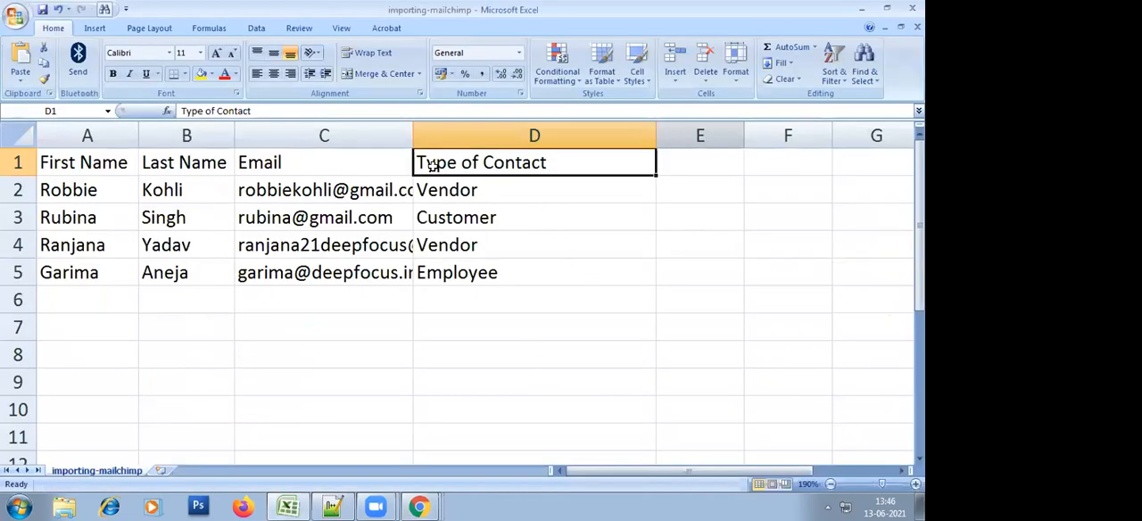
pyautogui.click(701, 354)
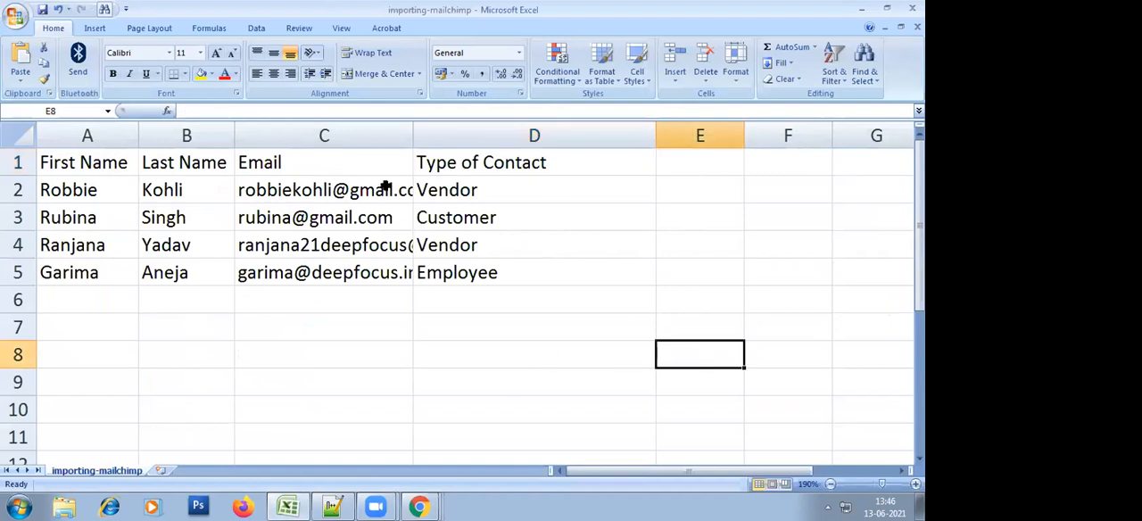
pyautogui.moveTo(413, 134); pyautogui.dragTo(489, 134)
pyautogui.click(403, 300)
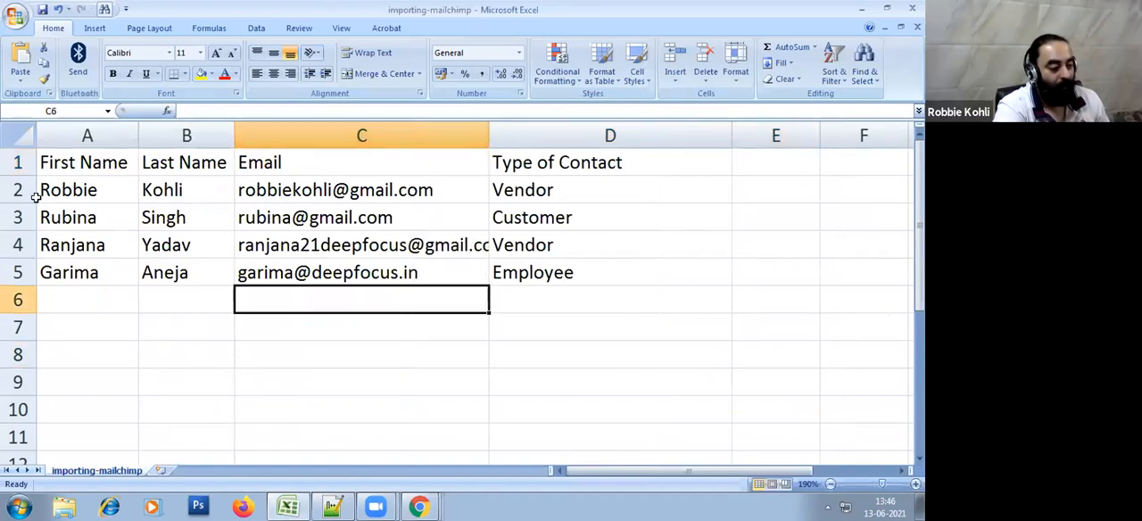
# Examine the contact rows in the sheet, checking them against the Company Type groups in Mailchimp
pyautogui.click(66, 191)
pyautogui.moveTo(66, 191); pyautogui.dragTo(574, 249)
pyautogui.moveTo(63, 272); pyautogui.dragTo(583, 266)
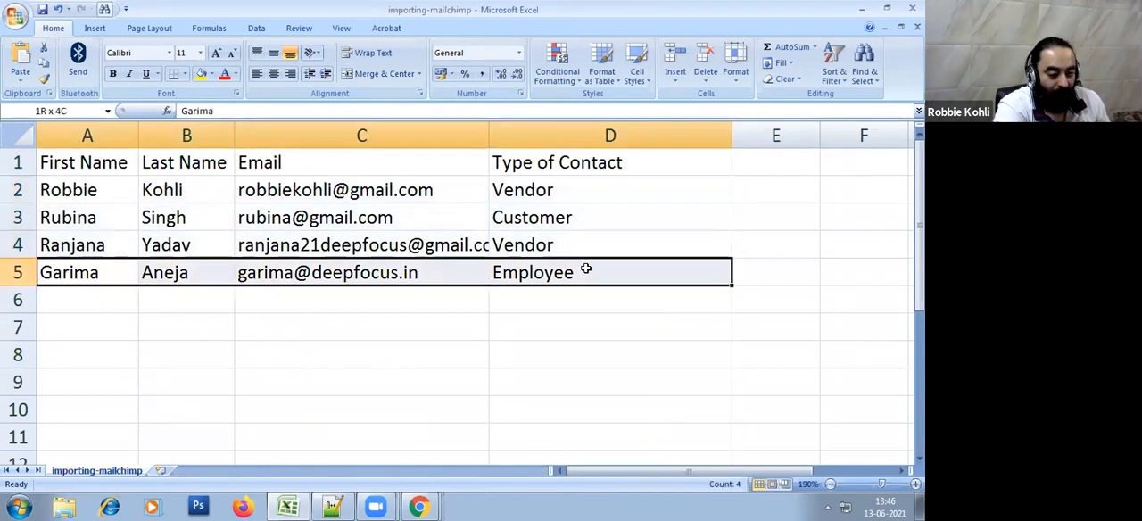
pyautogui.click(710, 390)
pyautogui.hotkey('alt', 'Tab')
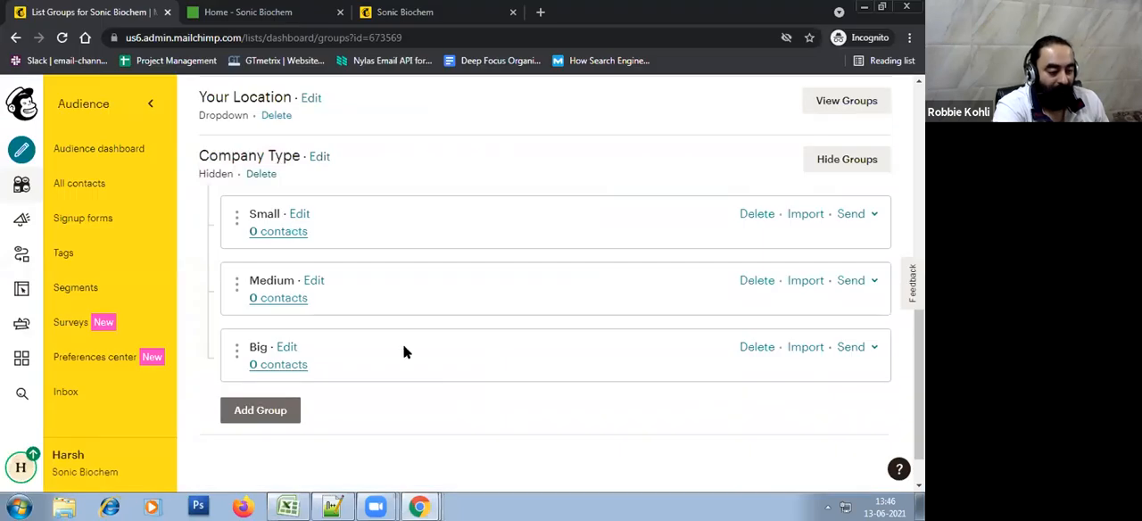
pyautogui.hotkey('alt', 'Tab')
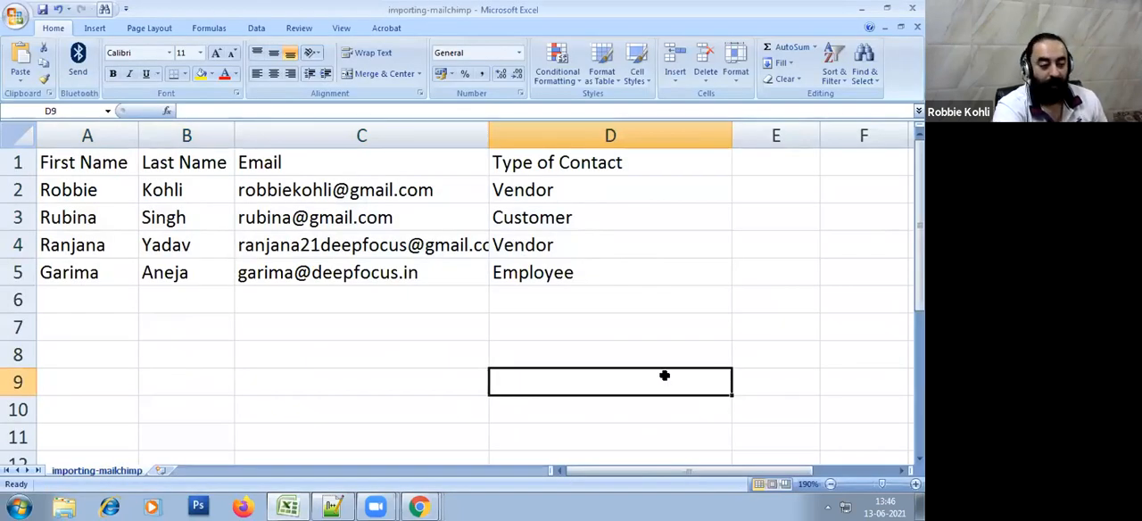
pyautogui.click(545, 335)
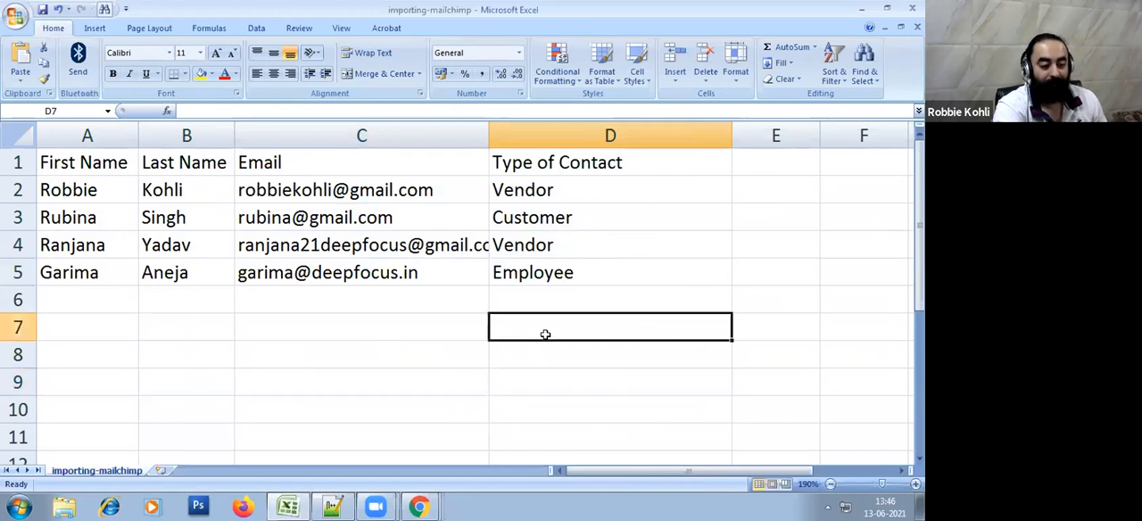
# Copy the category name "Company Type" from Mailchimp into cell E1 of the Excel contact sheet as a new column heading
pyautogui.hotkey('alt', 'Tab')
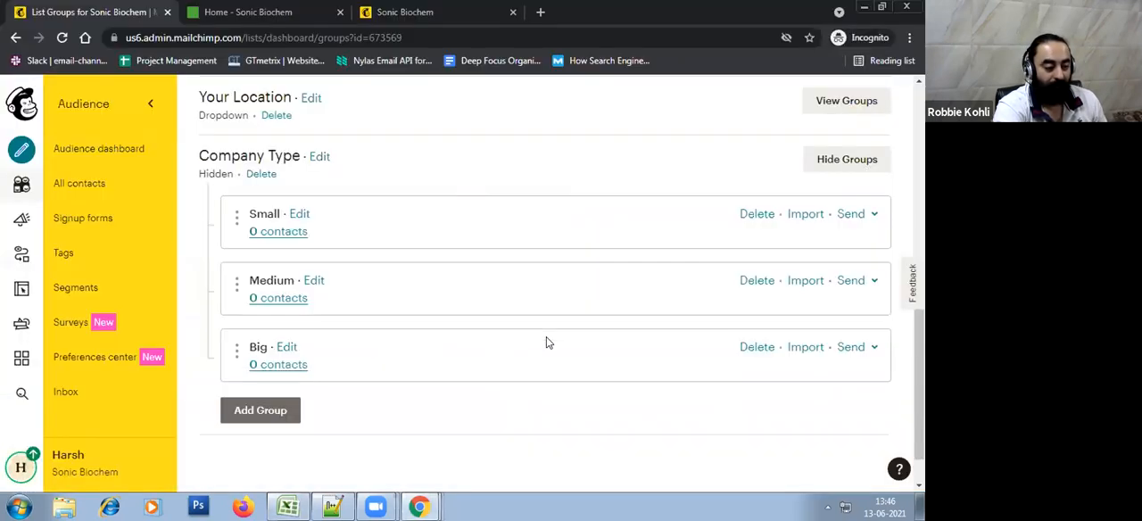
pyautogui.moveTo(200, 157); pyautogui.dragTo(298, 159)
pyautogui.hotkey('ctrl', 'c')
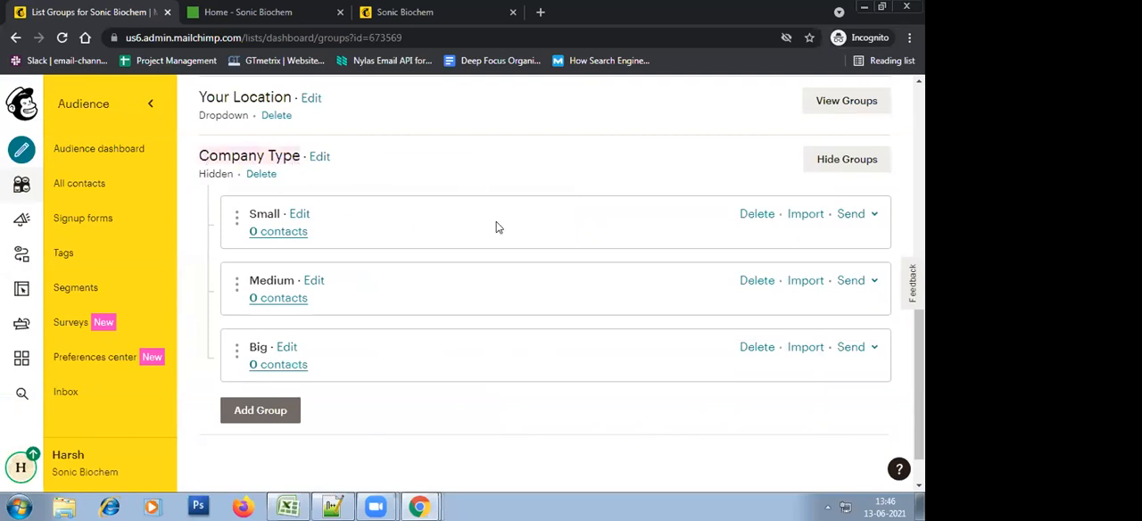
pyautogui.hotkey('alt', 'Tab')
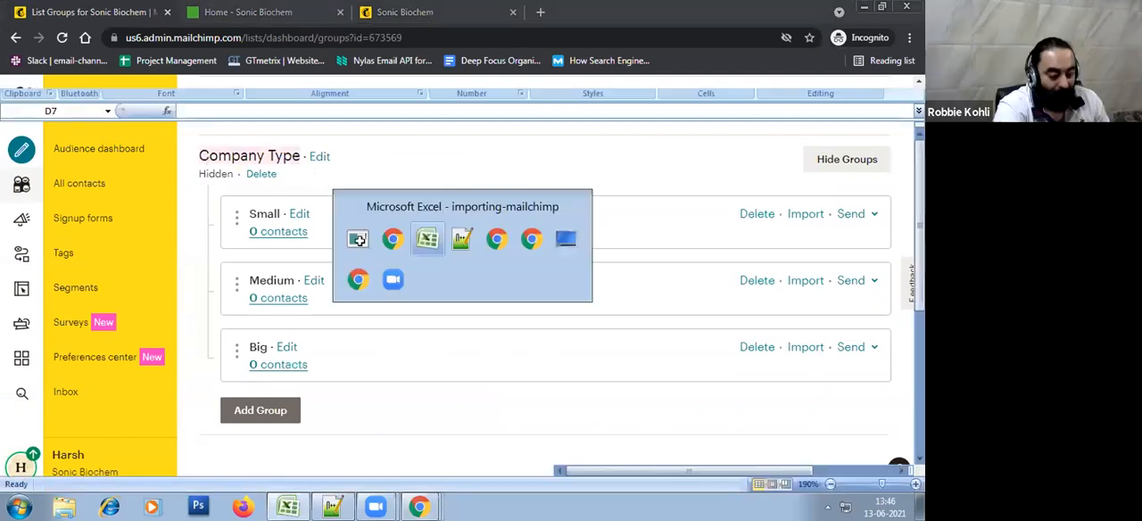
pyautogui.click(767, 160)
pyautogui.hotkey('ctrl', 'v')
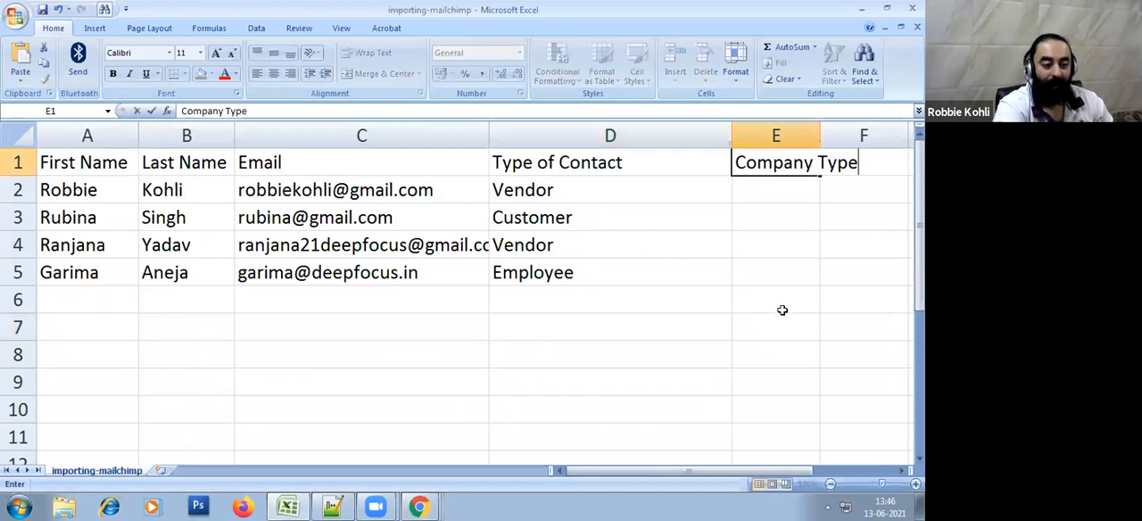
pyautogui.click(780, 308)
# Widen the Company Type and Email columns to fit their contents and narrow the Type of Contact column
pyautogui.moveTo(820, 134); pyautogui.dragTo(871, 131)
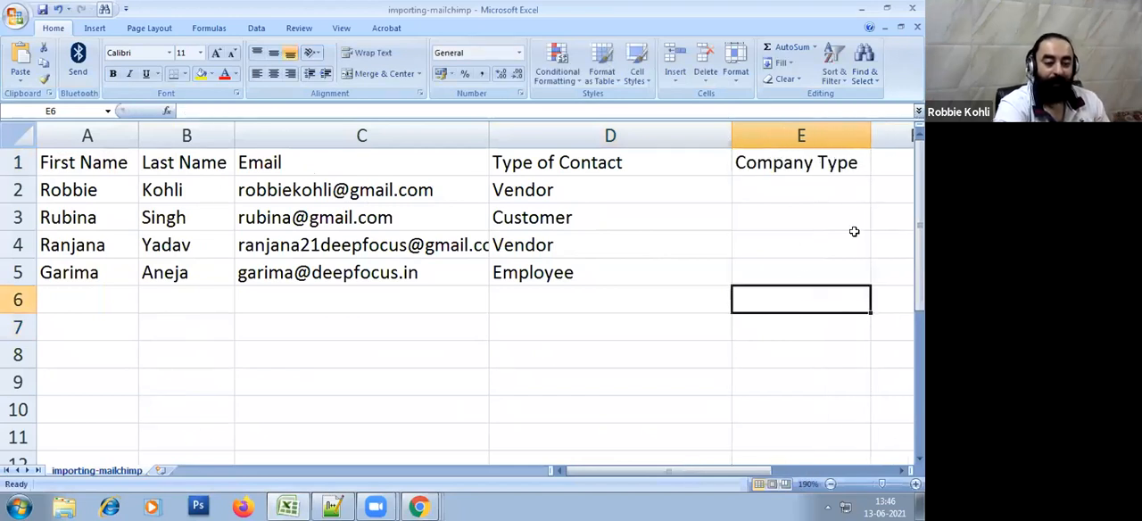
pyautogui.moveTo(490, 131); pyautogui.dragTo(517, 134)
pyautogui.hotkey('alt', 'Tab')
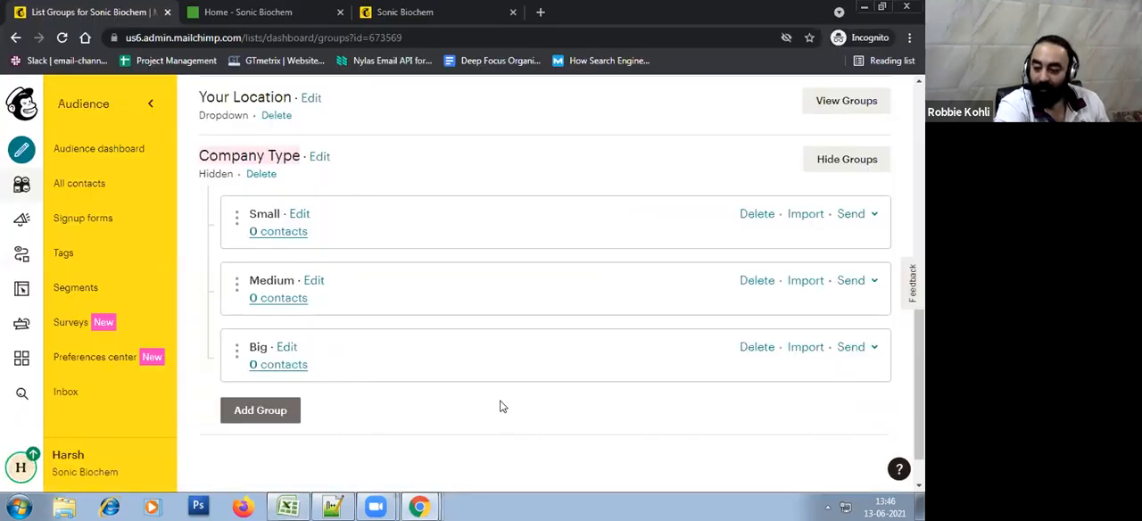
pyautogui.hotkey('alt', 'Tab')
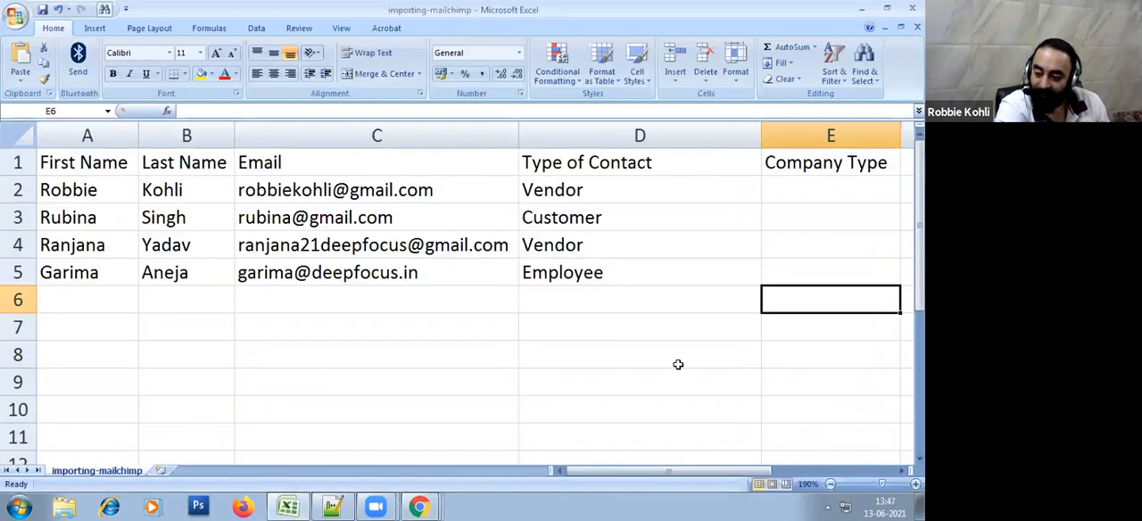
pyautogui.click(696, 357)
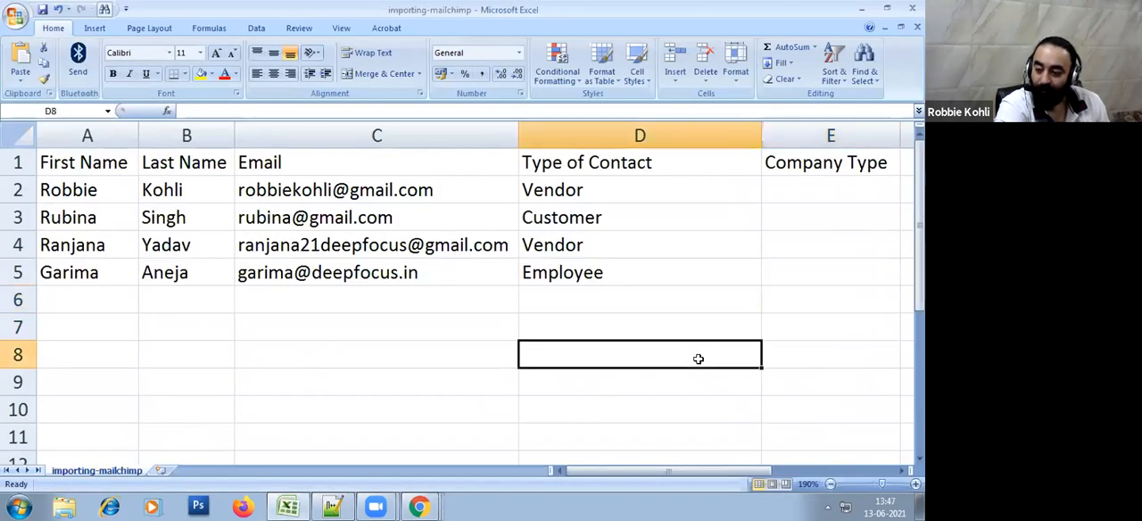
pyautogui.click(713, 316)
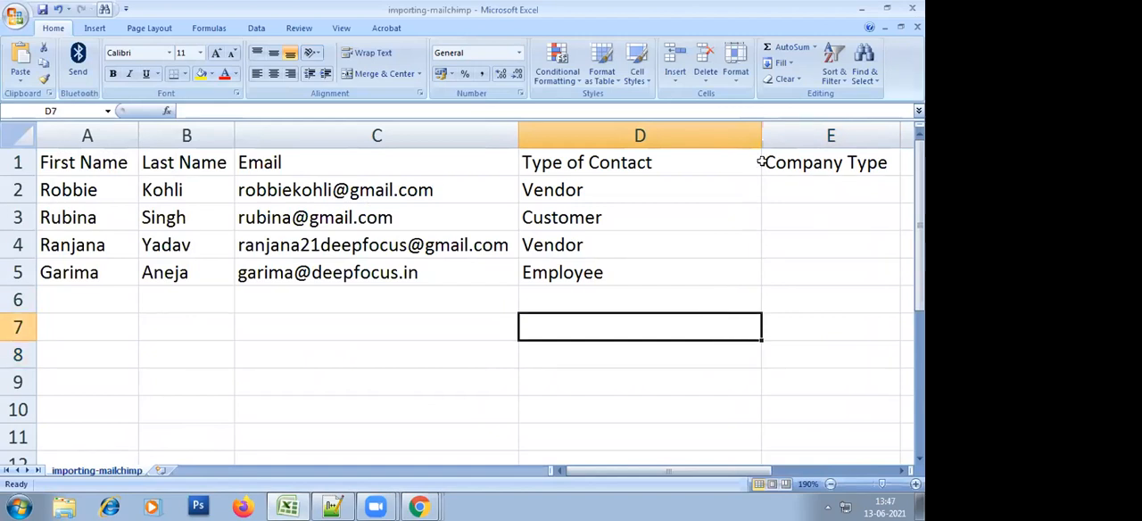
pyautogui.moveTo(760, 129); pyautogui.dragTo(696, 131)
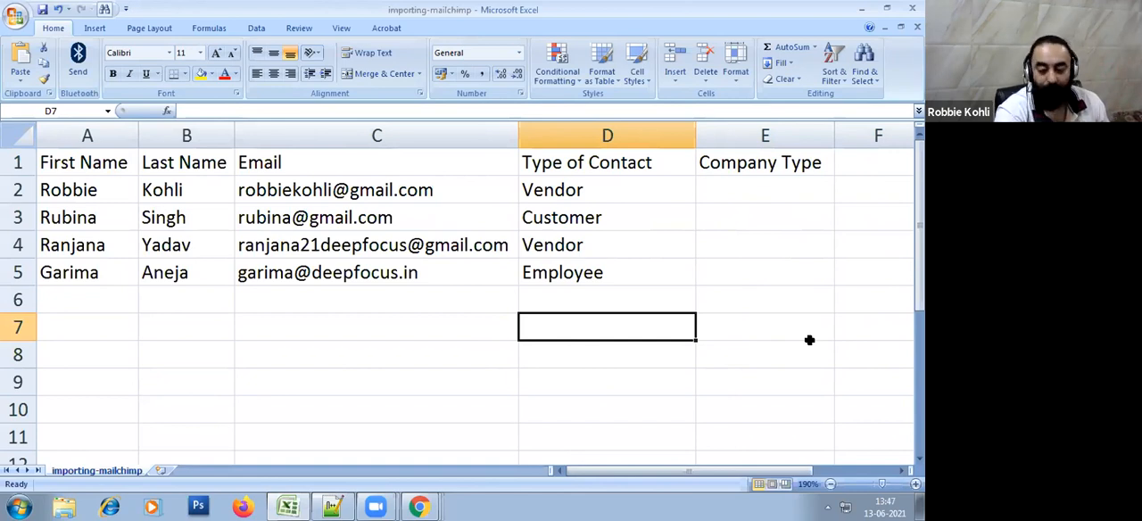
# Fill the Company Type column in cells E2 to E5 with Small, Medium, Big and Small, matching the Mailchimp group names
pyautogui.hotkey('alt', 'Tab')
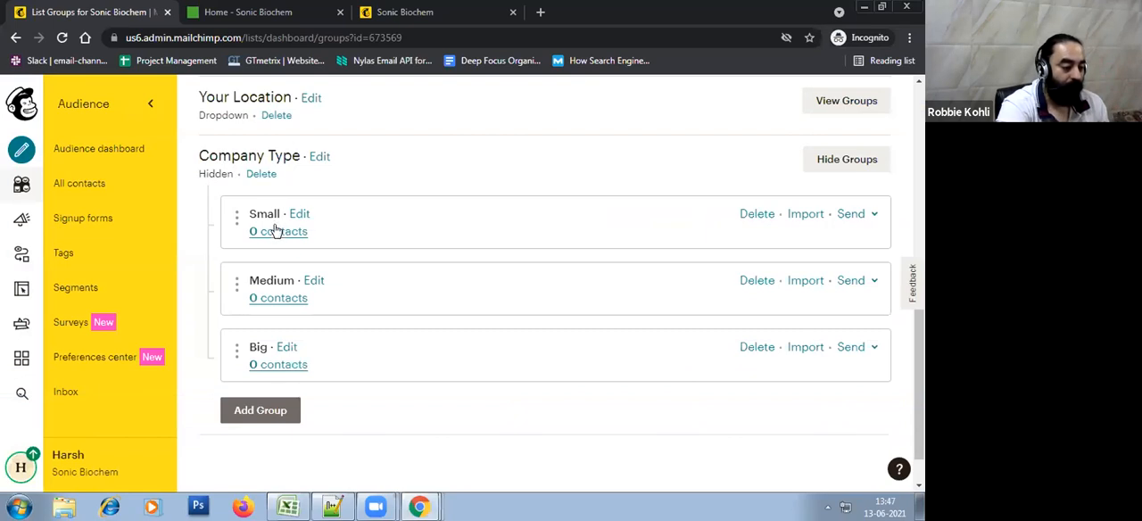
pyautogui.hotkey('alt', 'Tab')
pyautogui.click(759, 189)
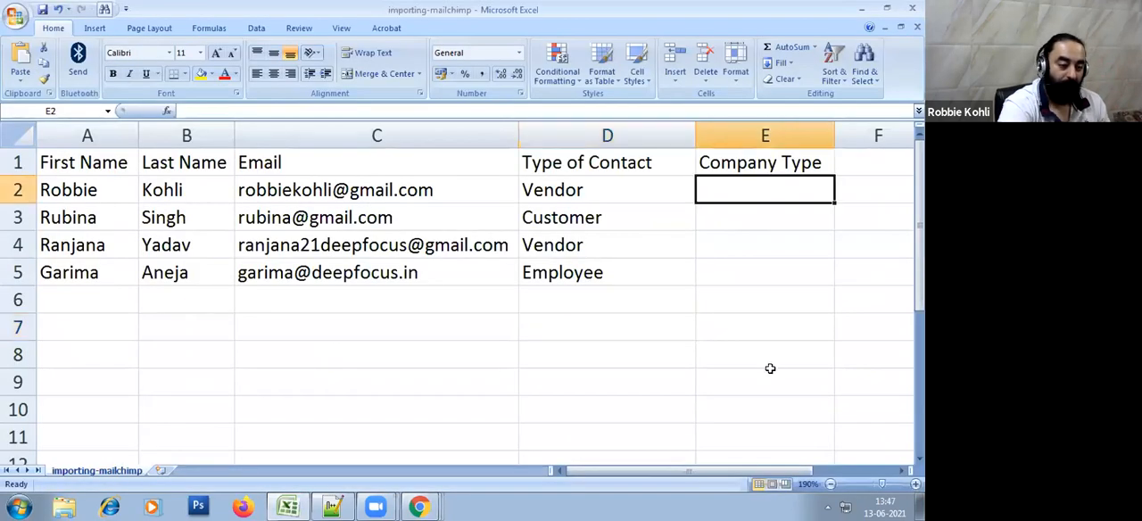
pyautogui.write('Small')
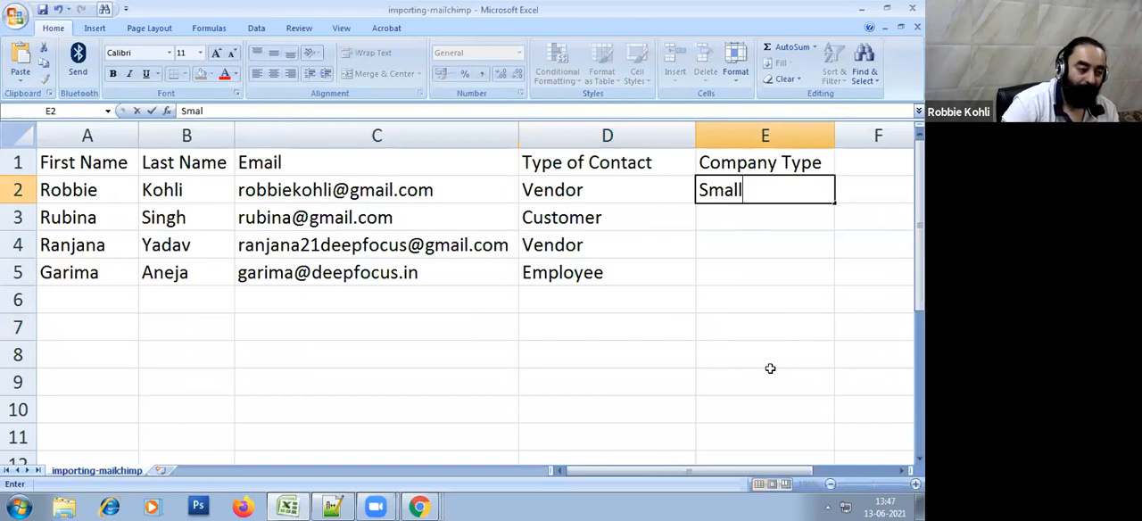
pyautogui.press('Return')
pyautogui.write('Medium')
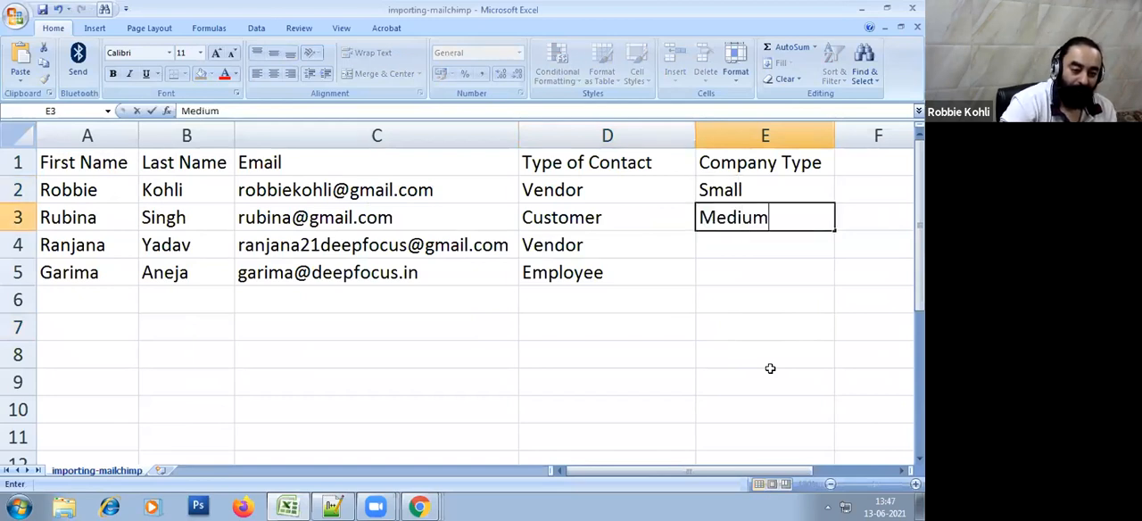
pyautogui.press('Return')
pyautogui.write('Big')
pyautogui.press('Return')
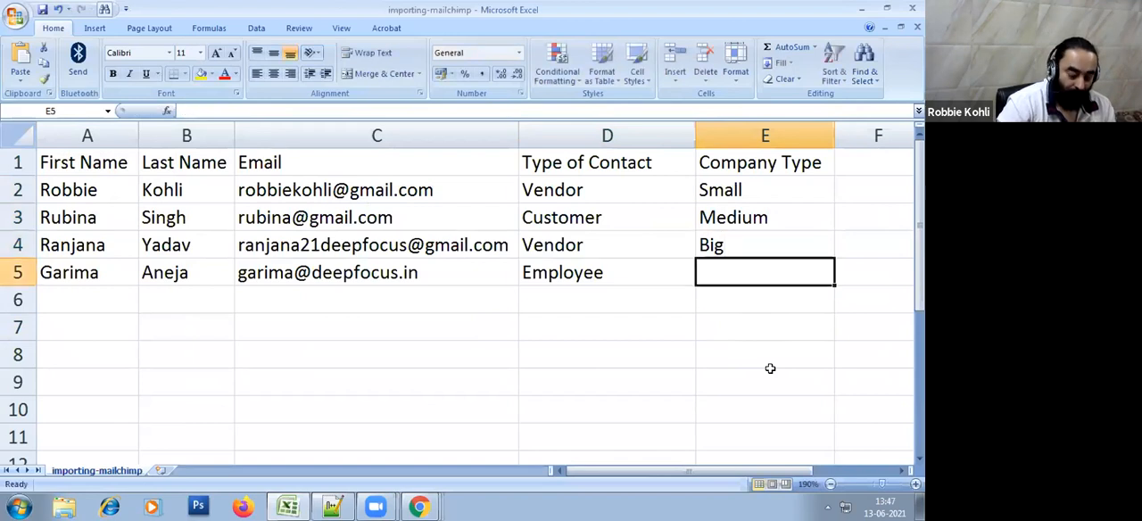
pyautogui.write('Small')
pyautogui.press('Return')
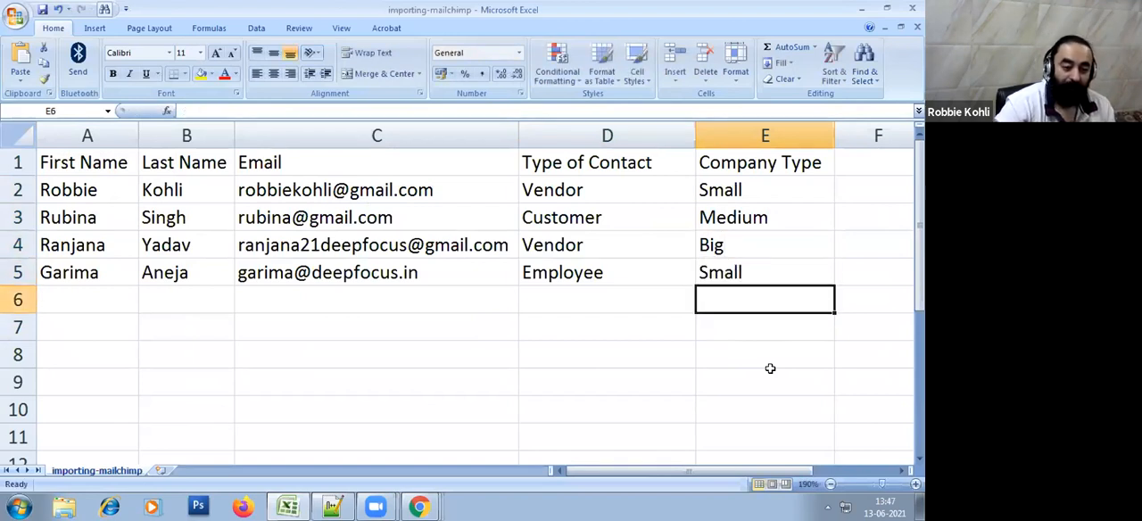
pyautogui.click(770, 369)
pyautogui.click(730, 191)
pyautogui.click(736, 409)
# Save the importing-mailchimp contact sheet
pyautogui.hotkey('alt', 'Tab')
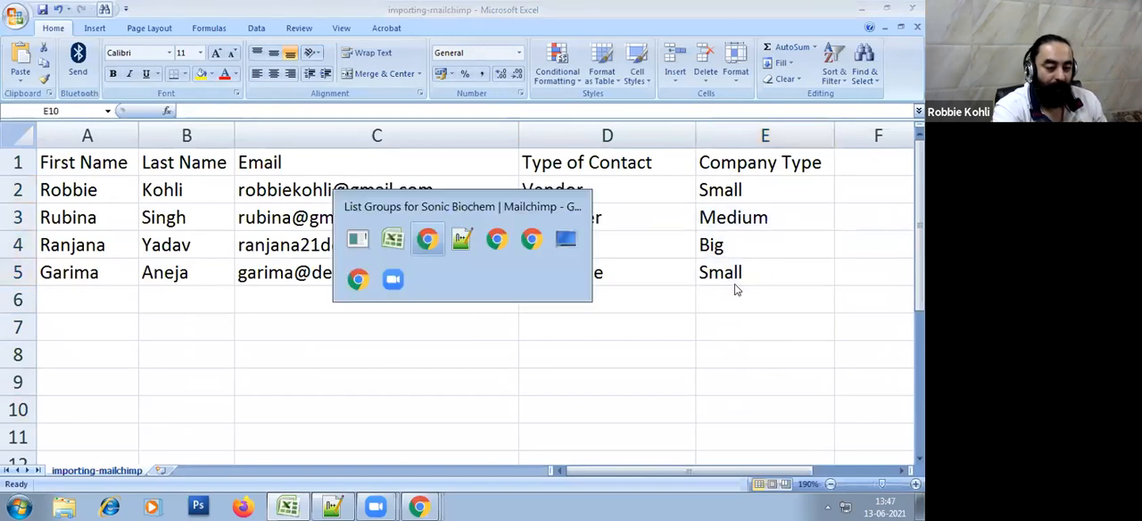
pyautogui.hotkey('alt', 'Tab')
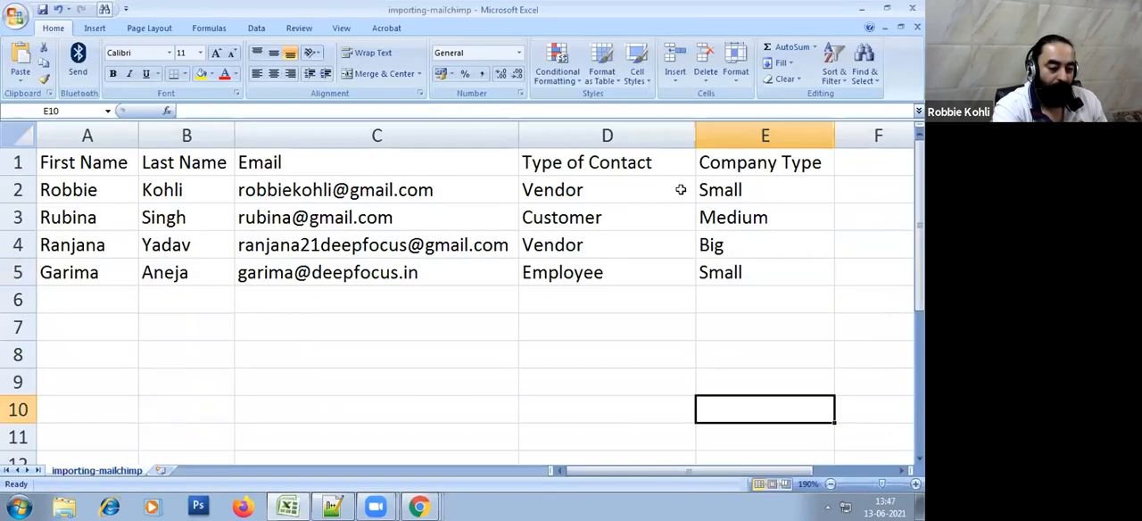
pyautogui.click(16, 16)
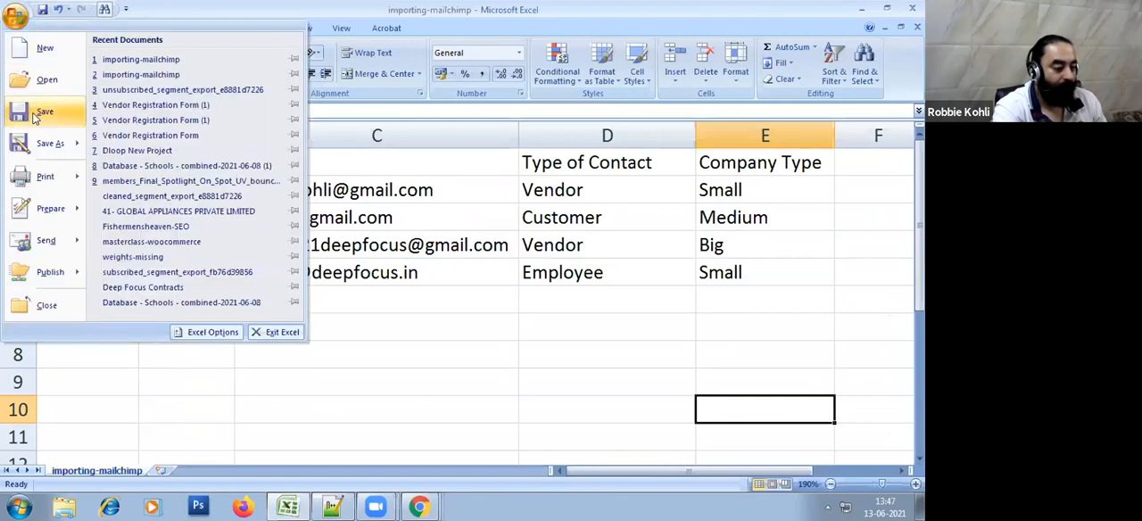
pyautogui.click(45, 112)
pyautogui.click(409, 302)
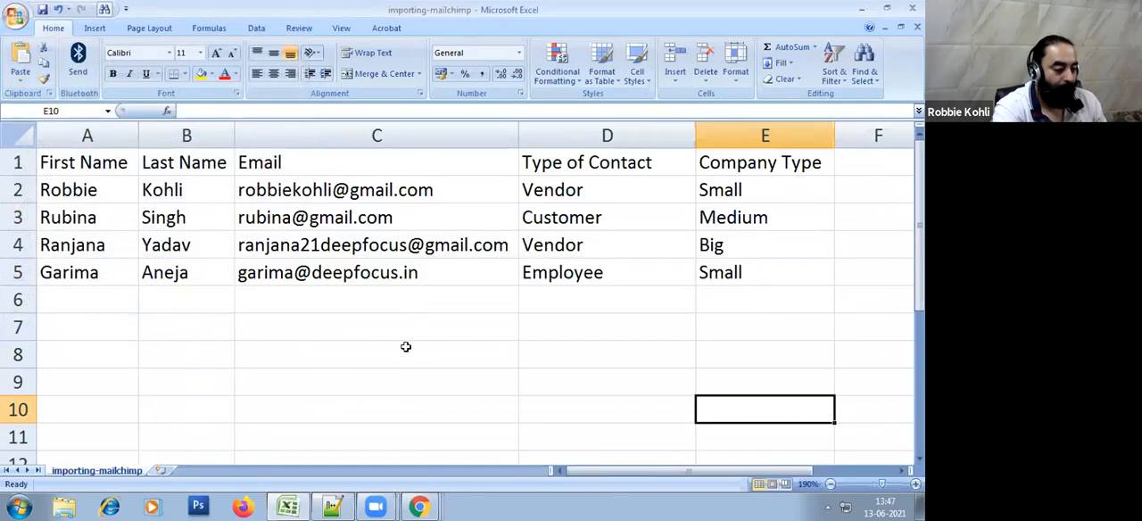
# Switch back to Mailchimp and return to the start of the Groups list
pyautogui.hotkey('alt', 'Tab')
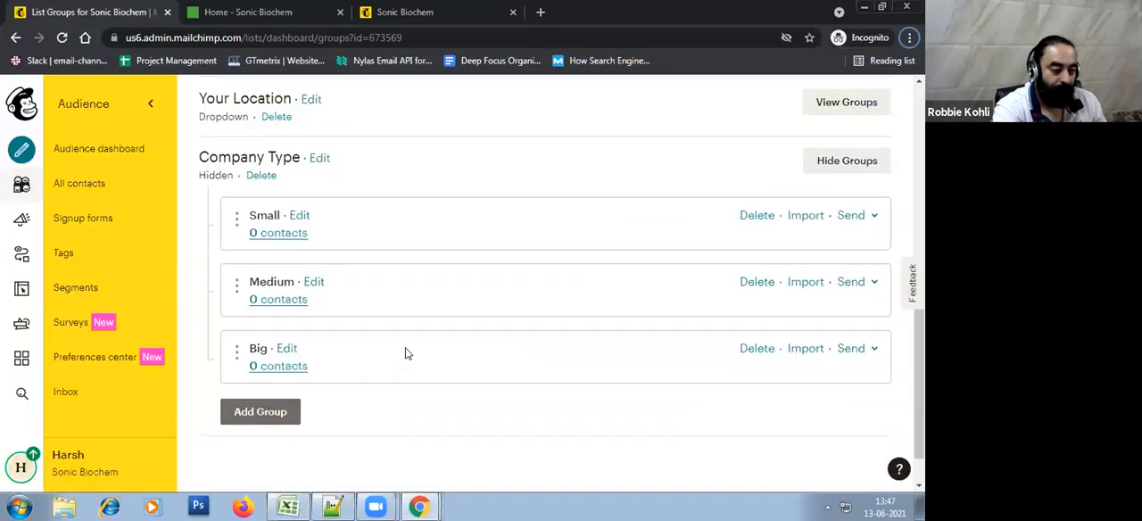
pyautogui.scroll(5, 406, 351)
pyautogui.hotkey('alt', 'Tab')
pyautogui.hotkey('alt', 'Tab')
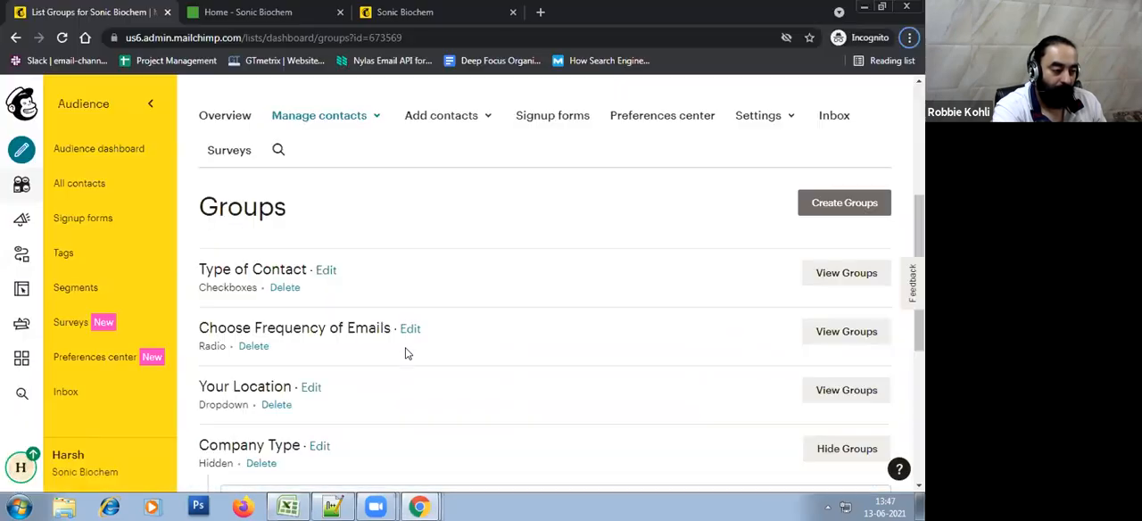
# Start a contact import into the Sonic Biochem audience using the file upload method
pyautogui.scroll(4, 407, 353)
pyautogui.scroll(-2, 523, 263)
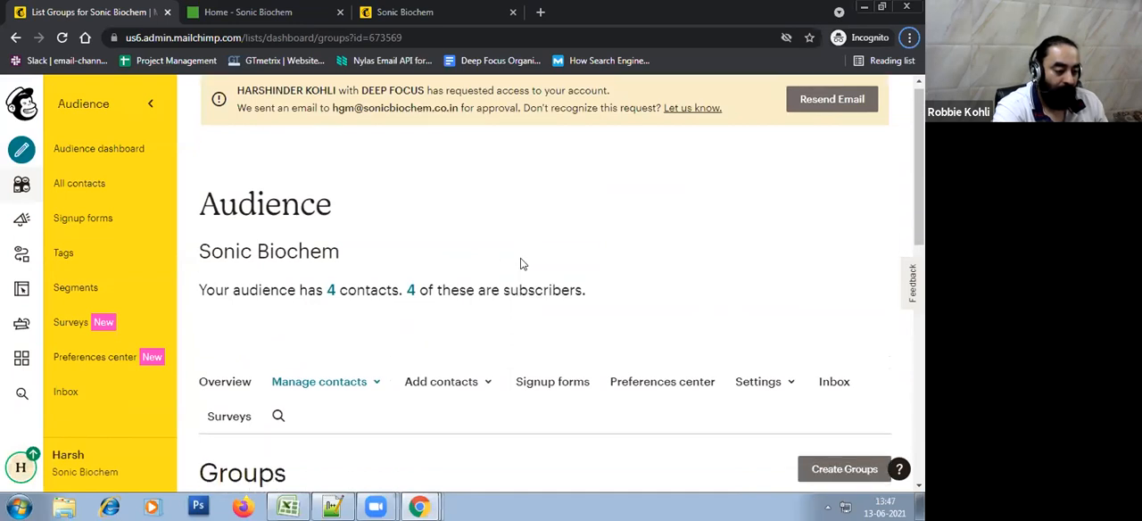
pyautogui.click(478, 275)
pyautogui.click(470, 328)
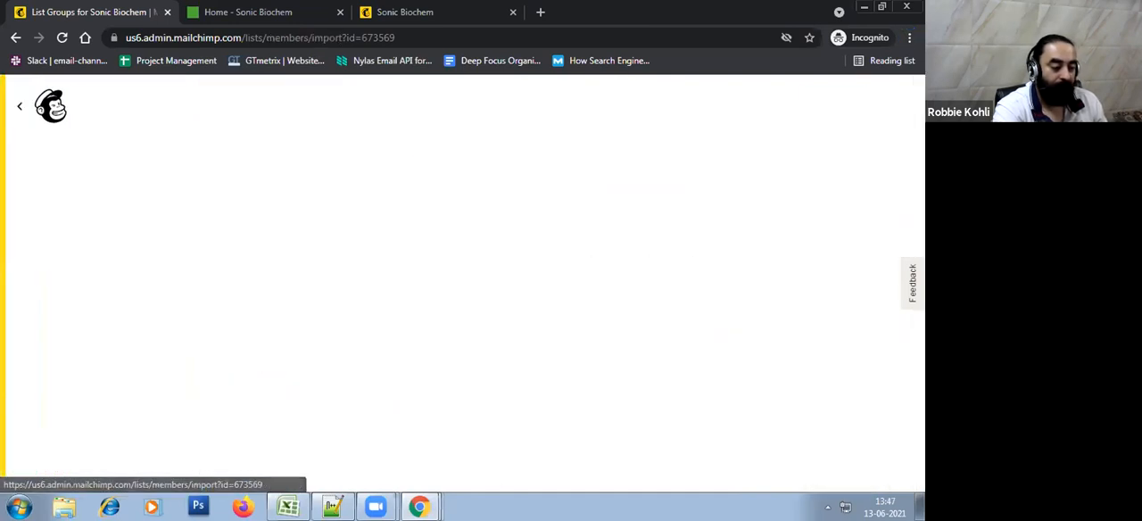
pyautogui.scroll(-1, 474, 273)
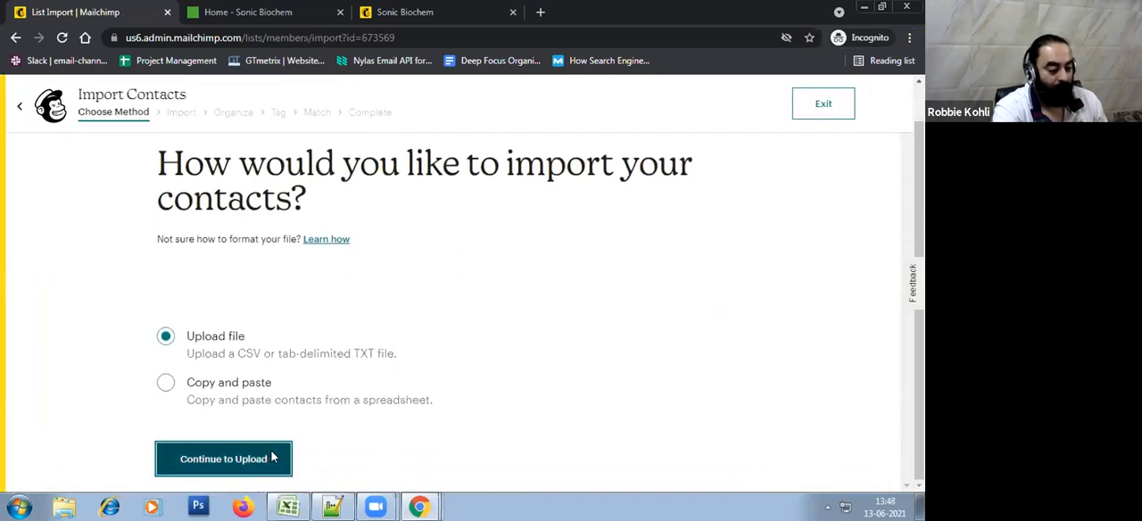
pyautogui.click(273, 456)
# Upload the importing-mailchimp CSV file from the Desktop and continue to organizing the contacts
pyautogui.click(451, 348)
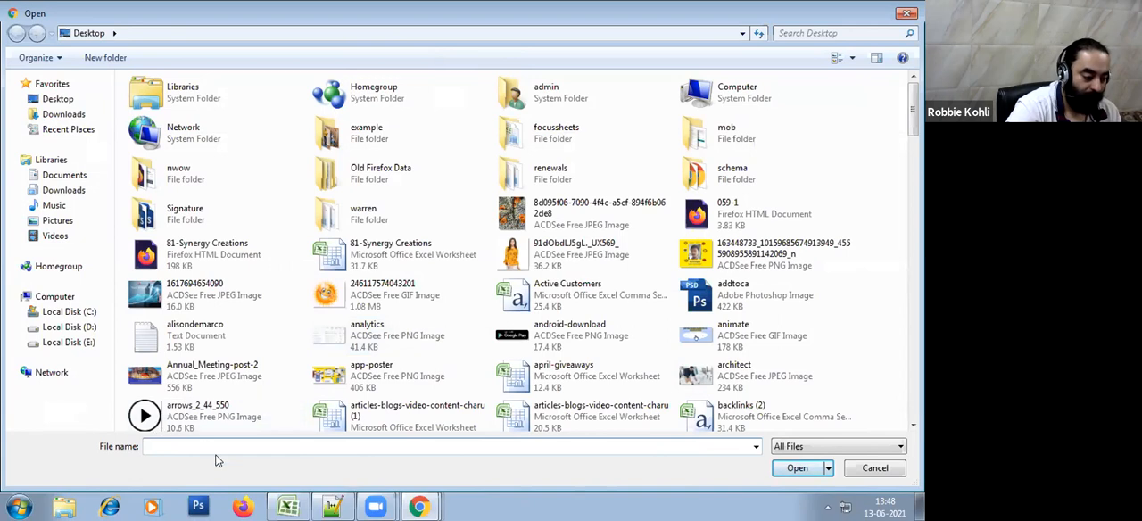
pyautogui.click(580, 345)
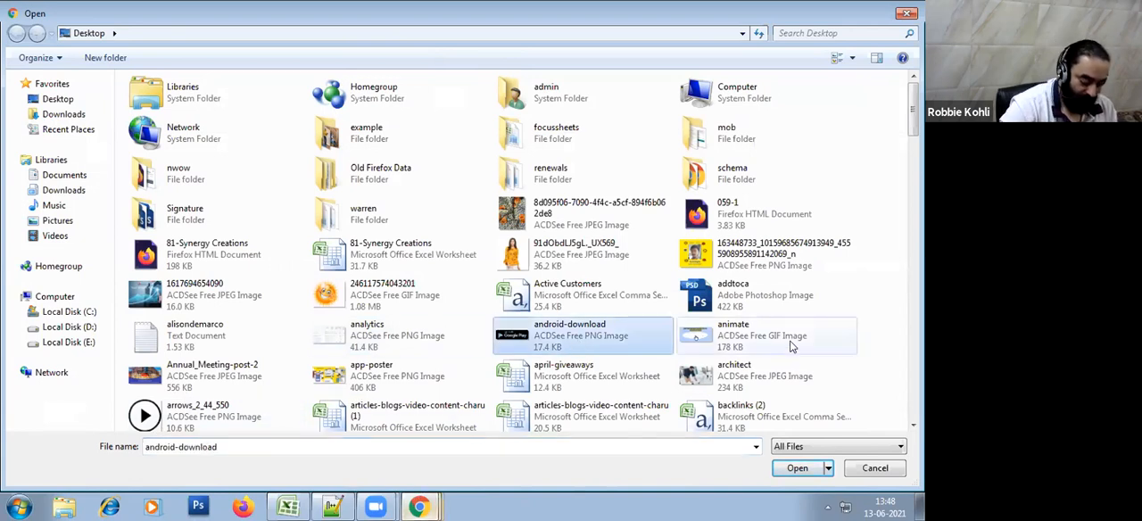
pyautogui.write('imp')
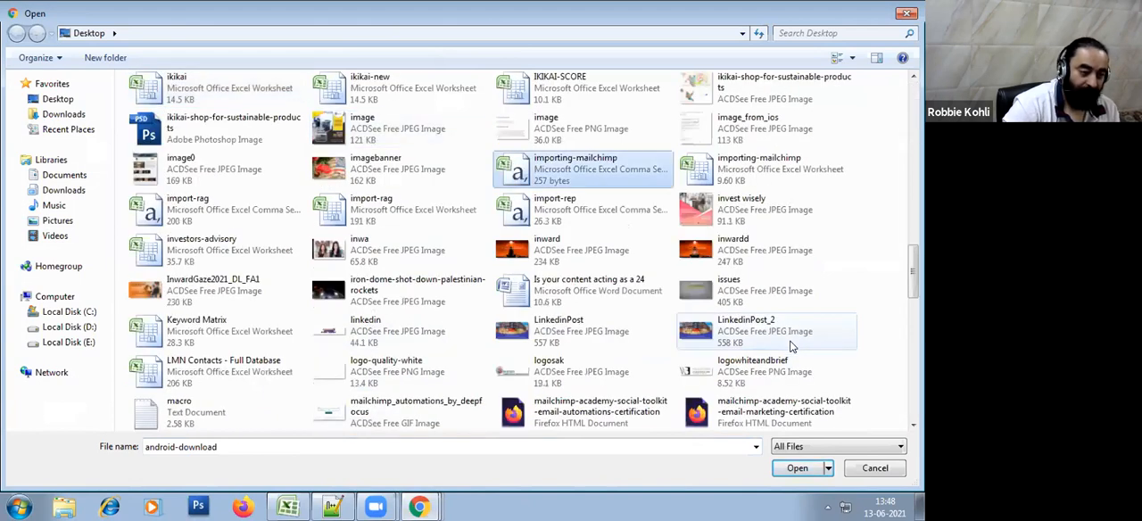
pyautogui.press('Right')
pyautogui.press('Left')
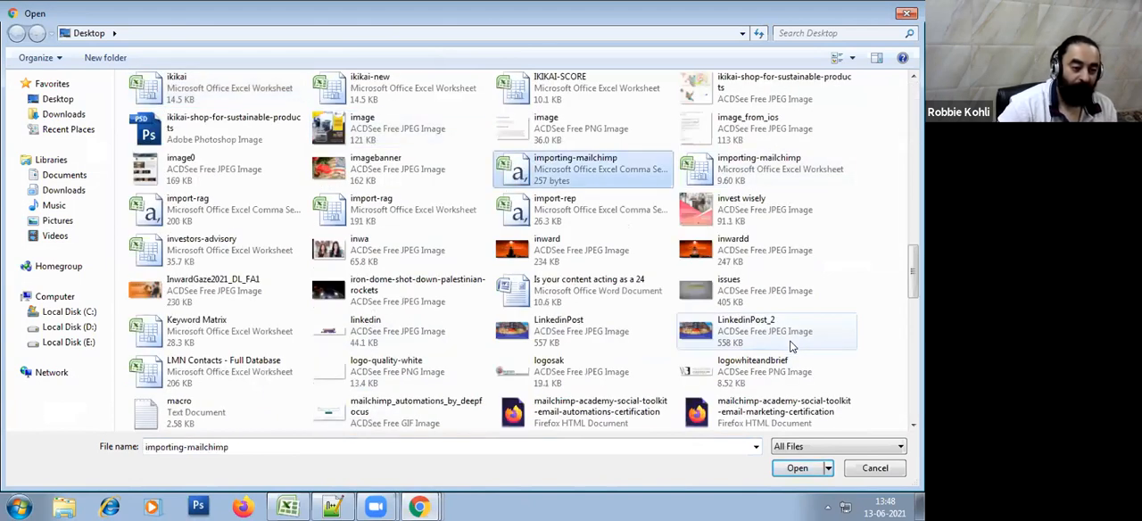
pyautogui.press('Return')
pyautogui.click(225, 400)
# Enable the Type of Contact group category for the imported contacts
pyautogui.scroll(-3, 491, 361)
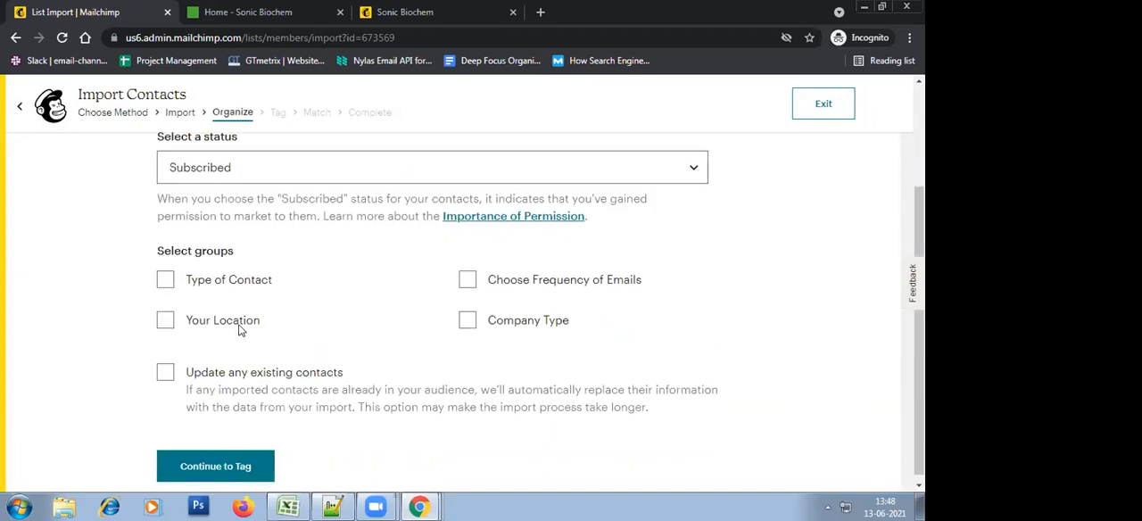
pyautogui.click(165, 282)
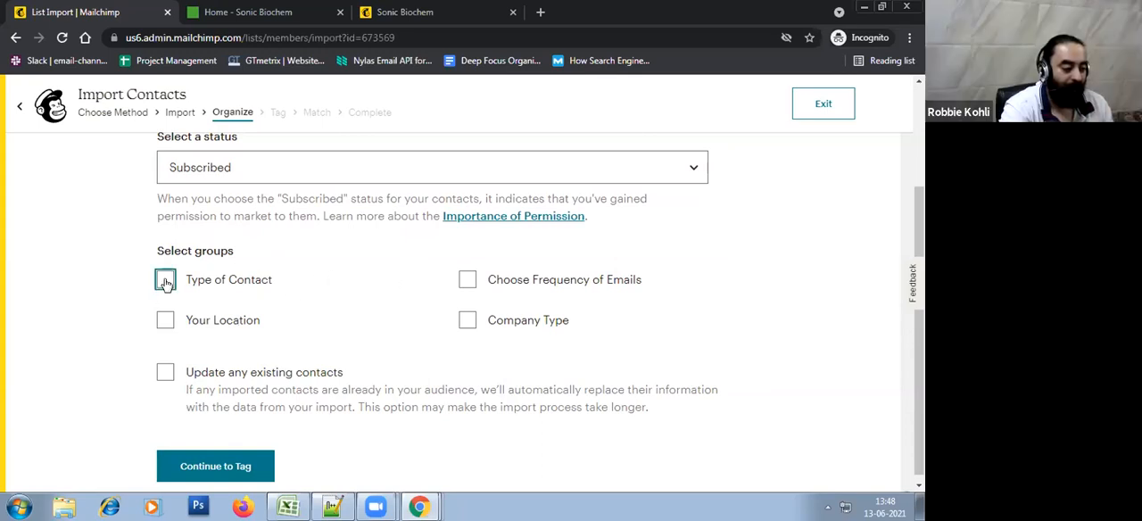
pyautogui.click(165, 282)
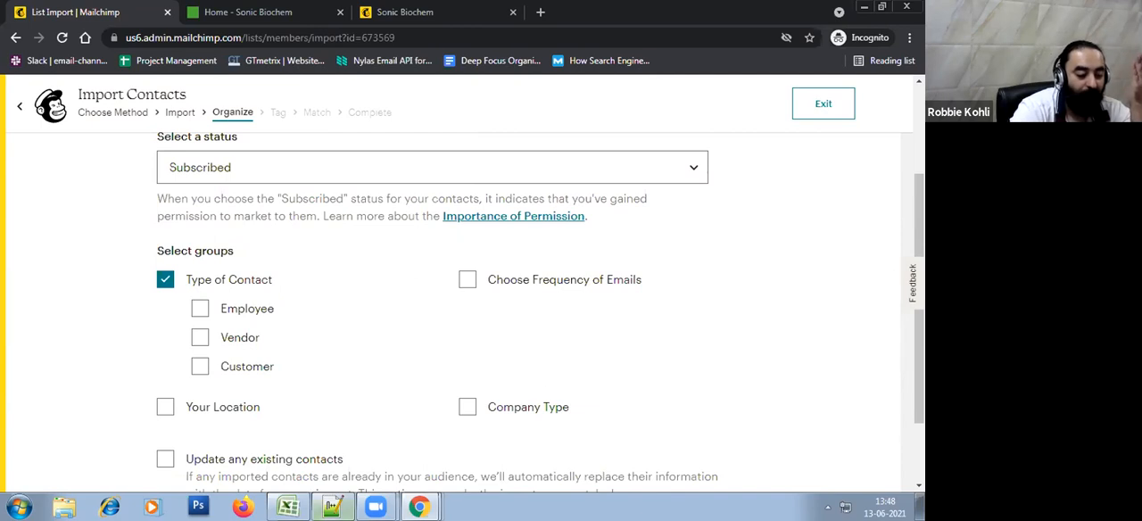
# Check the Type of Contact and Company Type columns in the Excel contact sheet and return to the Mailchimp import
pyautogui.click(287, 507)
pyautogui.click(455, 315)
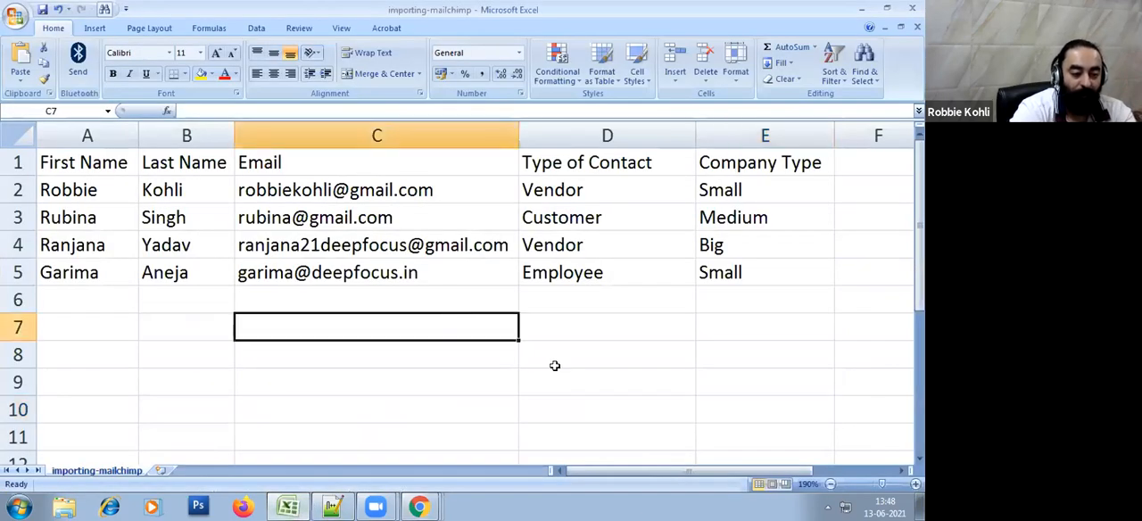
pyautogui.moveTo(607, 158); pyautogui.dragTo(750, 335)
pyautogui.click(751, 398)
pyautogui.moveTo(639, 137); pyautogui.dragTo(648, 189)
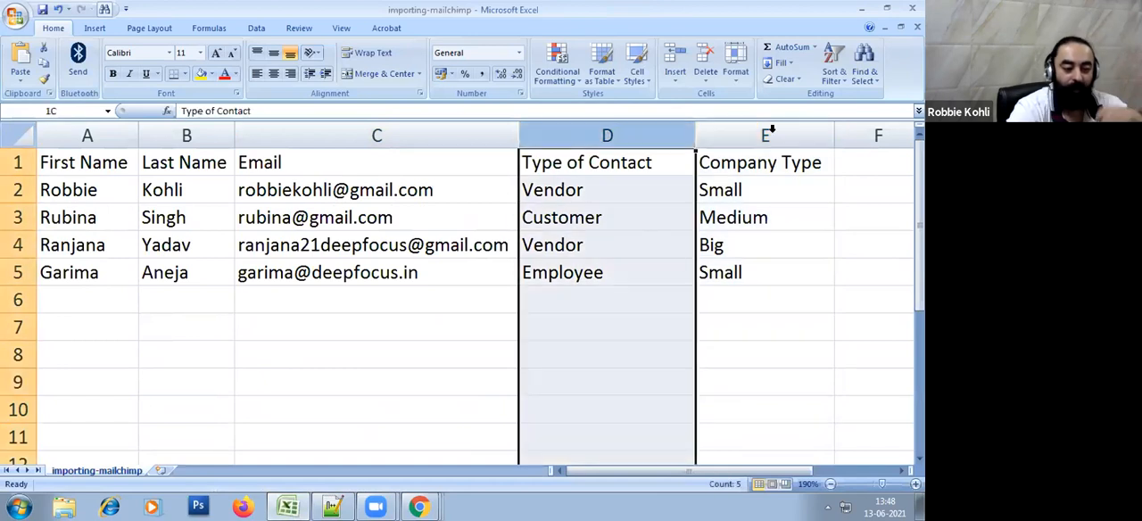
pyautogui.moveTo(776, 158); pyautogui.dragTo(83, 126)
pyautogui.hotkey('alt', 'Tab')
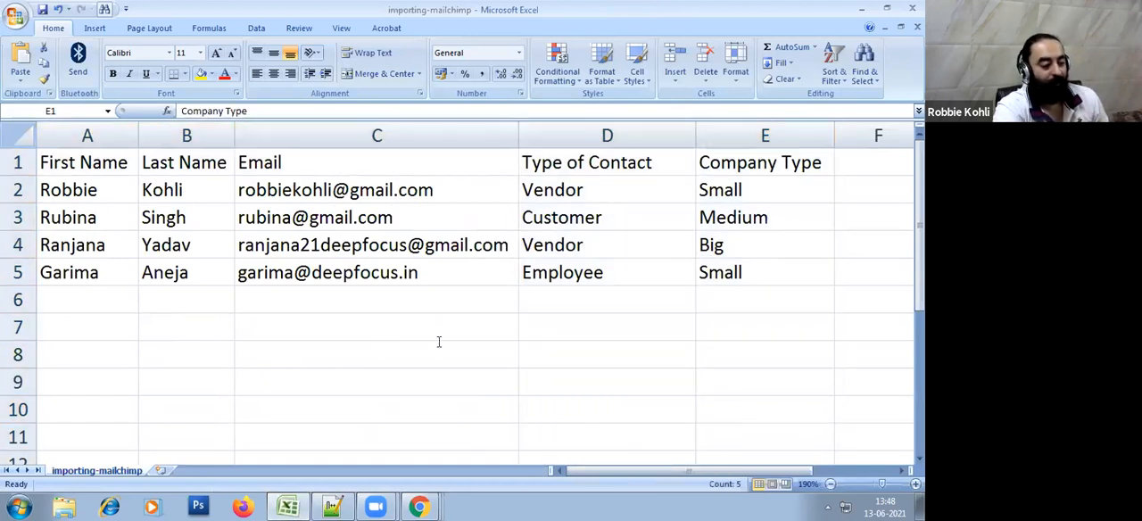
# Enable the Company Type group category for the import and continue to the tagging stage
pyautogui.scroll(-2, 452, 369)
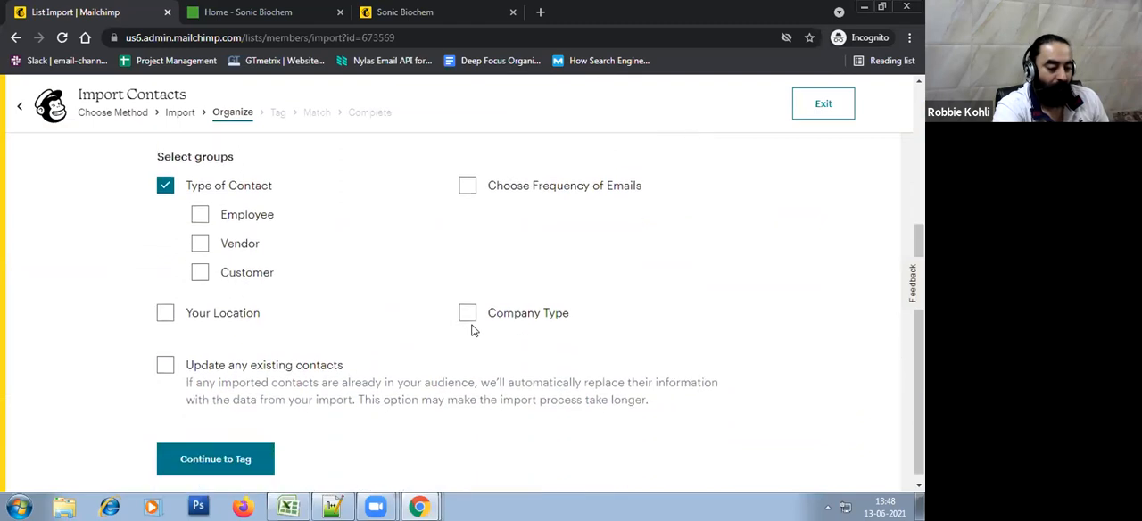
pyautogui.click(468, 314)
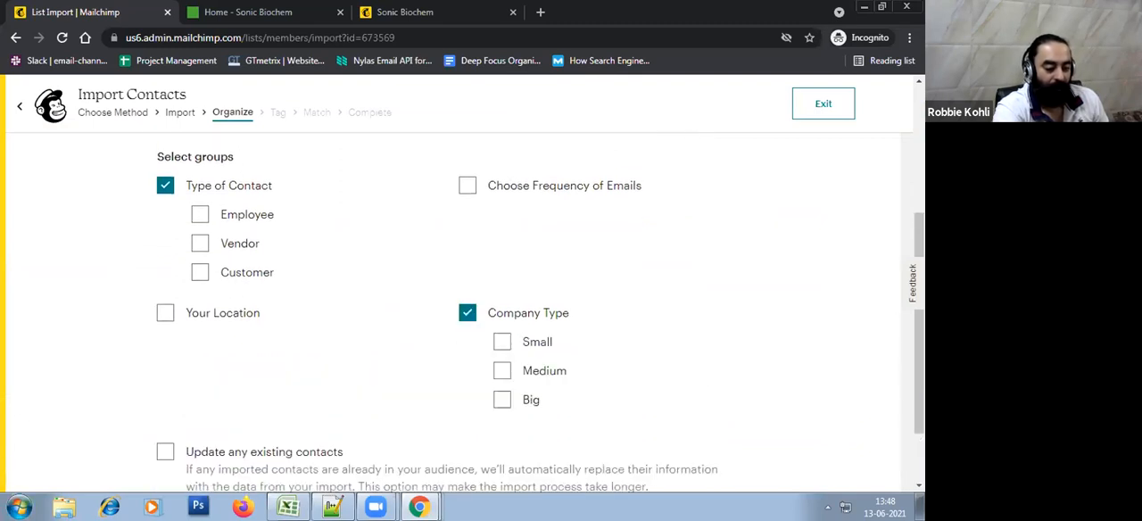
pyautogui.scroll(-1, 719, 371)
pyautogui.scroll(-1, 719, 371)
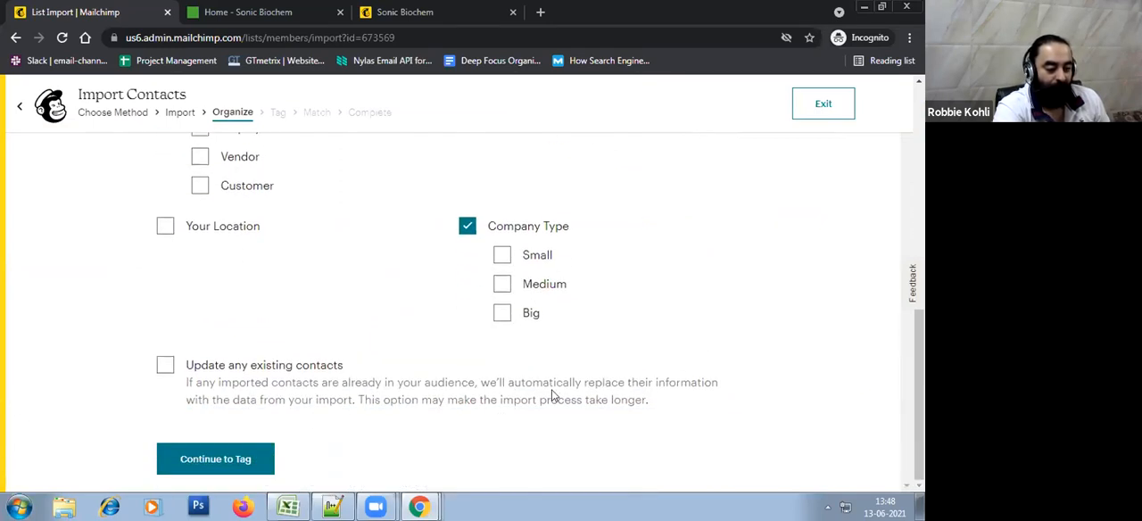
pyautogui.click(229, 468)
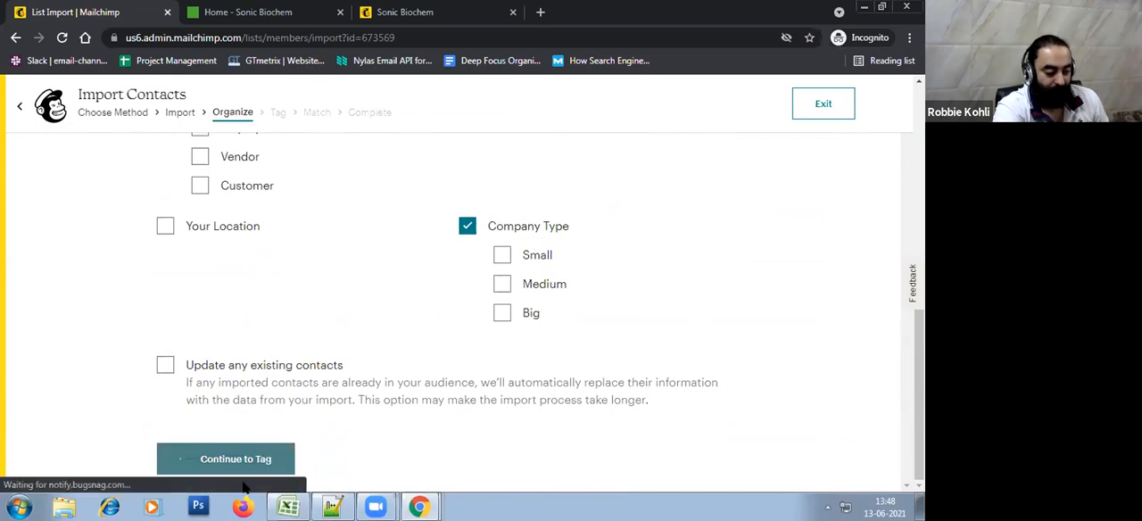
# Review the group values in cells D2 to E5 of the Excel sheet and switch back to Mailchimp
pyautogui.hotkey('alt', 'Tab')
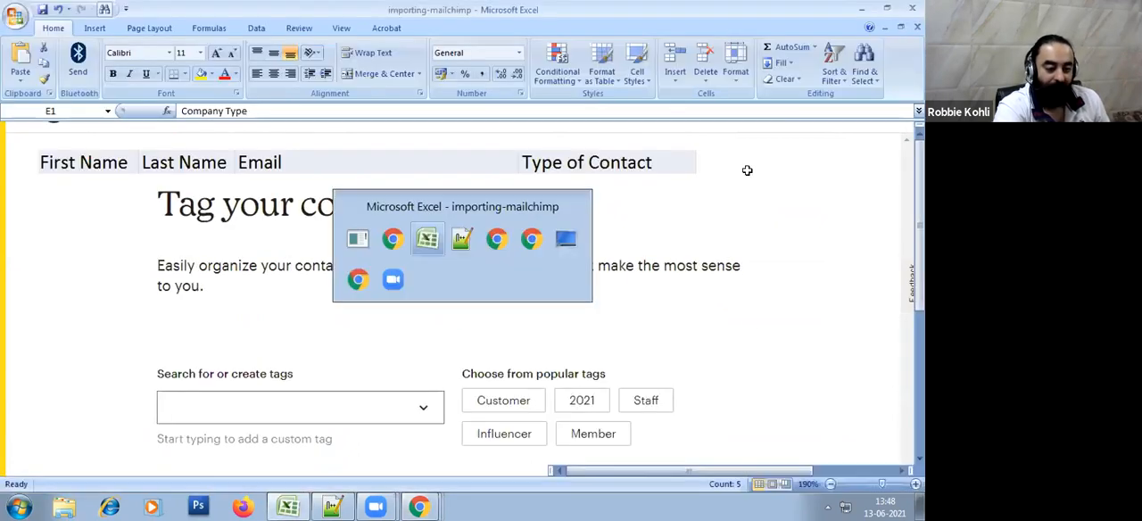
pyautogui.moveTo(606, 190); pyautogui.dragTo(777, 270)
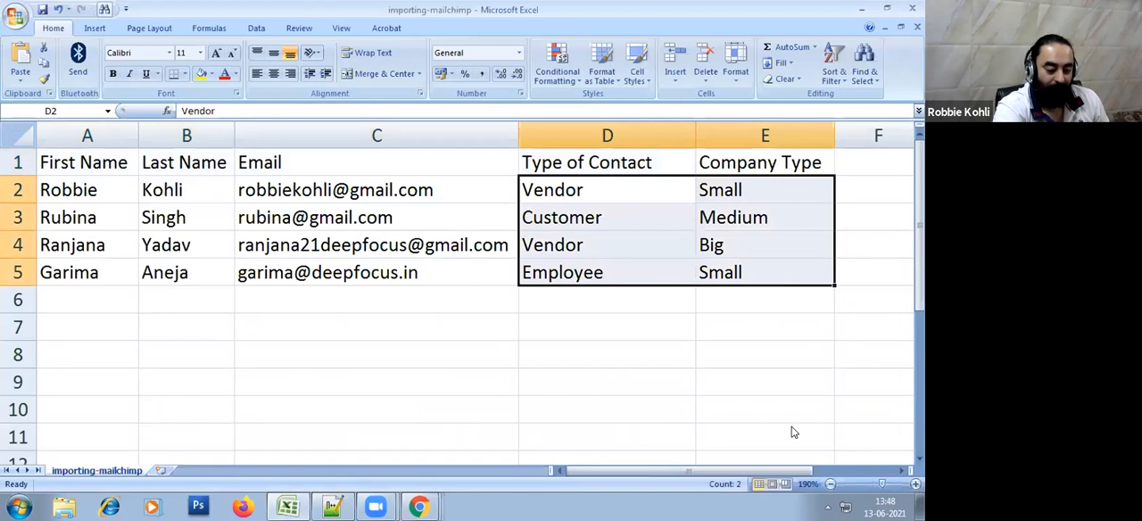
pyautogui.hotkey('alt', 'Tab')
# Tag the imported contacts as Demo, continue to column matching and bring up the Email Address and Type of Contact columns
pyautogui.scroll(-1, 586, 366)
pyautogui.click(385, 375)
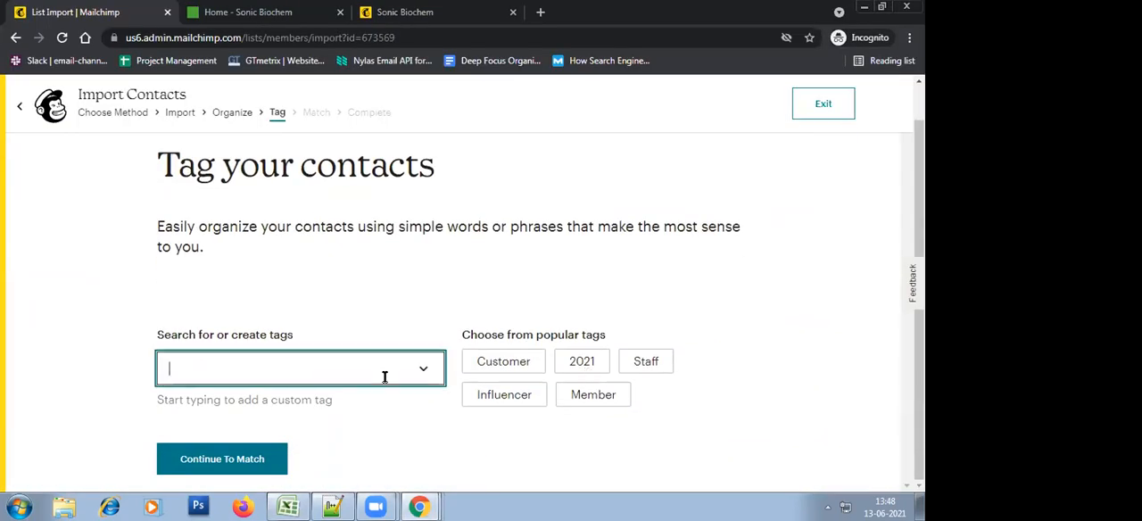
pyautogui.click(359, 399)
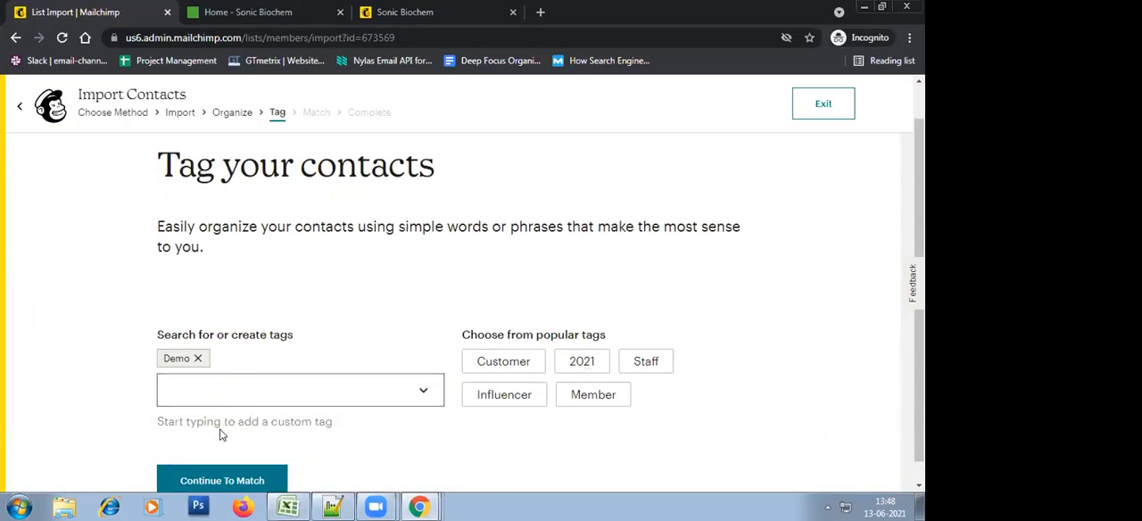
pyautogui.click(227, 479)
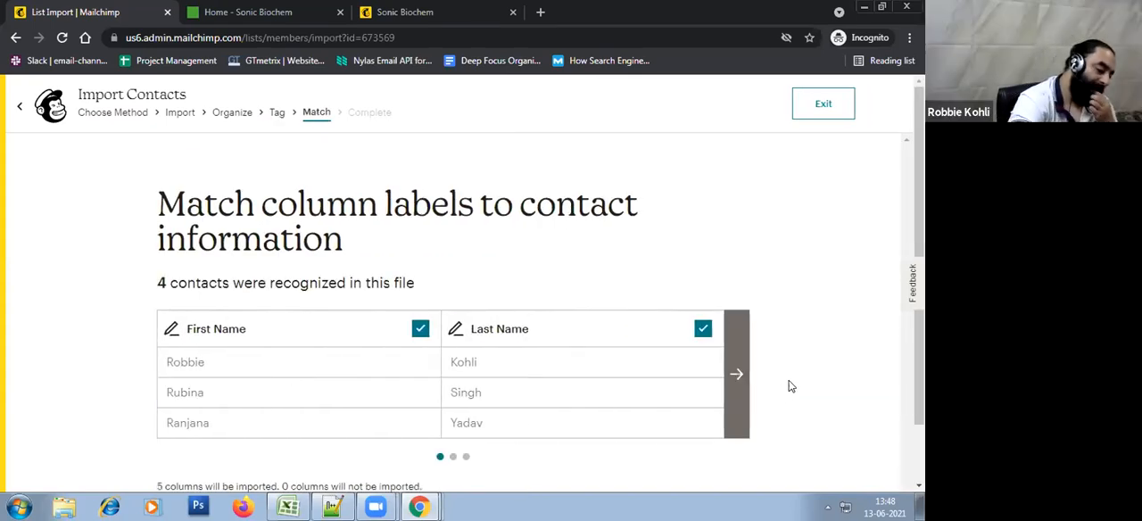
pyautogui.click(737, 378)
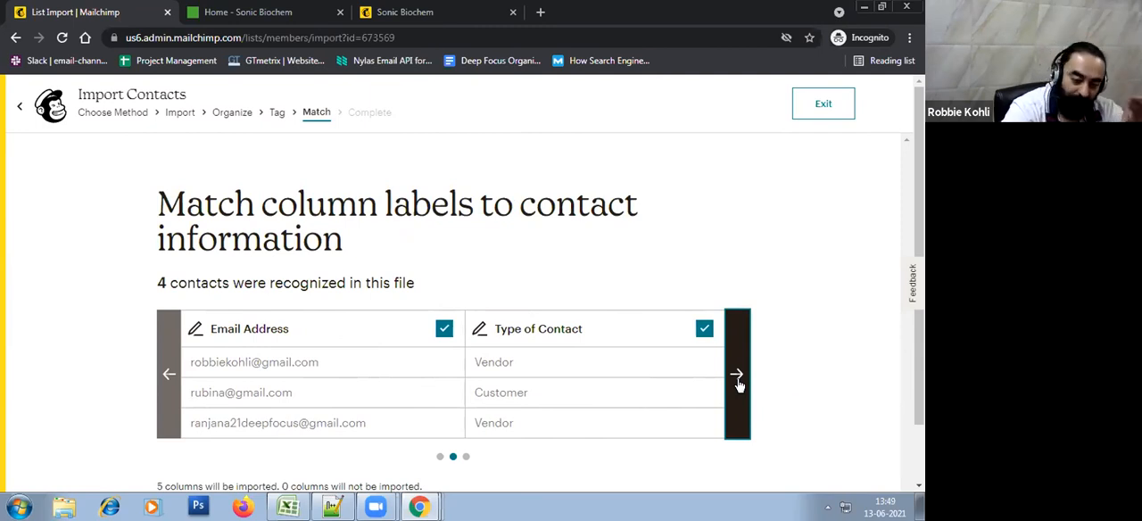
# Look over the account notes in Notepad++ and return to the column matching page in Mailchimp
pyautogui.click(332, 506)
pyautogui.click(314, 188)
pyautogui.moveTo(408, 104); pyautogui.dragTo(11, 50)
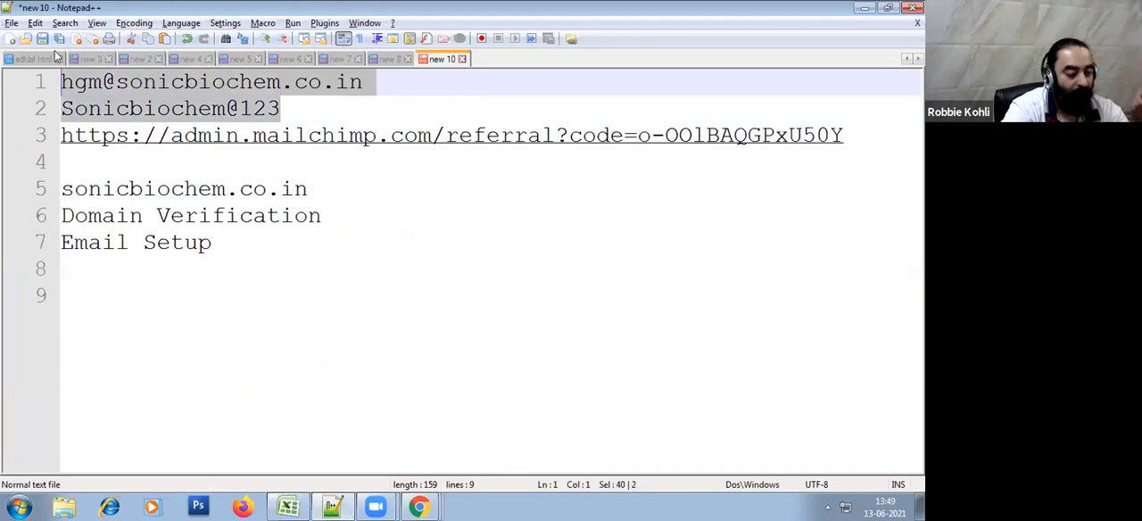
pyautogui.click(325, 90)
pyautogui.click(335, 100)
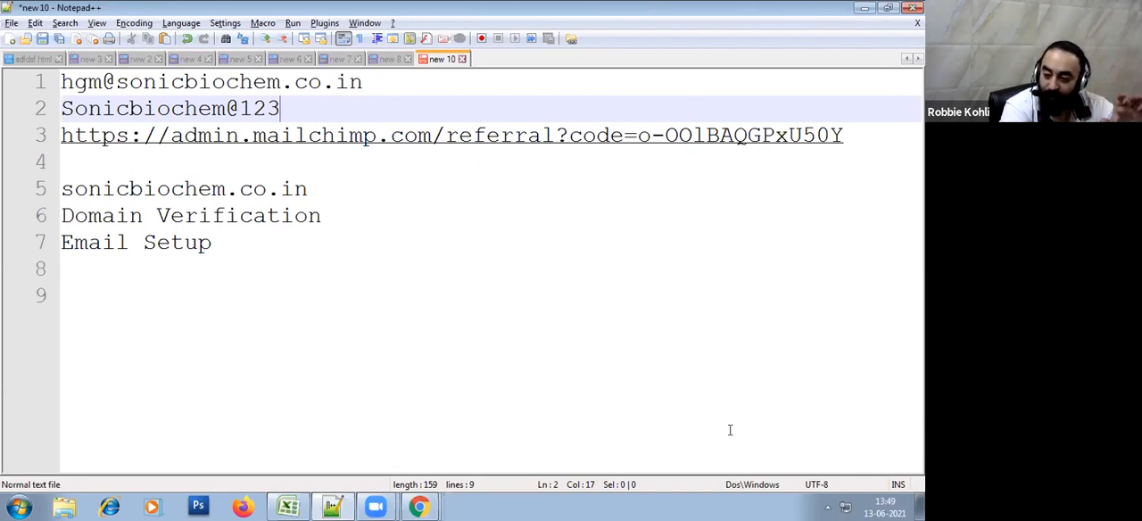
pyautogui.click(473, 380)
pyautogui.hotkey('alt', 'Tab')
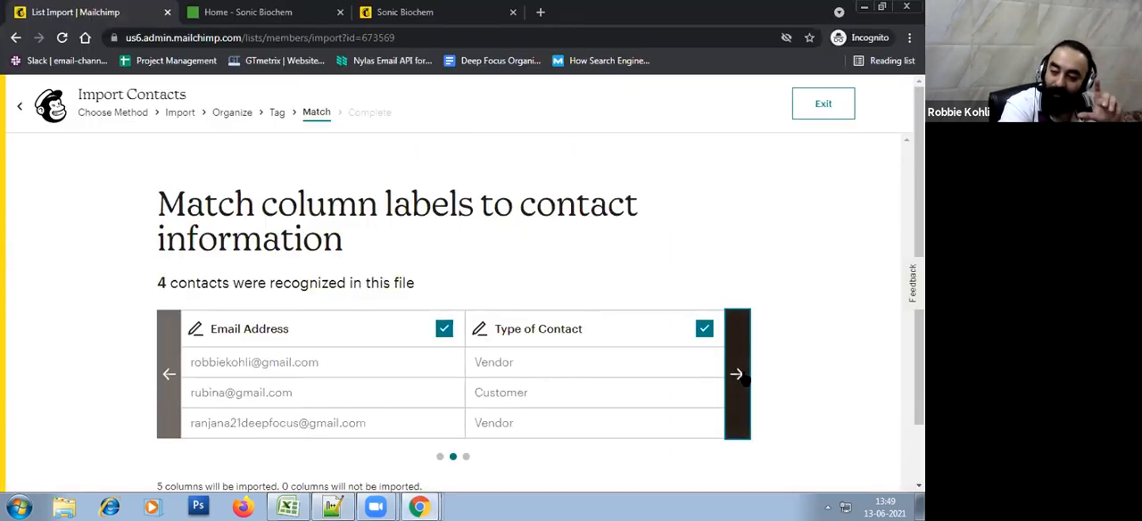
# Check the matched Company Type and Type of Contact columns, then finalize and complete the contact import
pyautogui.click(739, 375)
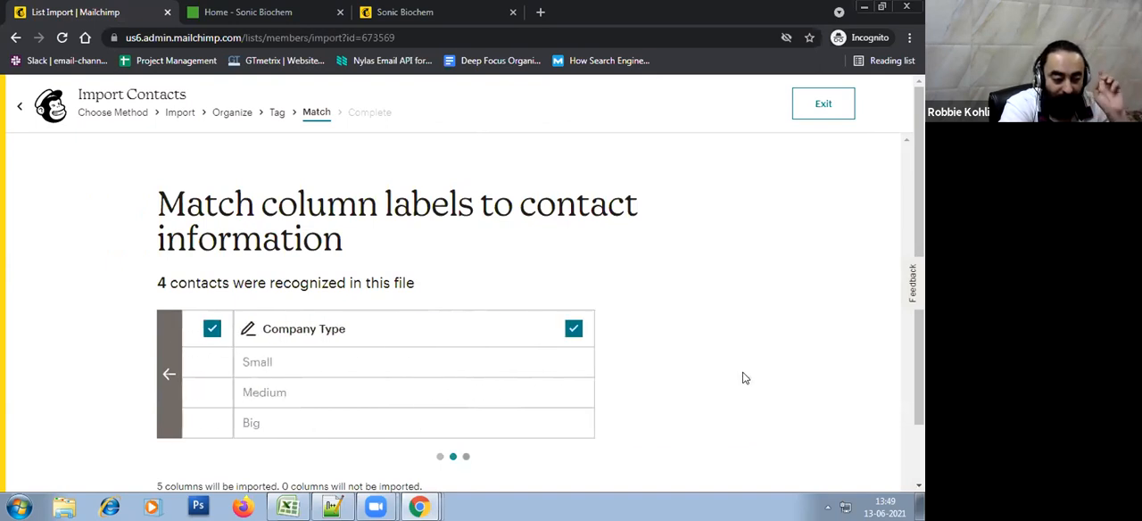
pyautogui.scroll(-1, 624, 312)
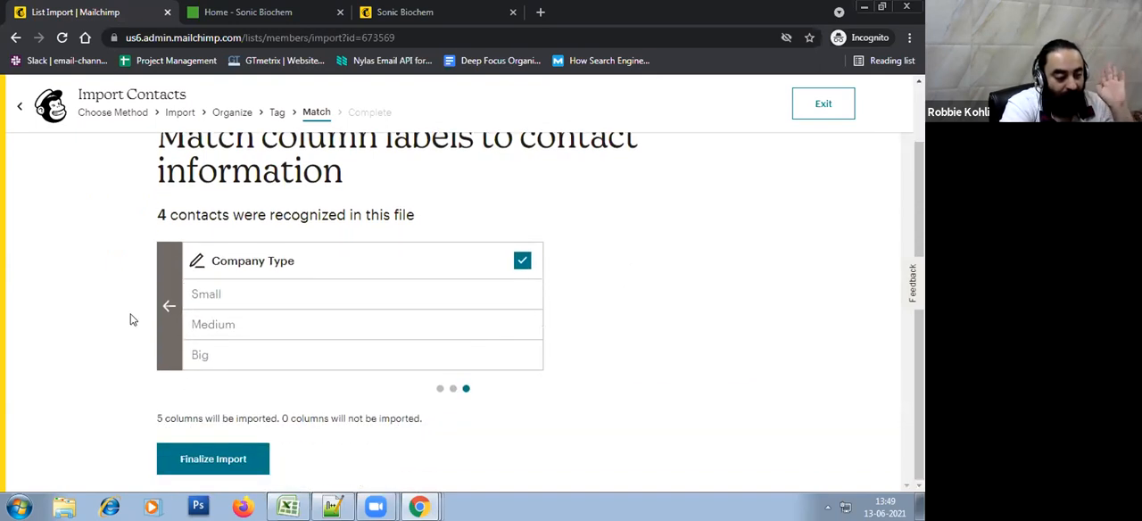
pyautogui.click(168, 306)
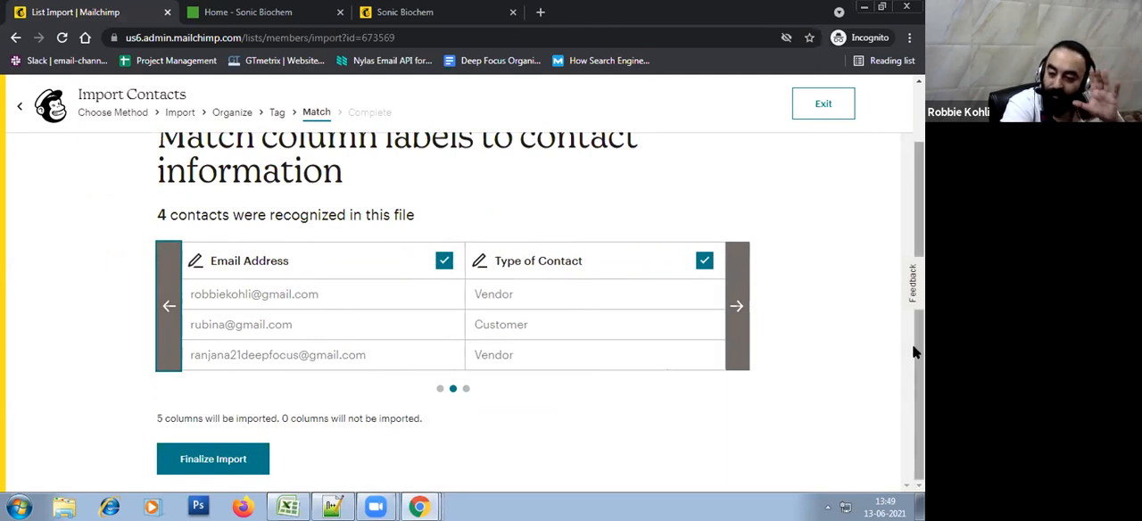
pyautogui.click(219, 462)
pyautogui.scroll(-1, 536, 210)
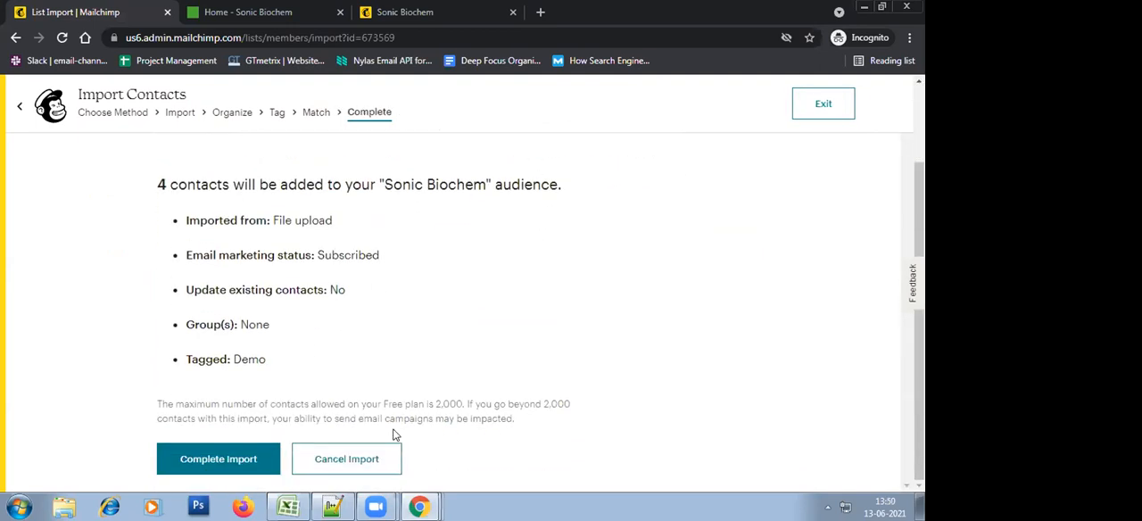
pyautogui.click(248, 471)
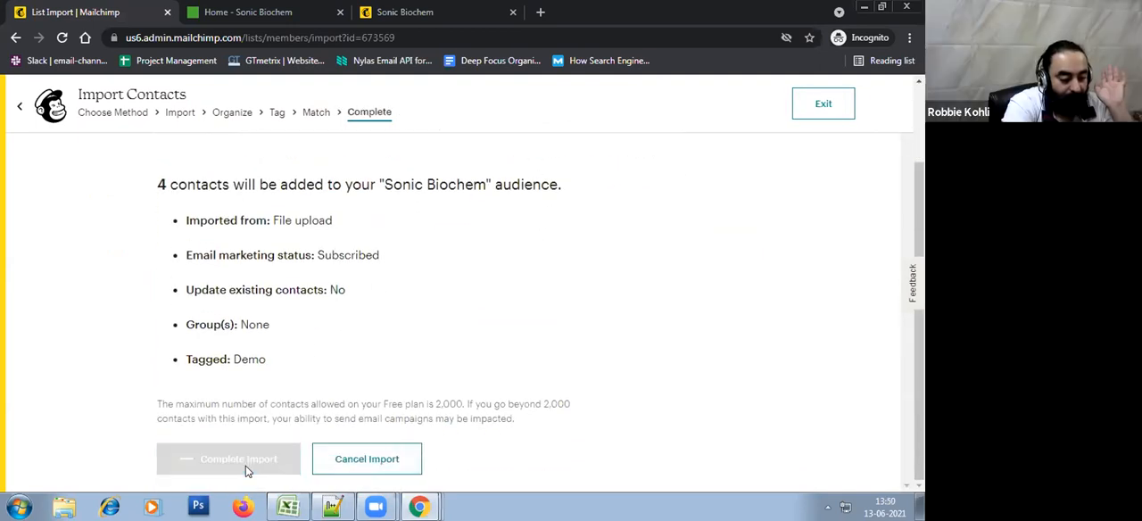
# Leave the import wizard and open the list of subscribers in the Sonic Biochem audience
pyautogui.click(261, 354)
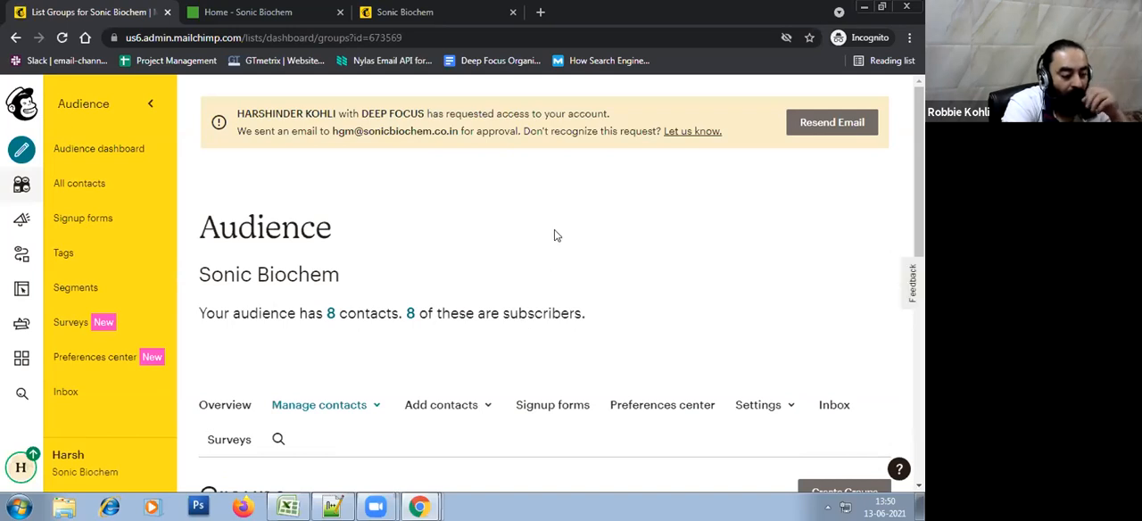
pyautogui.click(411, 319)
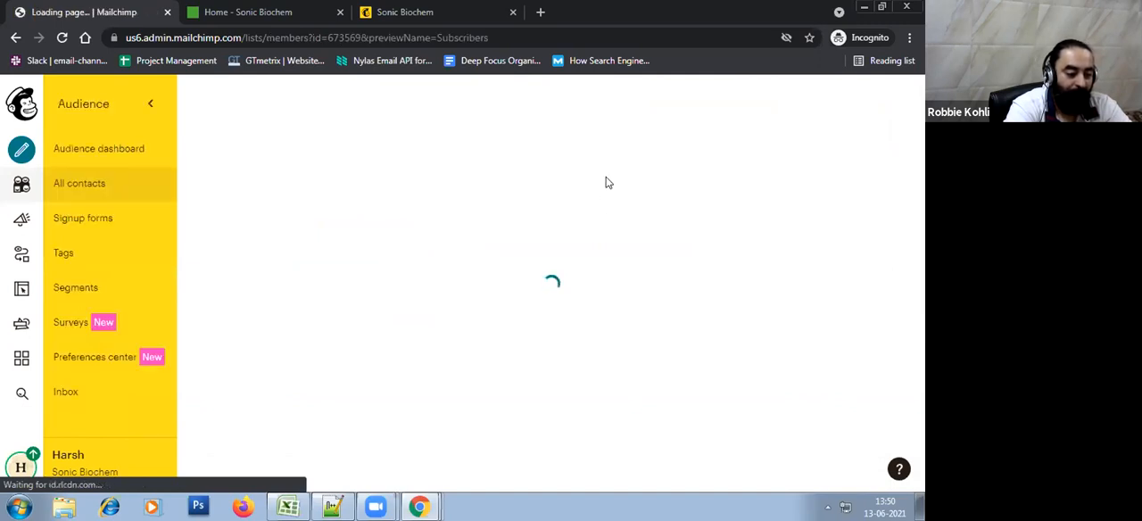
pyautogui.scroll(-2, 609, 177)
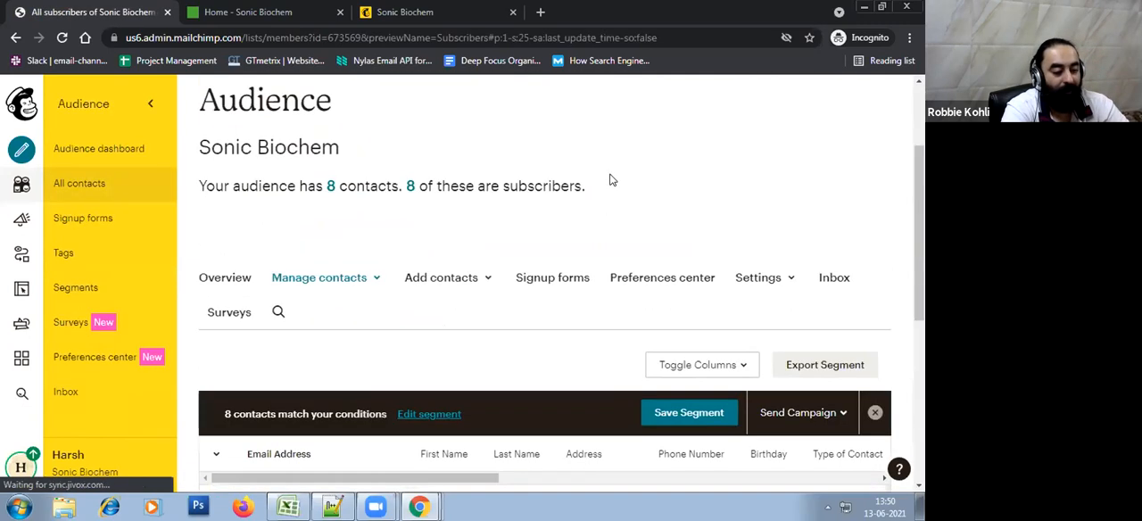
pyautogui.scroll(2, 609, 180)
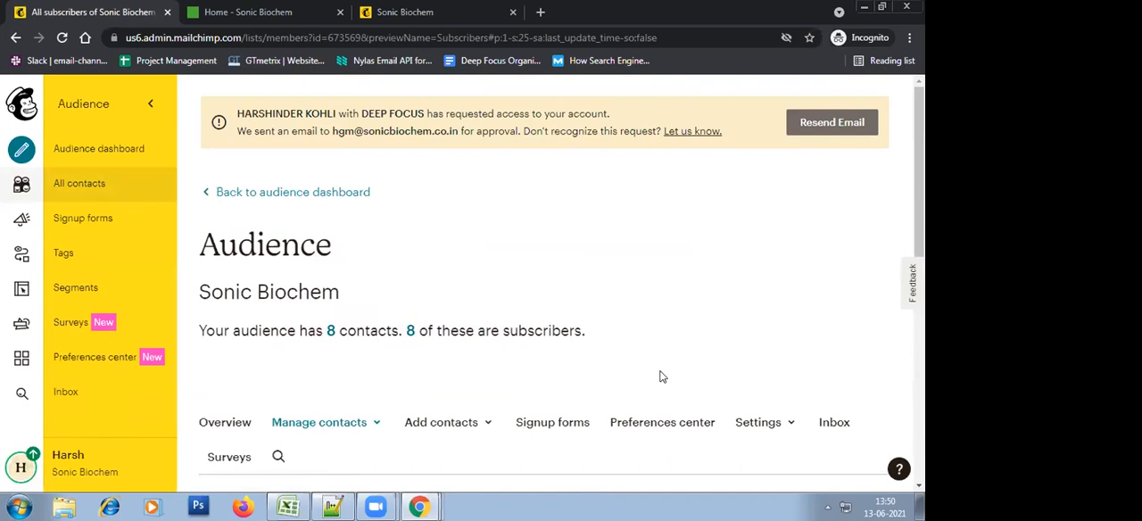
# Examine the Sonic Biochem audience's contact count and its table of subscribers
pyautogui.moveTo(298, 339); pyautogui.dragTo(544, 345)
pyautogui.click(737, 319)
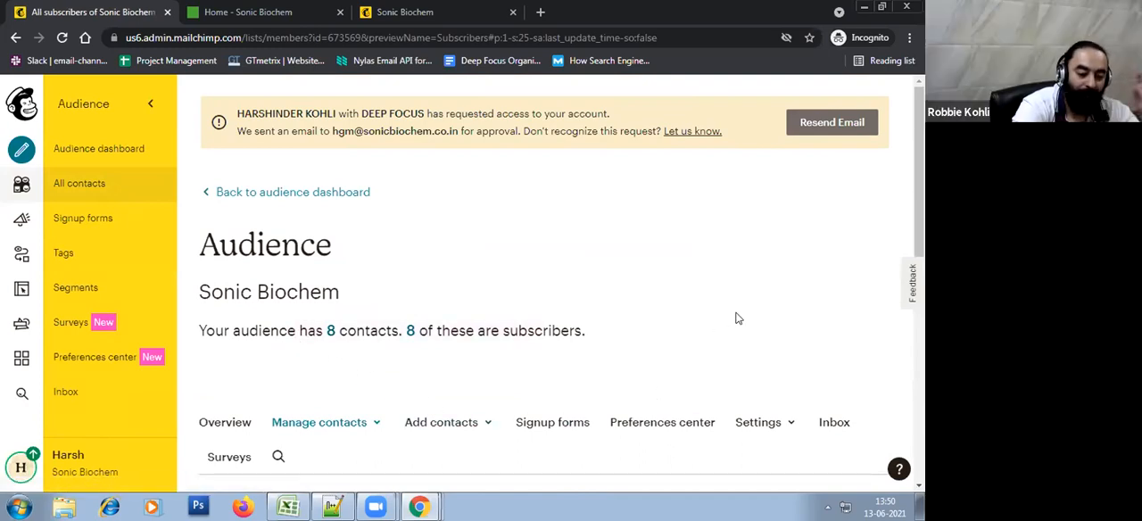
pyautogui.scroll(-3, 736, 318)
pyautogui.scroll(-2, 736, 319)
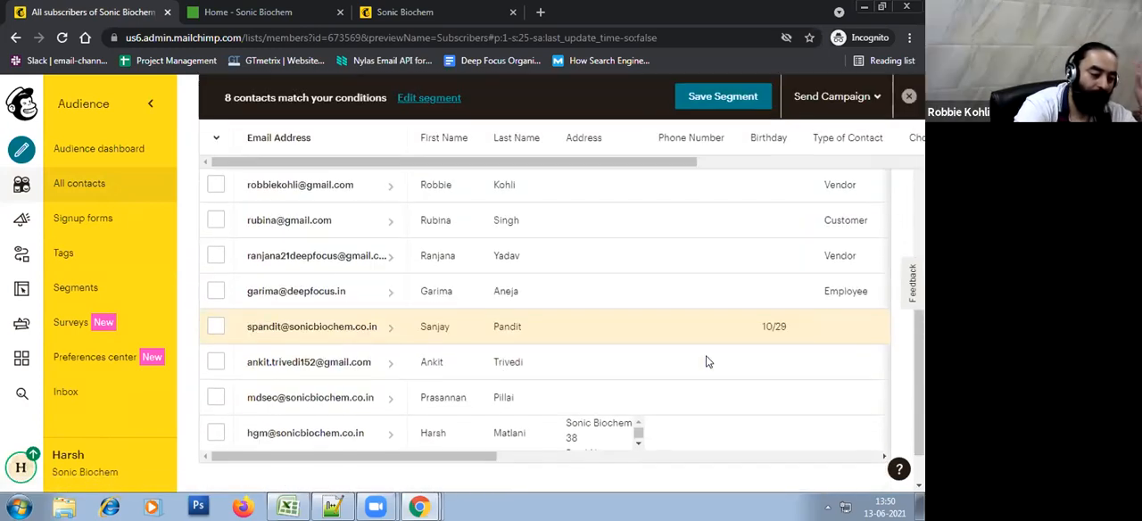
pyautogui.moveTo(523, 455); pyautogui.dragTo(322, 475)
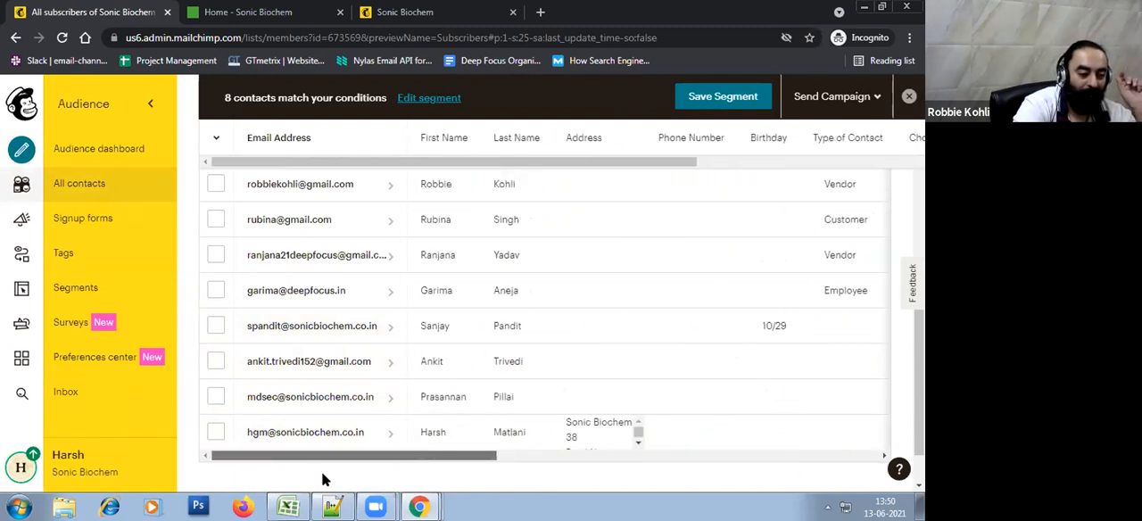
# Select the four imported contacts and check their Type of Contact, Company Type and Tags columns
pyautogui.click(216, 184)
pyautogui.click(215, 220)
pyautogui.click(216, 254)
pyautogui.click(216, 291)
pyautogui.moveTo(446, 463); pyautogui.dragTo(594, 464)
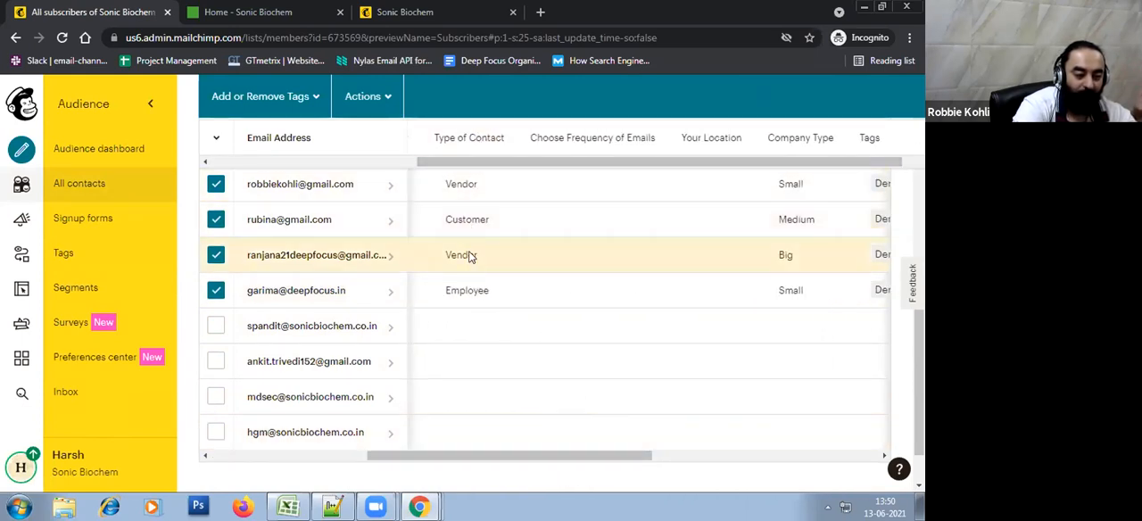
pyautogui.moveTo(575, 460); pyautogui.dragTo(664, 460)
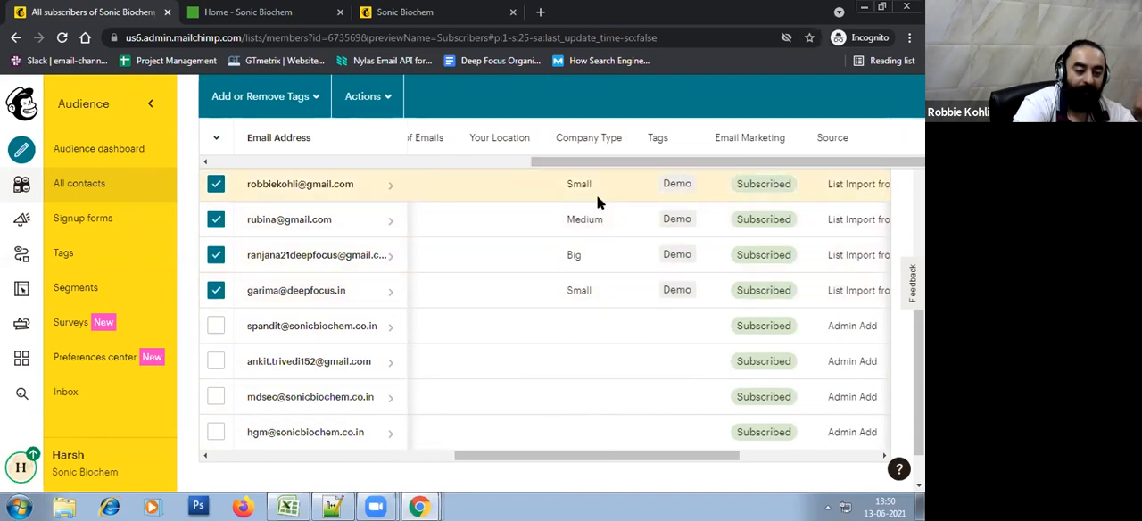
# Compare with the Type of Contact and Company Type values in the importing-mailchimp sheet in Excel, and return to Mailchimp
pyautogui.click(287, 507)
pyautogui.click(624, 229)
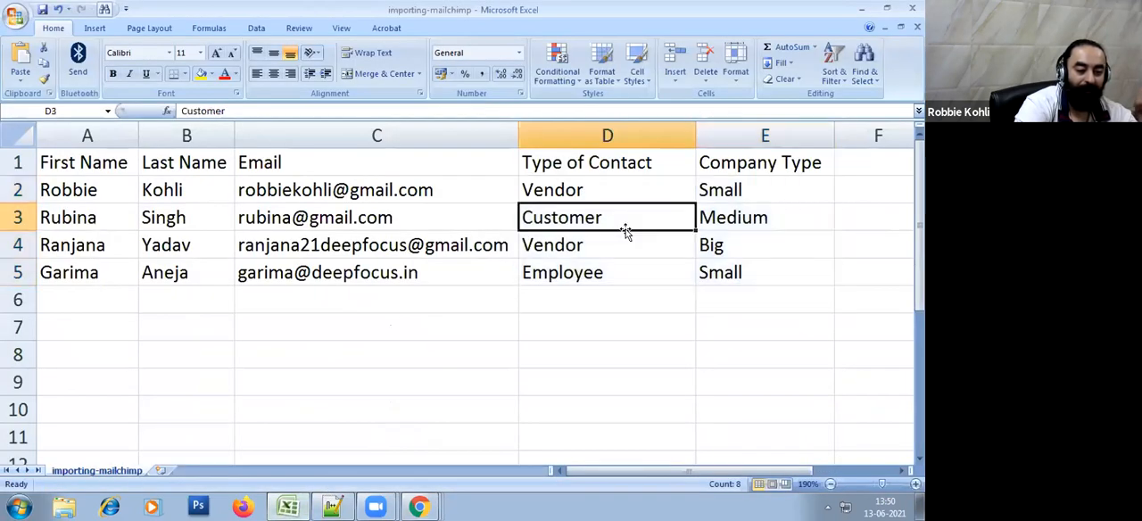
pyautogui.click(629, 328)
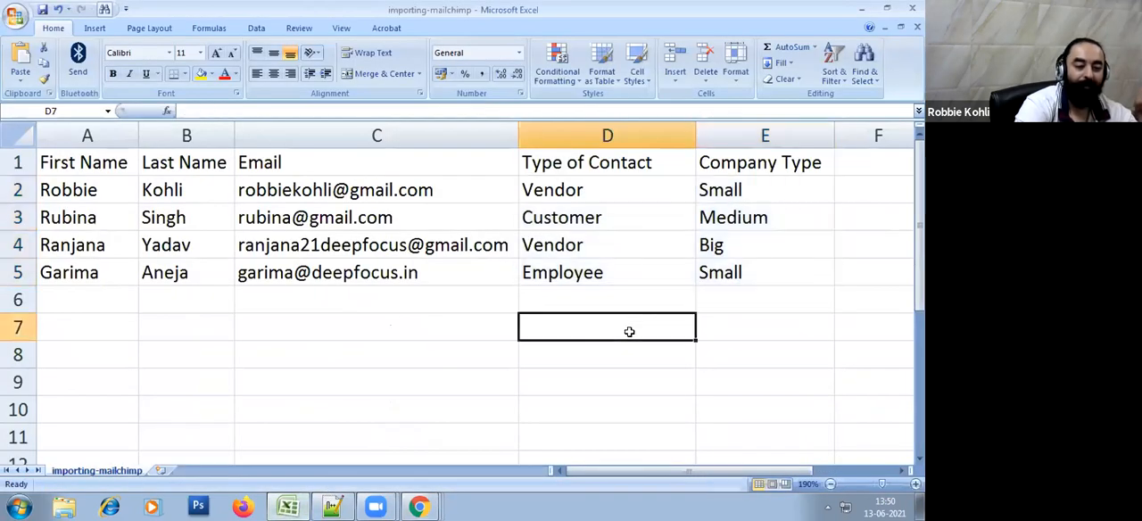
pyautogui.moveTo(578, 158); pyautogui.dragTo(805, 267)
pyautogui.moveTo(843, 218); pyautogui.dragTo(842, 218)
pyautogui.click(862, 9)
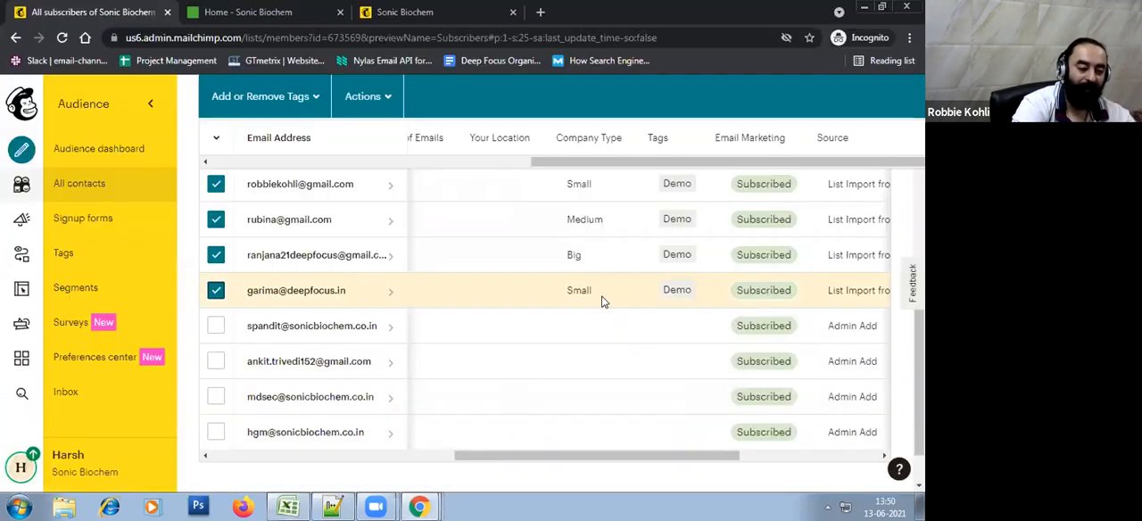
# Review the imported contacts' group columns once more and deselect all four imported contacts
pyautogui.moveTo(620, 459); pyautogui.dragTo(472, 486)
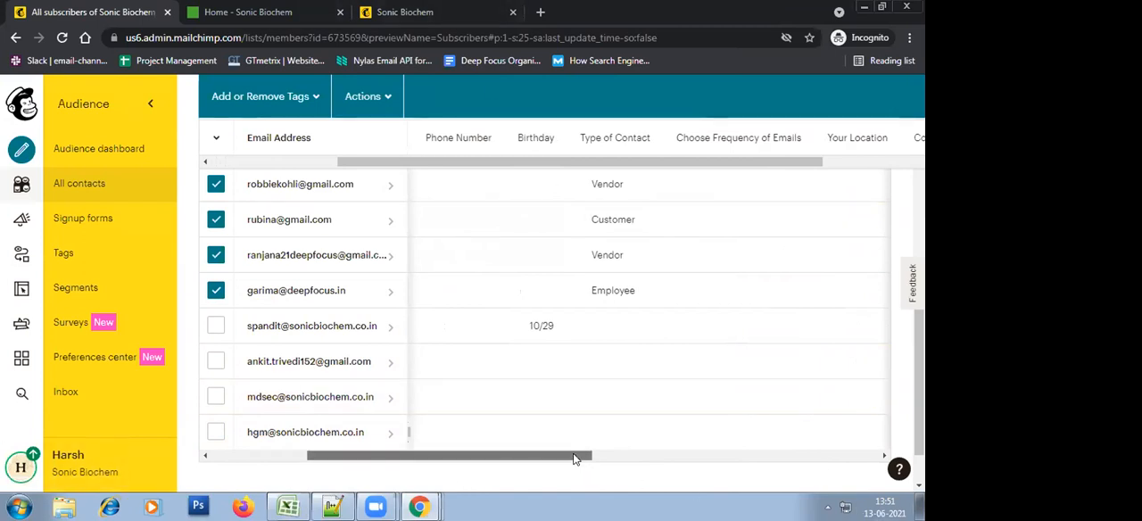
pyautogui.moveTo(564, 460); pyautogui.dragTo(356, 470)
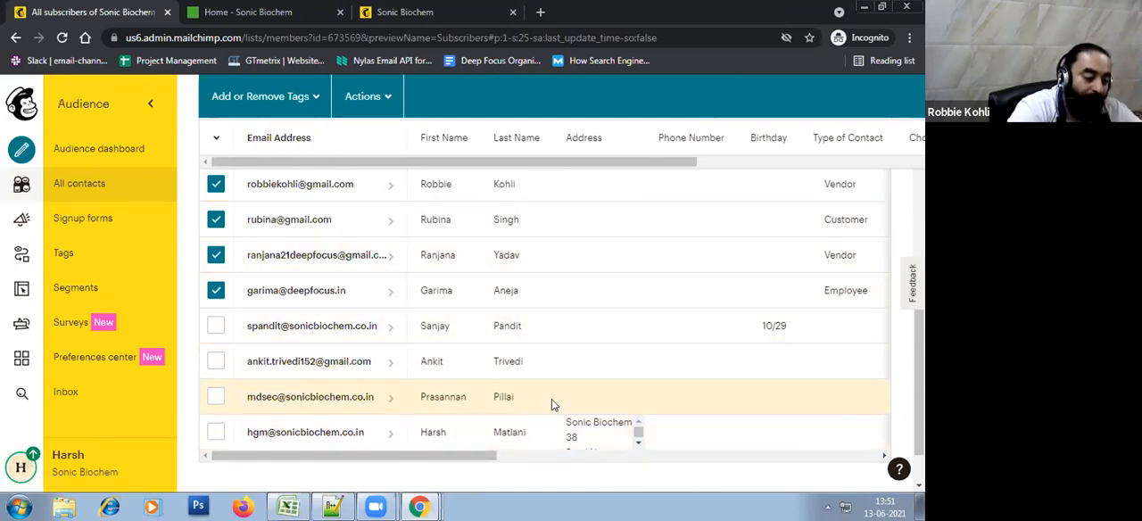
pyautogui.click(216, 184)
pyautogui.click(216, 219)
pyautogui.click(215, 256)
pyautogui.click(216, 292)
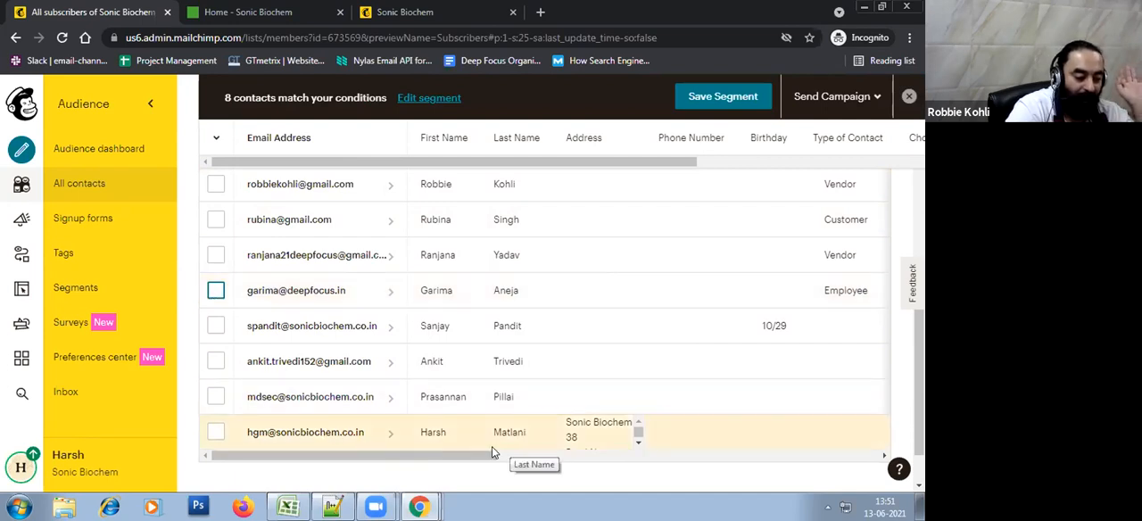
# Open the profile of the first contact listed below the four imported ones and open its groups for editing
pyautogui.click(353, 327)
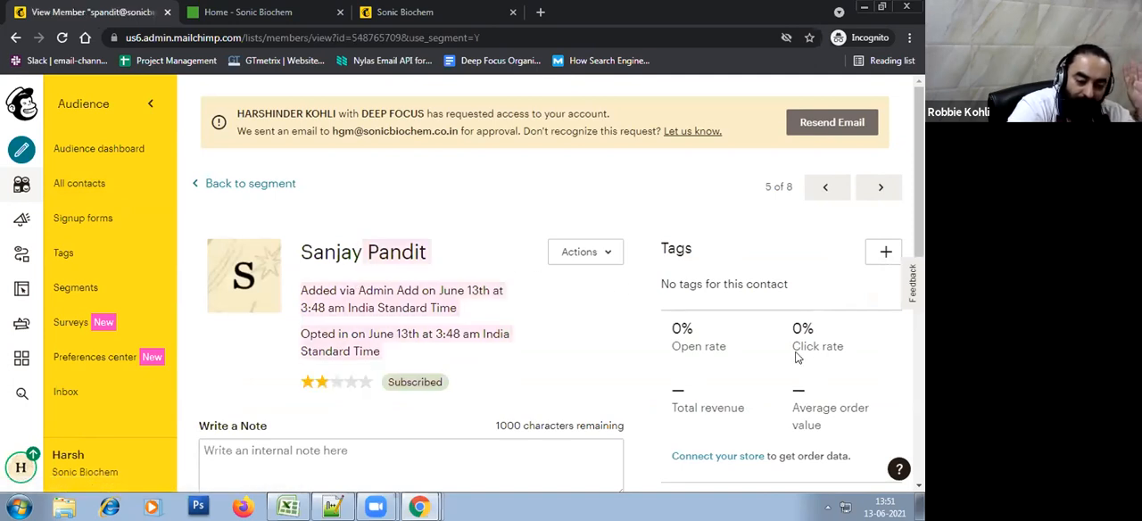
pyautogui.scroll(-3, 797, 357)
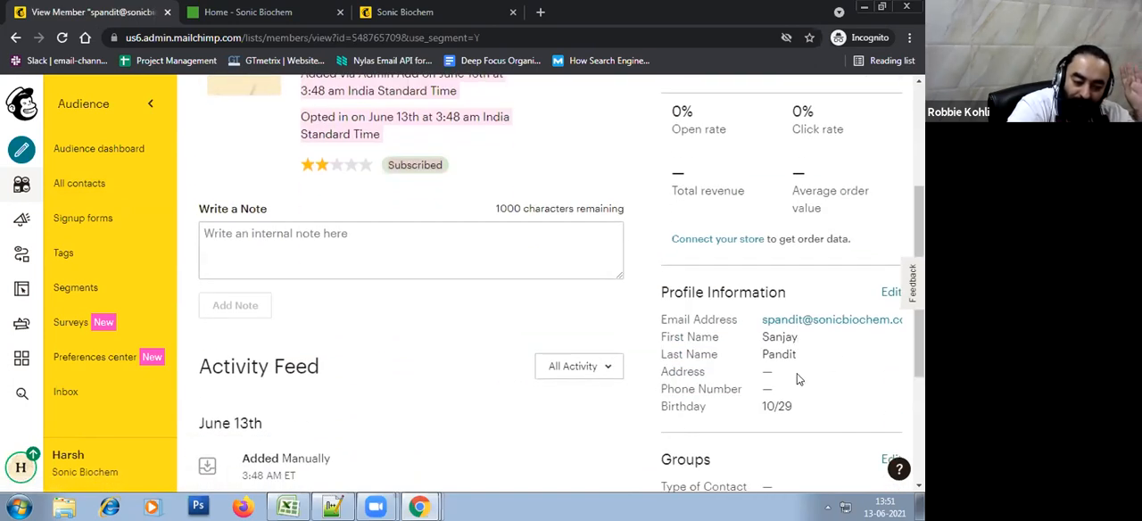
pyautogui.scroll(-2, 797, 387)
pyautogui.scroll(-1, 797, 401)
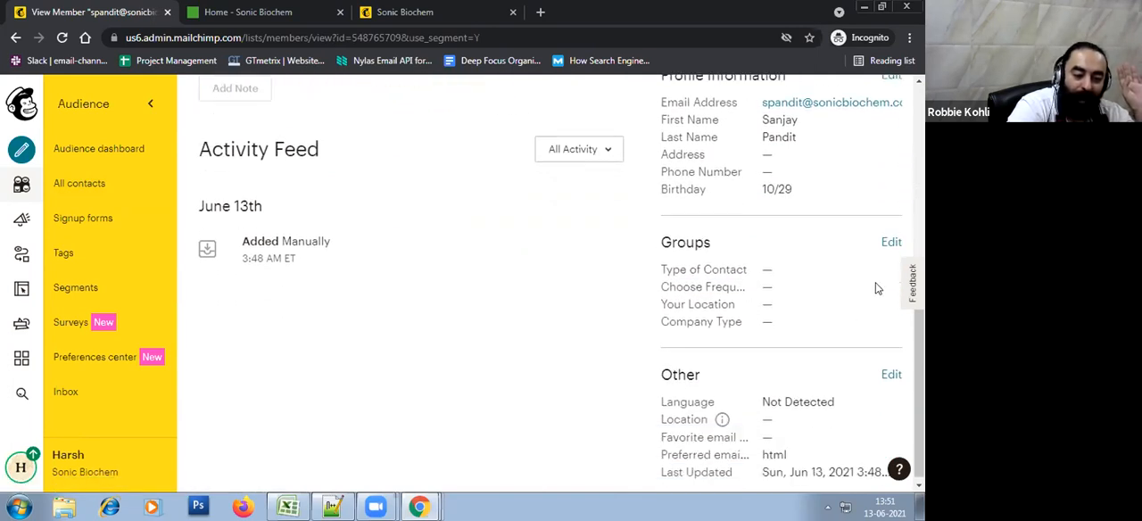
pyautogui.click(891, 242)
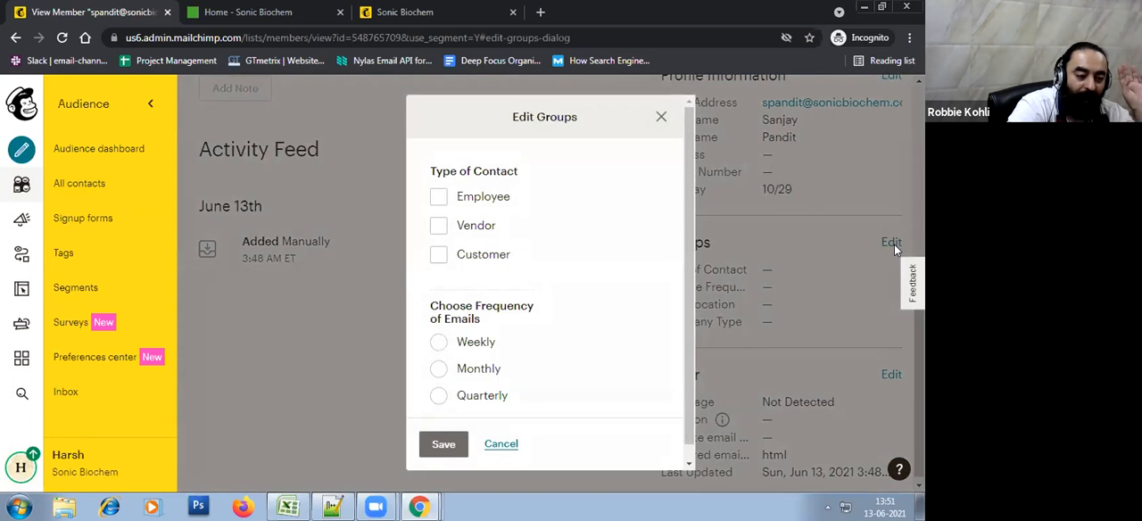
# Look through the available group categories and set Your Location to India for this contact
pyautogui.moveTo(688, 191); pyautogui.dragTo(690, 281)
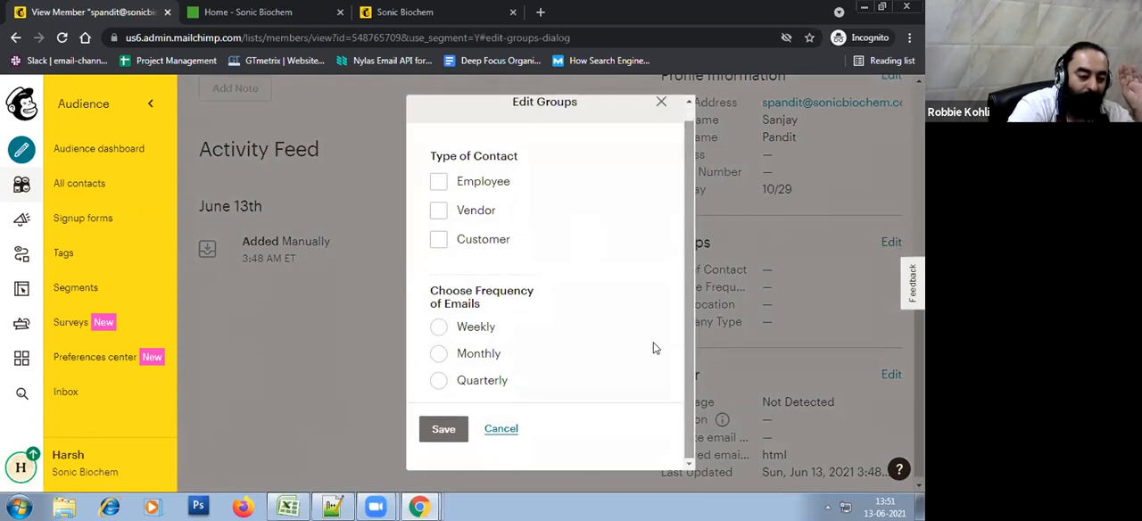
pyautogui.scroll(1, 623, 308)
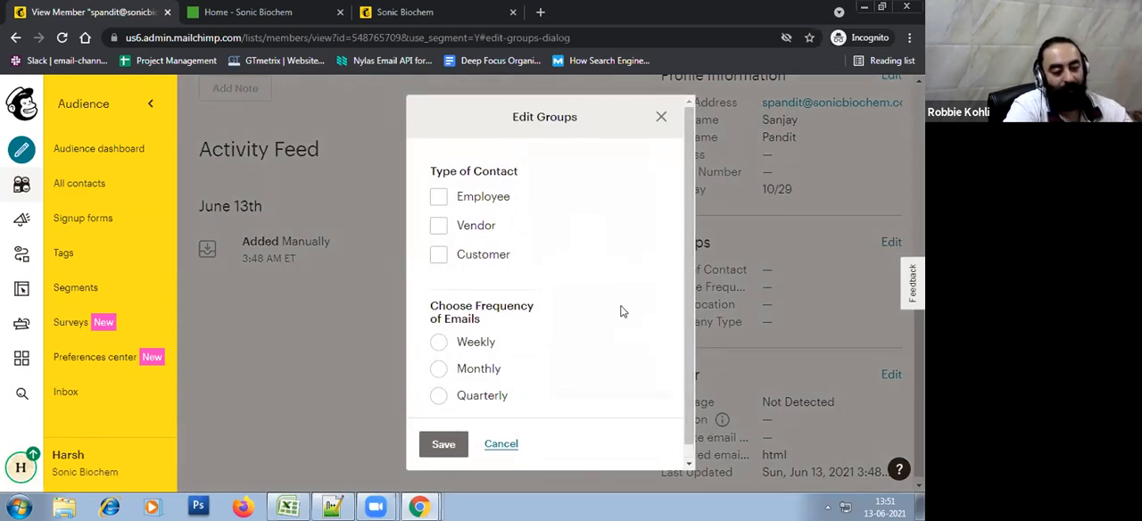
pyautogui.scroll(-3, 622, 312)
pyautogui.scroll(2, 619, 312)
pyautogui.scroll(-2, 619, 311)
pyautogui.click(498, 246)
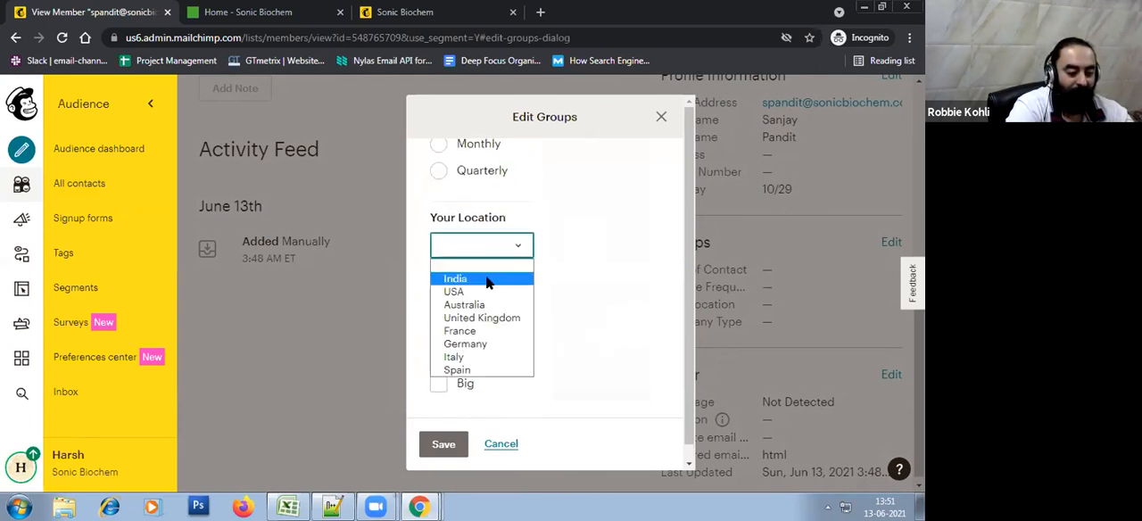
pyautogui.click(500, 277)
# Set Type of Contact to Employee, email frequency to Weekly and Company Type to Big, and save the contact's groups
pyautogui.scroll(3, 634, 309)
pyautogui.scroll(1, 634, 308)
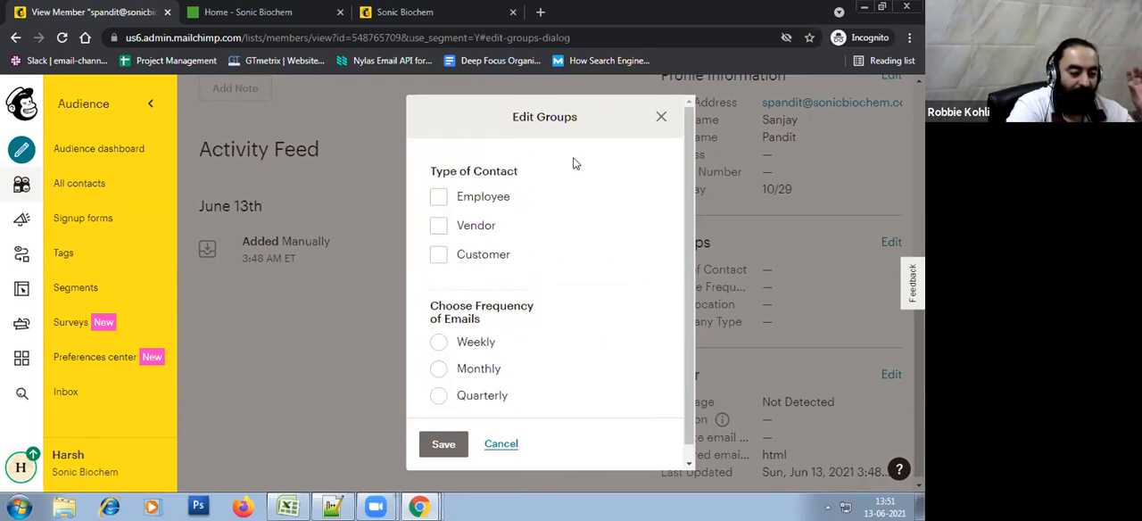
pyautogui.click(489, 207)
pyautogui.scroll(-3, 535, 239)
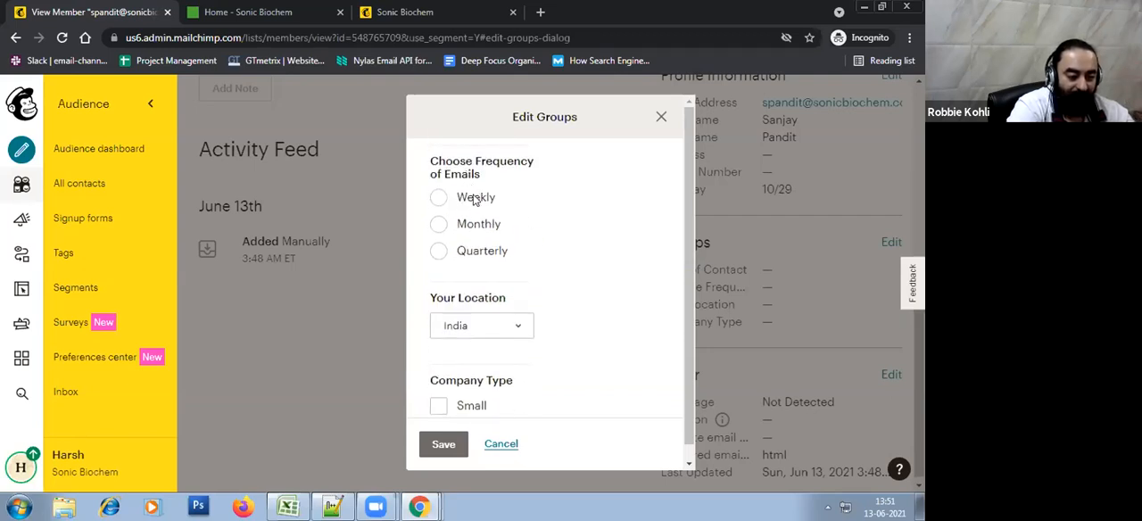
pyautogui.scroll(-2, 557, 258)
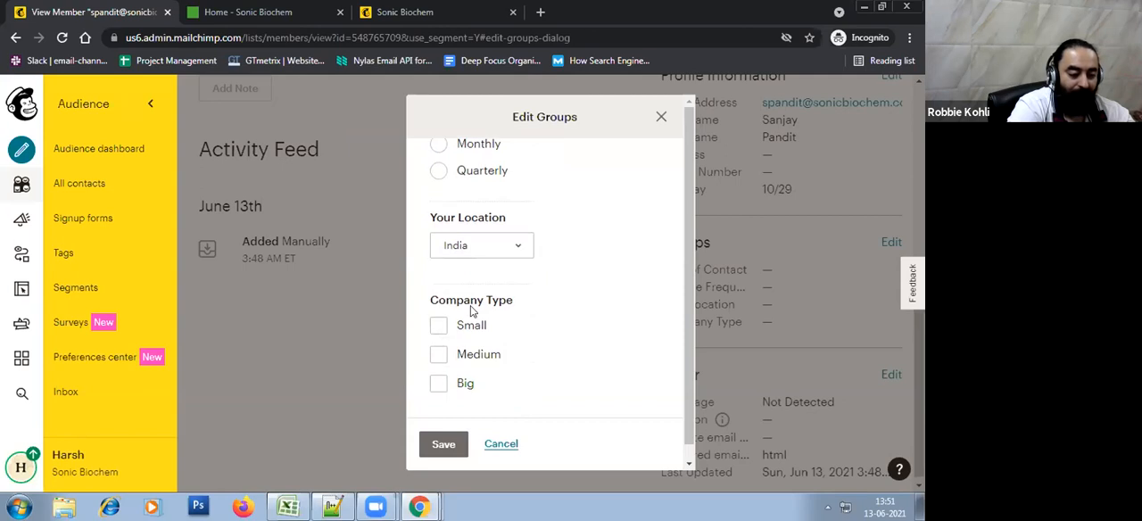
pyautogui.click(439, 385)
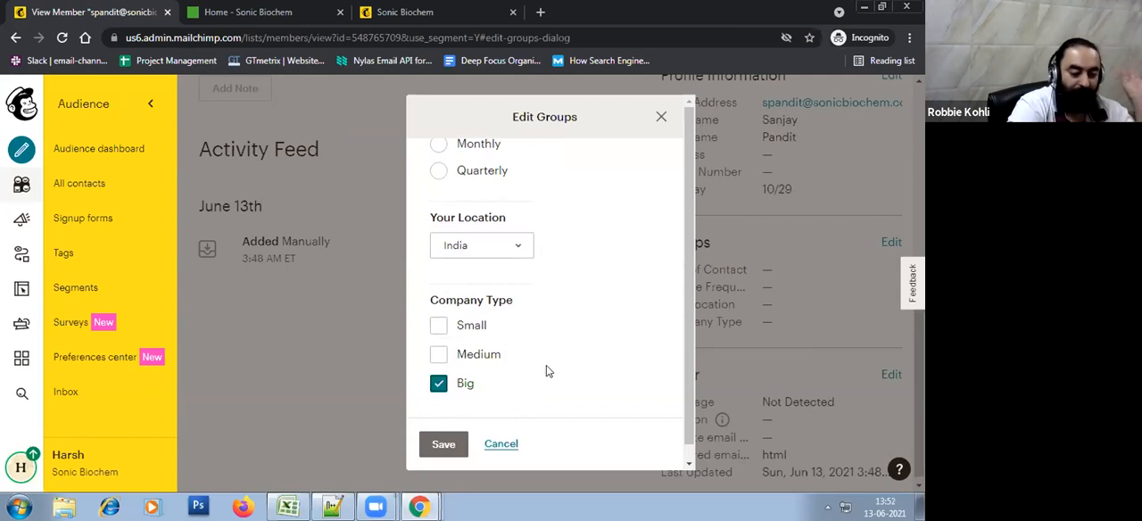
pyautogui.click(442, 449)
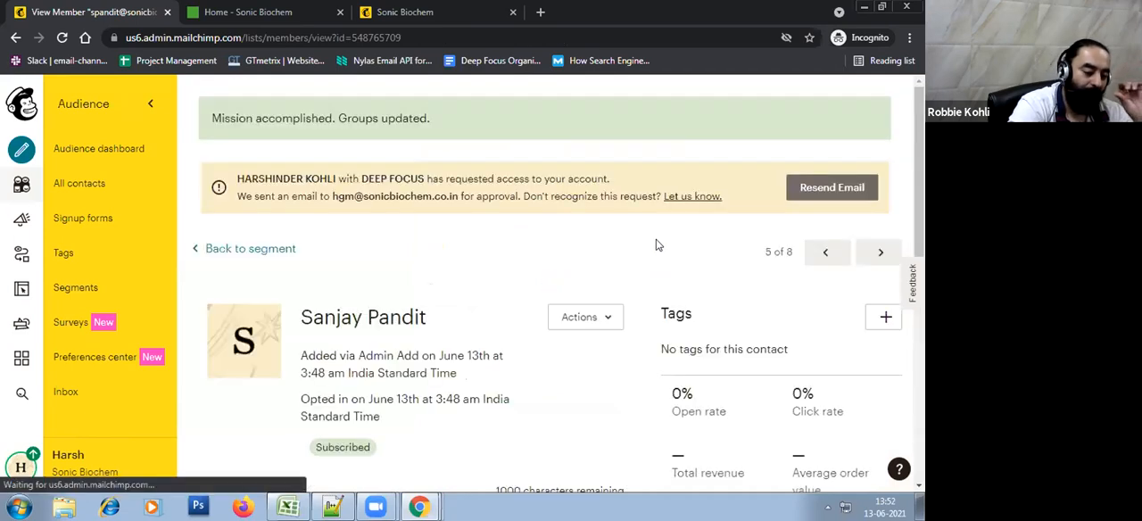
# Check the saved groups on the contact's profile and in the group columns of the all-contacts table
pyautogui.scroll(-5, 555, 303)
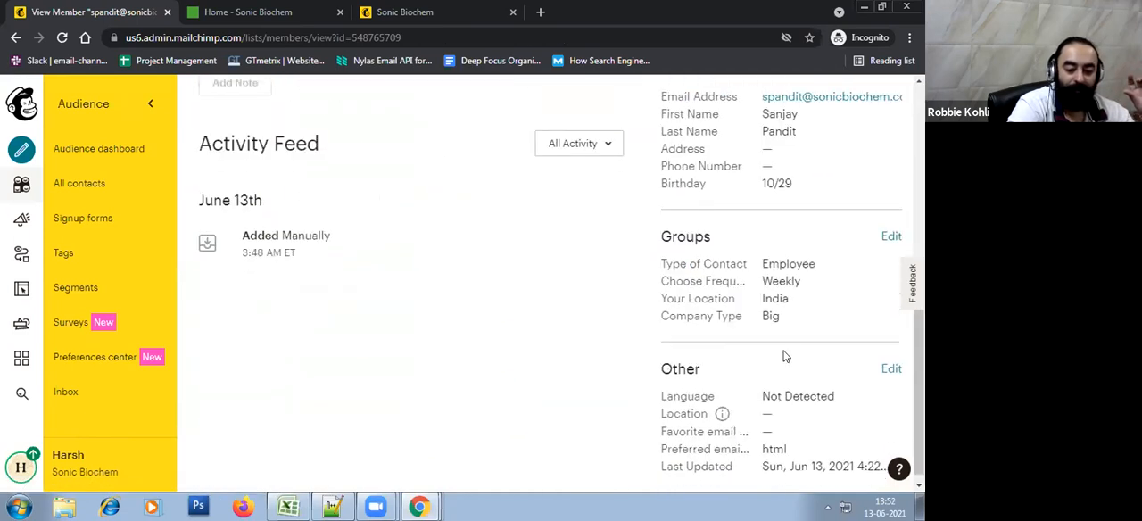
pyautogui.click(94, 149)
pyautogui.click(398, 224)
pyautogui.click(81, 187)
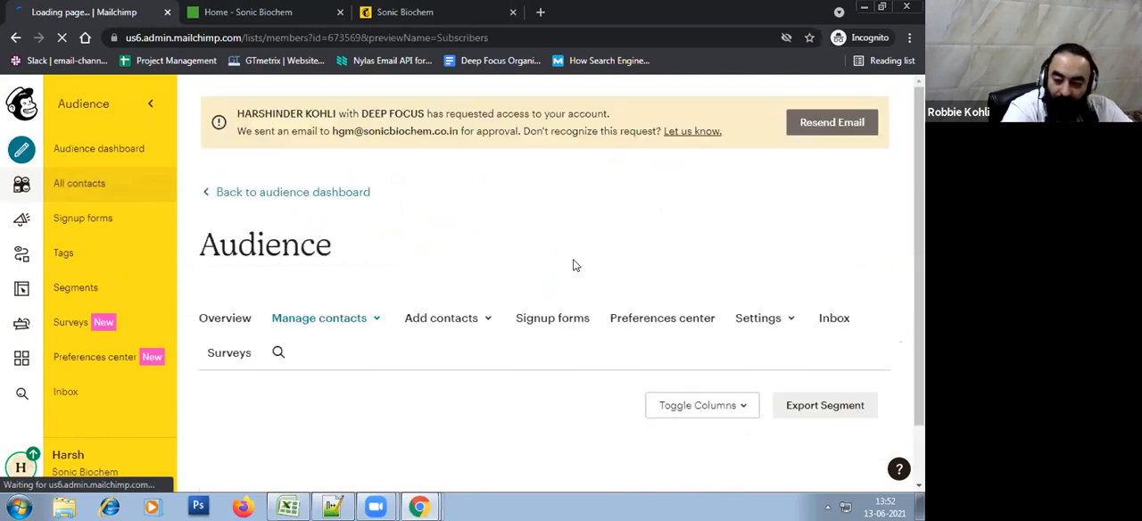
pyautogui.scroll(-5, 575, 265)
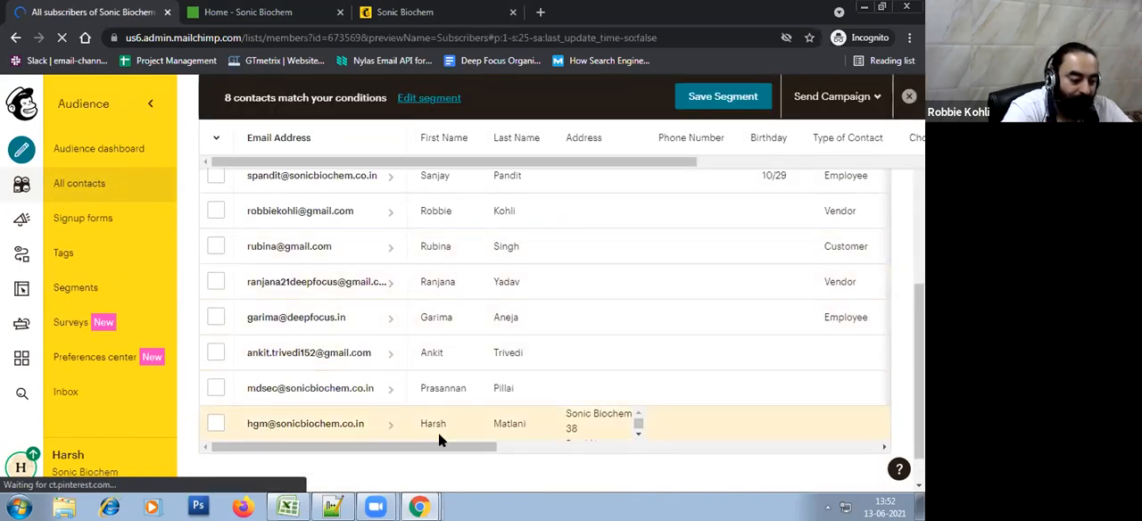
pyautogui.moveTo(399, 450); pyautogui.dragTo(553, 451)
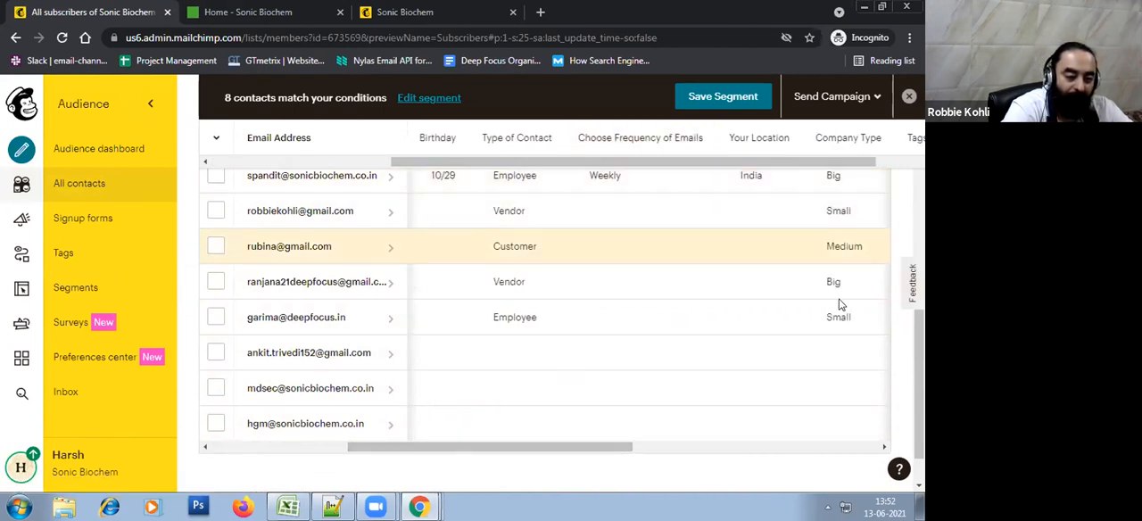
pyautogui.moveTo(599, 445); pyautogui.dragTo(339, 443)
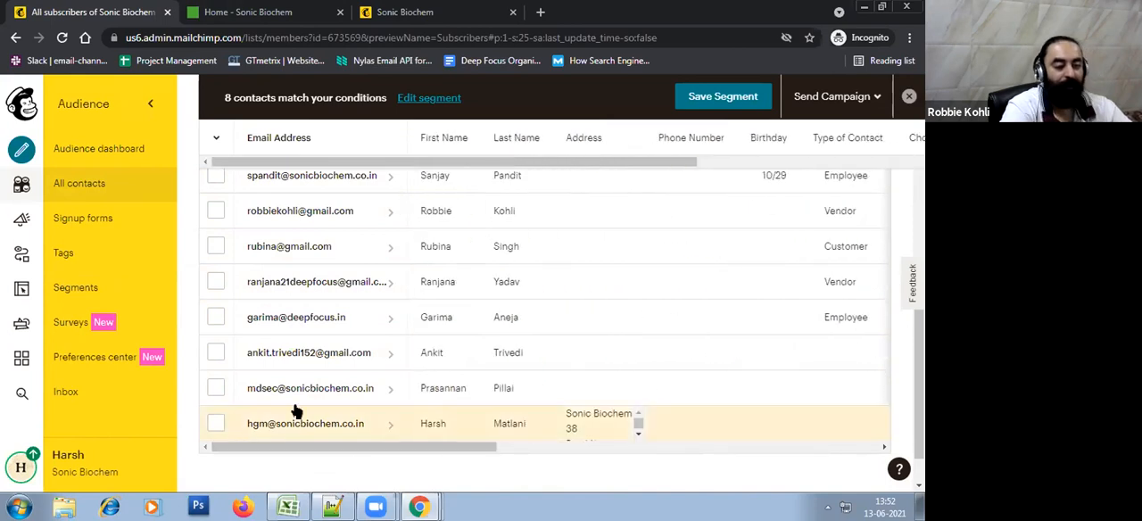
# Open the profile of the first contact below the imported ones that has no groups, and open its groups for editing
pyautogui.scroll(3, 527, 235)
pyautogui.scroll(-3, 527, 234)
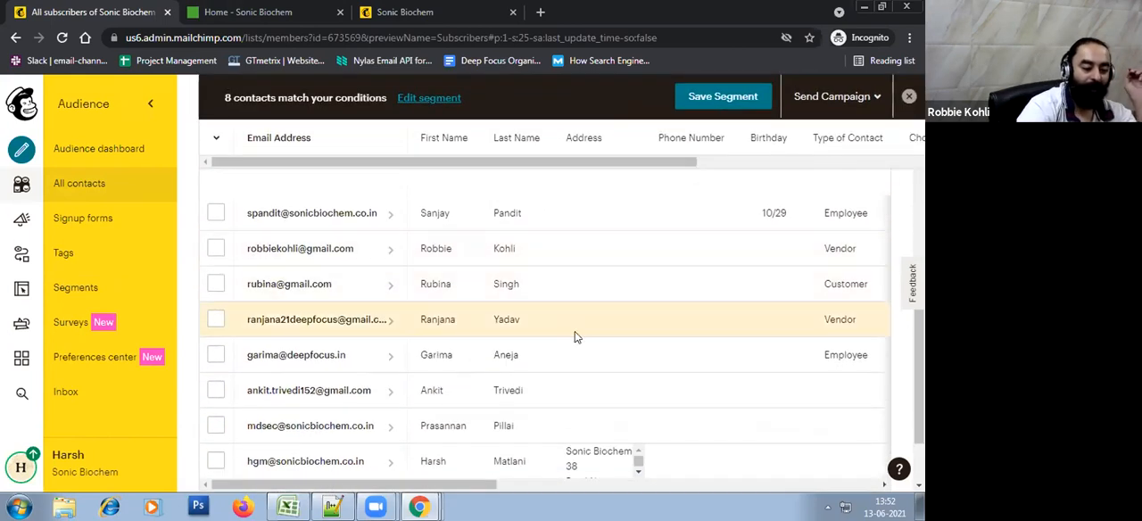
pyautogui.scroll(1, 574, 335)
pyautogui.scroll(-1, 575, 336)
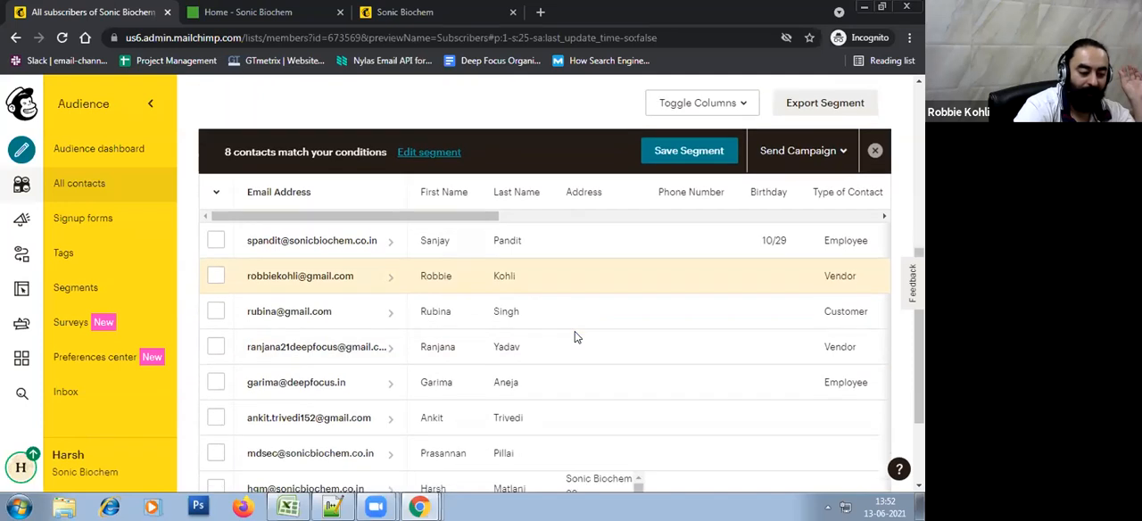
pyautogui.click(357, 396)
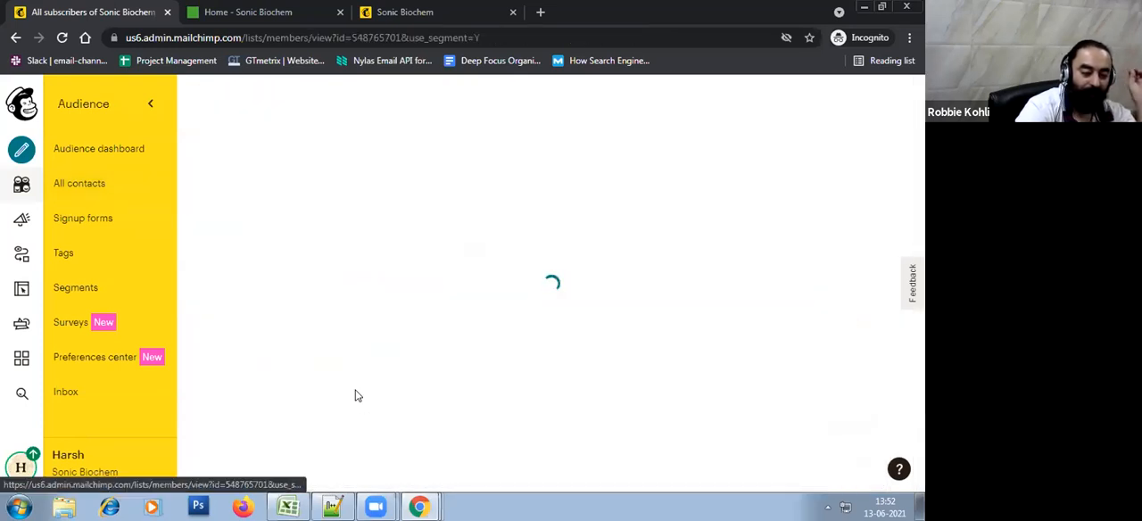
pyautogui.scroll(-4, 535, 377)
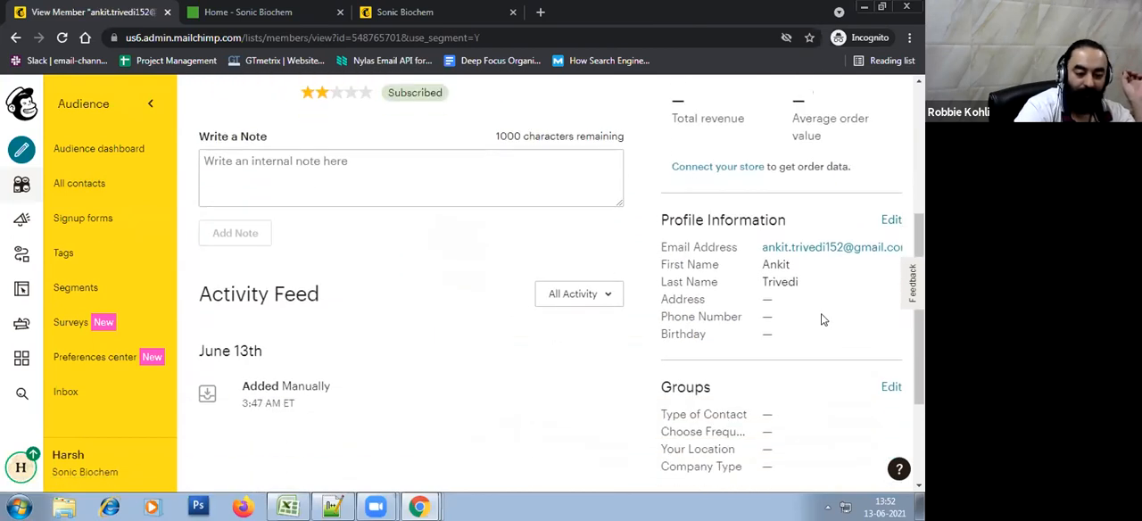
pyautogui.scroll(-2, 847, 314)
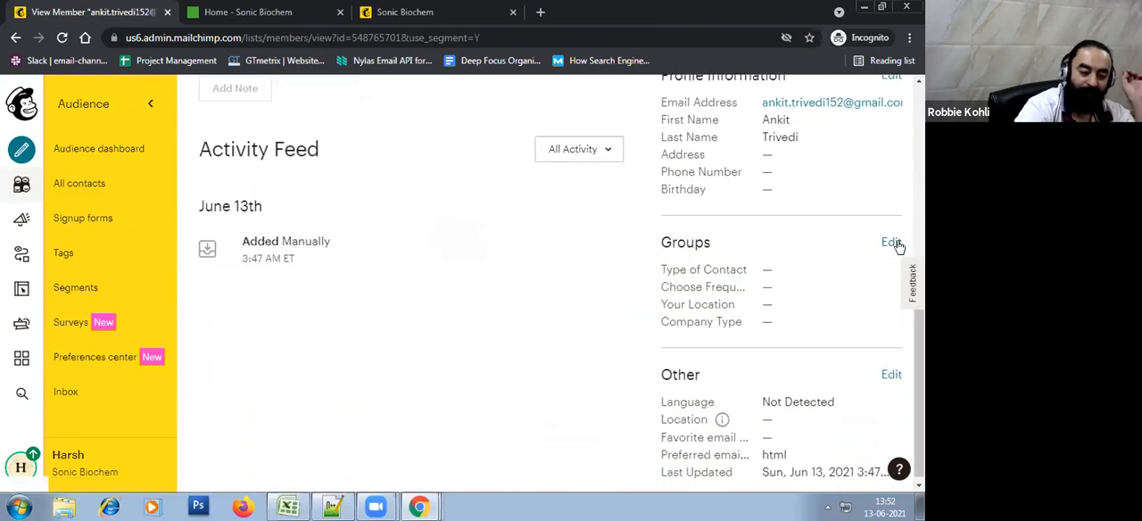
pyautogui.click(892, 242)
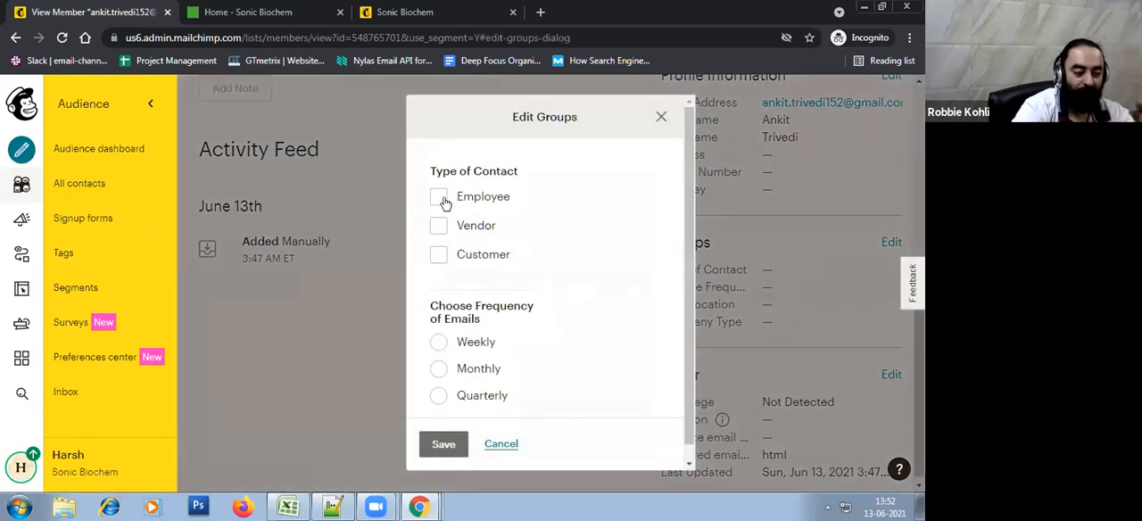
# Assign this contact the groups Employee, Monthly, India and Big, and save them
pyautogui.click(439, 197)
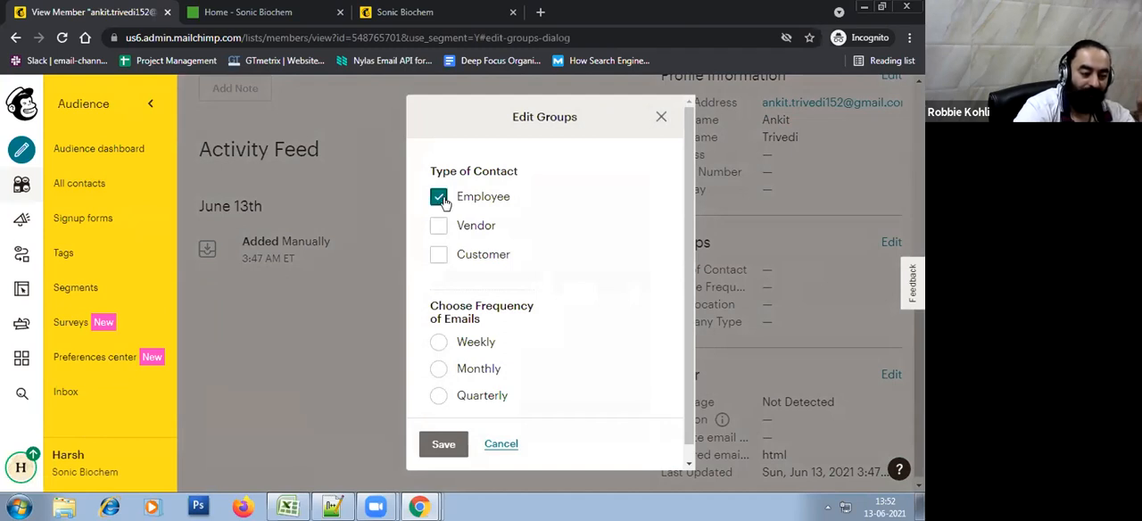
pyautogui.click(438, 369)
pyautogui.scroll(-3, 546, 355)
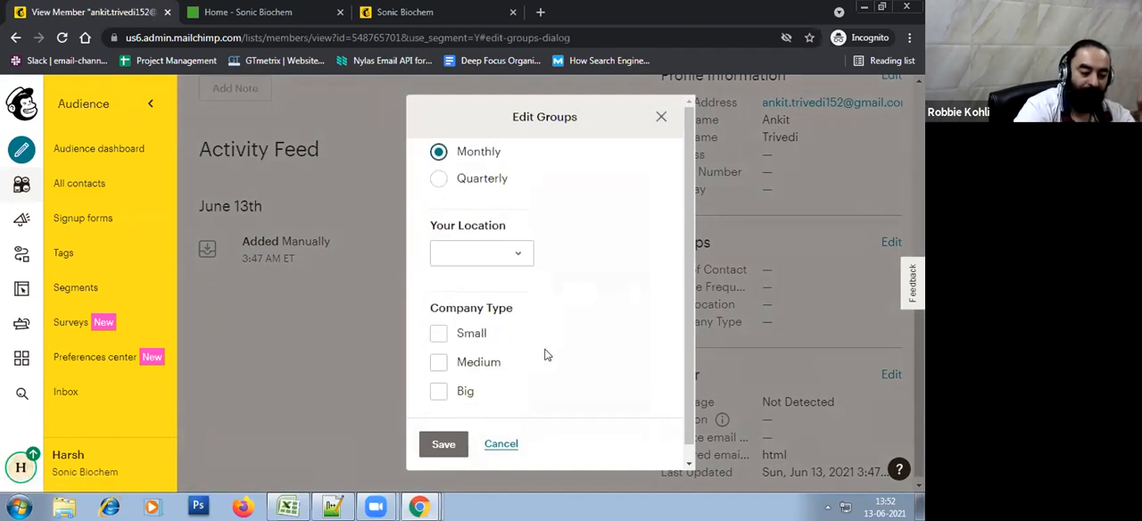
pyautogui.click(485, 262)
pyautogui.click(480, 288)
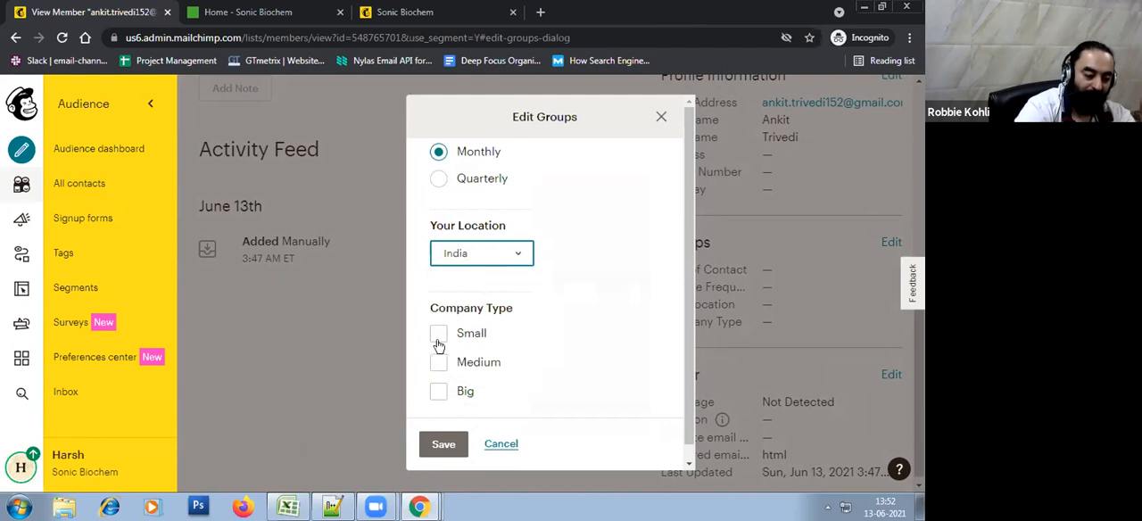
pyautogui.click(438, 391)
pyautogui.click(443, 443)
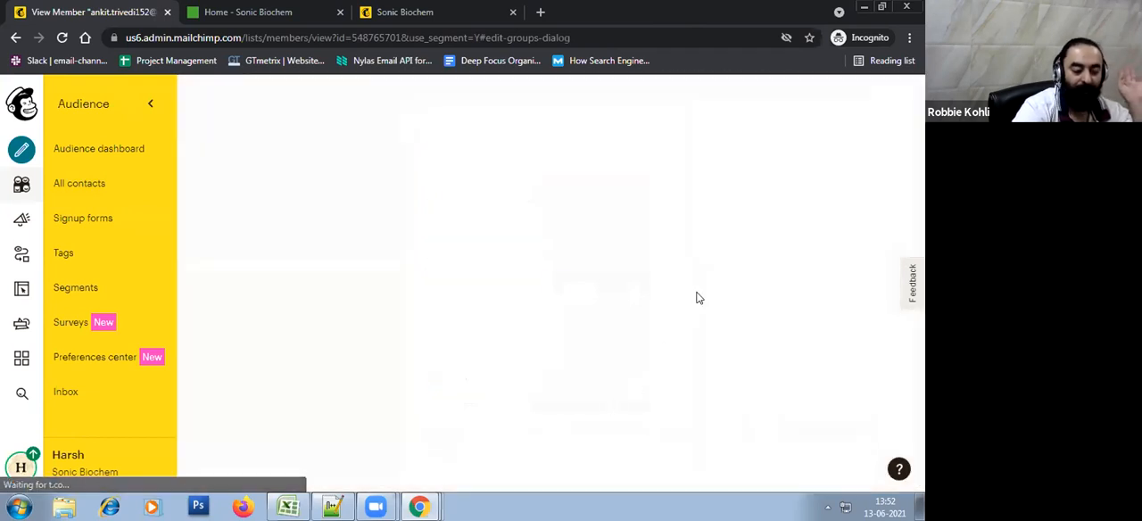
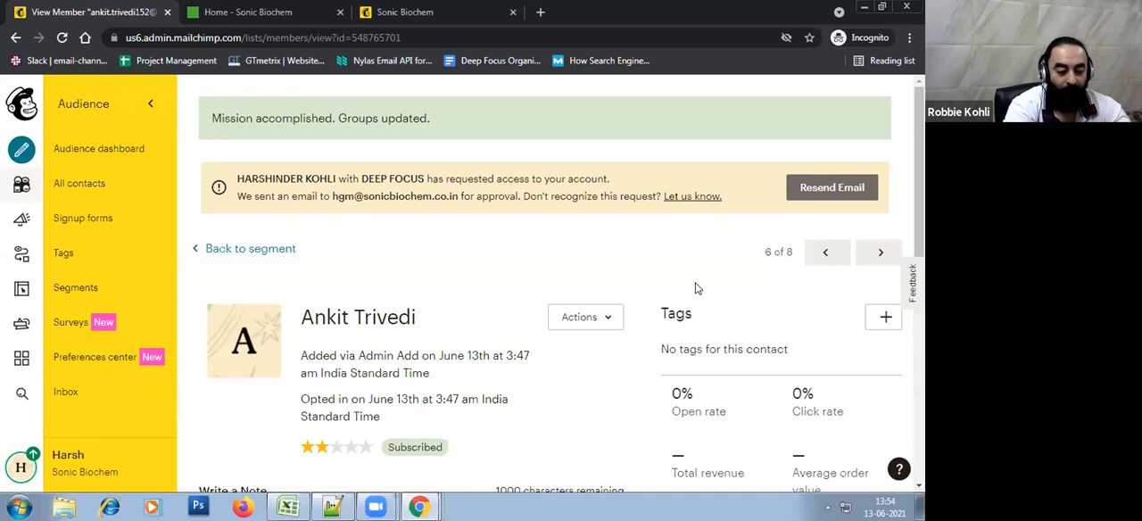
# Check the saved groups on the contact's profile and return to the audience's contact table
pyautogui.scroll(-8, 697, 287)
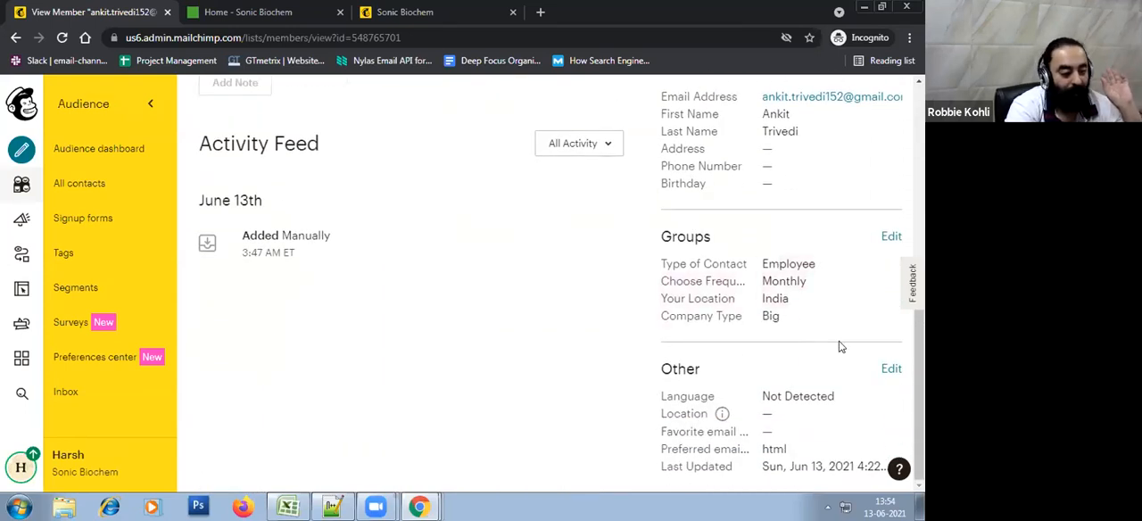
pyautogui.scroll(3, 839, 346)
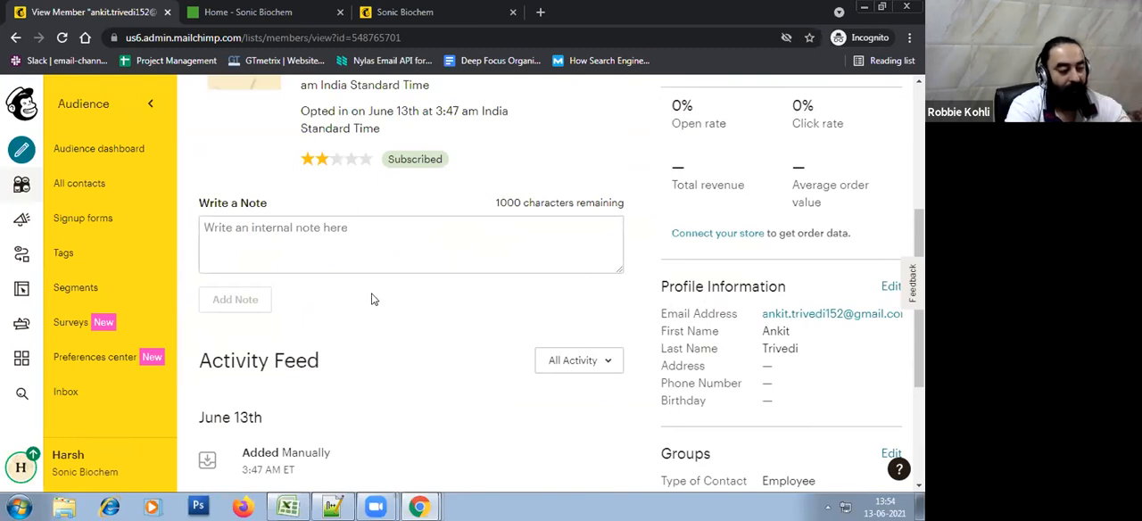
pyautogui.scroll(4, 371, 299)
pyautogui.click(265, 253)
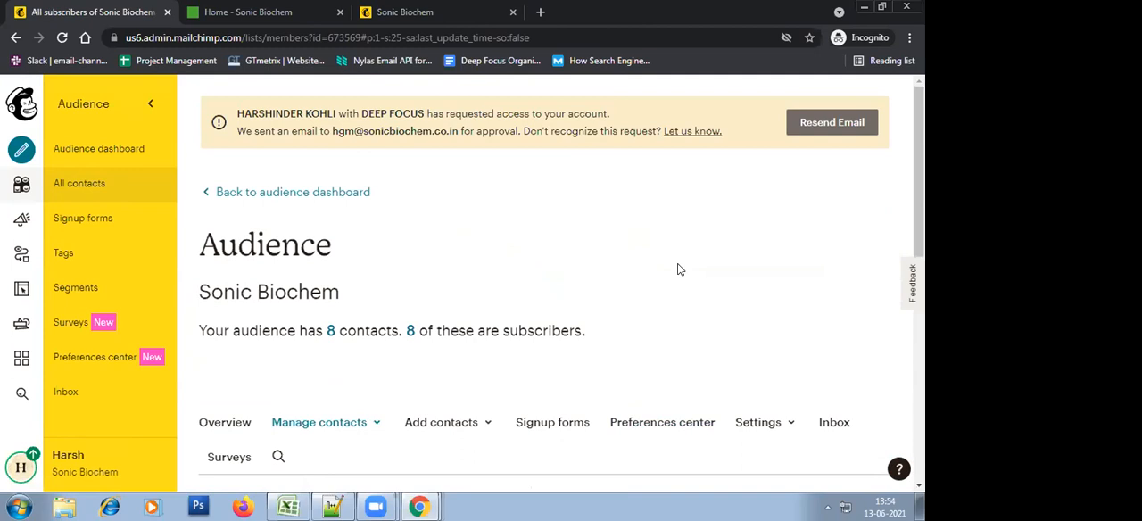
pyautogui.scroll(-3, 678, 269)
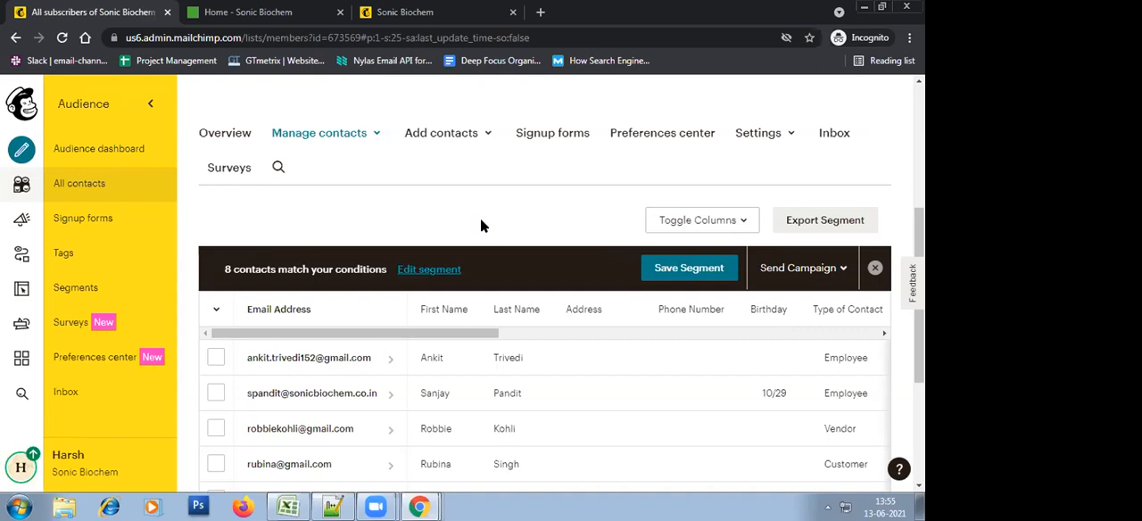
# Open the Sonic Biochem audience's groups page and review its group categories
pyautogui.click(362, 134)
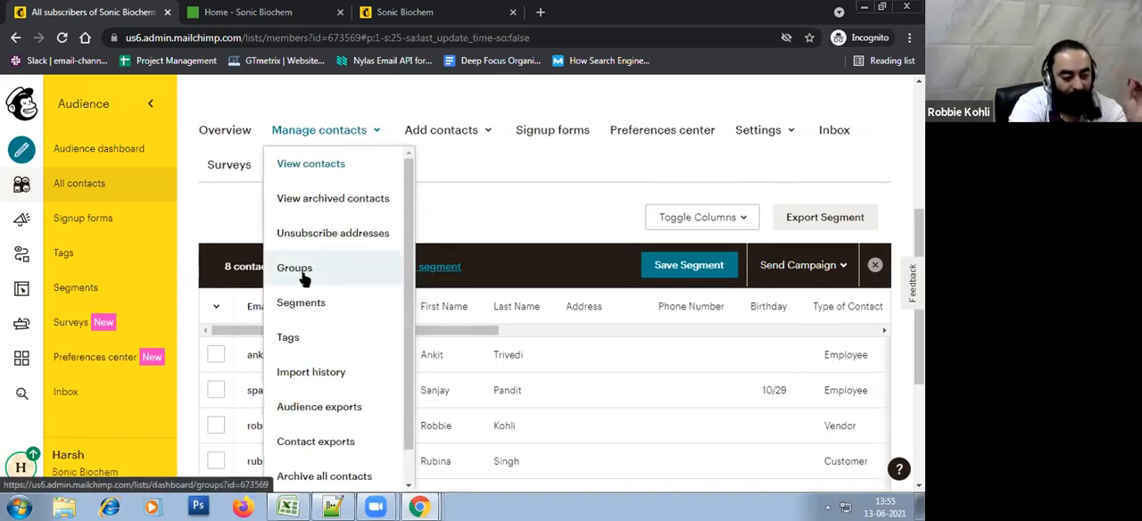
pyautogui.click(575, 200)
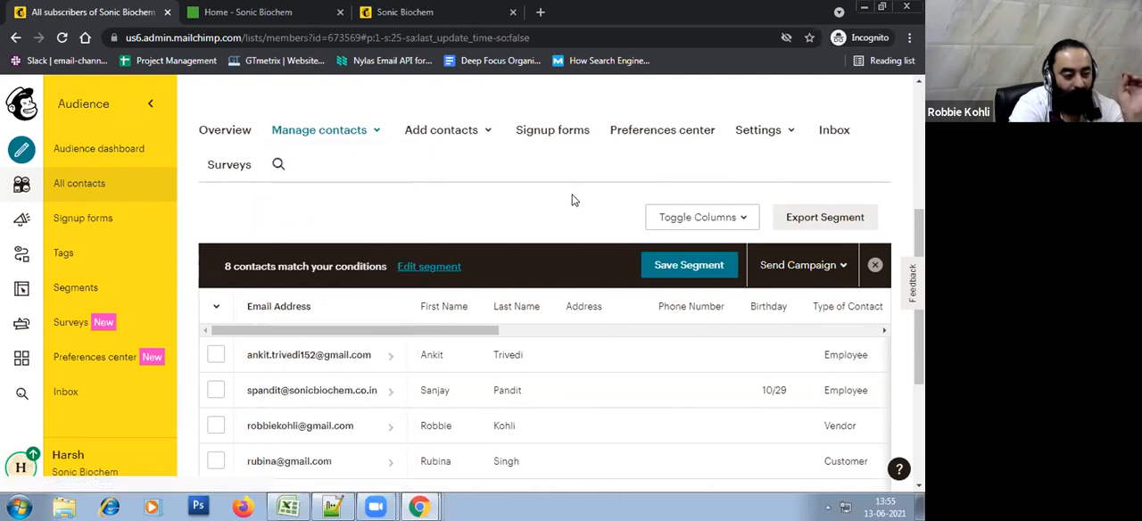
pyautogui.click(365, 136)
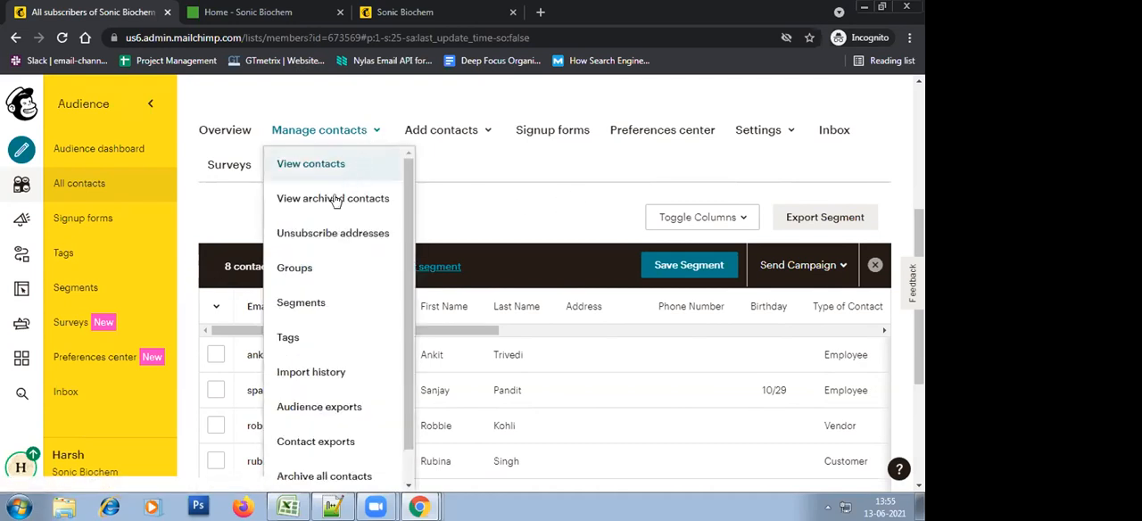
pyautogui.click(305, 276)
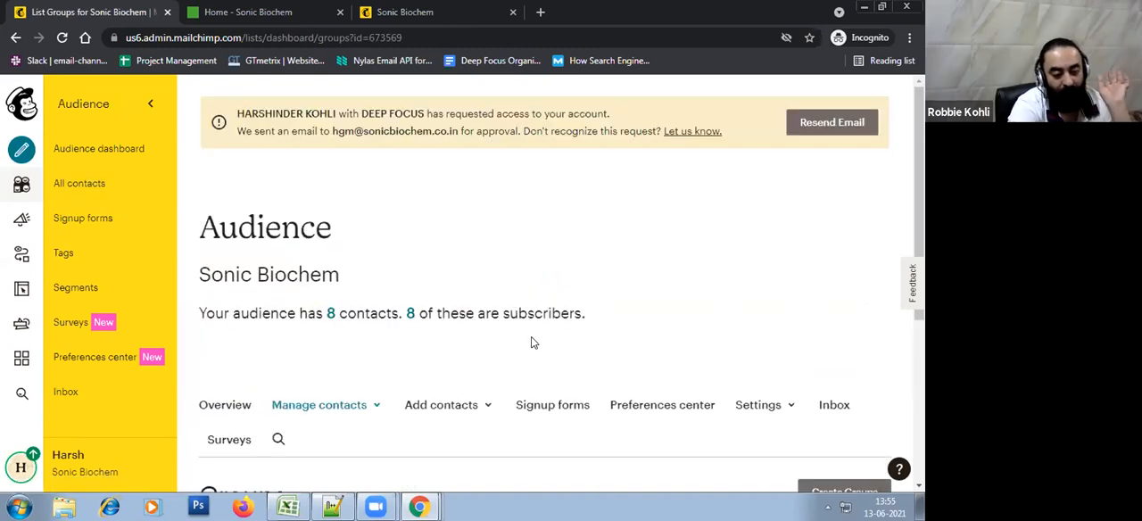
pyautogui.scroll(-5, 531, 342)
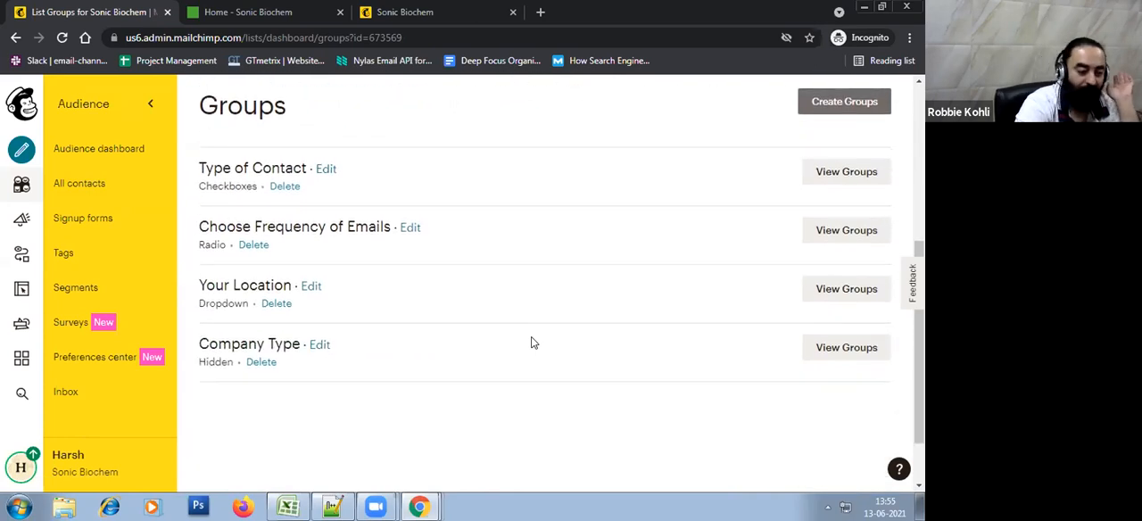
pyautogui.scroll(2, 531, 342)
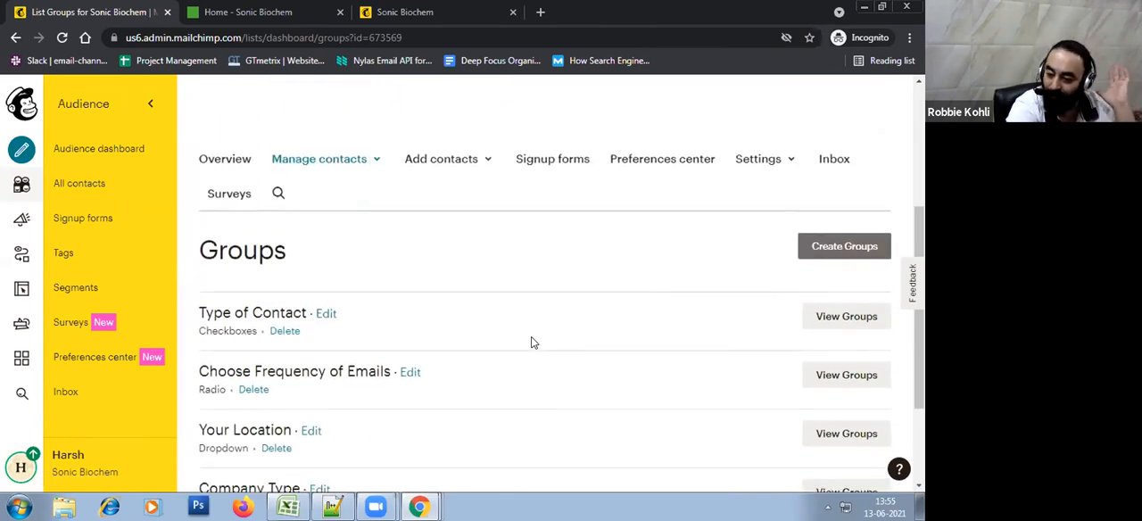
pyautogui.scroll(-1, 532, 342)
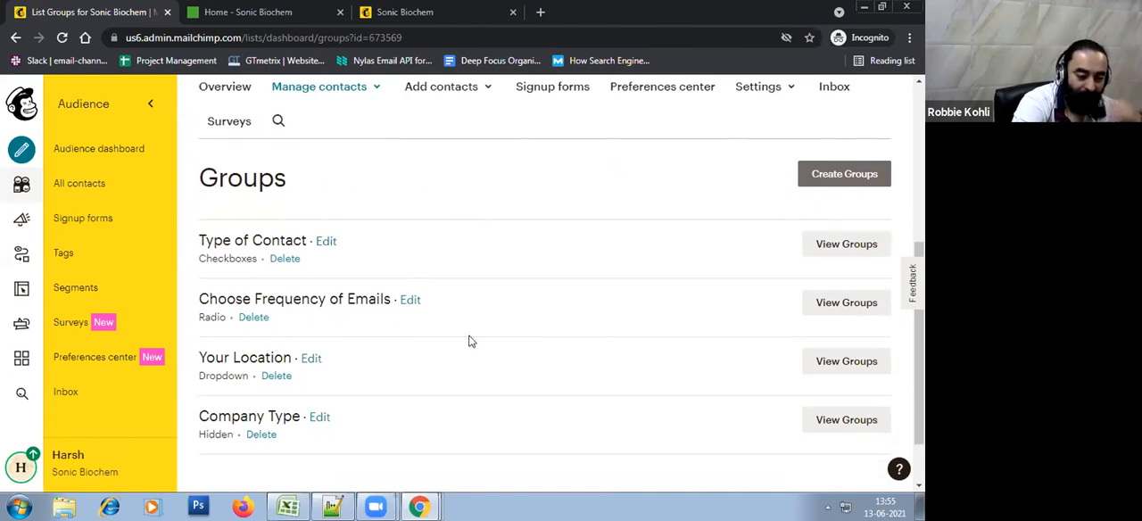
pyautogui.scroll(-1, 469, 341)
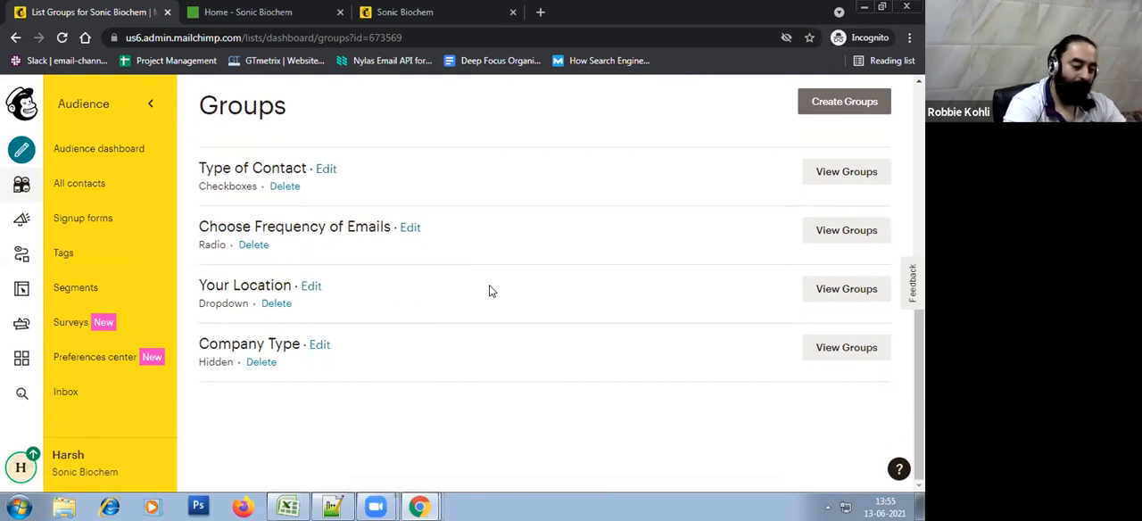
# Show the groups within Company Type and list the contacts that belong to Big
pyautogui.click(852, 352)
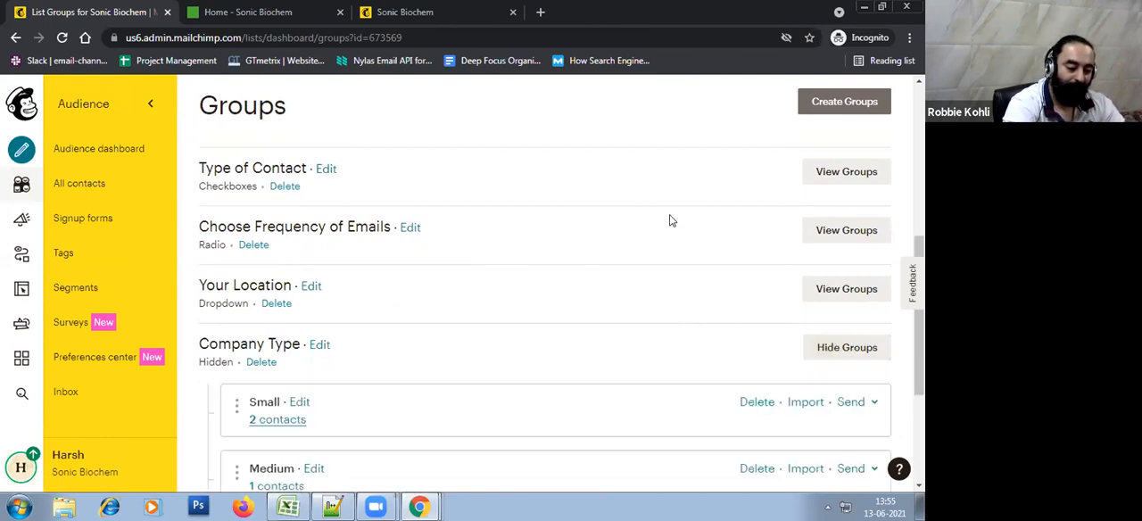
pyautogui.scroll(-2, 671, 221)
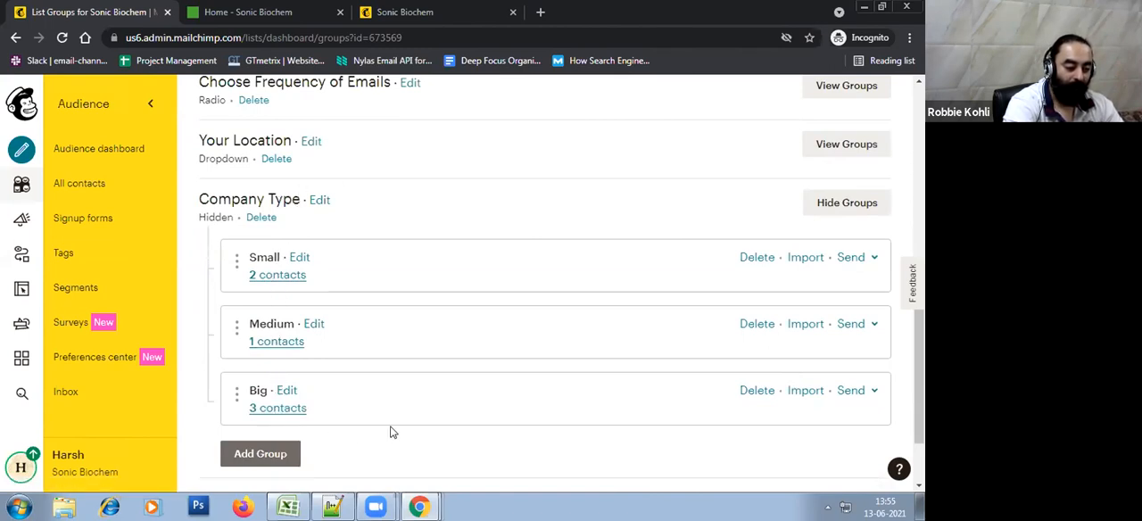
pyautogui.click(274, 409)
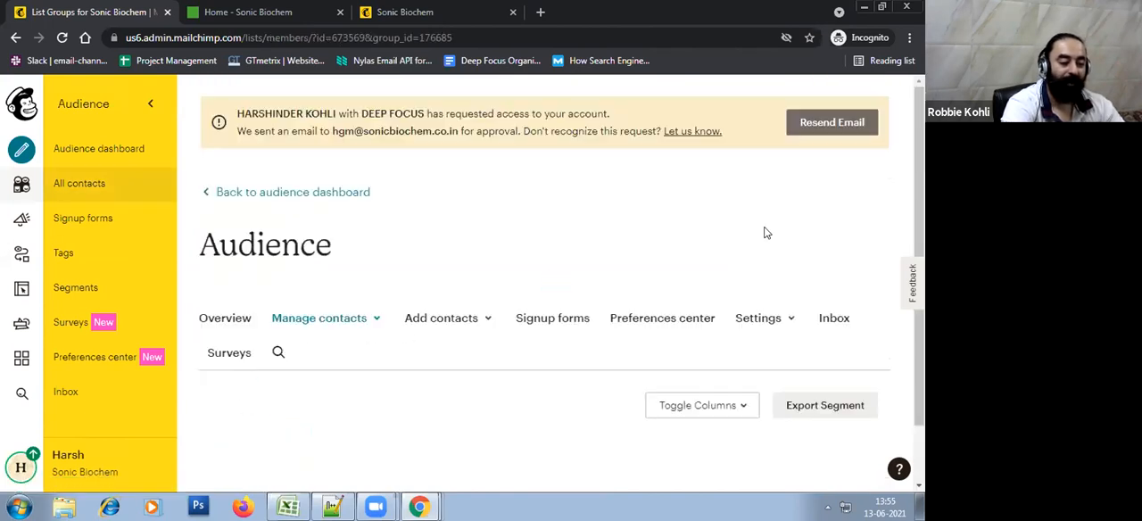
pyautogui.scroll(-4, 764, 230)
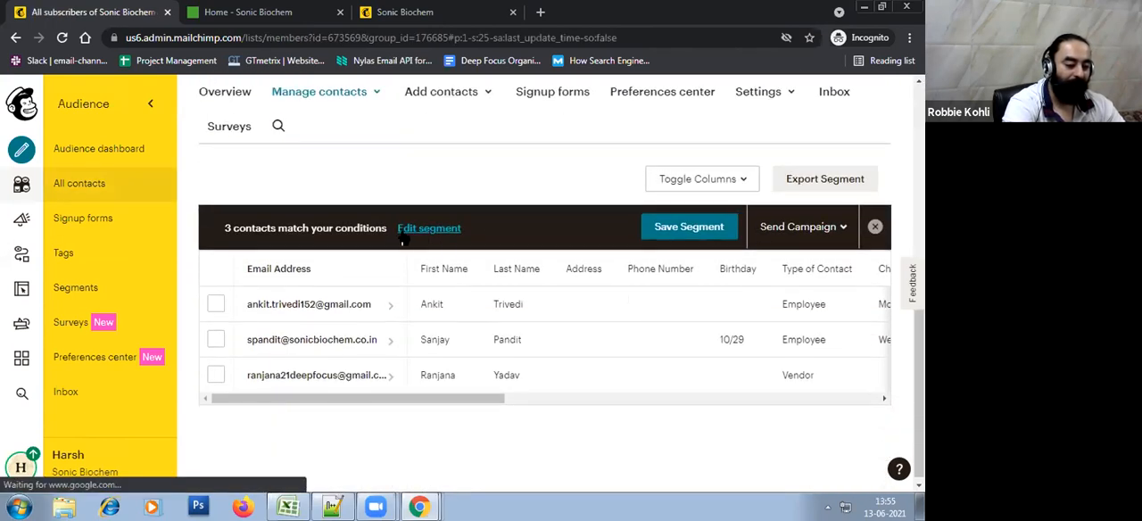
pyautogui.scroll(4, 401, 241)
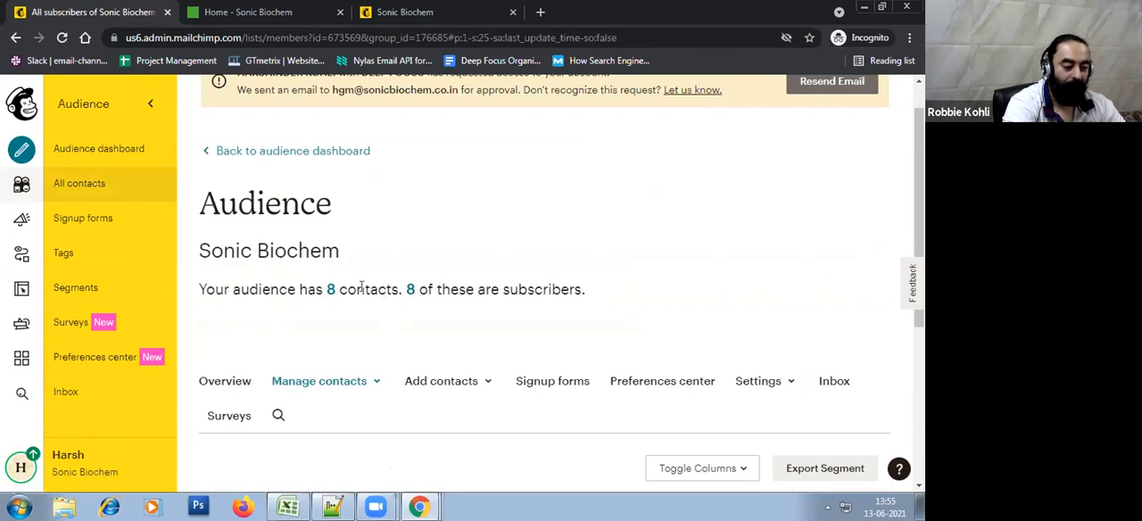
pyautogui.scroll(-3, 730, 295)
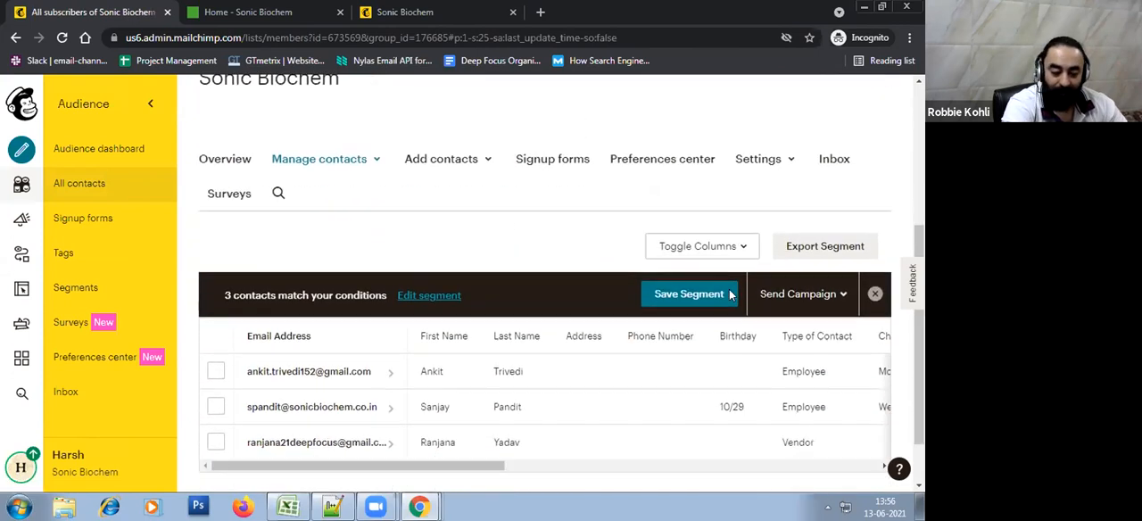
pyautogui.scroll(-1, 730, 294)
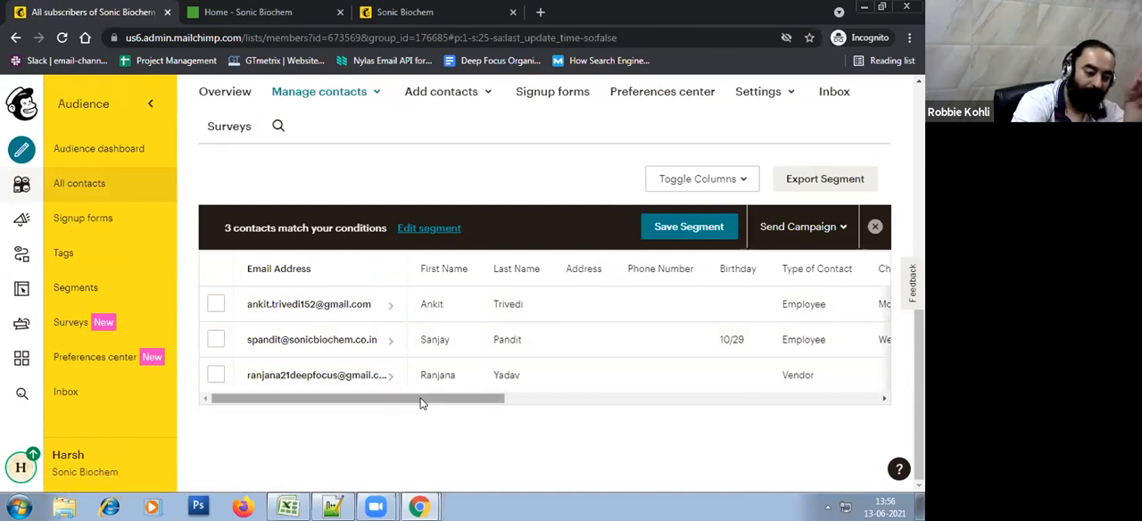
# Select every contact listed in the Big group
pyautogui.click(215, 305)
pyautogui.click(215, 339)
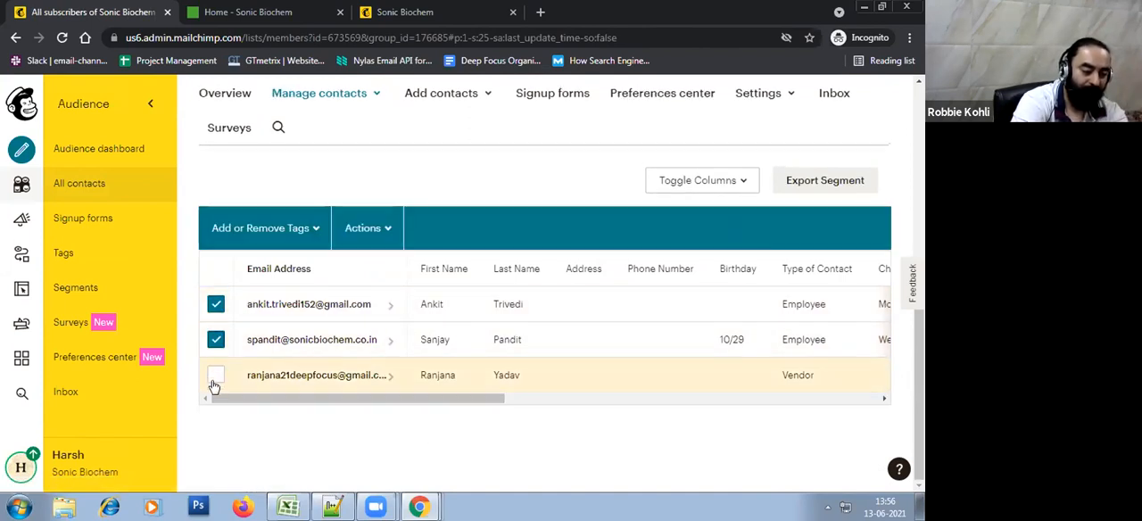
pyautogui.click(215, 380)
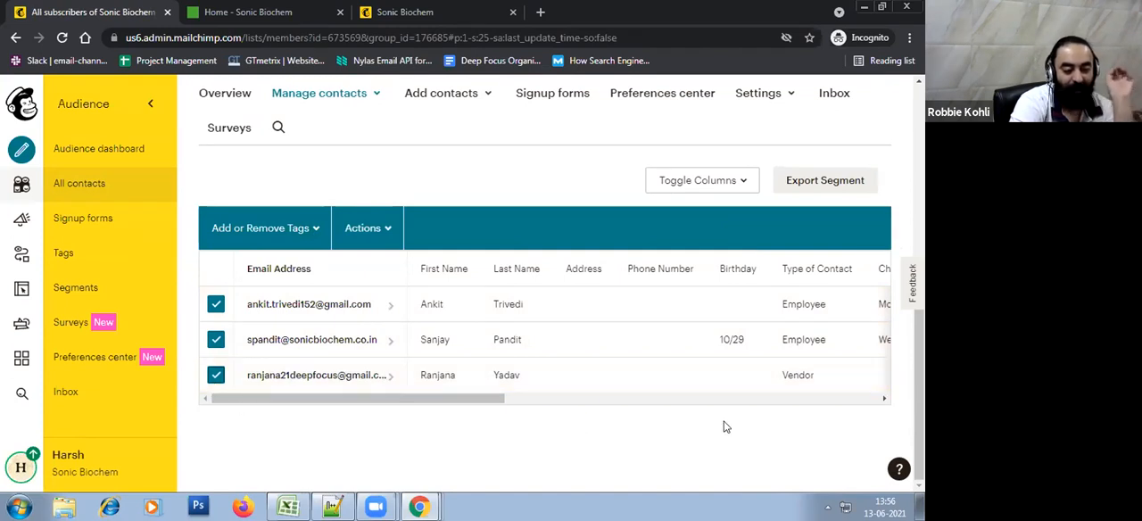
# Go back from the Big group's contacts to the audience's group categories
pyautogui.scroll(2, 813, 426)
pyautogui.scroll(2, 814, 425)
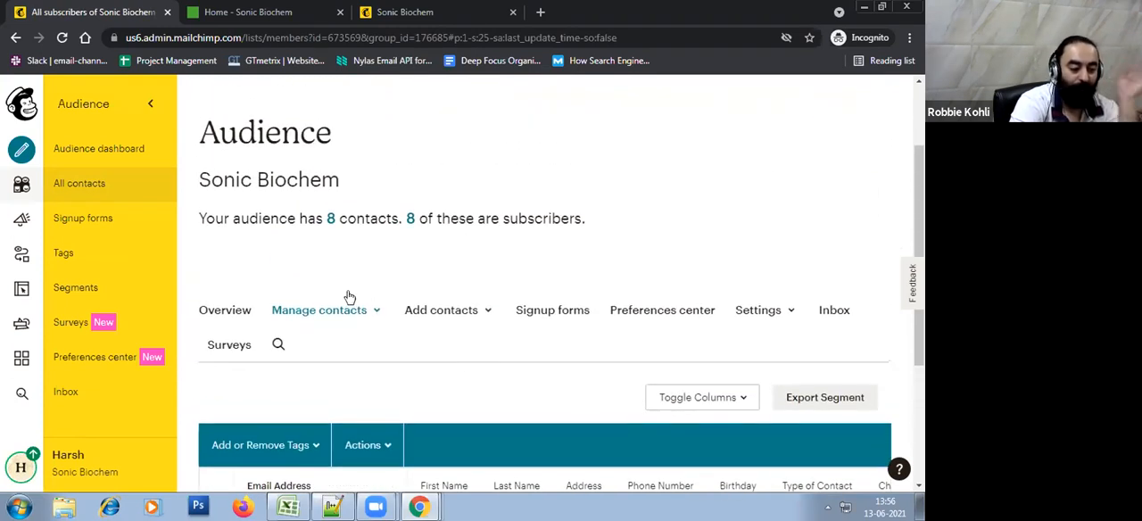
pyautogui.click(349, 313)
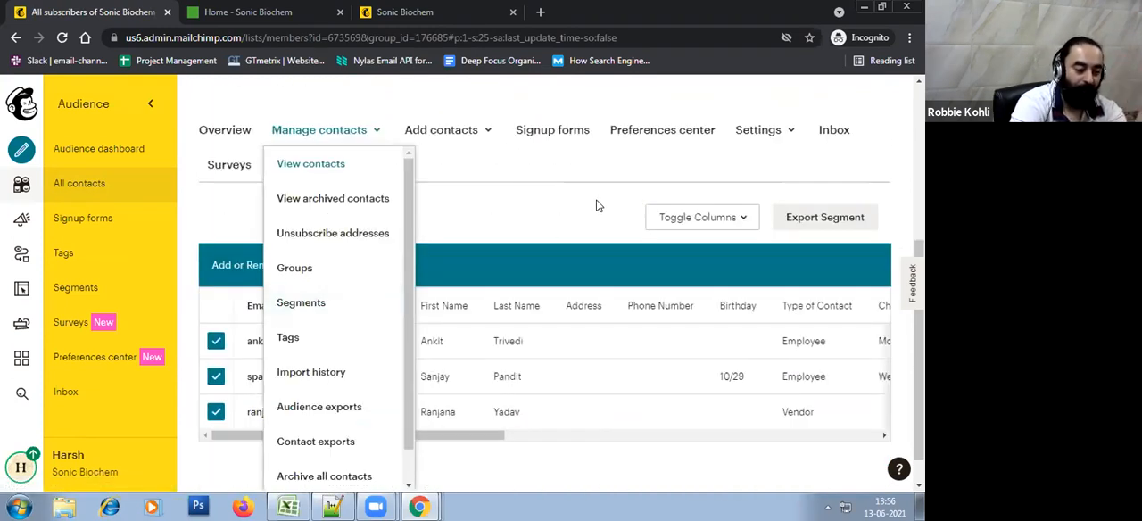
pyautogui.click(567, 201)
pyautogui.click(369, 148)
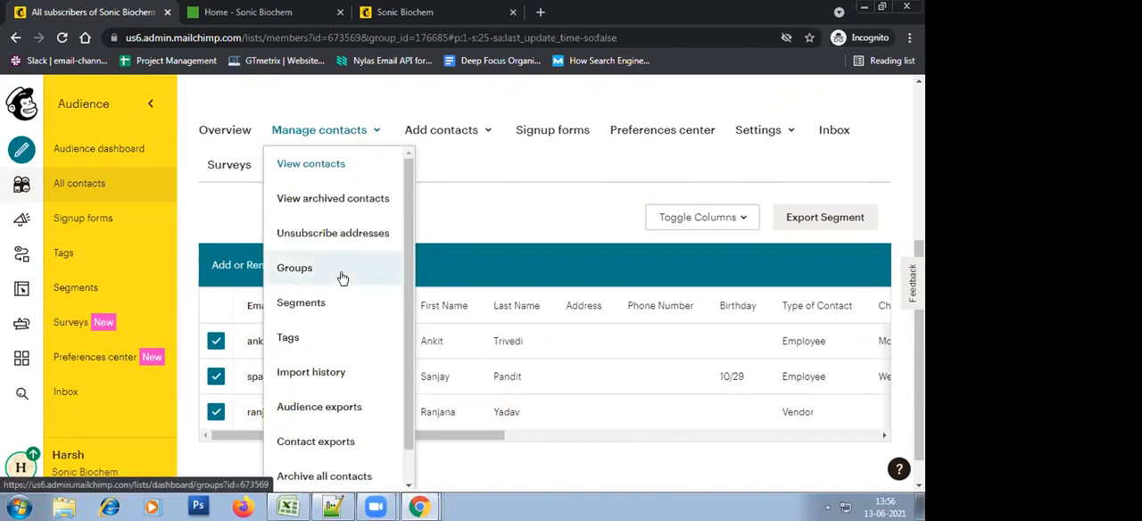
pyautogui.click(349, 265)
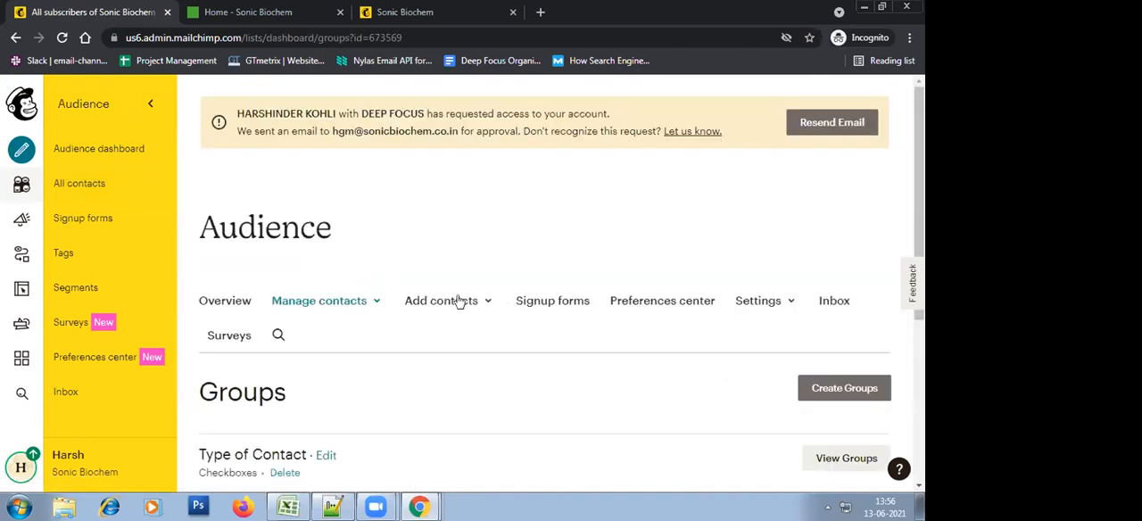
pyautogui.scroll(-3, 581, 312)
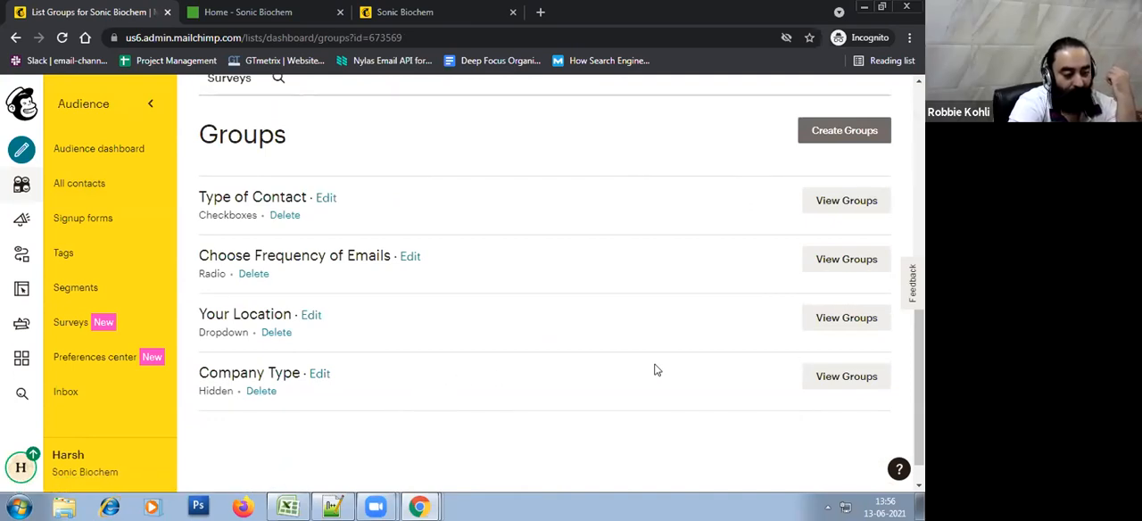
# Show the groups within Your Location and list the contacts that belong to India
pyautogui.click(835, 333)
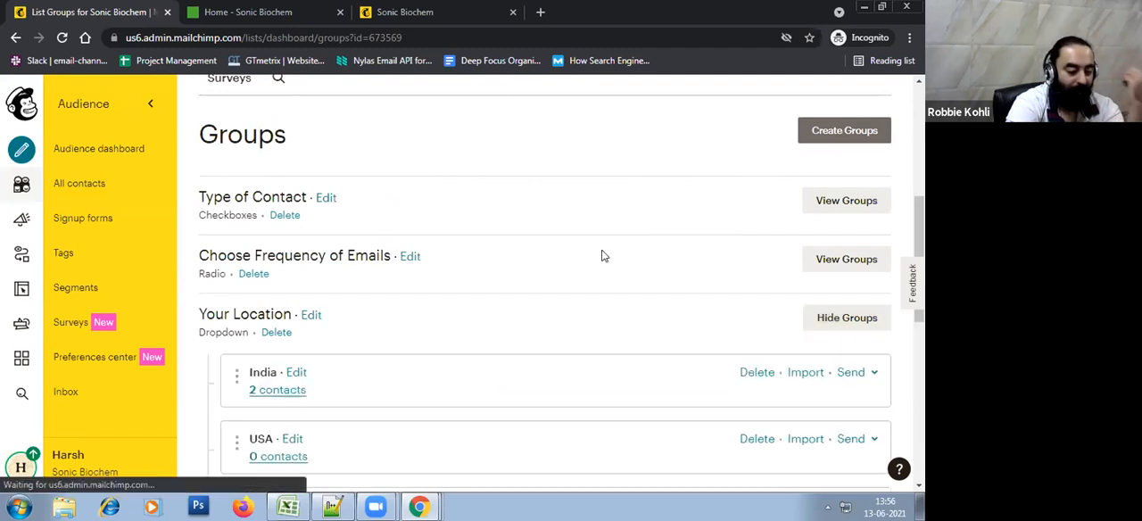
pyautogui.scroll(-3, 601, 256)
pyautogui.scroll(-2, 601, 256)
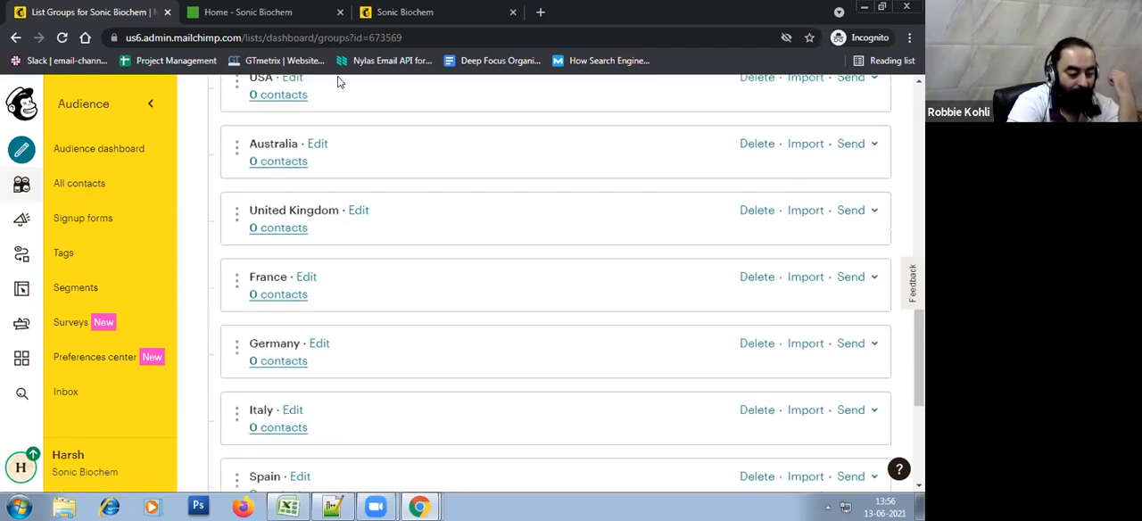
pyautogui.scroll(-2, 321, 402)
pyautogui.scroll(3, 337, 433)
pyautogui.scroll(2, 337, 433)
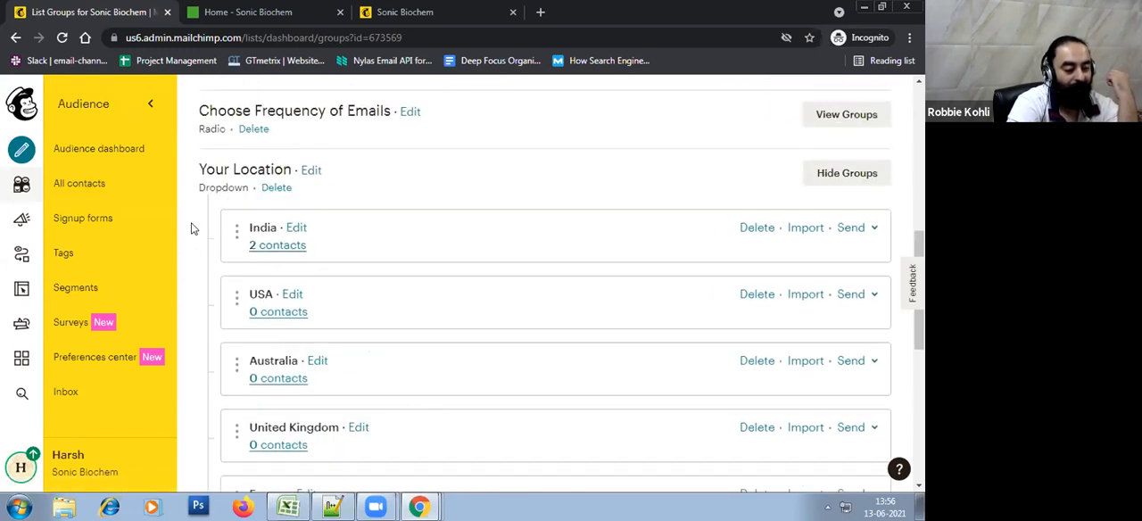
pyautogui.click(280, 246)
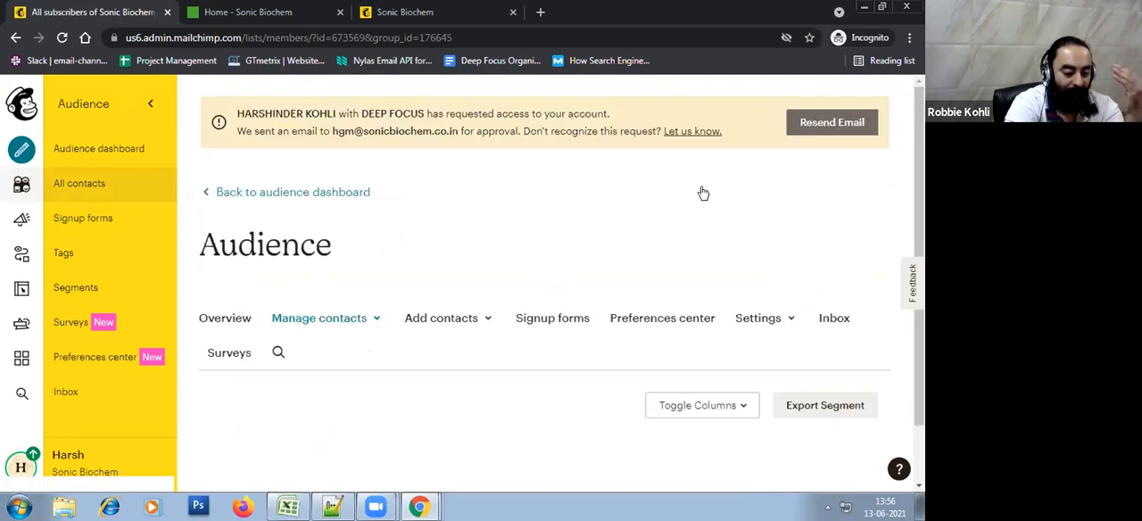
pyautogui.scroll(-3, 704, 192)
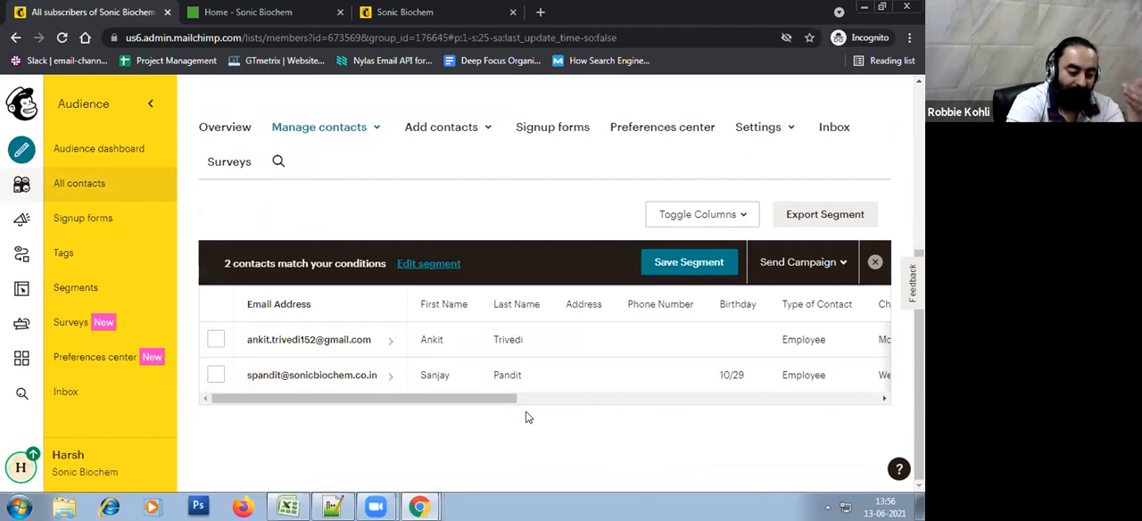
# Examine the India group's contacts across the columns of the contact table
pyautogui.moveTo(497, 402); pyautogui.dragTo(905, 409)
pyautogui.scroll(2, 381, 410)
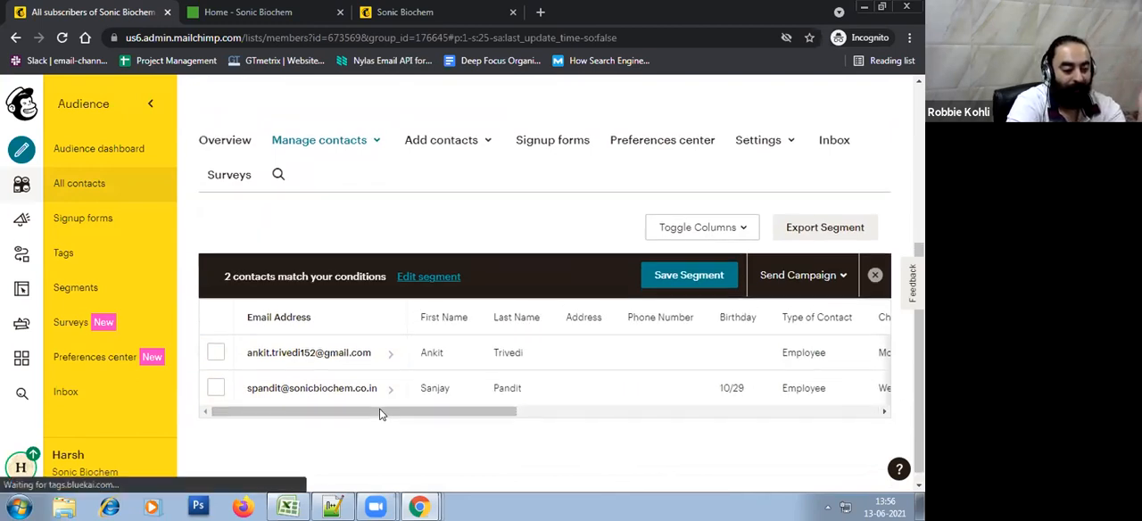
pyautogui.moveTo(473, 409); pyautogui.dragTo(218, 431)
pyautogui.click(409, 358)
pyautogui.scroll(-2, 409, 358)
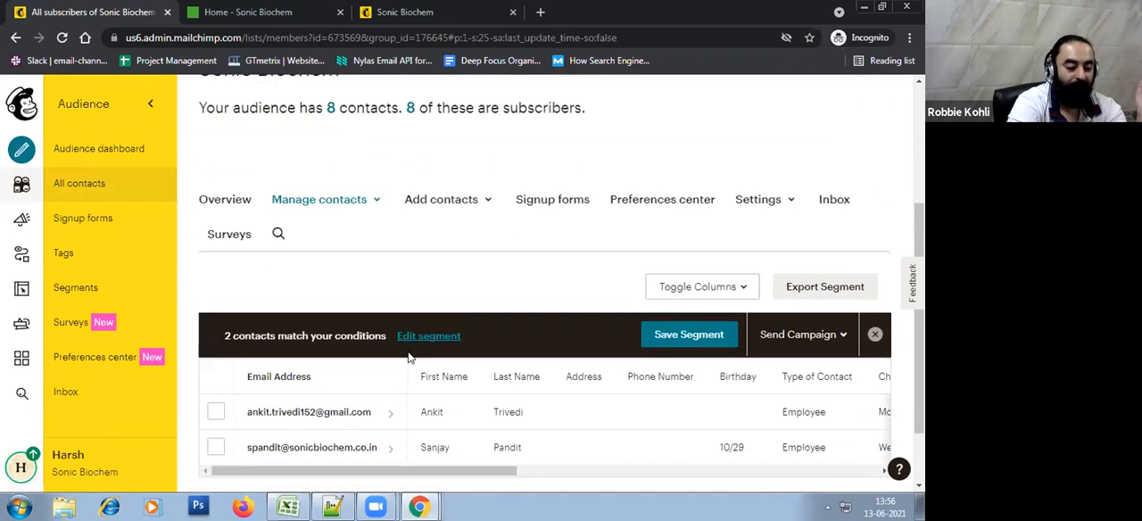
pyautogui.moveTo(413, 396)
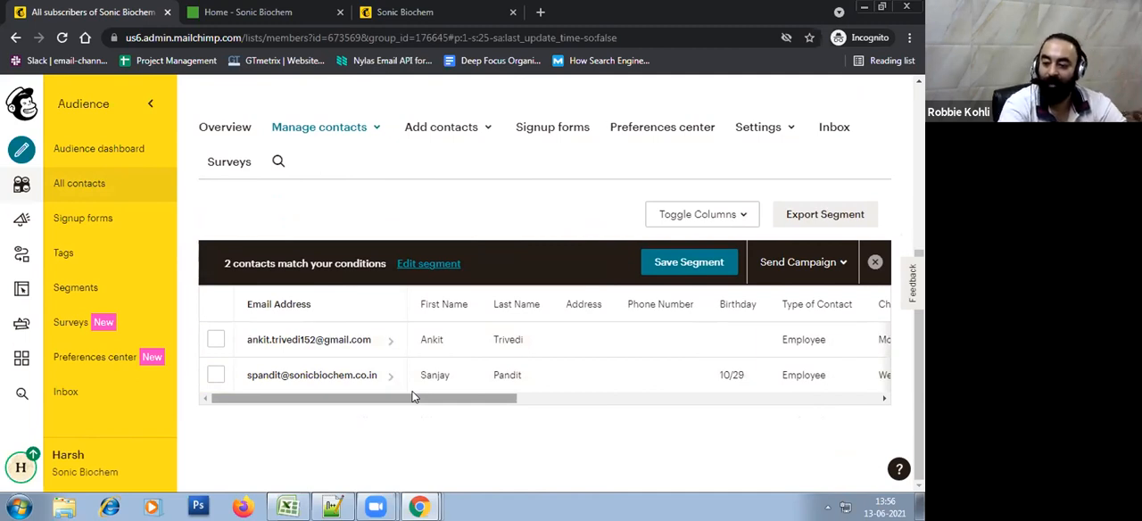
pyautogui.scroll(2, 526, 261)
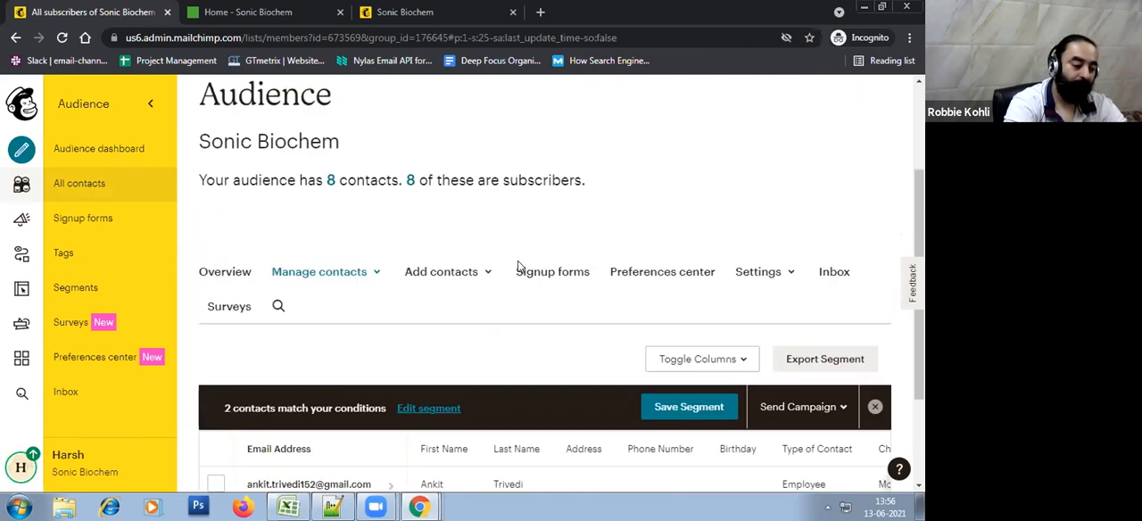
pyautogui.scroll(-2, 375, 339)
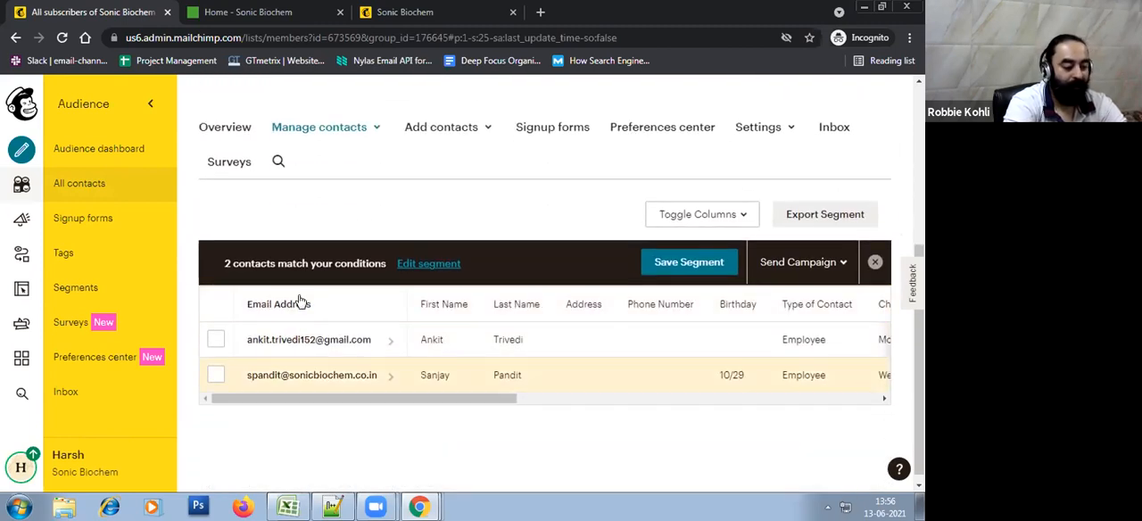
pyautogui.scroll(1, 535, 375)
pyautogui.scroll(1, 597, 396)
pyautogui.scroll(-2, 593, 395)
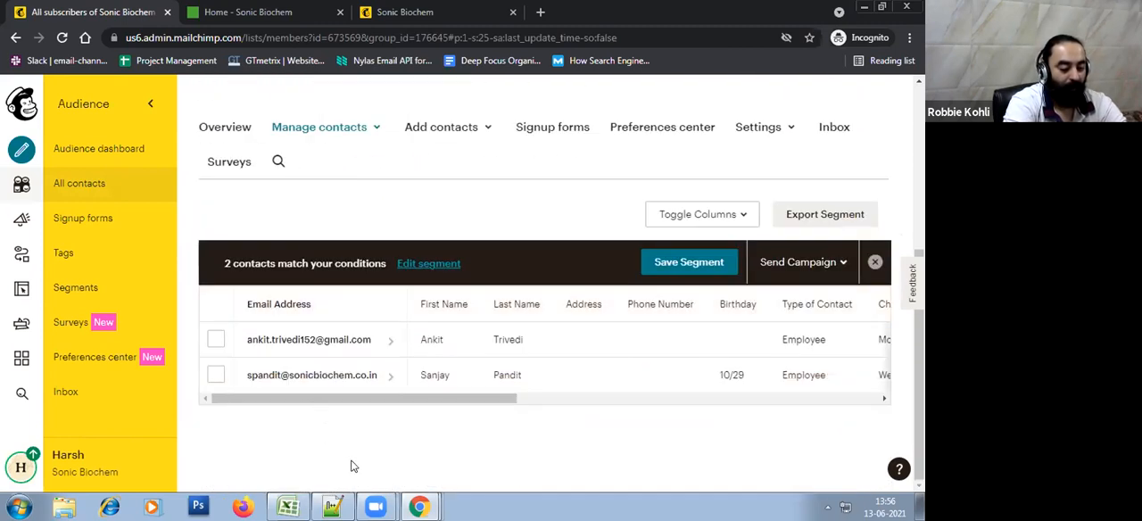
pyautogui.moveTo(331, 506)
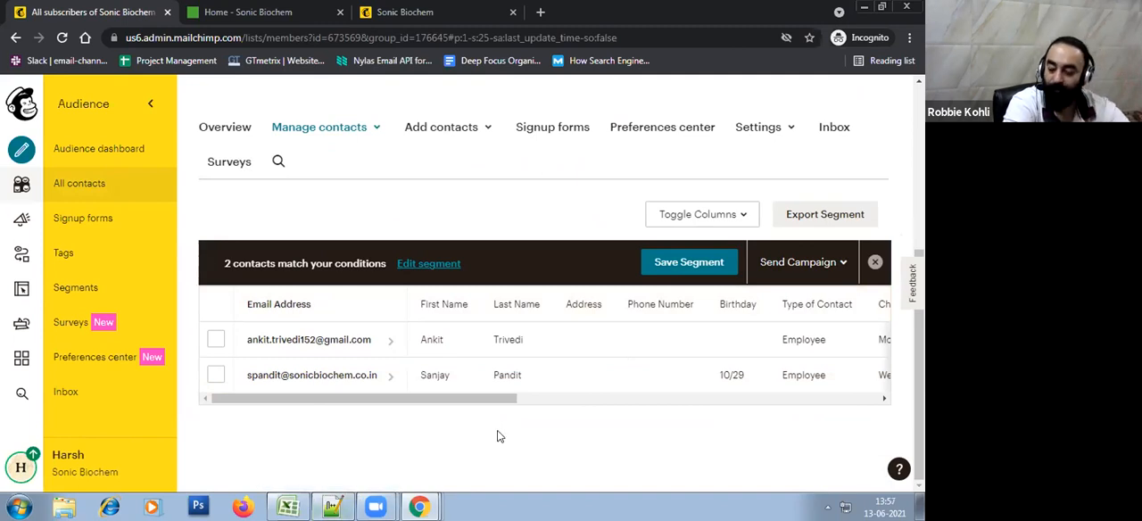
pyautogui.scroll(3, 498, 436)
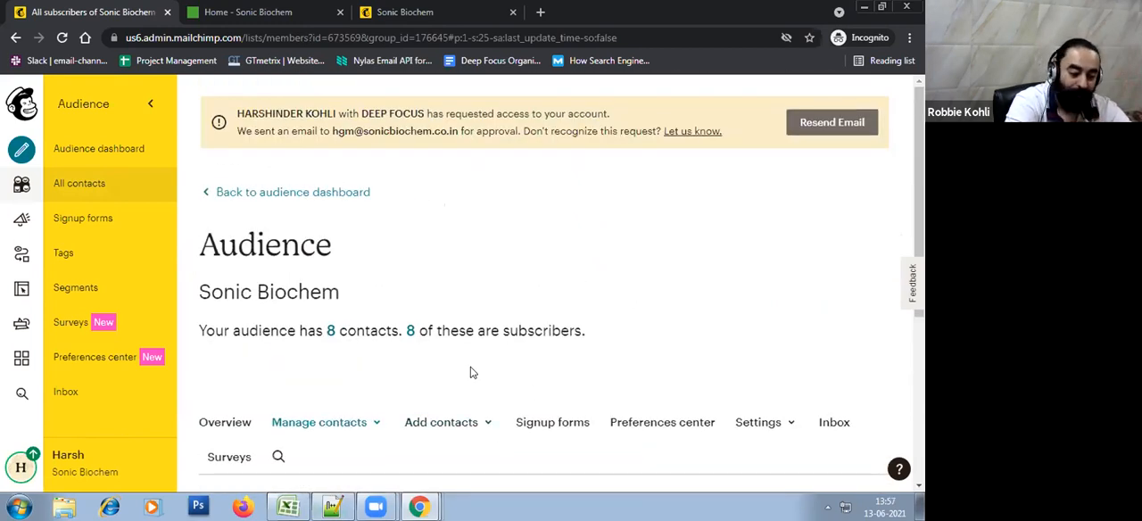
pyautogui.scroll(-2, 473, 373)
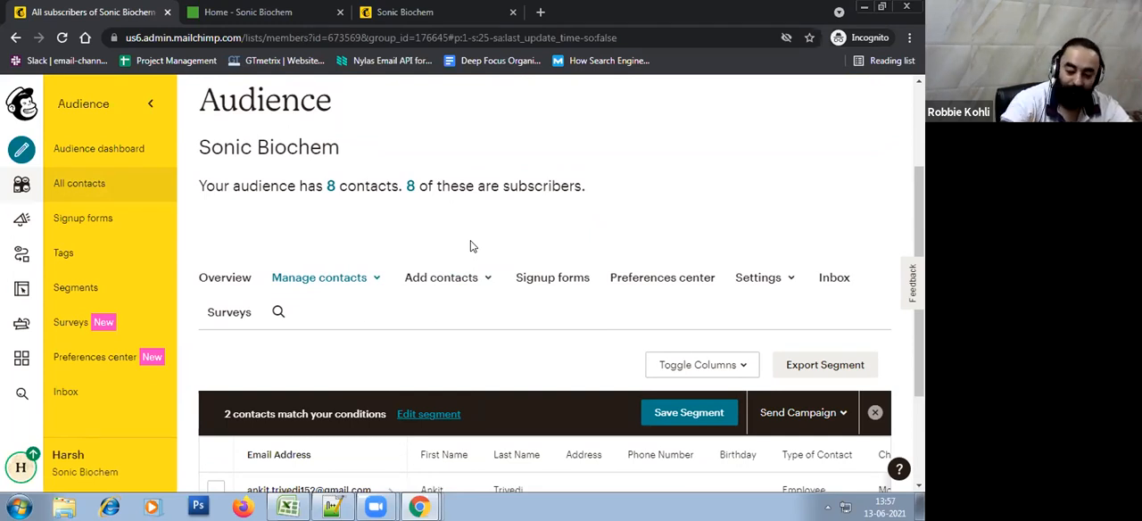
# Open the audience's contact exports page and look through its contents
pyautogui.click(363, 281)
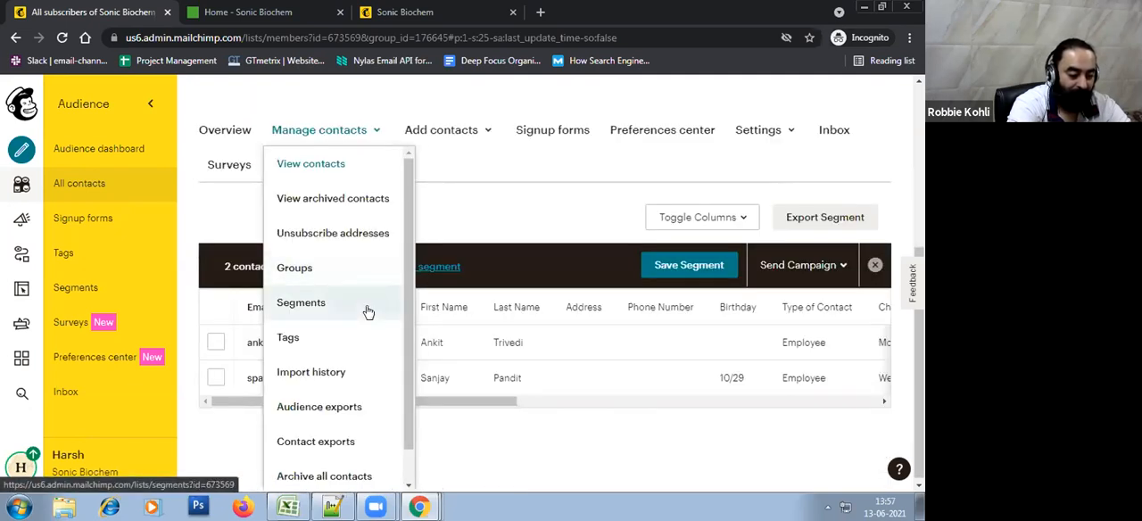
pyautogui.scroll(-1, 368, 311)
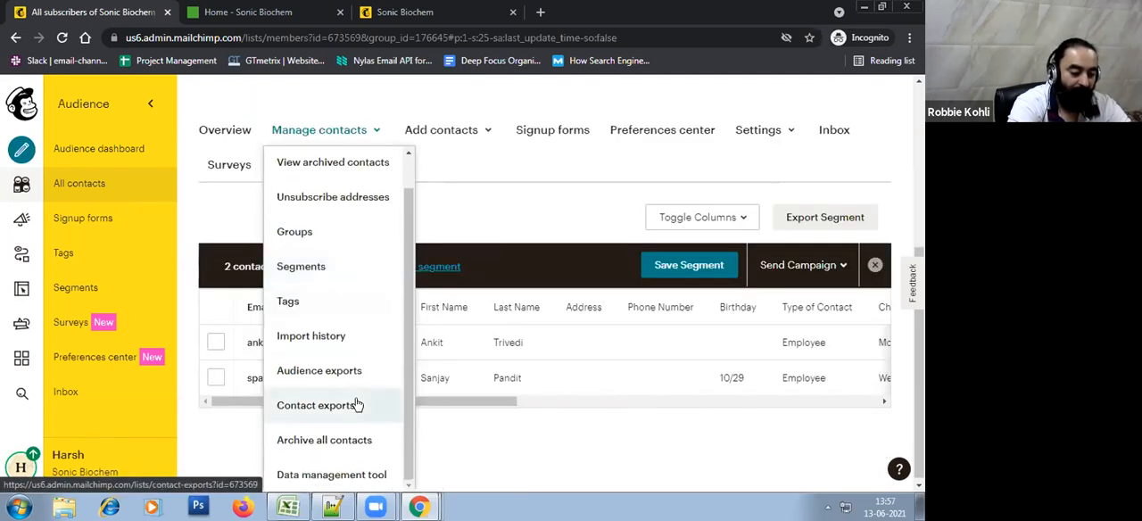
pyautogui.click(357, 403)
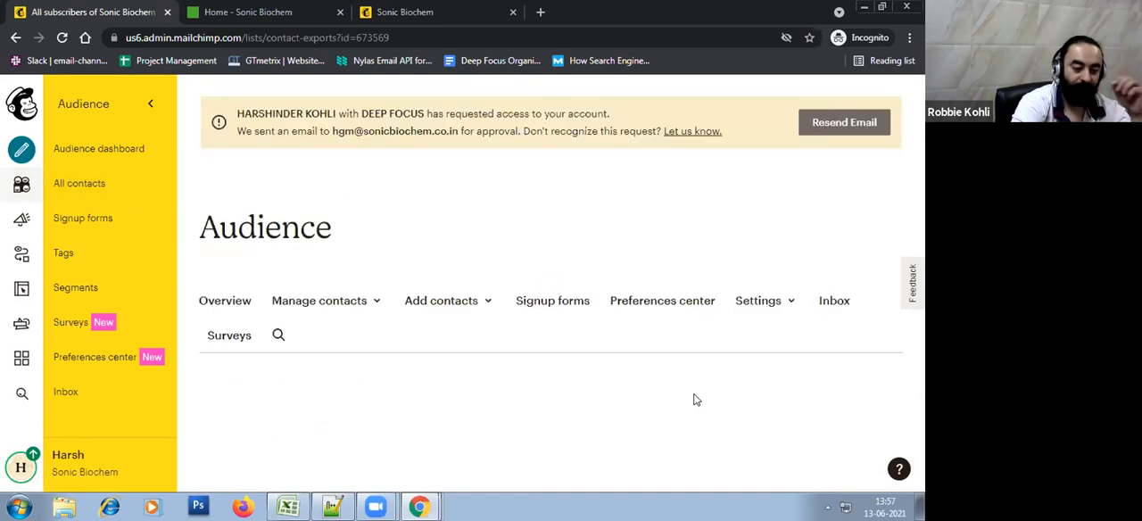
pyautogui.scroll(-5, 660, 406)
pyautogui.scroll(-1, 775, 432)
pyautogui.scroll(4, 774, 434)
pyautogui.scroll(2, 714, 374)
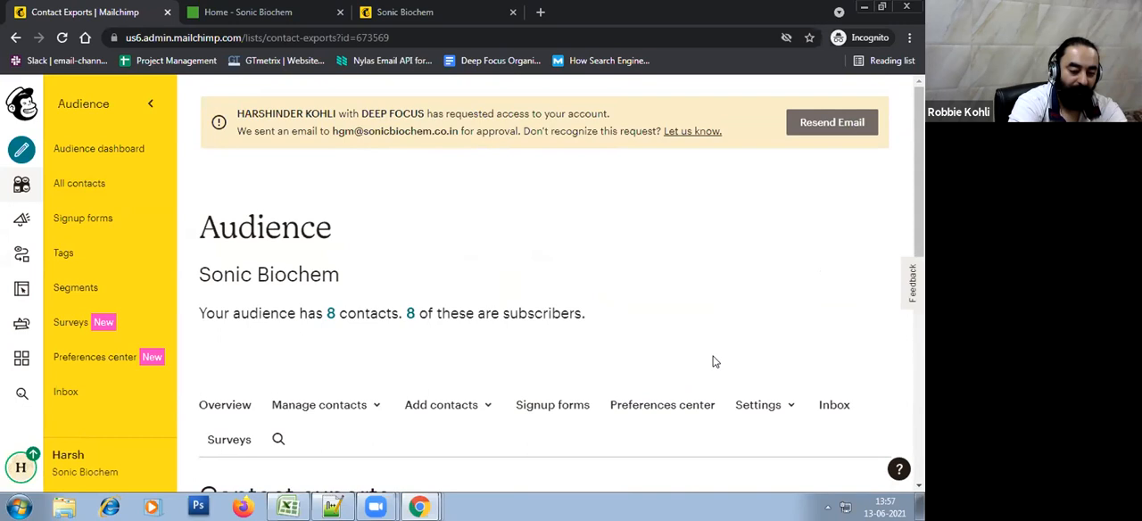
# List all of the audience's subscribers, export them as a segment and download the export as CSV
pyautogui.click(409, 316)
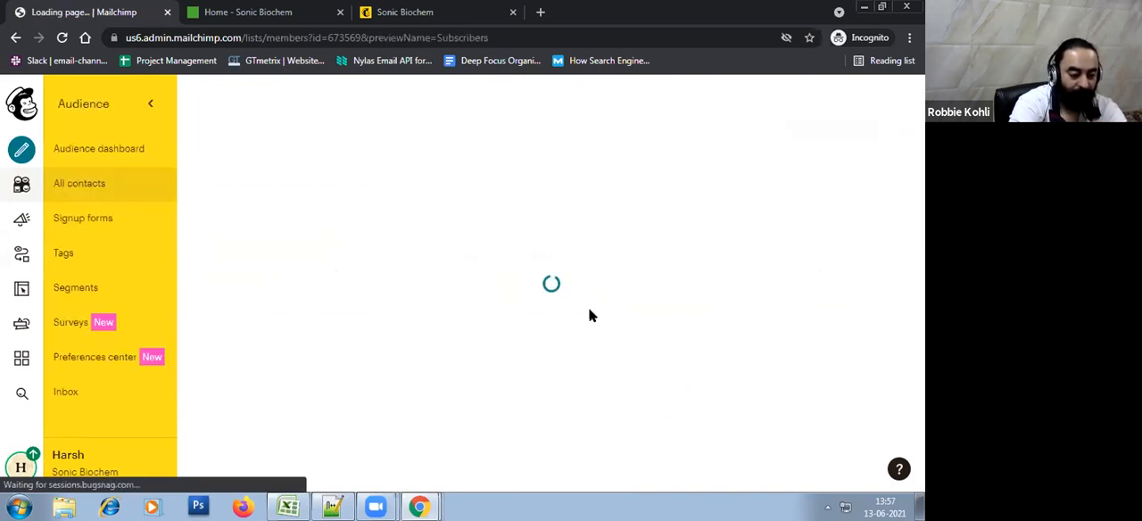
pyautogui.scroll(-4, 589, 314)
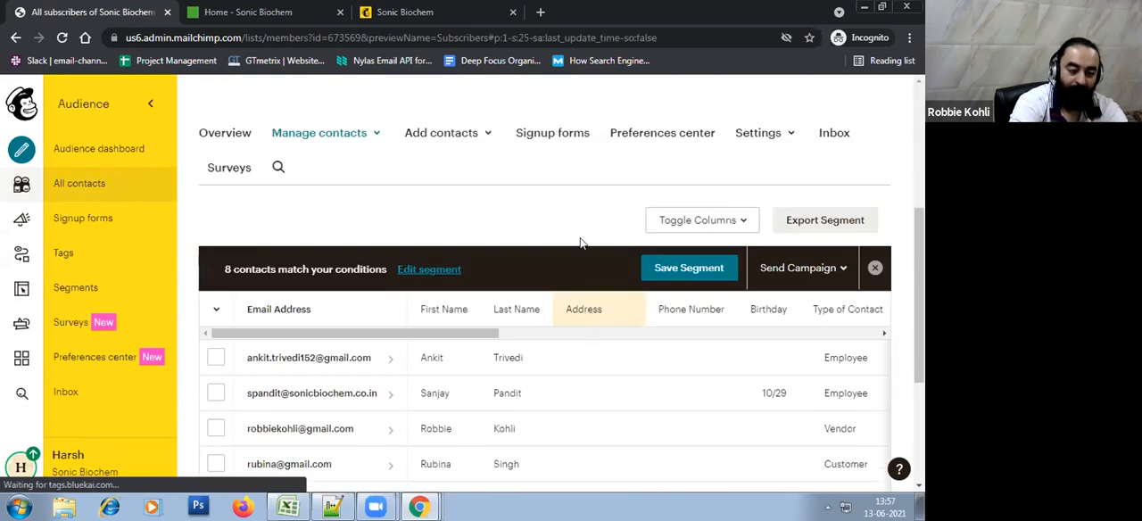
pyautogui.click(815, 223)
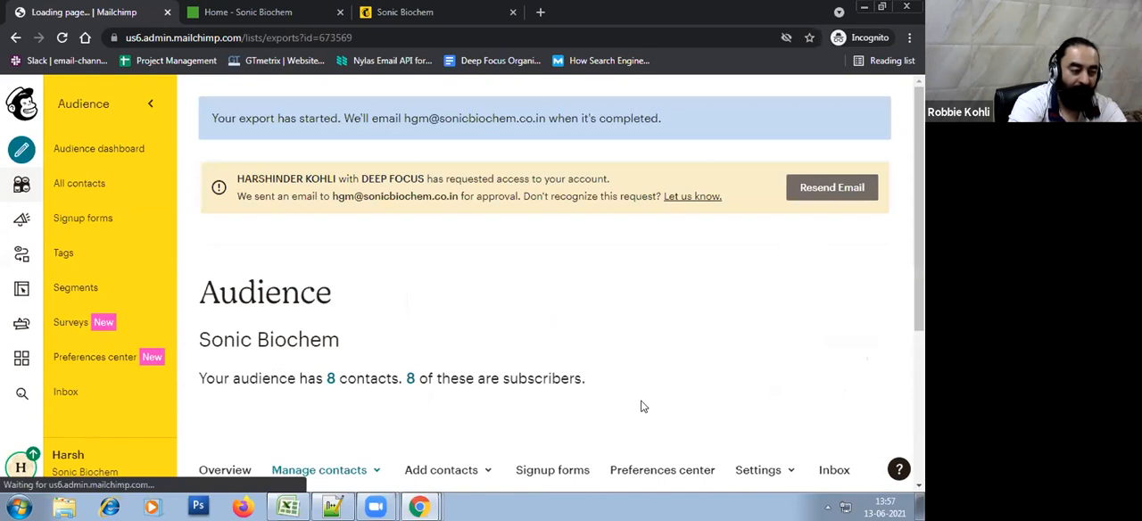
pyautogui.scroll(-3, 696, 370)
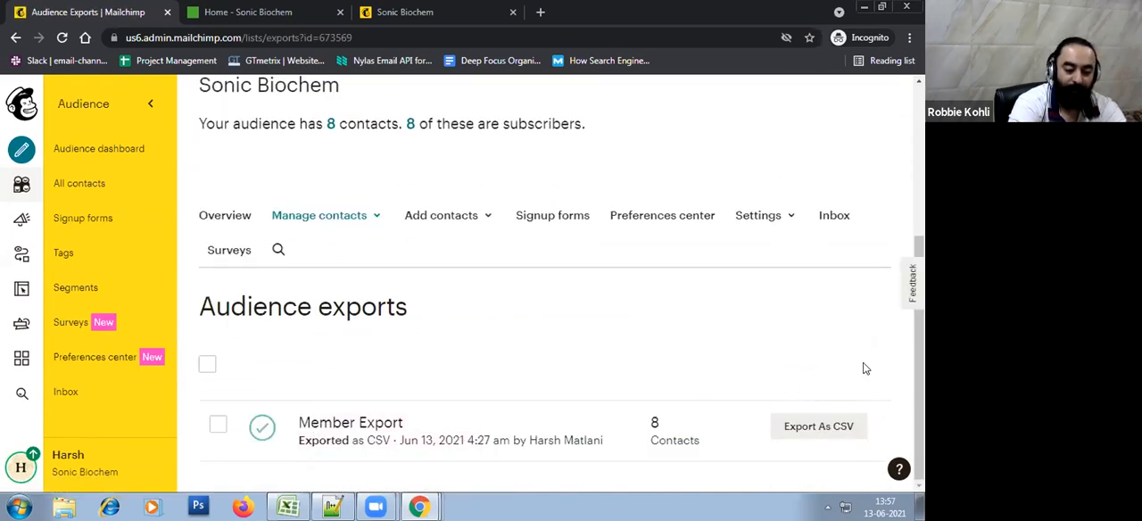
pyautogui.click(821, 428)
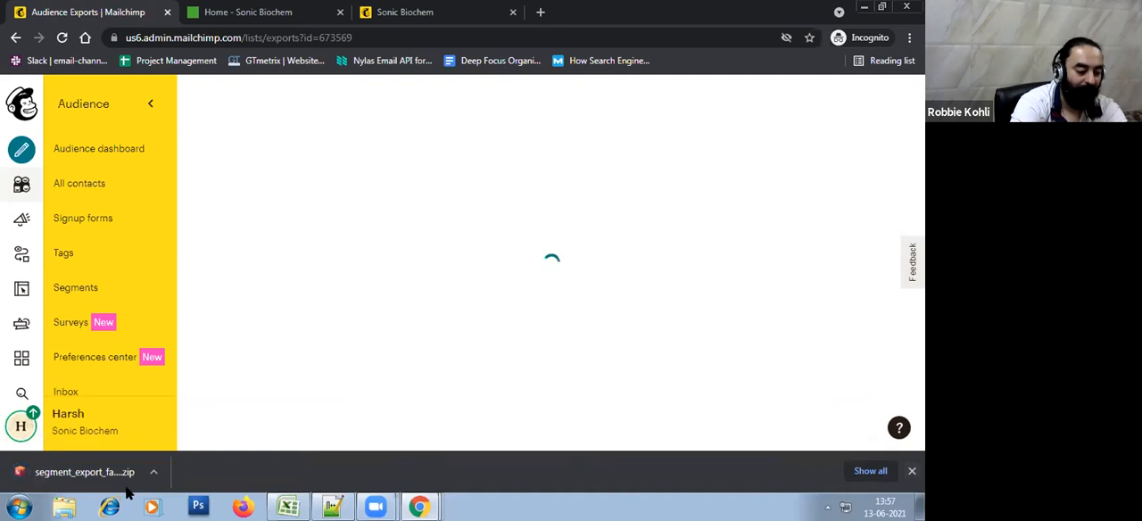
# Show the downloaded segment_export_fae6ef4871 archive in its folder and extract it to a folder of the same name
pyautogui.click(153, 471)
pyautogui.click(190, 425)
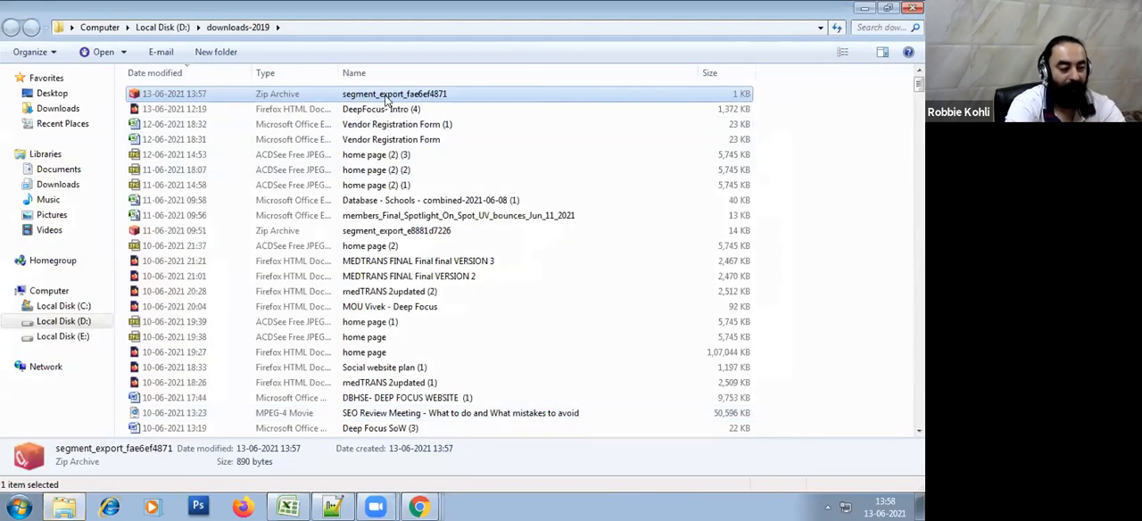
pyautogui.rightClick(386, 100)
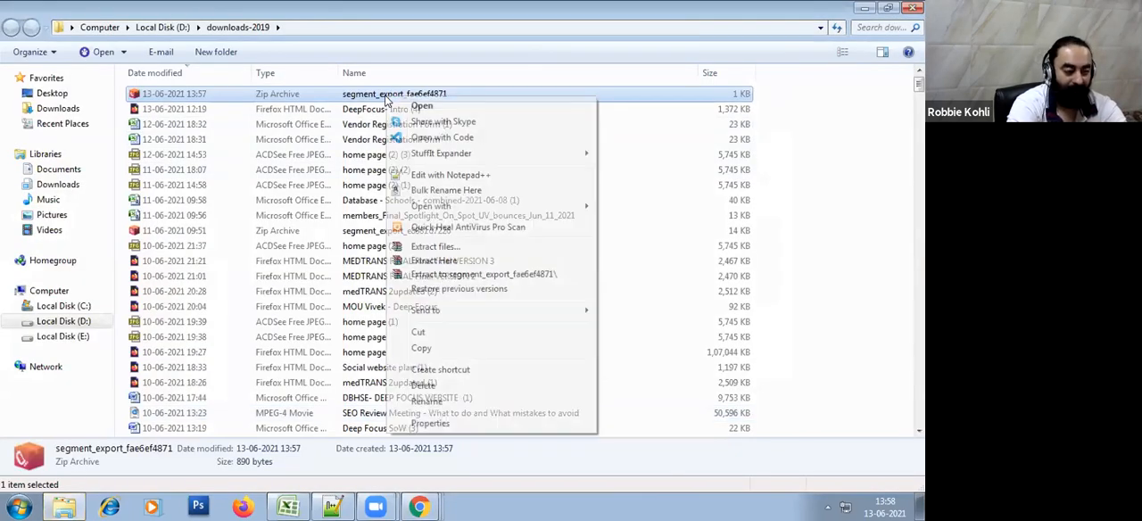
pyautogui.click(466, 275)
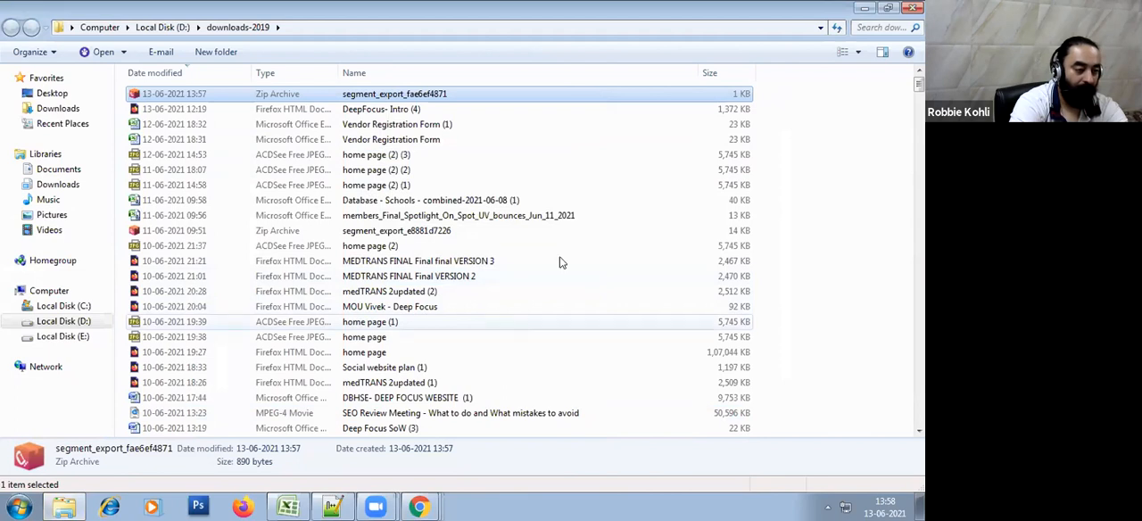
# Go to D:\downloads-2019\segment_export_fae6ef4871 and open subscribed_segment_export_fae6ef4871 in Excel
pyautogui.click(371, 32)
pyautogui.click(374, 29)
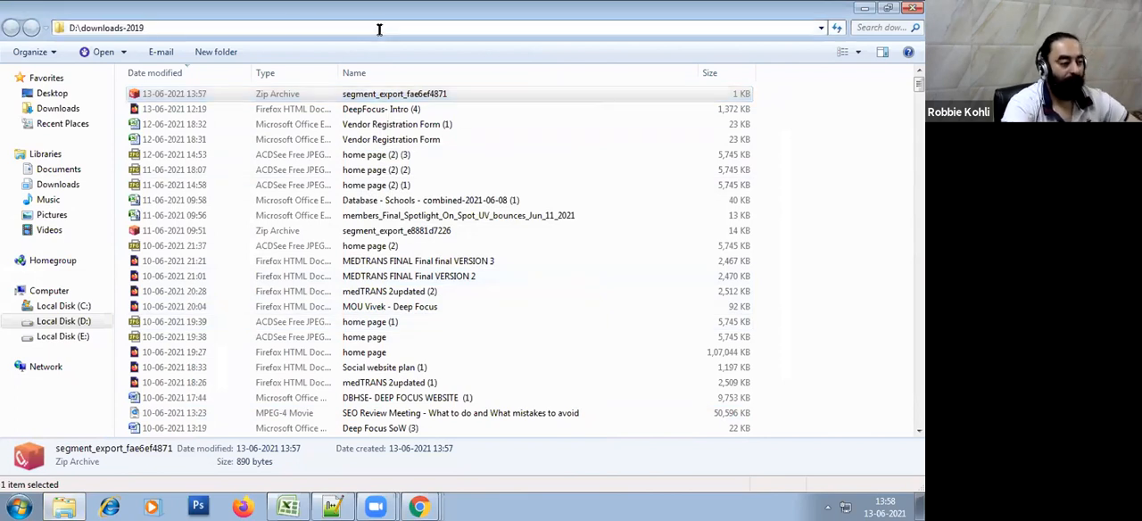
pyautogui.write('\\segmen')
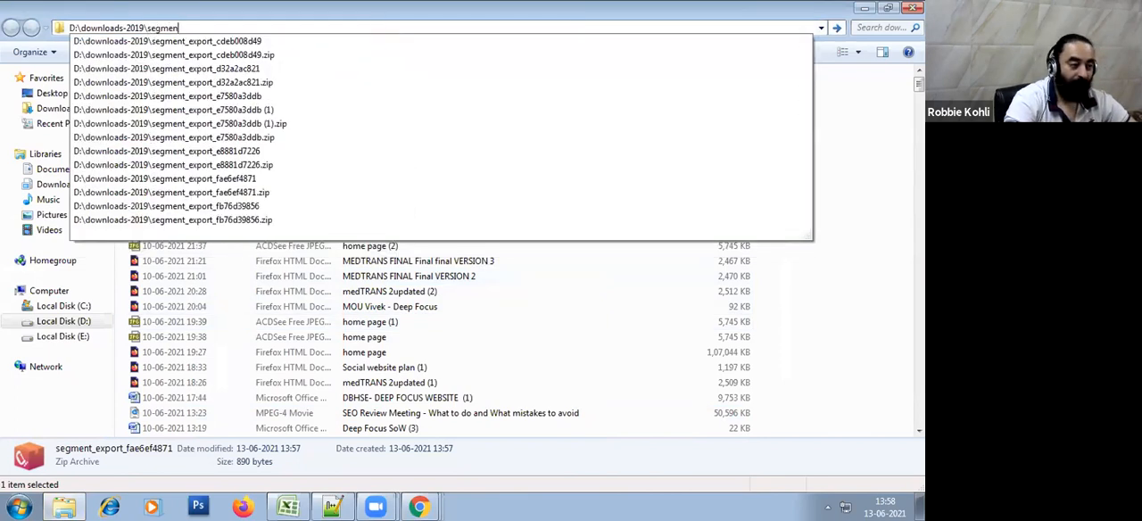
pyautogui.press('Up')
pyautogui.press('Up')
pyautogui.press('Up')
pyautogui.press('Up')
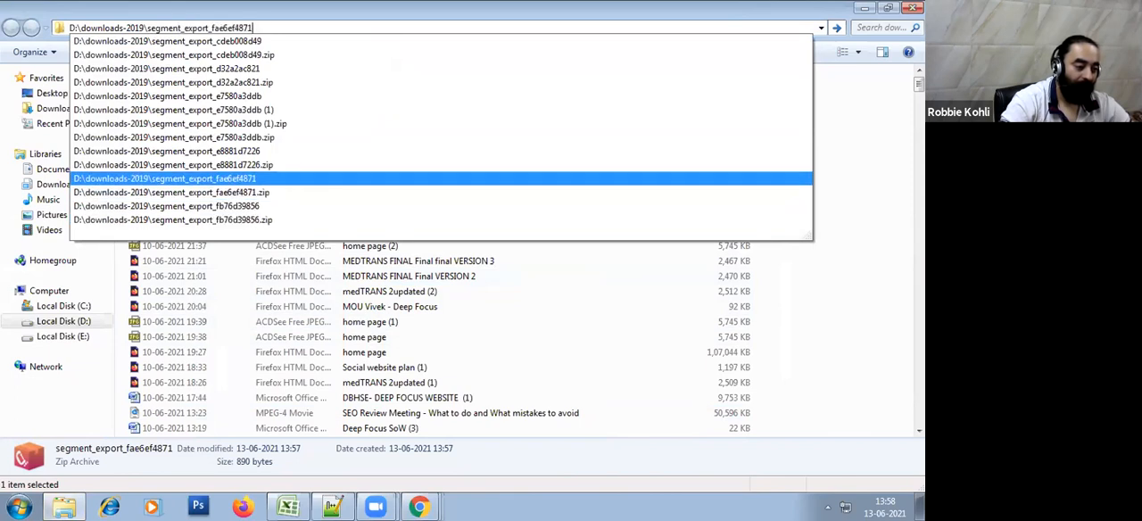
pyautogui.press('Return')
pyautogui.doubleClick(270, 93)
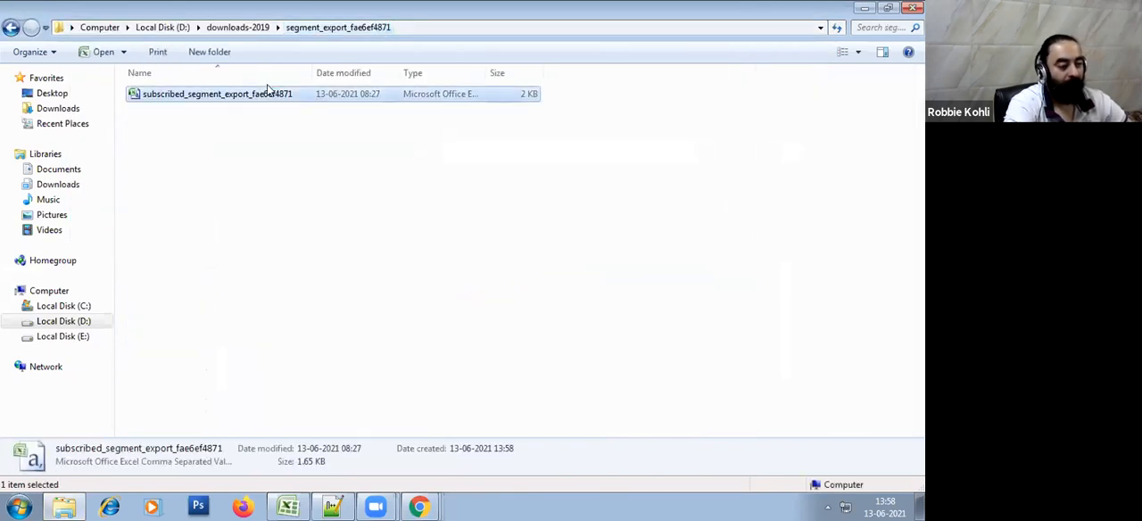
# Widen columns of the exported contact sheet, including Email Address, First Name, Last Name and Type of Contact
pyautogui.click(289, 385)
pyautogui.moveTo(64, 129); pyautogui.dragTo(357, 129)
pyautogui.click(152, 247)
pyautogui.moveTo(496, 129); pyautogui.dragTo(687, 129)
pyautogui.click(633, 230)
pyautogui.click(624, 300)
# Delete the extra export columns from MEMBER_RATING in column K through column AB
pyautogui.moveTo(806, 129)
pyautogui.mouseDown()
pyautogui.moveTo(874, 130)
pyautogui.moveTo(818, 114)
pyautogui.moveTo(825, 129)
pyautogui.mouseUp()
pyautogui.rightClick(825, 129)
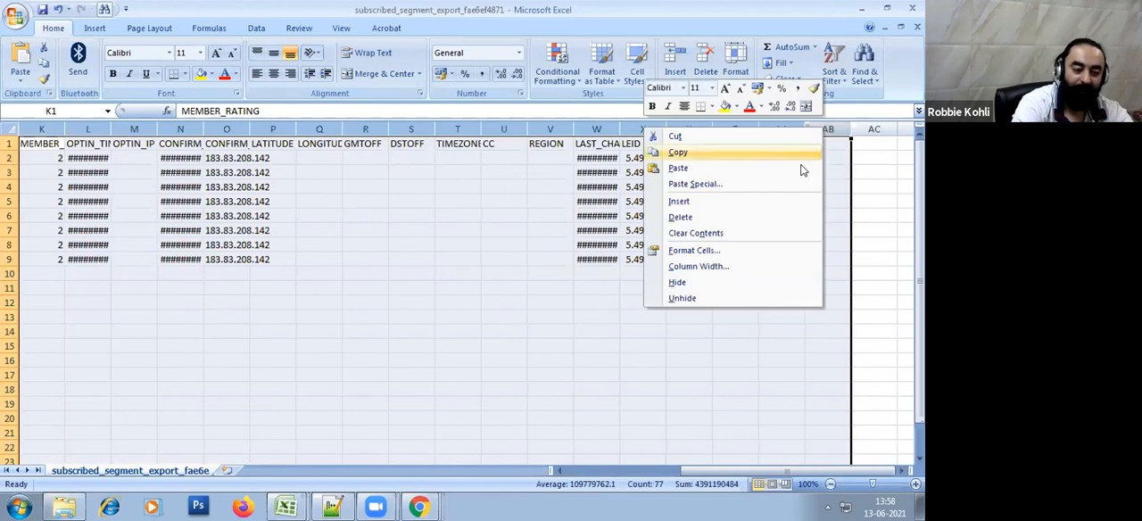
pyautogui.click(770, 214)
pyautogui.click(587, 283)
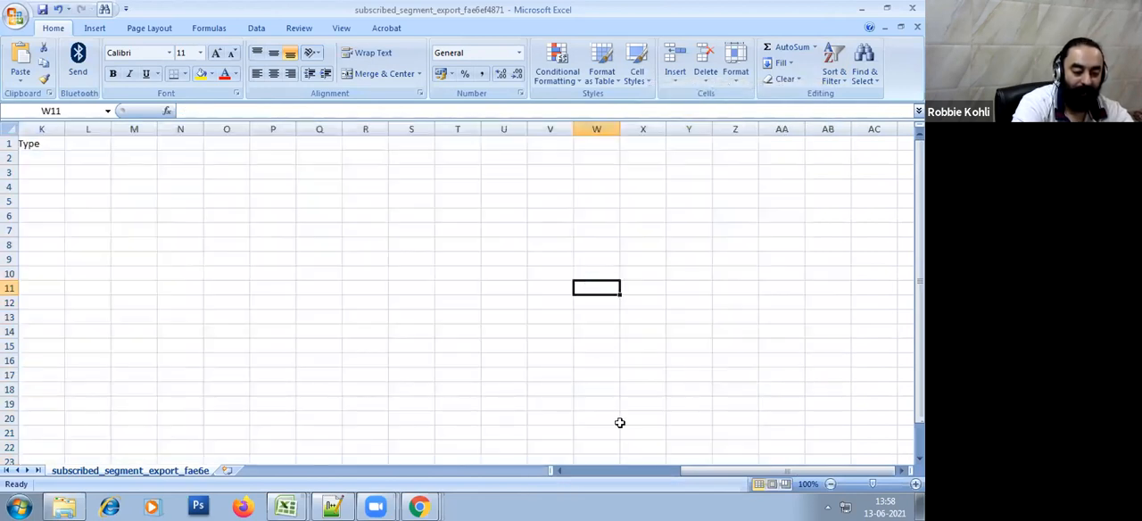
pyautogui.click(639, 471)
pyautogui.click(380, 317)
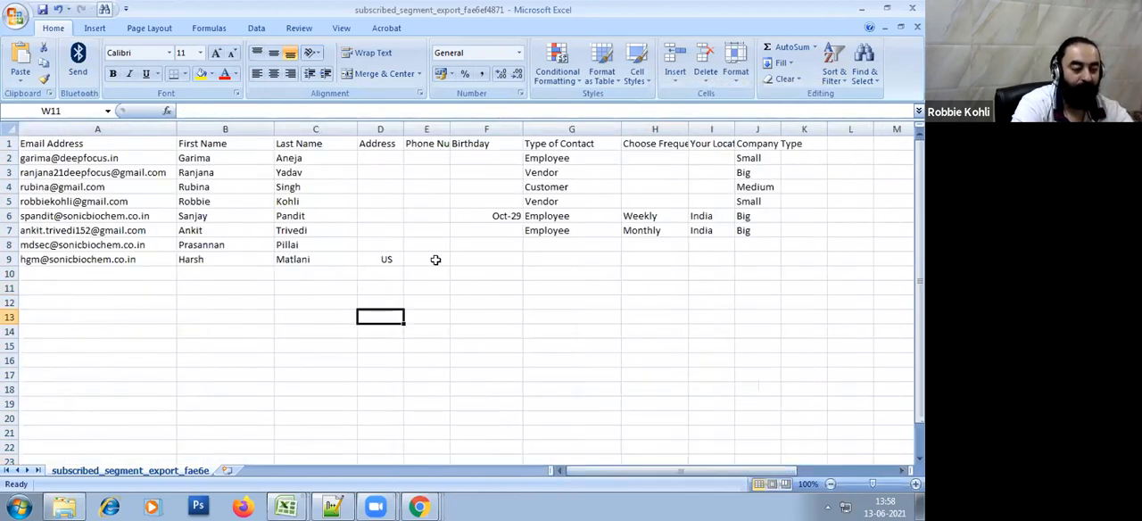
# Narrow the Birthday column and left-align all cells in the sheet
pyautogui.moveTo(522, 128); pyautogui.dragTo(509, 129)
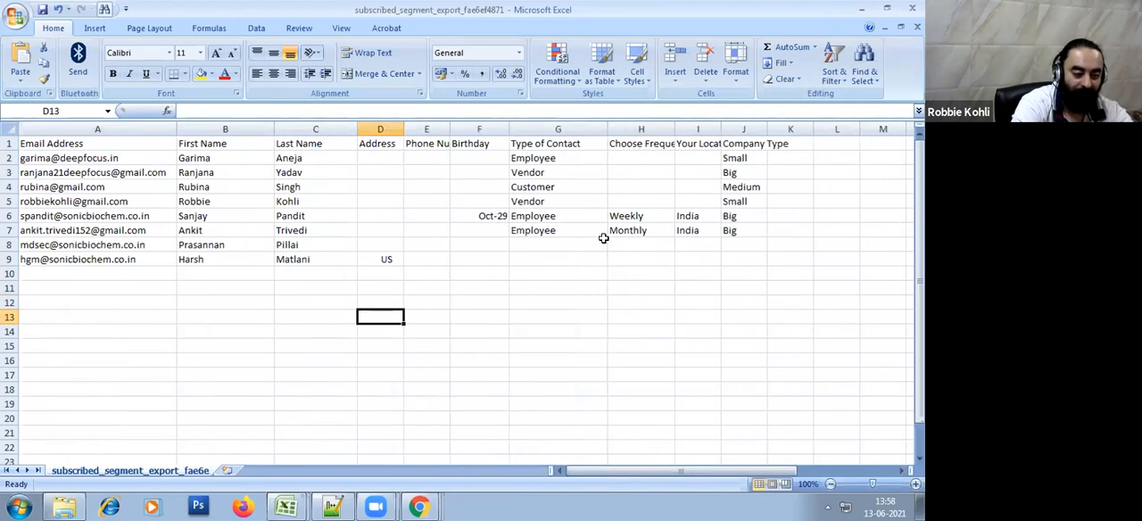
pyautogui.click(603, 242)
pyautogui.click(622, 340)
pyautogui.hotkey('ctrl', 'a')
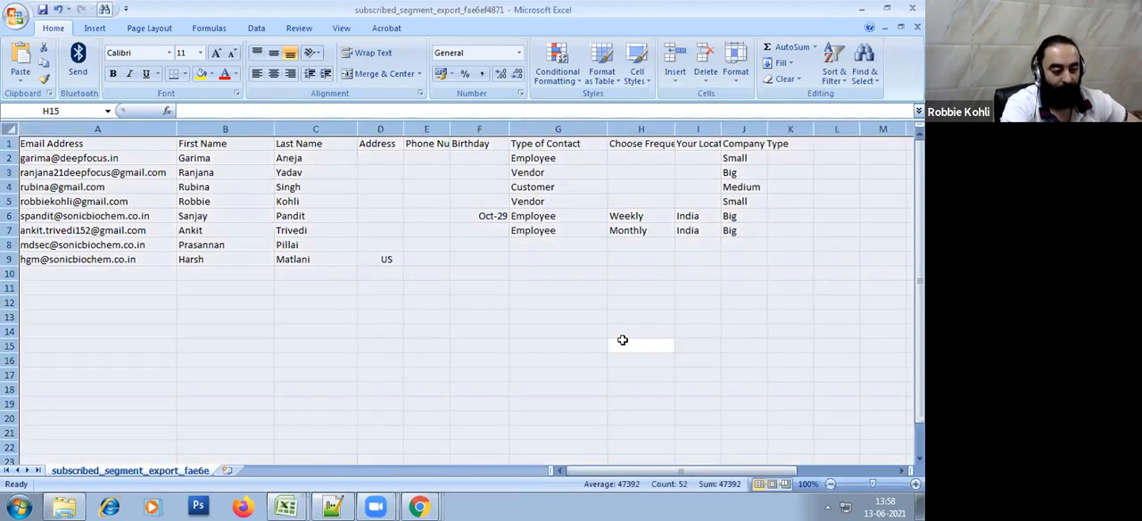
pyautogui.click(257, 74)
pyautogui.click(438, 346)
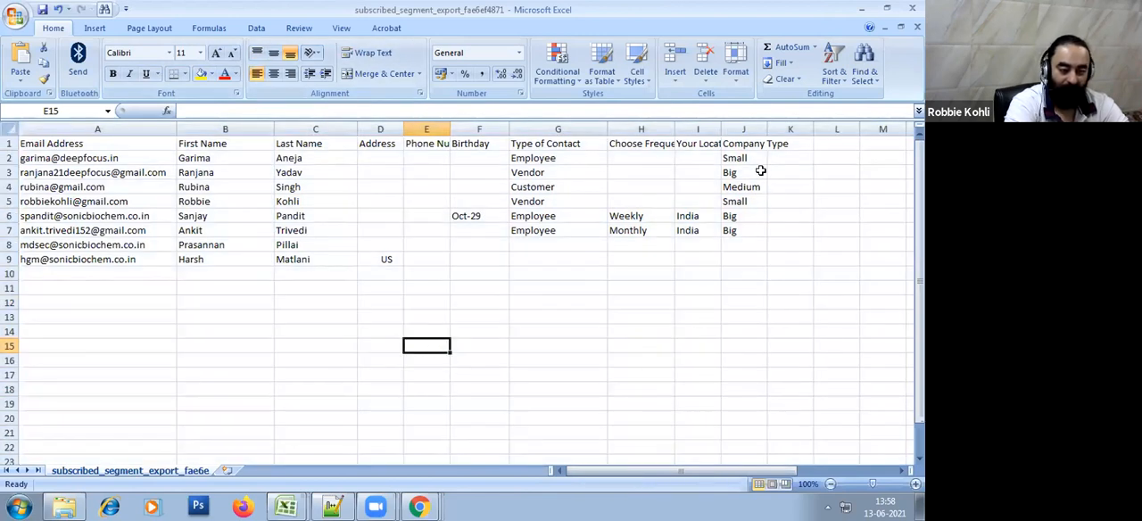
# Widen the Company Type and Your Location columns so their headings fit
pyautogui.moveTo(763, 128); pyautogui.dragTo(810, 127)
pyautogui.moveTo(721, 129); pyautogui.dragTo(765, 129)
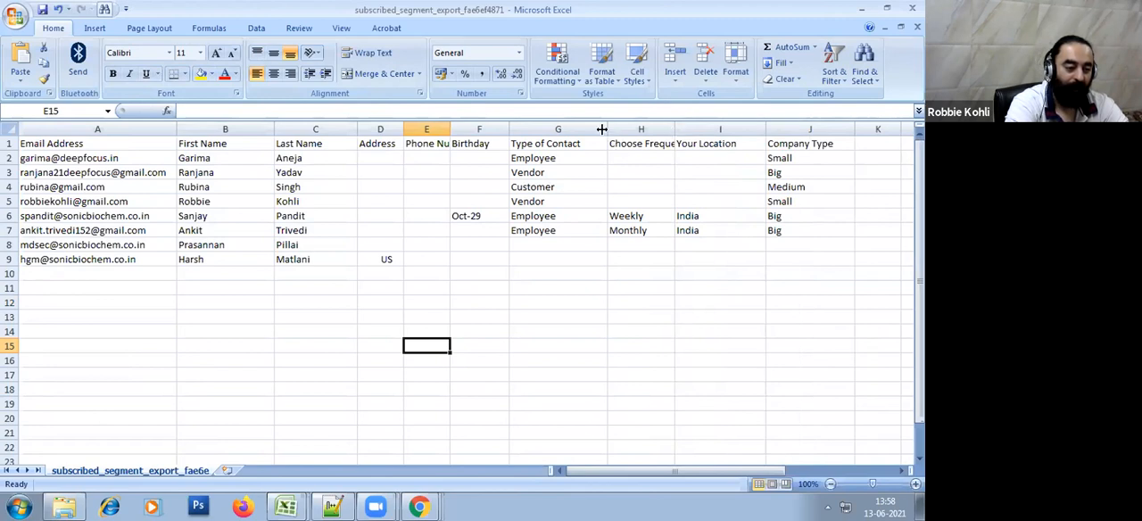
pyautogui.moveTo(66, 152); pyautogui.dragTo(114, 330)
pyautogui.click(277, 344)
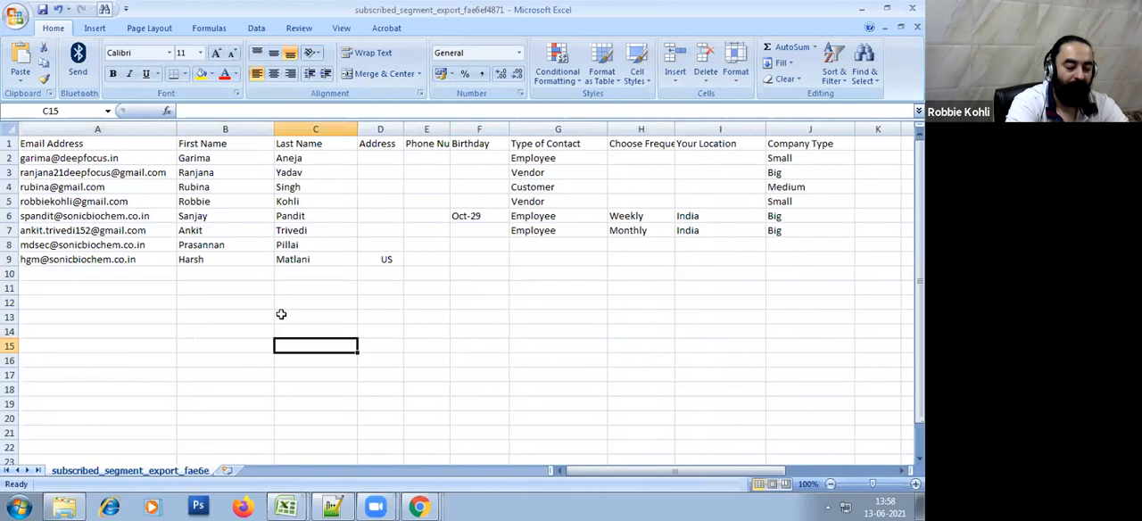
# Narrow the Last Name column and widen the Phone Number and Choose Frequency columns to fit their headings
pyautogui.moveTo(358, 130); pyautogui.dragTo(338, 129)
pyautogui.moveTo(430, 129); pyautogui.dragTo(453, 130)
pyautogui.click(554, 301)
pyautogui.moveTo(612, 126); pyautogui.dragTo(680, 129)
pyautogui.click(653, 356)
pyautogui.click(694, 315)
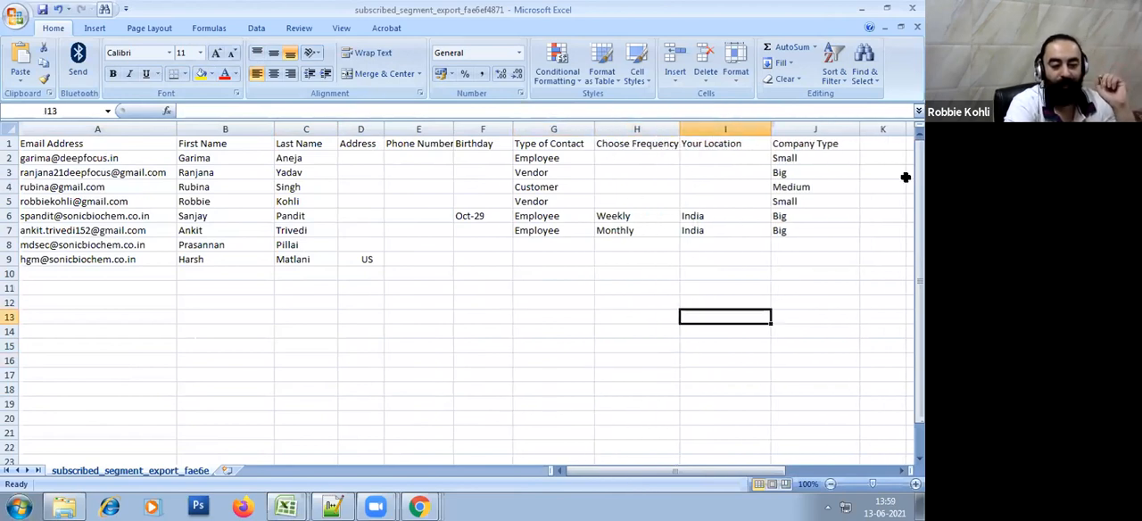
# Copy India from the Your Location column into cells I2 to I5
pyautogui.click(745, 216)
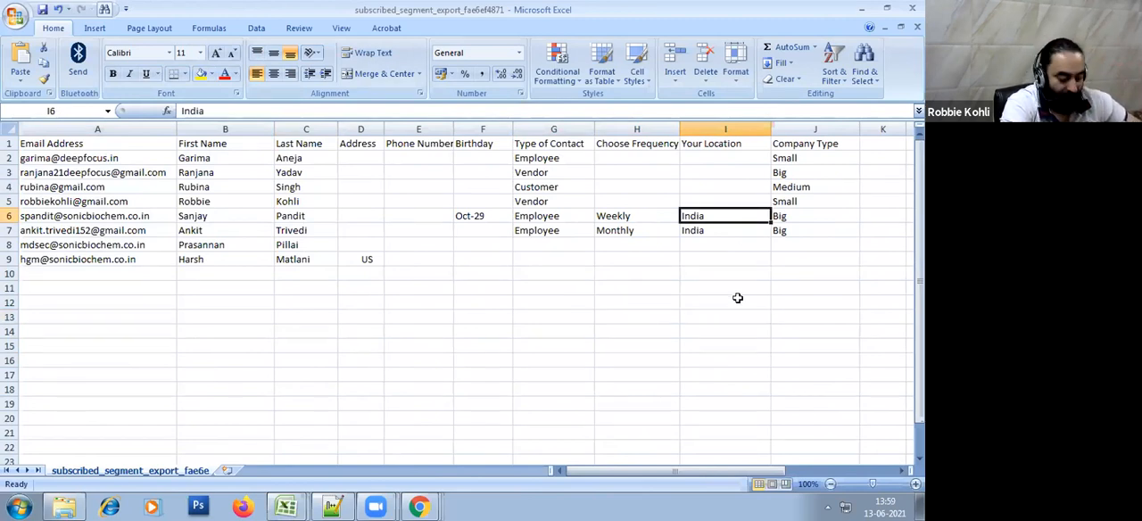
pyautogui.hotkey('ctrl', 'c')
pyautogui.moveTo(716, 155); pyautogui.dragTo(717, 203)
pyautogui.hotkey('ctrl', 'v')
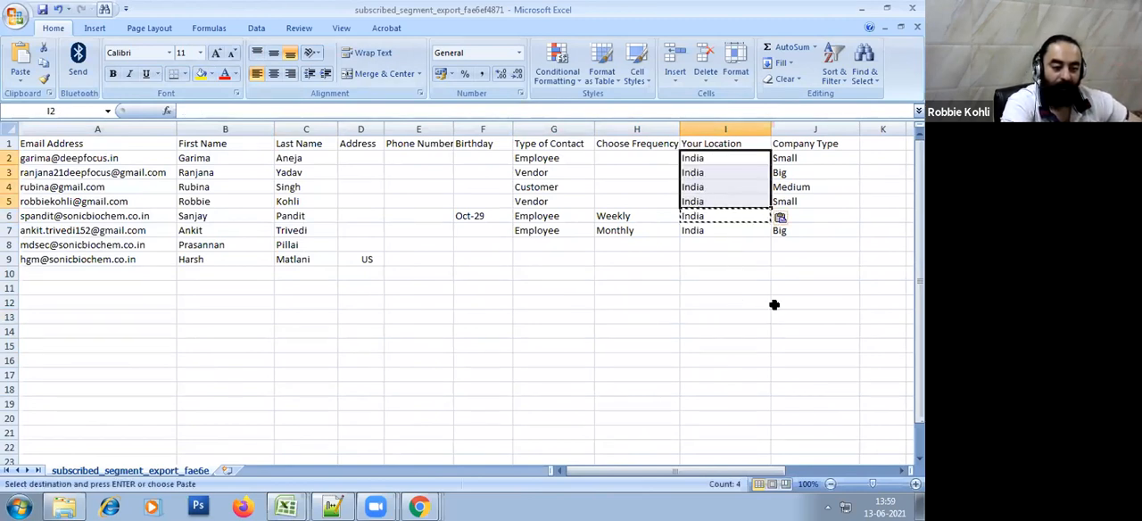
pyautogui.click(760, 344)
pyautogui.press('Escape')
# Copy Monthly from the Choose Frequency column into cells H2 to H5
pyautogui.click(654, 229)
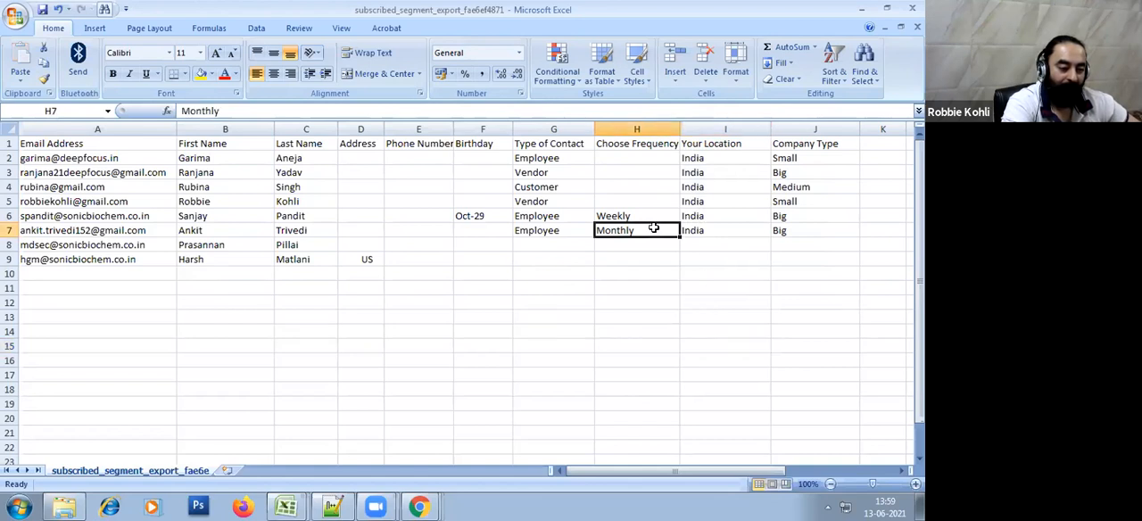
pyautogui.hotkey('ctrl', 'c')
pyautogui.moveTo(642, 159); pyautogui.dragTo(642, 202)
pyautogui.hotkey('ctrl', 'v')
pyautogui.click(632, 287)
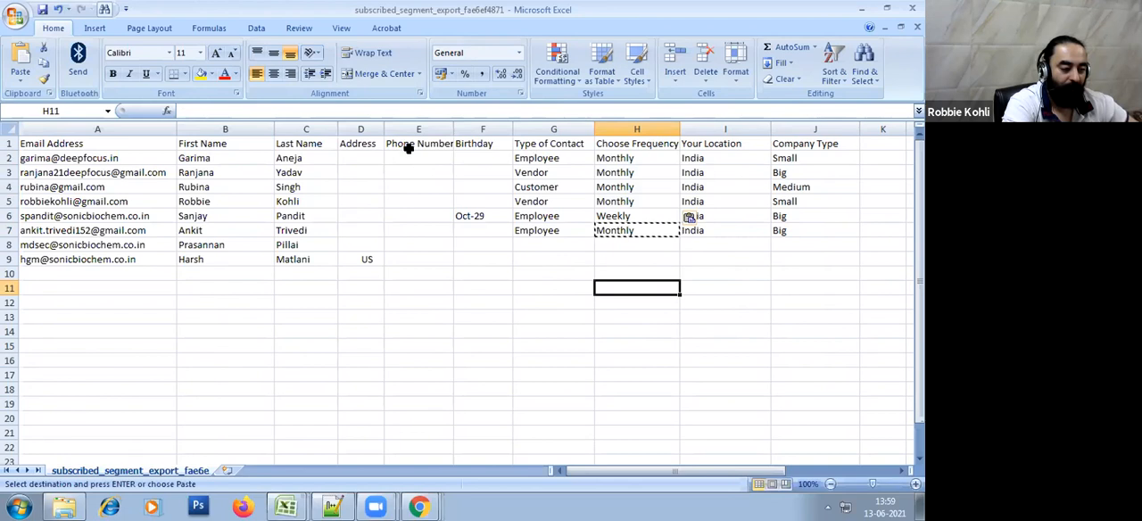
# Enter a phone number for the first contact in cell E2
pyautogui.moveTo(409, 149); pyautogui.dragTo(421, 242)
pyautogui.click(446, 312)
pyautogui.click(416, 158)
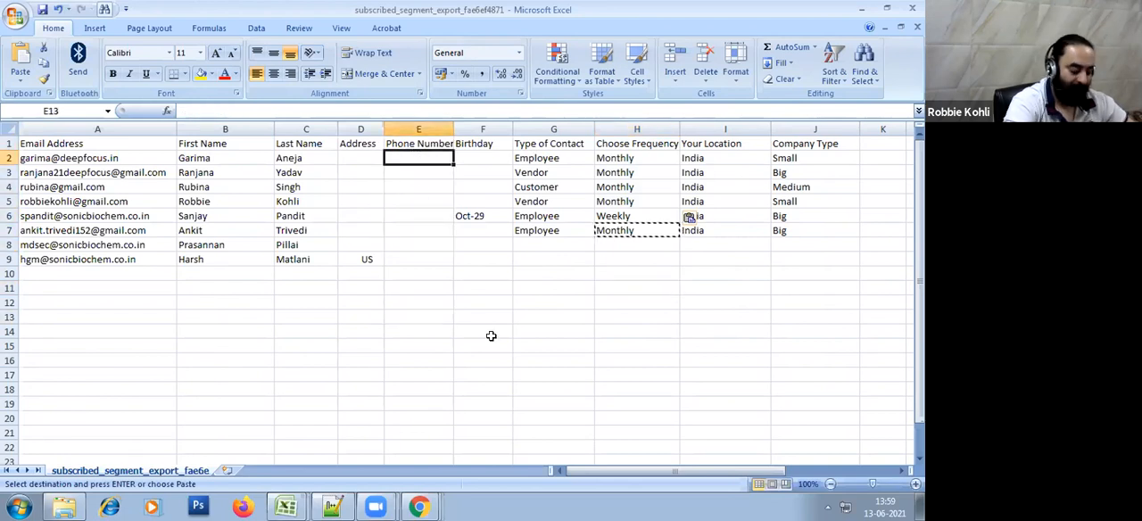
pyautogui.write('98993344')
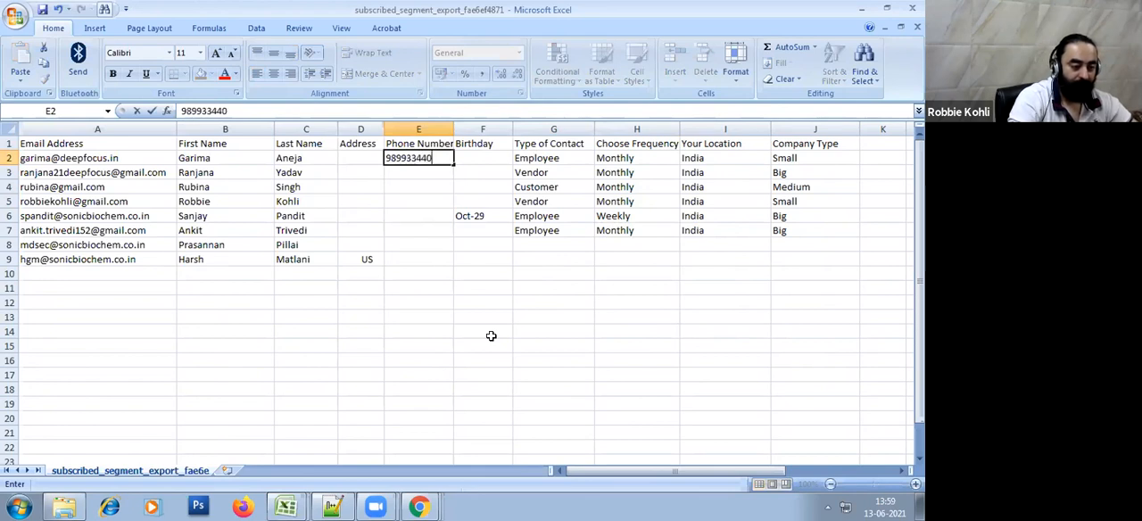
pyautogui.write('0')
pyautogui.press('Return')
pyautogui.press('Up')
pyautogui.hotkey('ctrl', 'c')
pyautogui.press('Down')
pyautogui.hotkey('shift', 'Down')
pyautogui.hotkey('shift', 'Down')
pyautogui.hotkey('shift', 'Down')
pyautogui.hotkey('shift', 'Down')
pyautogui.press('Up')
pyautogui.press('Up')
pyautogui.press('Down')
pyautogui.press('Down')
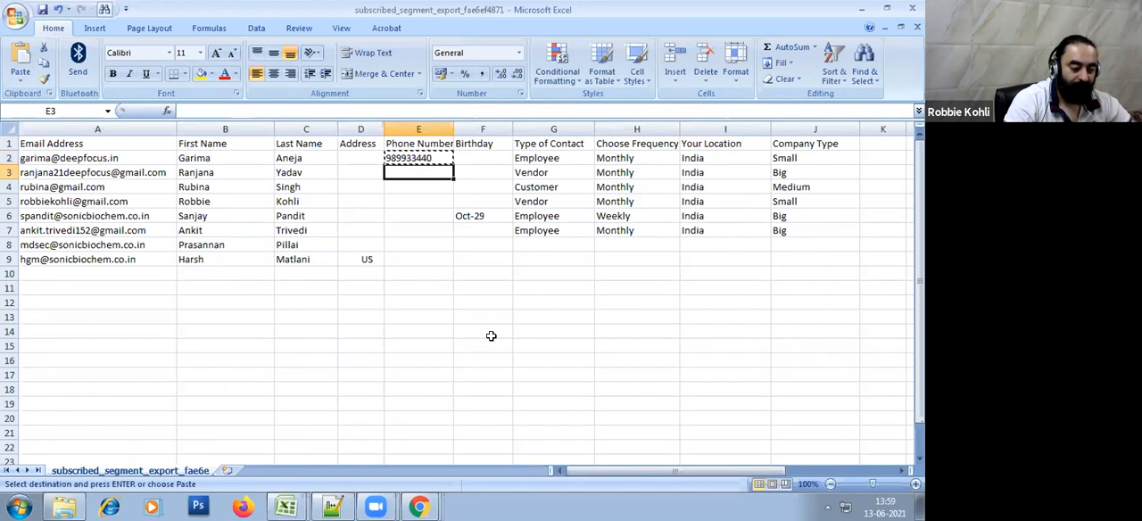
# Enter a different phone number for each contact in cells E3 to E5
pyautogui.write('32423423423')
pyautogui.press('Return')
pyautogui.write('32423423')
pyautogui.press('Return')
pyautogui.write('5677886')
pyautogui.press('Return')
# Fill in the phone numbers of the next three contacts in cells E6 to E8
pyautogui.write('4545')
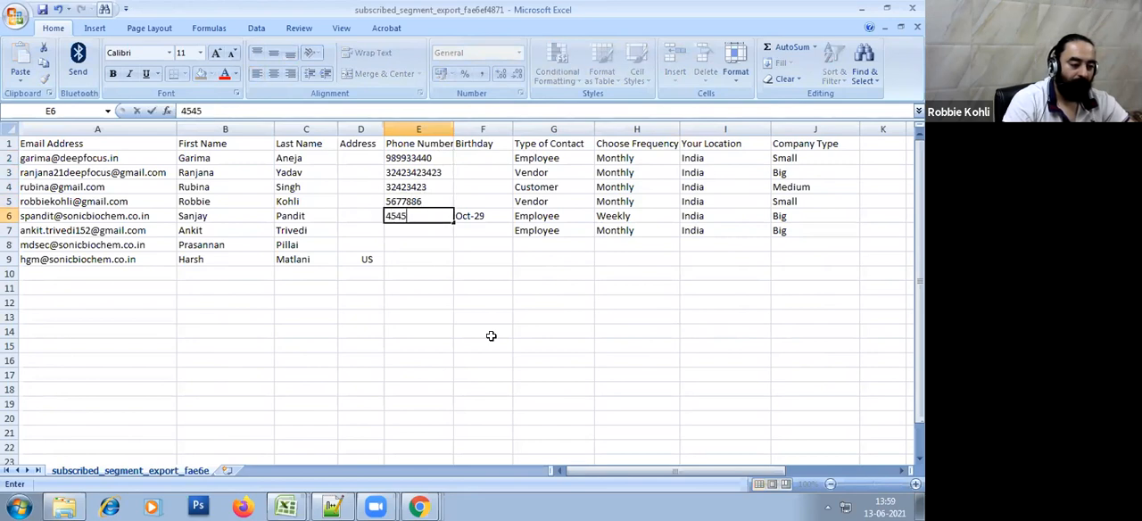
pyautogui.write('7788')
pyautogui.press('Return')
pyautogui.write('64534')
pyautogui.press('Return')
pyautogui.write('53457788')
pyautogui.press('Return')
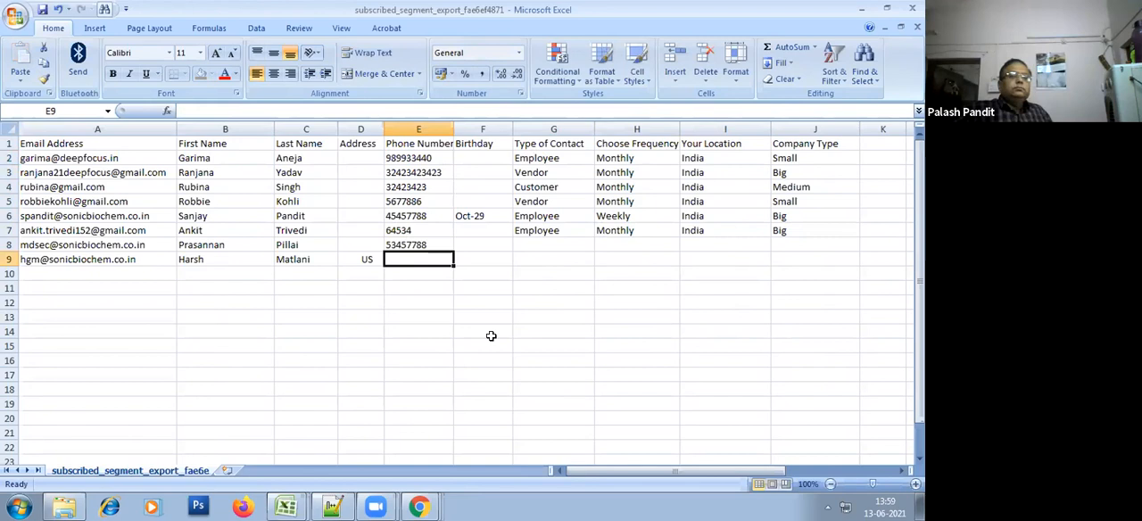
pyautogui.press('Up')
pyautogui.press('Up')
pyautogui.press('Up')
pyautogui.press('Up')
pyautogui.press('Up')
pyautogui.press('Up')
pyautogui.press('Up')
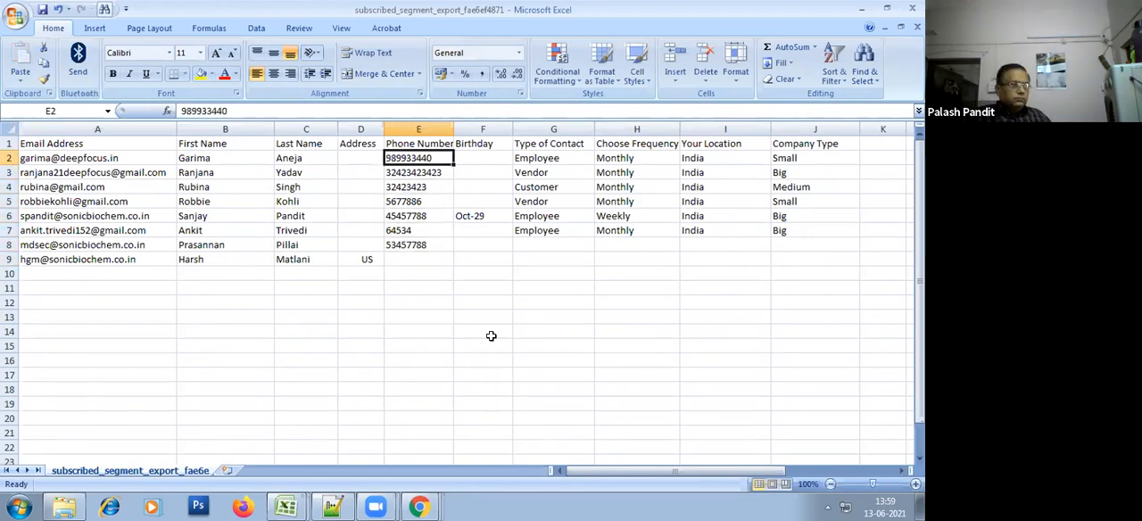
pyautogui.press('Left')
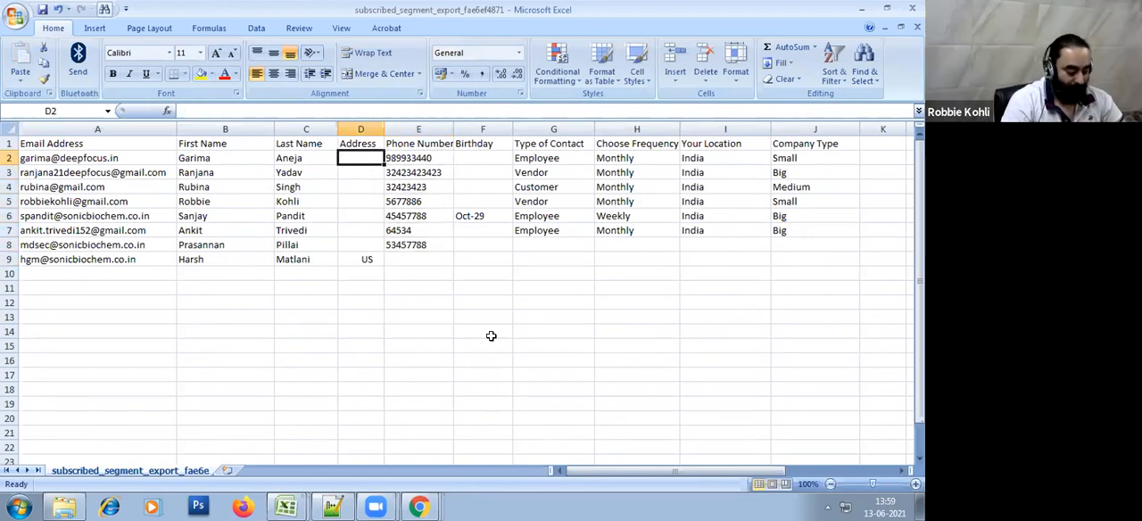
pyautogui.write('A')
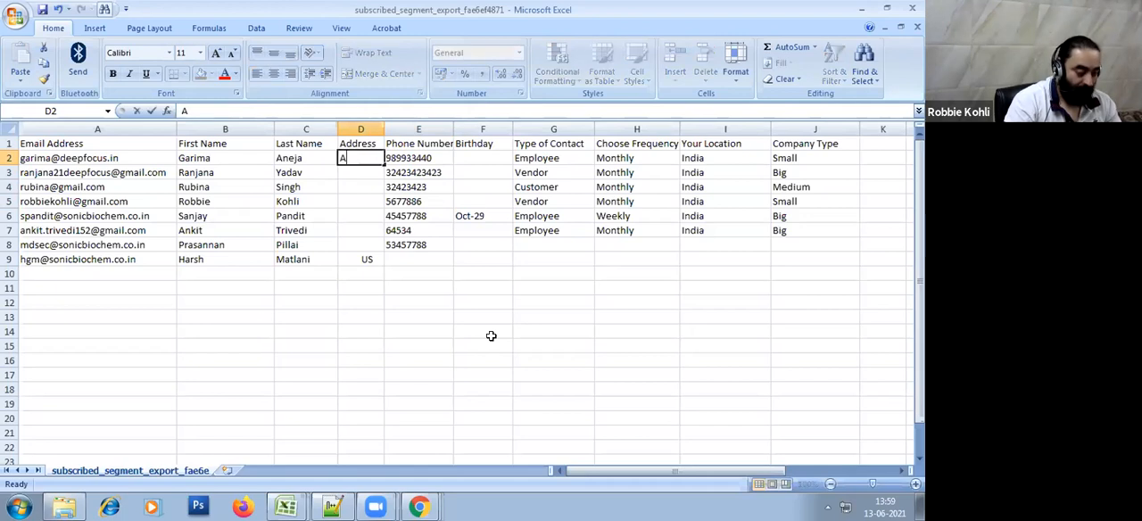
pyautogui.write('ddress1')
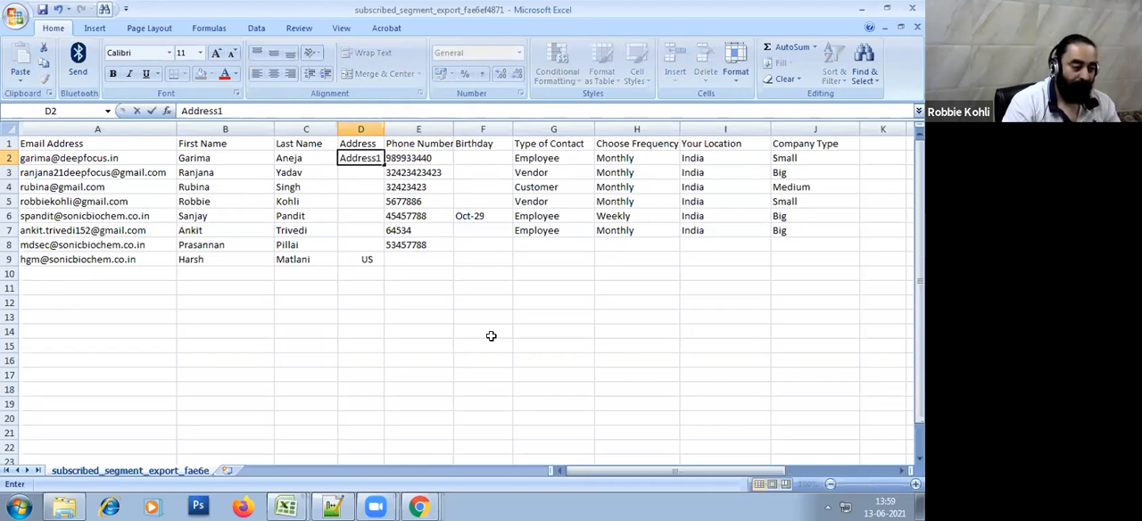
pyautogui.hotkey('shift', 'Left')
pyautogui.hotkey('shift', 'Left')
pyautogui.hotkey('shift', 'Left')
pyautogui.hotkey('shift', 'Right')
pyautogui.hotkey('shift', 'Right')
pyautogui.hotkey('shift', 'Right')
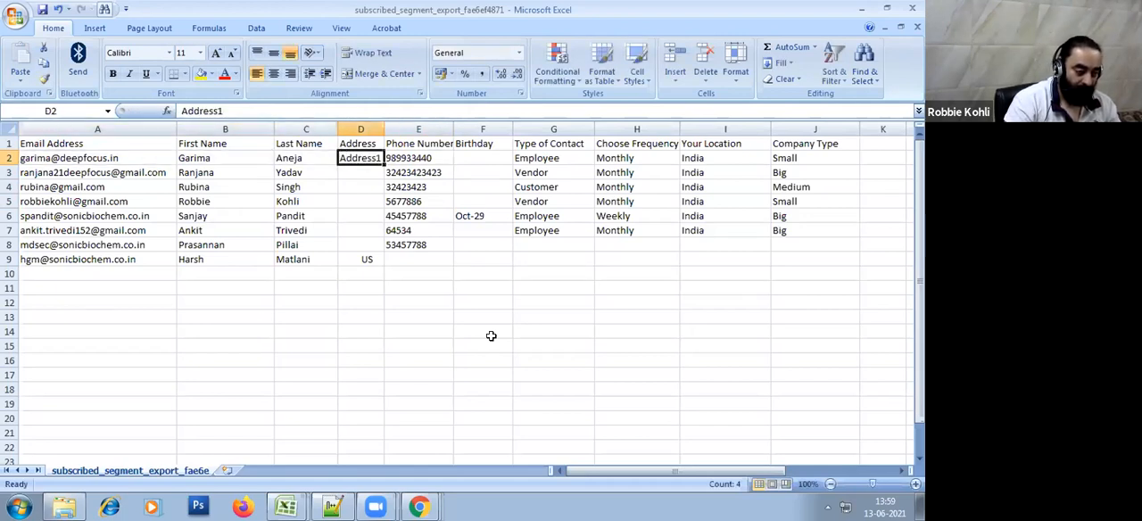
# Enter Del-01, Del-02, Del-03 and Del-04 in the Address column, cells D2 to D5
pyautogui.write('Del-01')
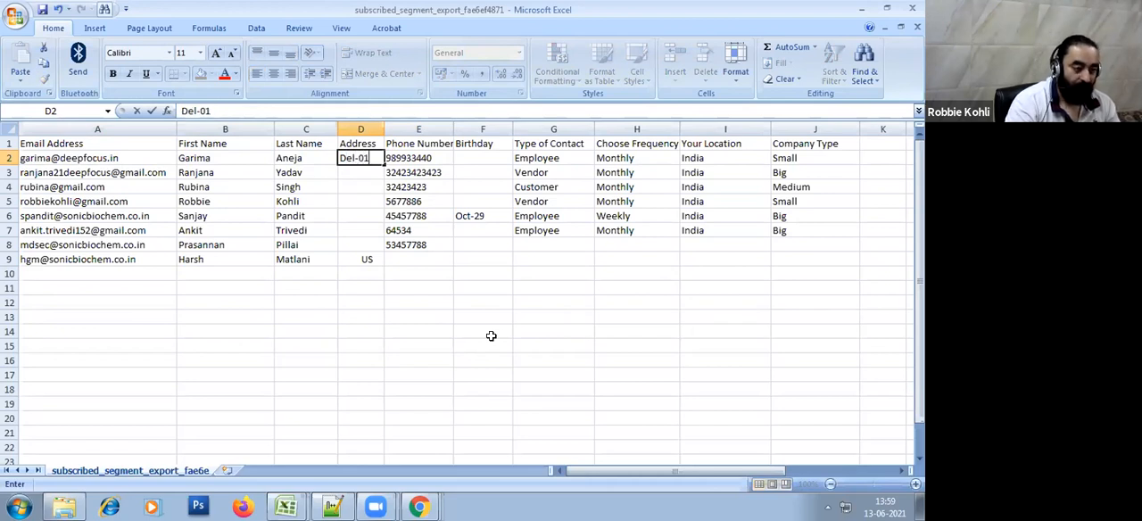
pyautogui.press('Return')
pyautogui.write('Del-02')
pyautogui.press('Return')
pyautogui.write('Del-03')
pyautogui.press('Return')
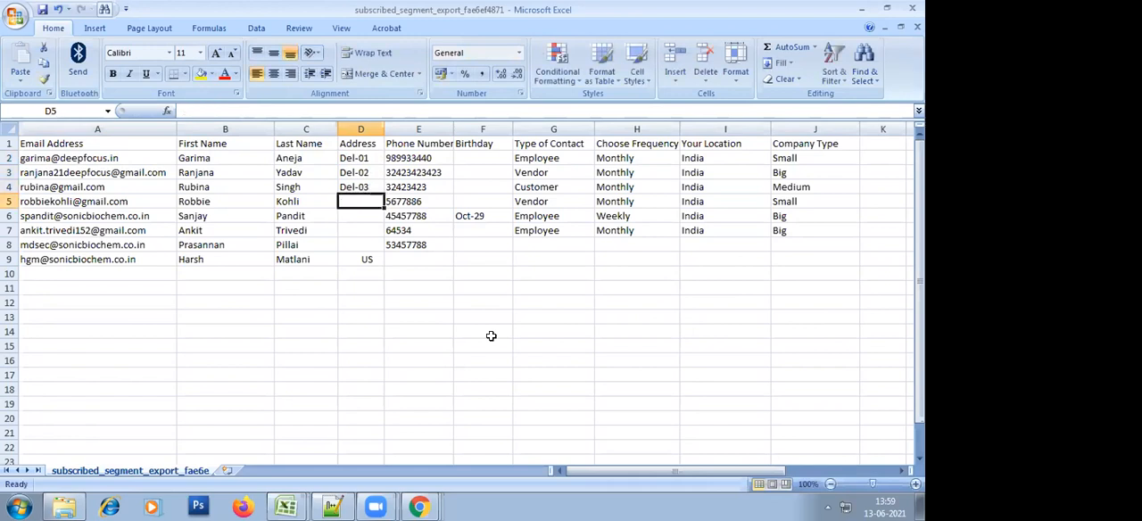
pyautogui.write('Del-0')
pyautogui.write('4')
pyautogui.press('Return')
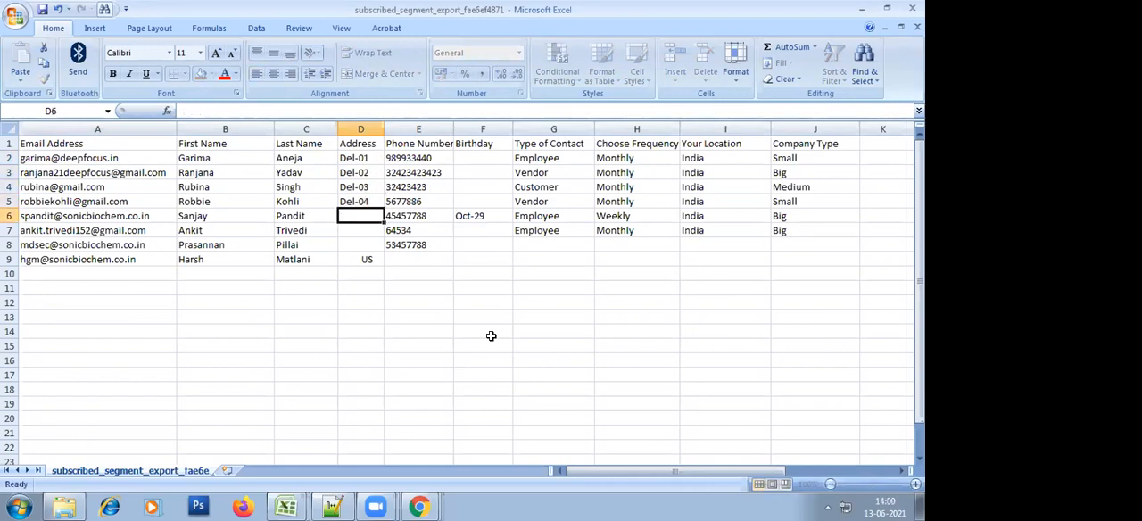
# Enter Indore01 as the address in cell D6 and Indore02 in cell D7
pyautogui.write('Indore01')
pyautogui.press('Return')
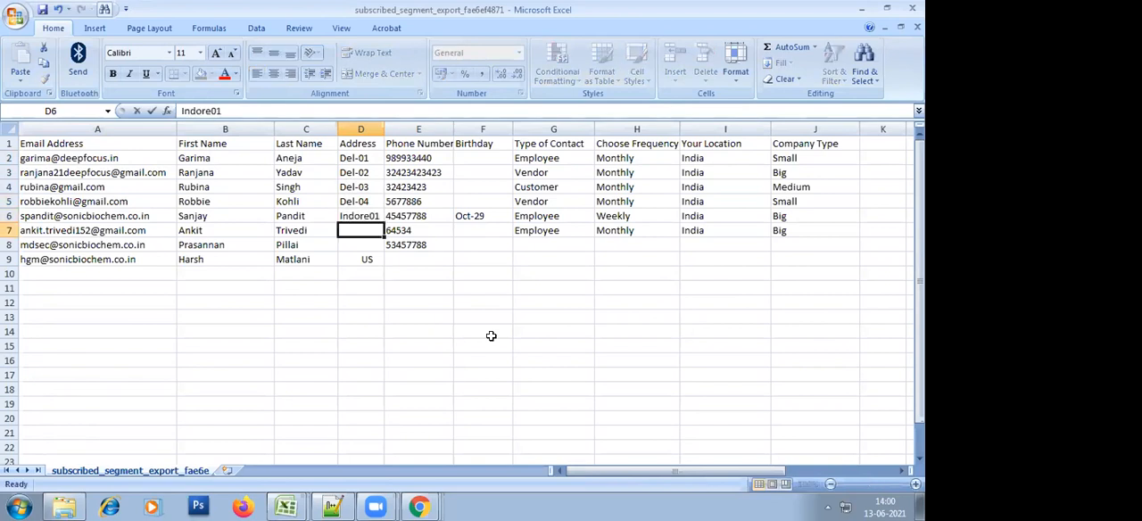
pyautogui.press('Up')
pyautogui.hotkey('ctrl', 'c')
pyautogui.press('Down')
pyautogui.hotkey('ctrl', 'v')
pyautogui.press('F2')
pyautogui.press('BackSpace')
pyautogui.write('2')
pyautogui.press('Return')
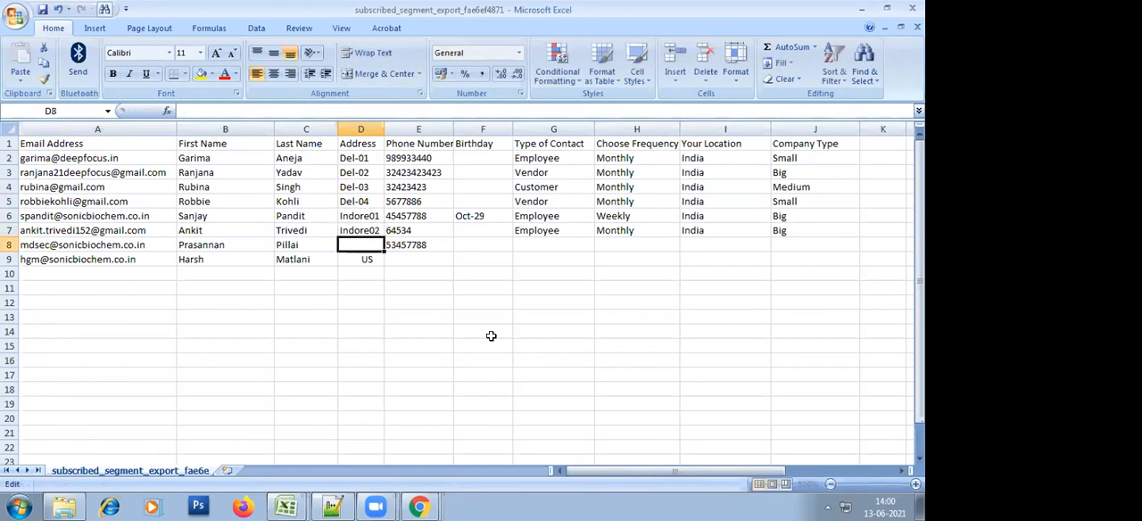
# Set the address in cell D8 to Indore03 and the one in cell D9 to Indore04
pyautogui.press('Up')
pyautogui.hotkey('ctrl', 'c')
pyautogui.press('Down')
pyautogui.hotkey('ctrl', 'v')
pyautogui.press('F2')
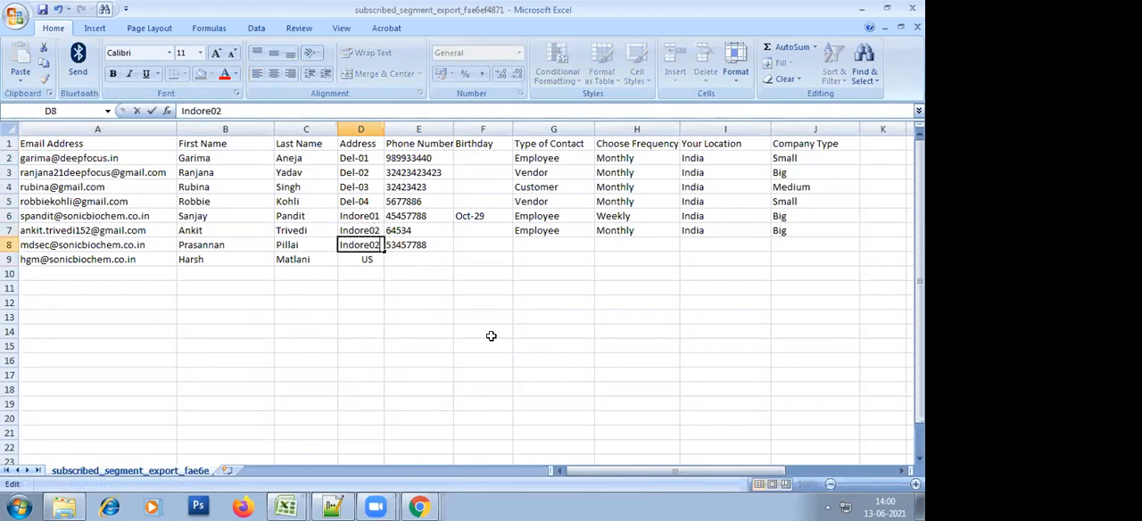
pyautogui.write('3')
pyautogui.press('Return')
pyautogui.press('Up')
pyautogui.hotkey('ctrl', 'c')
pyautogui.press('Down')
pyautogui.hotkey('ctrl', 'v')
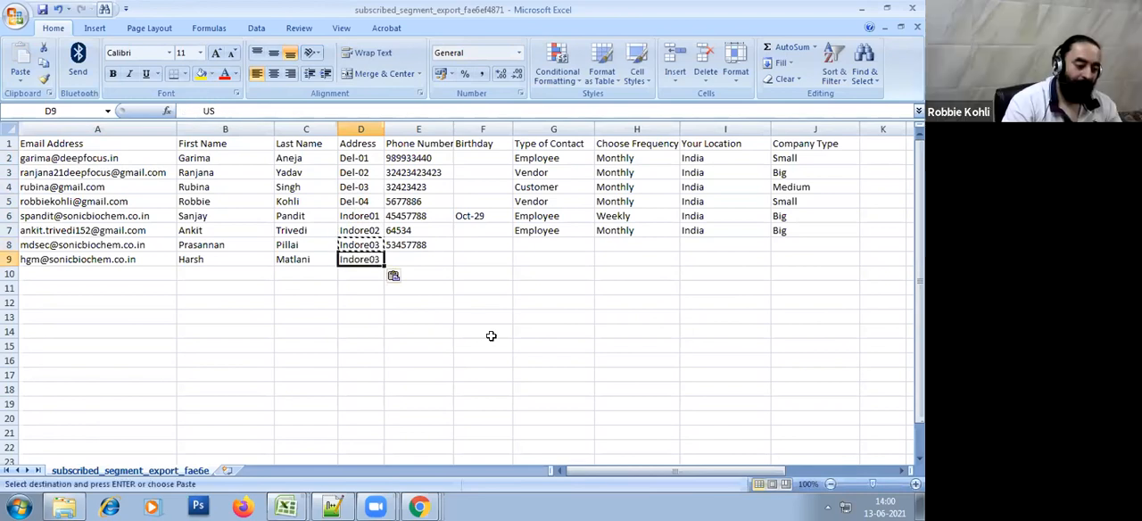
pyautogui.press('Escape')
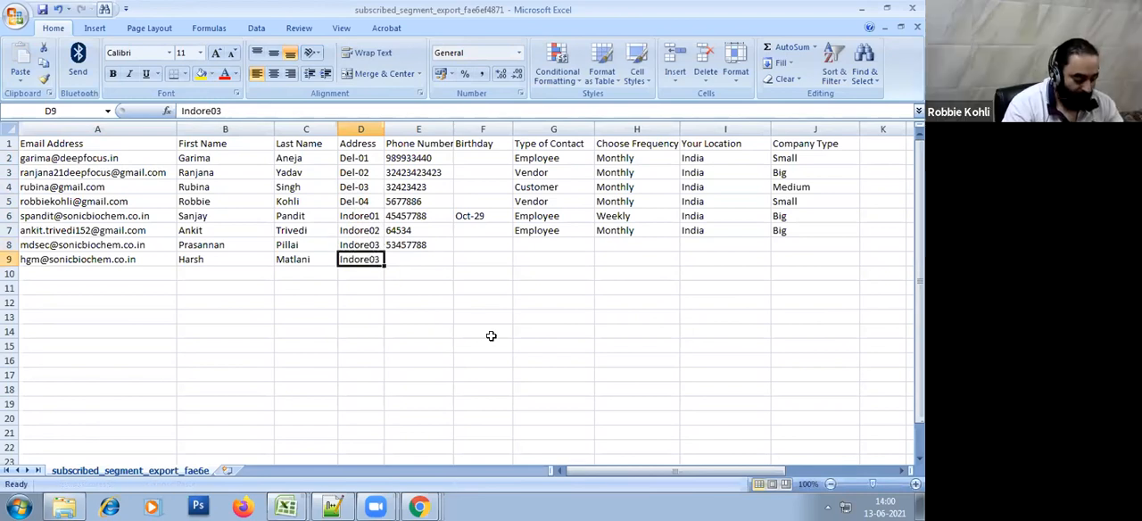
pyautogui.press('F2')
pyautogui.press('Return')
# Change Your Location to USA for the contacts in rows 4 and 5
pyautogui.press('Up')
pyautogui.press('Up')
pyautogui.press('Up')
pyautogui.press('Up')
pyautogui.press('Up')
pyautogui.press('Up')
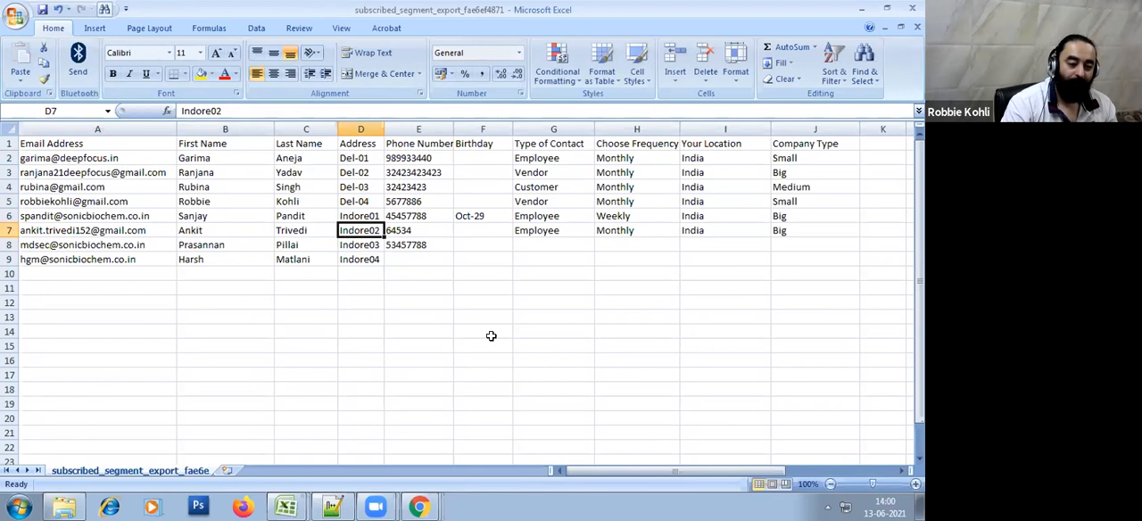
pyautogui.press('Right')
pyautogui.press('Right')
pyautogui.press('Right')
pyautogui.press('Right')
pyautogui.press('Right')
pyautogui.press('Up')
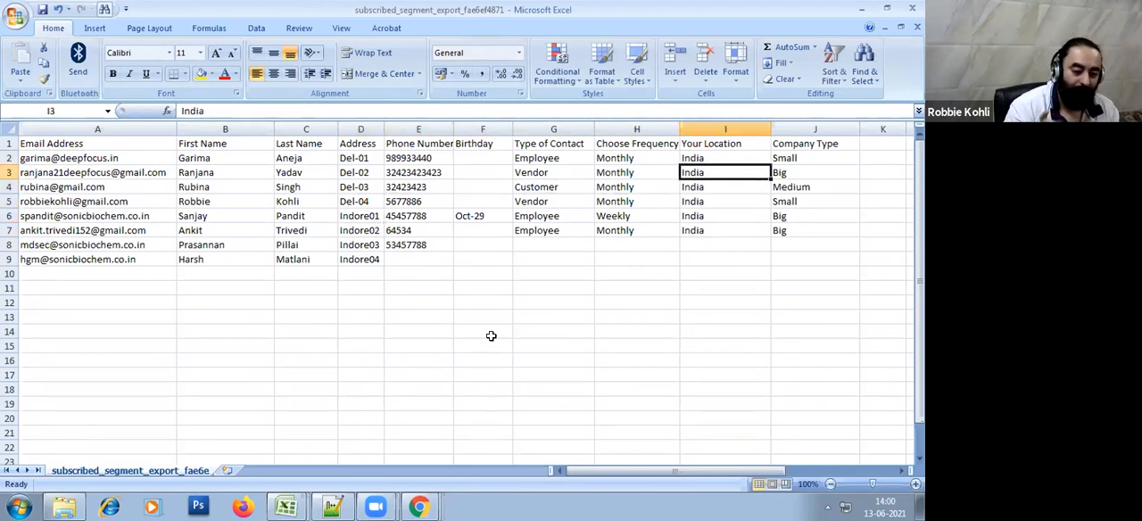
pyautogui.press('Down')
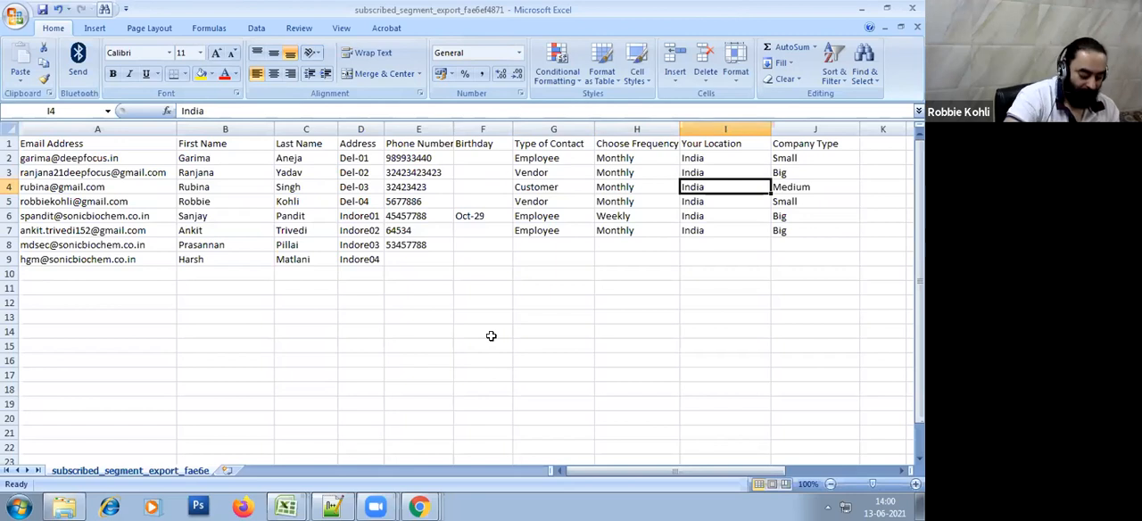
pyautogui.write('USA')
pyautogui.press('Return')
pyautogui.write('USA')
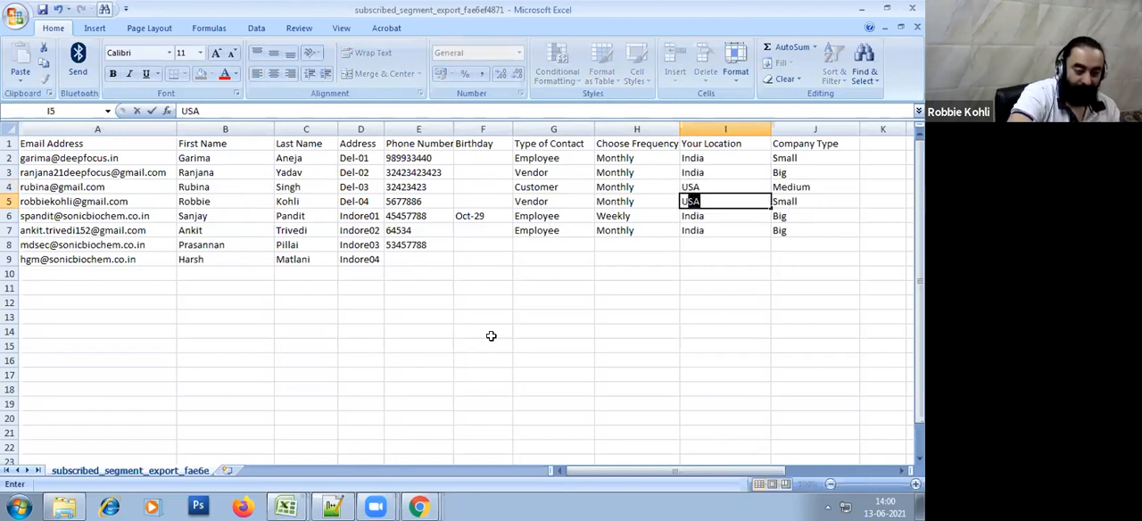
pyautogui.press('Return')
# Save the edited contact spreadsheet under its existing name and format
pyautogui.click(688, 357)
pyautogui.click(13, 18)
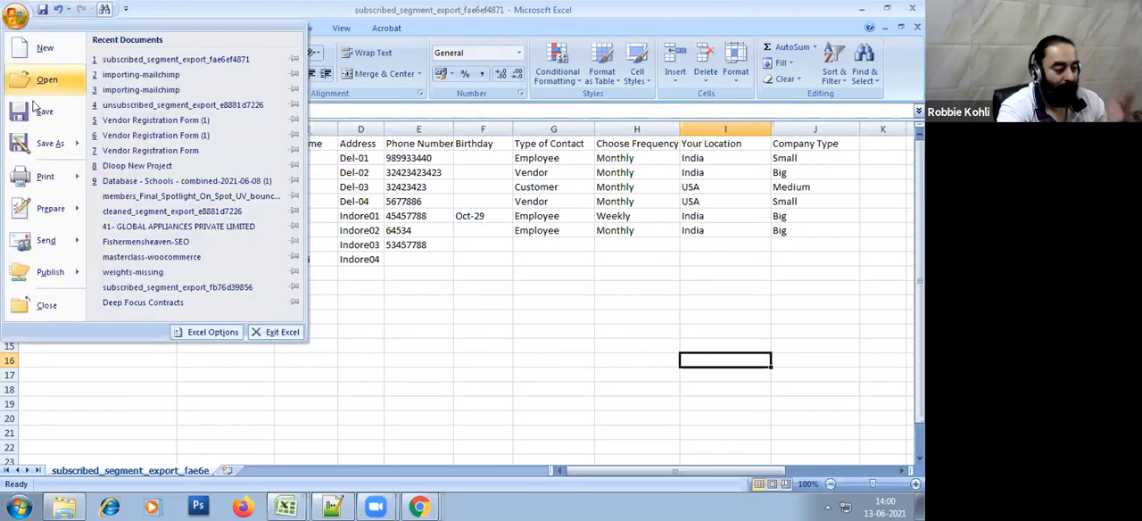
pyautogui.click(530, 326)
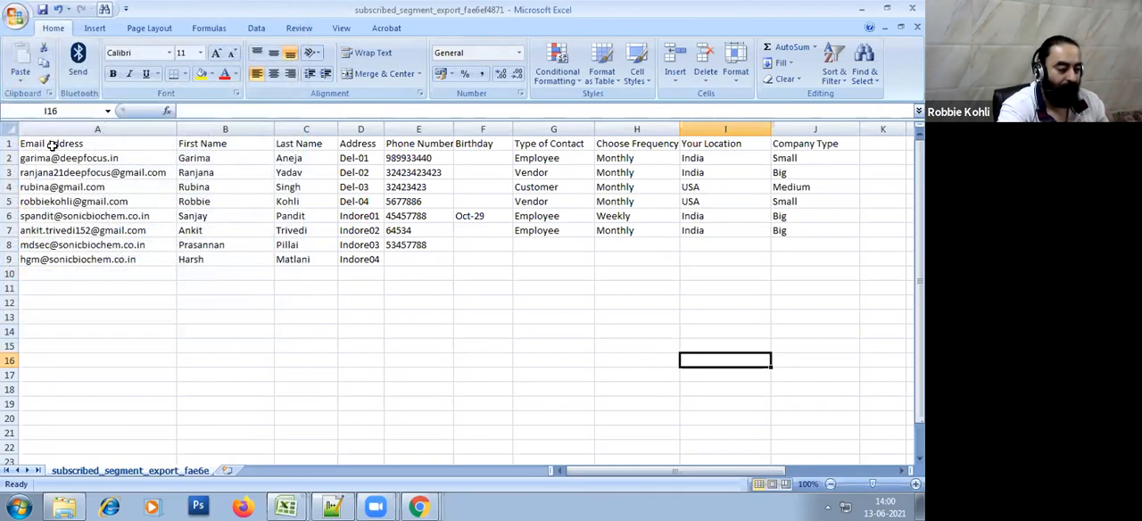
pyautogui.click(18, 22)
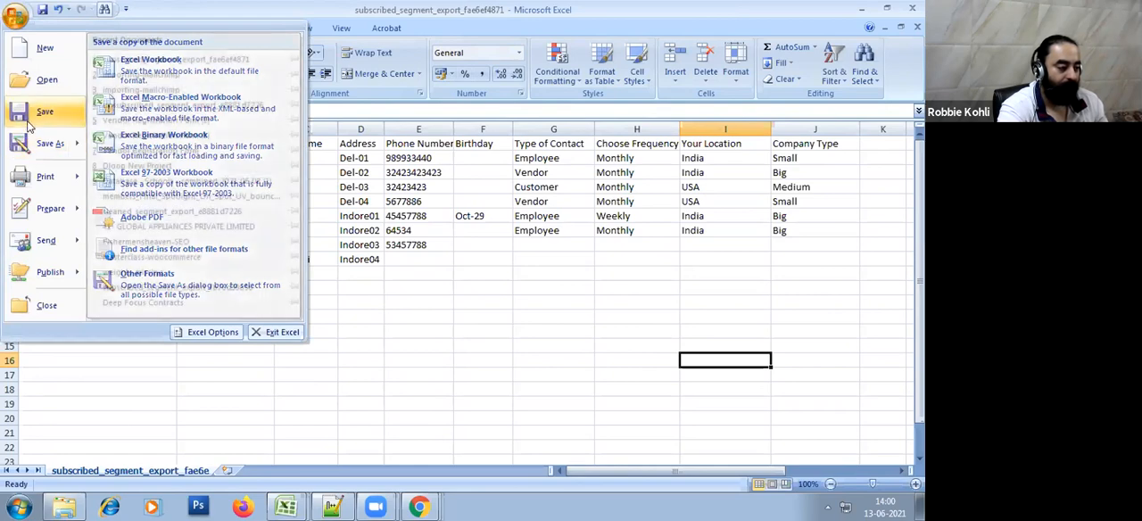
pyautogui.click(26, 123)
pyautogui.press('Return')
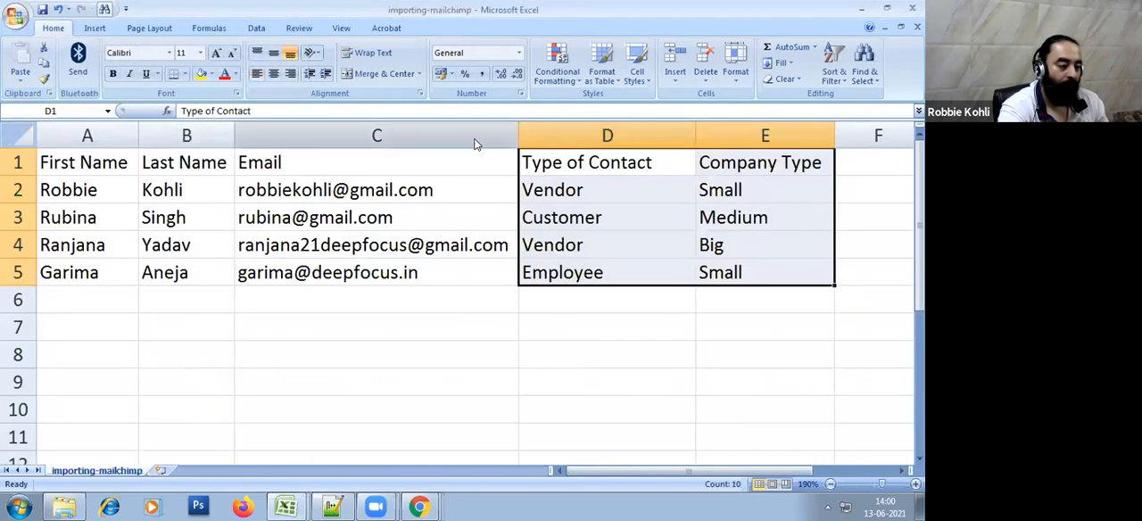
# Switch to Windows Explorer and copy the path of the segment_export_fae6ef4871 folder
pyautogui.hotkey('alt', 'Tab')
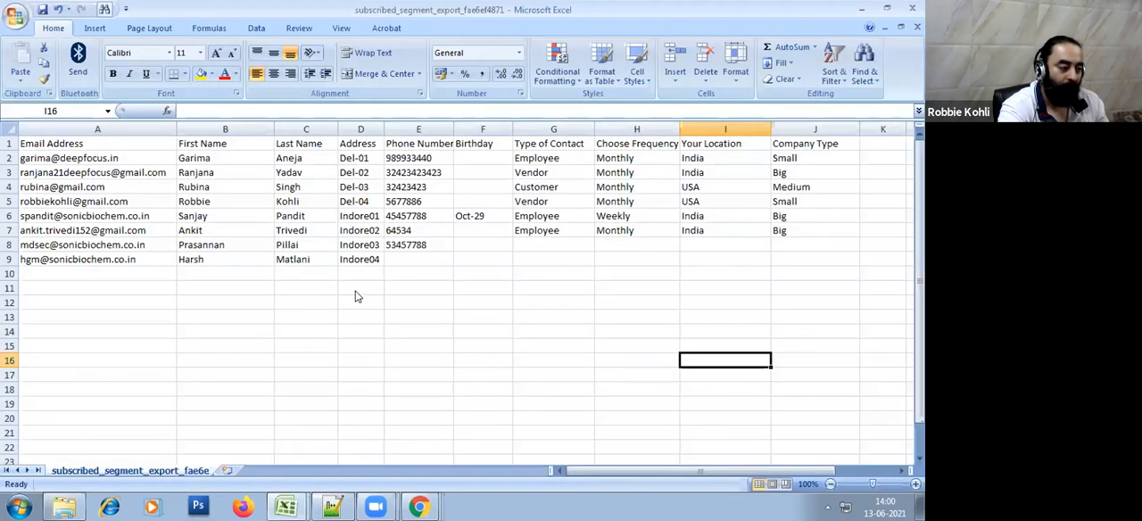
pyautogui.hotkey('alt', 'Tab')
pyautogui.click(495, 298)
pyautogui.click(464, 27)
pyautogui.rightClick(240, 28)
pyautogui.click(284, 87)
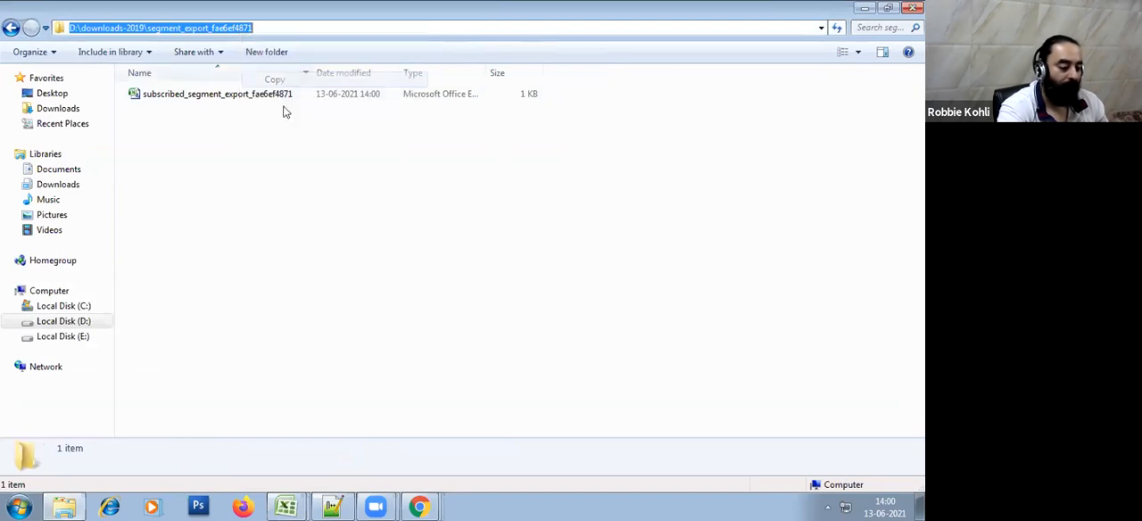
# Switch to the Mailchimp window in Chrome and open the Sonic Biochem audience dashboard
pyautogui.click(418, 506)
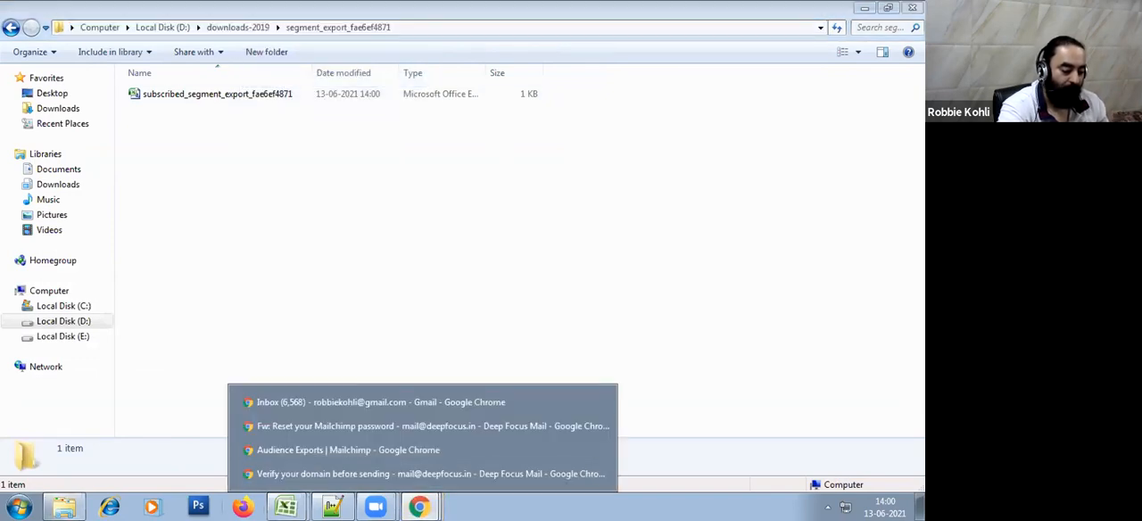
pyautogui.click(341, 399)
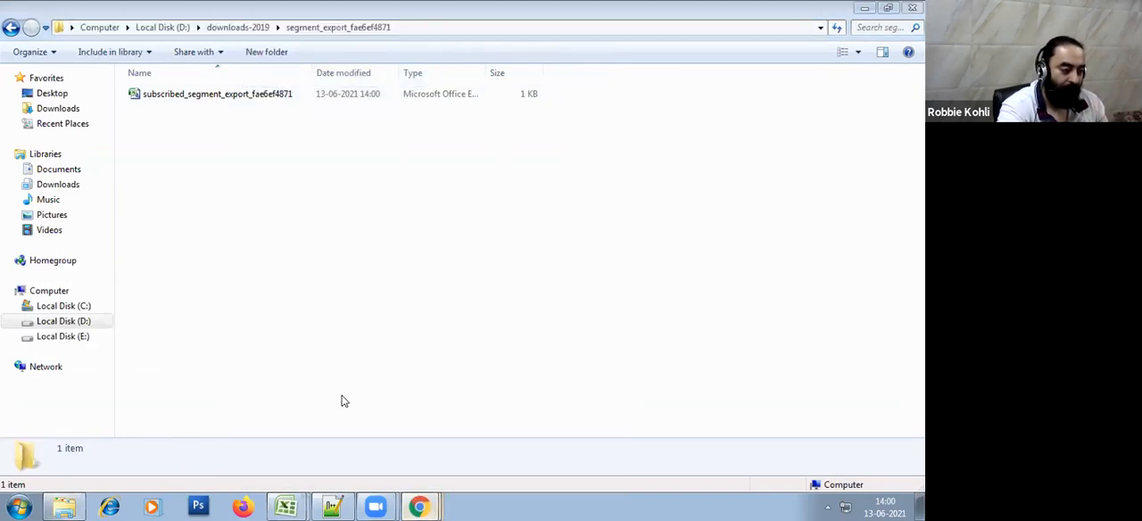
pyautogui.click(418, 507)
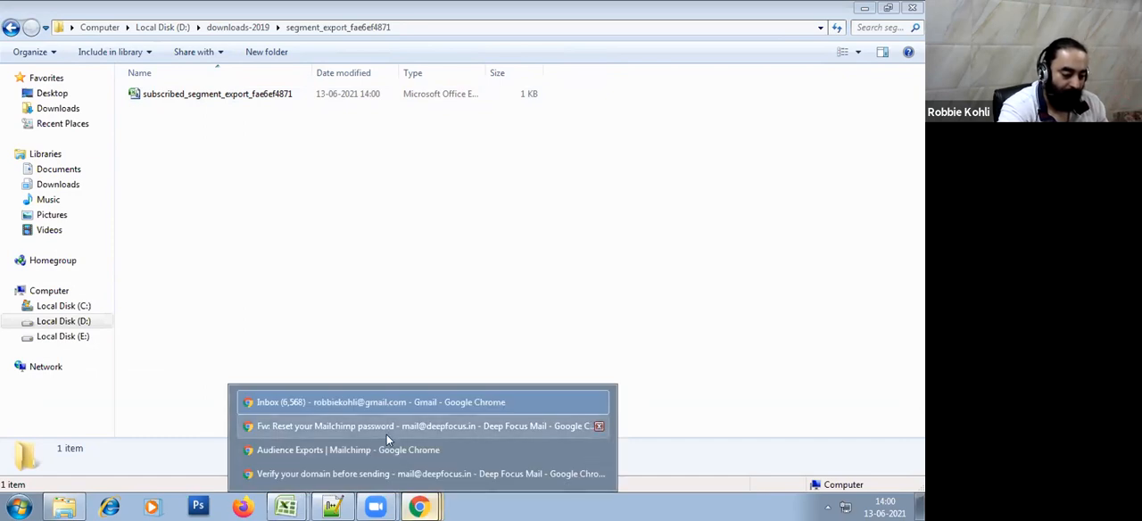
pyautogui.click(384, 455)
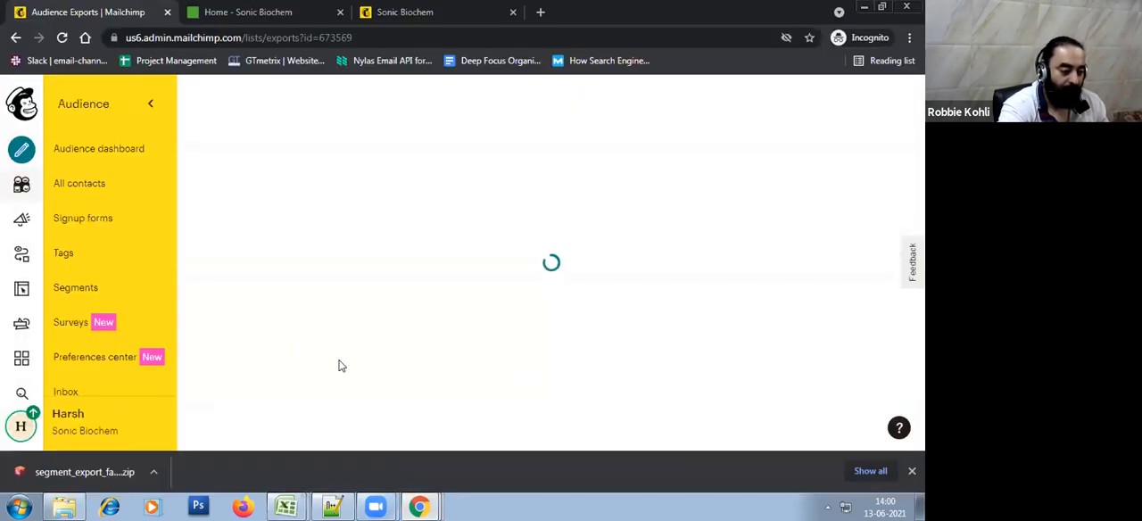
pyautogui.click(22, 184)
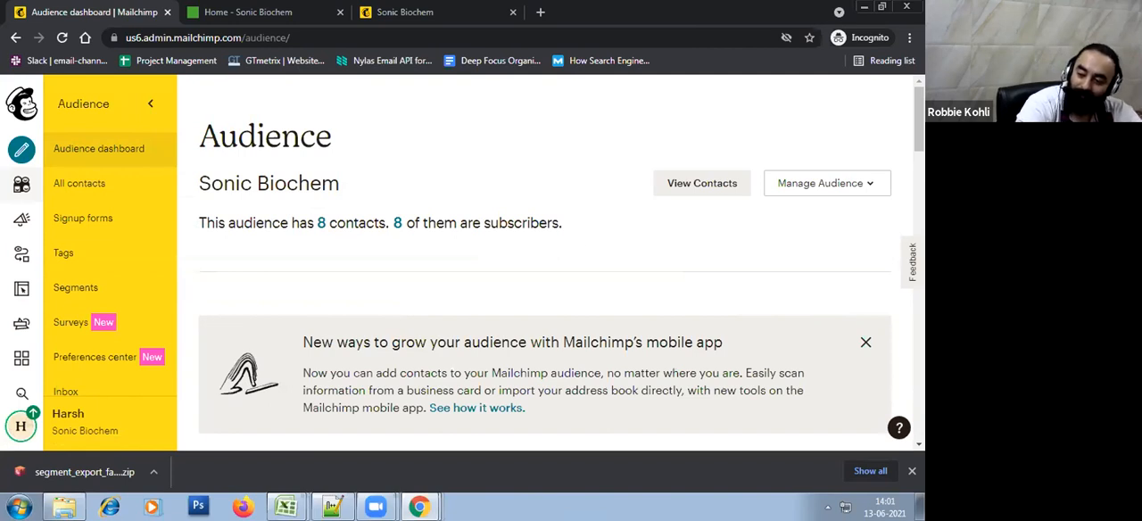
pyautogui.click(911, 472)
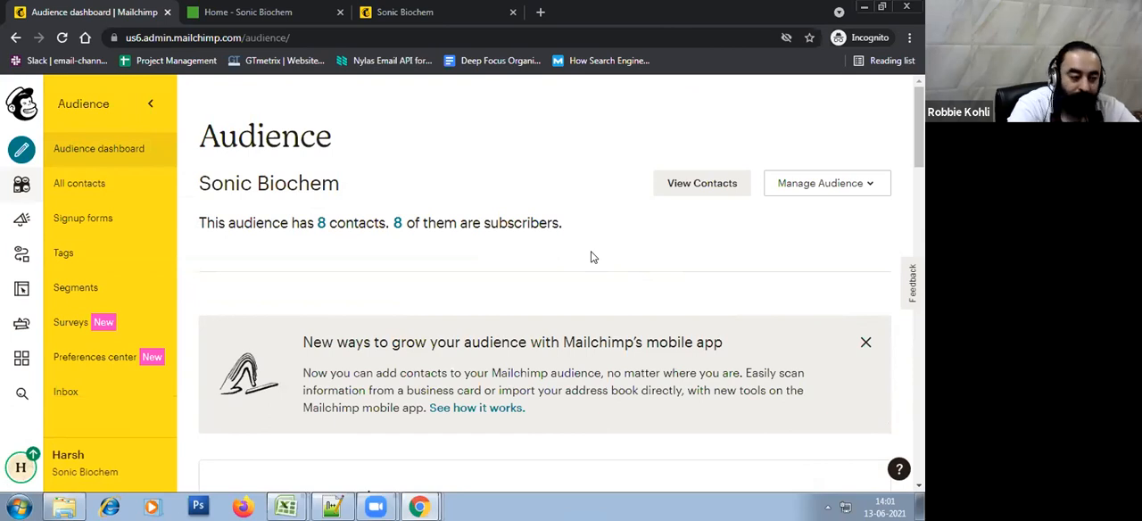
pyautogui.click(92, 147)
pyautogui.scroll(-5, 572, 130)
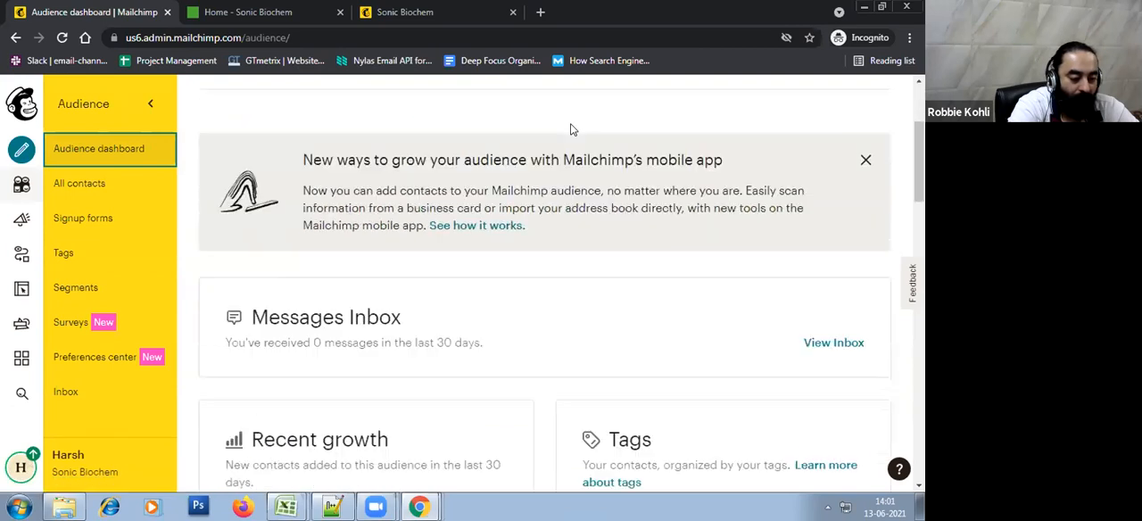
# Open the contact table of the Sonic Biochem audience and filter it to subscribers only
pyautogui.scroll(5, 572, 272)
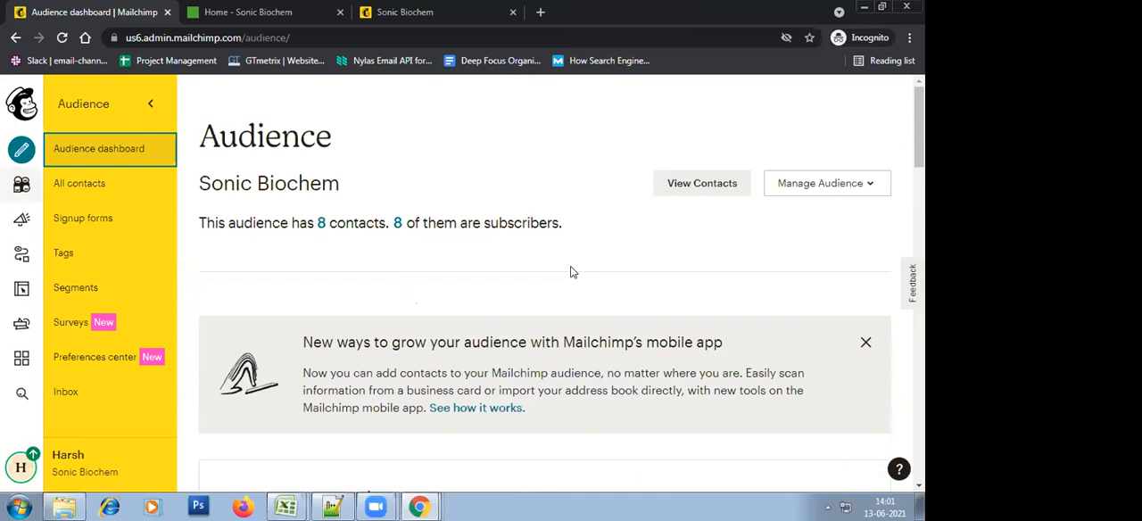
pyautogui.click(665, 191)
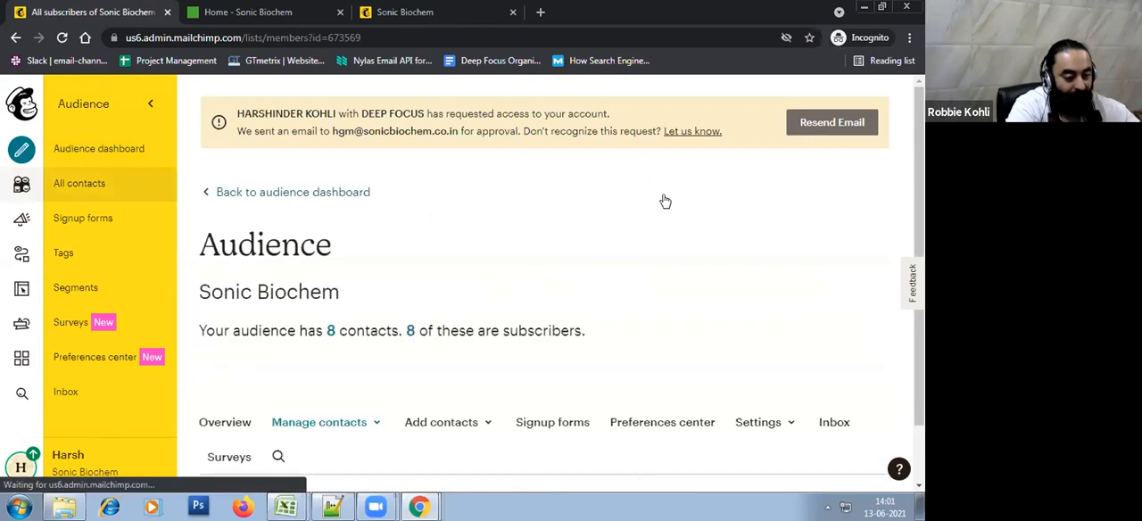
pyautogui.scroll(-2, 650, 214)
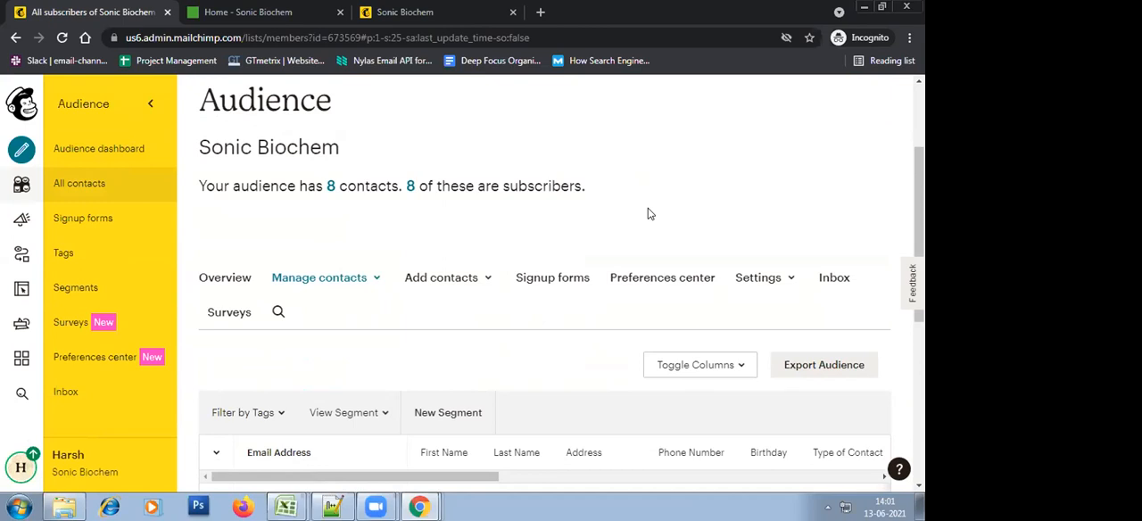
pyautogui.scroll(-1, 615, 230)
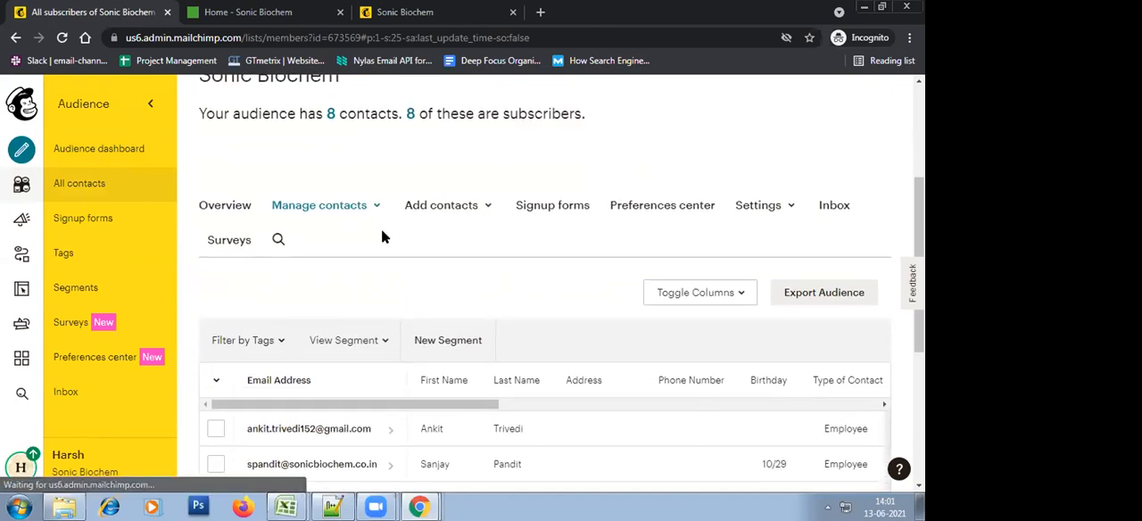
pyautogui.click(412, 114)
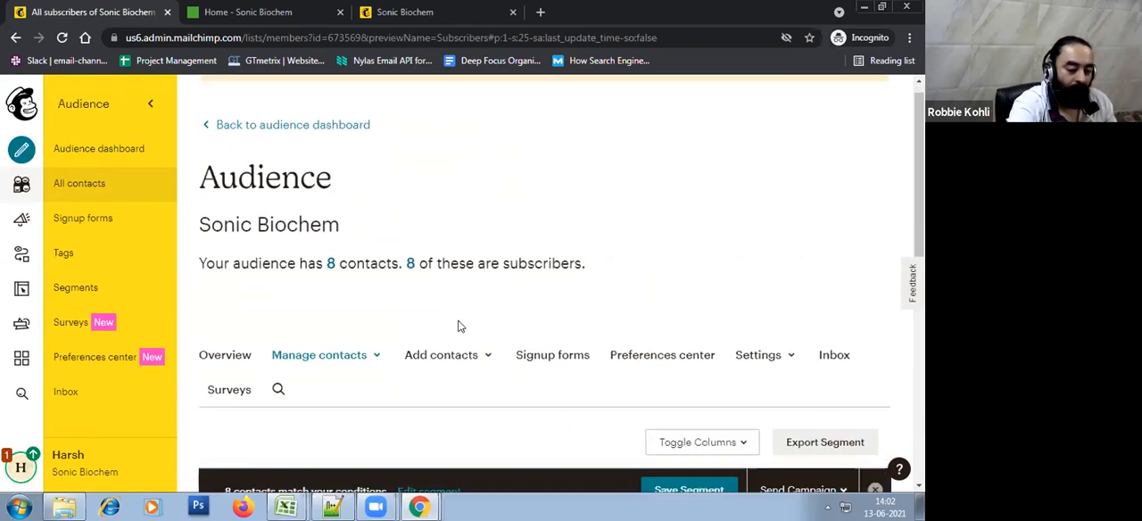
# Start a contact import for the Sonic Biochem audience
pyautogui.click(456, 357)
pyautogui.scroll(-1, 535, 285)
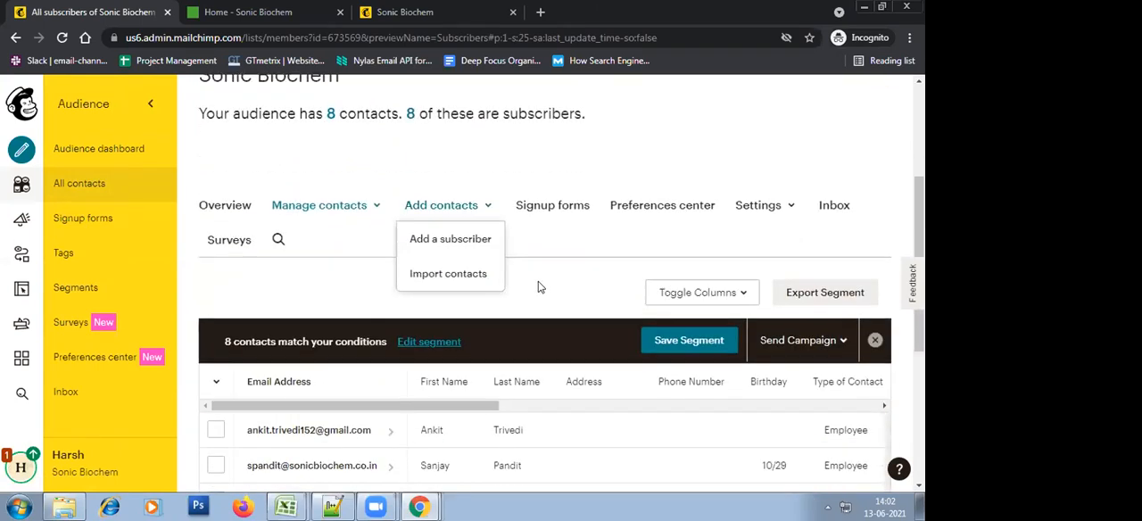
pyautogui.click(464, 276)
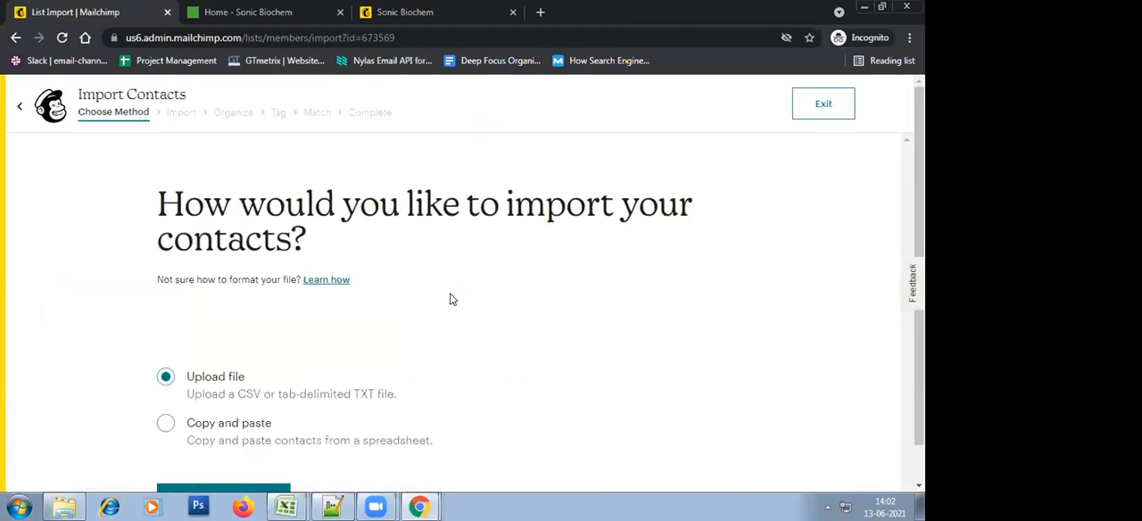
pyautogui.scroll(-1, 450, 299)
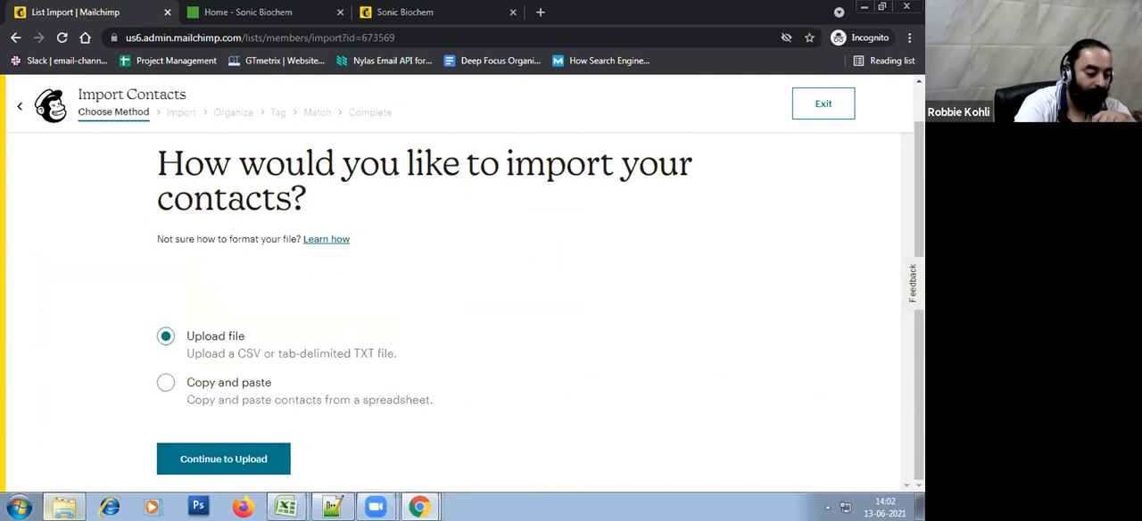
# Switch to Windows Explorer, copy the path of the segment_export_fae6ef4871 folder, and return to the Mailchimp import page in Chrome
pyautogui.click(64, 506)
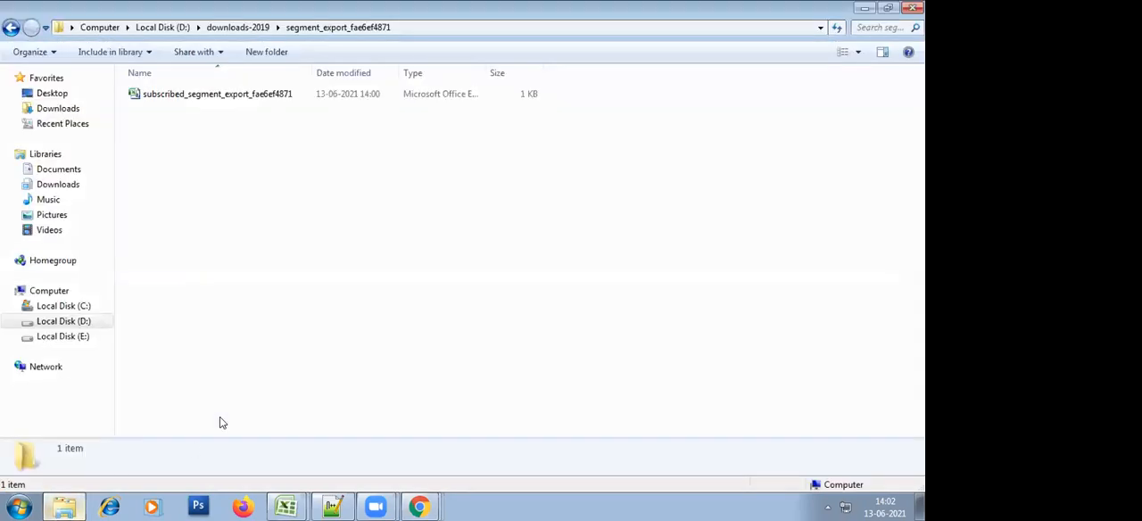
pyautogui.click(430, 28)
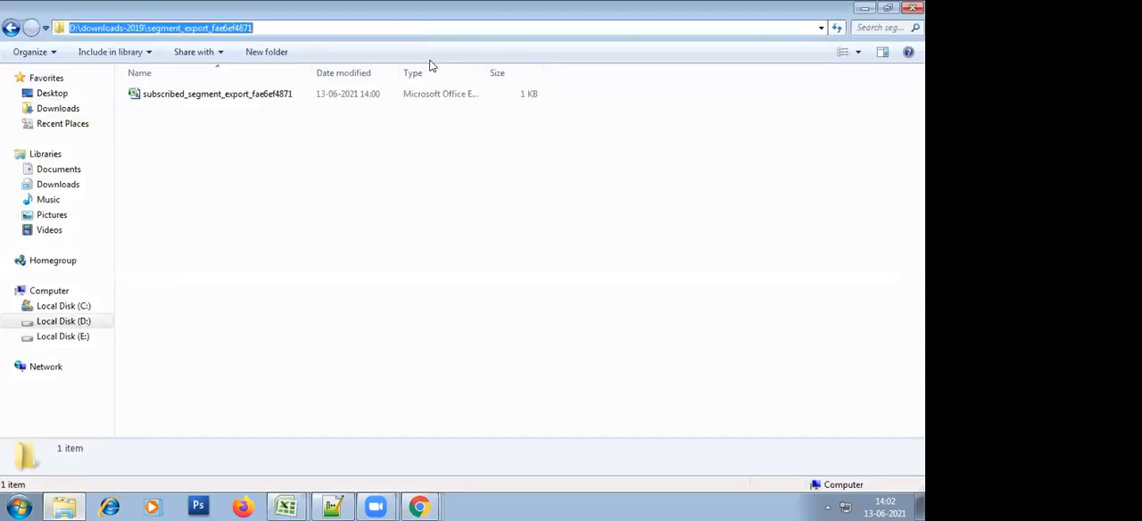
pyautogui.click(428, 265)
pyautogui.press('alt')
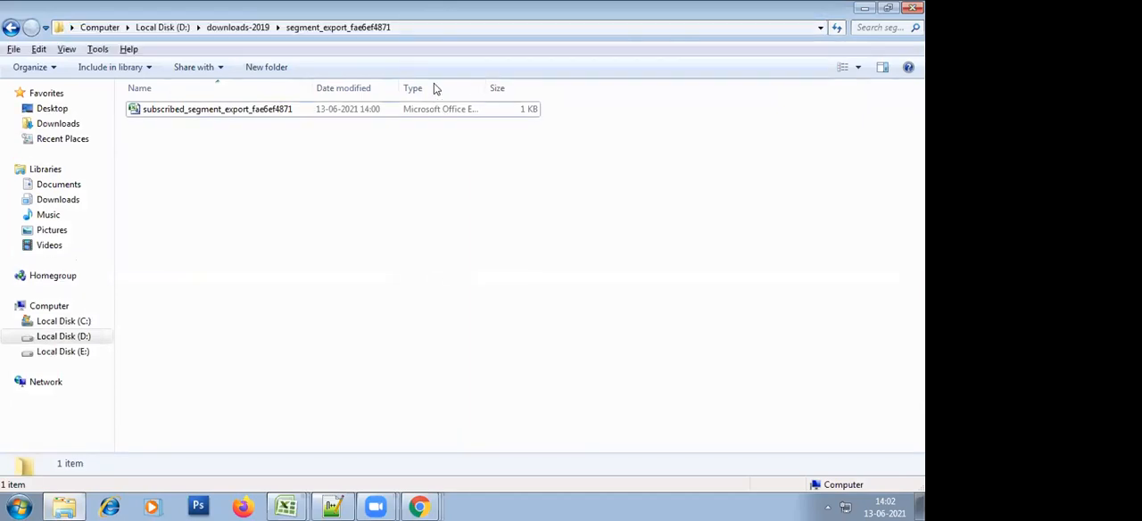
pyautogui.click(424, 33)
pyautogui.hotkey('ctrl', 'c')
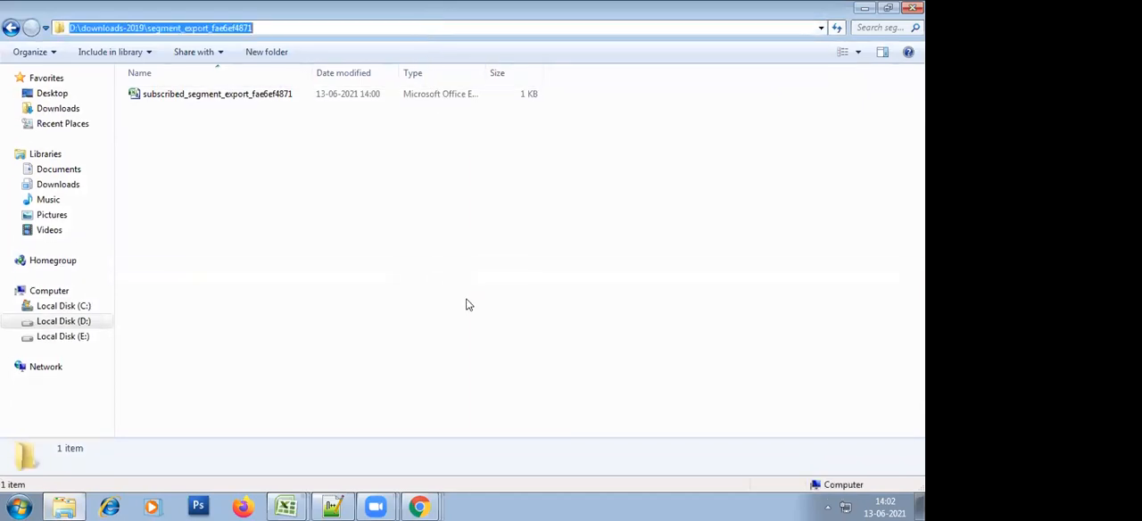
pyautogui.hotkey('alt', 'Tab')
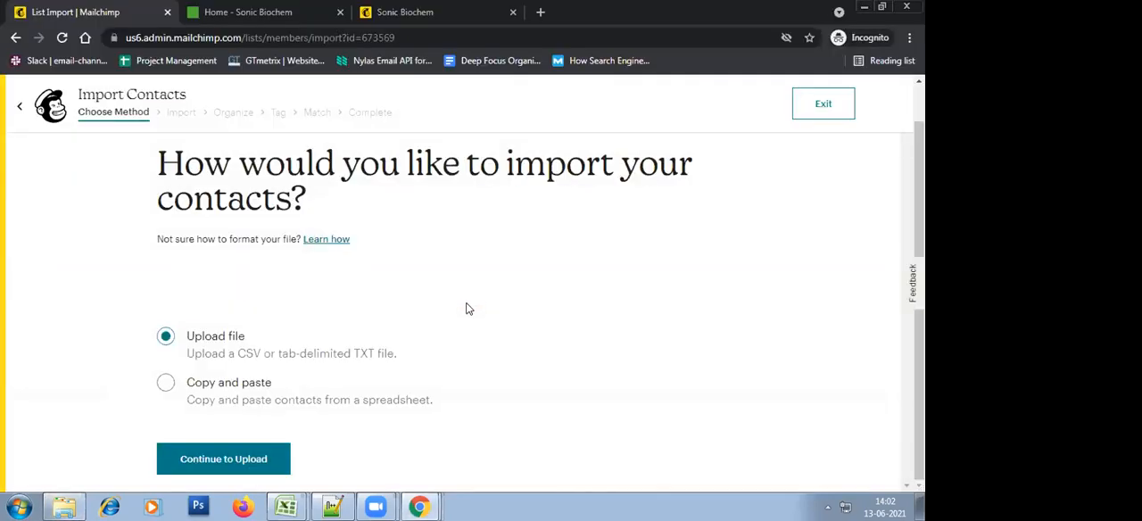
# Upload subscribed_segment_export_fae6ef4871.csv from the copied folder path and continue to the Organize stage of the import
pyautogui.click(260, 459)
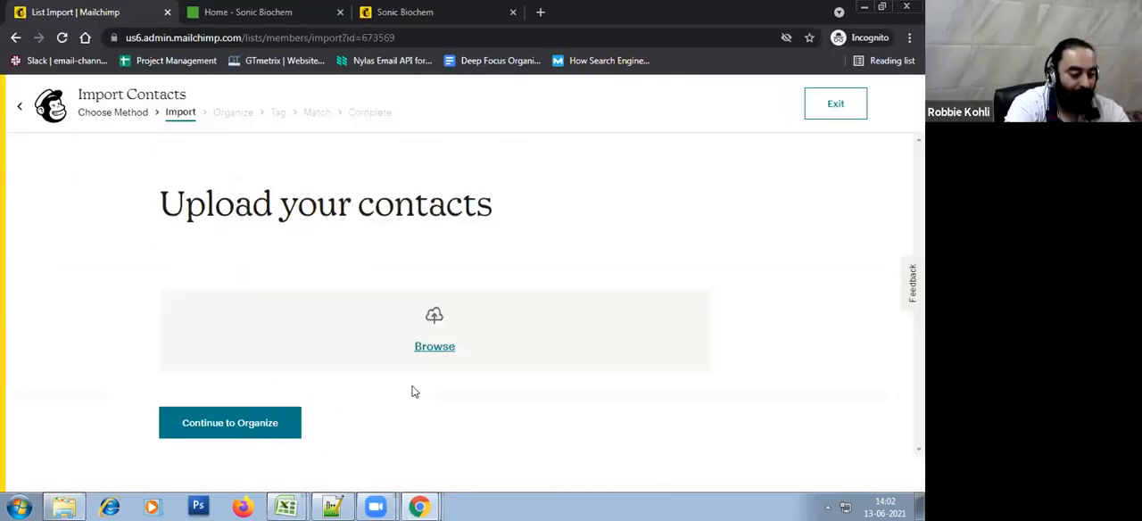
pyautogui.click(427, 351)
pyautogui.hotkey('ctrl', 'v')
pyautogui.press('Return')
pyautogui.doubleClick(275, 101)
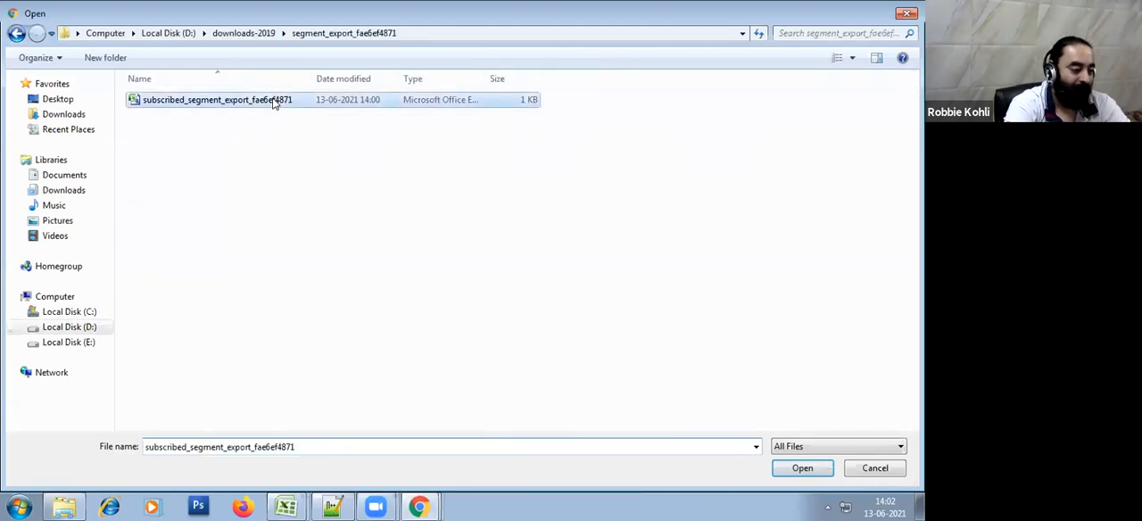
pyautogui.click(291, 408)
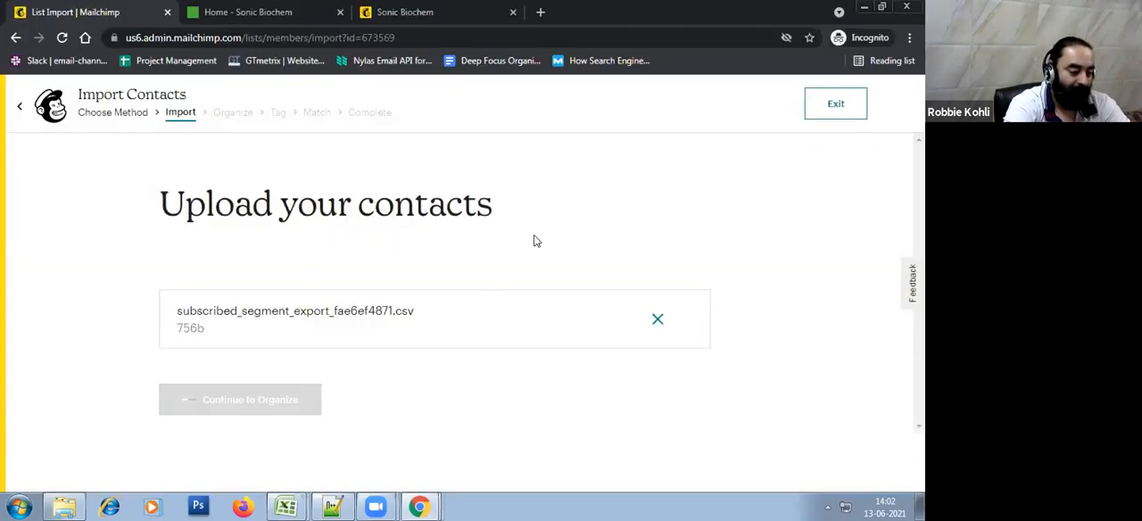
# Select the Type of Contact, Your Location, Choose Frequency of Emails and Company Type groups for the imported contacts
pyautogui.scroll(-3, 338, 414)
pyautogui.scroll(2, 338, 414)
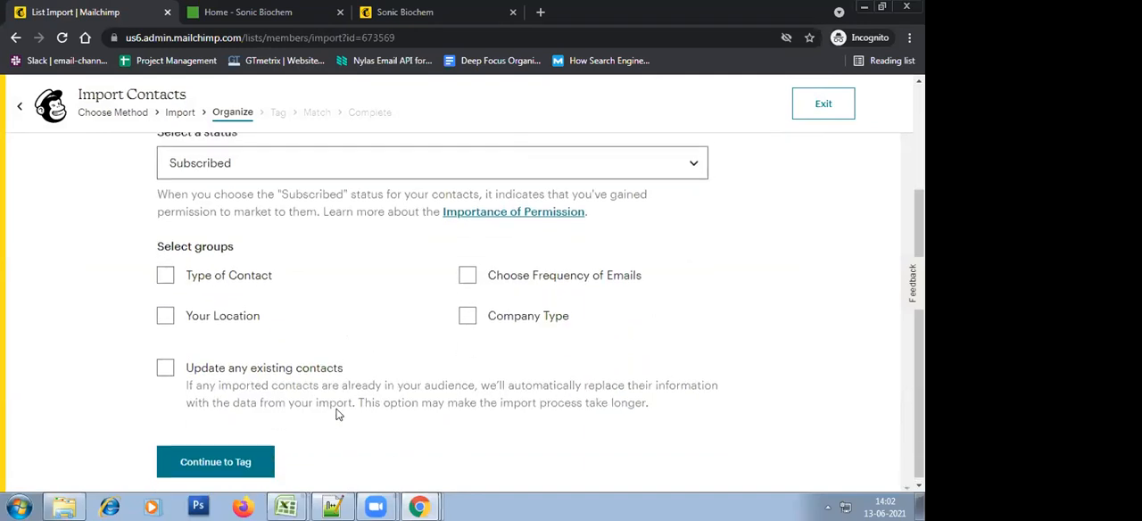
pyautogui.scroll(-1, 339, 414)
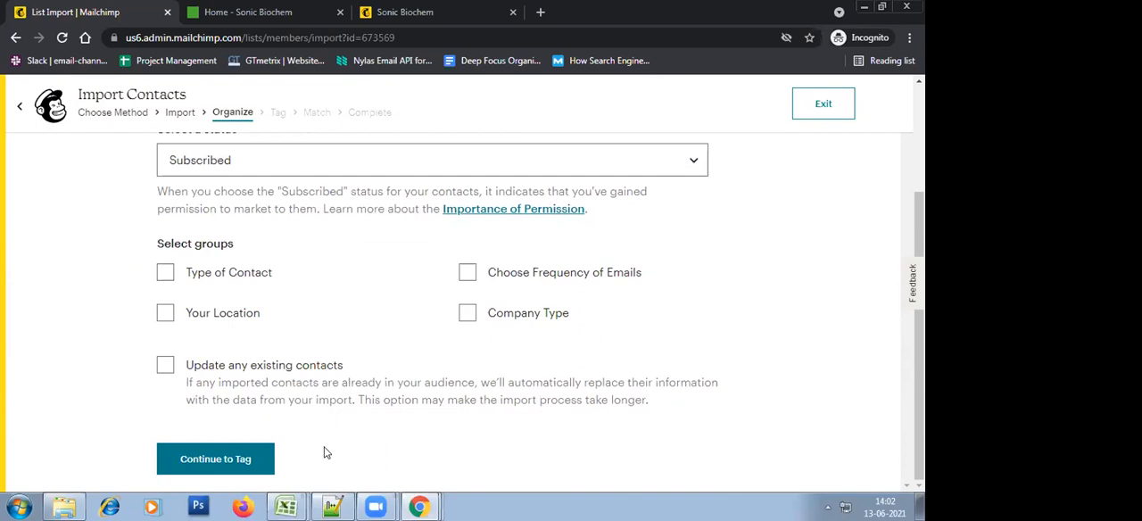
pyautogui.click(165, 272)
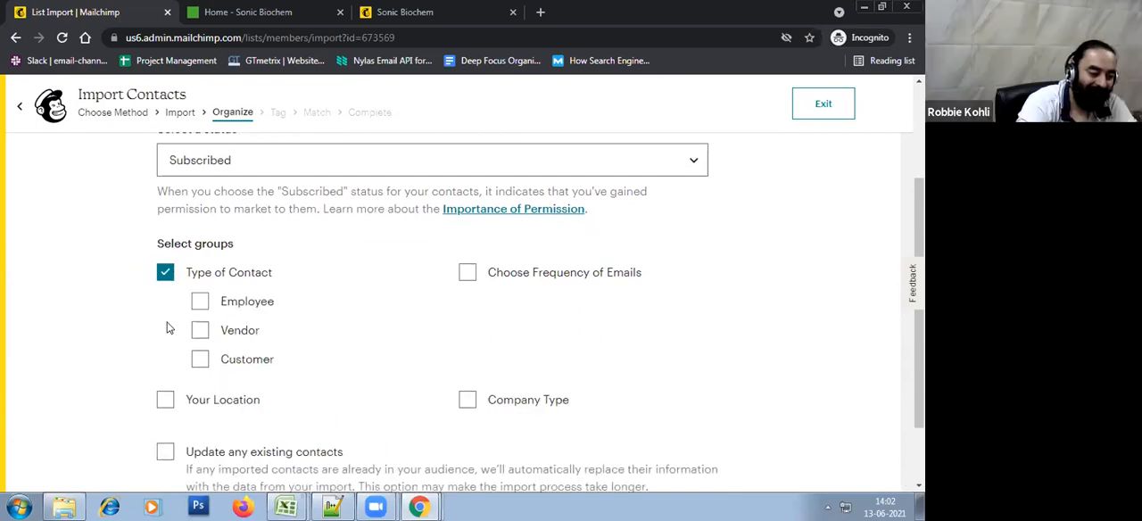
pyautogui.click(168, 398)
pyautogui.click(467, 273)
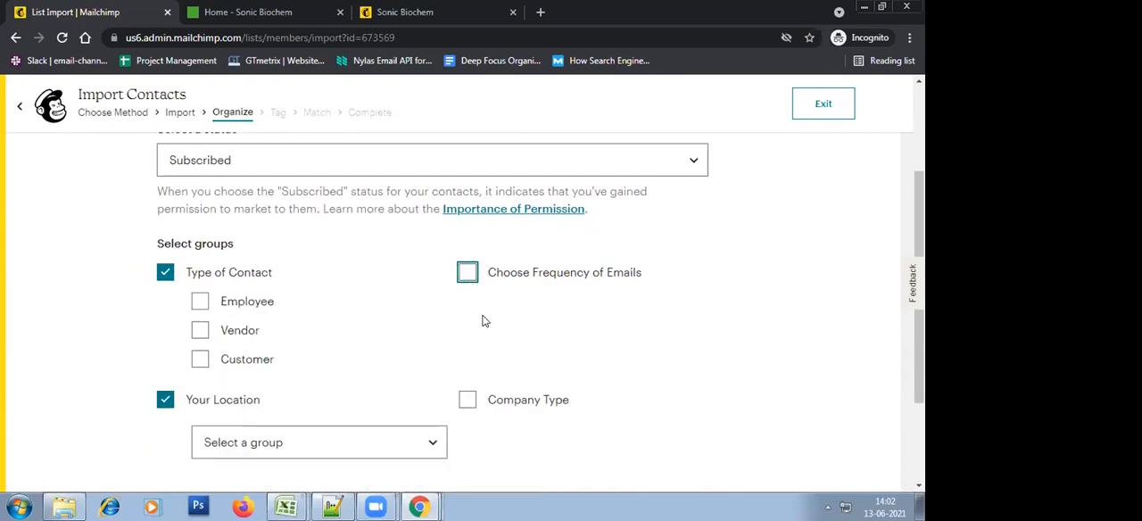
pyautogui.scroll(-1, 523, 370)
pyautogui.click(467, 330)
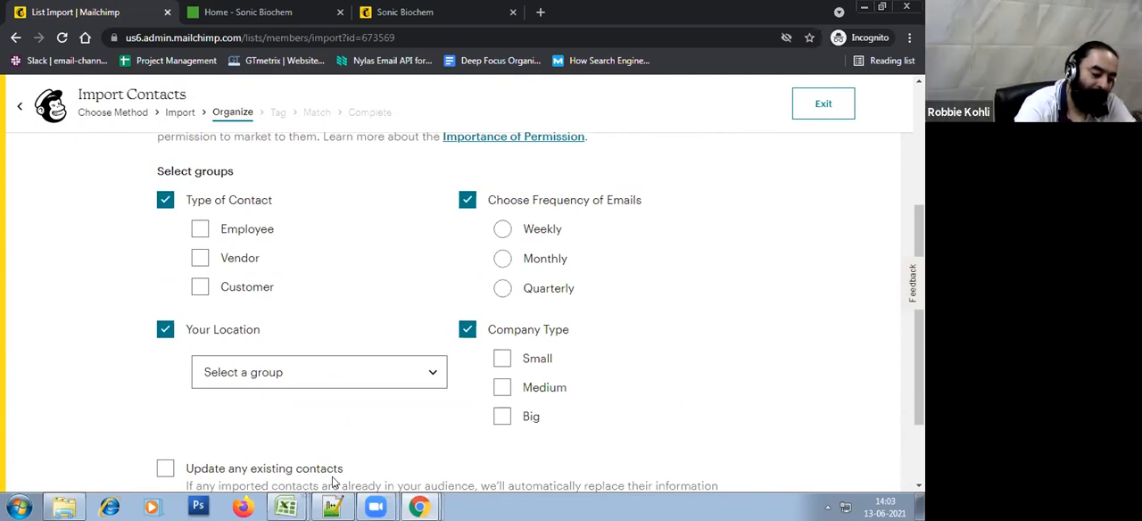
# Switch to Excel, close the importing-mailchimp workbook, and bring up the subscribed_segment_export_fae6ef4871 workbook
pyautogui.click(285, 507)
pyautogui.click(232, 450)
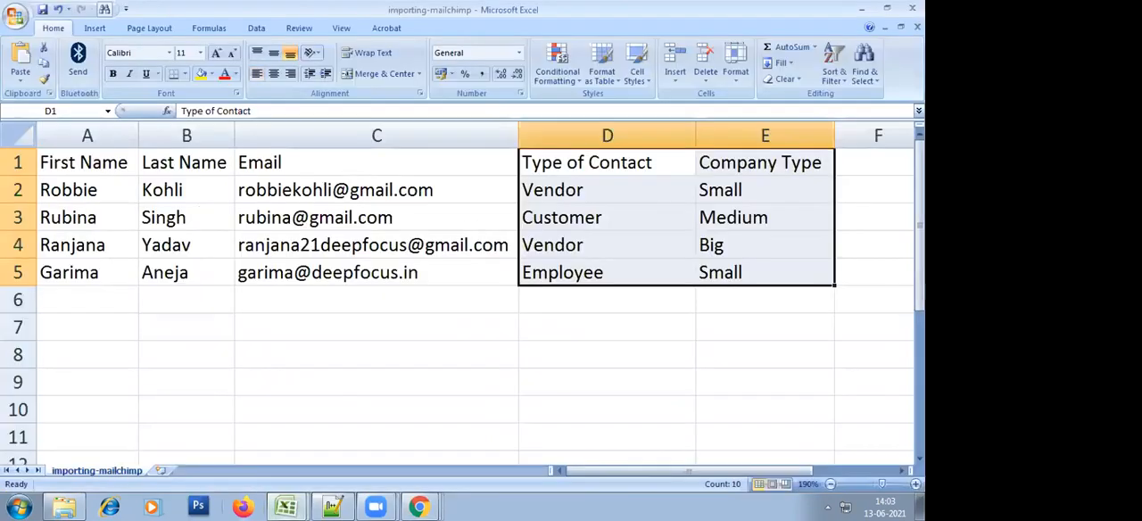
pyautogui.click(433, 389)
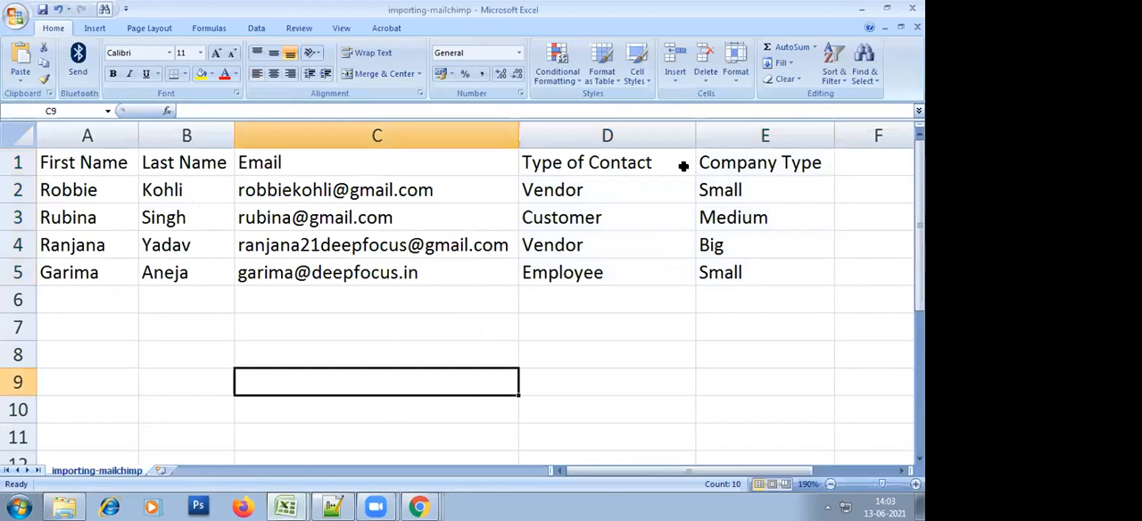
pyautogui.click(912, 8)
pyautogui.click(463, 289)
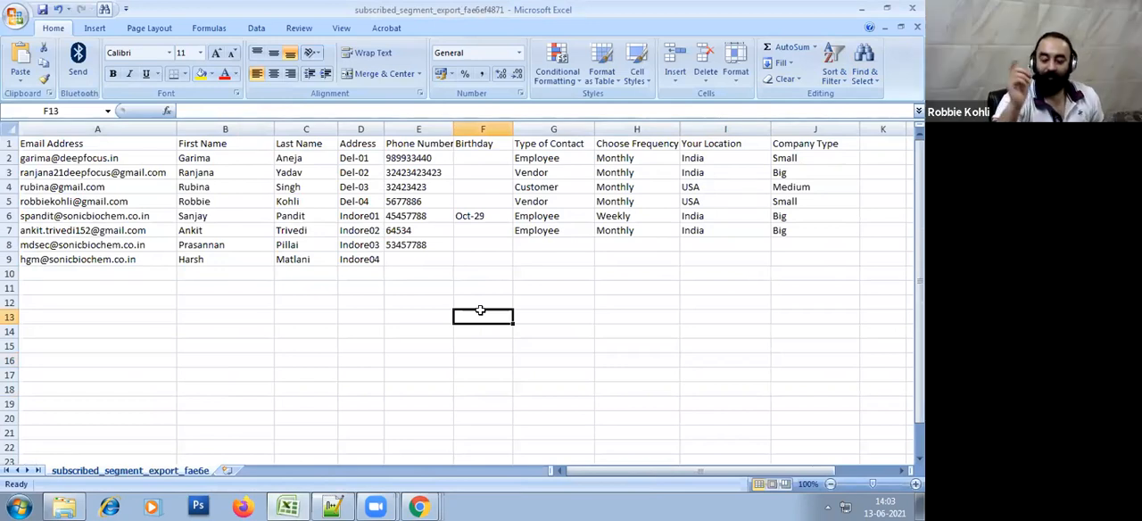
# Fill the header cells from Email Address to Company Type with yellow
pyautogui.click(610, 311)
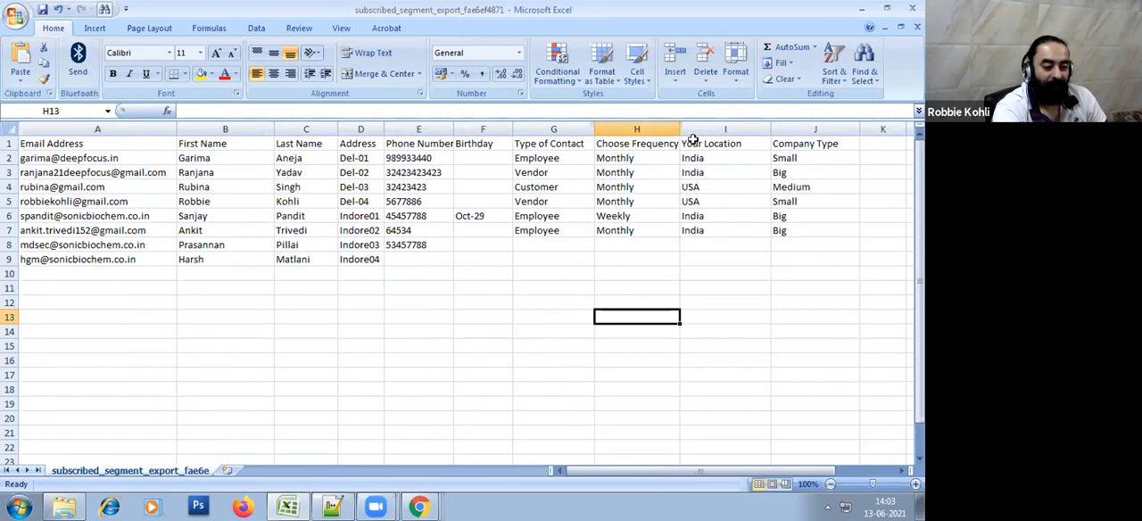
pyautogui.moveTo(808, 140); pyautogui.dragTo(812, 246)
pyautogui.click(813, 285)
pyautogui.moveTo(815, 141); pyautogui.dragTo(71, 108)
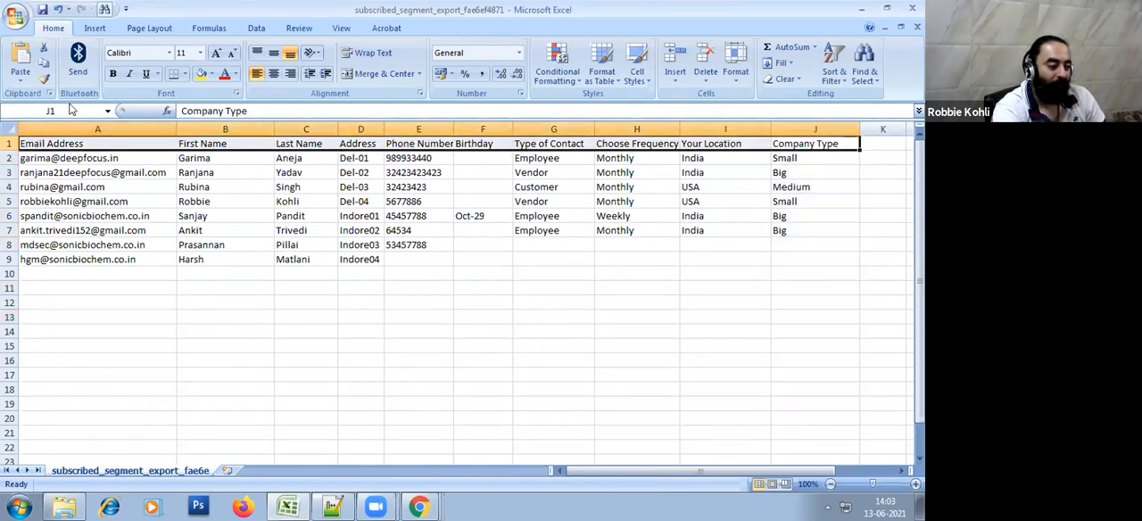
pyautogui.click(200, 74)
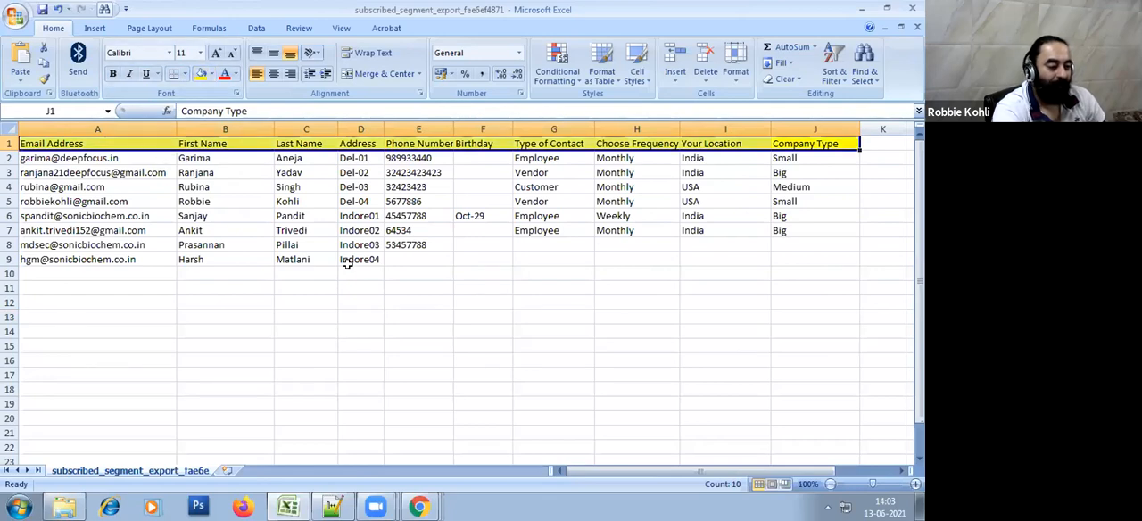
# Enlarge the sheet display to 160% and make the yellow header row taller
pyautogui.keyDown('ctrl'); pyautogui.scroll(1, 697, 282); pyautogui.keyUp('ctrl')
pyautogui.keyDown('ctrl'); pyautogui.scroll(1, 696, 282); pyautogui.keyUp('ctrl')
pyautogui.click(634, 224)
pyautogui.click(643, 157)
pyautogui.press('Right')
pyautogui.press('Right')
pyautogui.press('Right')
pyautogui.press('Right')
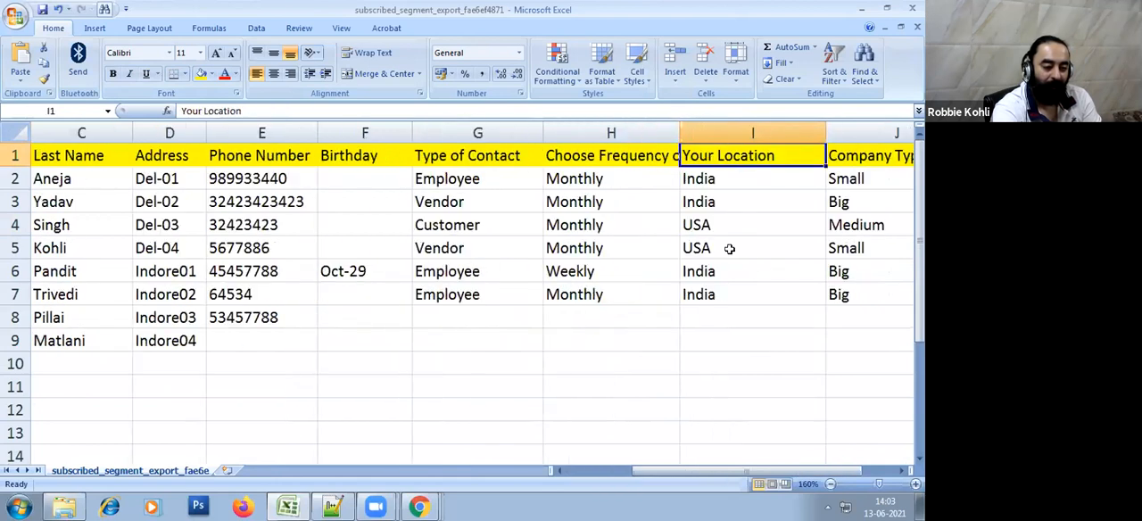
pyautogui.click(646, 158)
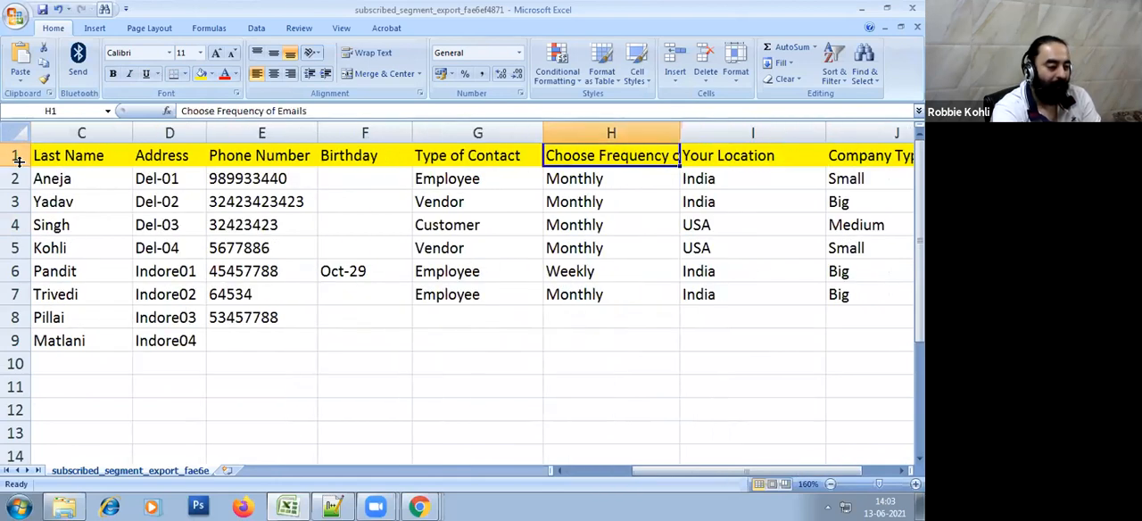
pyautogui.moveTo(16, 167); pyautogui.dragTo(18, 195)
# Examine the header names from Phone Number through Company Type against the groups offered in the import
pyautogui.click(225, 182)
pyautogui.press('Right')
pyautogui.press('Right')
pyautogui.press('Right')
pyautogui.press('Right')
pyautogui.press('Right')
pyautogui.press('Right')
pyautogui.press('Right')
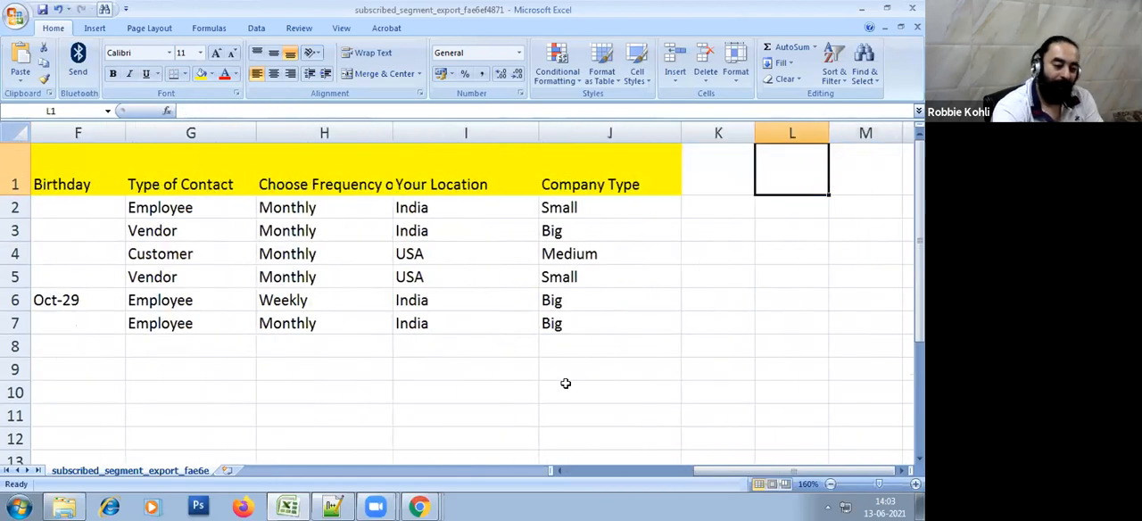
pyautogui.press('Left')
pyautogui.press('Left')
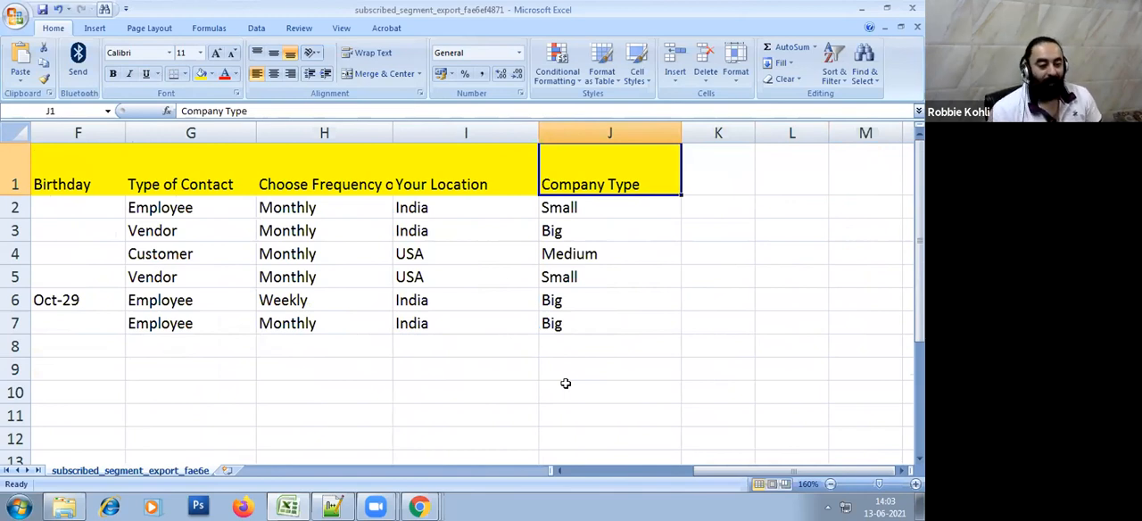
pyautogui.press('Left')
pyautogui.press('Right')
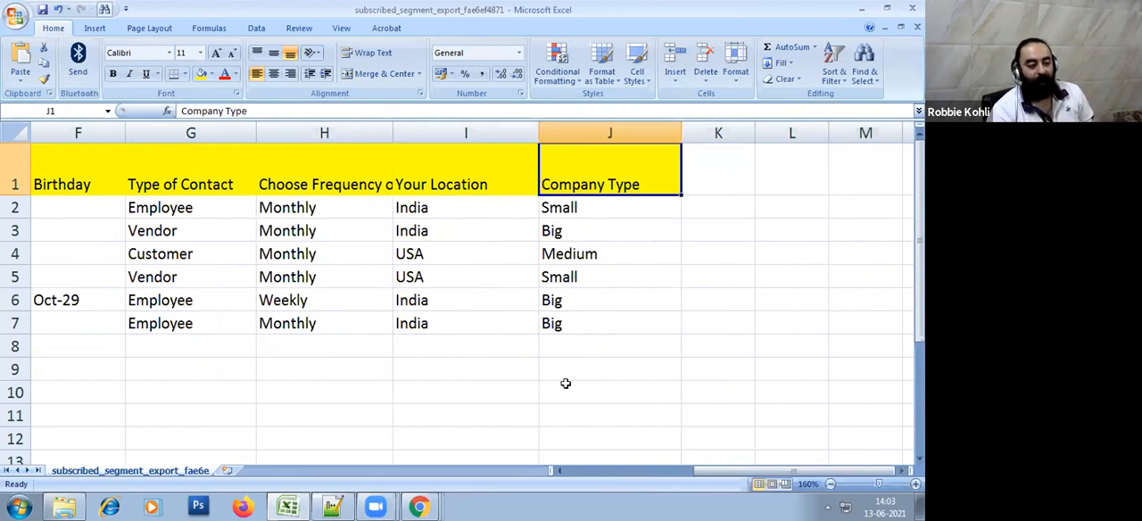
pyautogui.press('Left')
pyautogui.press('Left')
pyautogui.press('Left')
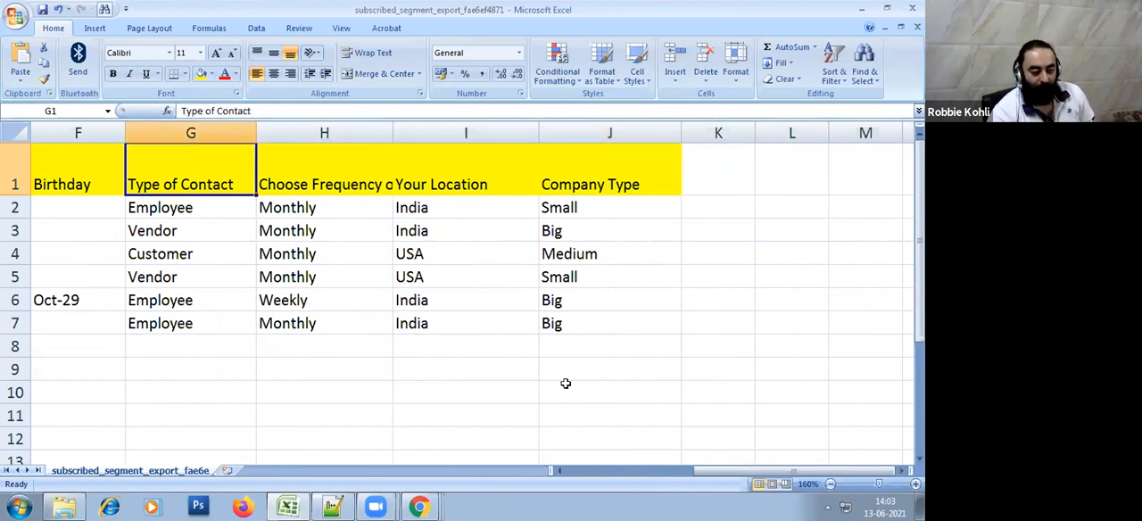
pyautogui.press('Left')
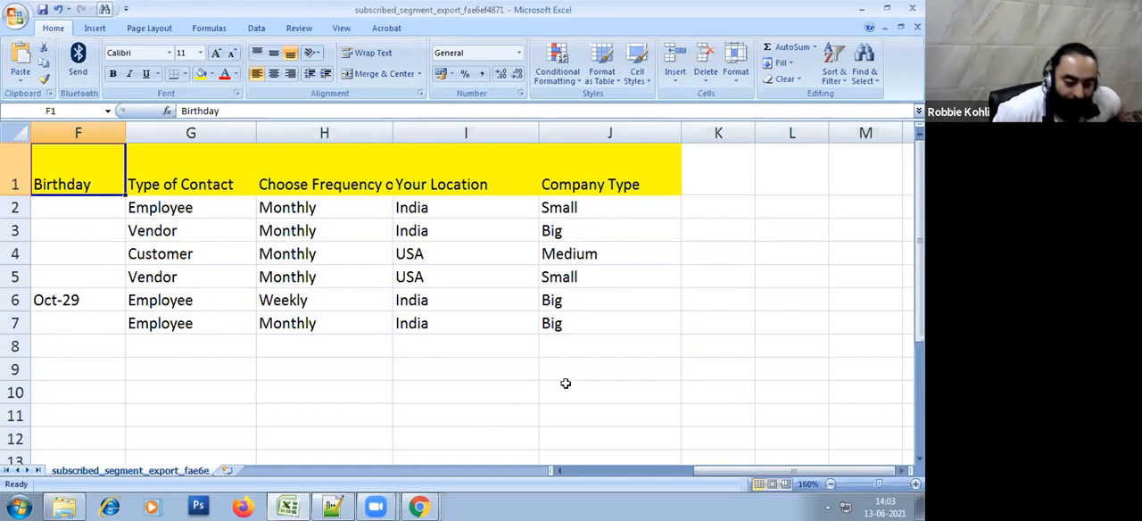
pyautogui.press('Left')
pyautogui.press('Left')
pyautogui.press('Left')
pyautogui.press('Left')
pyautogui.press('Left')
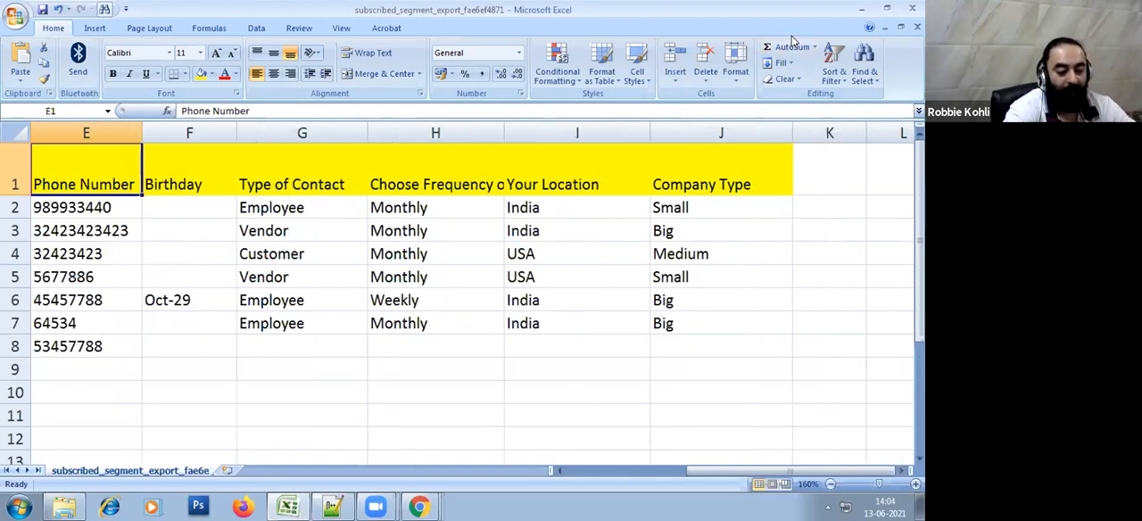
# Examine the contact rows in the spreadsheet, then switch to Chrome and compare them with the import's group and update options
pyautogui.moveTo(367, 212); pyautogui.dragTo(383, 408)
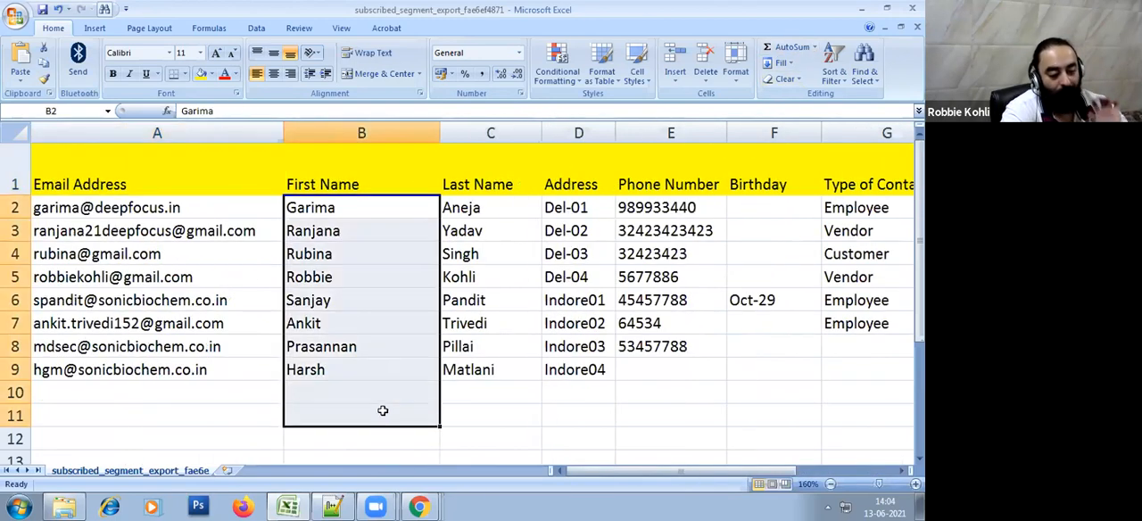
pyautogui.click(599, 429)
pyautogui.hotkey('alt', 'Tab')
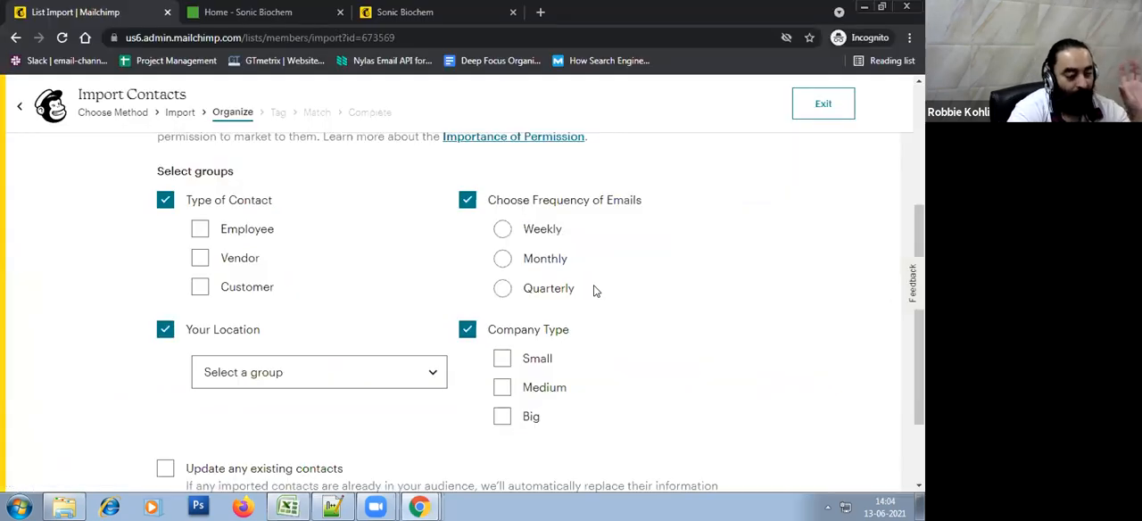
pyautogui.scroll(4, 594, 290)
pyautogui.scroll(-3, 594, 289)
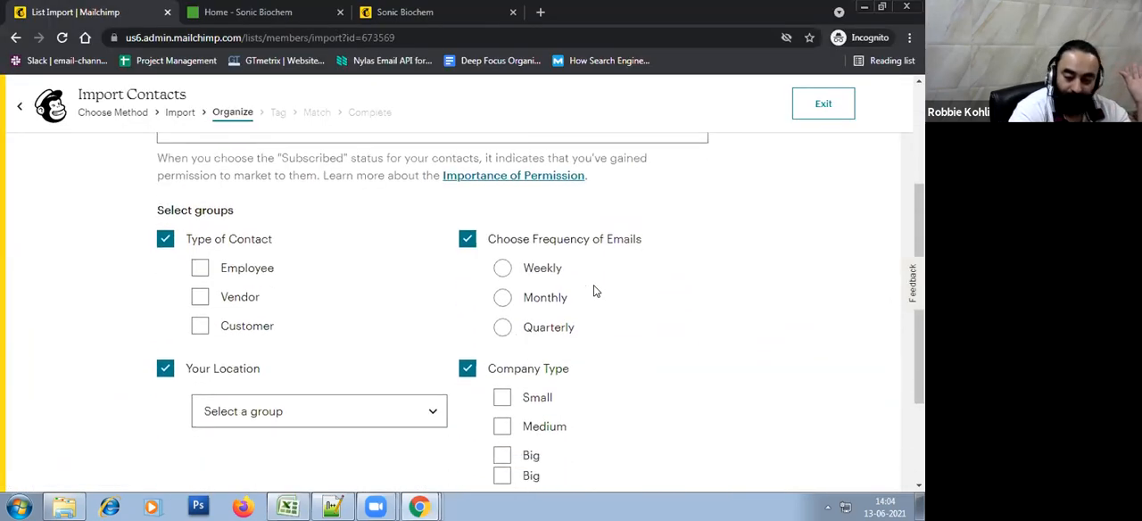
pyautogui.scroll(-1, 596, 290)
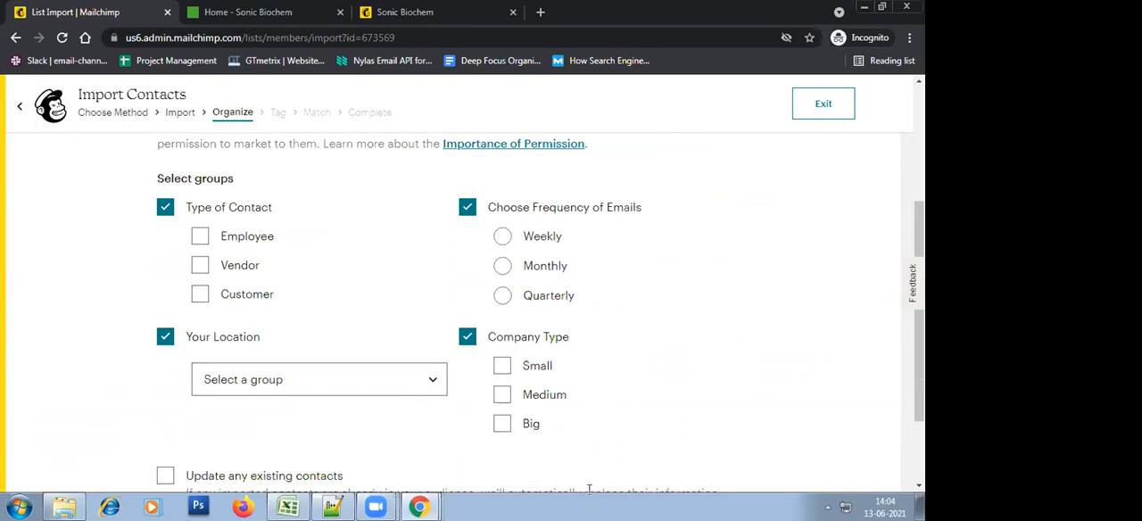
pyautogui.scroll(-2, 676, 332)
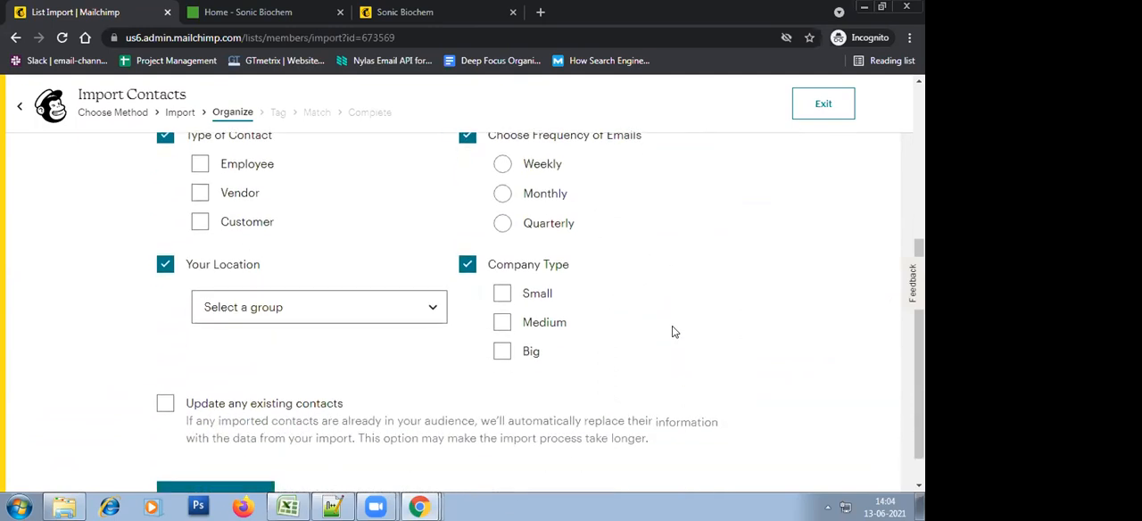
pyautogui.scroll(2, 625, 330)
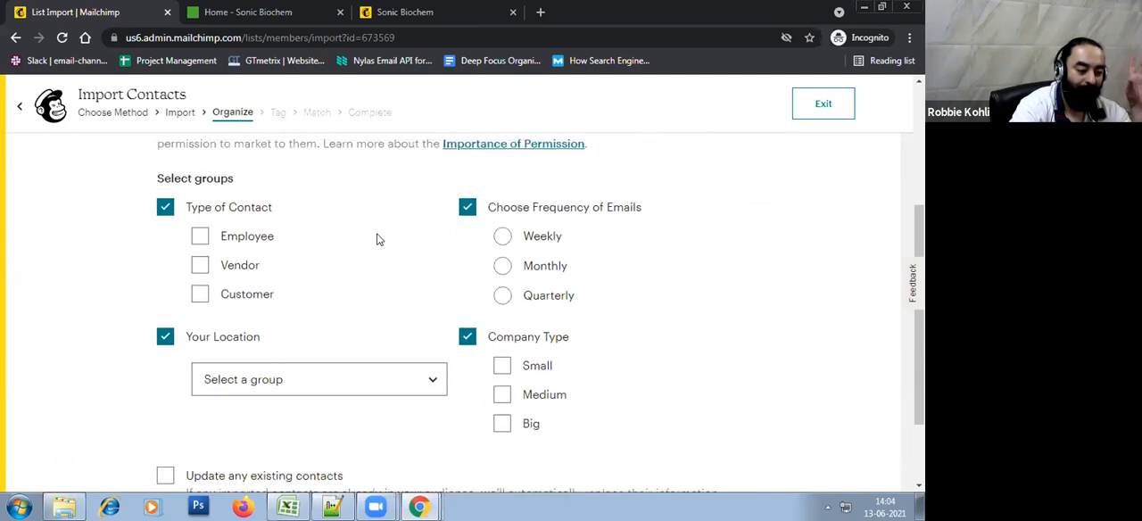
pyautogui.scroll(-3, 397, 264)
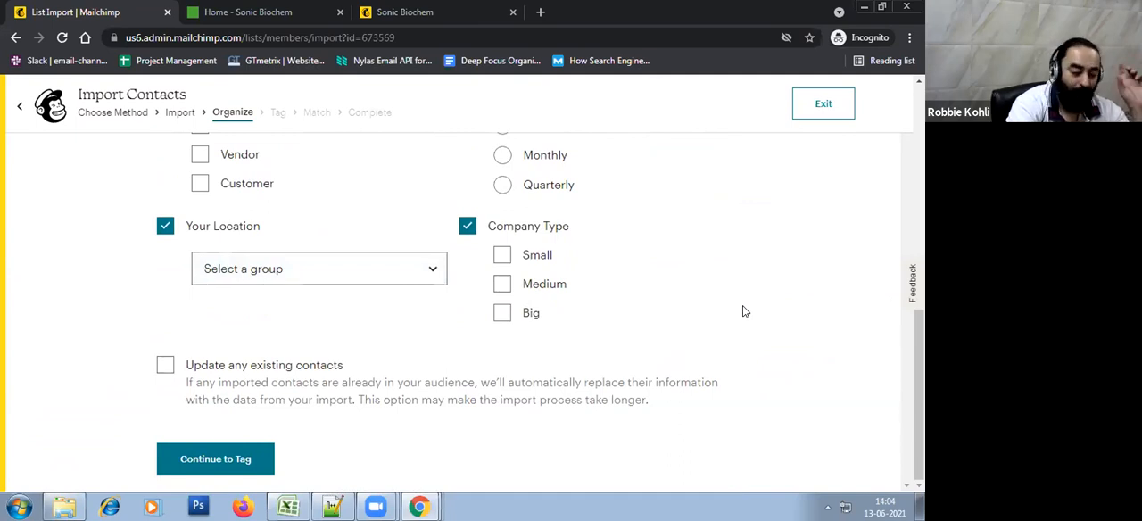
pyautogui.scroll(2, 742, 309)
pyautogui.scroll(-2, 742, 309)
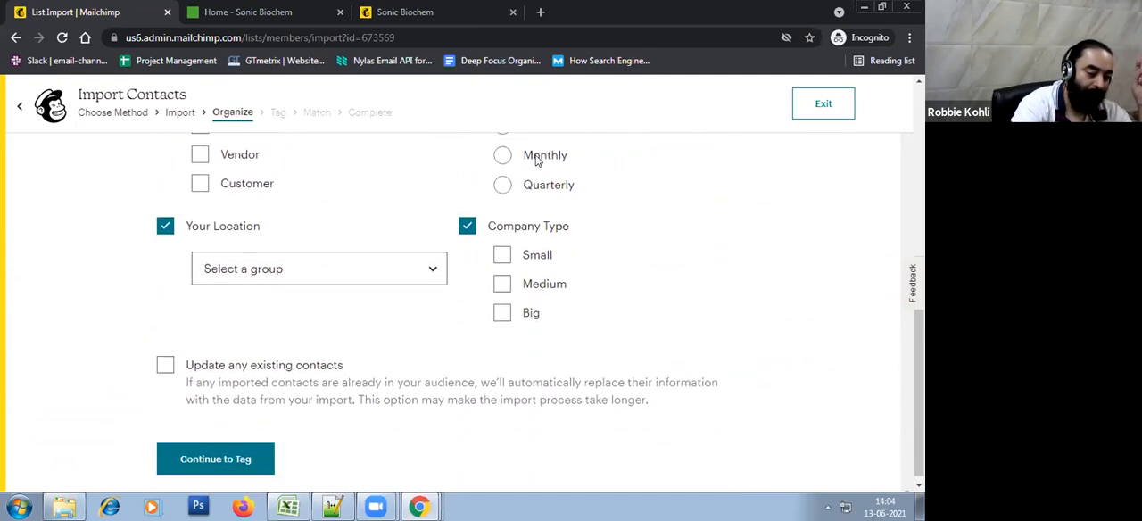
# Turn on updating of any existing contacts for the import
pyautogui.click(164, 368)
pyautogui.click(164, 368)
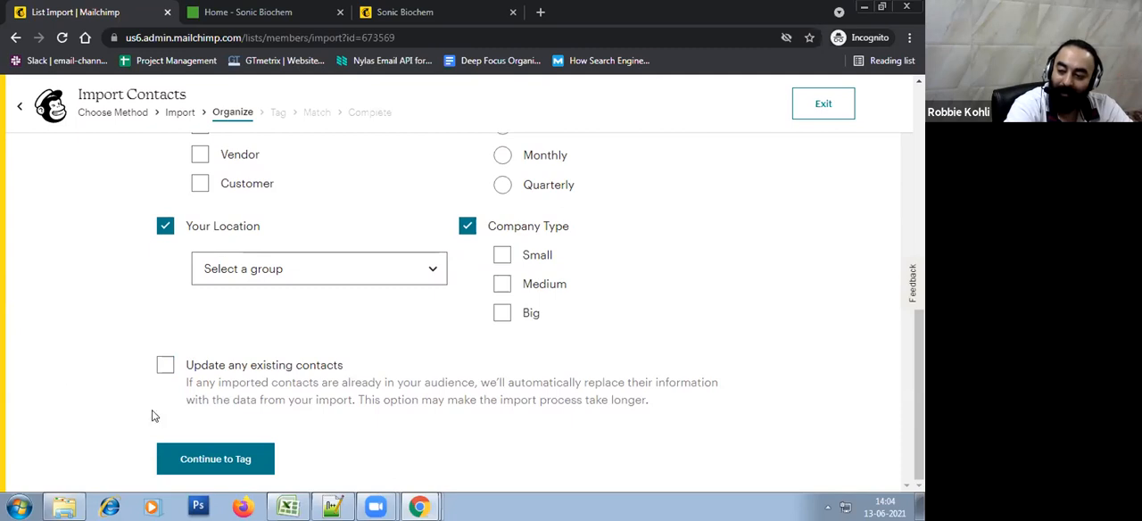
pyautogui.click(165, 365)
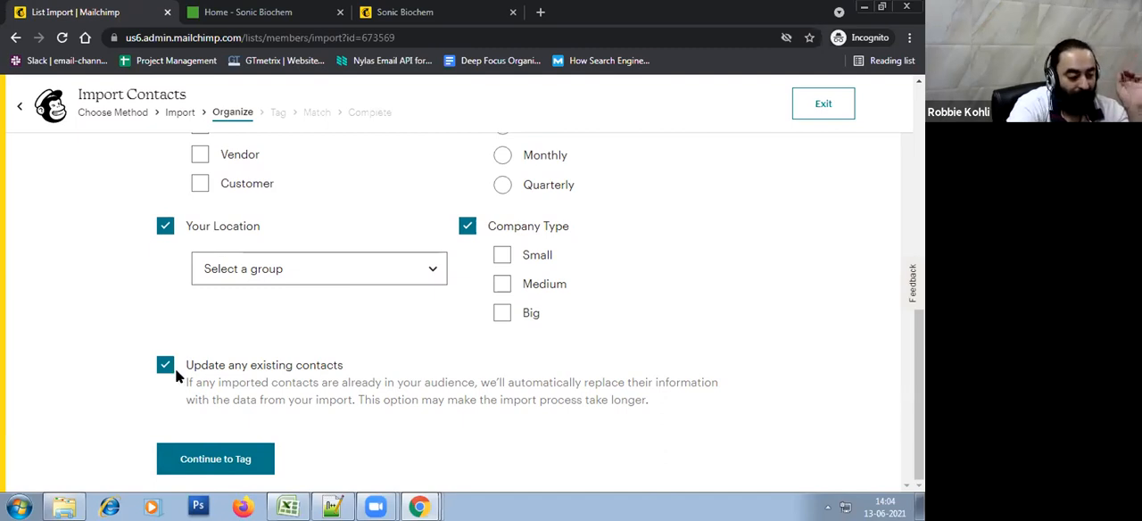
pyautogui.press('space')
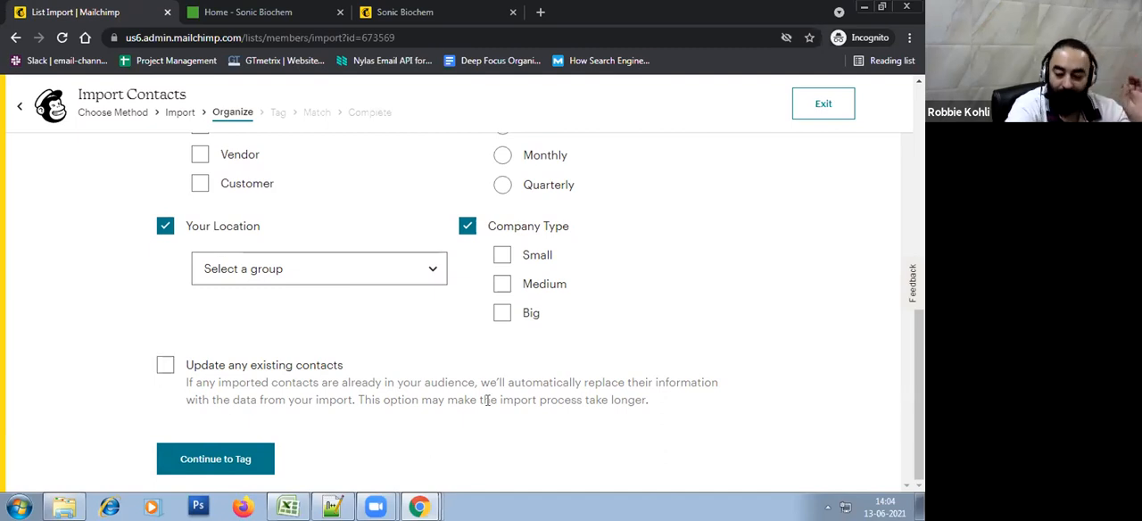
pyautogui.click(166, 366)
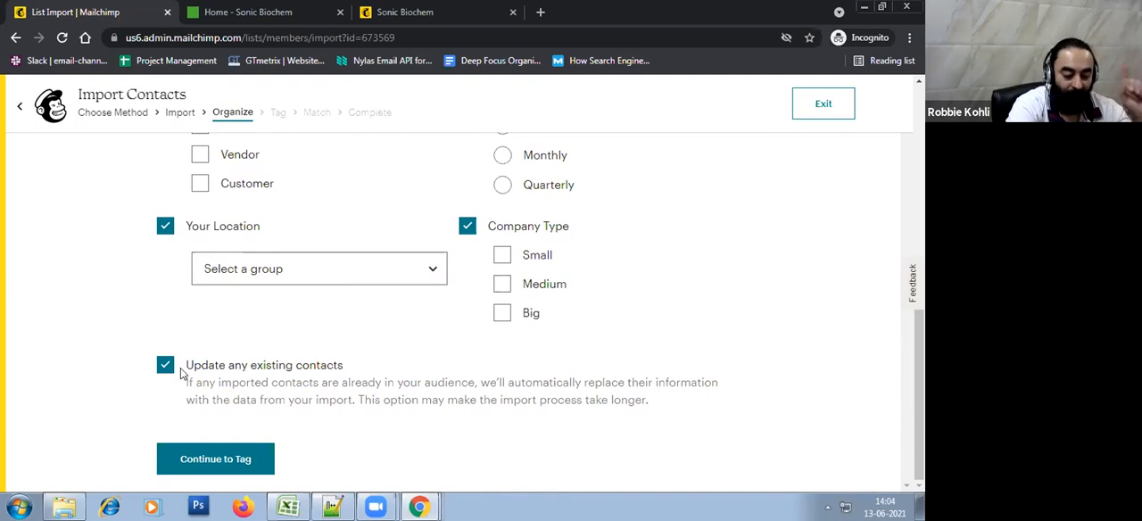
# Switch to Excel and examine the Email Address entries and the other contact columns in the export workbook
pyautogui.click(287, 507)
pyautogui.click(288, 507)
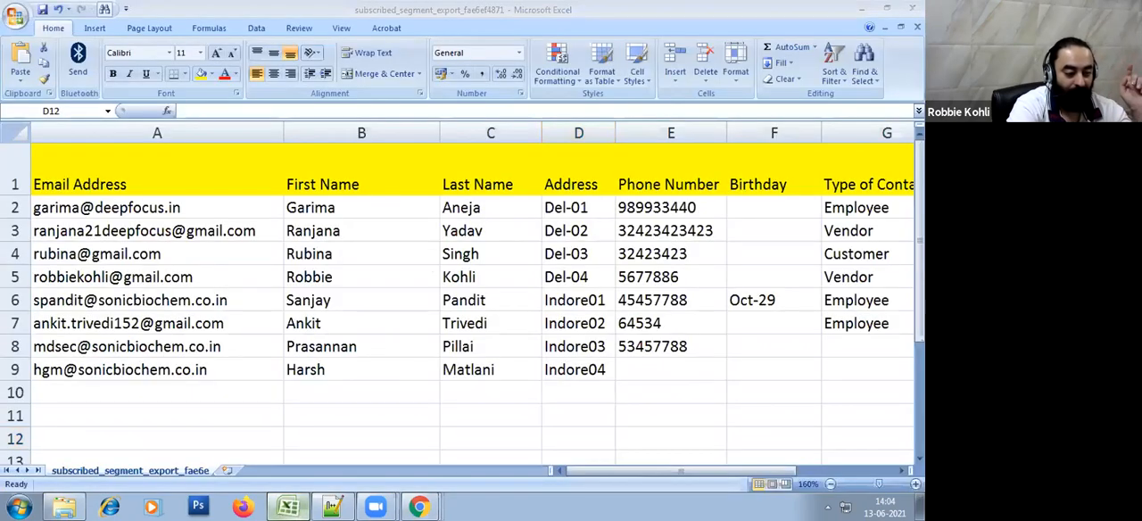
pyautogui.moveTo(412, 398); pyautogui.dragTo(497, 401)
pyautogui.click(578, 400)
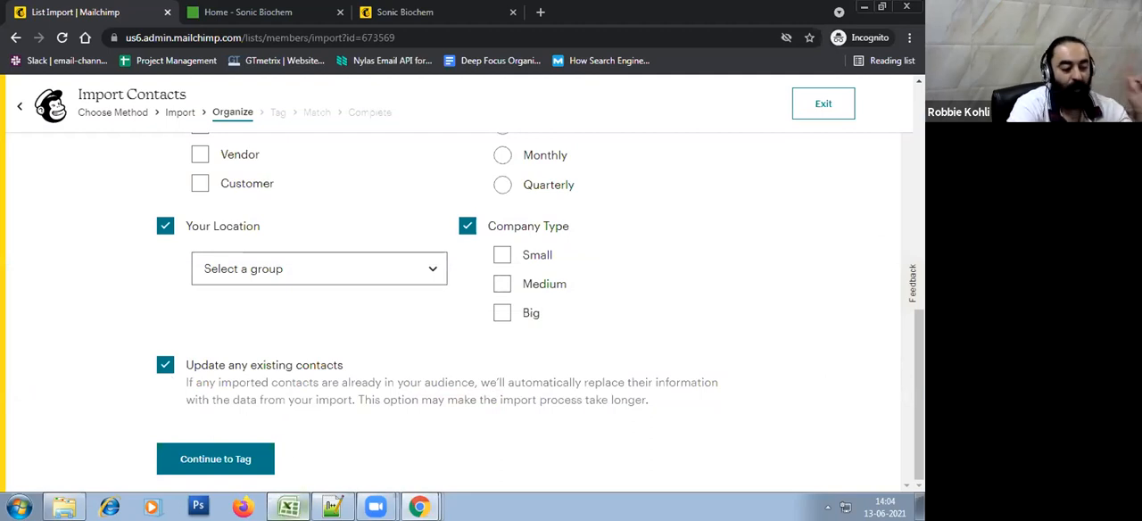
pyautogui.click(287, 506)
pyautogui.click(343, 412)
pyautogui.moveTo(193, 215); pyautogui.dragTo(194, 370)
pyautogui.click(198, 395)
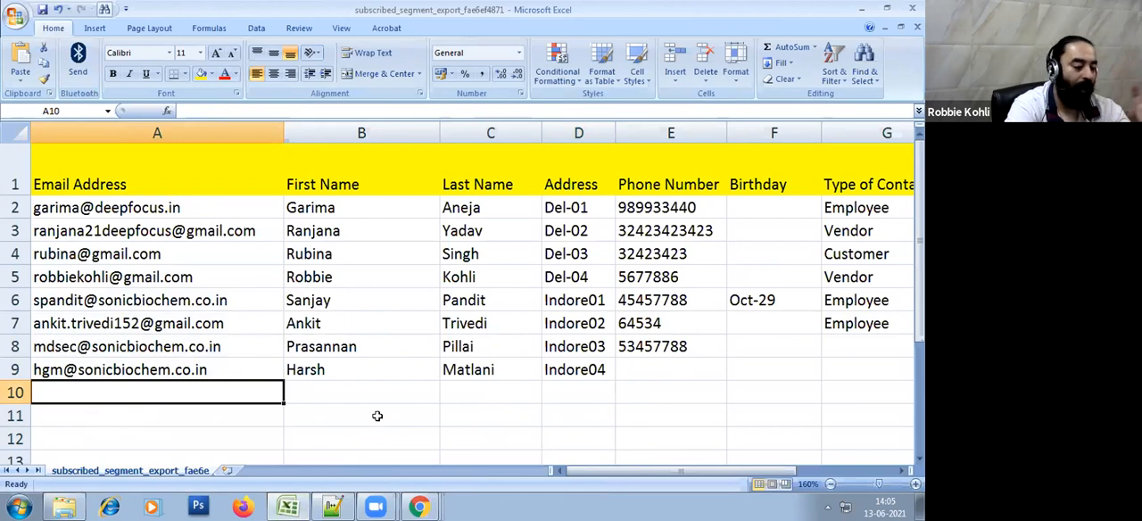
# Return to the Mailchimp import in Chrome and continue to the Tag stage
pyautogui.hotkey('alt', 'Tab')
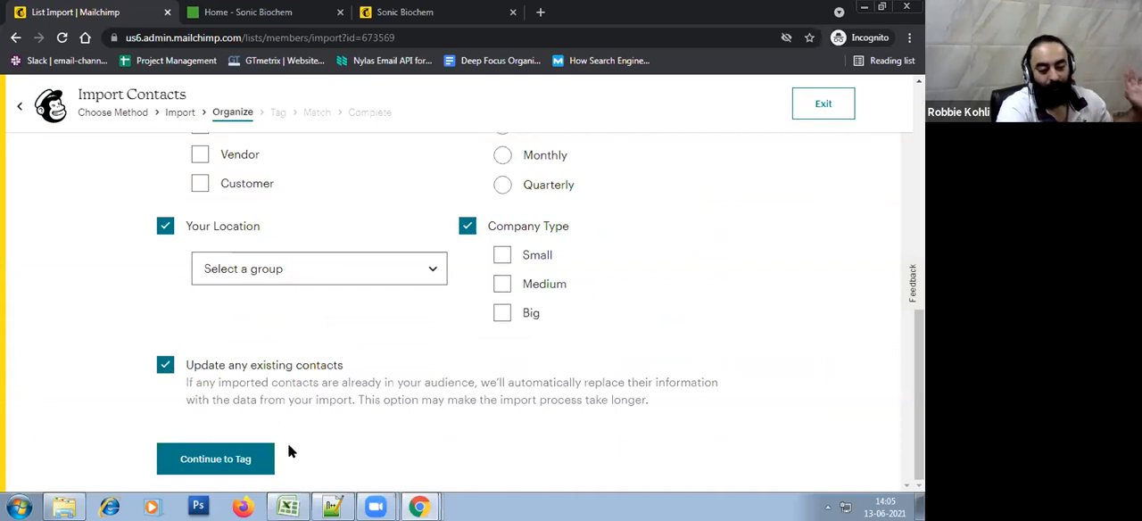
pyautogui.click(250, 461)
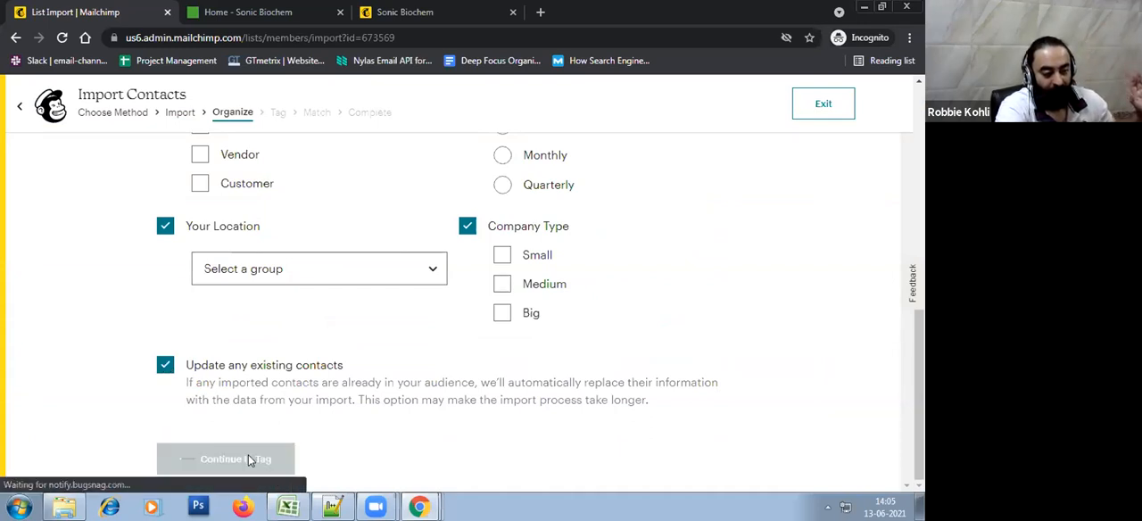
pyautogui.scroll(-1, 485, 384)
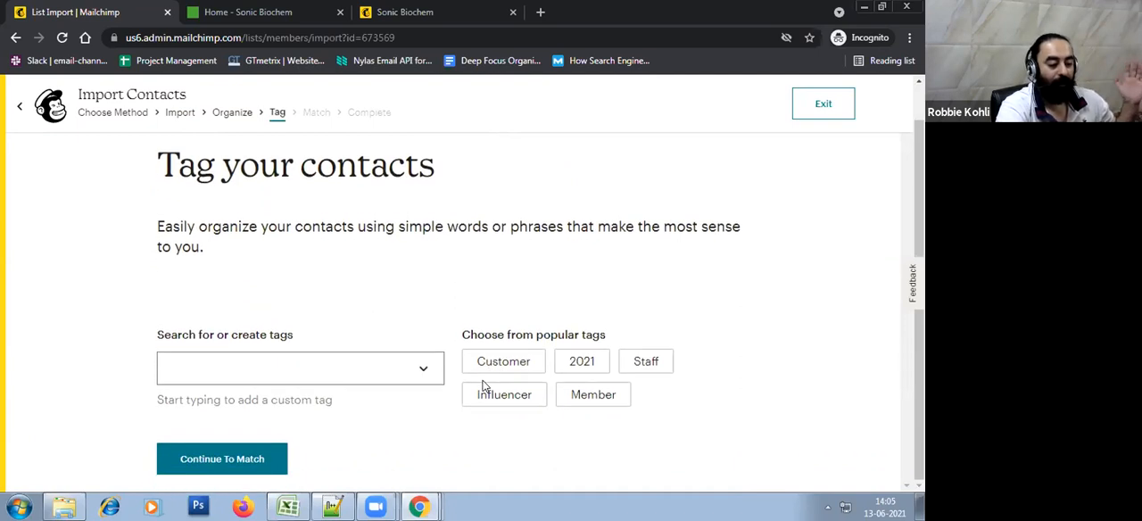
pyautogui.click(432, 362)
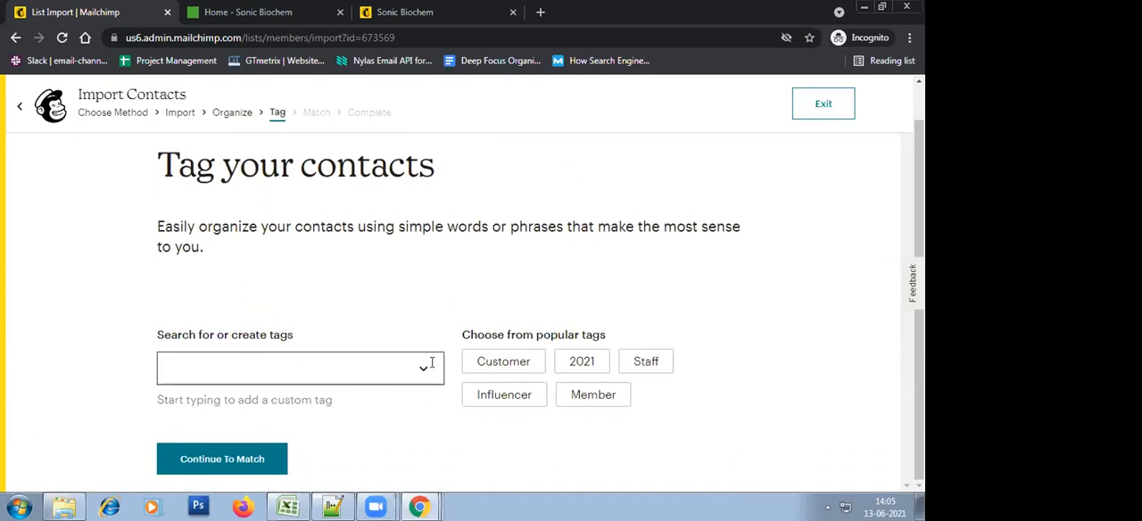
pyautogui.click(492, 259)
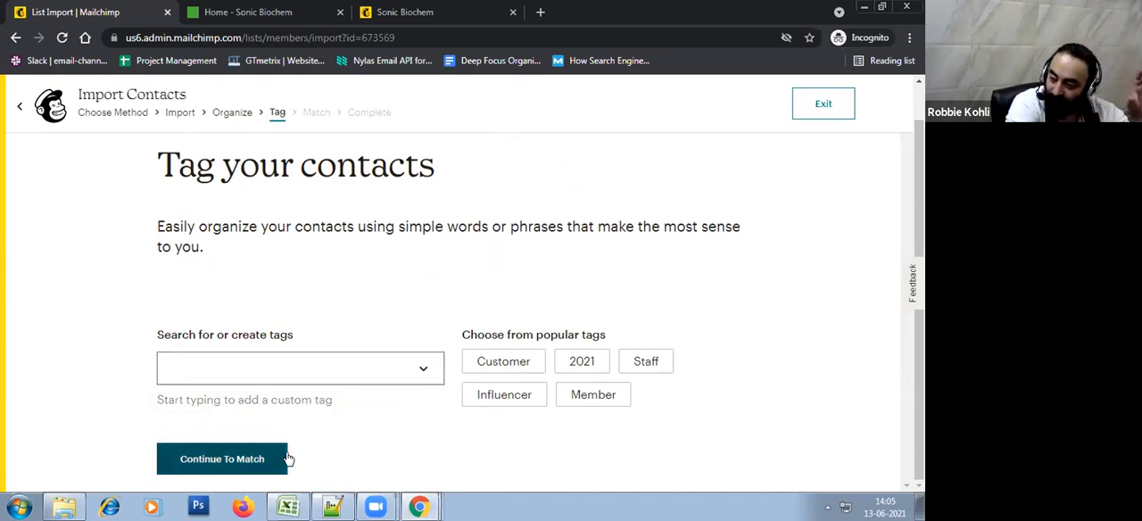
# Continue to the Match stage without adding a tag and examine the column labels matched to contact information
pyautogui.click(252, 459)
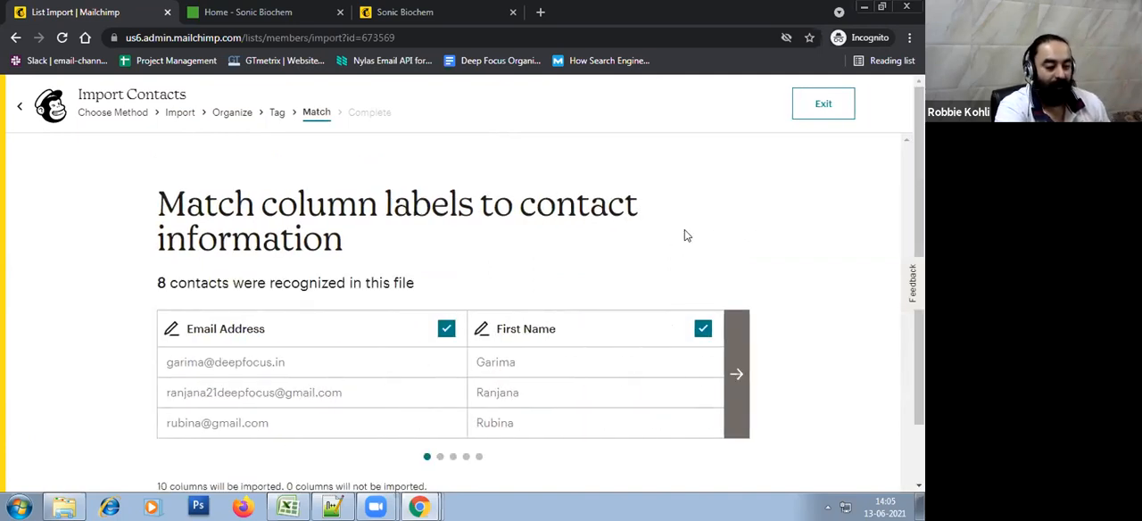
pyautogui.scroll(-1, 686, 235)
pyautogui.scroll(1, 550, 229)
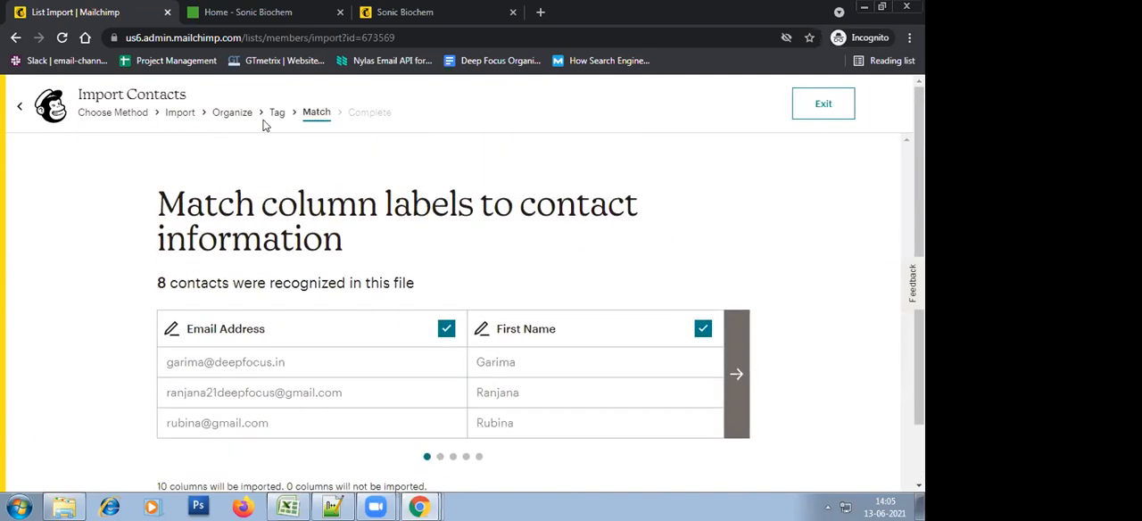
# Go back to the Tag stage and create a custom tag named Test Campaigns for the imported contacts
pyautogui.click(276, 112)
pyautogui.scroll(-1, 482, 330)
pyautogui.click(339, 371)
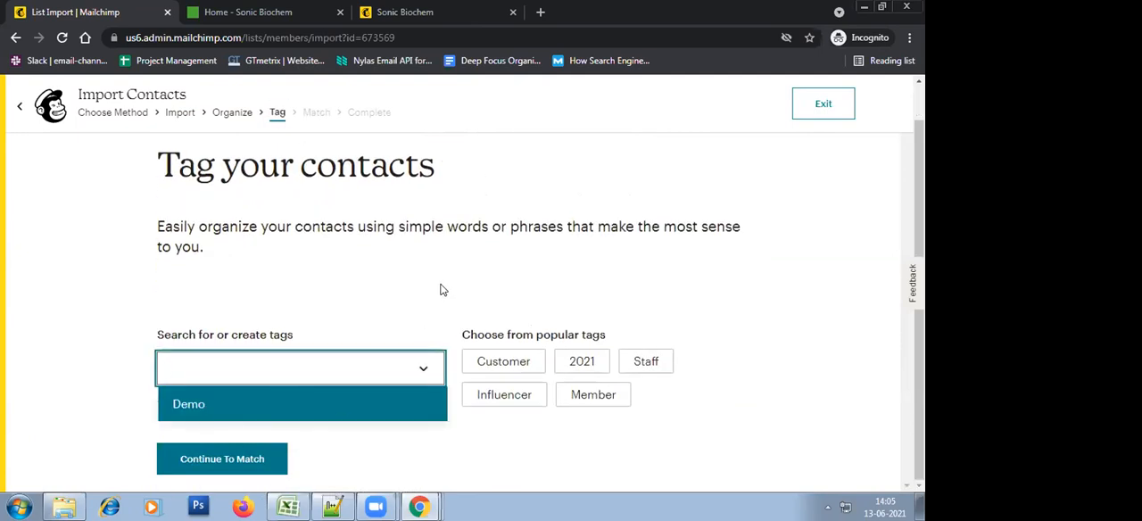
pyautogui.write('Test')
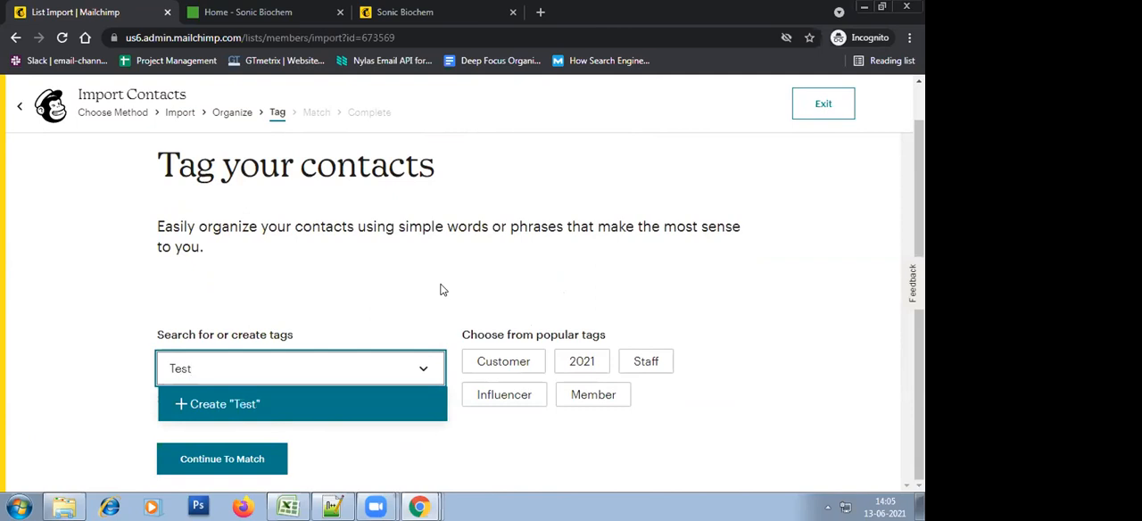
pyautogui.write(' Campaigns')
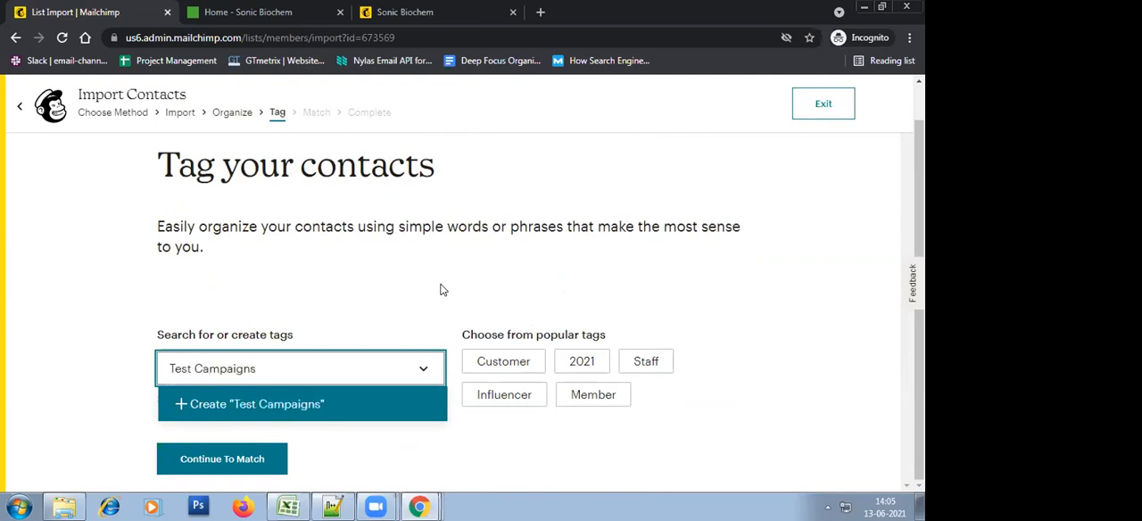
pyautogui.click(323, 403)
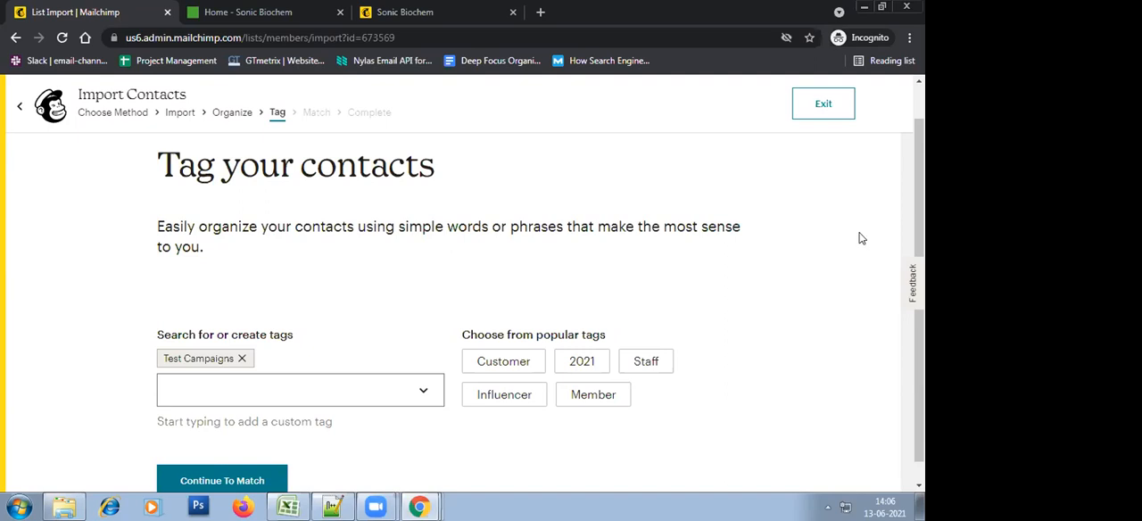
# Switch to Excel and examine the Phone Number and Birthday columns of the export workbook
pyautogui.click(287, 507)
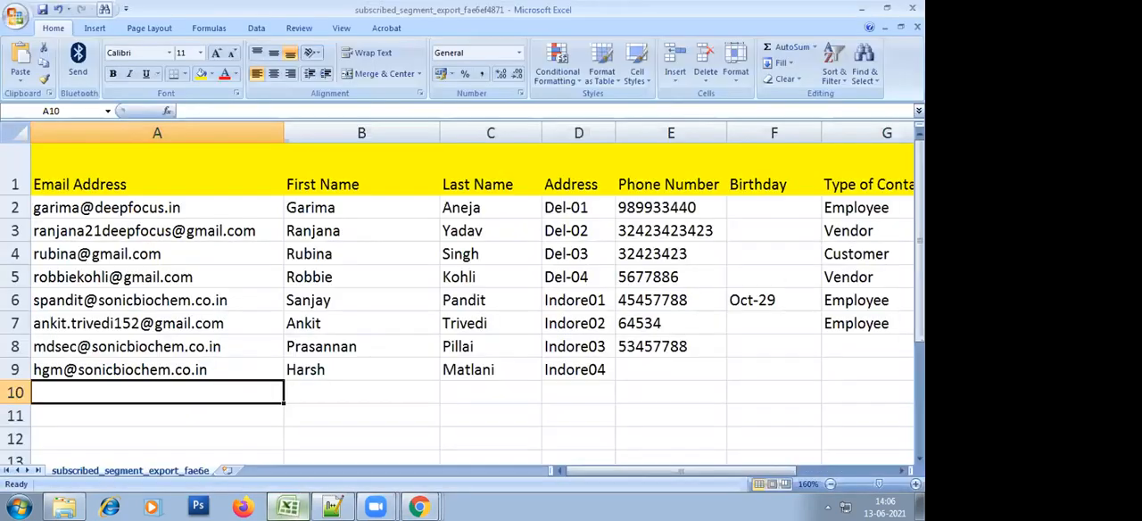
pyautogui.click(660, 272)
pyautogui.click(676, 363)
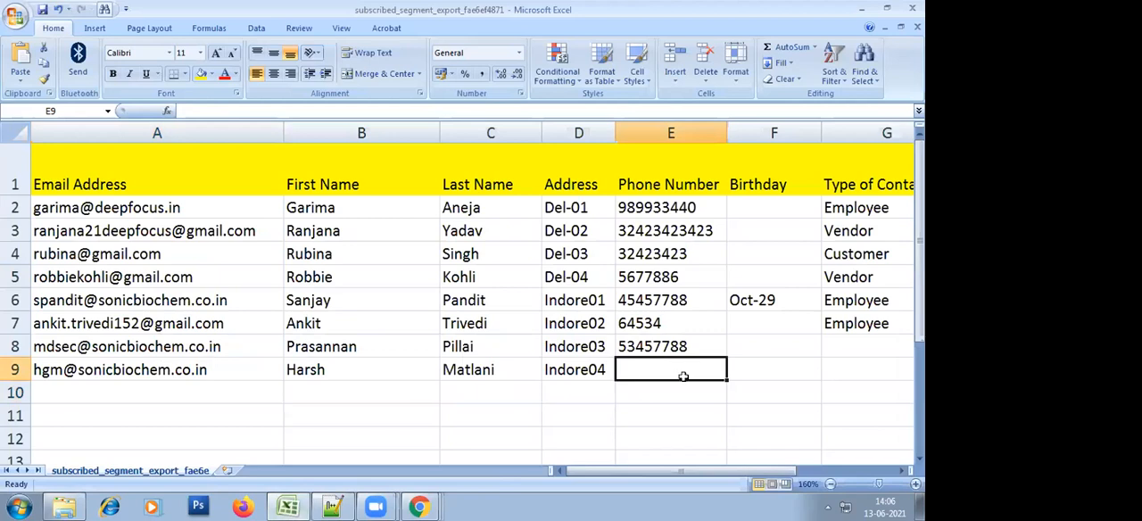
pyautogui.click(670, 177)
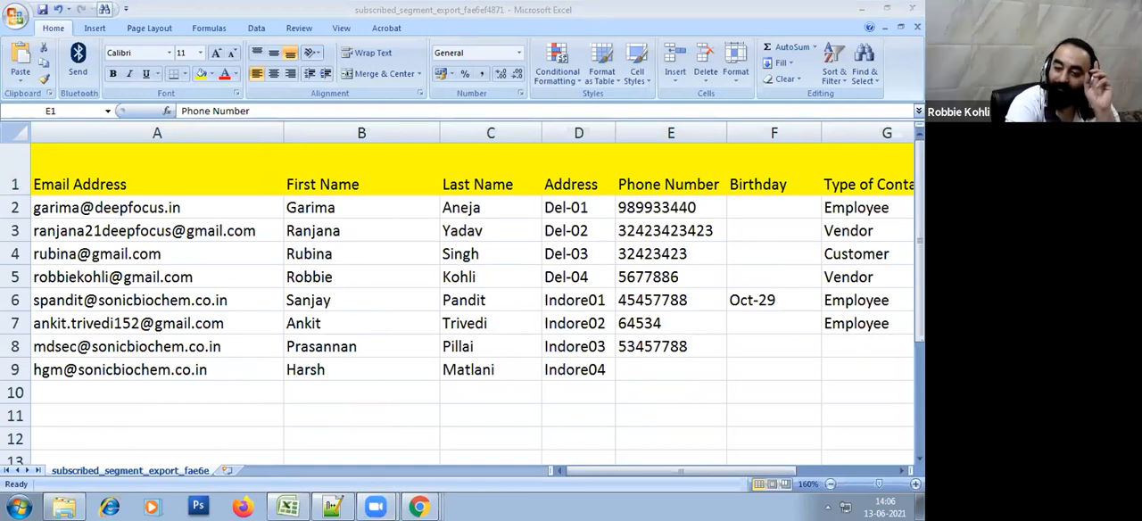
pyautogui.click(759, 183)
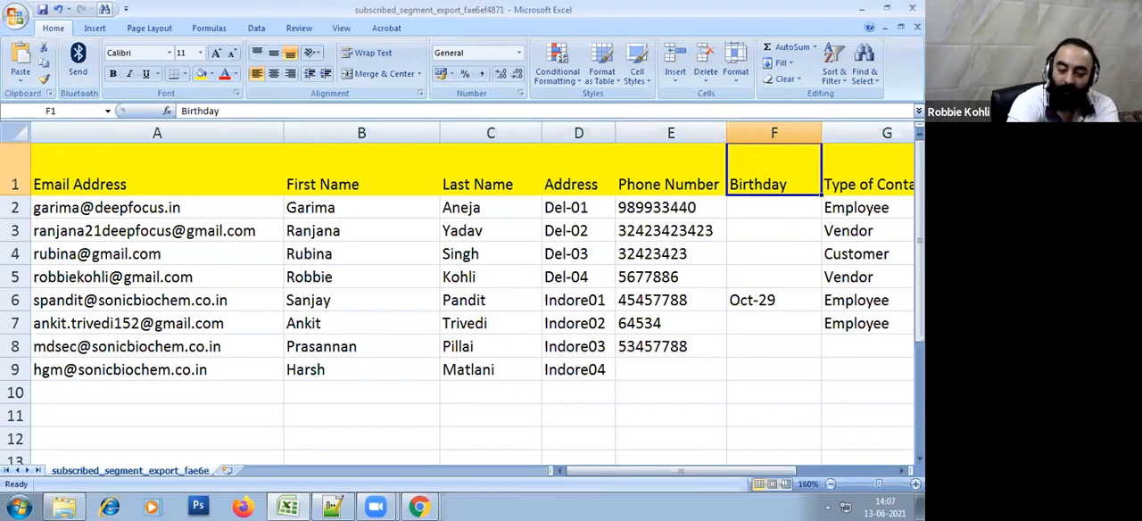
pyautogui.click(806, 387)
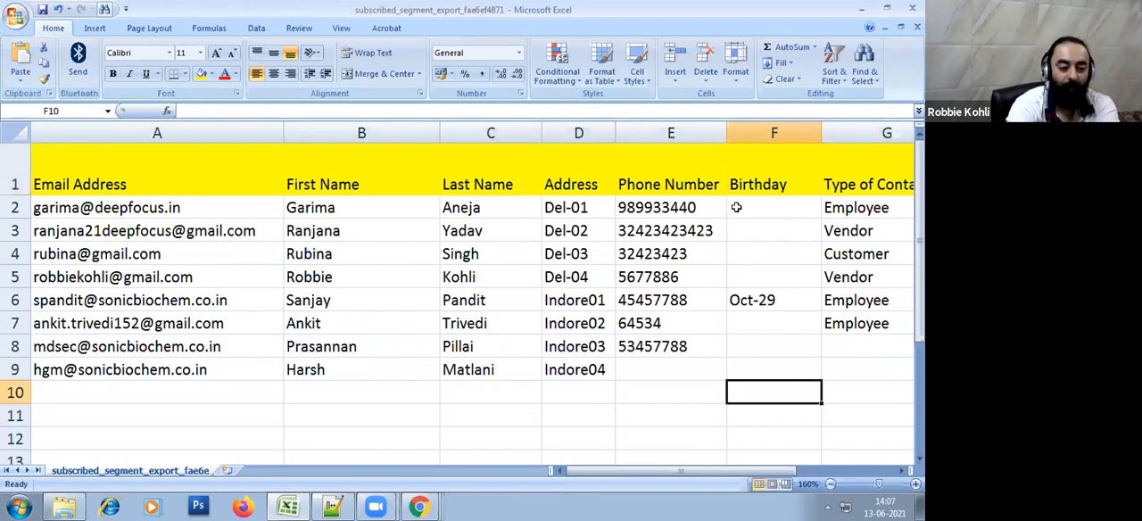
# Rename the Phone Number header in cell E1 as Mobile Number
pyautogui.doubleClick(695, 184)
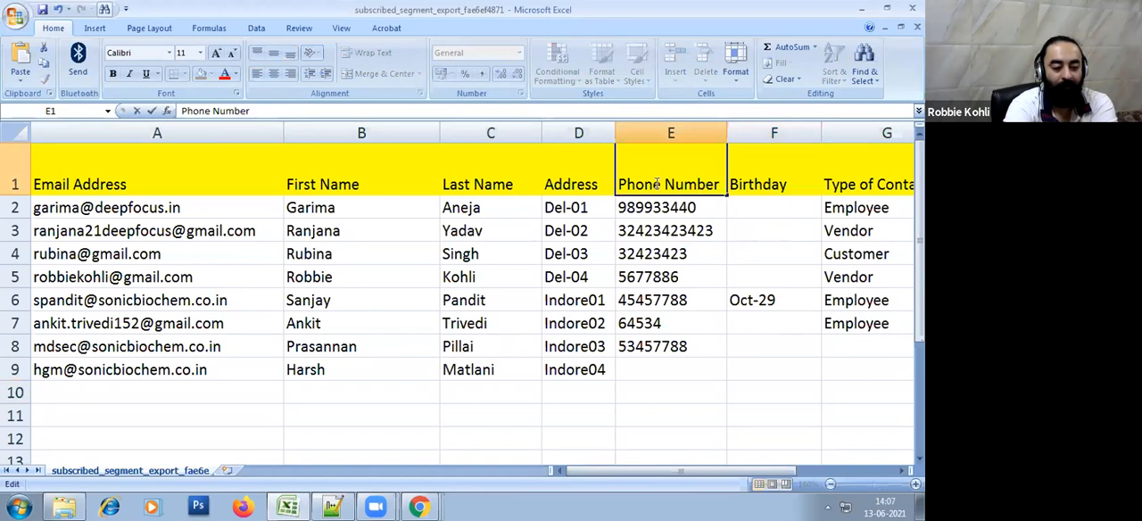
pyautogui.moveTo(660, 185); pyautogui.dragTo(581, 183)
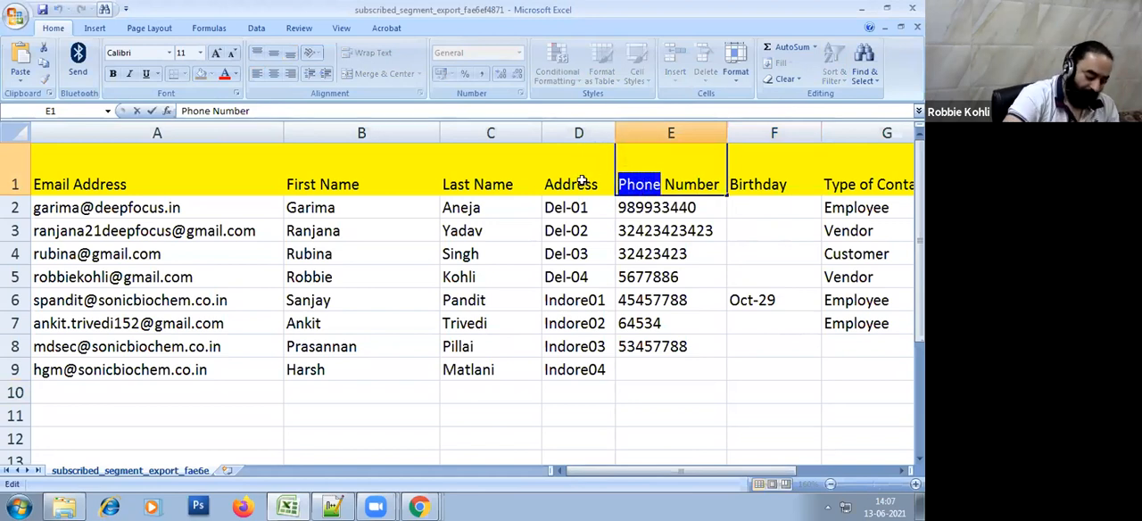
pyautogui.write('Mobile')
pyautogui.press('Return')
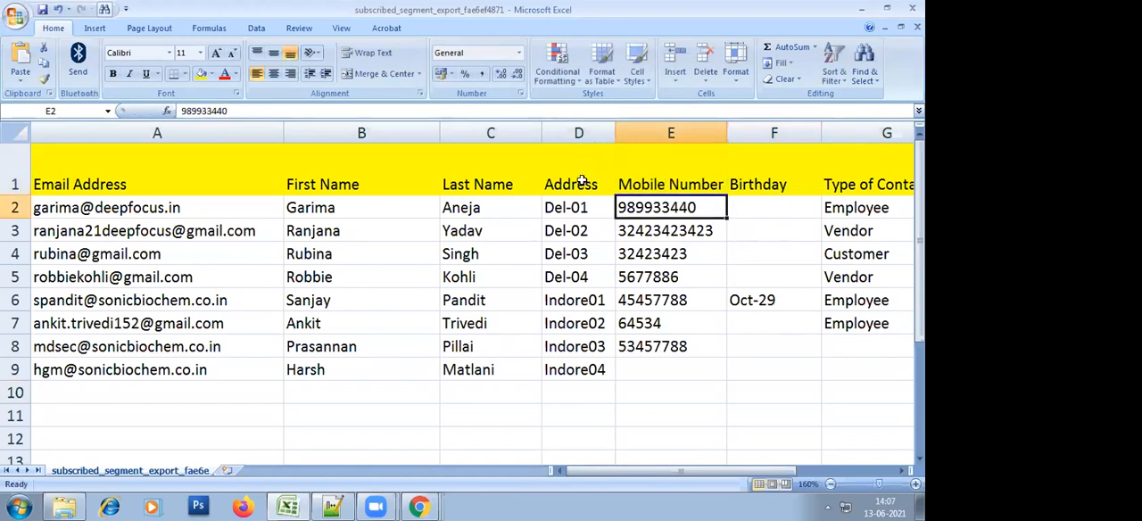
pyautogui.press('Up')
pyautogui.press('Down')
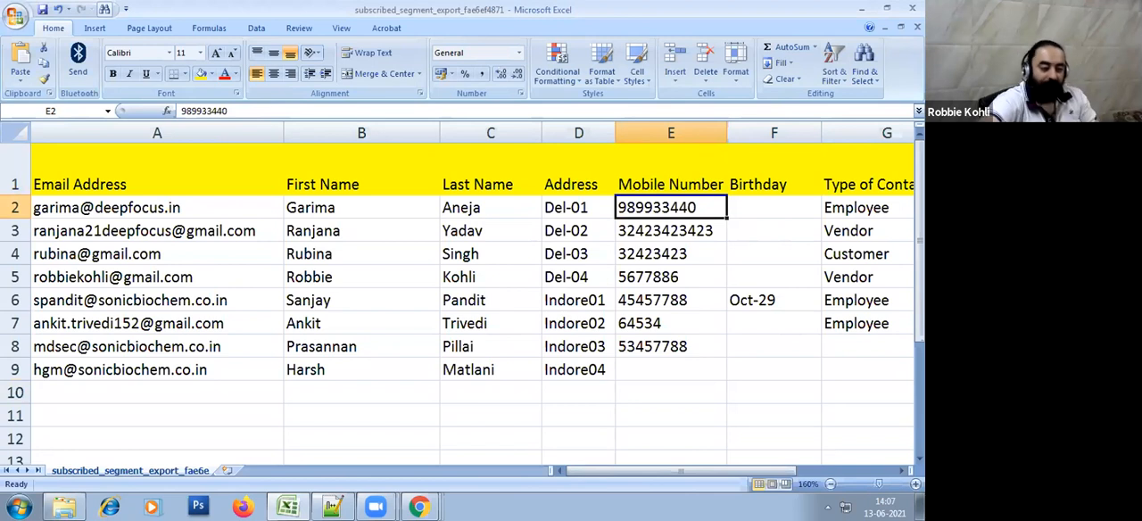
# Save the workbook as a comma-delimited CSV file named mailchimp-import, keeping the CSV format
pyautogui.click(15, 12)
pyautogui.click(50, 147)
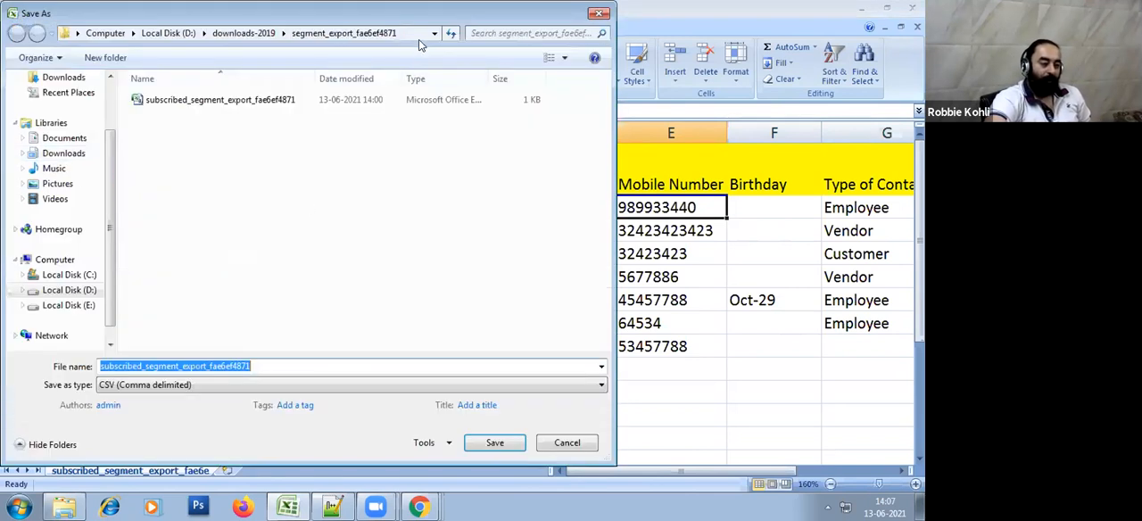
pyautogui.click(415, 33)
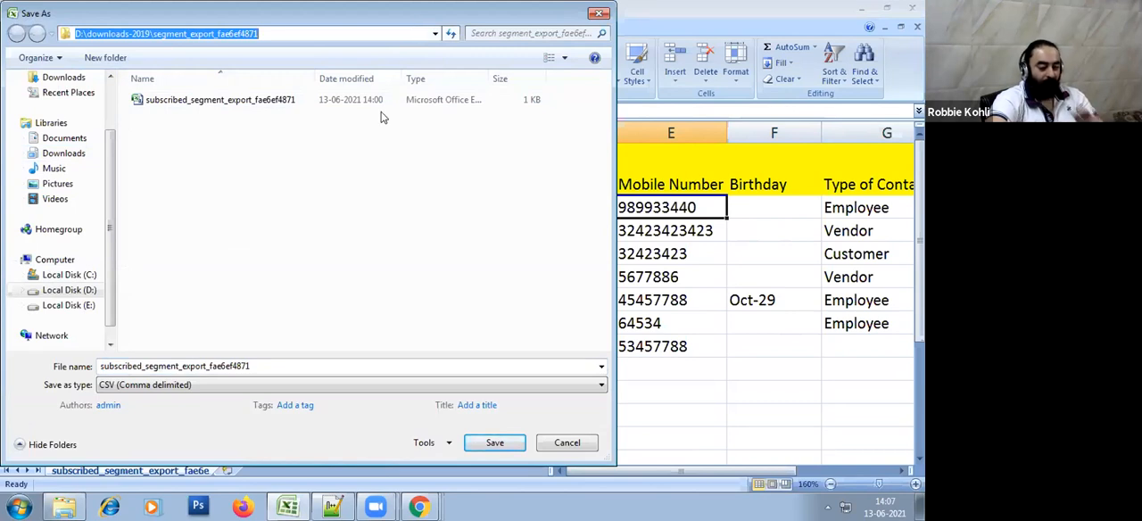
pyautogui.doubleClick(209, 365)
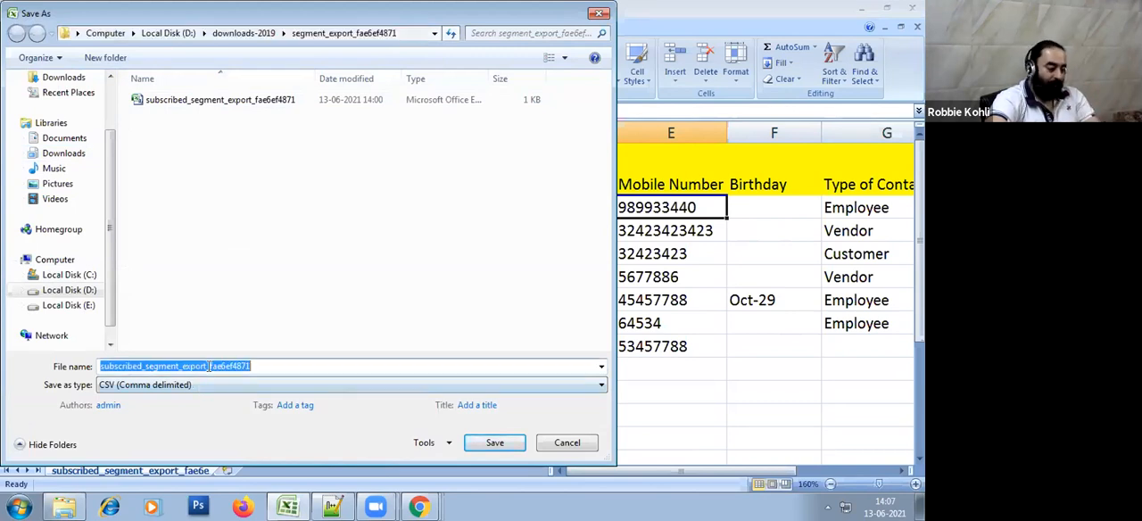
pyautogui.write('mailchim')
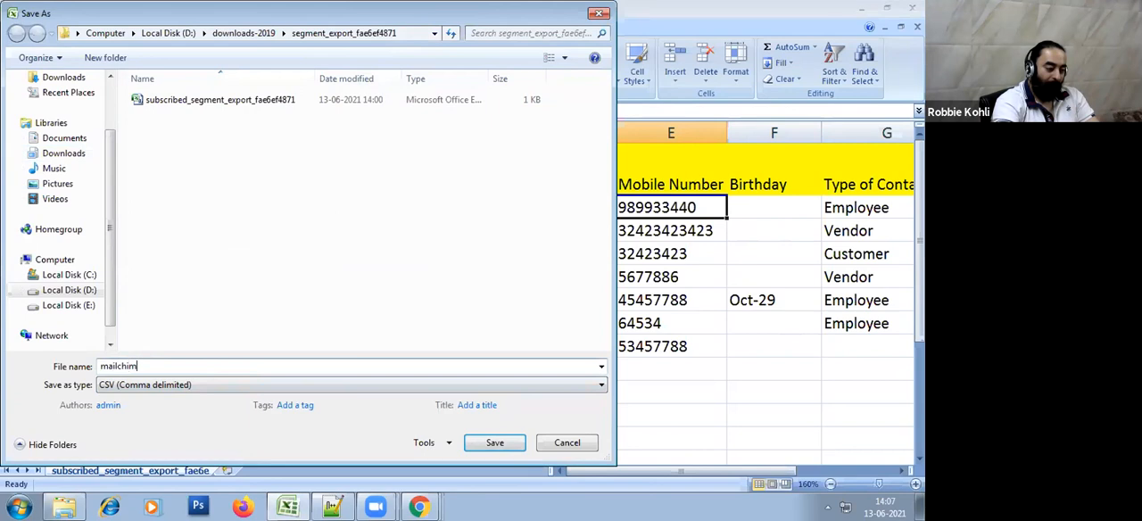
pyautogui.write('p-import')
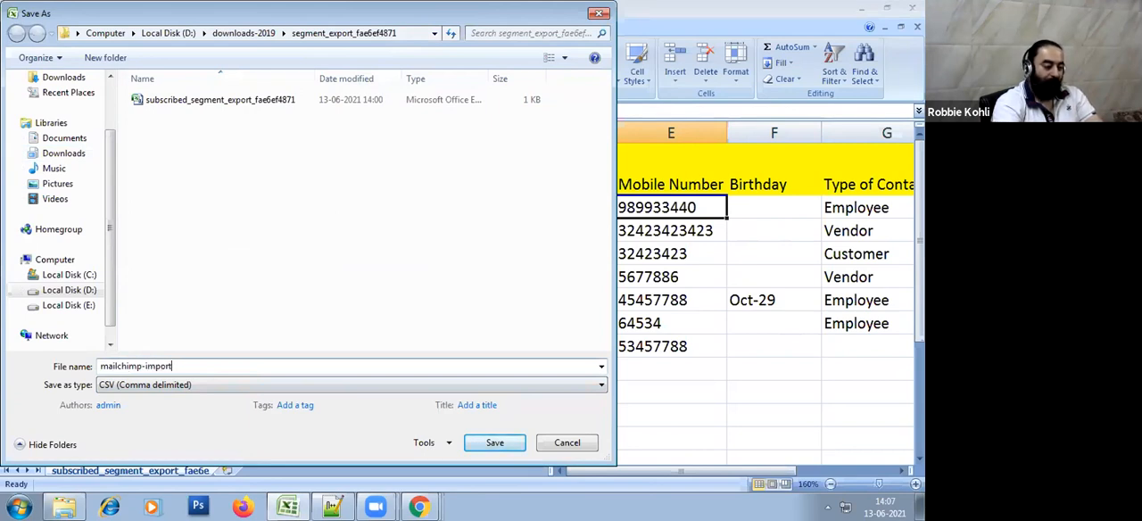
pyautogui.press('Return')
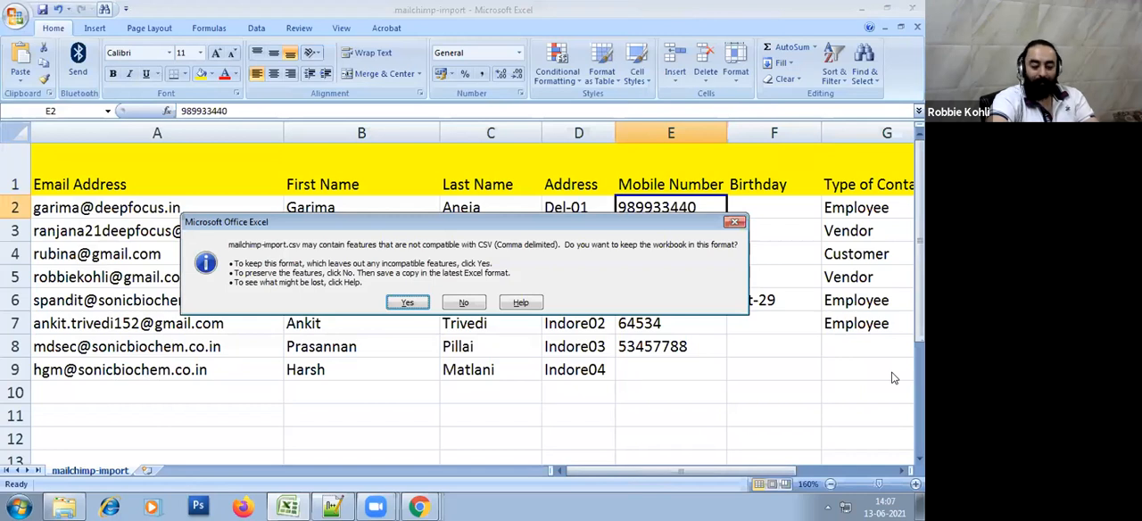
pyautogui.click(407, 303)
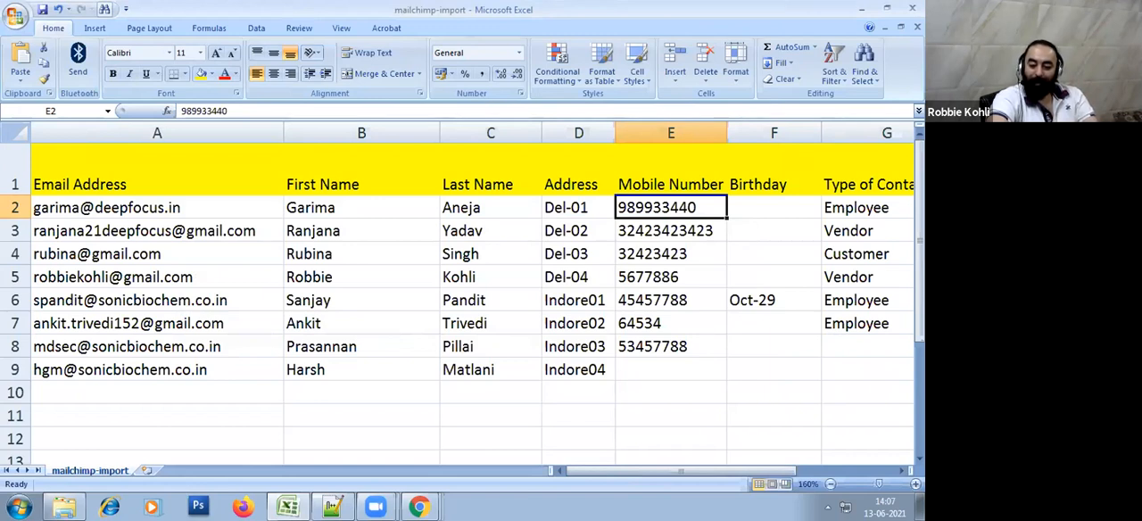
# Switch from Excel to the Chrome window with the Mailchimp List Import page
pyautogui.hotkey('alt', 'Tab')
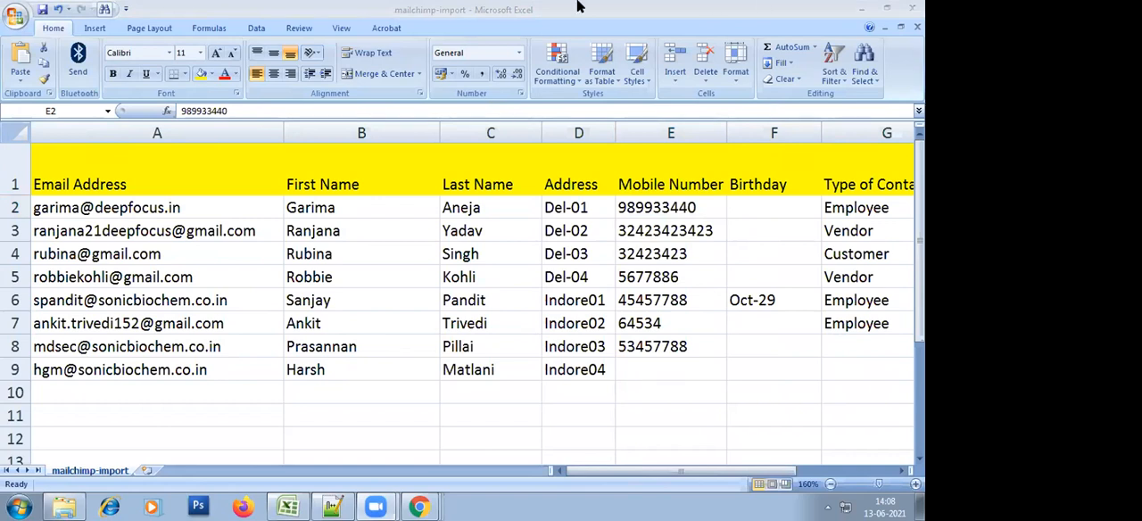
pyautogui.click(464, 232)
pyautogui.click(650, 230)
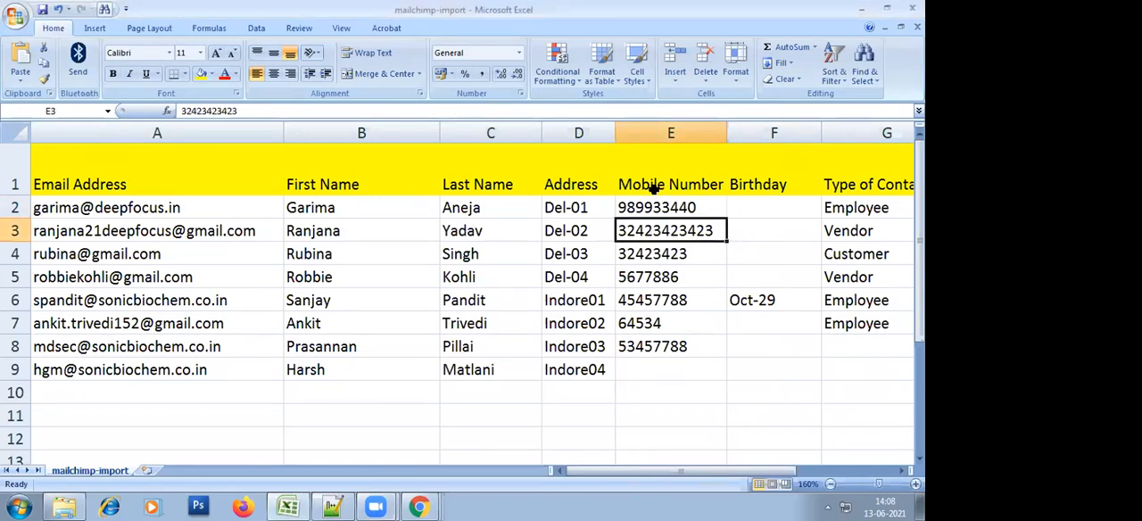
pyautogui.click(654, 187)
pyautogui.click(419, 507)
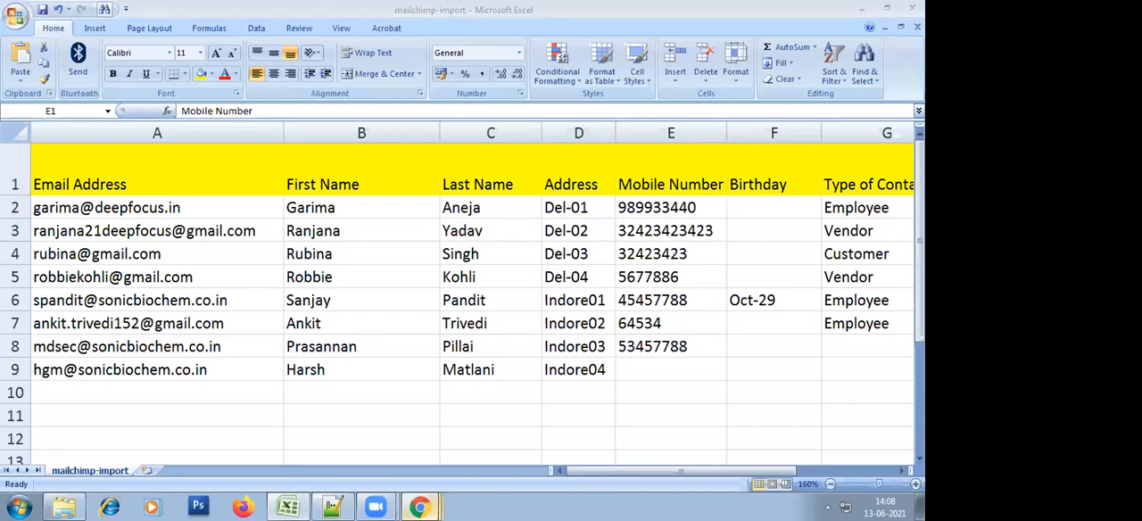
pyautogui.click(331, 484)
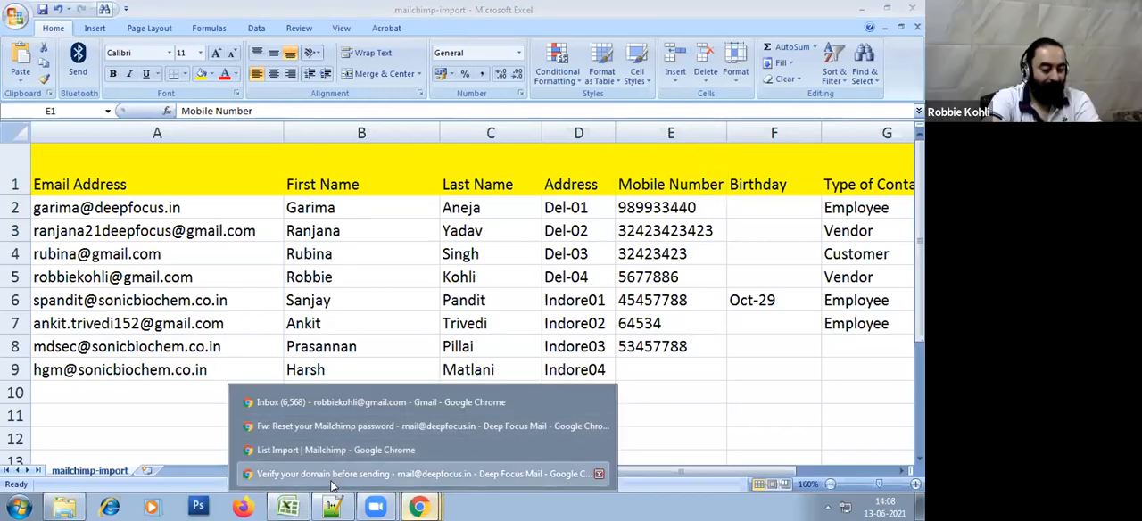
pyautogui.click(418, 505)
pyautogui.click(393, 402)
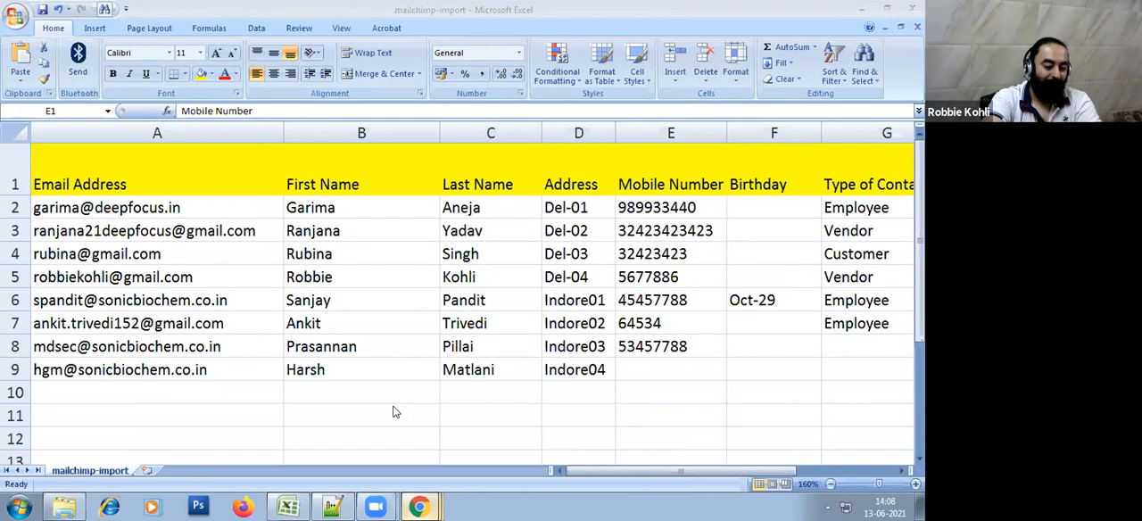
pyautogui.click(419, 506)
pyautogui.click(364, 428)
pyautogui.click(419, 506)
pyautogui.click(397, 450)
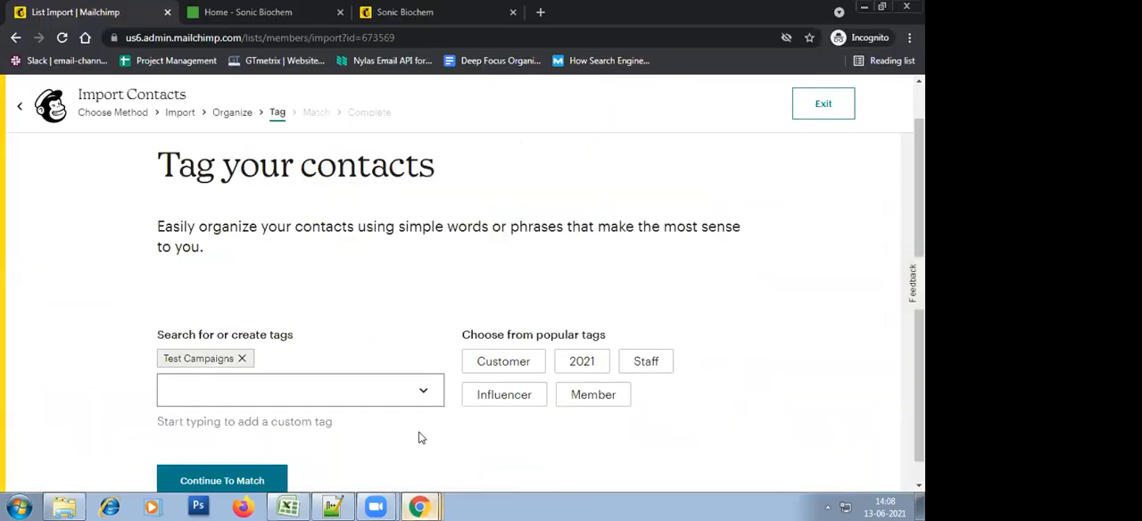
# Continue to the Match stage with the Test Campaigns tag and examine the matched columns through Choose Frequency of Emails
pyautogui.scroll(-1, 438, 281)
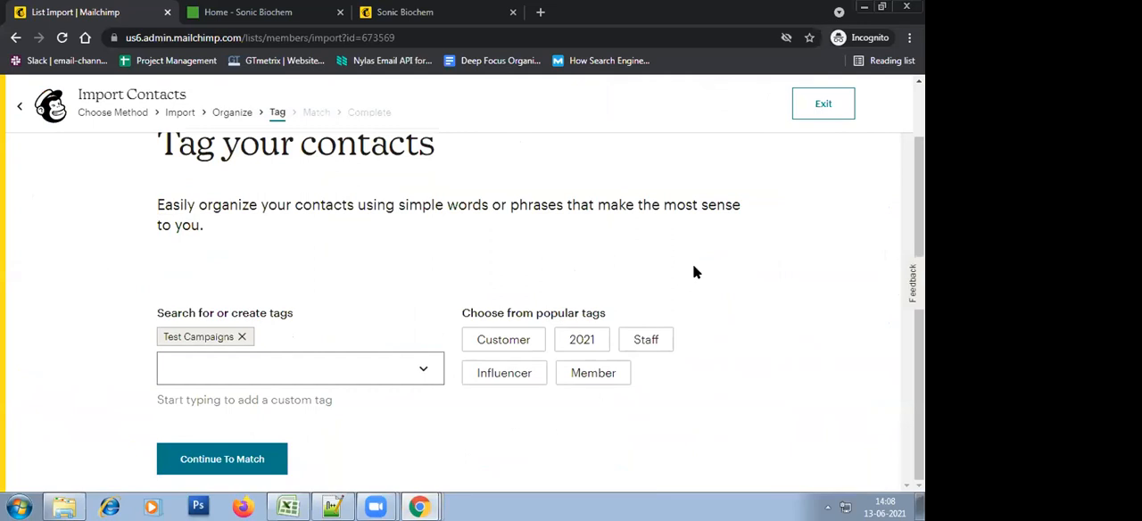
pyautogui.click(234, 462)
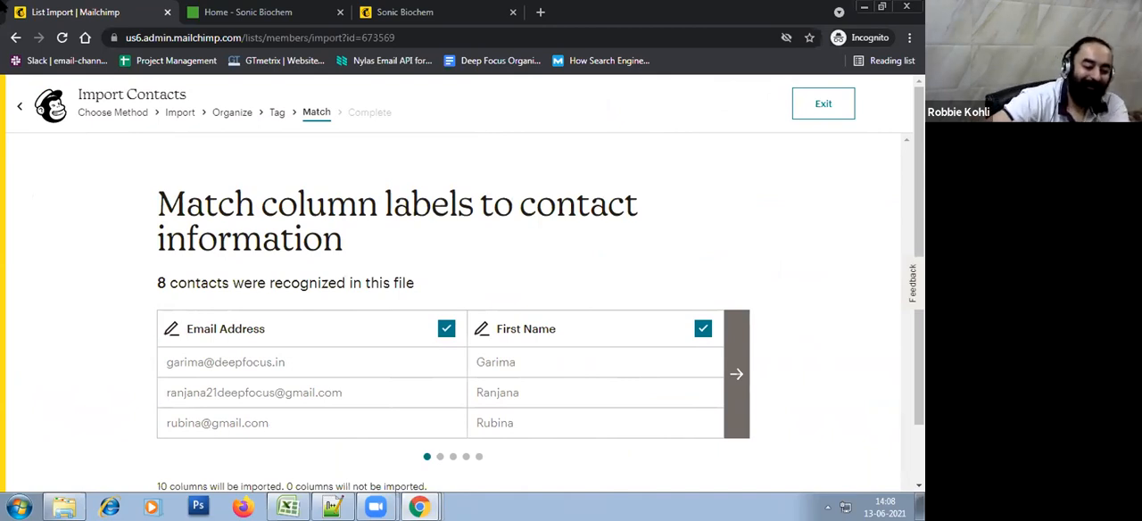
pyautogui.click(737, 375)
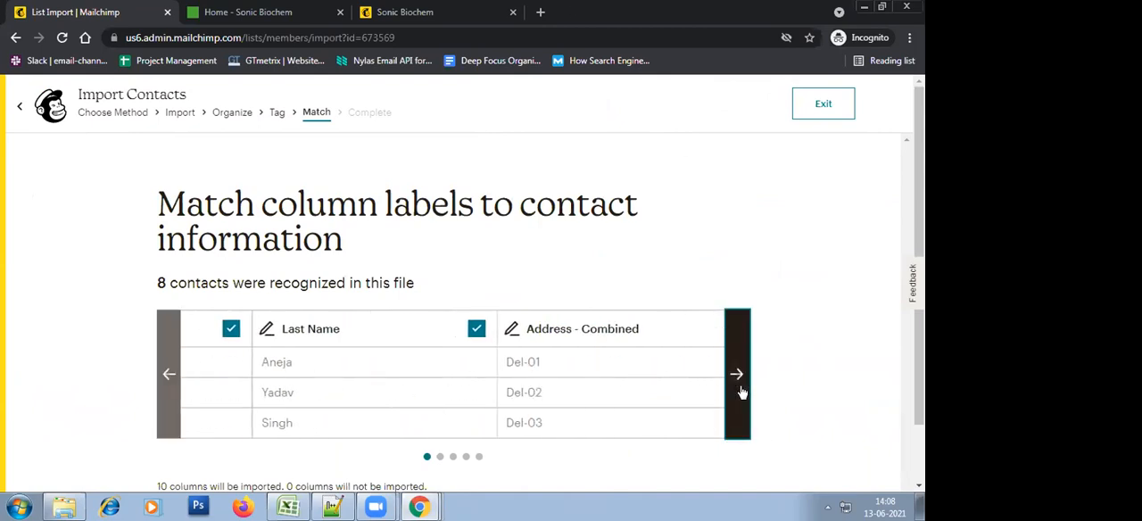
pyautogui.click(737, 375)
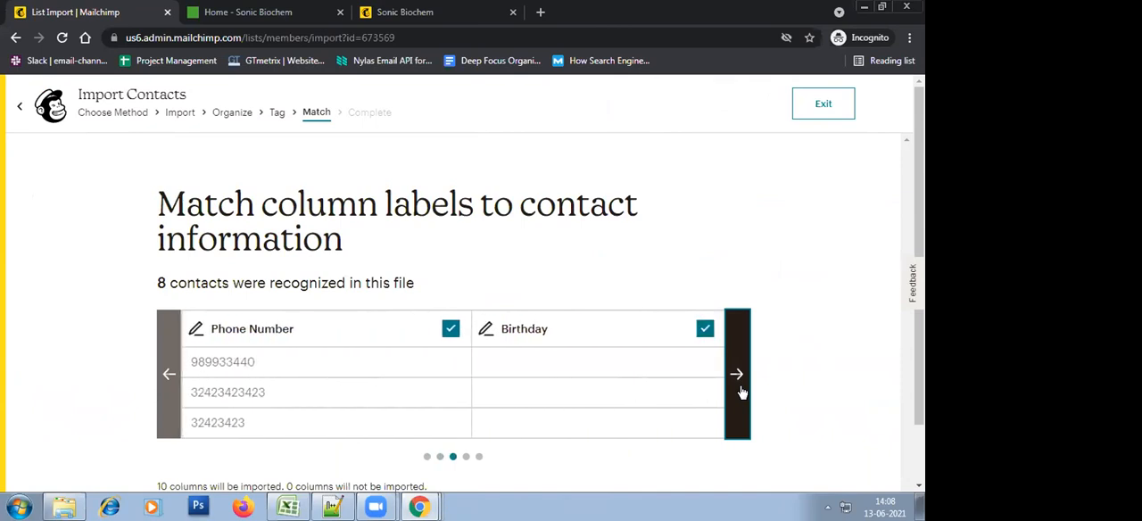
pyautogui.click(739, 383)
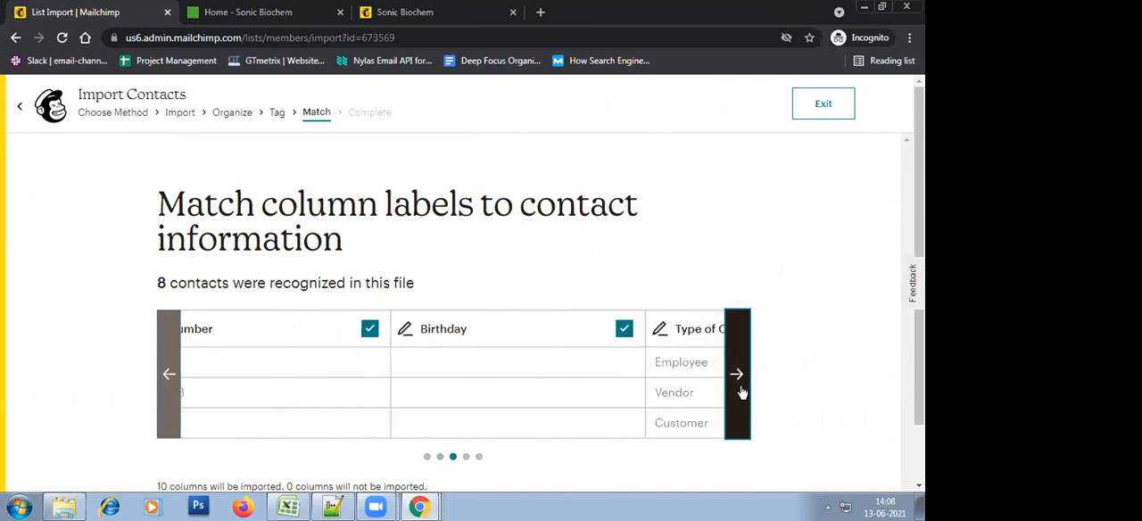
# Exit the current contact import and open the import history of the Sonic Biochem audience
pyautogui.click(828, 108)
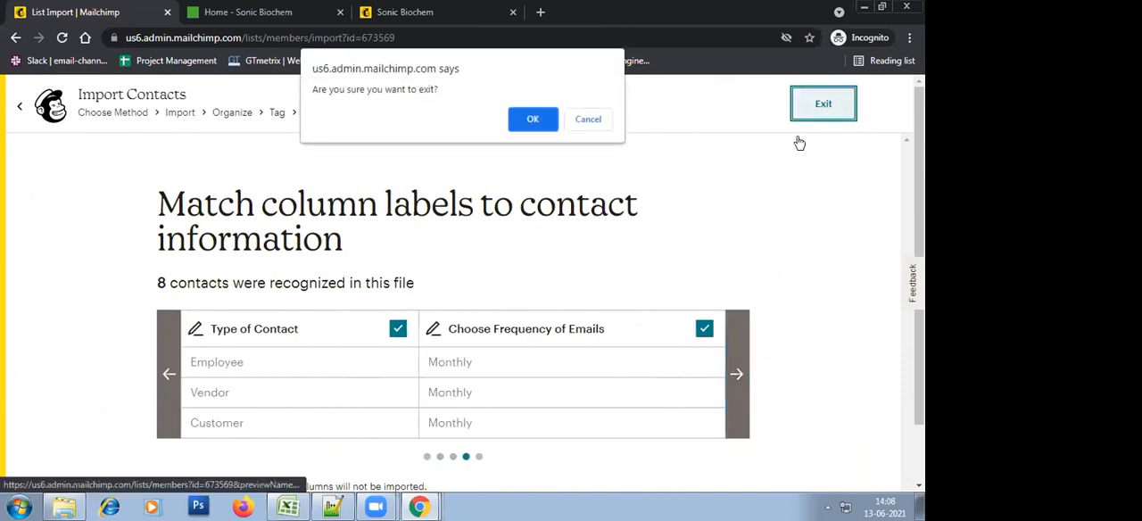
pyautogui.click(535, 120)
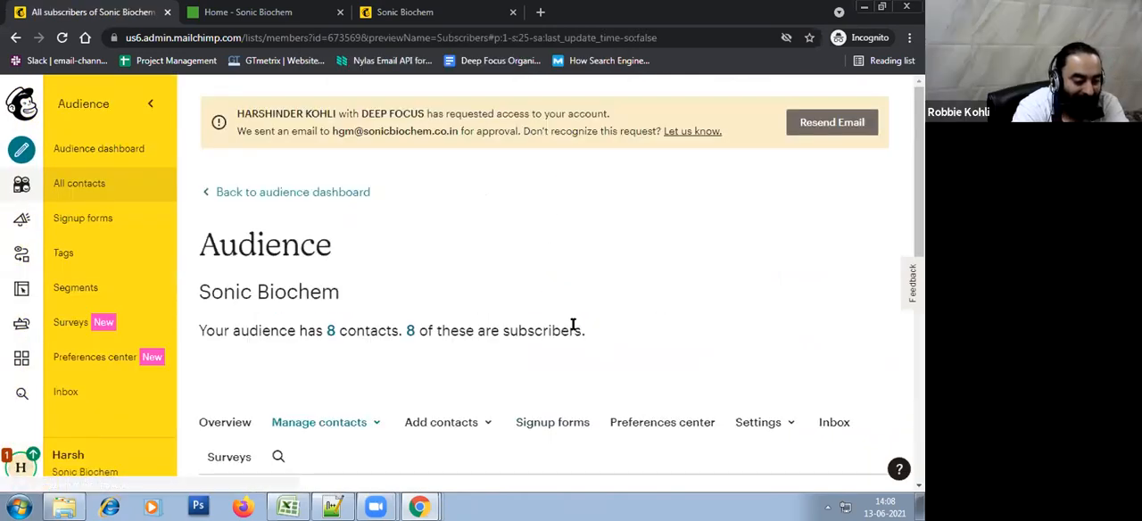
pyautogui.scroll(-3, 374, 230)
pyautogui.click(362, 212)
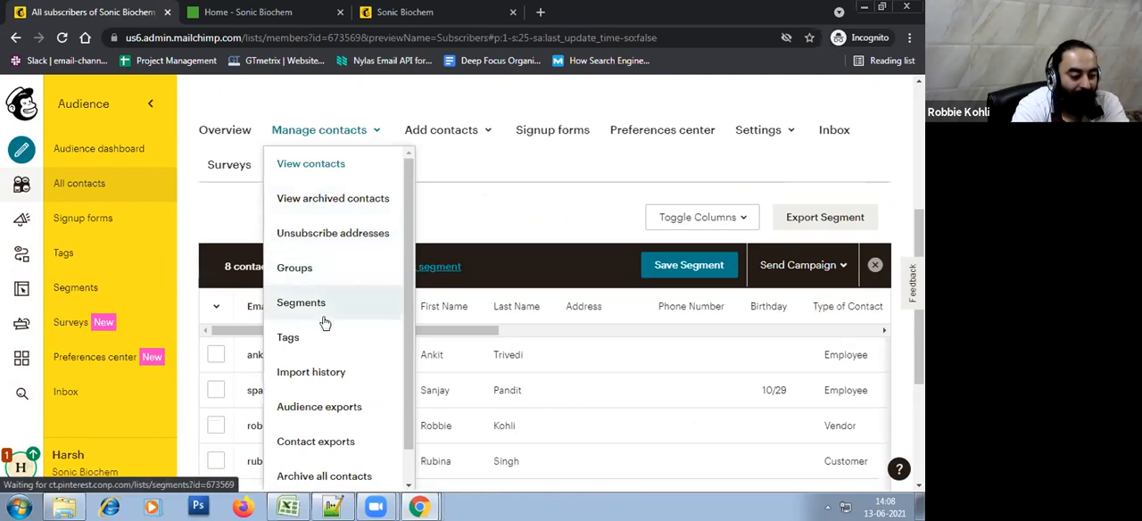
pyautogui.click(324, 375)
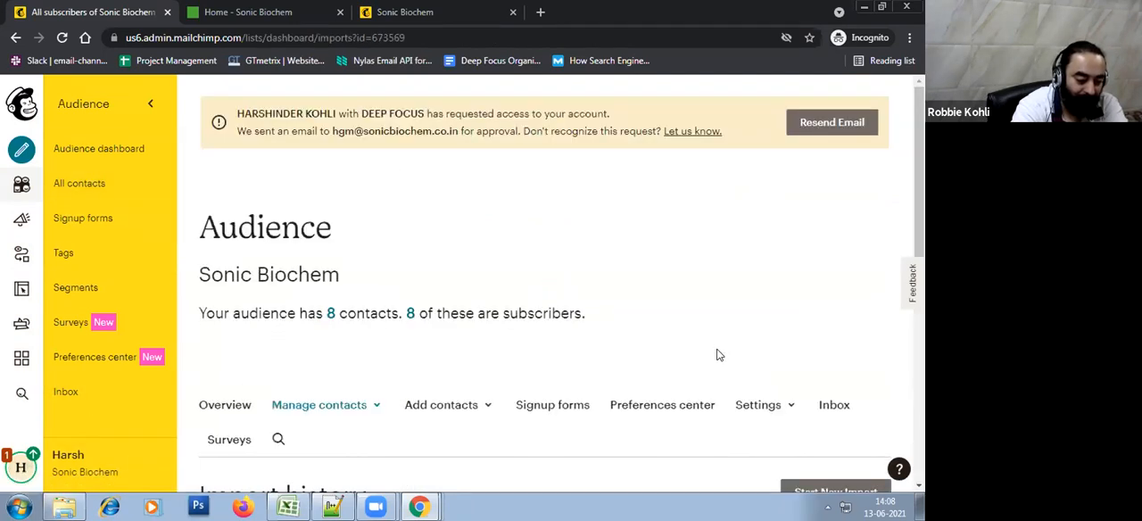
pyautogui.scroll(-3, 719, 354)
pyautogui.scroll(-1, 394, 212)
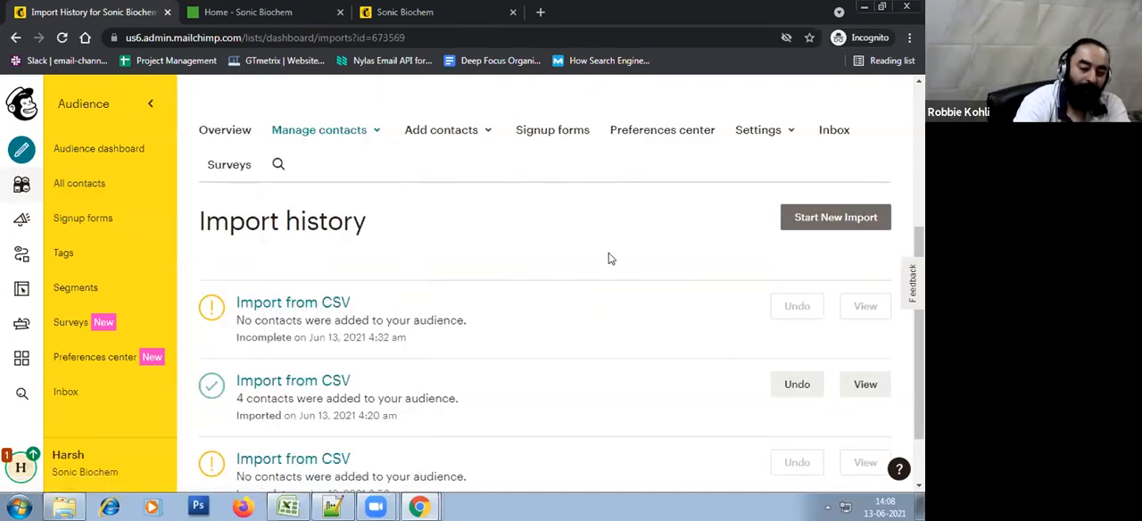
# Switch to Excel and save the workbook again as the CSV file mailchimp-import
pyautogui.click(288, 507)
pyautogui.click(747, 167)
pyautogui.click(758, 283)
pyautogui.click(14, 14)
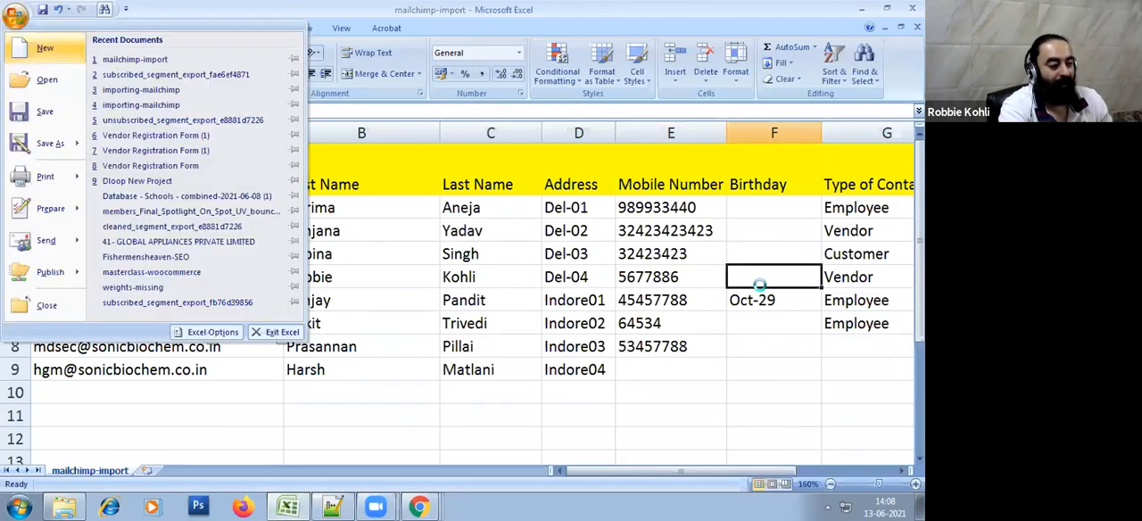
pyautogui.click(51, 140)
pyautogui.click(415, 301)
pyautogui.click(14, 15)
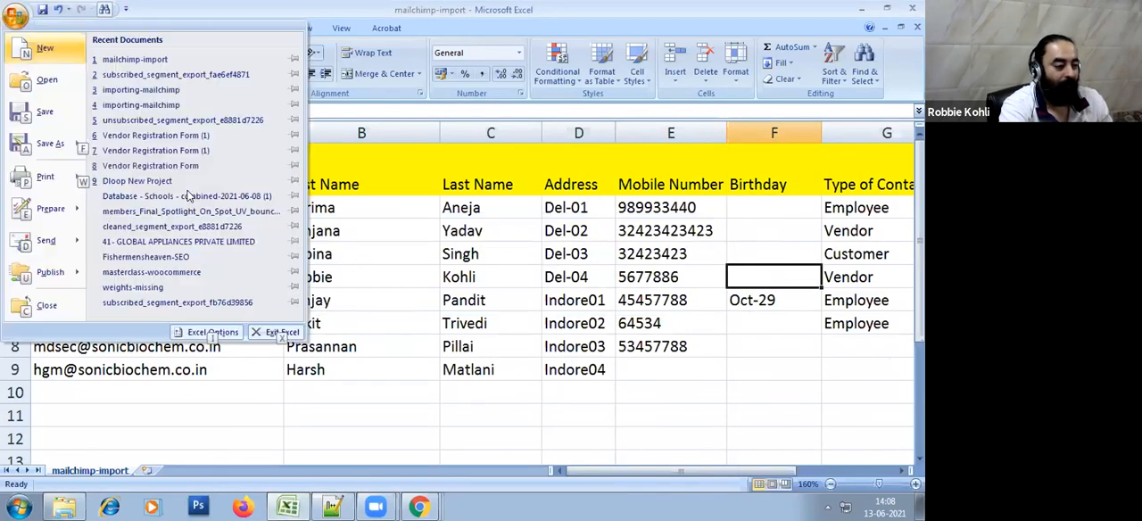
pyautogui.click(41, 145)
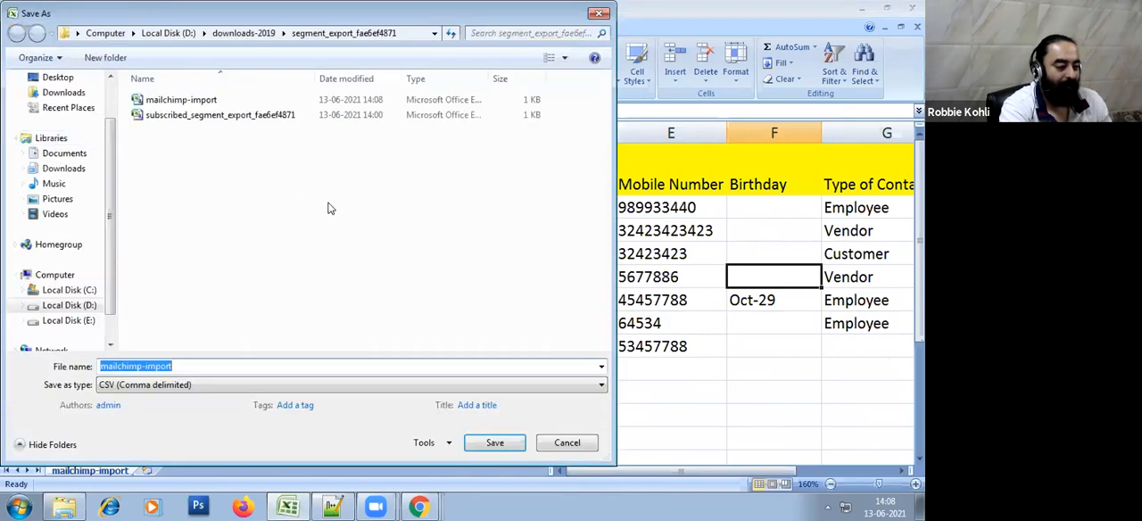
pyautogui.press('Return')
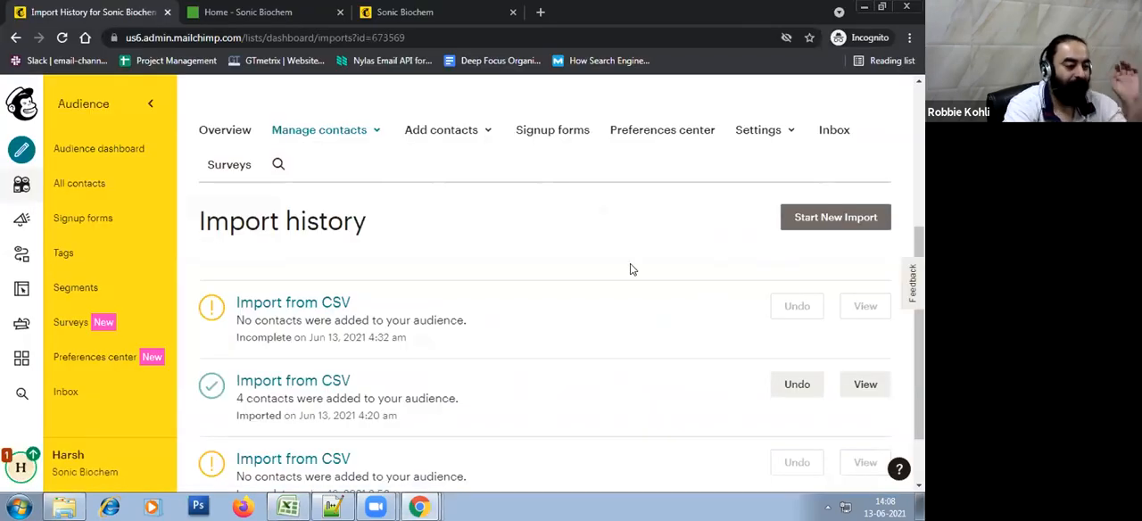
# Start a new file-based contact import in Mailchimp, upload mailchimp-import.csv and continue to the Organize stage
pyautogui.scroll(3, 630, 269)
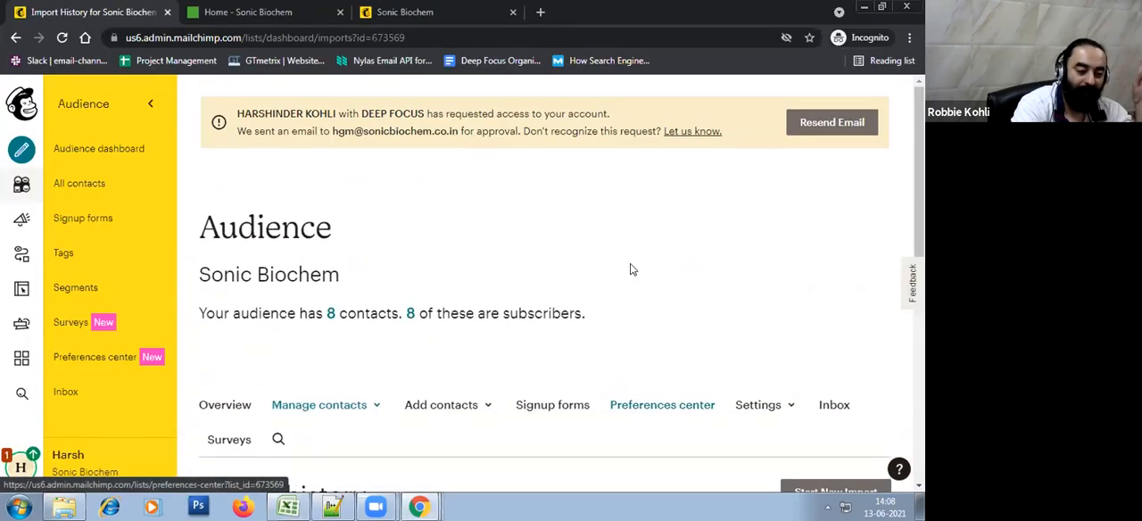
pyautogui.scroll(-2, 630, 270)
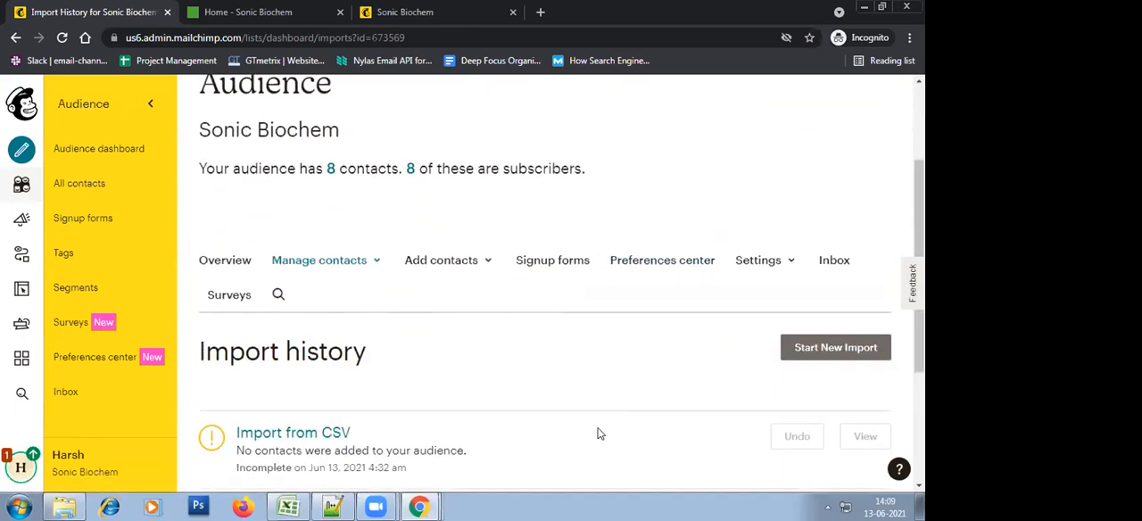
pyautogui.click(468, 276)
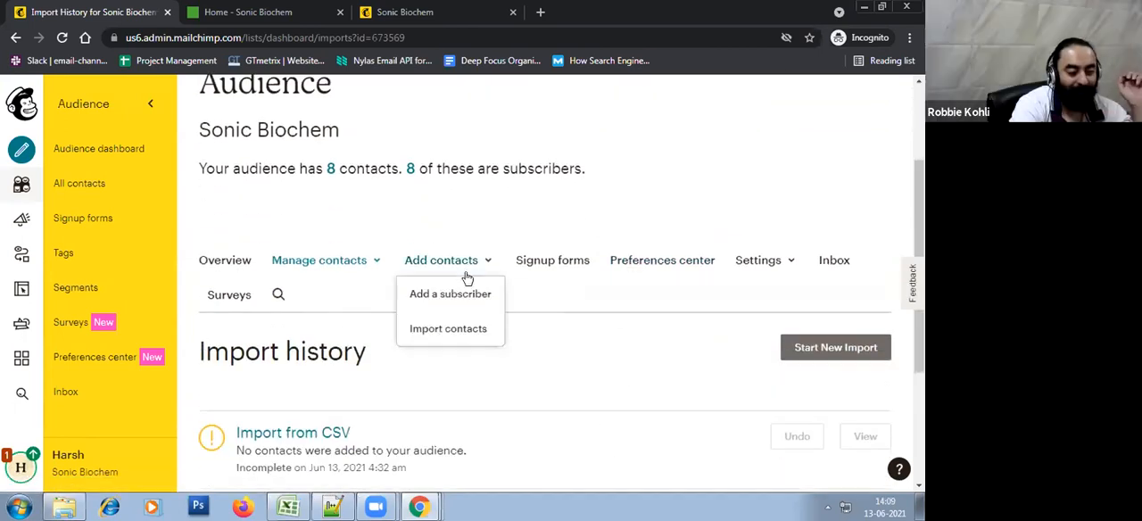
pyautogui.click(464, 336)
pyautogui.scroll(-1, 639, 369)
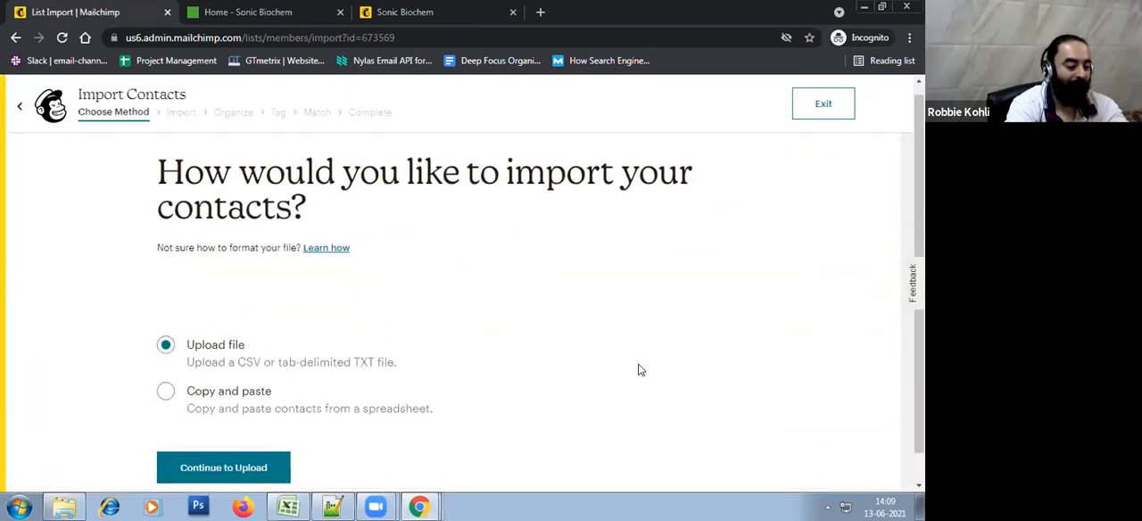
pyautogui.click(225, 475)
pyautogui.click(436, 351)
pyautogui.doubleClick(215, 100)
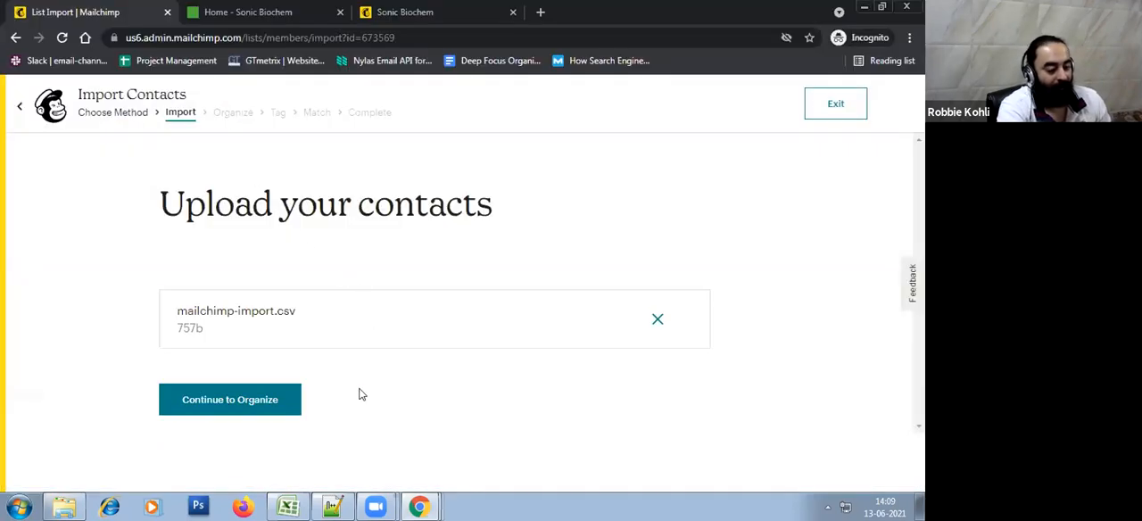
pyautogui.click(274, 413)
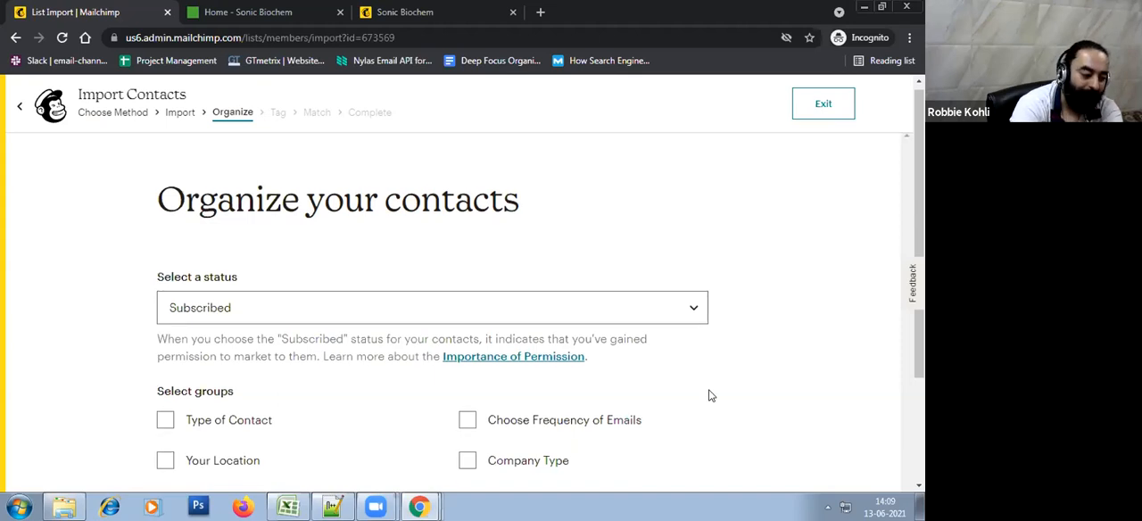
# Select the Type of Contact, Choose Frequency of Emails, Your Location and Company Type groups, enable updating existing contacts, and continue to Tag
pyautogui.scroll(-2, 710, 394)
pyautogui.click(164, 273)
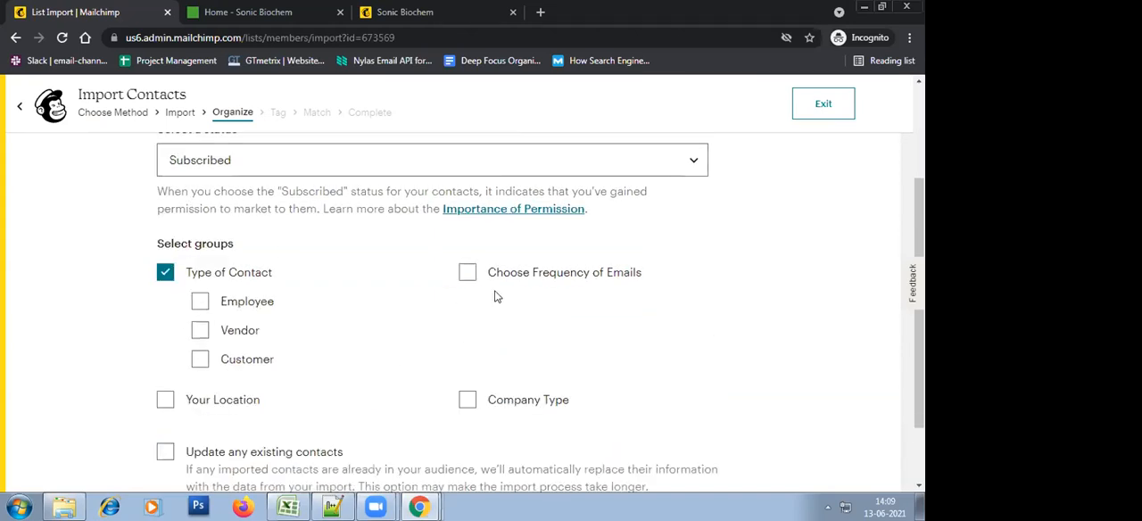
pyautogui.click(467, 273)
pyautogui.click(165, 403)
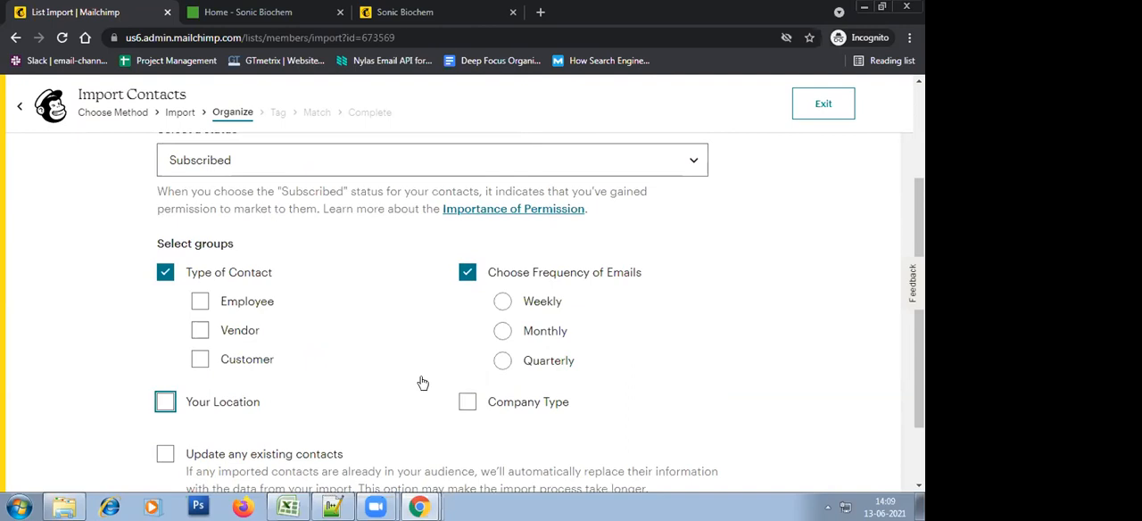
pyautogui.click(466, 401)
pyautogui.scroll(-2, 662, 370)
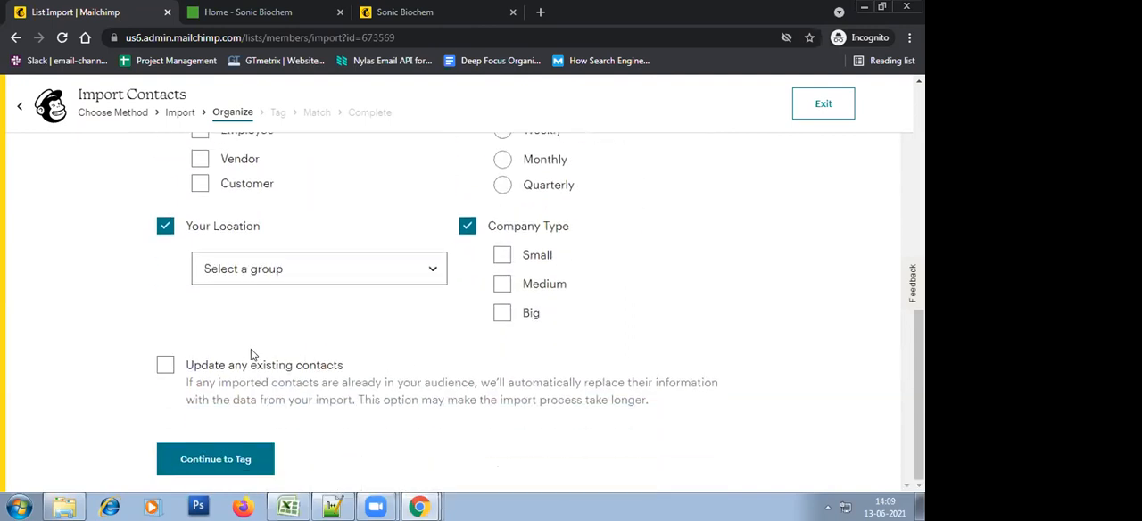
pyautogui.click(164, 365)
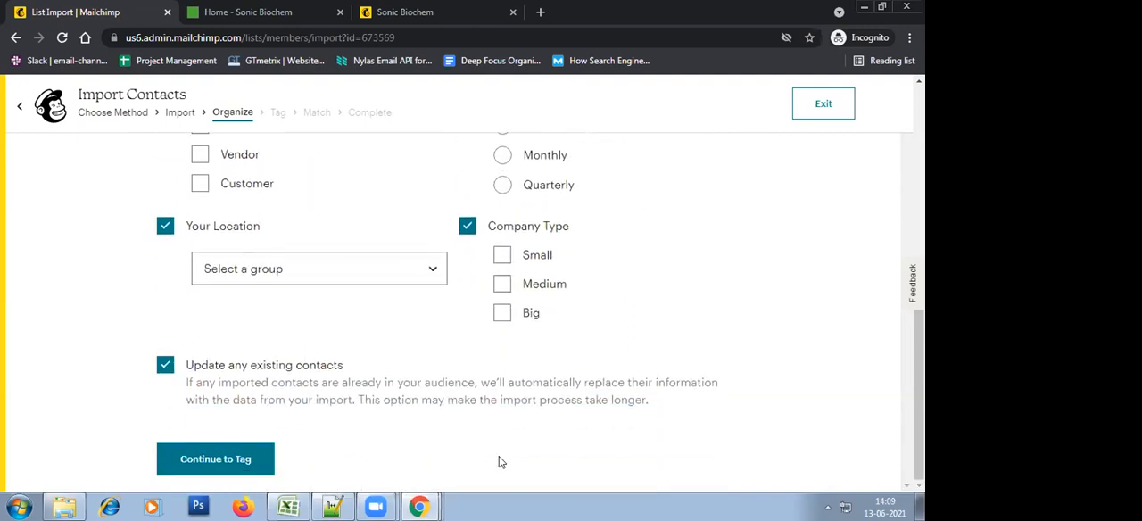
pyautogui.click(251, 464)
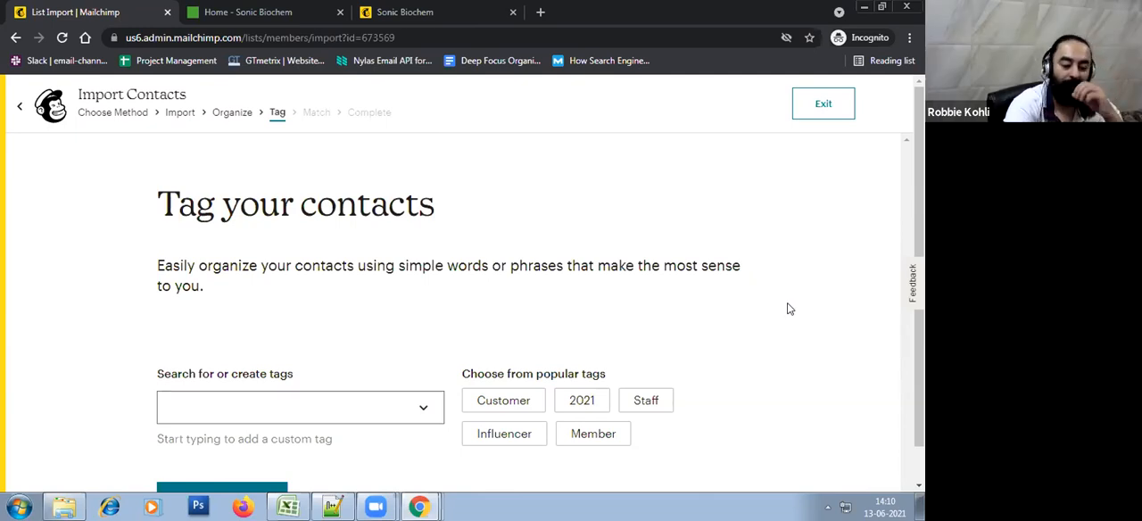
# Tag the imported contacts with Test Campaigns and continue to the Match stage
pyautogui.scroll(-1, 500, 348)
pyautogui.click(420, 363)
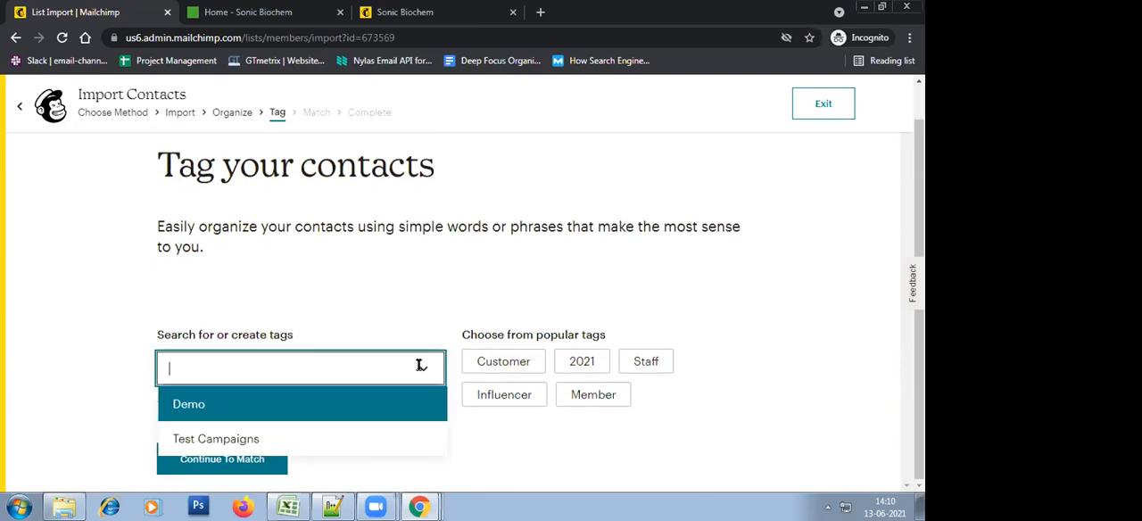
pyautogui.click(297, 439)
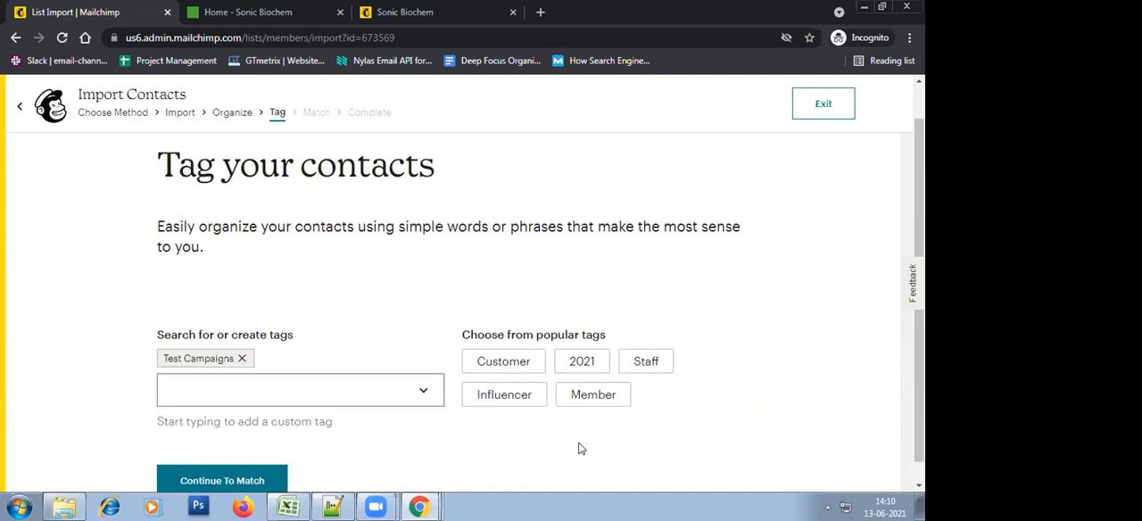
pyautogui.click(207, 480)
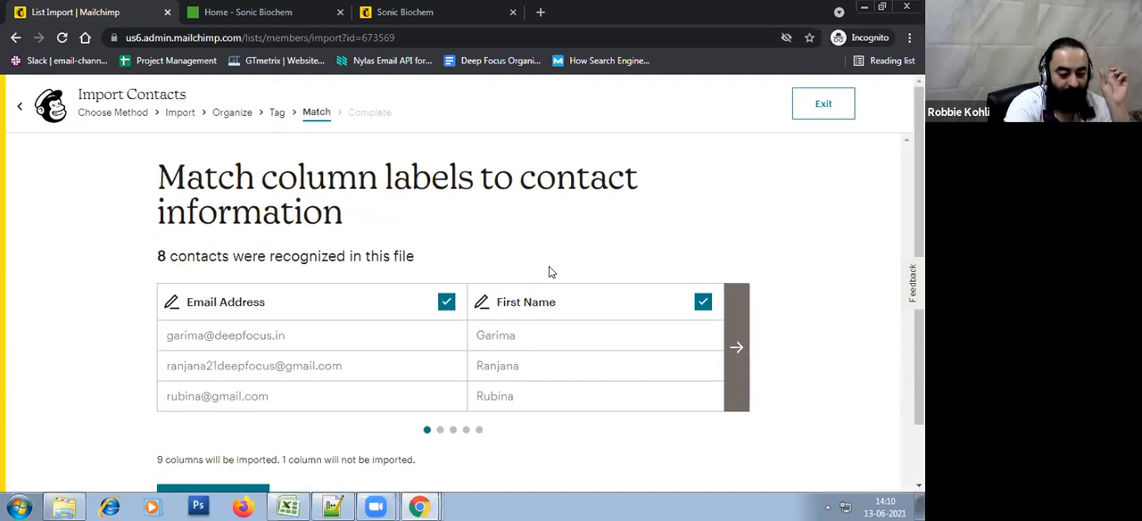
# Review all matched import columns from Email Address onward, ending on the Mobile Number and Birthday columns
pyautogui.scroll(-2, 548, 272)
pyautogui.click(730, 310)
pyautogui.click(736, 306)
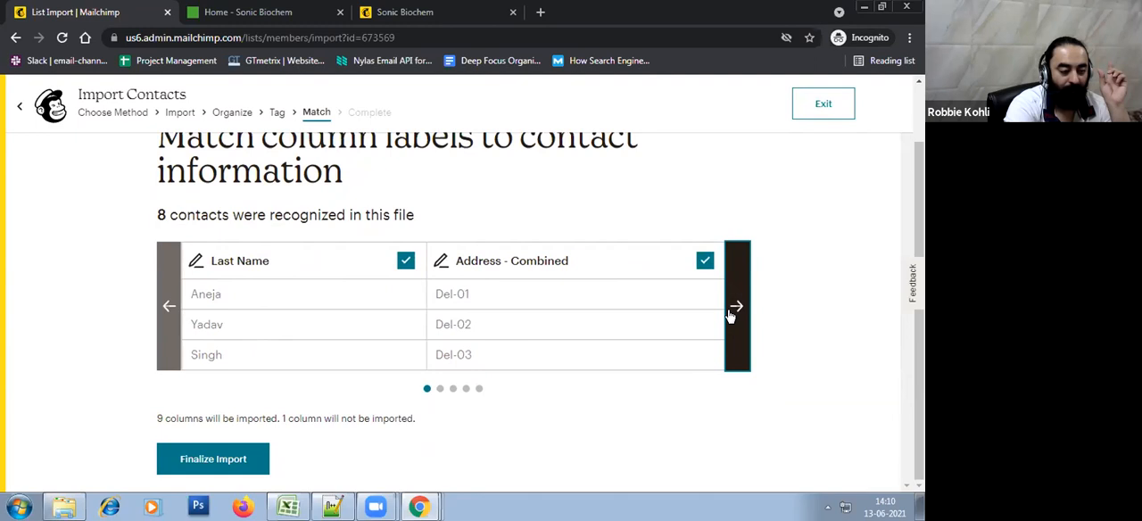
pyautogui.click(736, 306)
pyautogui.click(736, 306)
pyautogui.click(733, 308)
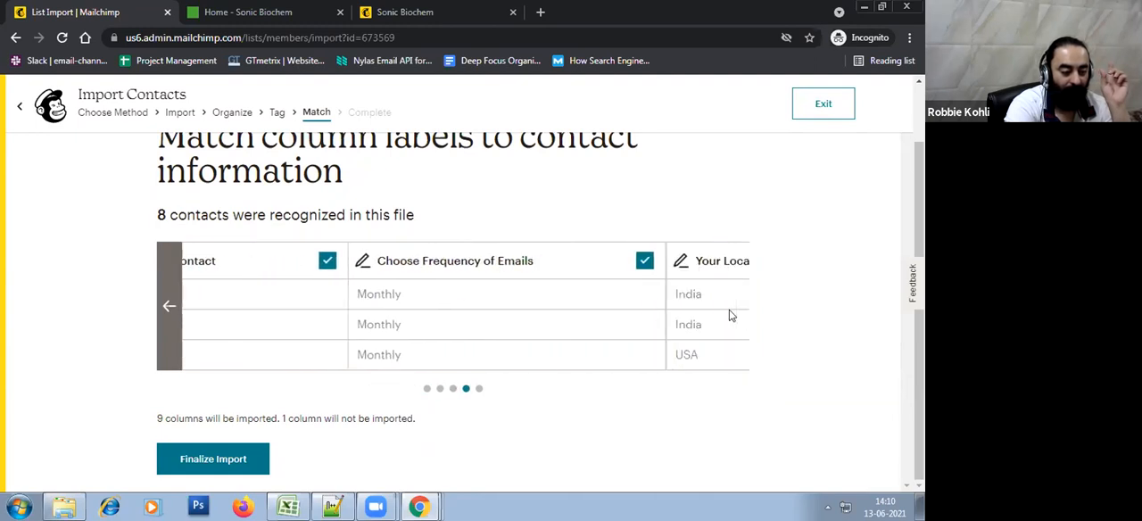
pyautogui.click(166, 319)
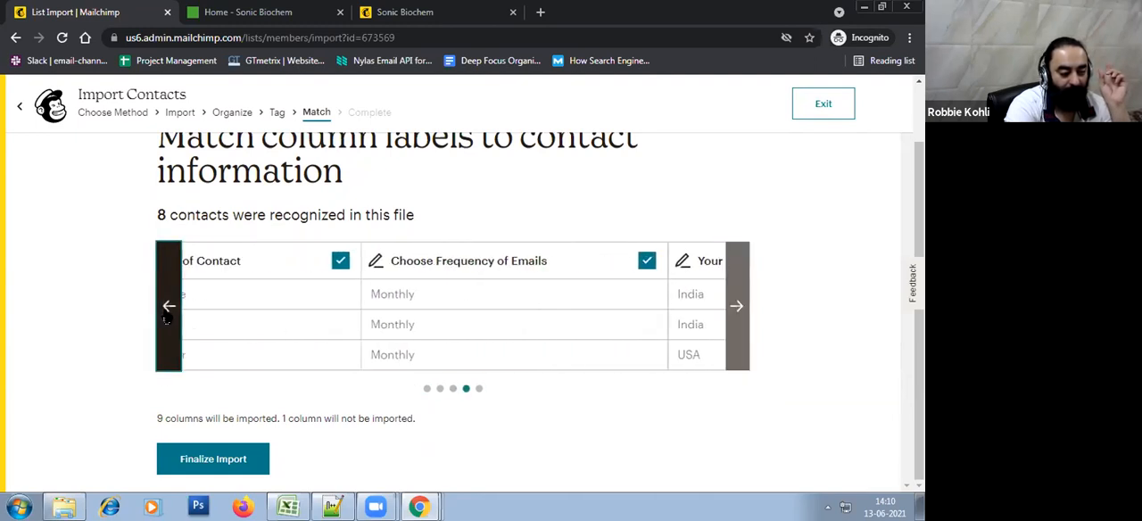
pyautogui.click(166, 318)
pyautogui.click(166, 319)
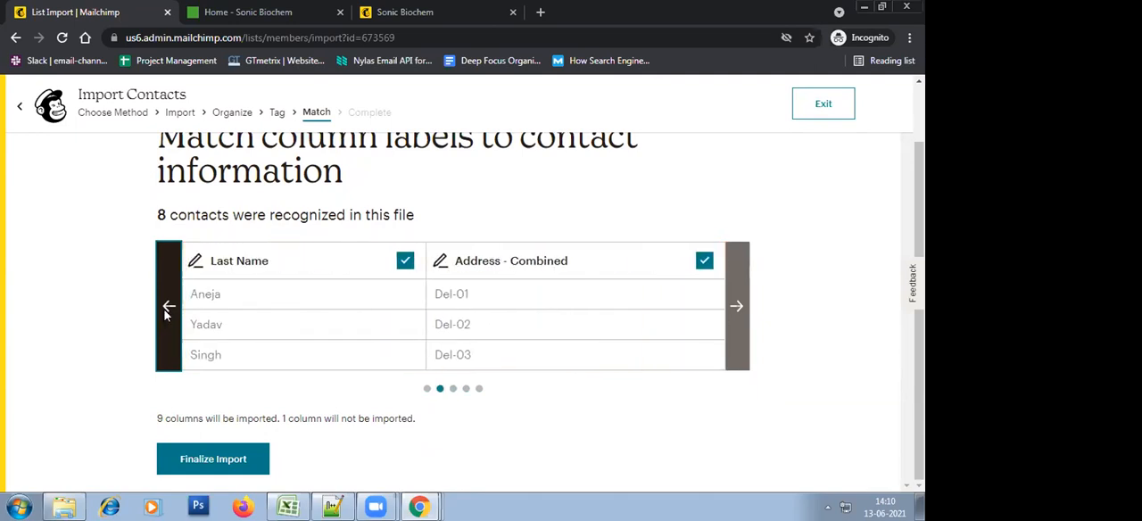
pyautogui.click(168, 316)
pyautogui.click(739, 308)
pyautogui.click(739, 308)
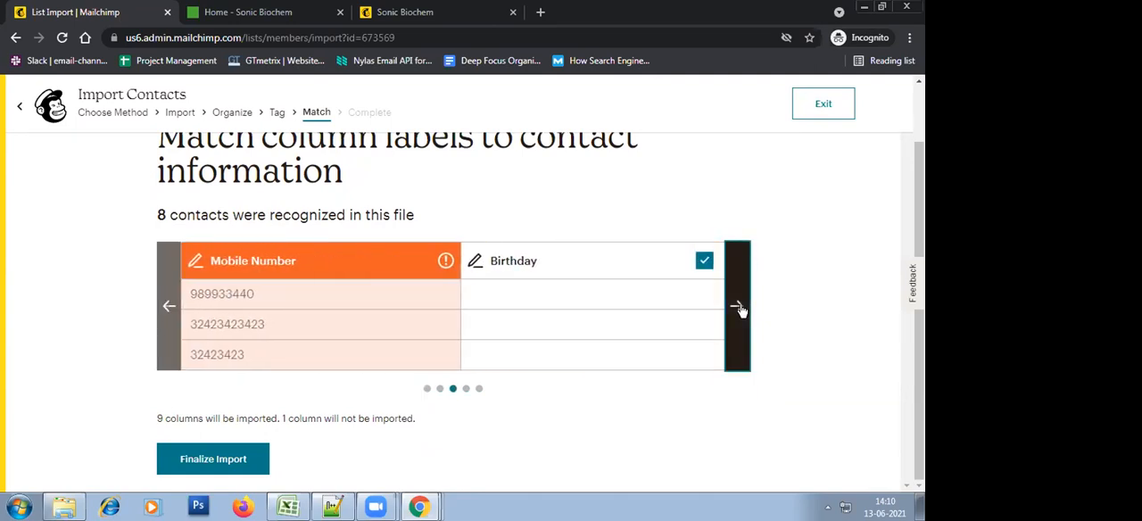
pyautogui.click(738, 308)
pyautogui.click(739, 308)
pyautogui.click(170, 308)
pyautogui.click(169, 307)
pyautogui.click(169, 306)
pyautogui.click(737, 307)
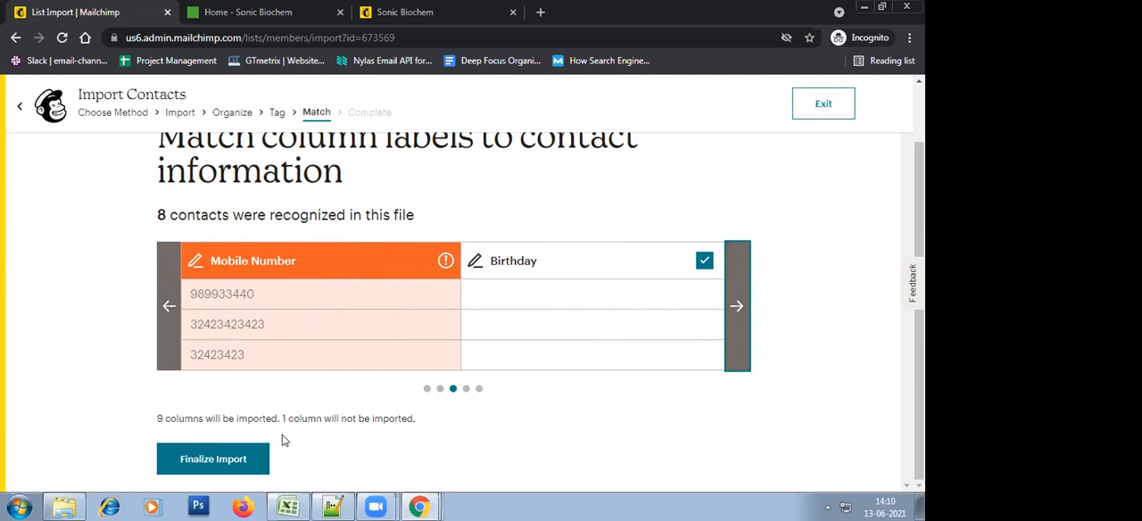
# Switch to Excel and examine the Mobile Number heading and its entries in the mailchimp-import sheet
pyautogui.moveTo(288, 506)
pyautogui.click(298, 472)
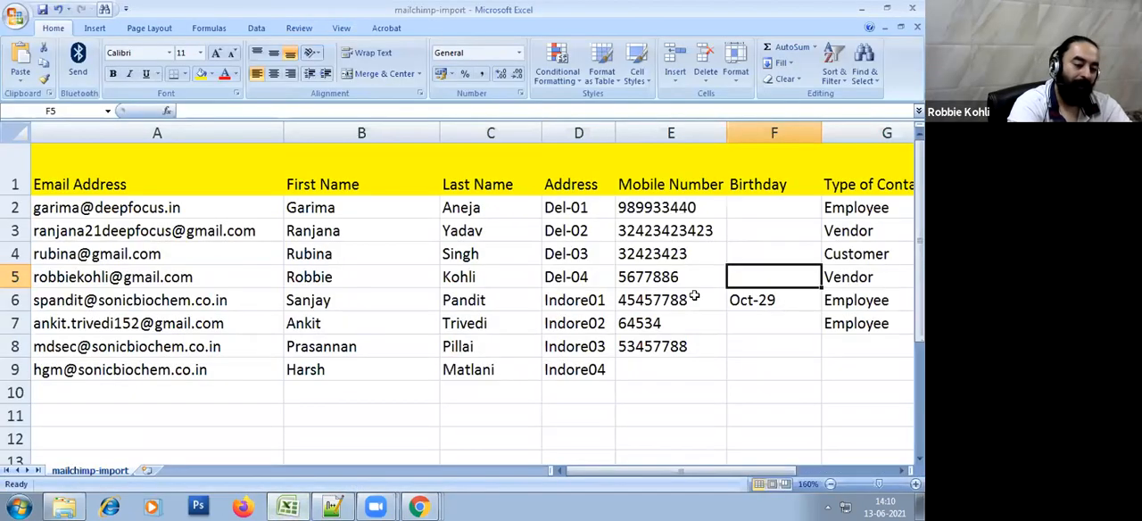
pyautogui.click(694, 300)
pyautogui.click(671, 184)
pyautogui.click(672, 326)
pyautogui.click(652, 406)
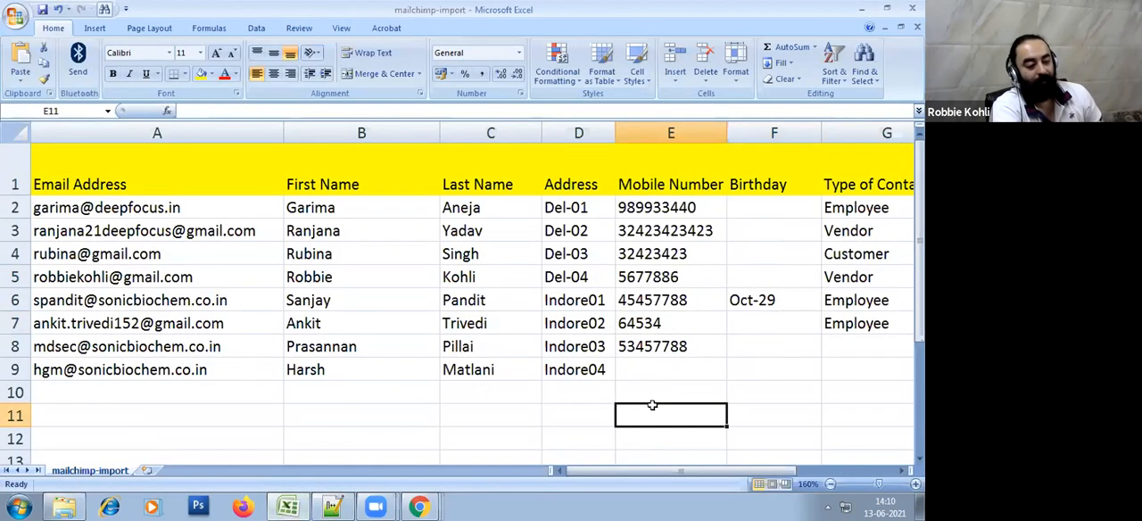
pyautogui.click(665, 280)
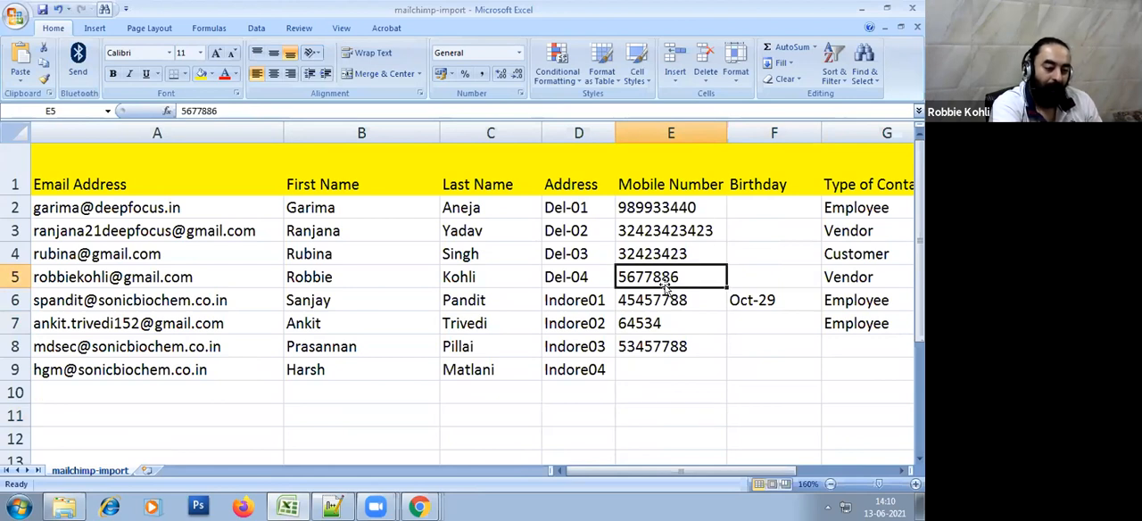
pyautogui.click(665, 179)
pyautogui.click(722, 391)
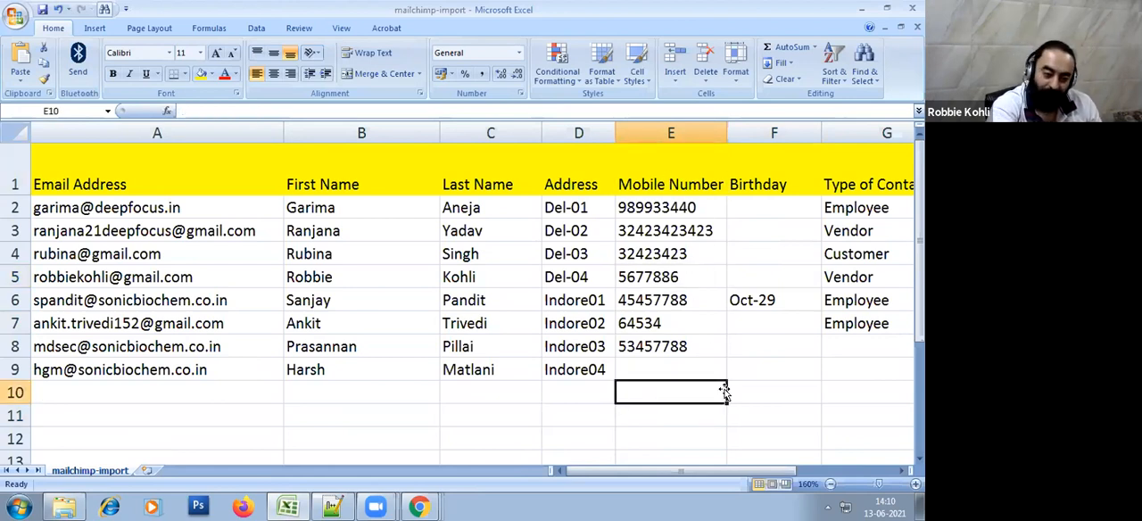
# Return to Mailchimp, match the Mobile Number column to the Phone Number (PHONE) field, and finalize the matching to reach the import review
pyautogui.hotkey('alt', 'Tab')
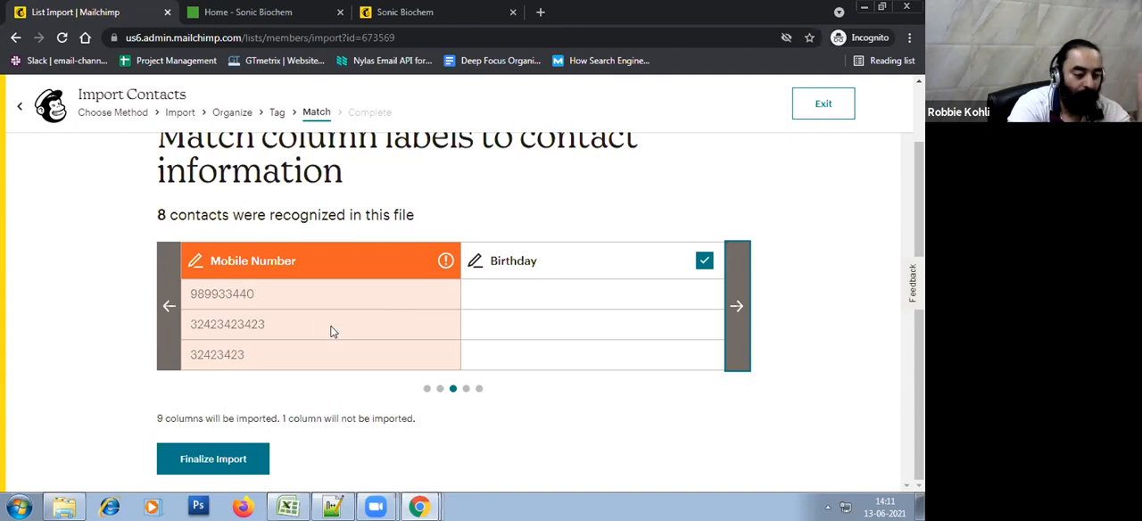
pyautogui.click(173, 321)
pyautogui.click(173, 322)
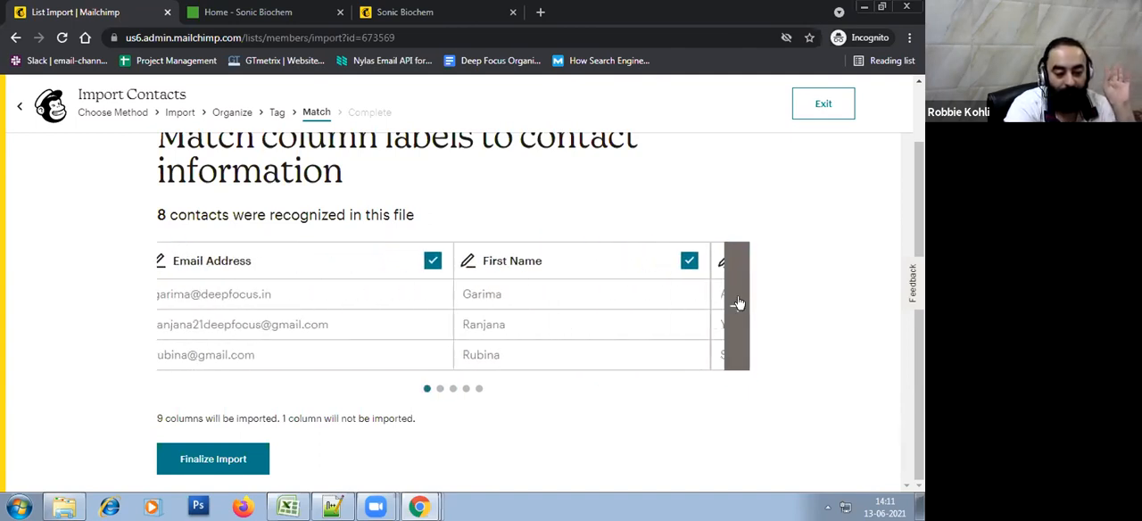
pyautogui.click(738, 306)
pyautogui.click(736, 313)
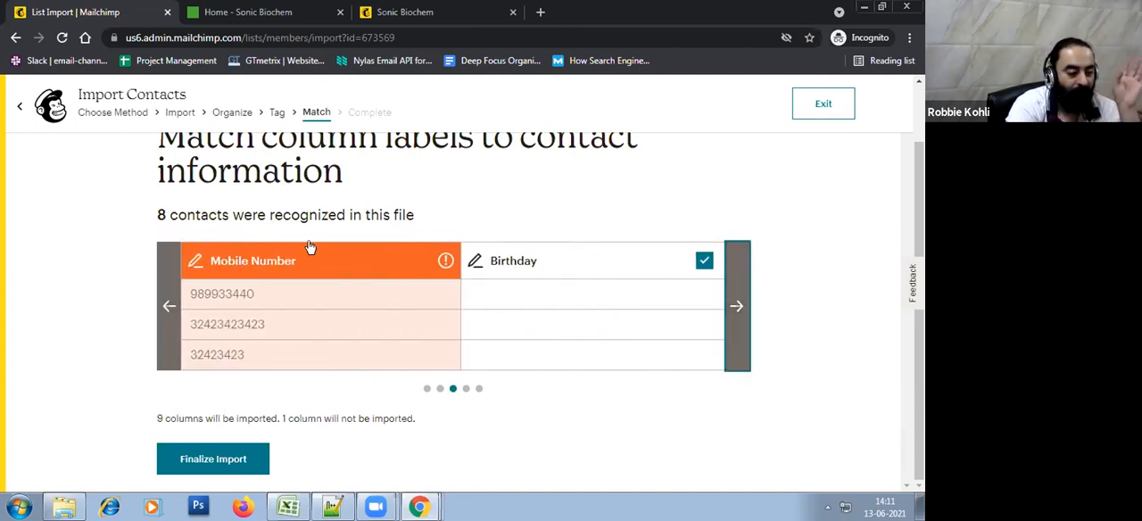
pyautogui.click(258, 260)
pyautogui.click(275, 292)
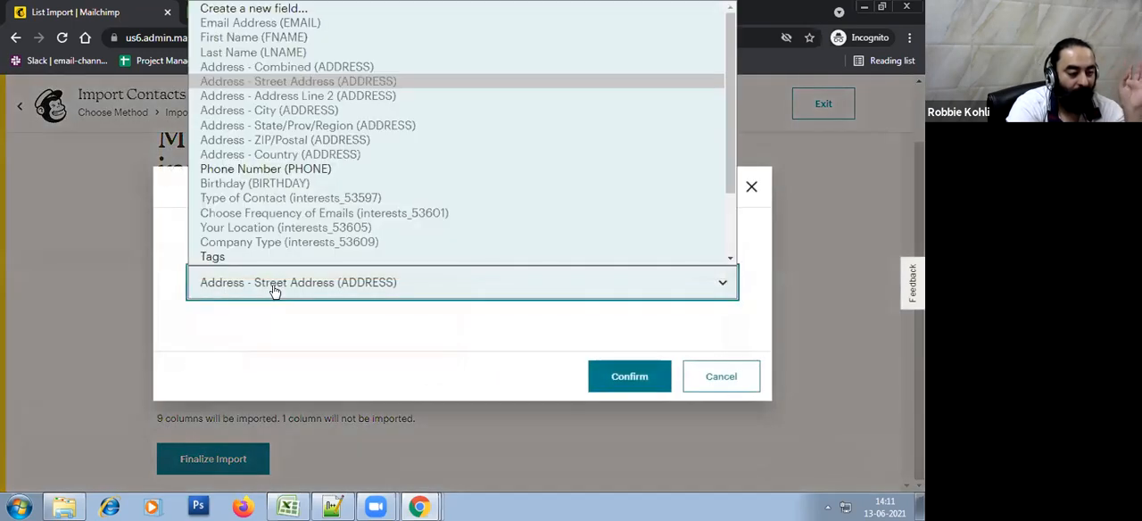
pyautogui.click(259, 178)
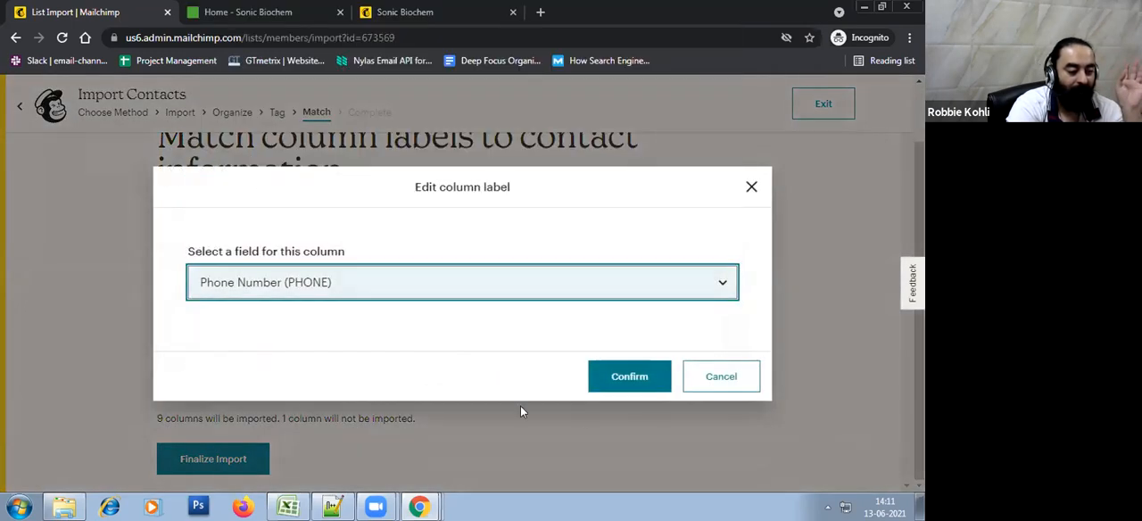
pyautogui.click(638, 381)
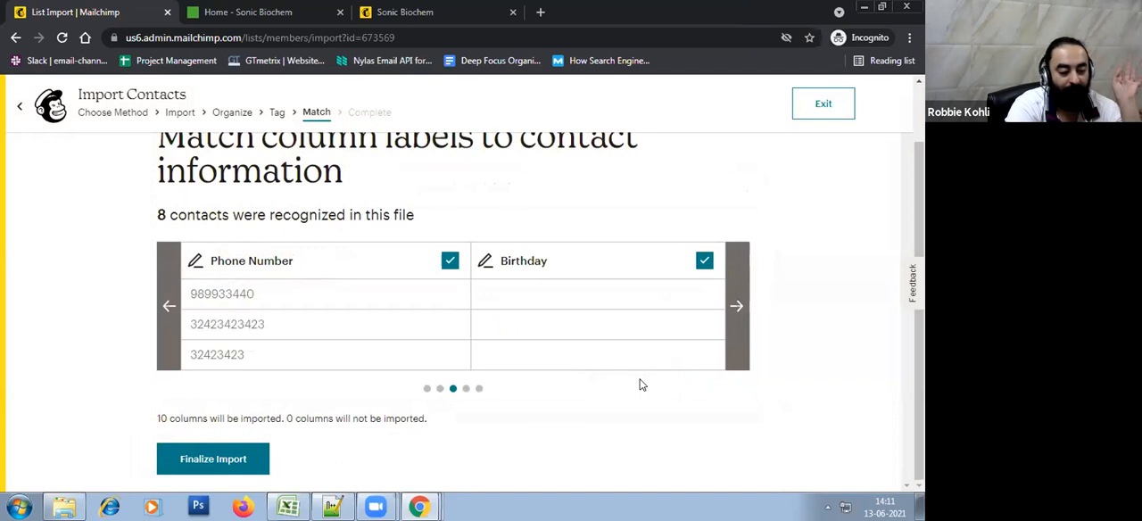
pyautogui.click(191, 473)
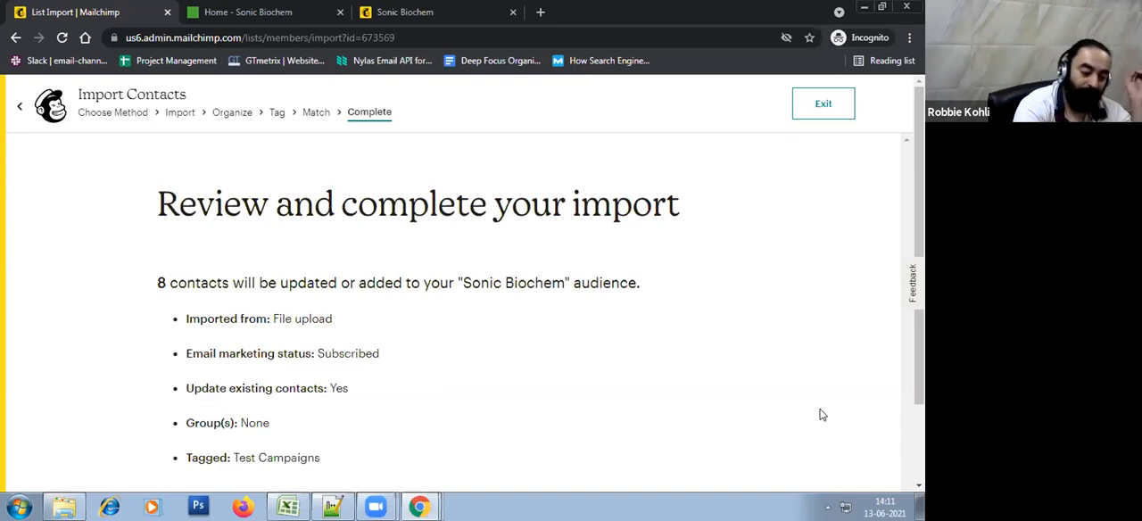
# Check the Mobile Number column heading in the Excel sheet and return to the Mailchimp import review
pyautogui.click(288, 507)
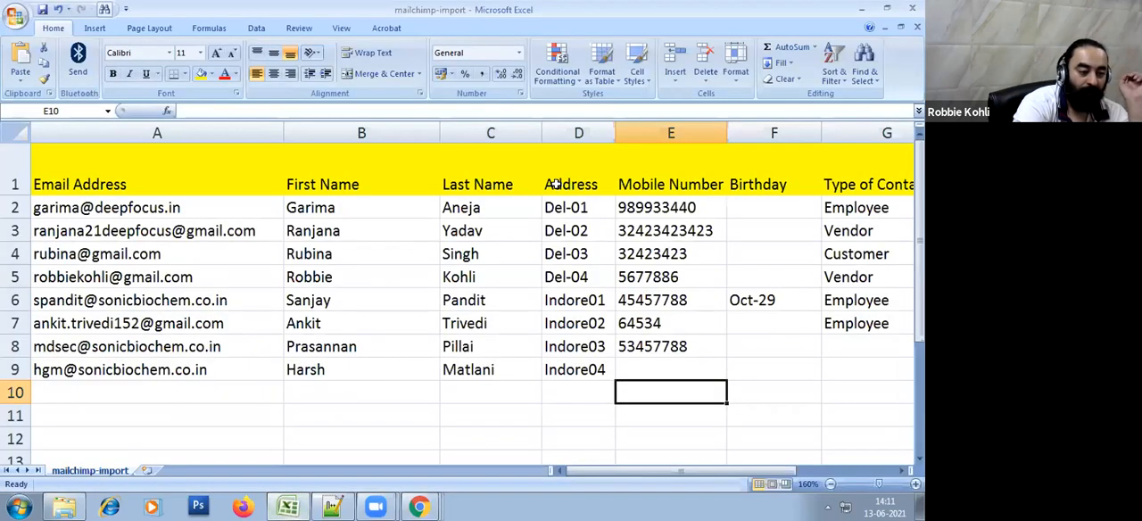
pyautogui.click(654, 182)
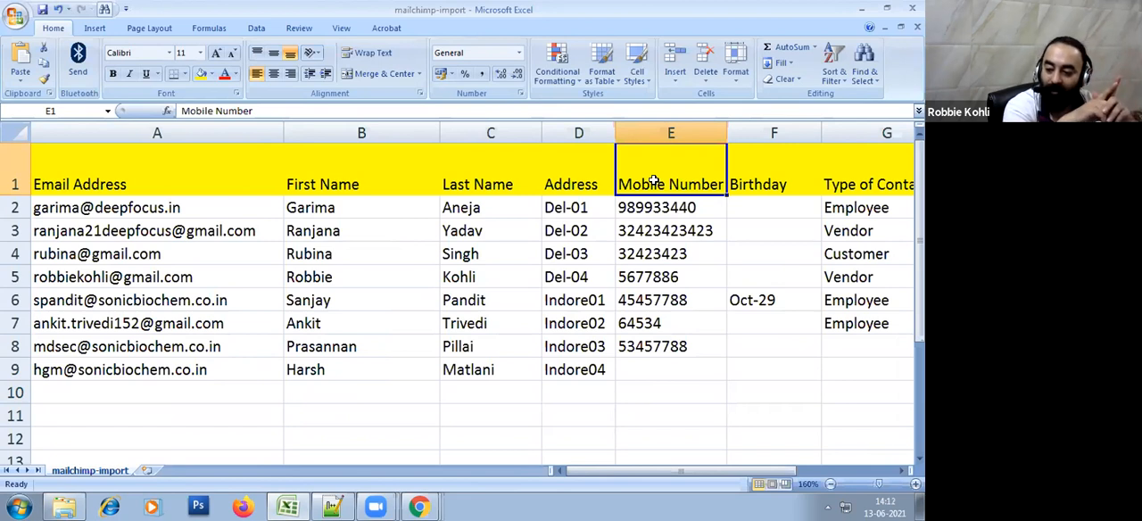
pyautogui.hotkey('alt', 'Tab')
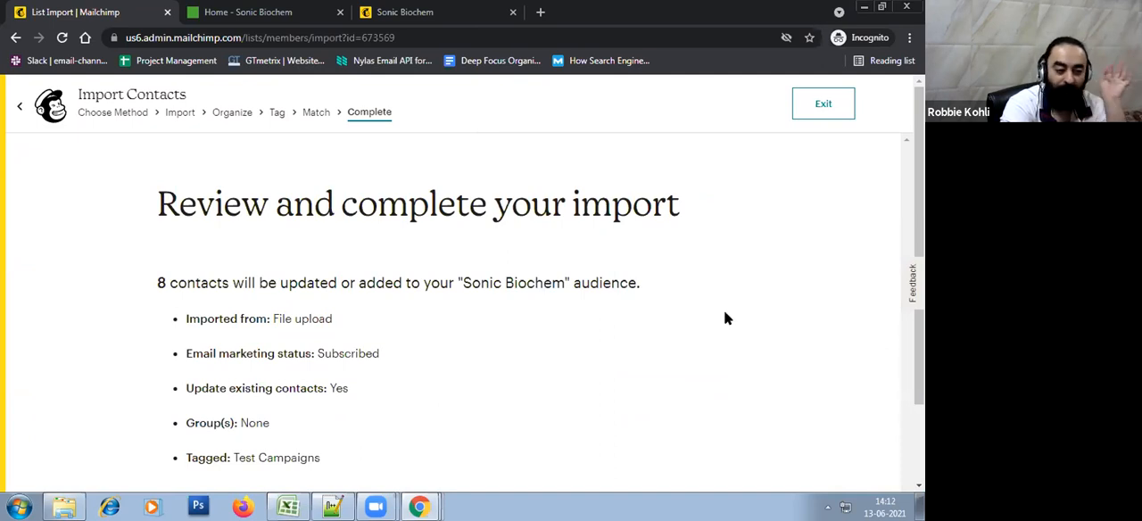
# Complete the contact import and open the contact list of the Sonic Biochem audience
pyautogui.scroll(-2, 723, 310)
pyautogui.click(214, 459)
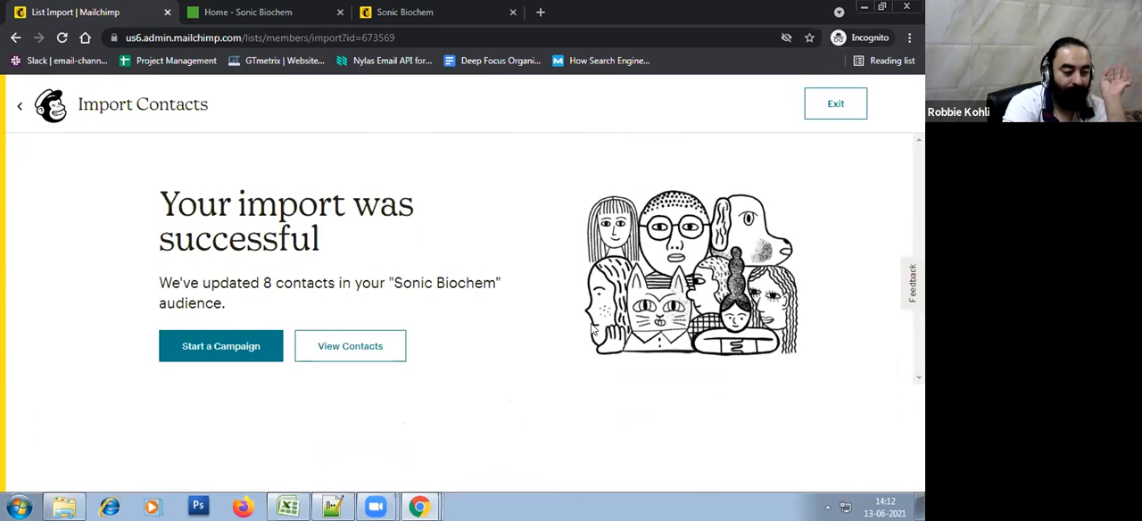
pyautogui.click(380, 348)
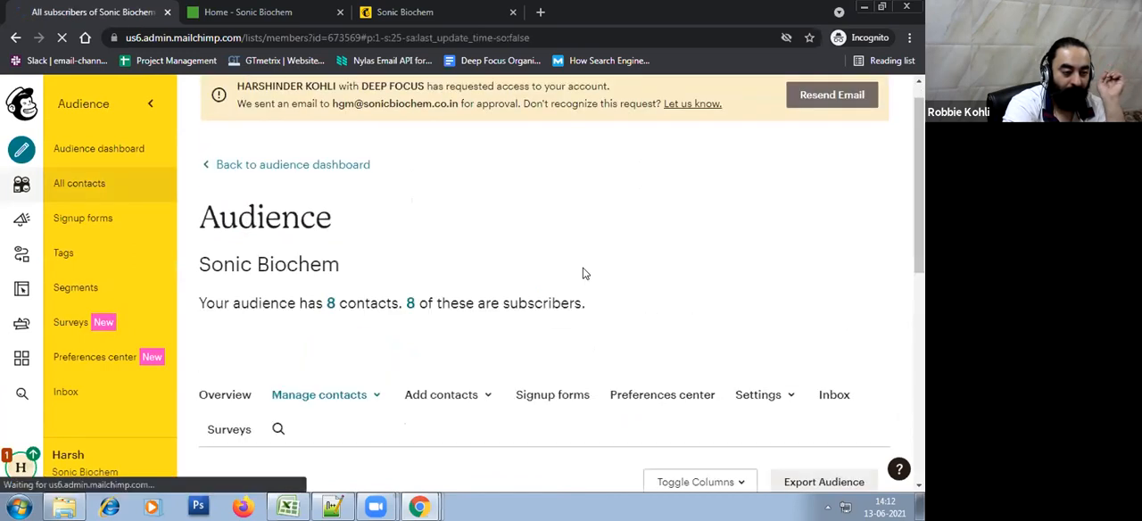
# Examine the audience contact table, checking the Phone Number, Birthday and Type of Contact values of the imported contacts
pyautogui.scroll(-5, 584, 273)
pyautogui.scroll(2, 584, 273)
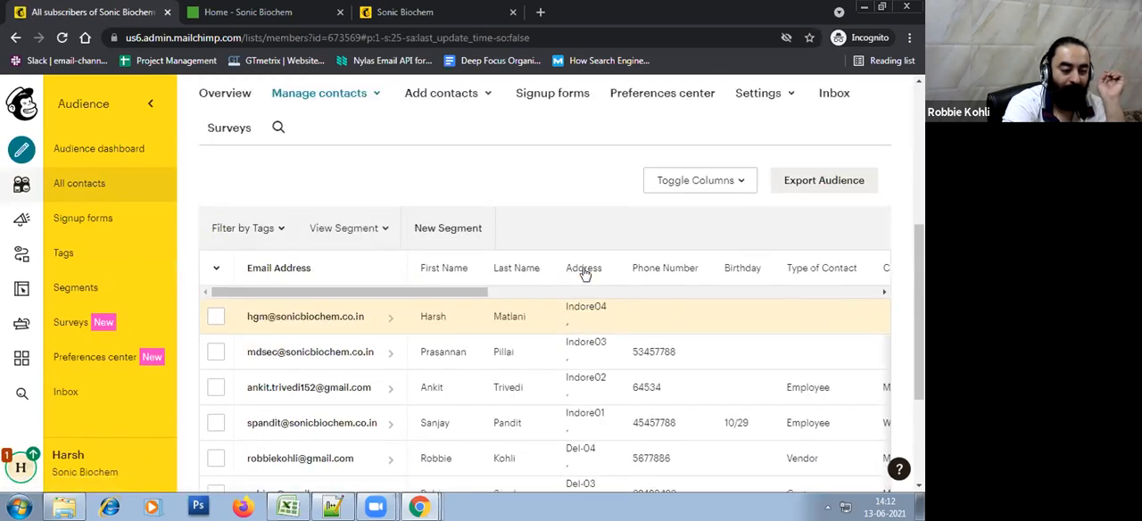
pyautogui.moveTo(469, 309); pyautogui.dragTo(290, 312)
pyautogui.scroll(-1, 714, 367)
pyautogui.scroll(-1, 715, 368)
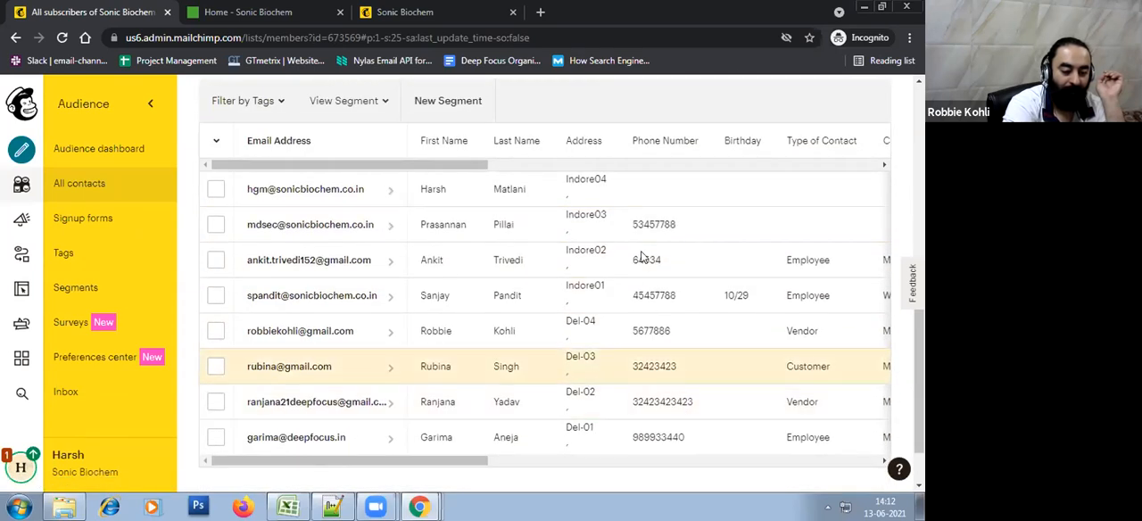
pyautogui.moveTo(469, 462); pyautogui.dragTo(276, 473)
pyautogui.scroll(3, 279, 313)
pyautogui.scroll(2, 279, 313)
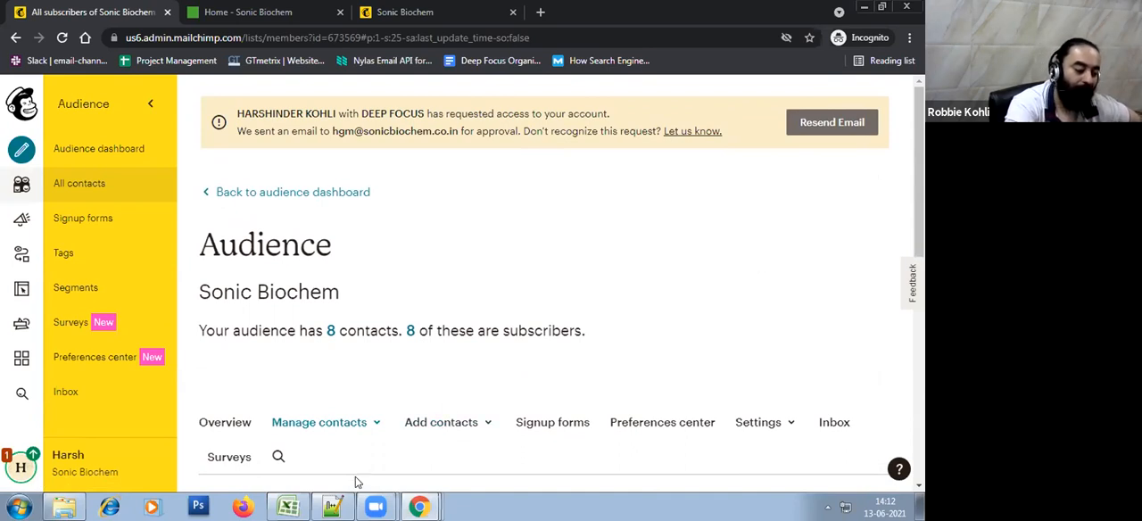
# Switch to Excel and examine the group columns of the mailchimp-import sheet through Company Type
pyautogui.click(288, 507)
pyautogui.click(854, 398)
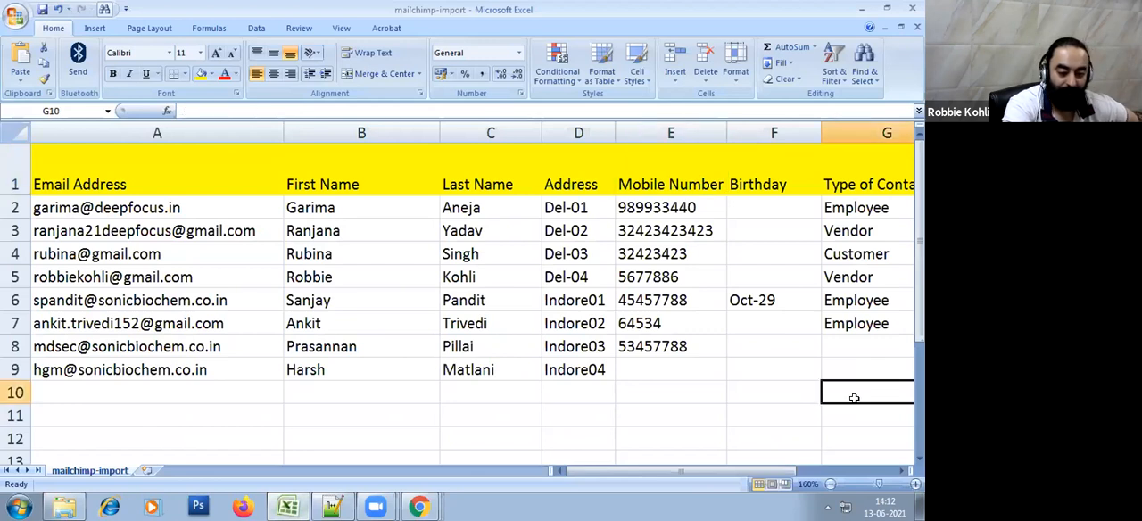
pyautogui.press('Right')
pyautogui.press('Right')
pyautogui.press('Right')
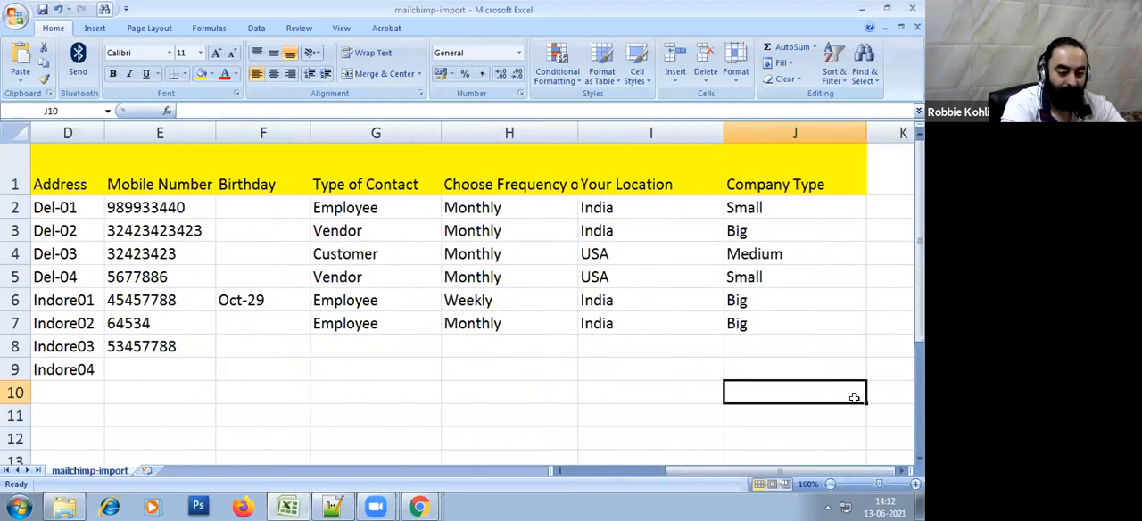
# Switch to Mailchimp, open the Sonic Biochem audience's groups and expand the Your Location category
pyautogui.hotkey('alt', 'Tab')
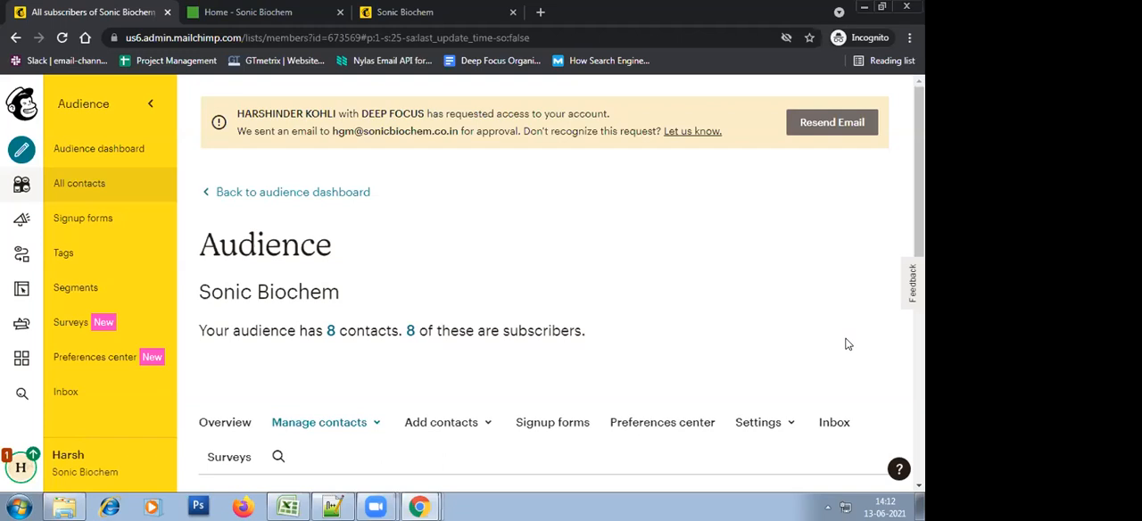
pyautogui.scroll(-3, 795, 354)
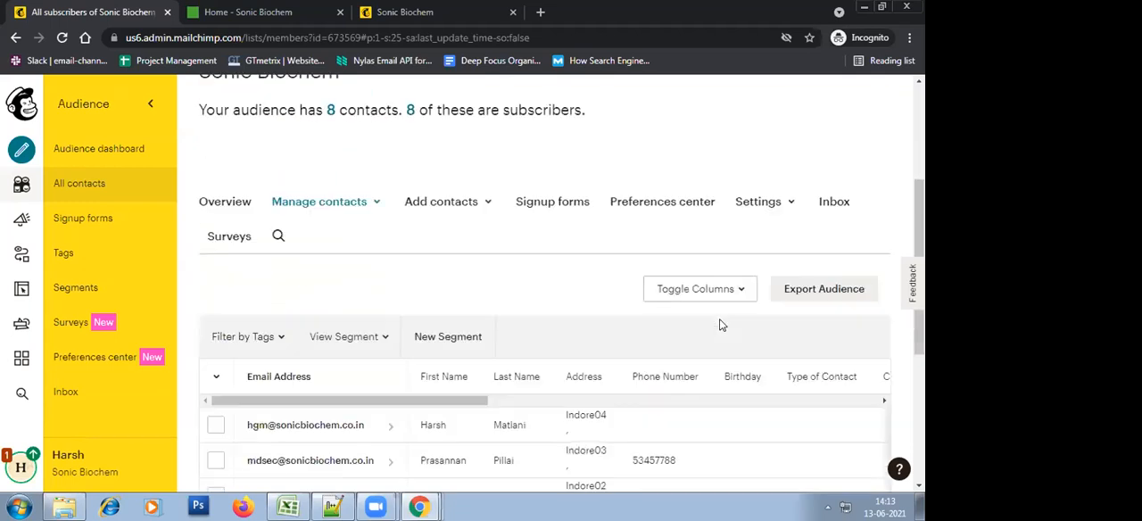
pyautogui.click(341, 141)
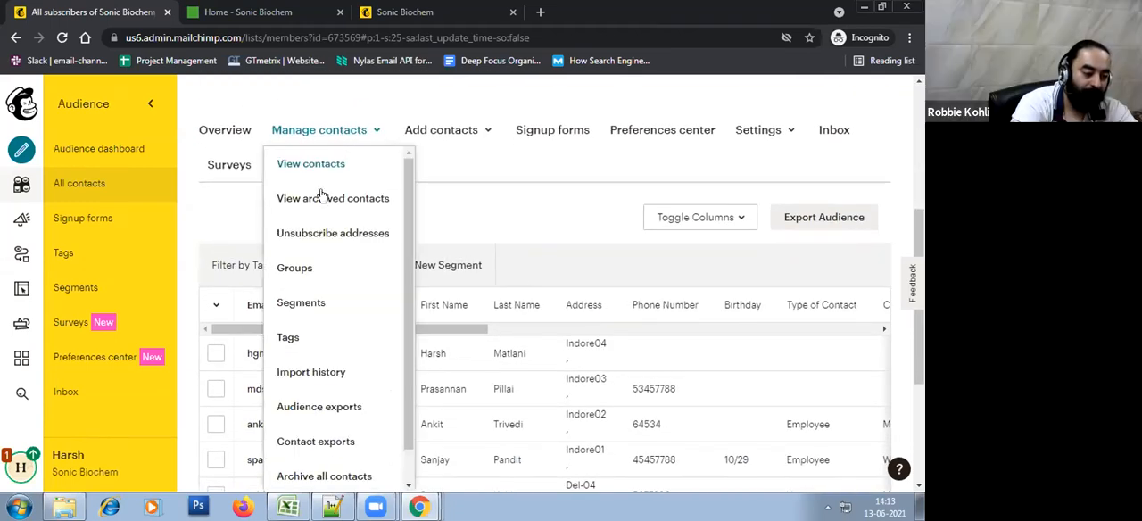
pyautogui.click(311, 269)
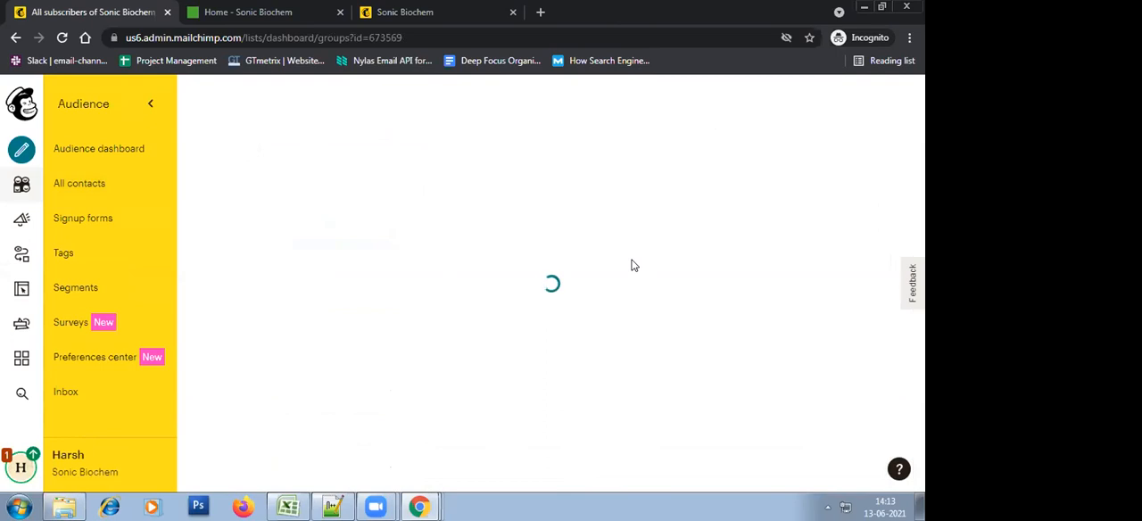
pyautogui.scroll(-1, 630, 265)
pyautogui.scroll(-3, 631, 265)
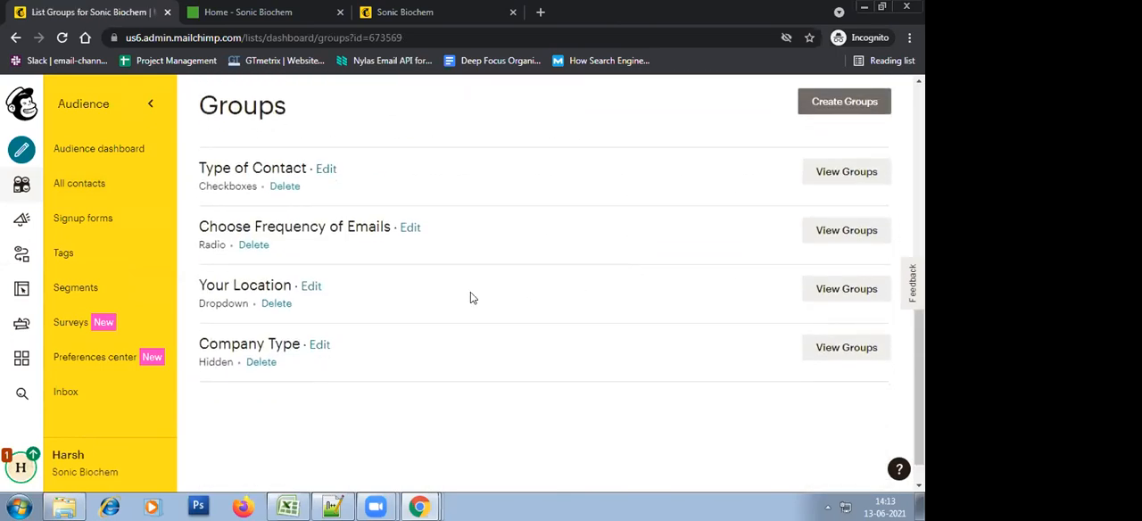
pyautogui.click(849, 293)
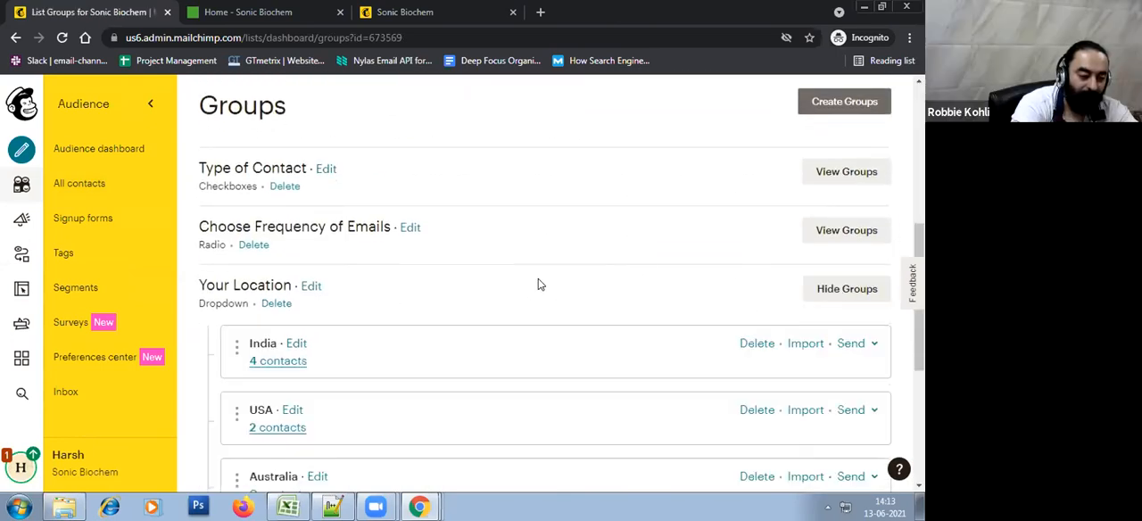
# Open the contacts of the USA group and examine the filtered contact table
pyautogui.scroll(-3, 530, 288)
pyautogui.click(284, 214)
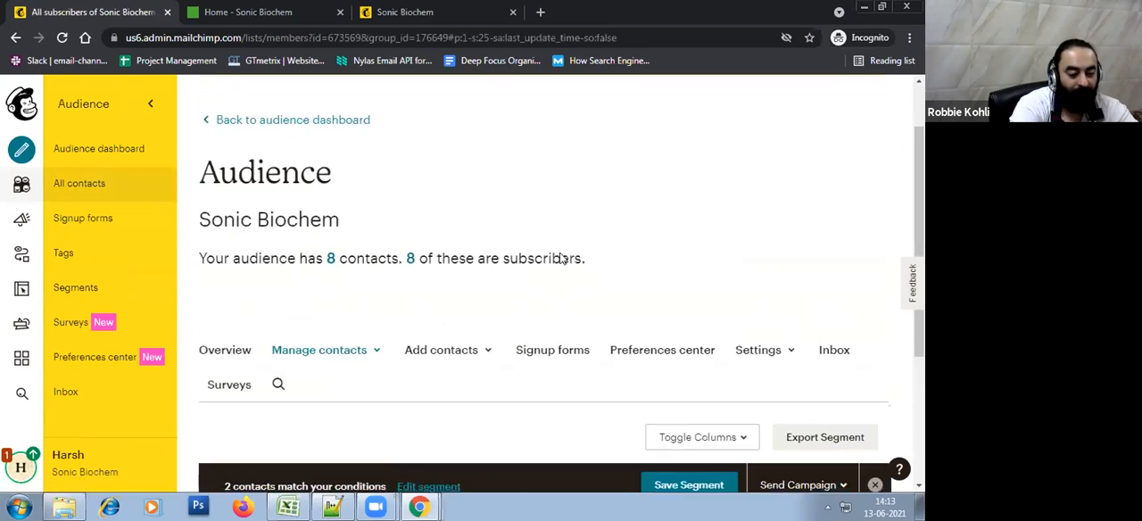
pyautogui.scroll(-2, 560, 258)
pyautogui.scroll(-1, 560, 259)
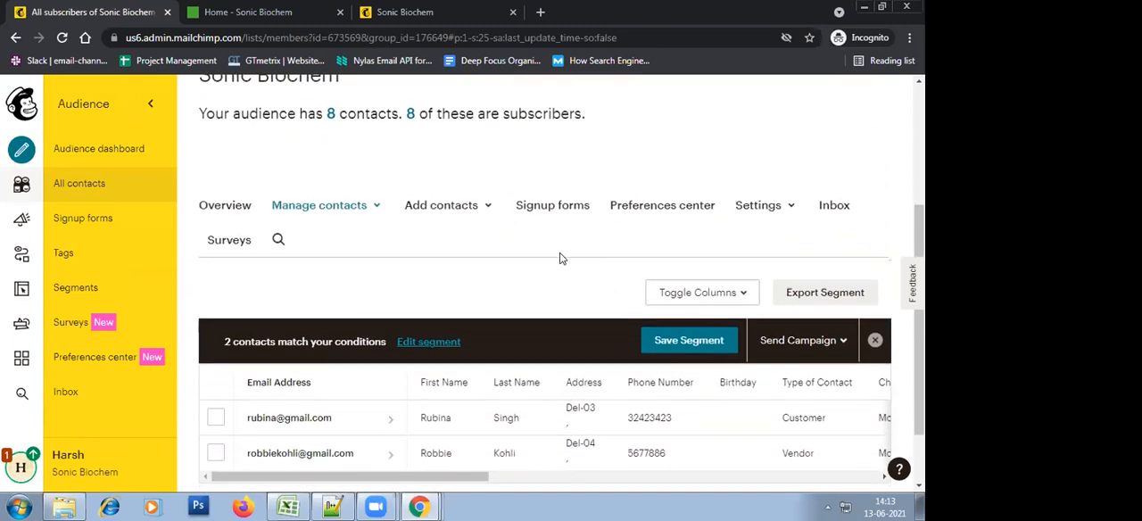
pyautogui.scroll(-1, 561, 259)
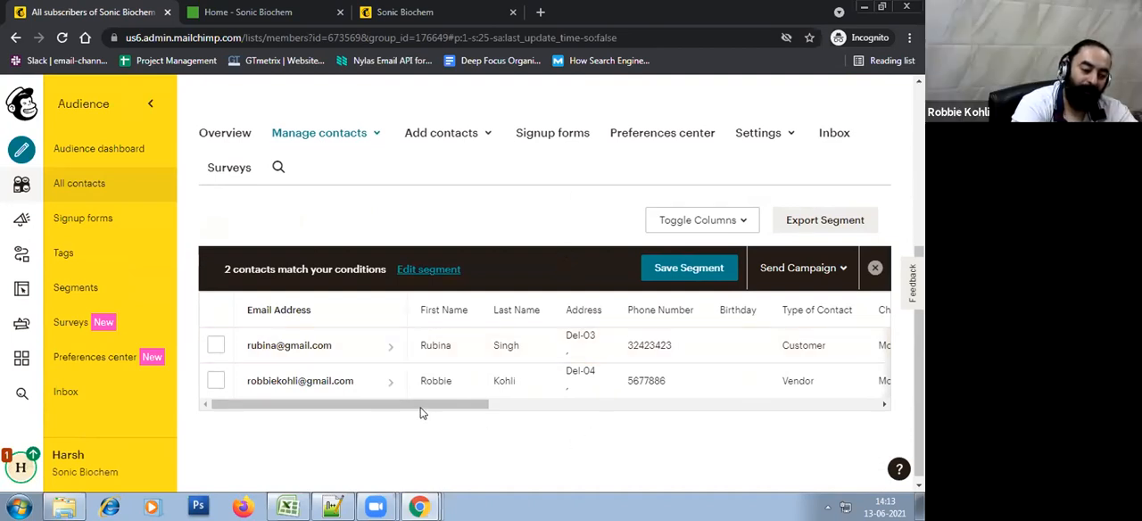
# Create an email campaign addressed to the filtered USA group contacts and review its recipients section
pyautogui.scroll(2, 759, 379)
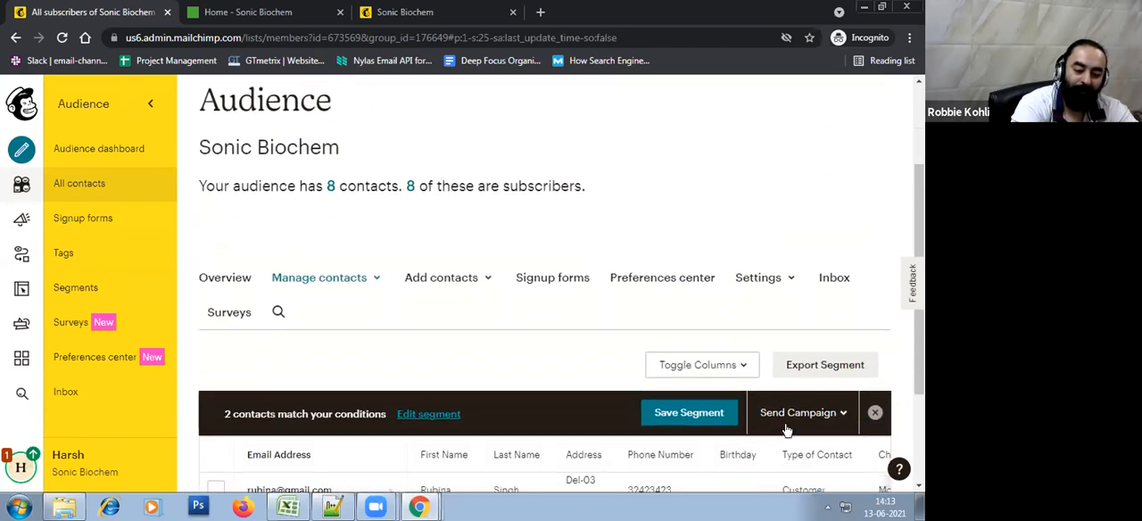
pyautogui.click(801, 417)
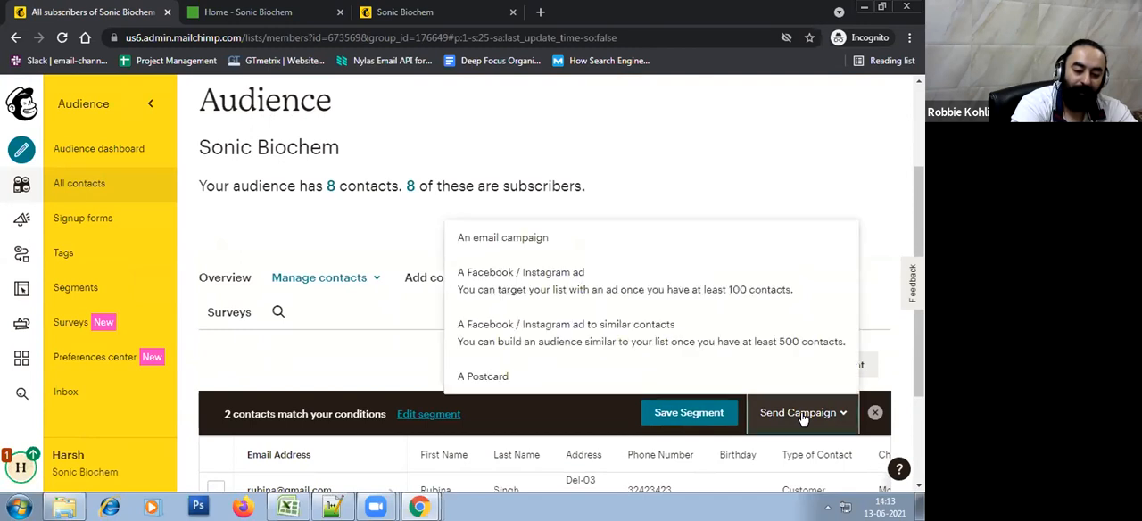
pyautogui.click(496, 241)
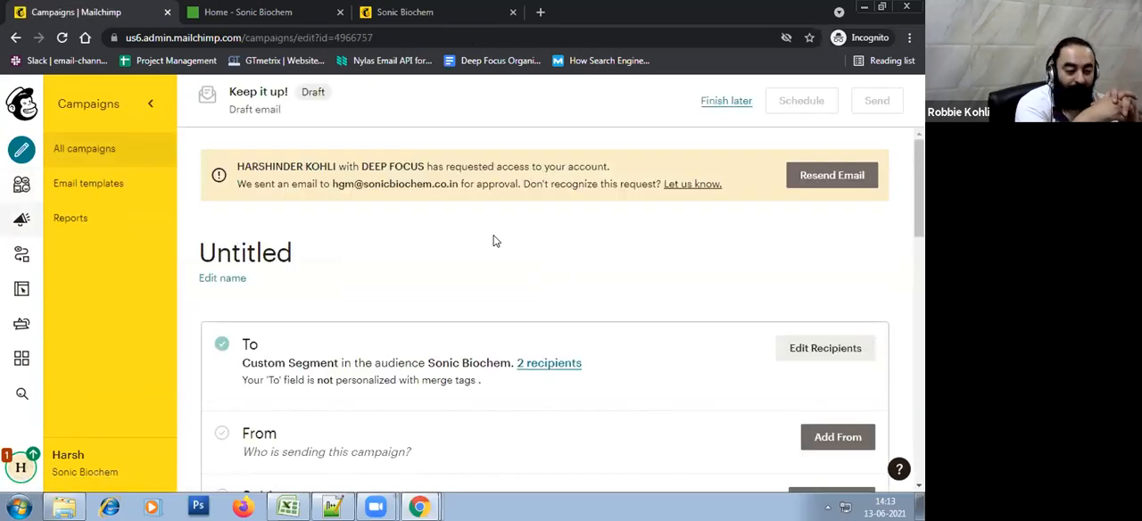
pyautogui.scroll(-3, 496, 241)
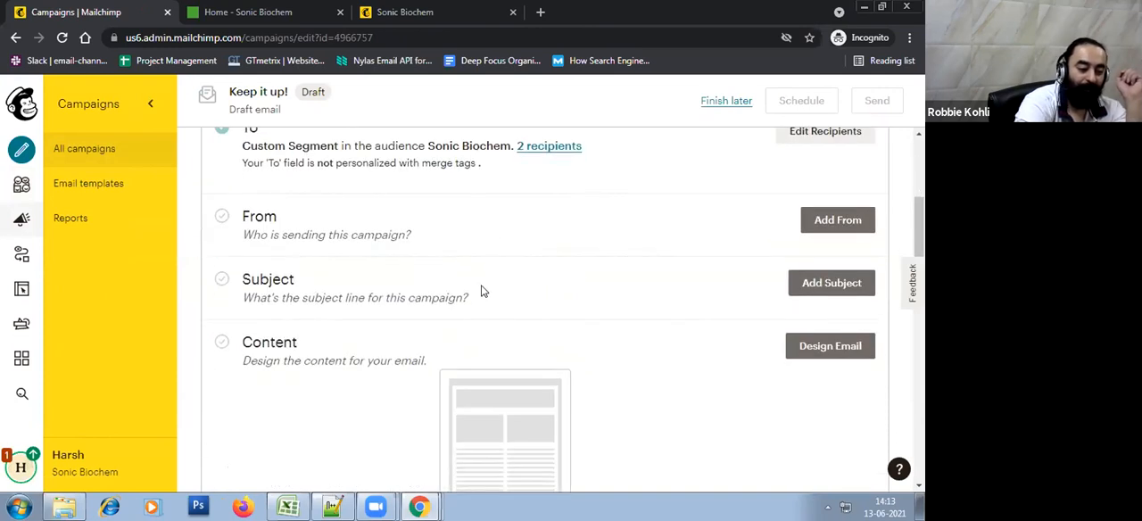
pyautogui.scroll(1, 482, 288)
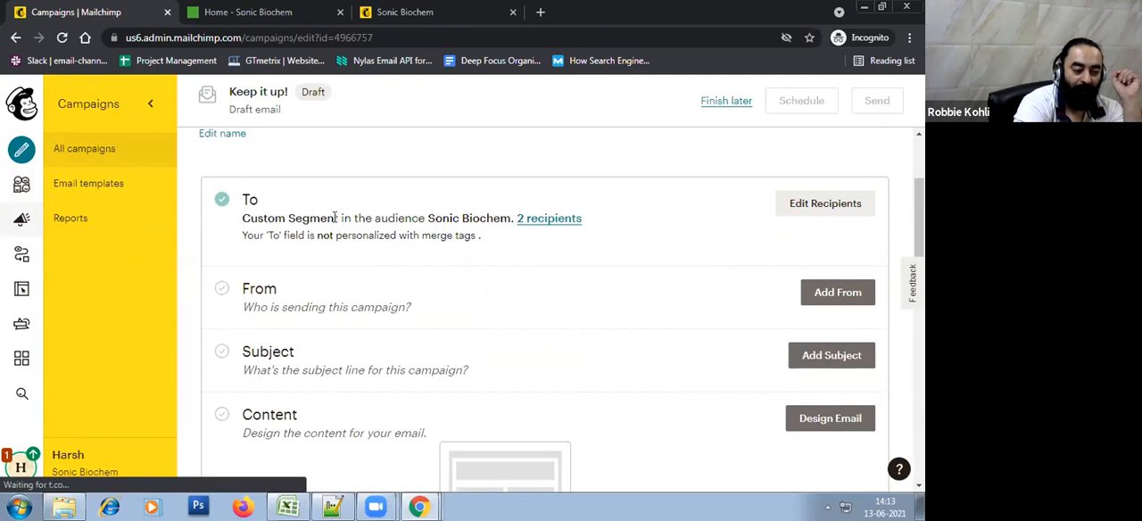
pyautogui.moveTo(339, 218); pyautogui.dragTo(456, 219)
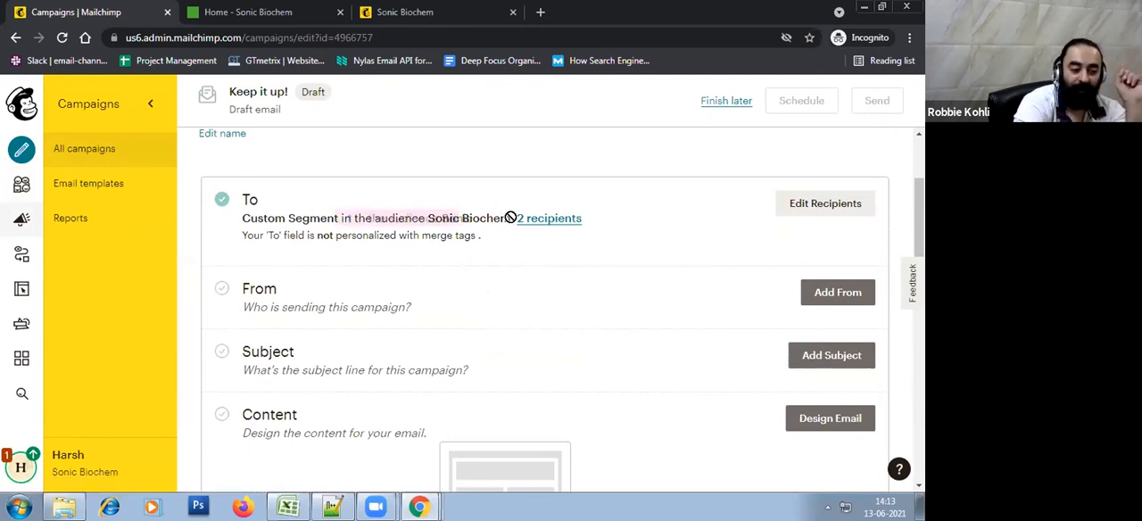
pyautogui.click(740, 244)
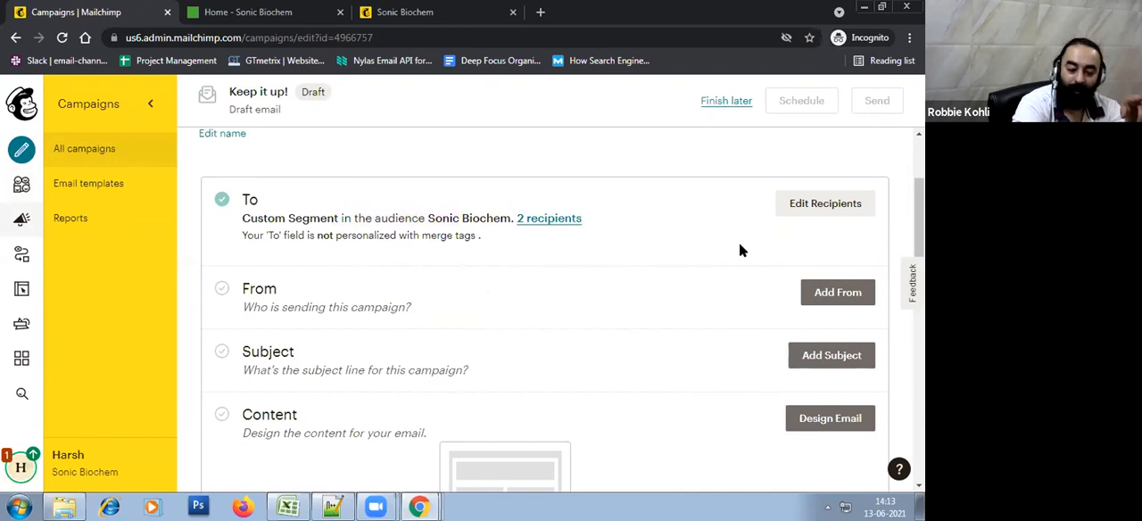
# Save the campaign's sender details with the prefilled name and email address
pyautogui.click(830, 293)
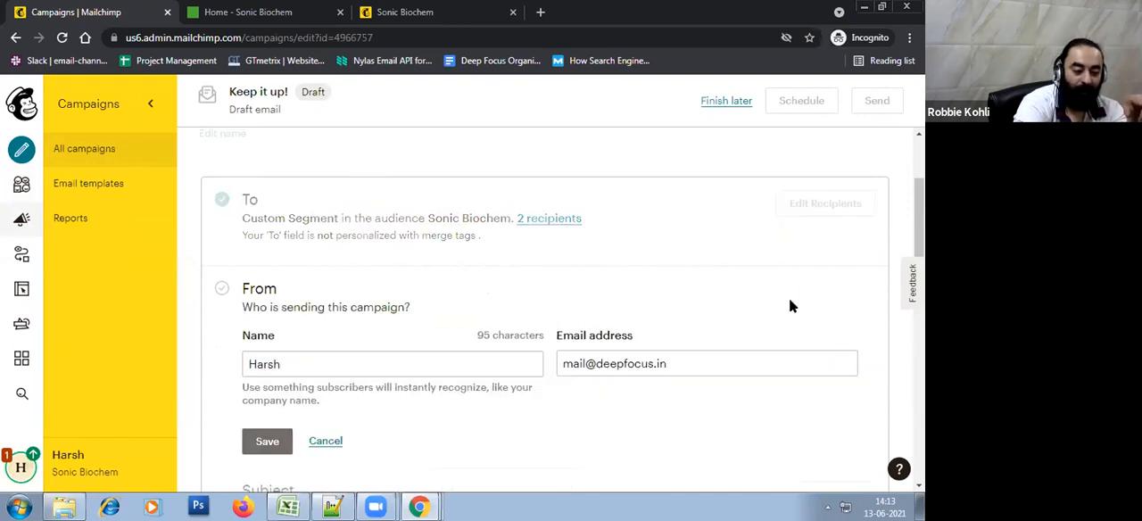
pyautogui.click(286, 438)
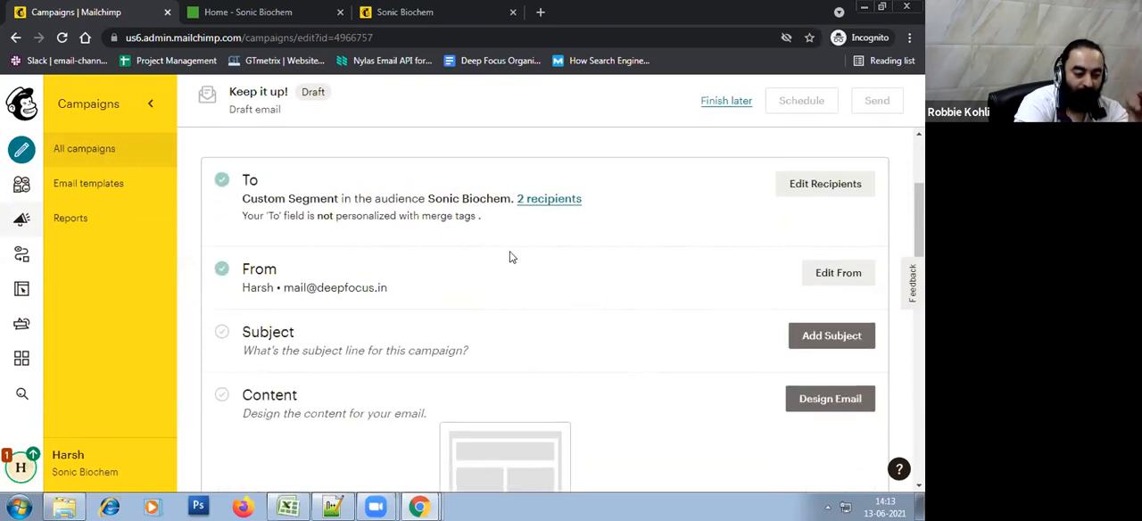
# Look at the campaign's subject fields and the email builder choices, closing both without changes
pyautogui.click(847, 283)
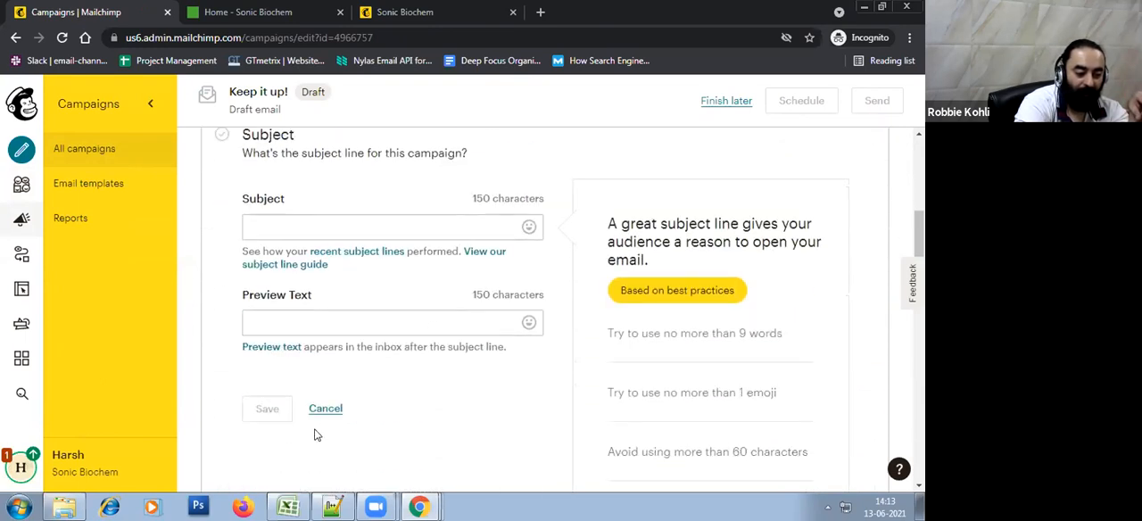
pyautogui.click(321, 411)
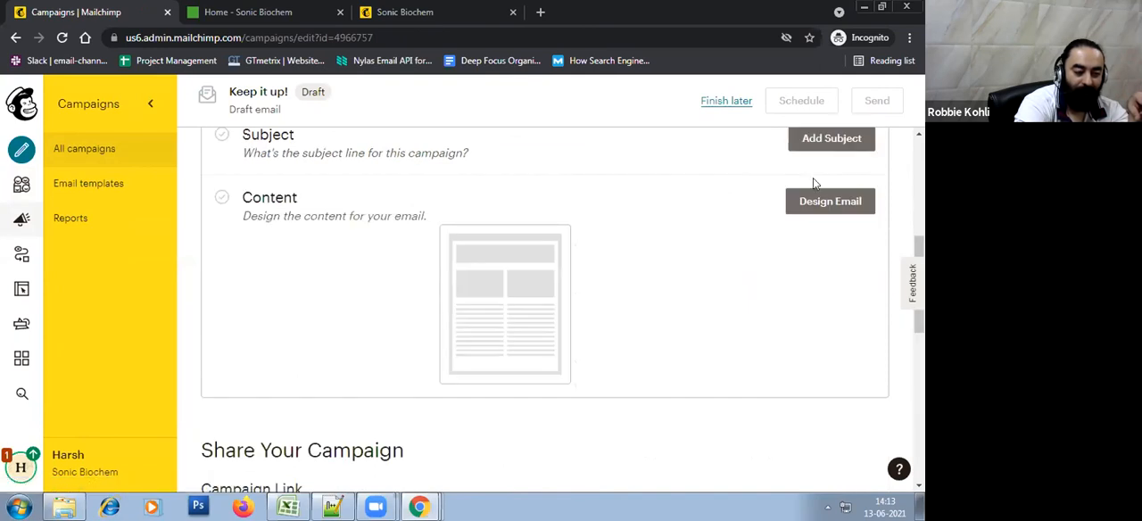
pyautogui.click(862, 211)
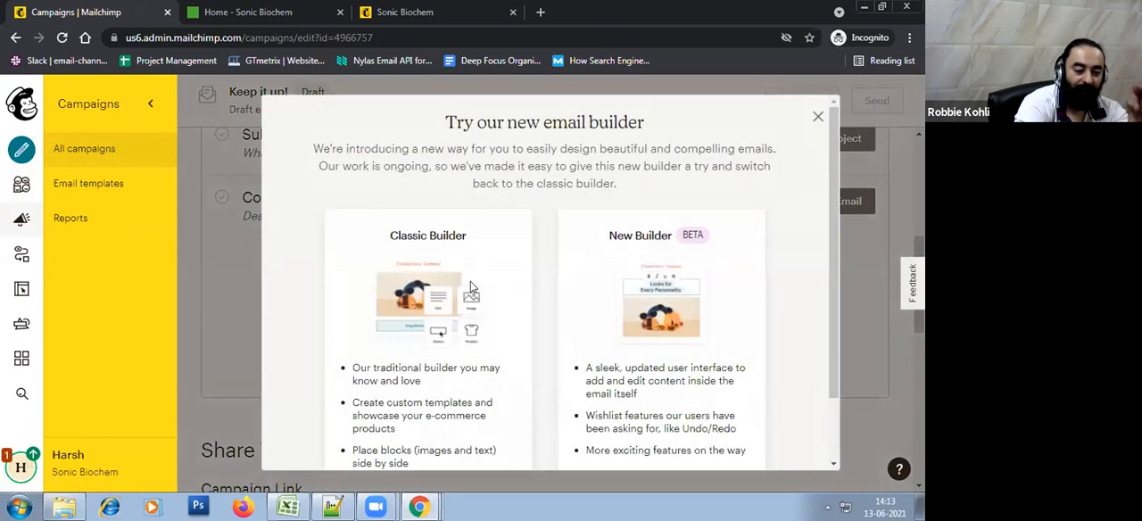
pyautogui.click(817, 117)
# Review the untitled campaign draft and leave it to finish later
pyautogui.scroll(5, 805, 293)
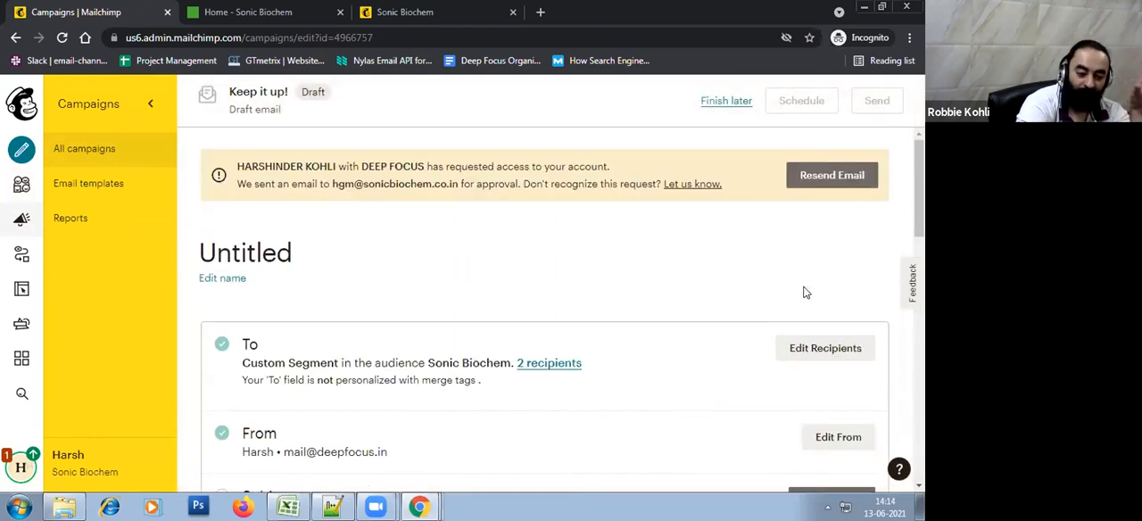
pyautogui.scroll(-1, 804, 292)
pyautogui.scroll(1, 805, 293)
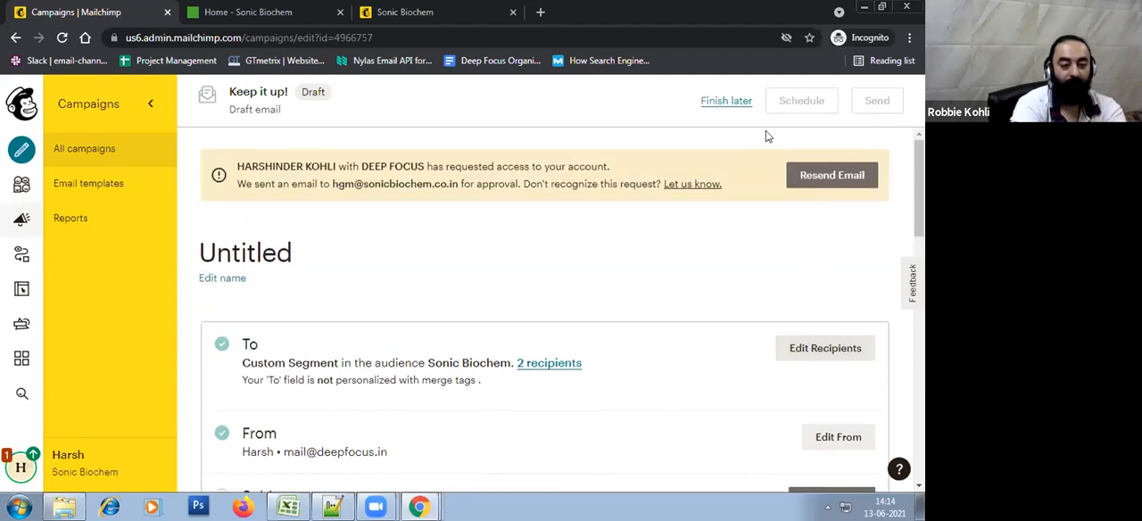
pyautogui.click(724, 101)
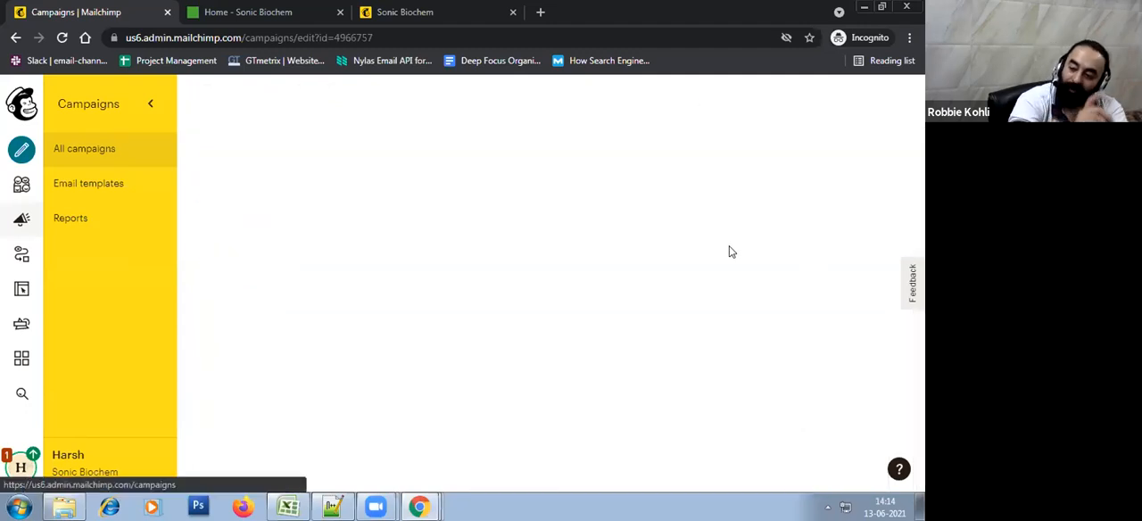
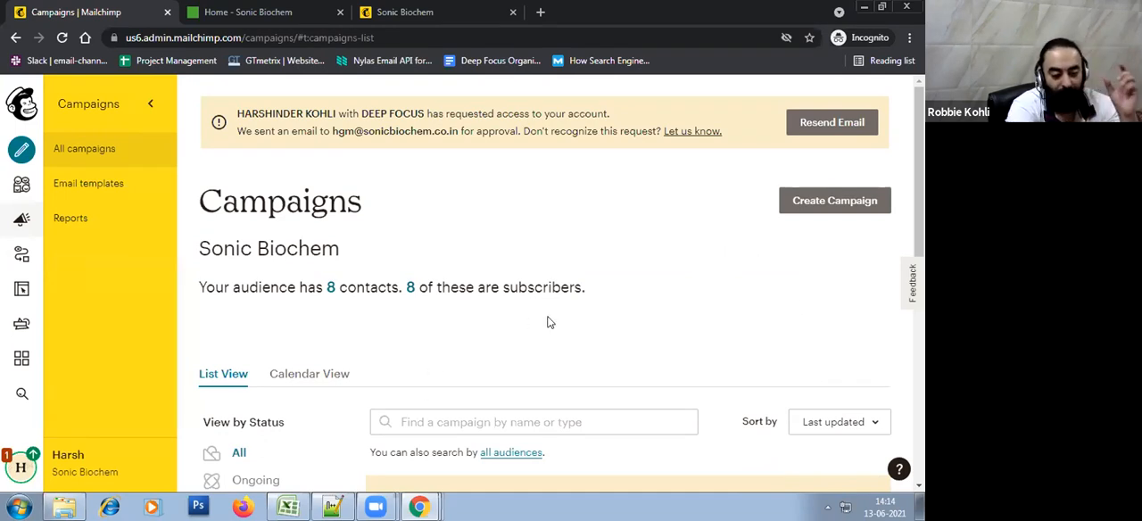
pyautogui.scroll(-3, 550, 322)
pyautogui.scroll(2, 549, 322)
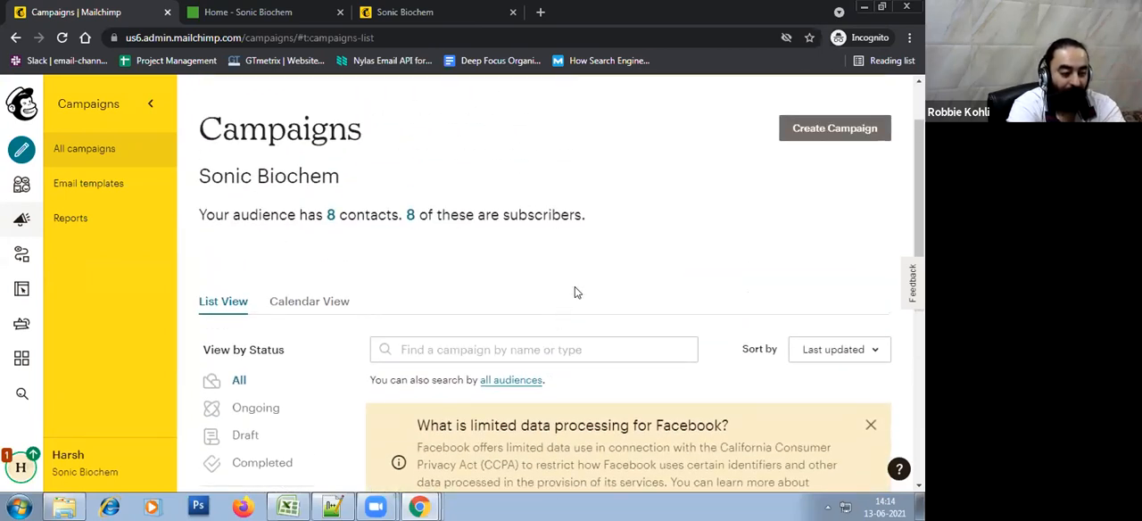
pyautogui.scroll(1, 575, 293)
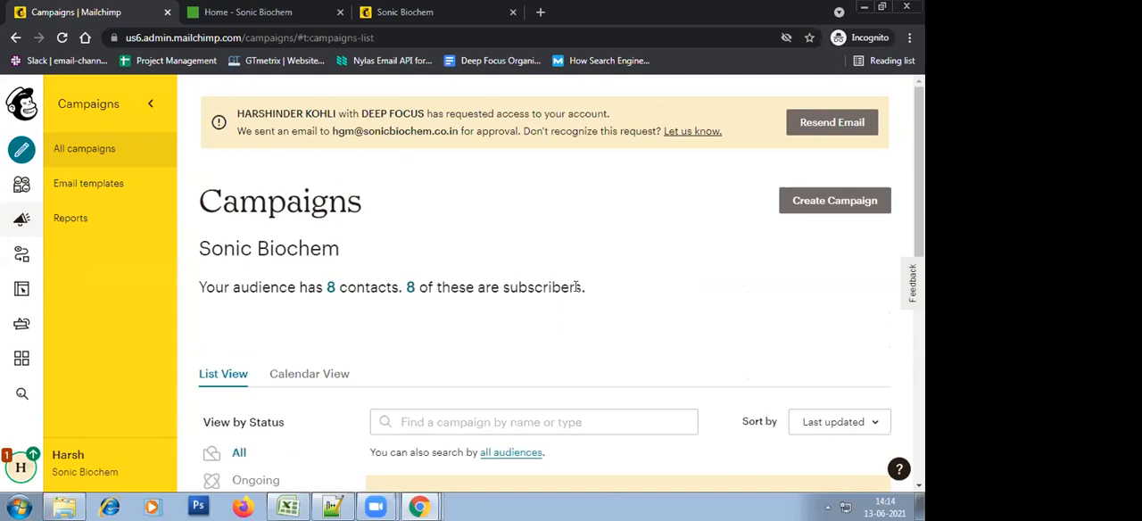
pyautogui.scroll(-2, 576, 287)
pyautogui.scroll(2, 535, 290)
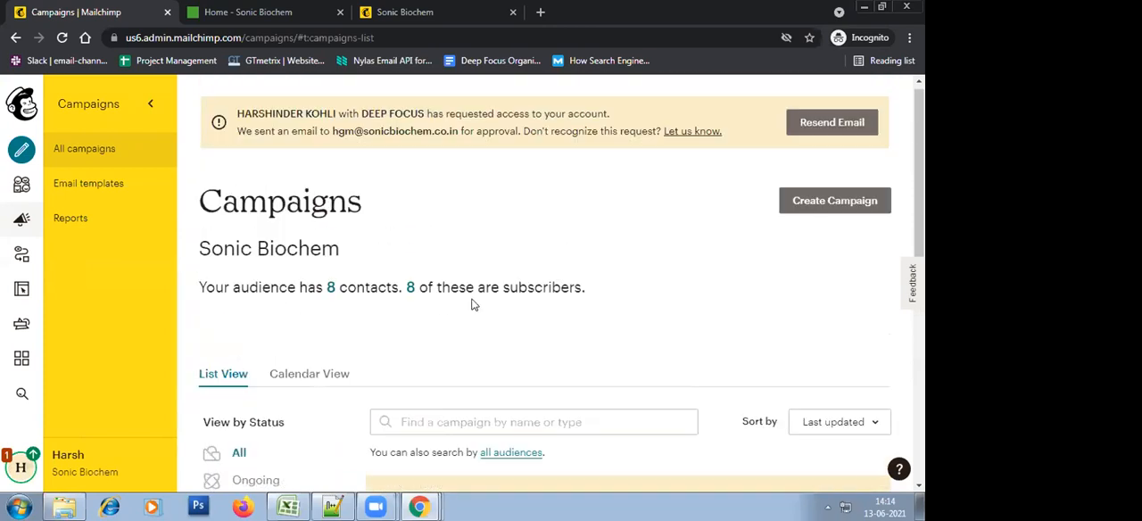
# Open the audience's subscriber list and go to its groups page
pyautogui.click(412, 294)
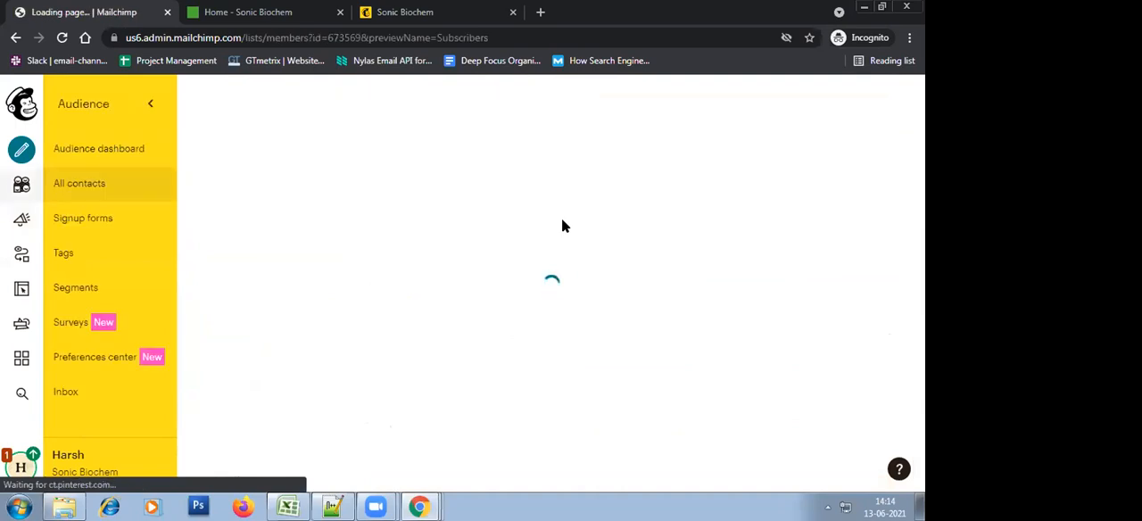
pyautogui.scroll(-3, 562, 219)
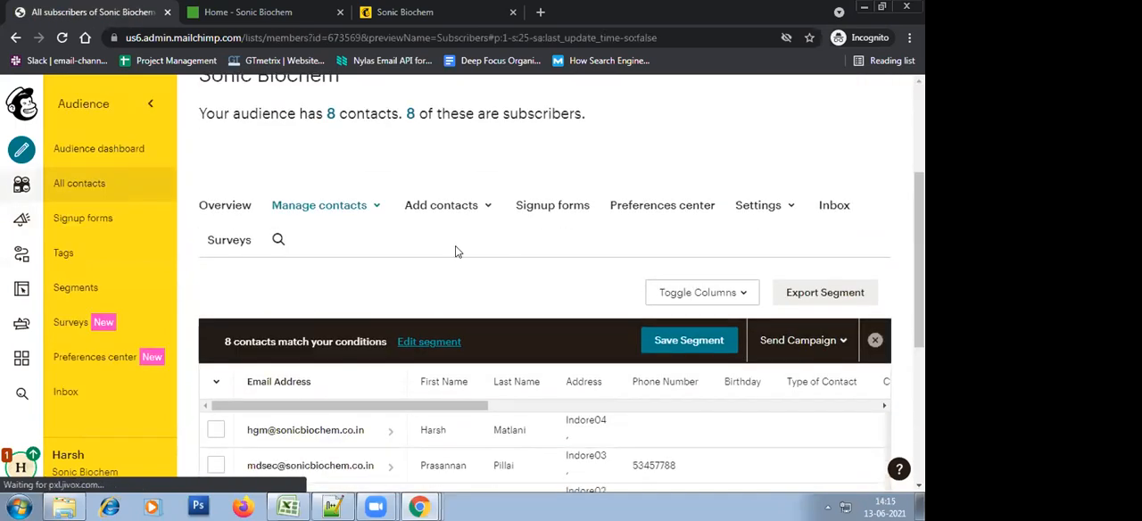
pyautogui.click(336, 207)
pyautogui.click(320, 265)
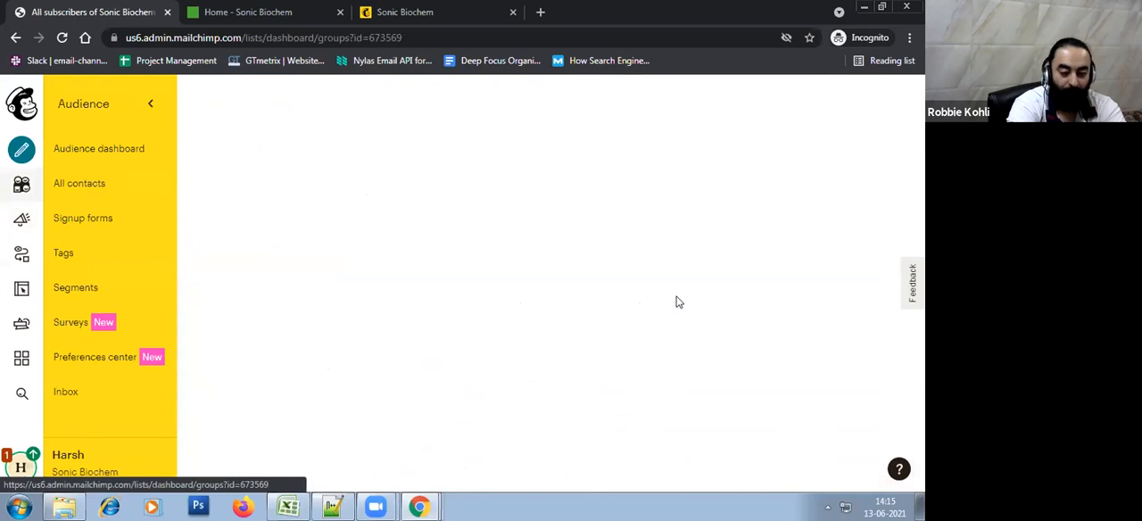
# Expand the Your Location groups and open the contacts belonging to the USA group
pyautogui.scroll(-5, 676, 302)
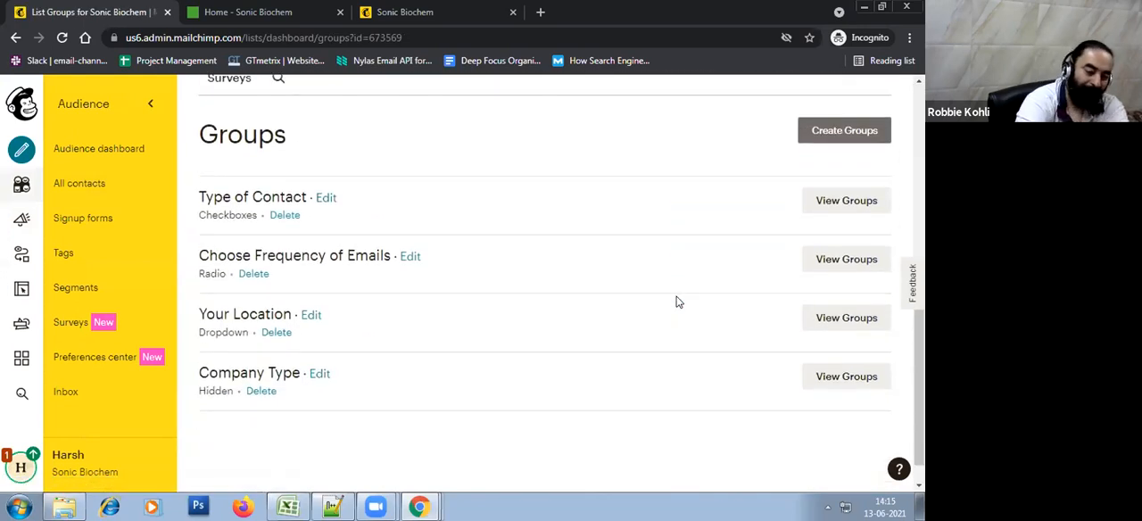
pyautogui.click(857, 319)
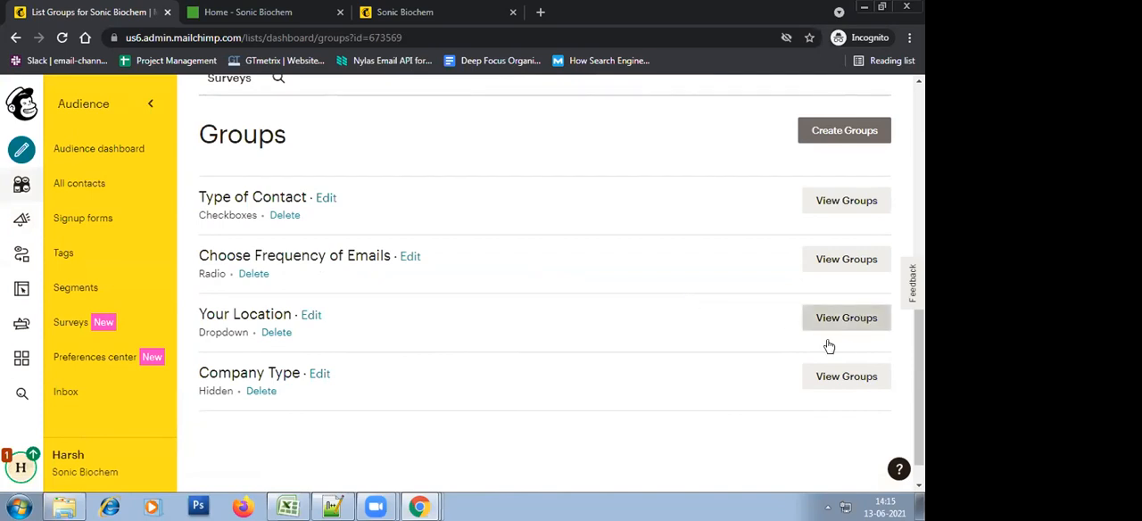
pyautogui.scroll(-2, 538, 308)
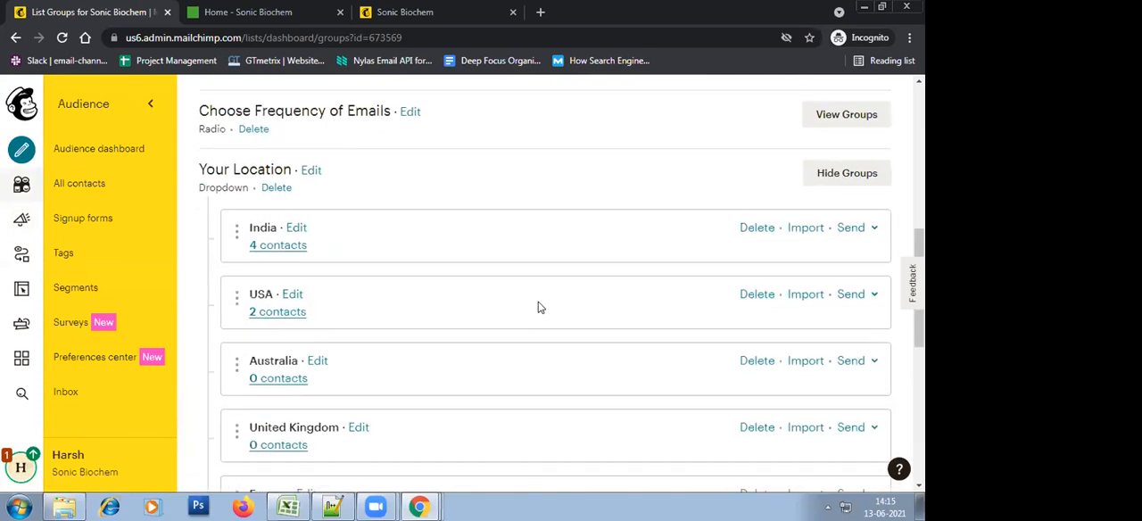
pyautogui.click(258, 319)
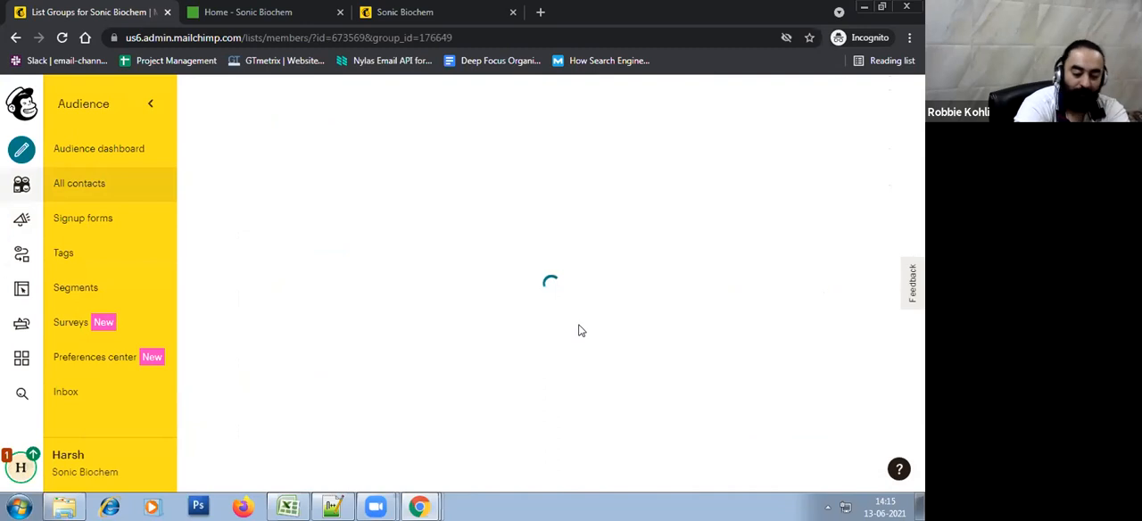
pyautogui.scroll(-3, 579, 327)
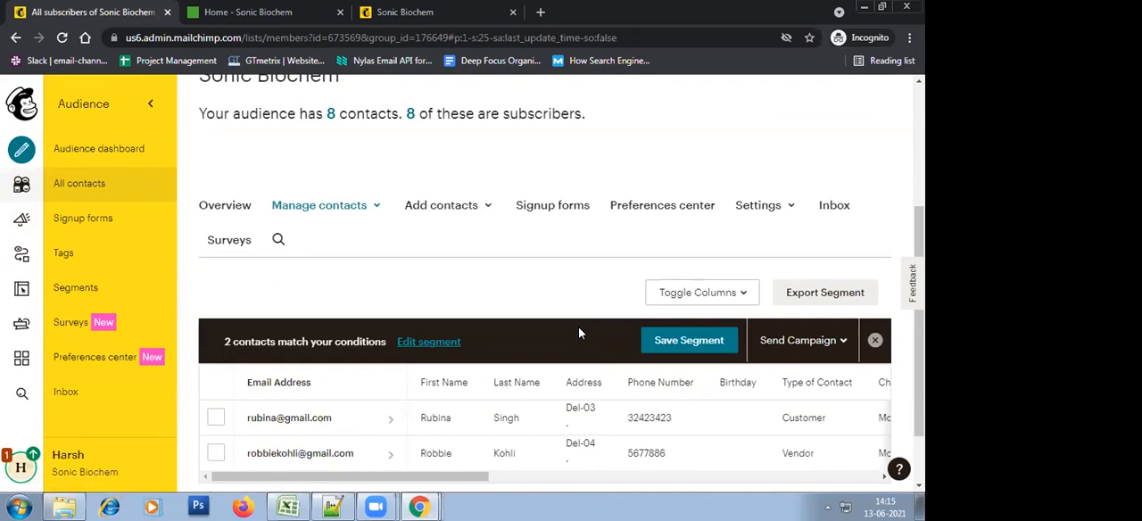
# Edit the USA segment and add a second condition with Company Type one of Medium
pyautogui.click(418, 343)
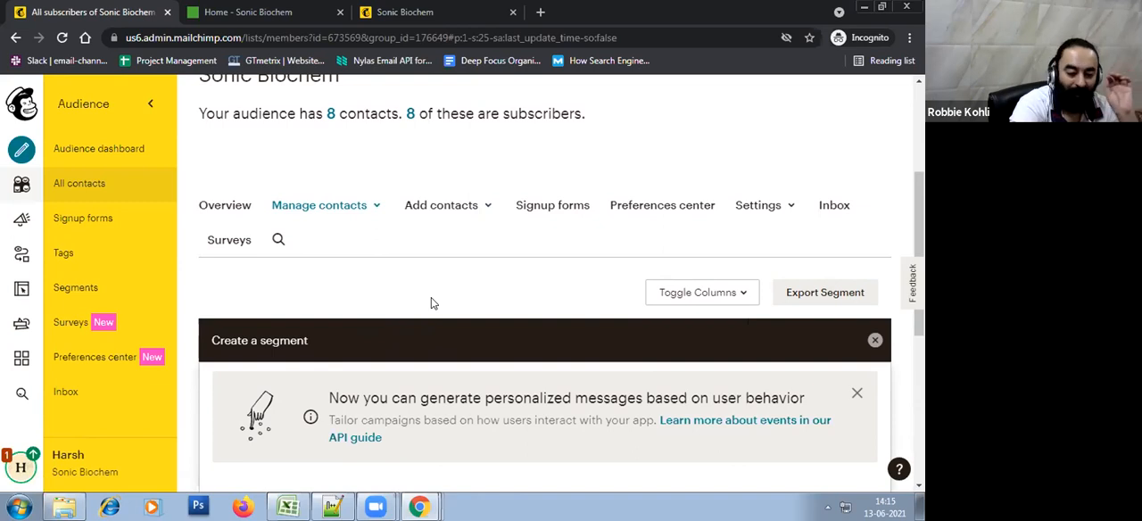
pyautogui.scroll(-1, 433, 304)
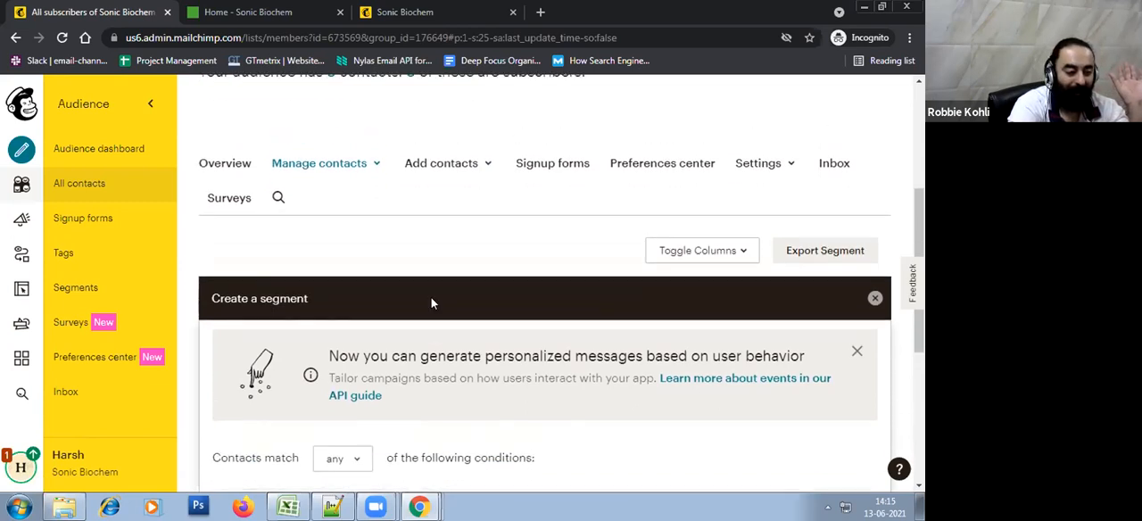
pyautogui.scroll(-2, 431, 299)
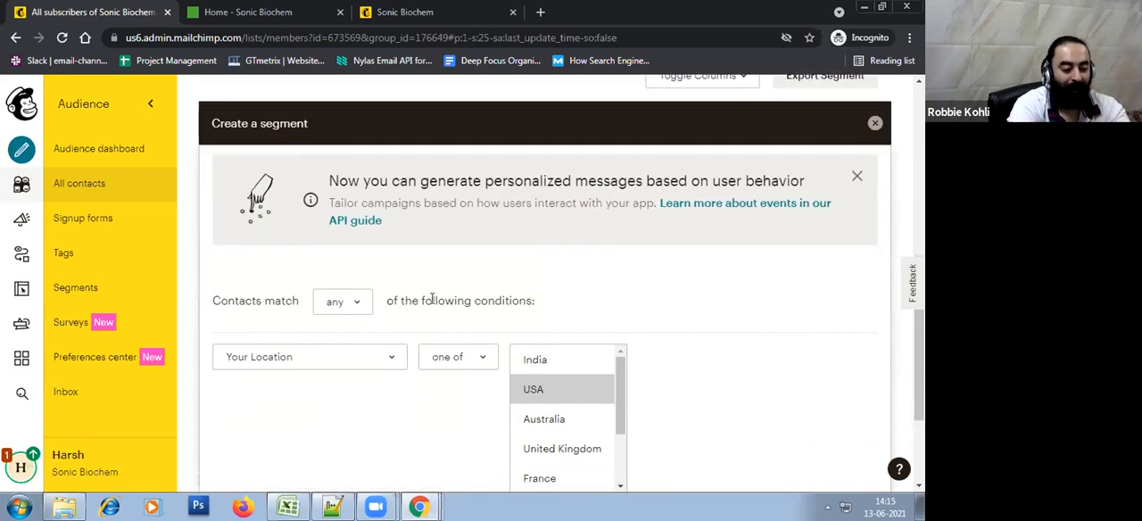
pyautogui.scroll(-1, 431, 305)
pyautogui.scroll(-1, 427, 362)
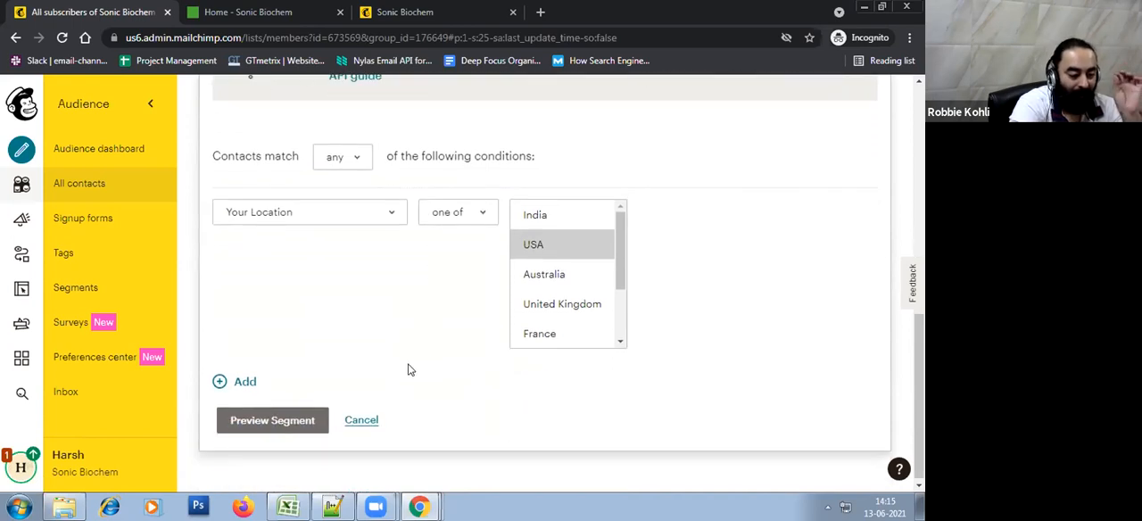
pyautogui.click(245, 383)
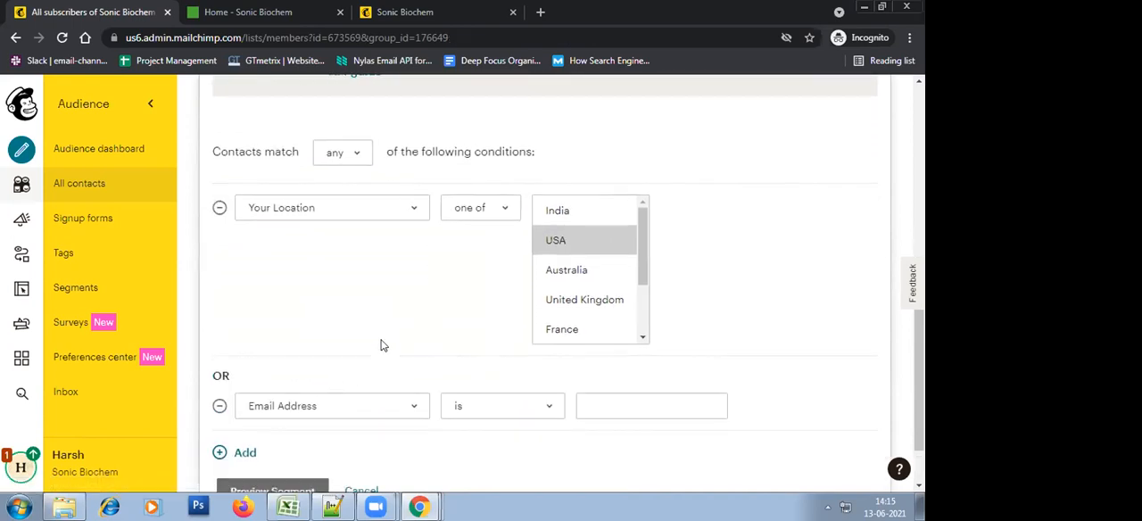
pyautogui.scroll(-1, 339, 375)
pyautogui.click(308, 339)
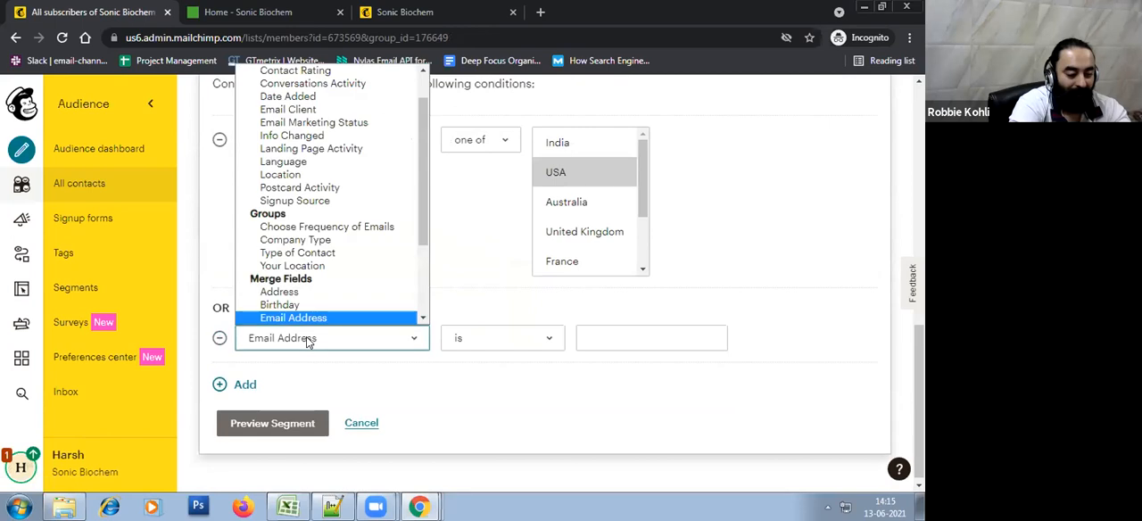
pyautogui.click(366, 241)
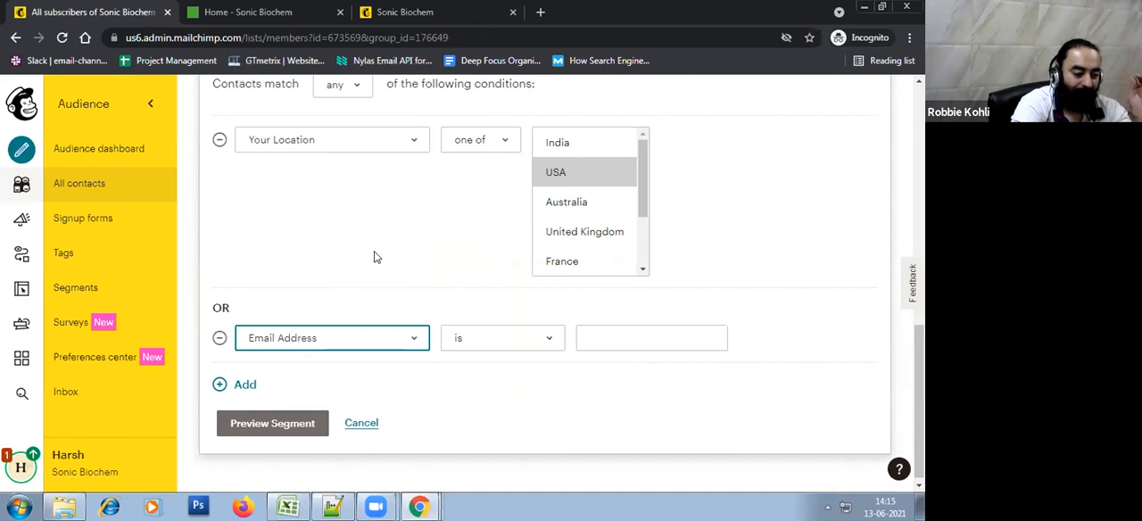
pyautogui.click(574, 370)
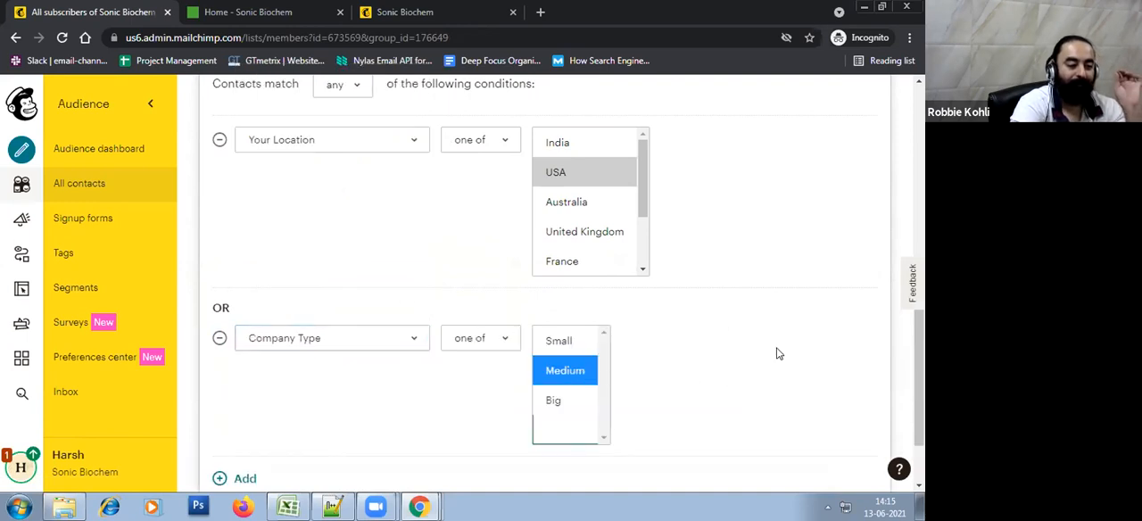
# Require contacts to match all of the segment's conditions and preview the segment
pyautogui.scroll(1, 776, 354)
pyautogui.click(346, 159)
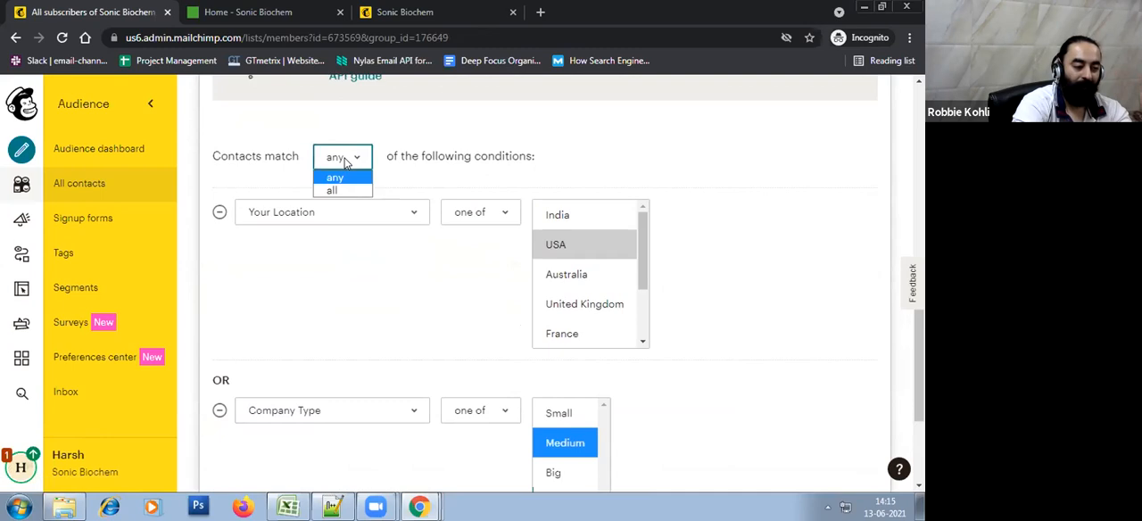
pyautogui.click(350, 190)
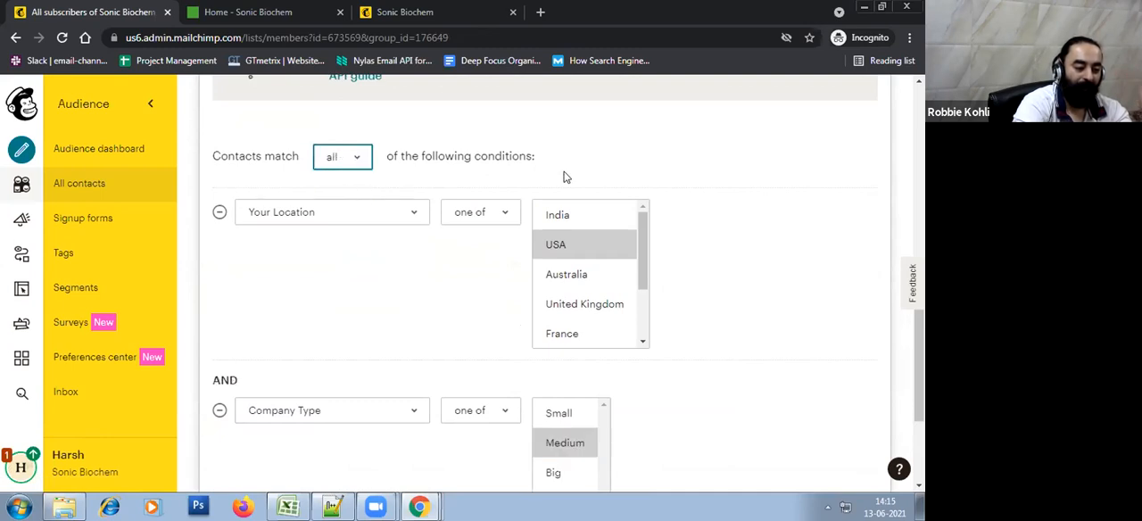
pyautogui.scroll(-2, 790, 313)
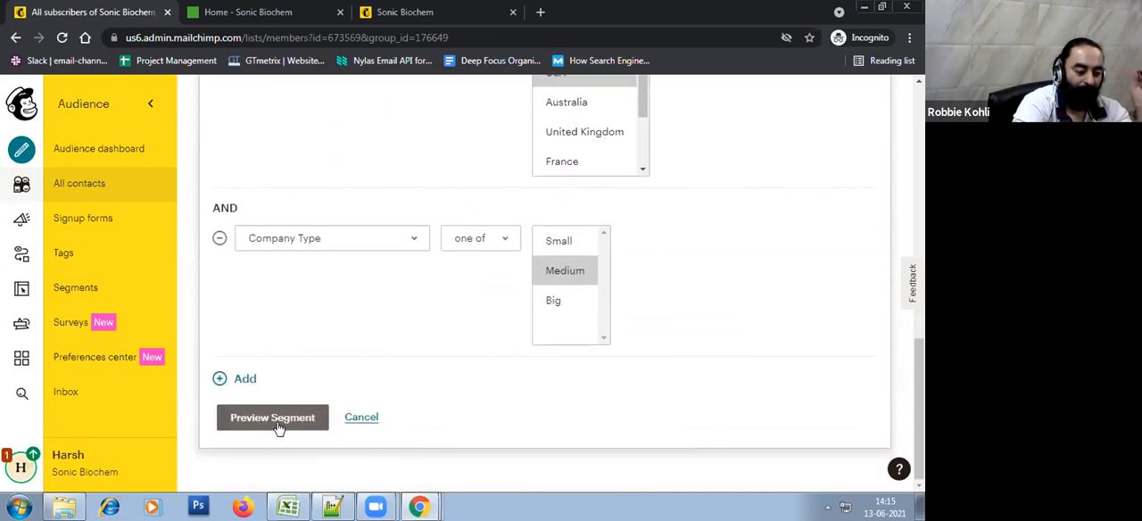
pyautogui.click(266, 428)
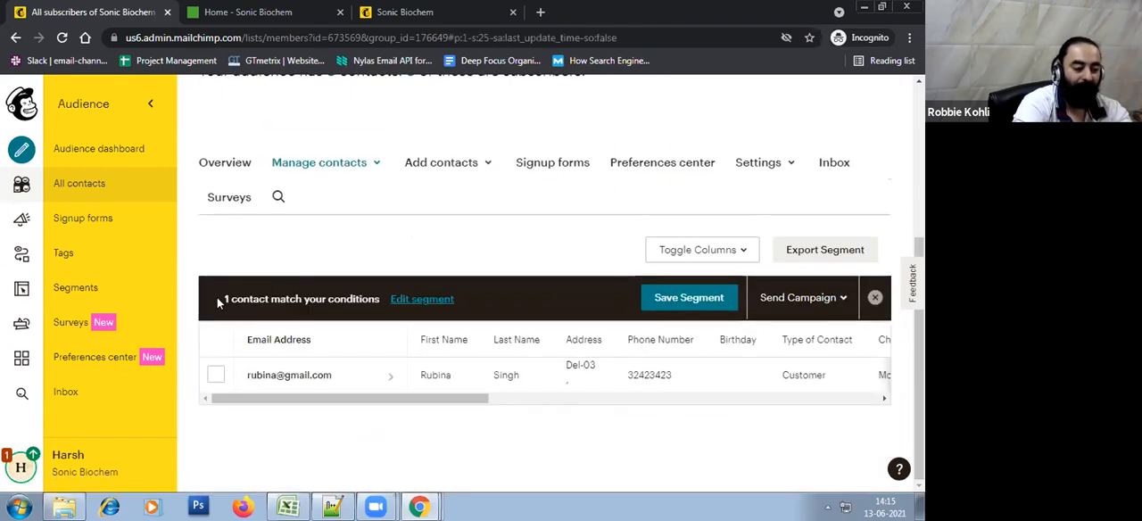
pyautogui.moveTo(217, 297); pyautogui.dragTo(299, 294)
pyautogui.click(458, 206)
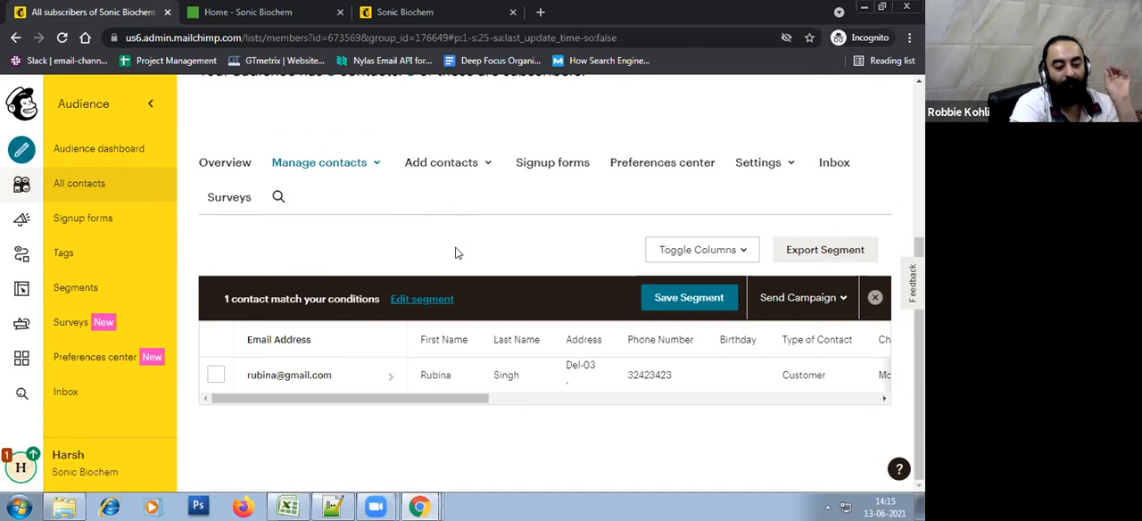
# Reopen the segment's conditions, change Your Location to India and preview the segment
pyautogui.click(446, 302)
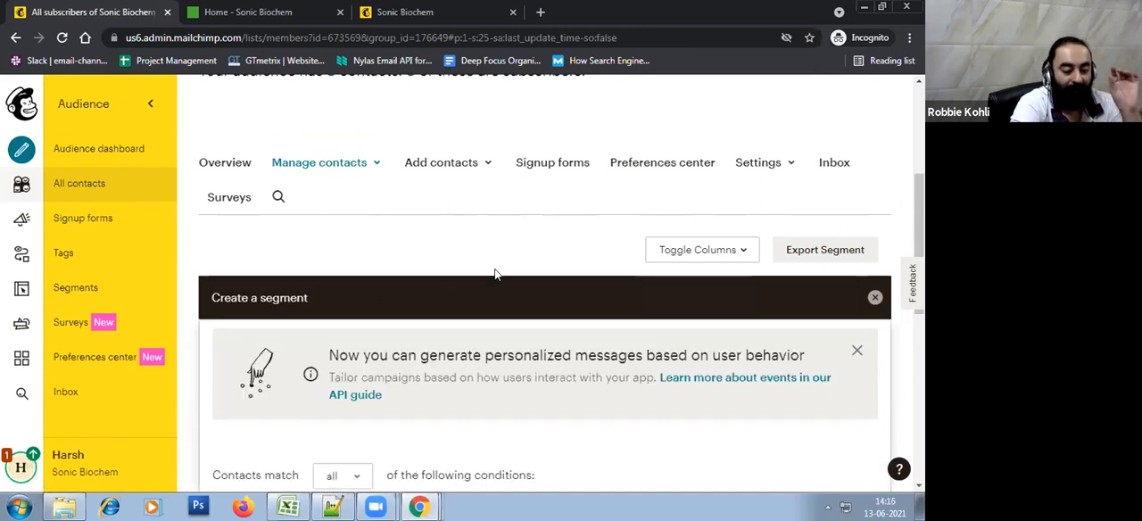
pyautogui.scroll(-2, 497, 275)
pyautogui.scroll(-3, 496, 275)
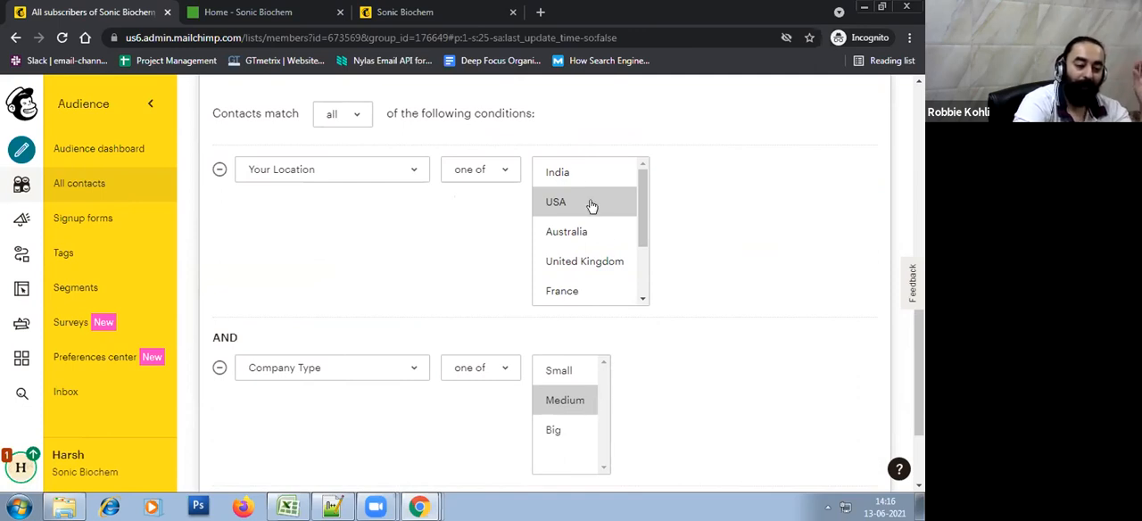
pyautogui.scroll(4, 750, 334)
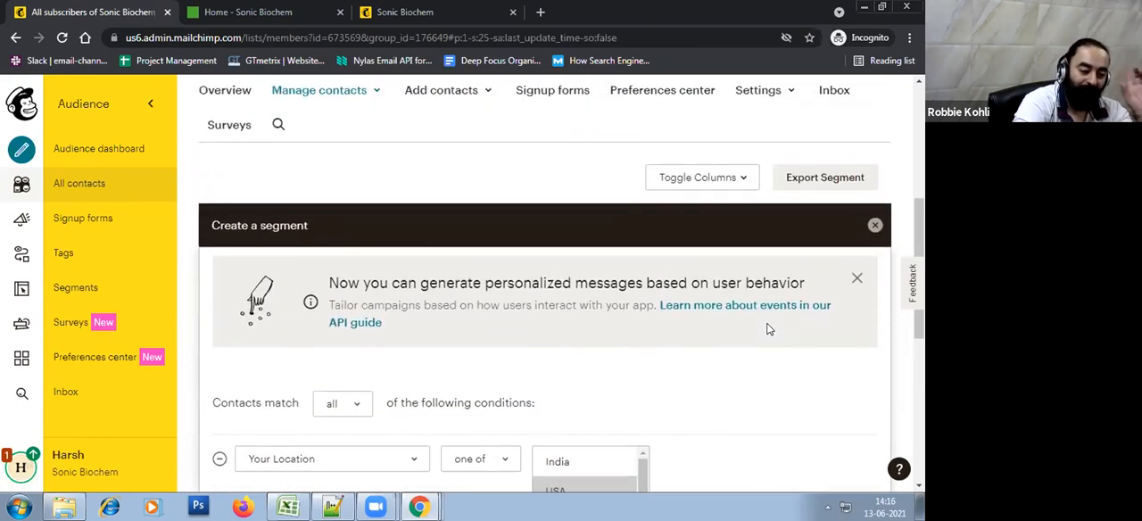
pyautogui.scroll(-3, 767, 330)
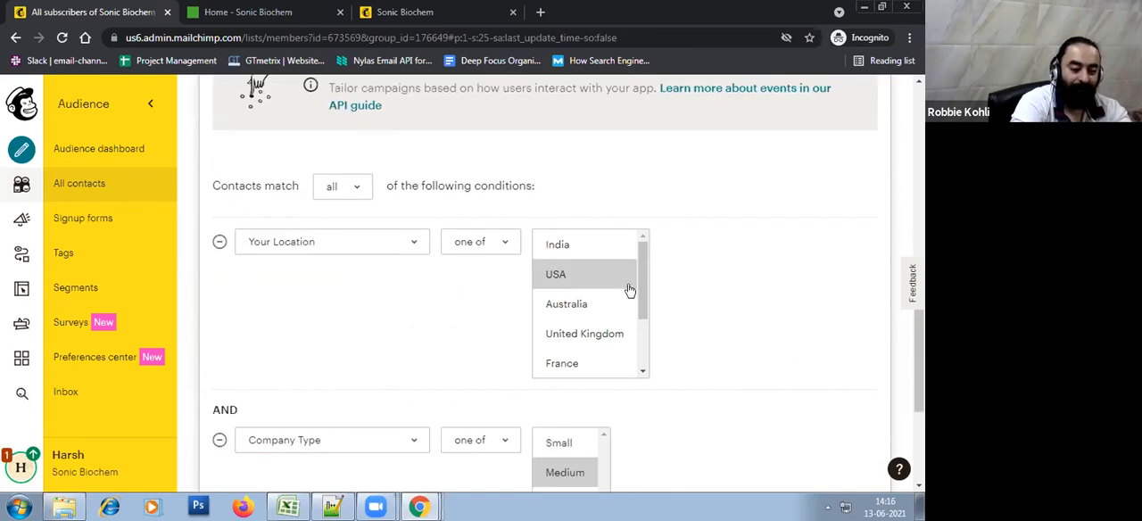
pyautogui.click(575, 278)
pyautogui.click(578, 253)
pyautogui.click(770, 320)
pyautogui.scroll(-3, 770, 319)
pyautogui.click(306, 417)
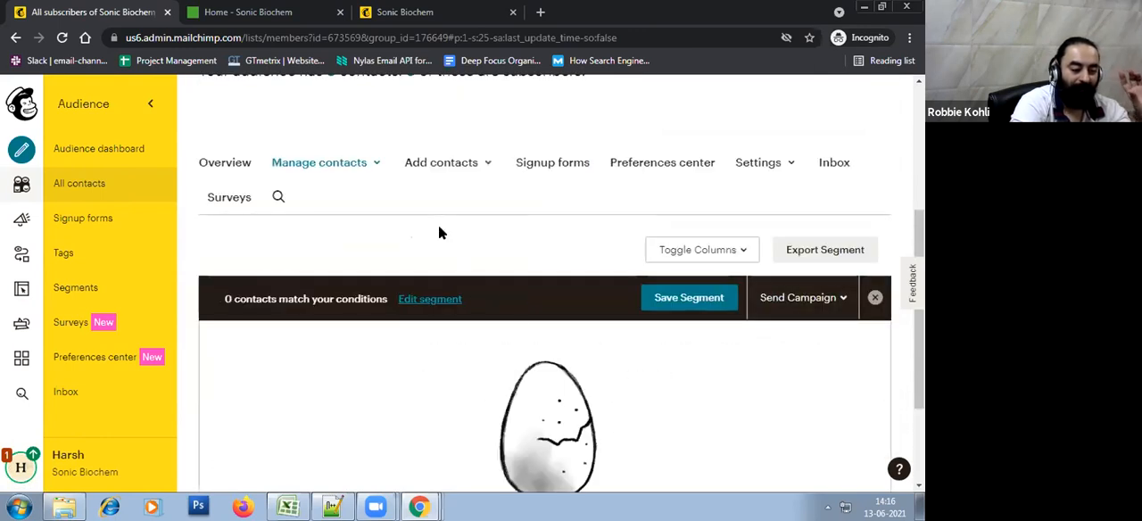
# Change the segment's Company Type condition to Big and preview the matching contacts
pyautogui.click(429, 299)
pyautogui.scroll(-6, 625, 303)
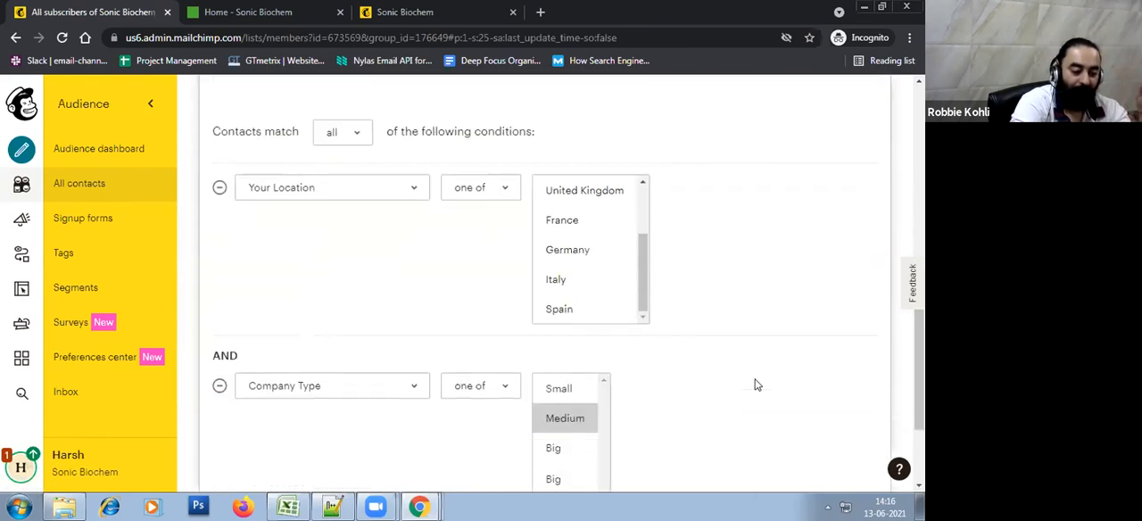
pyautogui.click(578, 305)
pyautogui.click(259, 417)
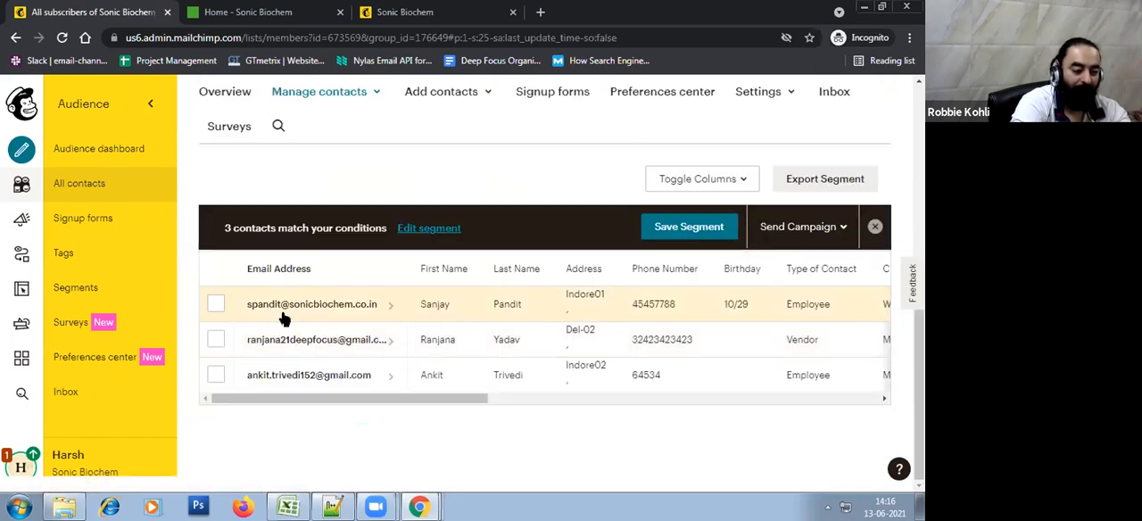
# Select all the contacts matching the segment, and clear the selection again
pyautogui.click(216, 304)
pyautogui.click(215, 340)
pyautogui.click(215, 375)
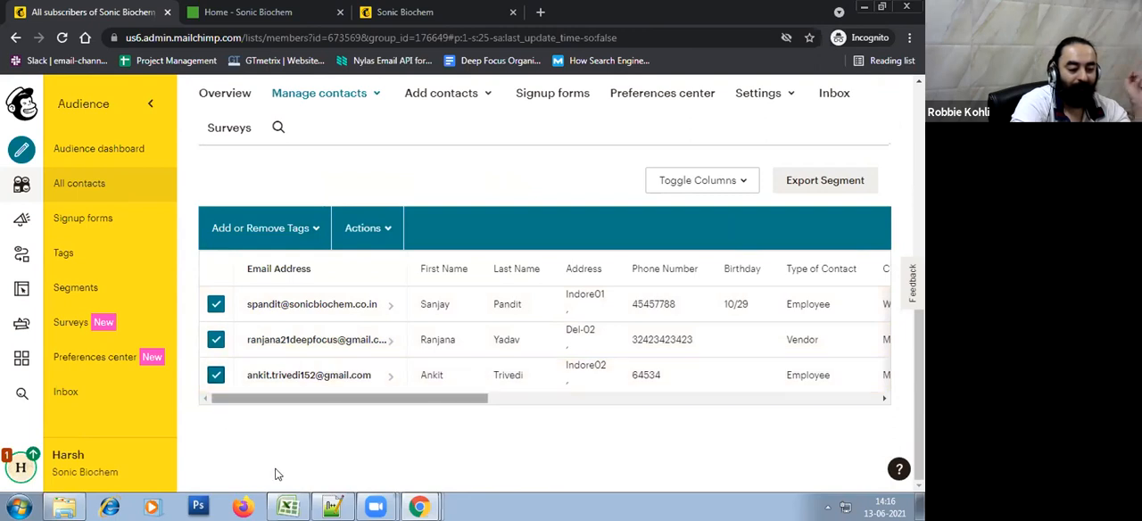
pyautogui.click(216, 374)
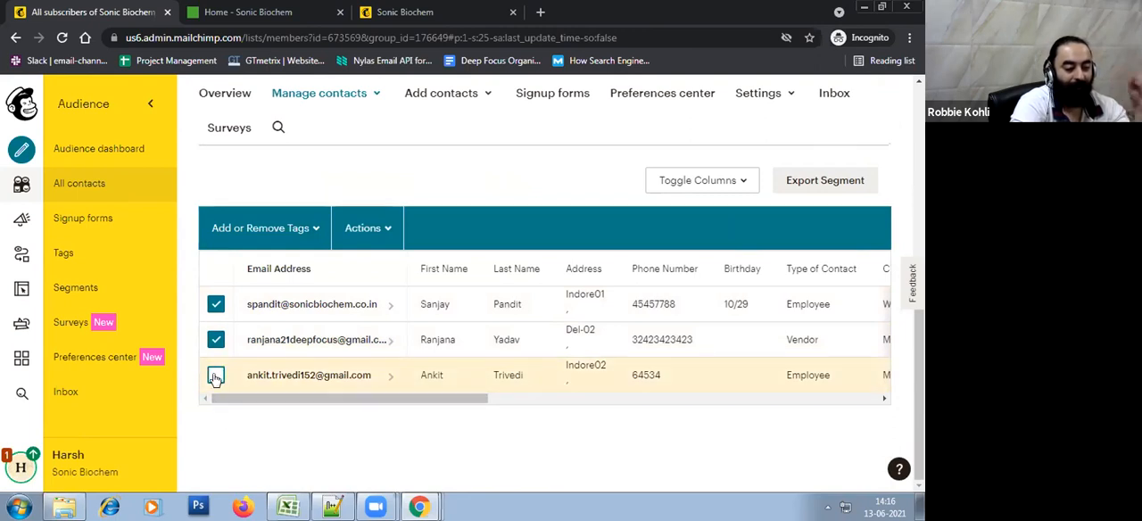
pyautogui.click(216, 337)
pyautogui.click(215, 304)
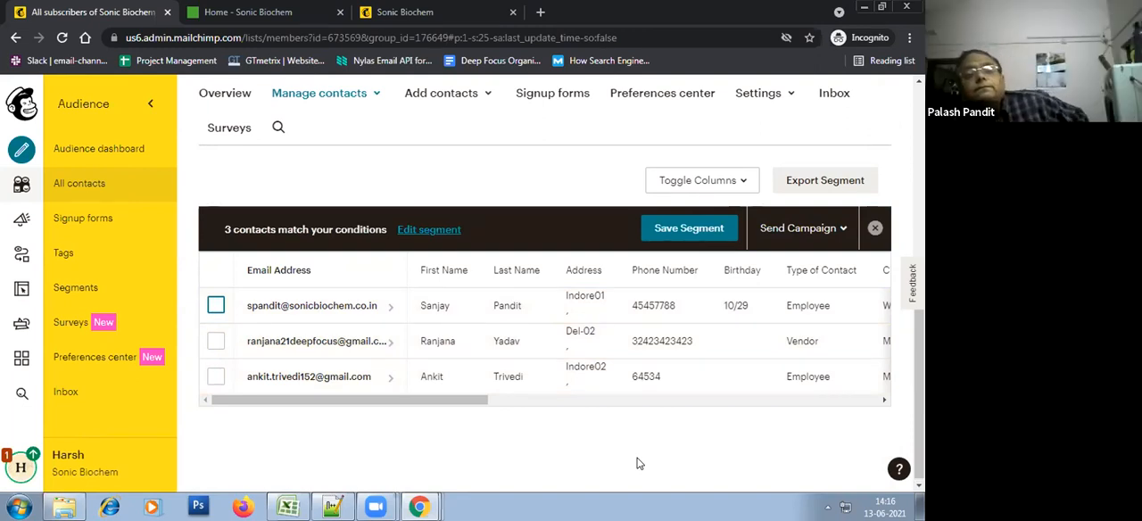
pyautogui.scroll(2, 639, 463)
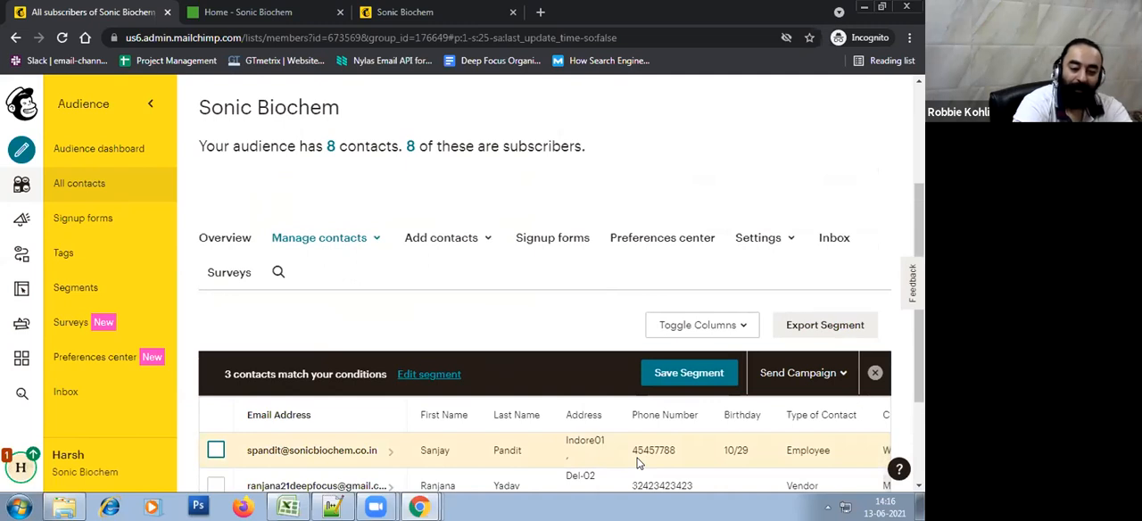
pyautogui.scroll(-2, 731, 390)
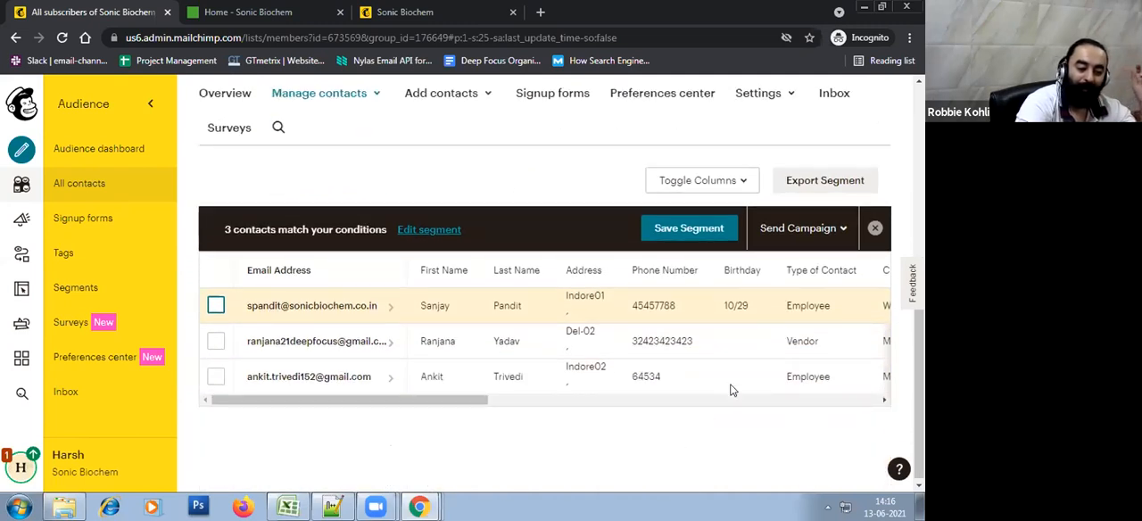
# Save the filtered contacts as a segment named India Big Companies
pyautogui.click(689, 229)
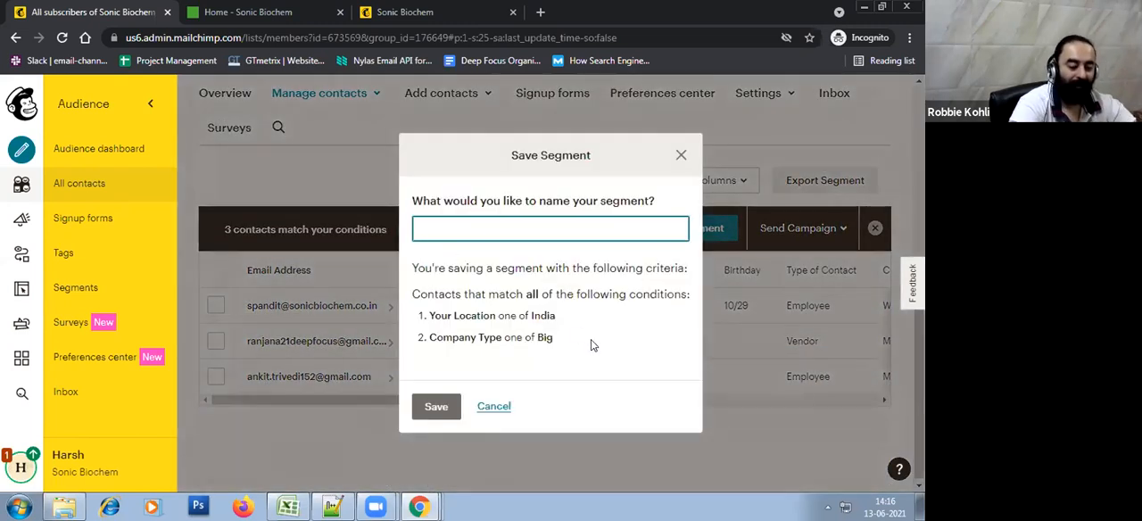
pyautogui.write('India')
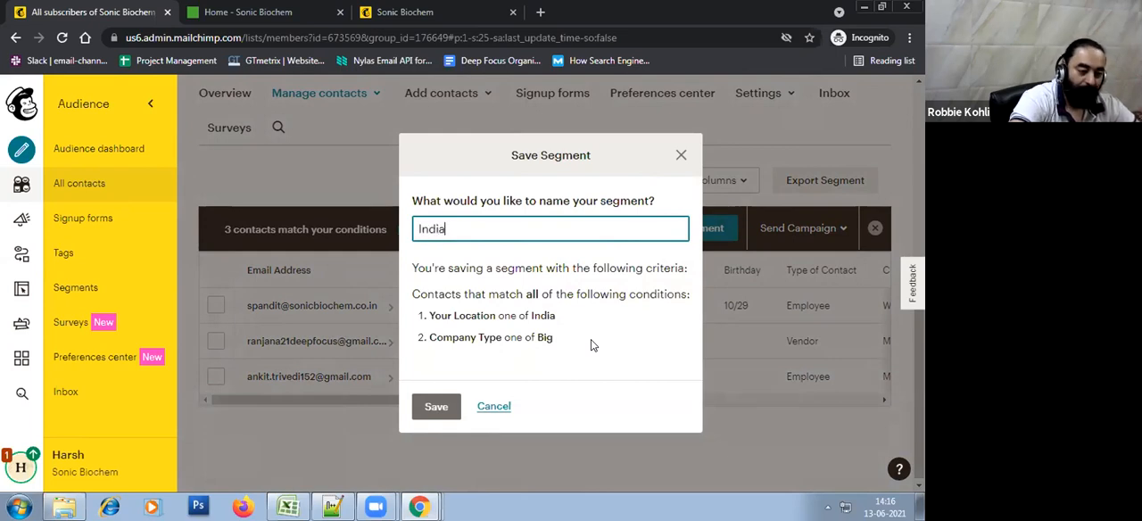
pyautogui.write(' Big Companies')
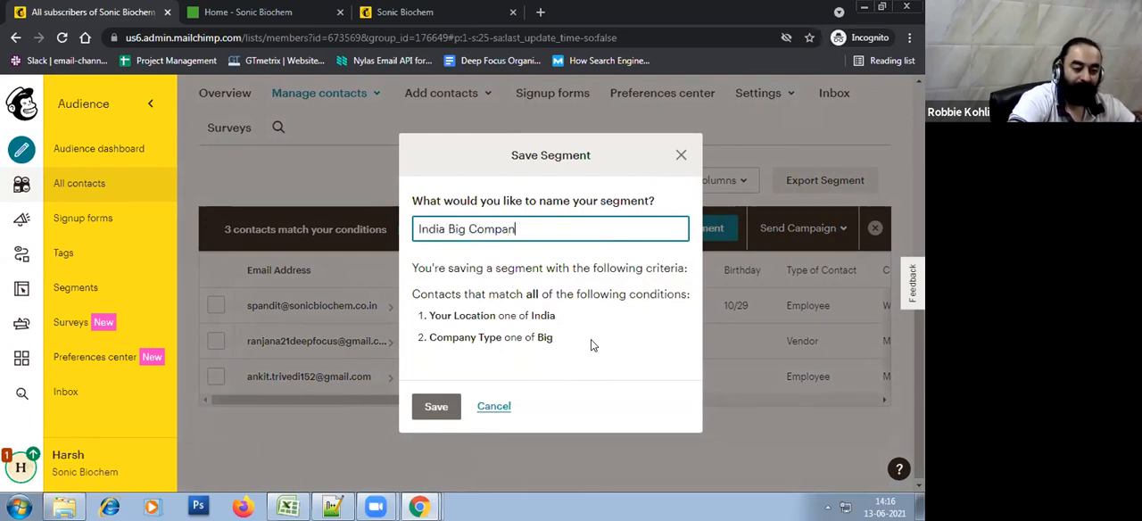
pyautogui.click(433, 410)
pyautogui.click(434, 409)
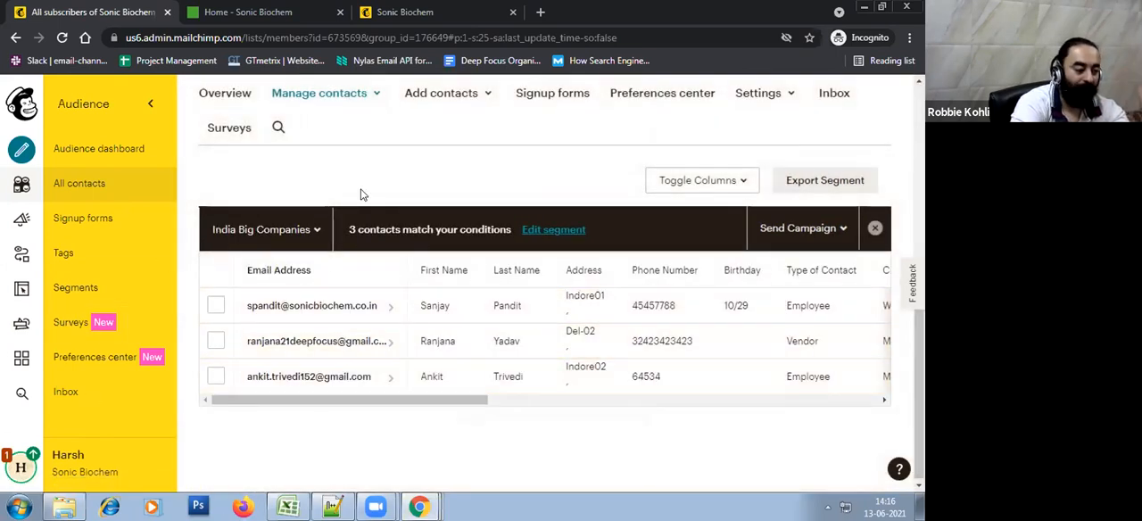
# From the audience's saved segments, create a regular campaign addressed to India Big Companies
pyautogui.scroll(1, 361, 194)
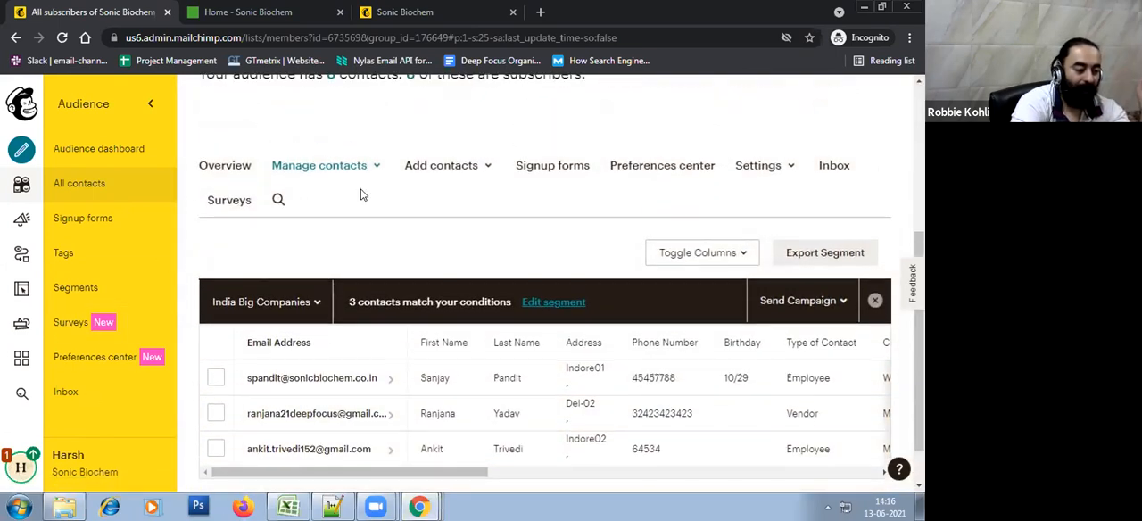
pyautogui.click(82, 291)
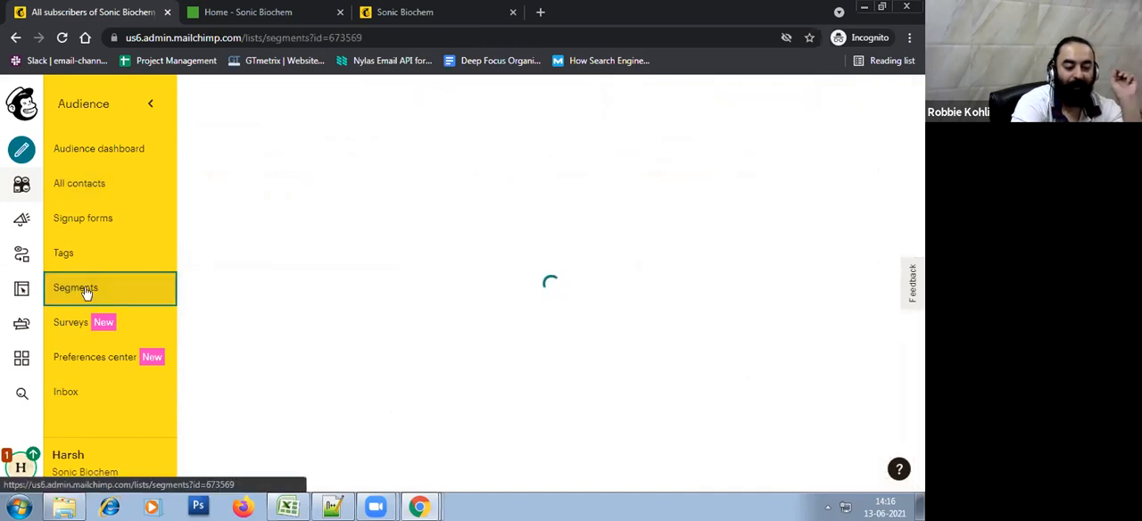
pyautogui.scroll(-3, 646, 359)
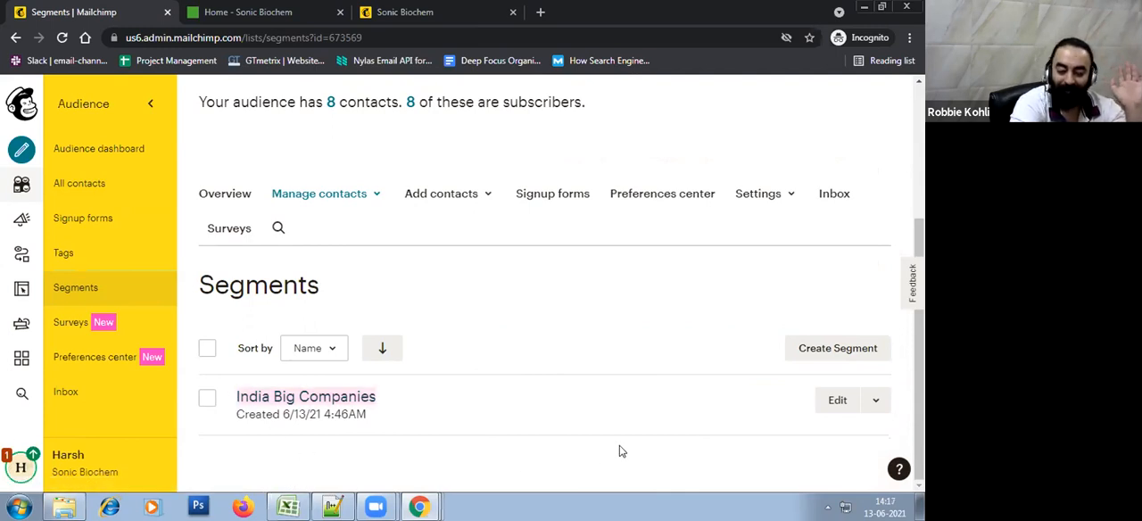
pyautogui.click(879, 402)
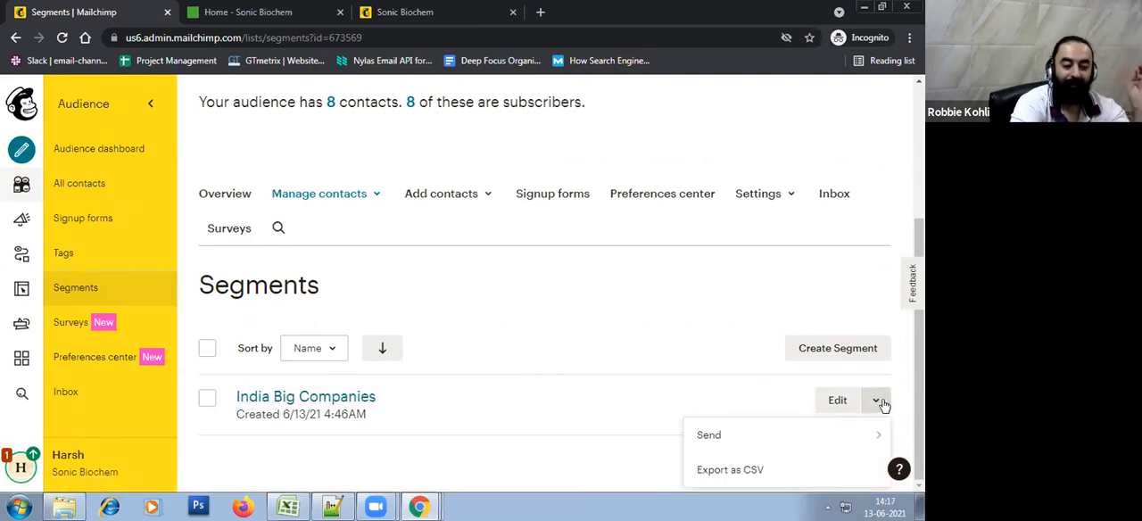
pyautogui.moveTo(755, 452)
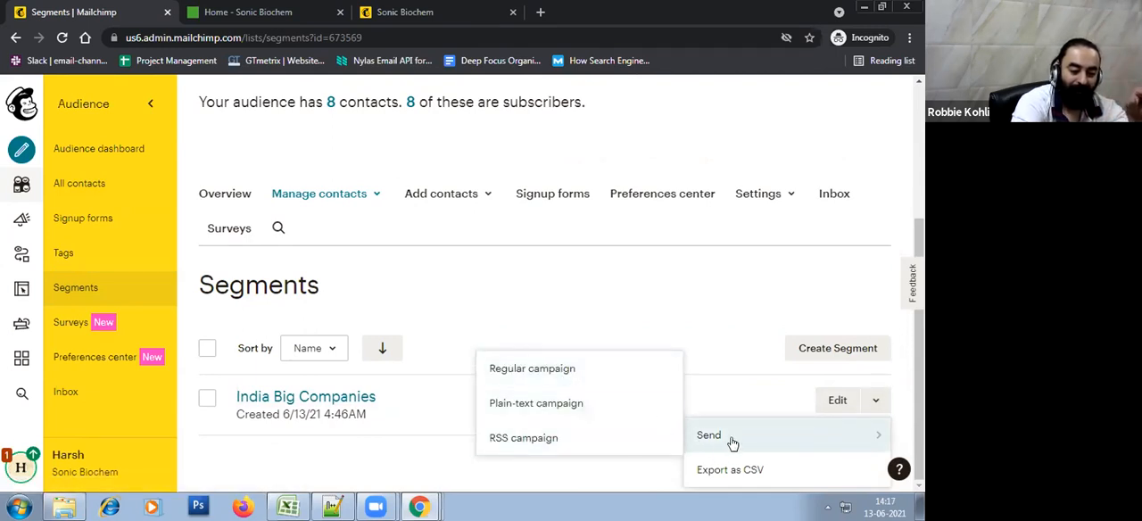
pyautogui.click(597, 379)
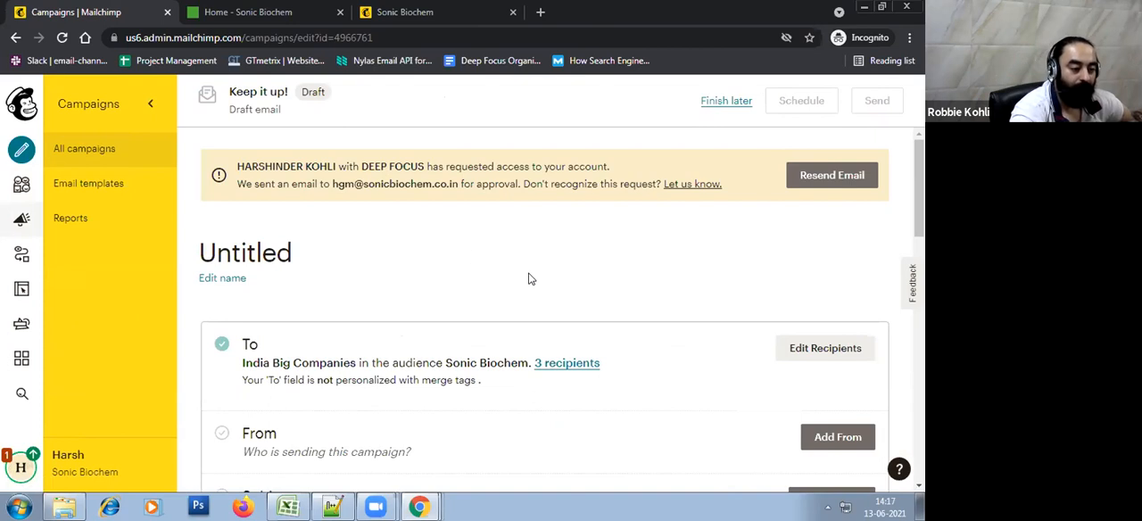
# Rename the untitled email draft as Campaign and save the name
pyautogui.scroll(-3, 616, 320)
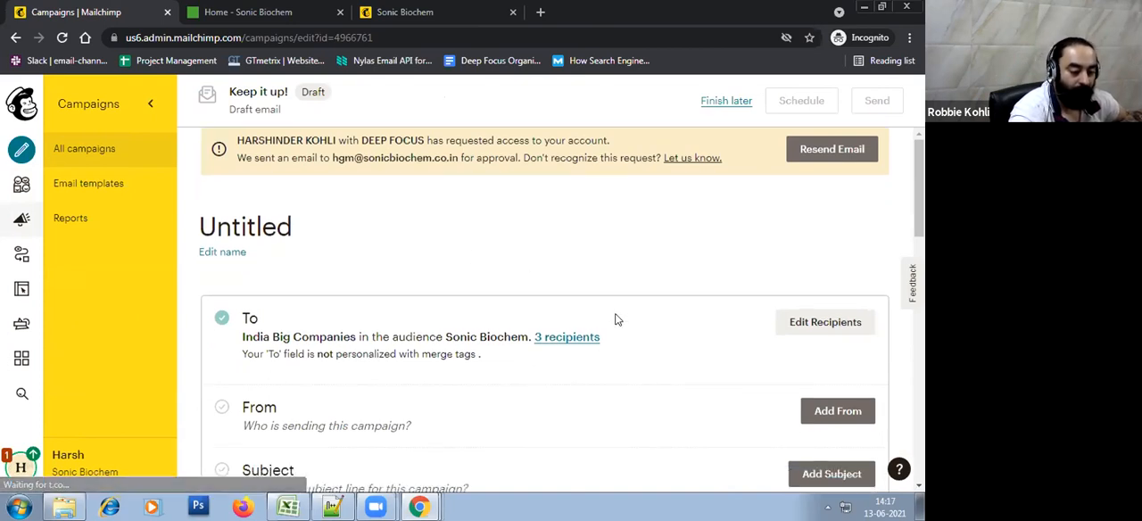
pyautogui.scroll(3, 616, 319)
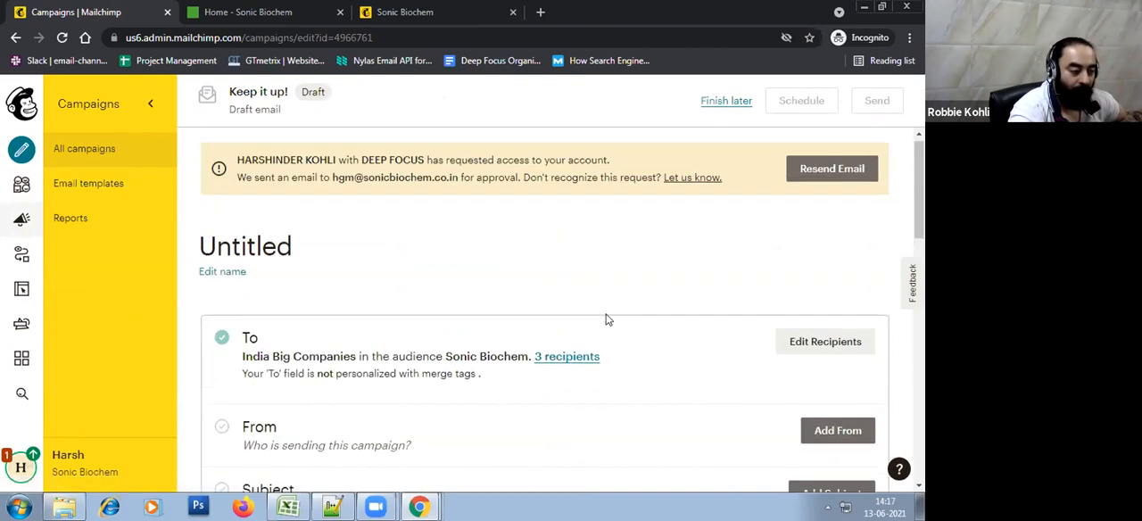
pyautogui.click(226, 280)
pyautogui.click(318, 252)
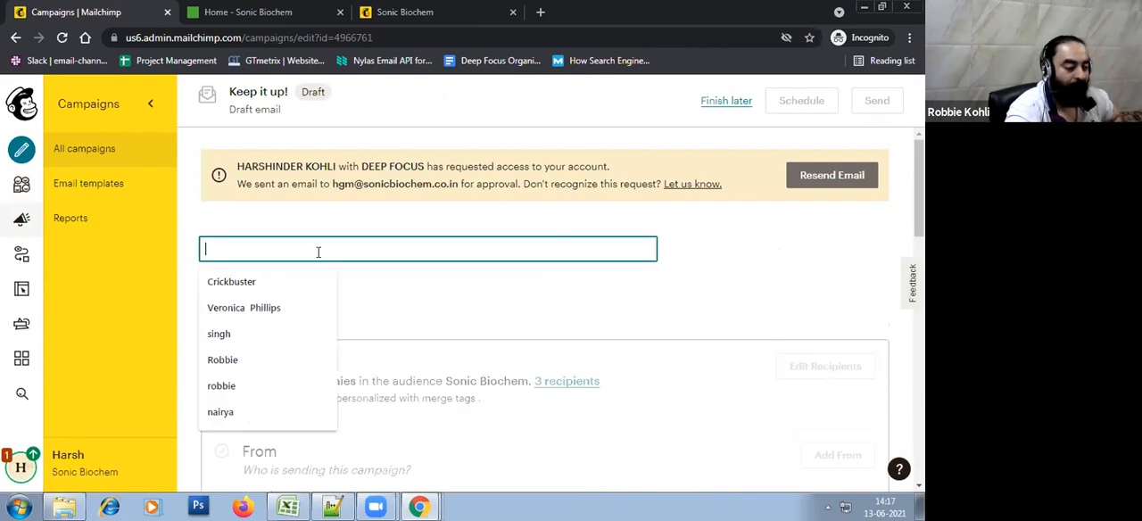
pyautogui.write('Campaign')
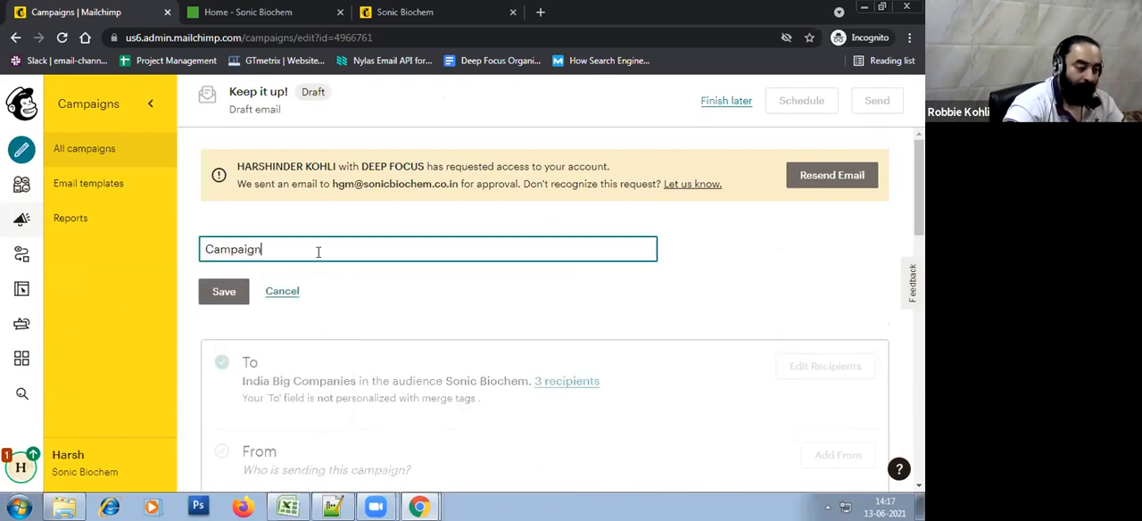
pyautogui.click(224, 291)
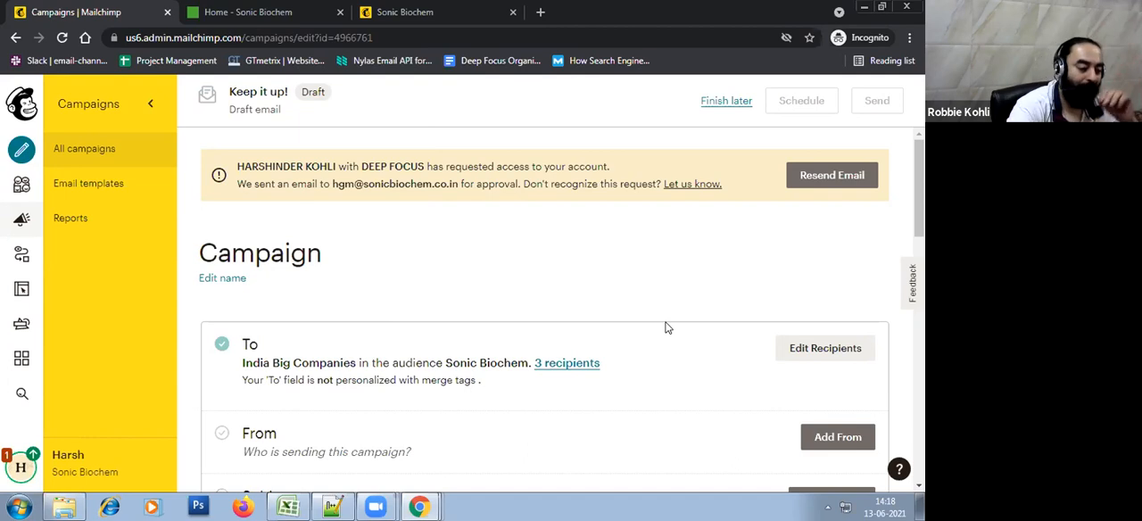
# Review the draft's To, From, Subject and Content sections, checking which segment and audience it is addressed to
pyautogui.scroll(-3, 664, 326)
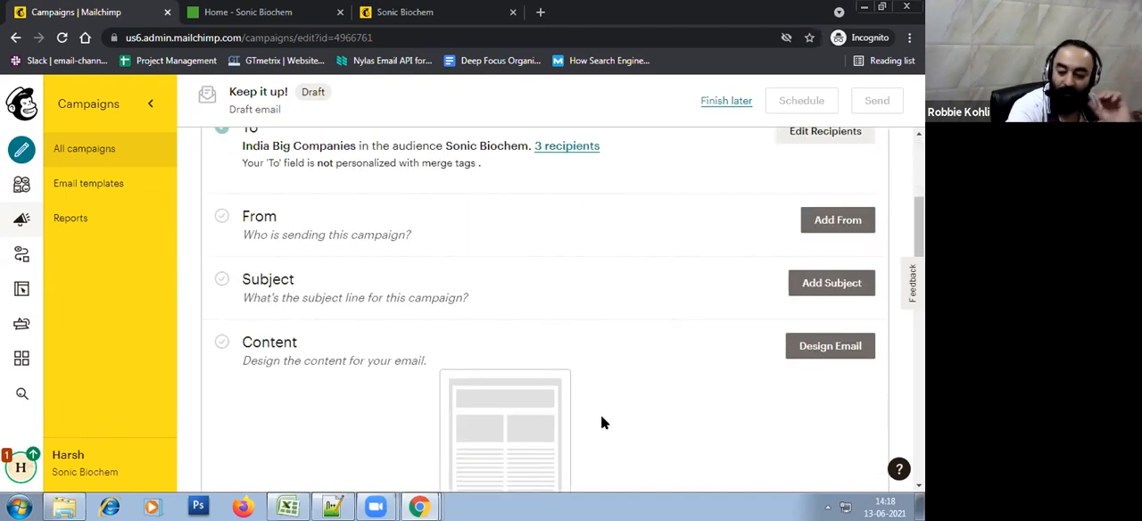
pyautogui.scroll(2, 602, 421)
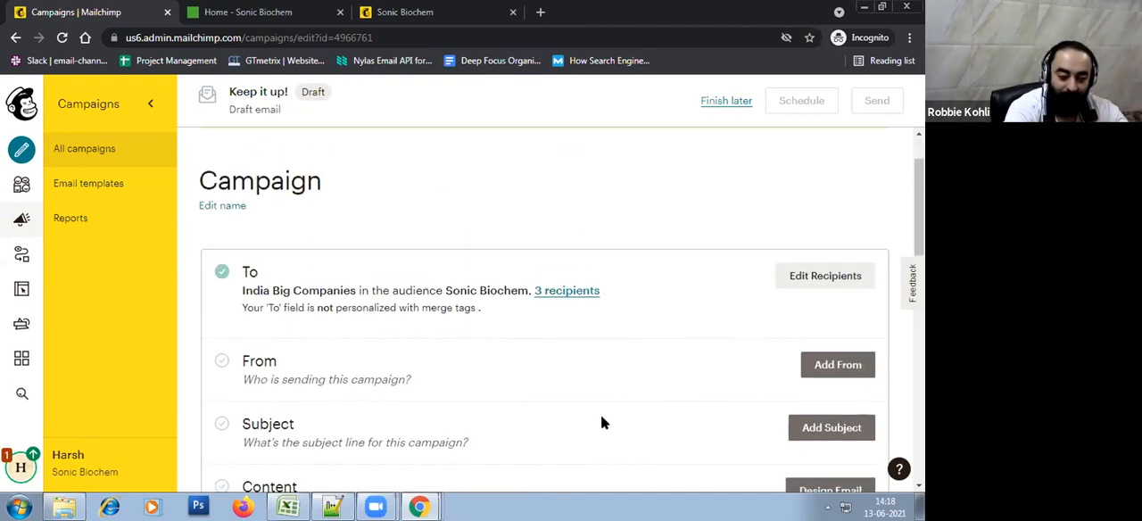
pyautogui.scroll(-1, 601, 420)
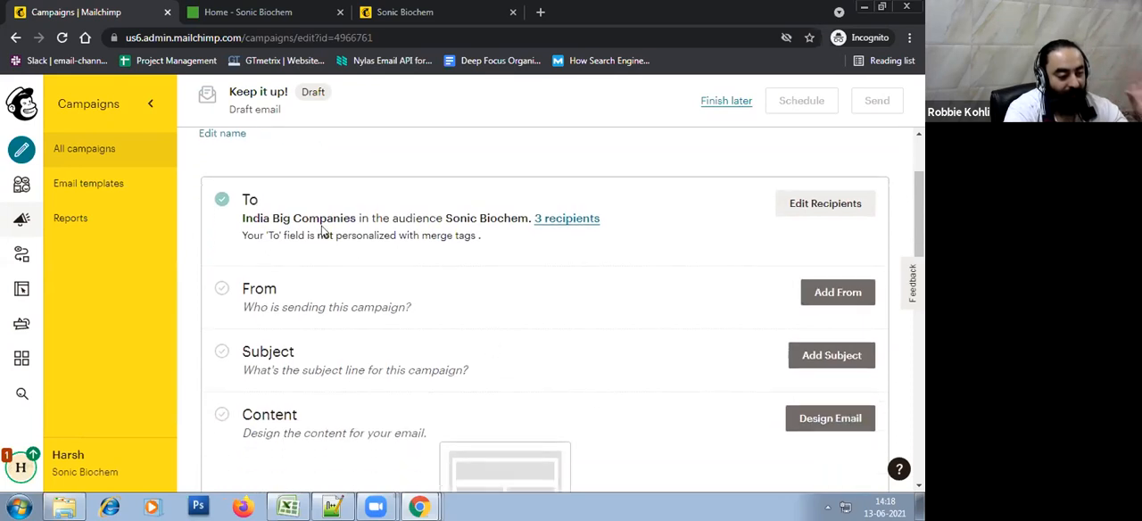
pyautogui.moveTo(242, 218); pyautogui.dragTo(497, 241)
pyautogui.click(619, 267)
pyautogui.scroll(2, 619, 266)
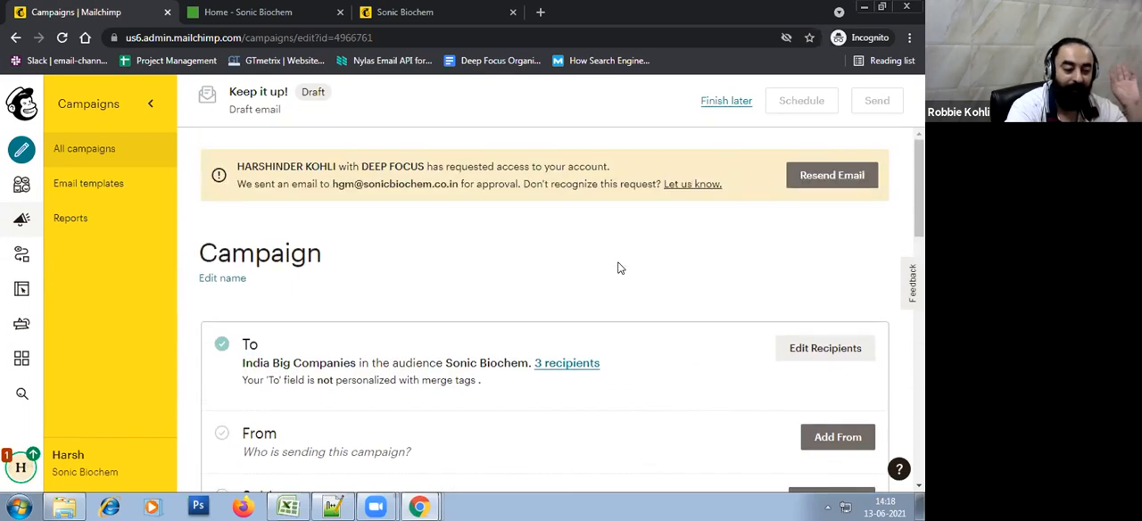
pyautogui.scroll(-2, 619, 267)
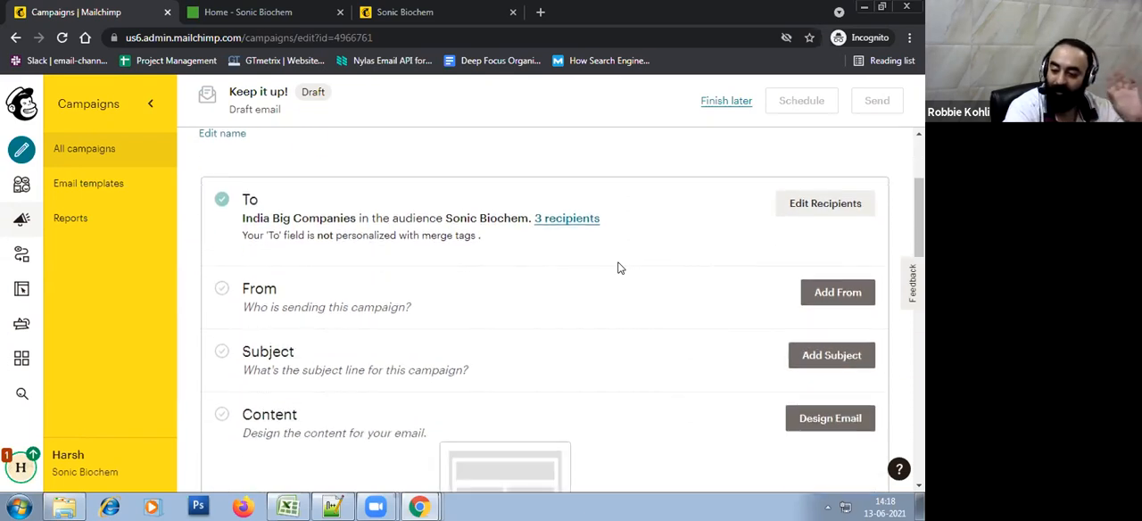
pyautogui.moveTo(272, 211); pyautogui.dragTo(338, 212)
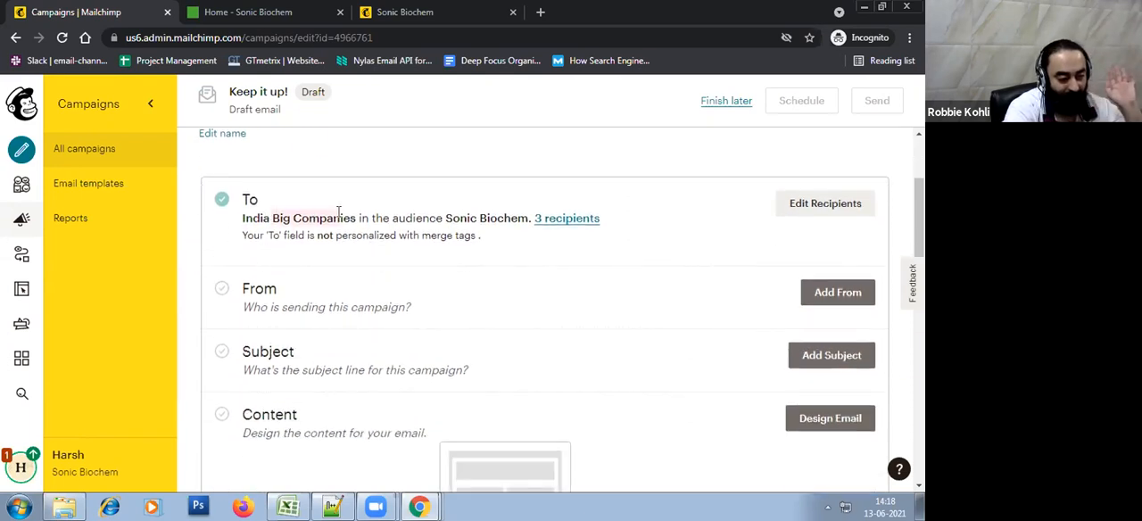
# Open the campaign's From details and complete the sender's full name
pyautogui.click(839, 298)
pyautogui.click(290, 363)
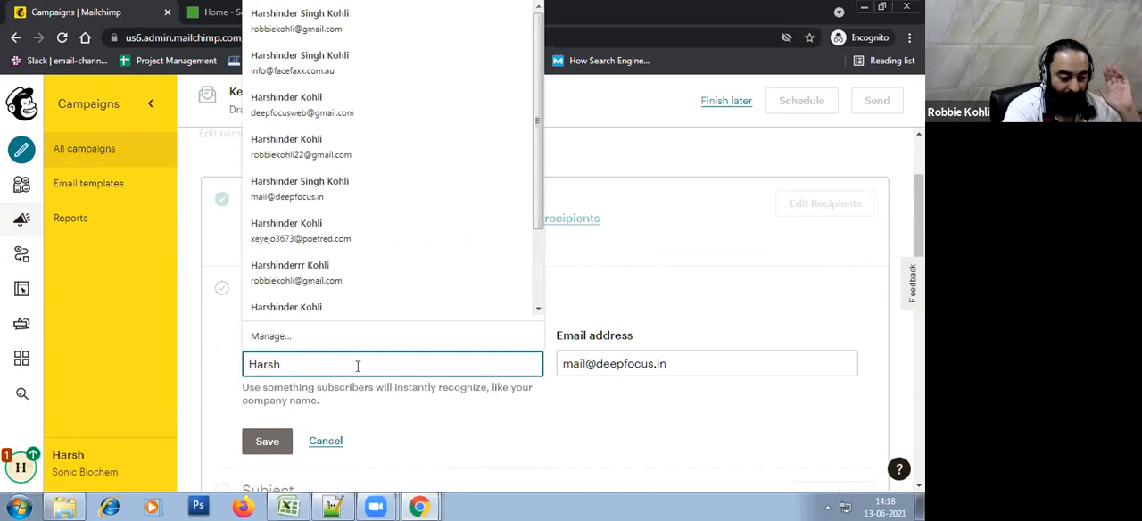
pyautogui.write('Ma')
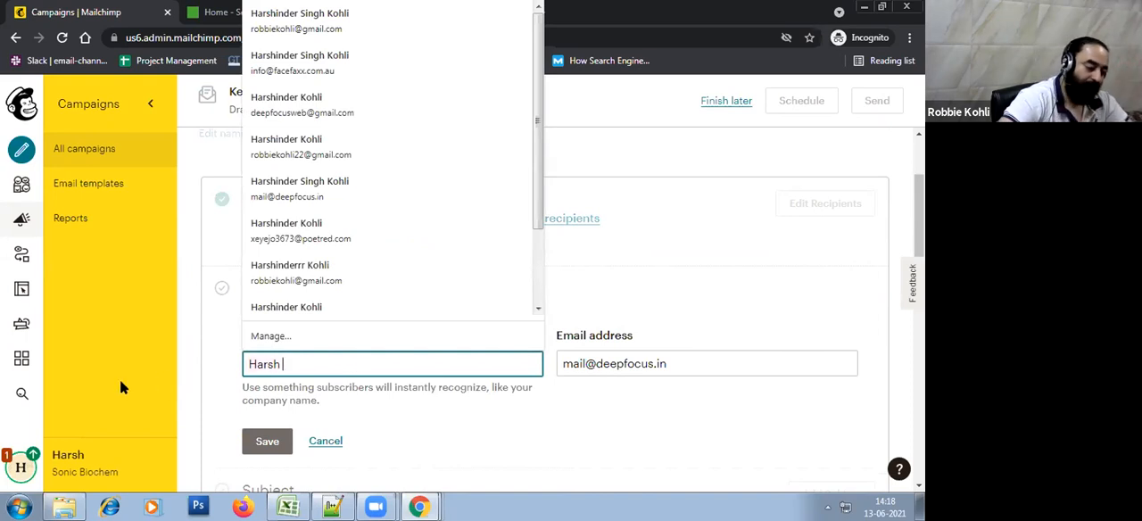
pyautogui.write('tlani')
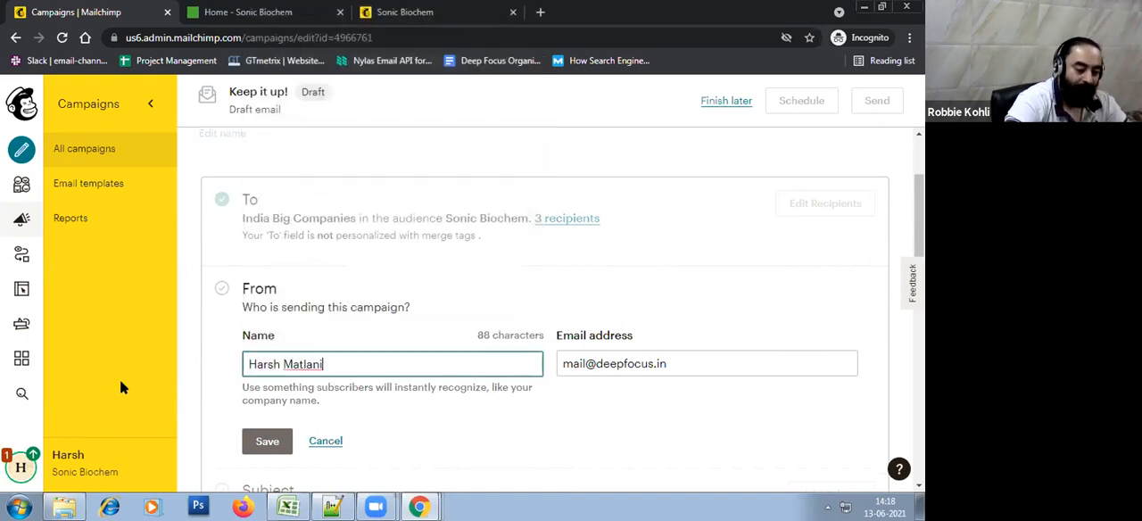
# Try to save the From details with the sender's Sonic Biochem email address, and read the domain verification notice
pyautogui.press('Tab')
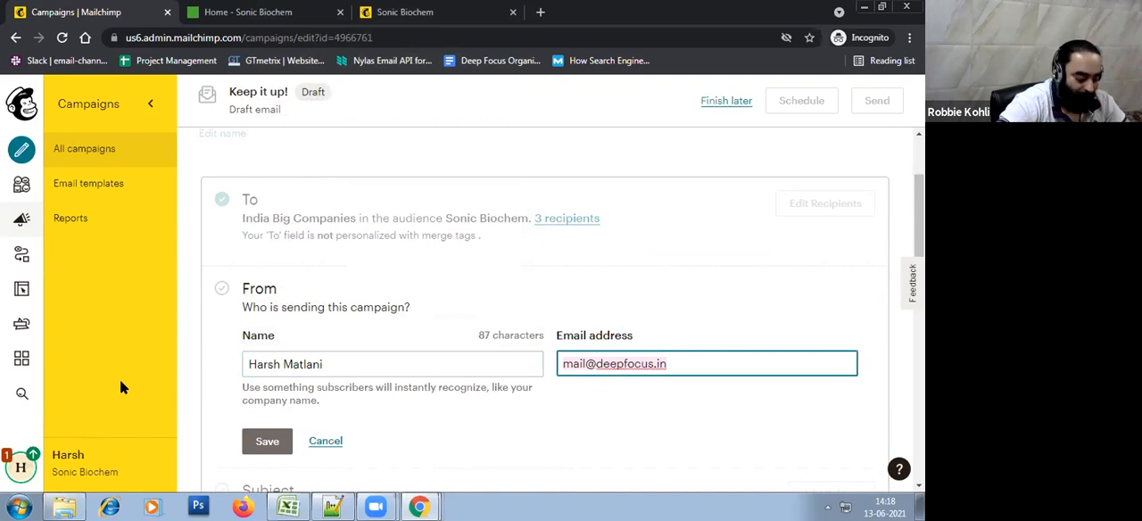
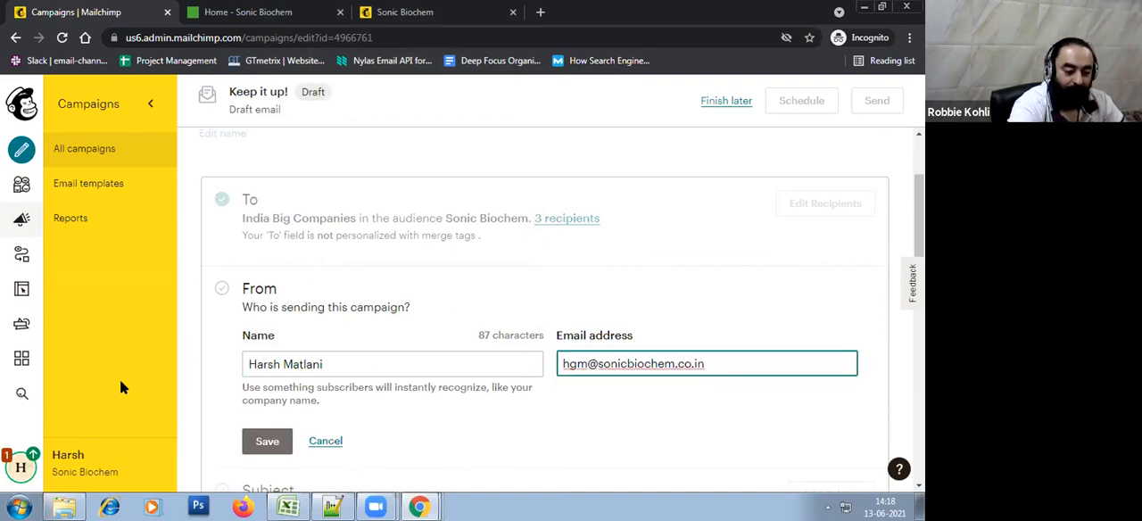
pyautogui.click(267, 441)
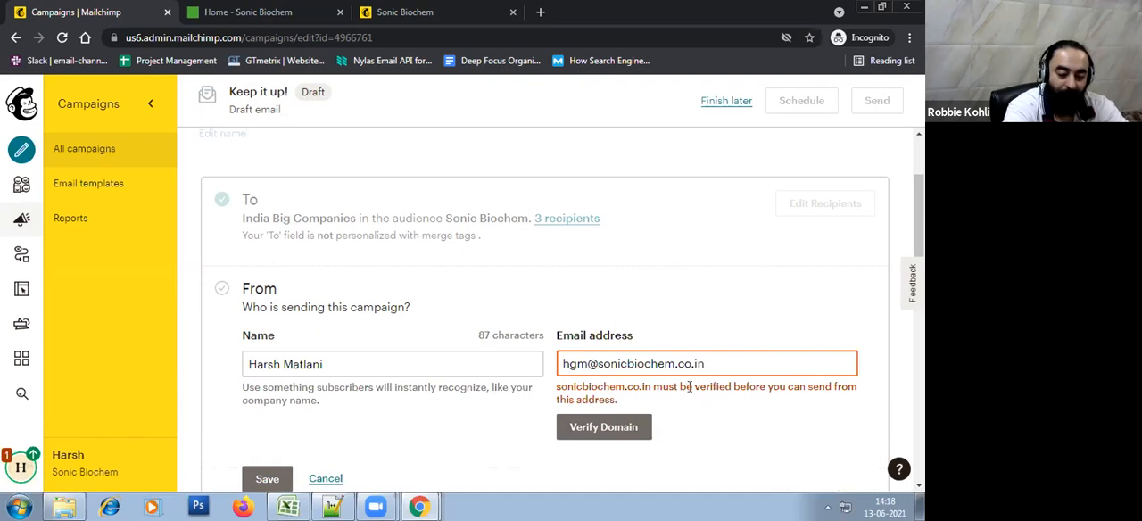
pyautogui.moveTo(693, 386); pyautogui.dragTo(829, 388)
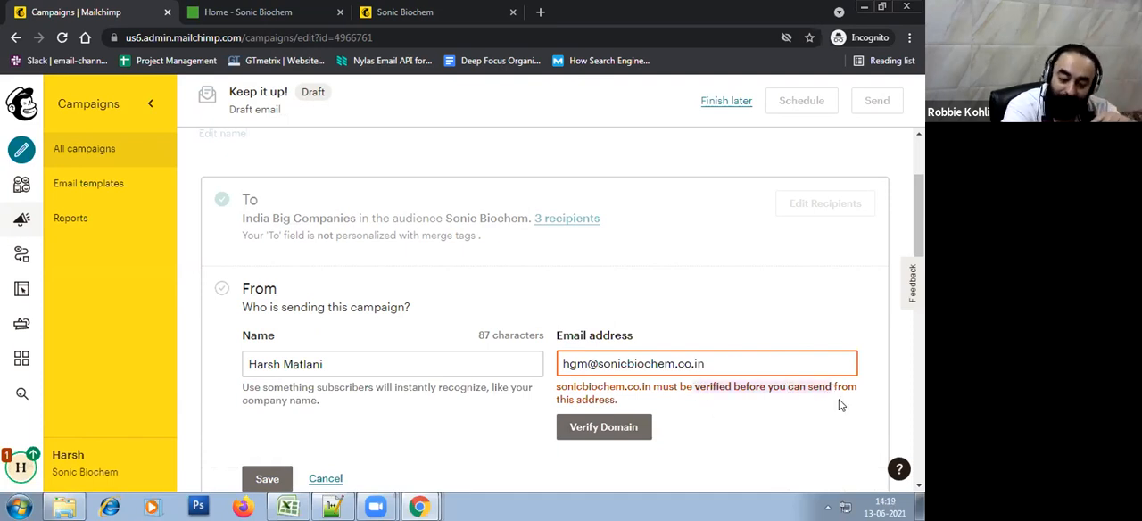
pyautogui.click(839, 414)
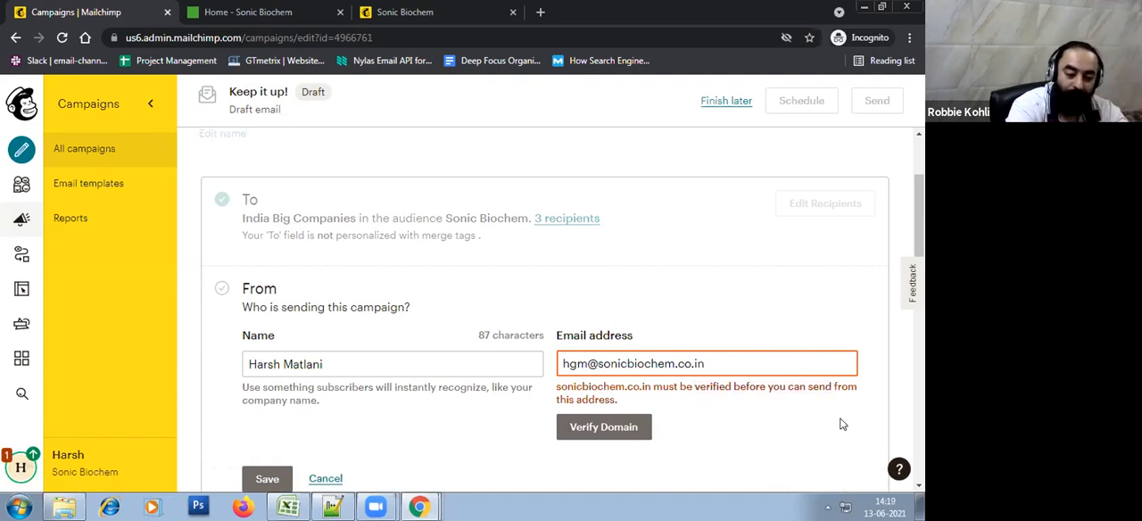
# Replace the sender's email with the Deep Focus address and save the campaign's From details
pyautogui.click(713, 362)
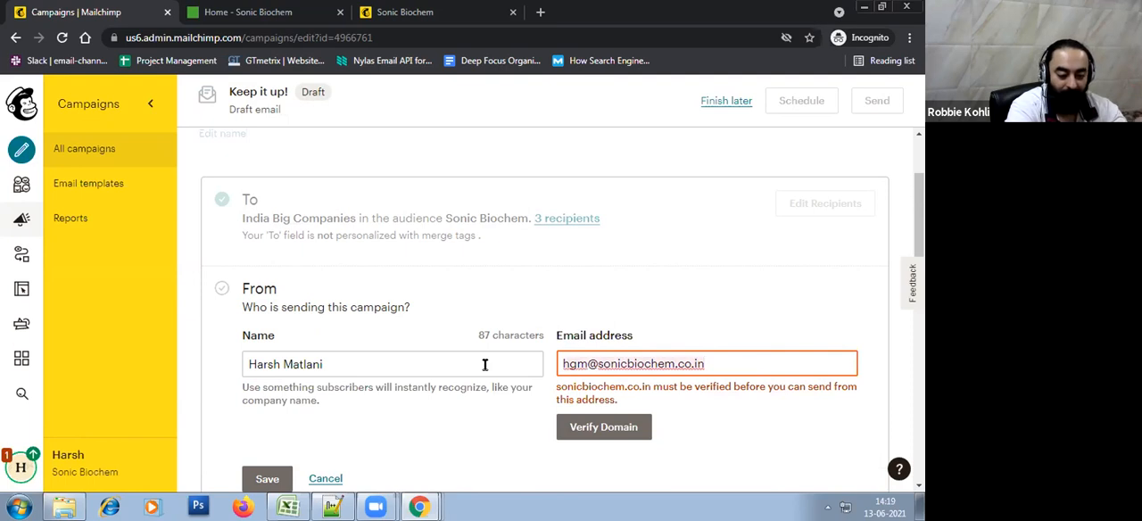
pyautogui.hotkey('ctrl', 'a')
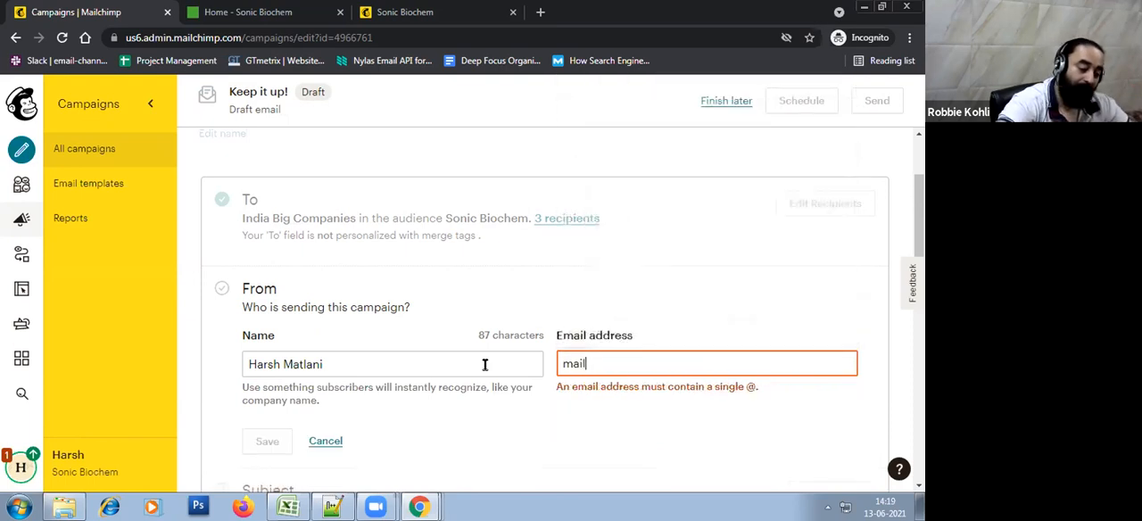
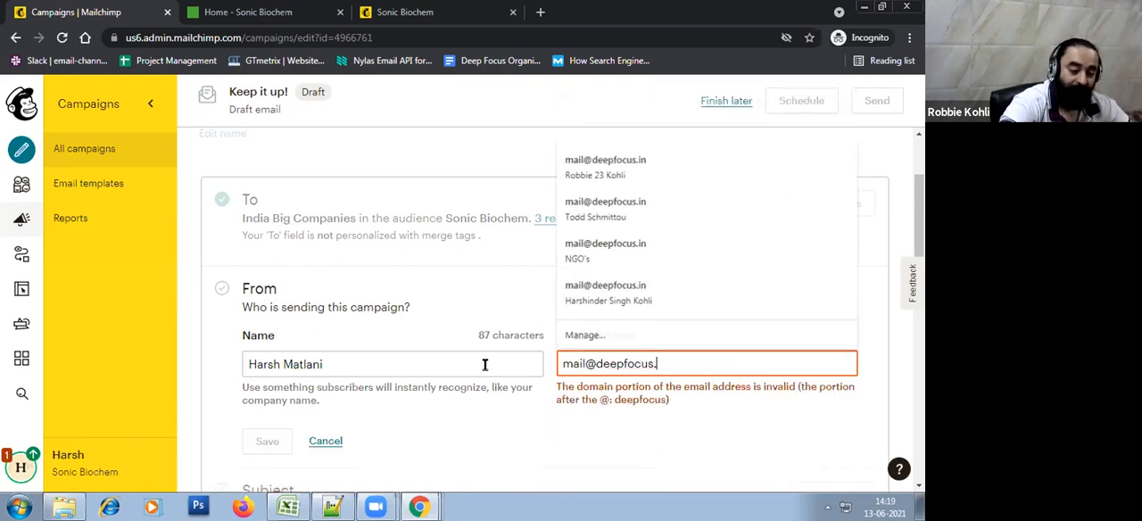
pyautogui.click(266, 445)
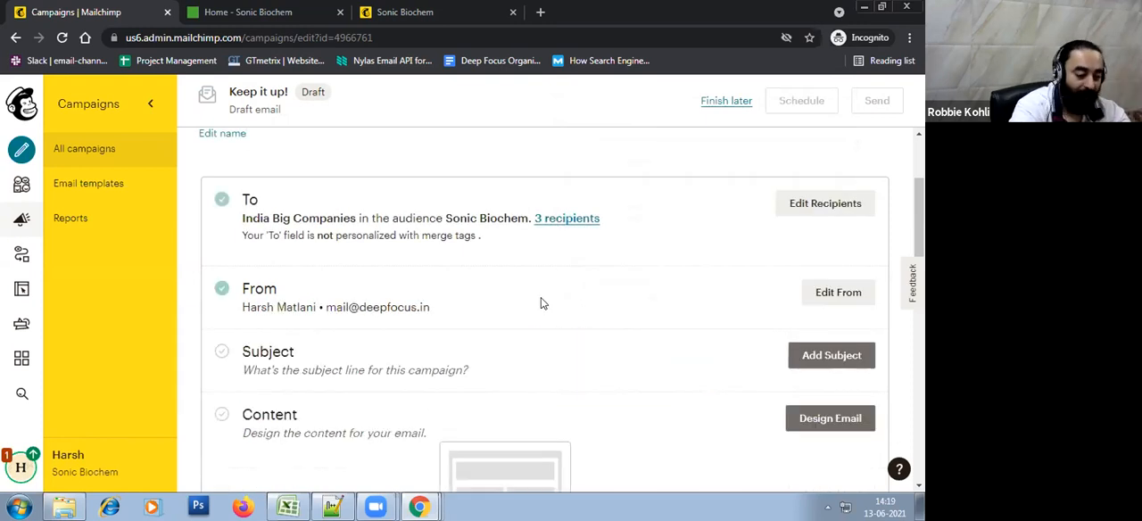
# Add the campaign subject "Experience the new level of service" and save it
pyautogui.scroll(-1, 541, 302)
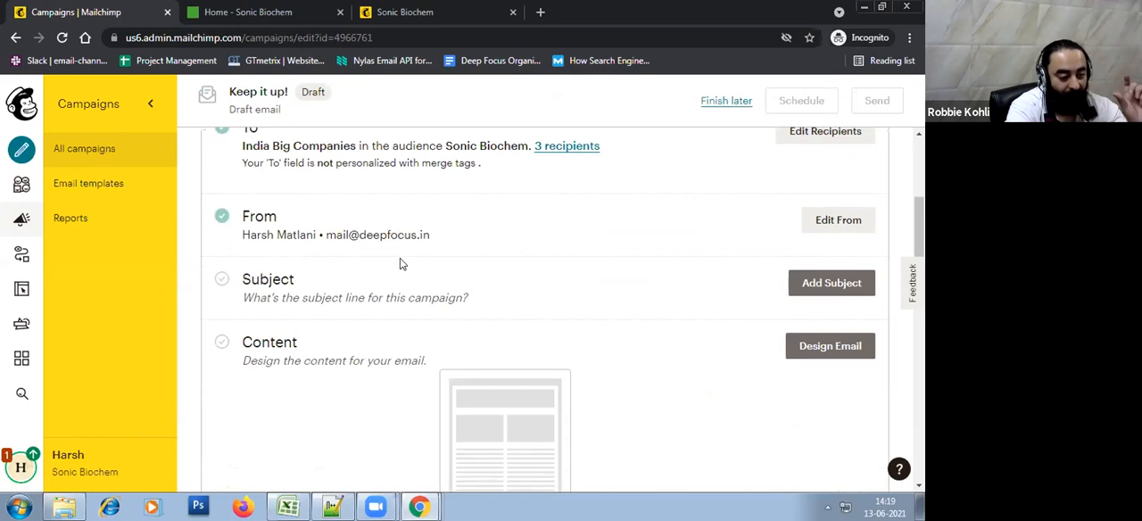
pyautogui.click(808, 298)
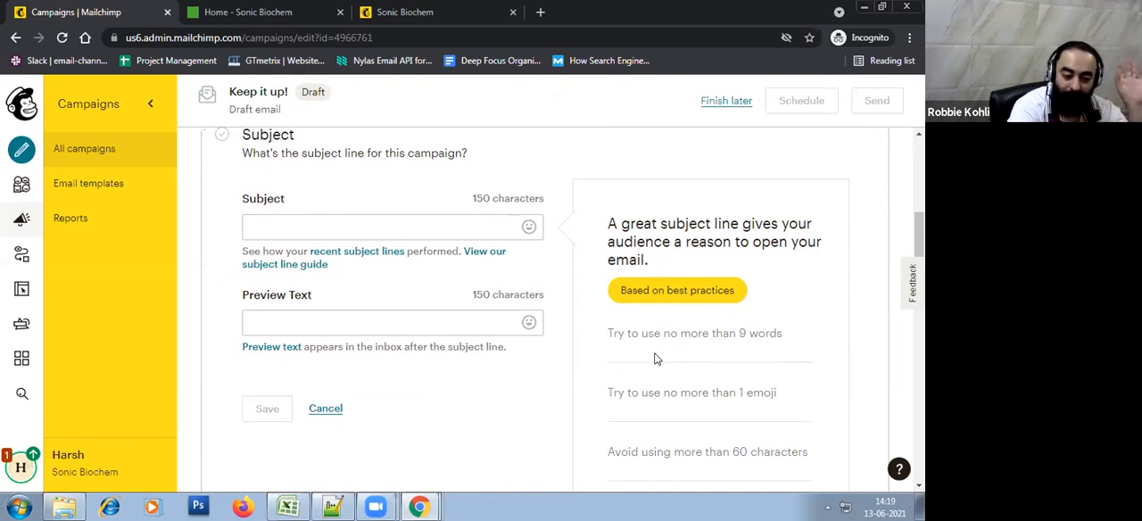
pyautogui.click(350, 218)
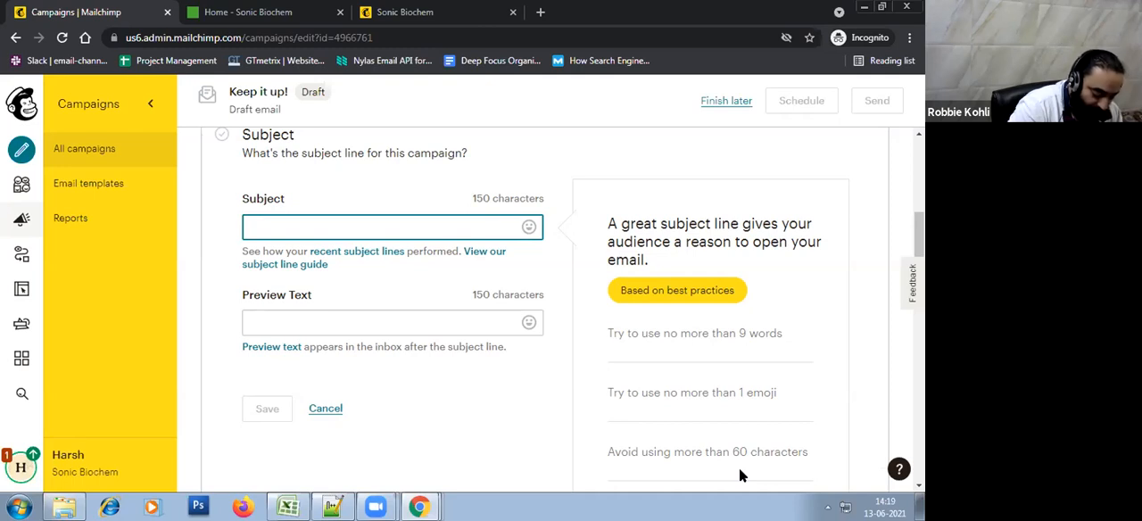
pyautogui.write('Experience the ne')
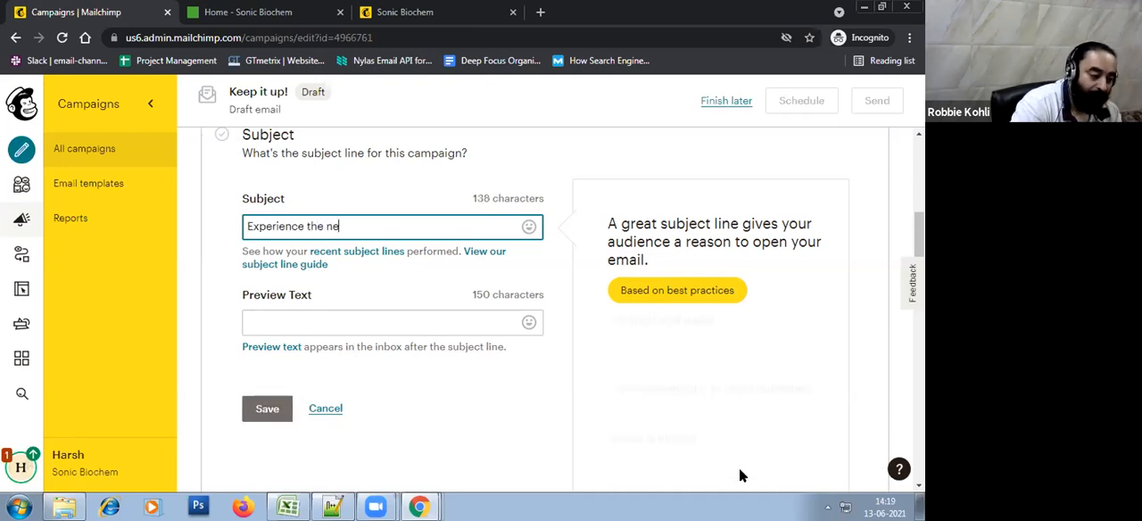
pyautogui.write('w ')
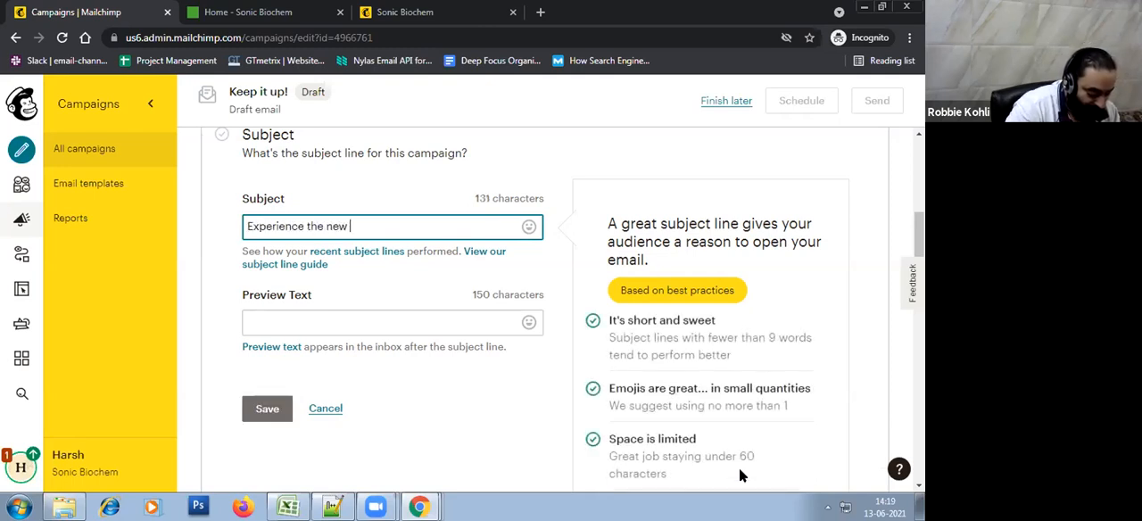
pyautogui.write('level of service')
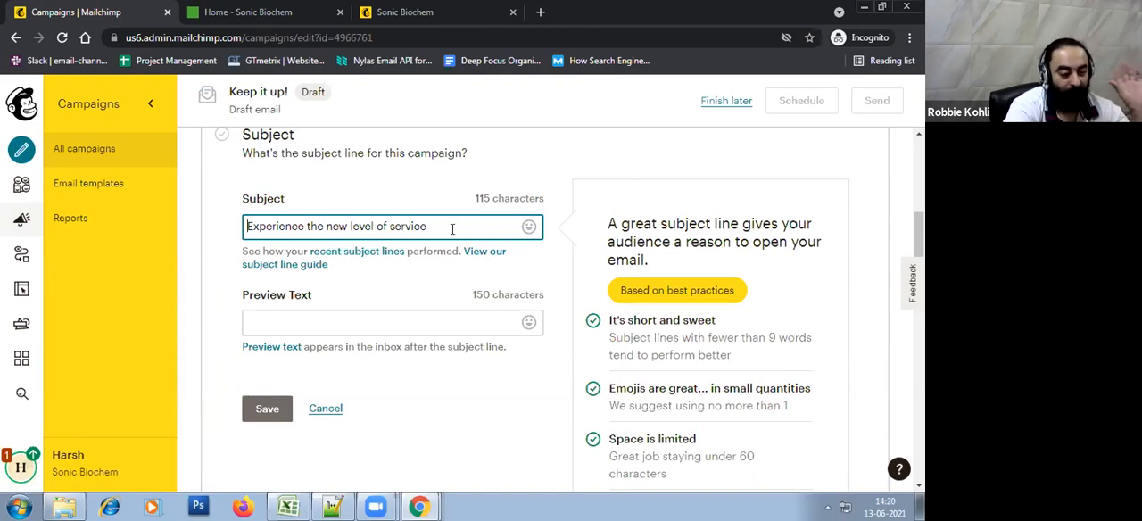
pyautogui.click(270, 407)
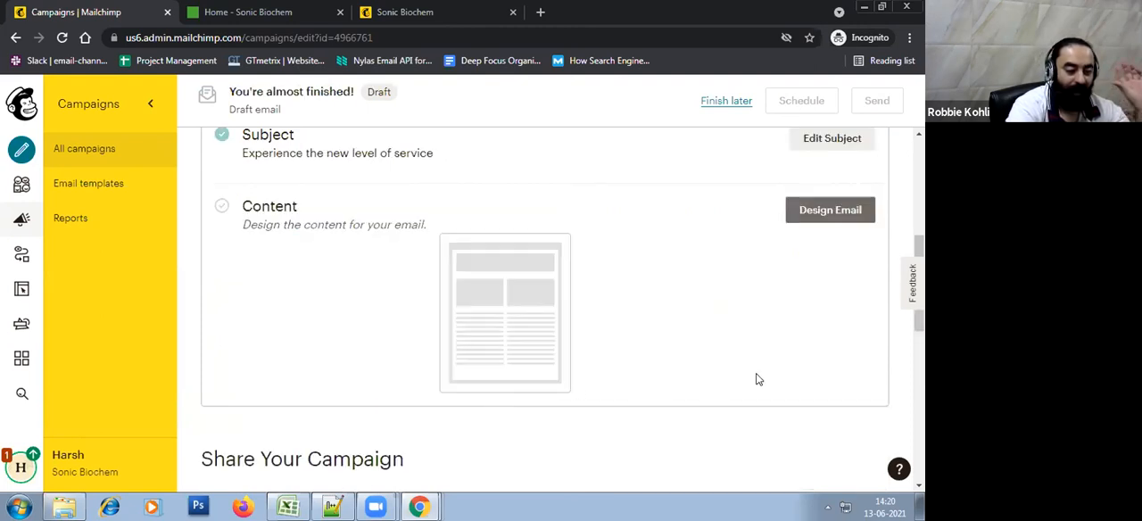
# Start designing the email content in the Classic Builder using the Simple Text layout
pyautogui.click(834, 354)
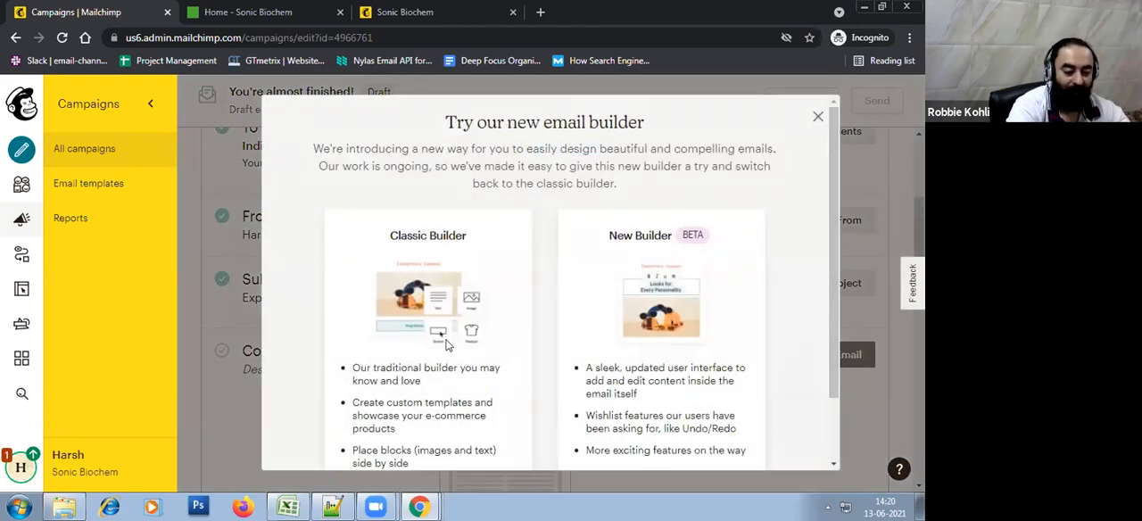
pyautogui.scroll(-2, 452, 381)
pyautogui.click(437, 429)
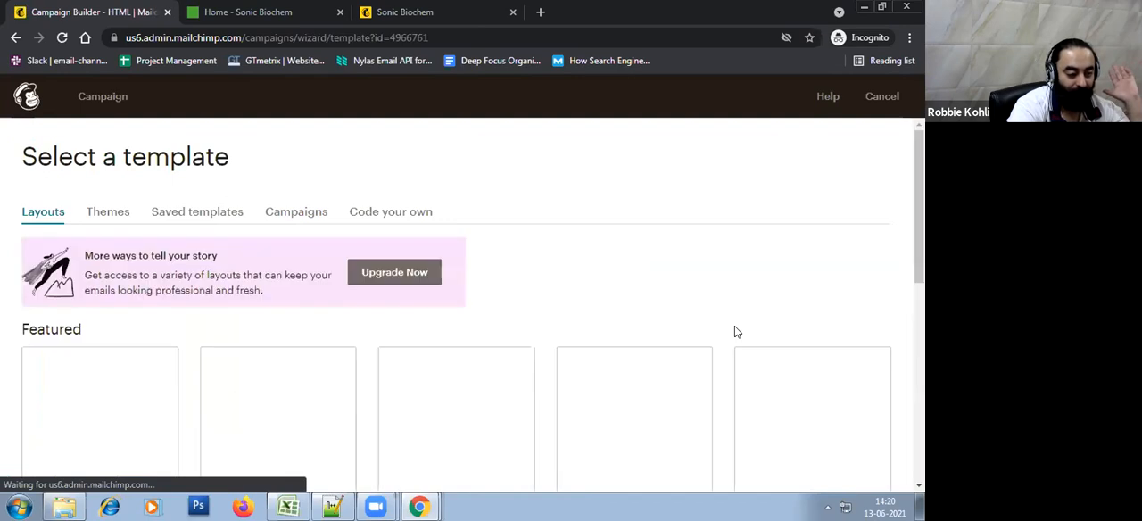
pyautogui.scroll(-5, 736, 330)
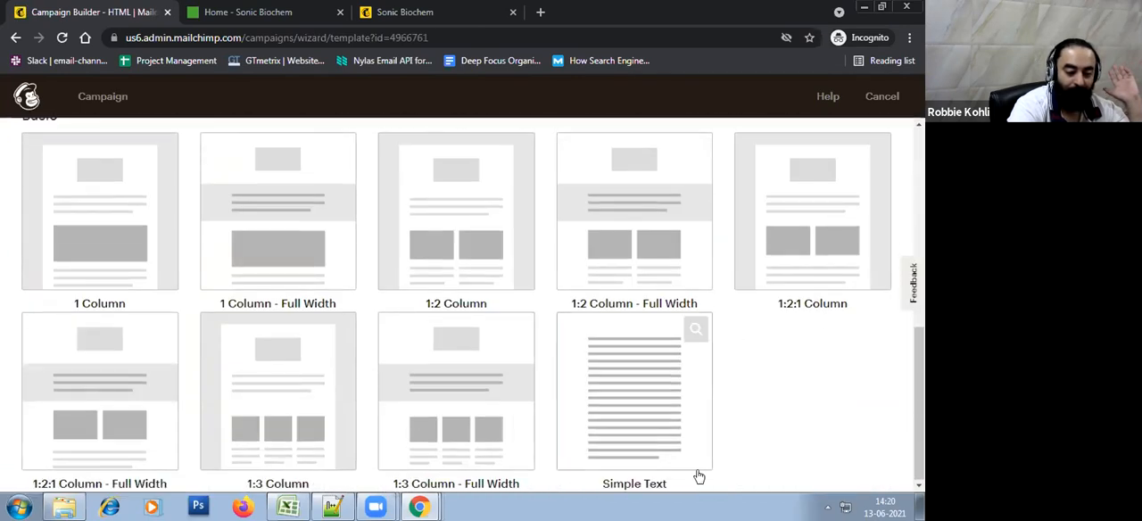
pyautogui.click(659, 463)
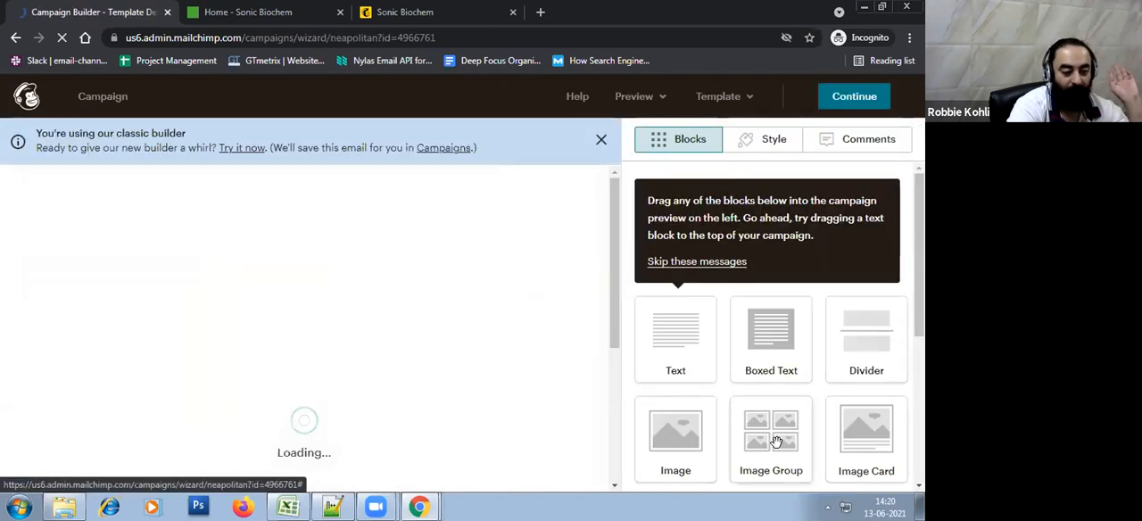
# Open the email's heading block and replace its placeholder text with "Dear"
pyautogui.moveTo(610, 211); pyautogui.dragTo(612, 330)
pyautogui.scroll(1, 411, 324)
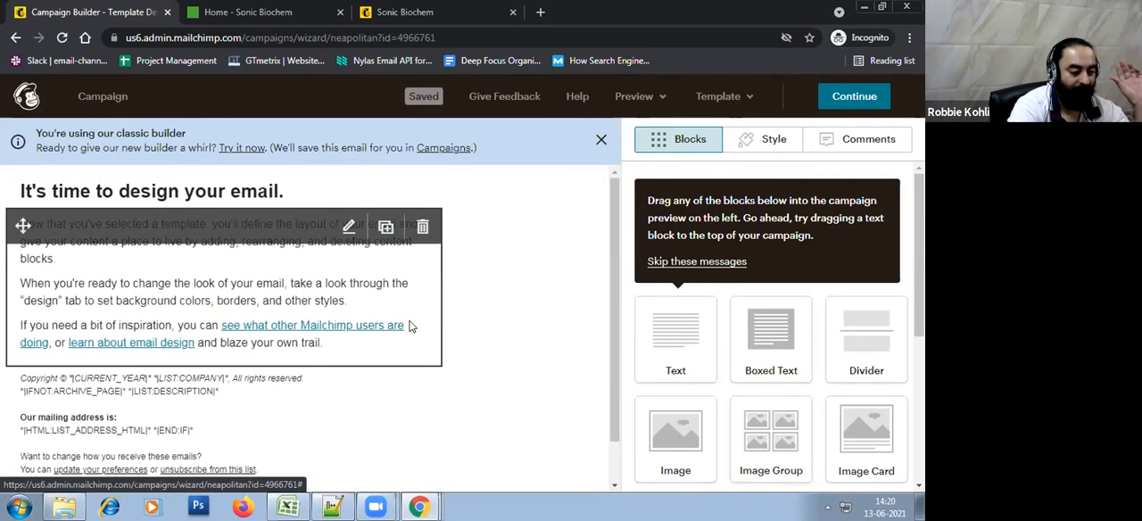
pyautogui.click(350, 196)
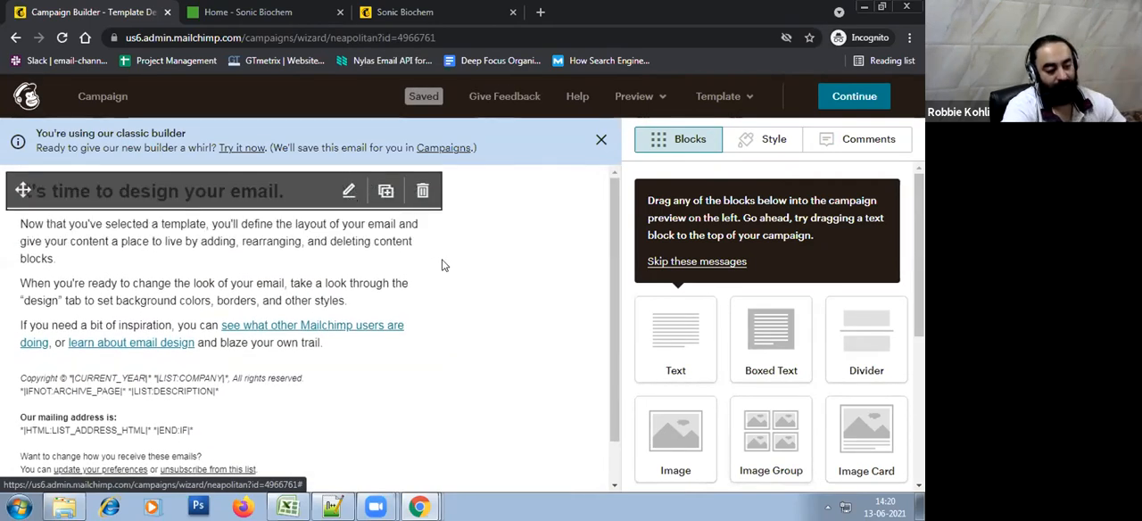
pyautogui.moveTo(883, 303); pyautogui.dragTo(654, 291)
pyautogui.tripleClick(654, 292)
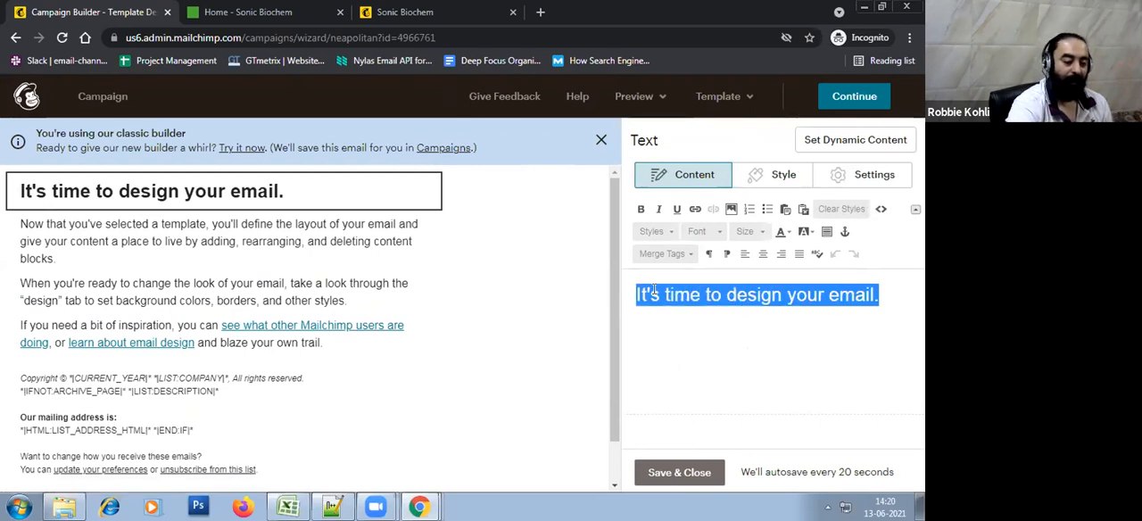
pyautogui.write('Dear')
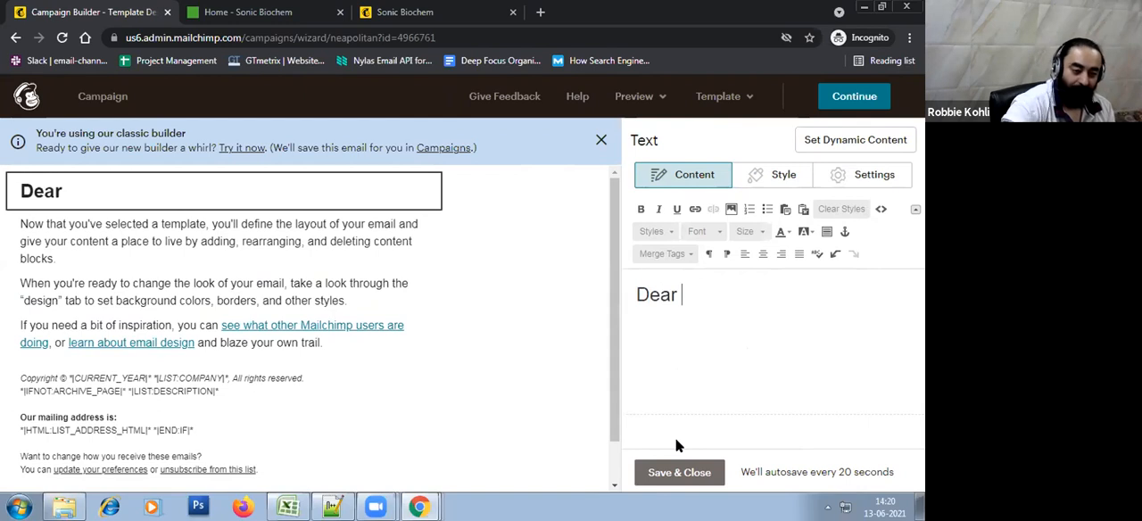
# Insert the First Name and Last Name merge tags after the greeting and save the heading block
pyautogui.click(670, 254)
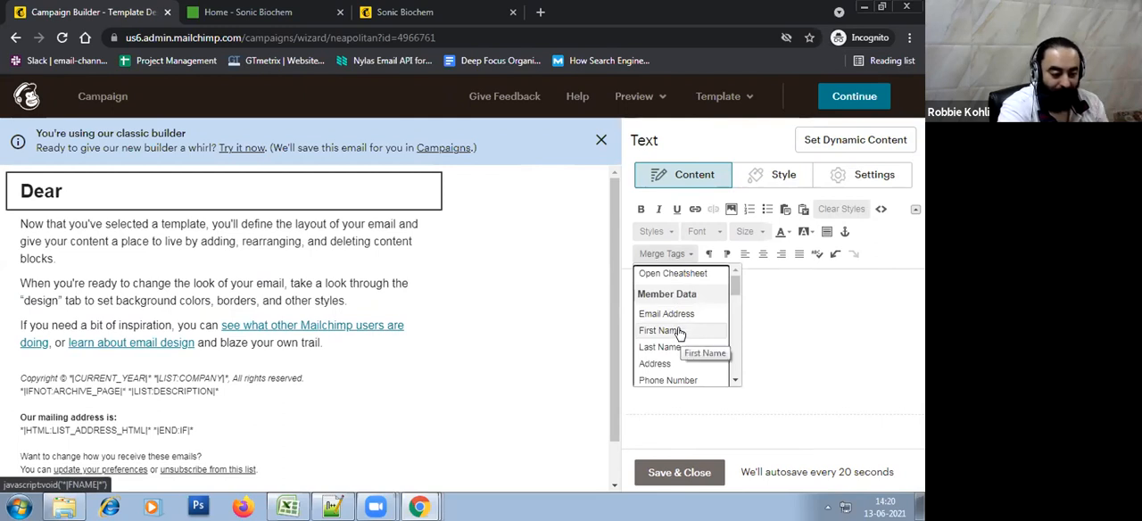
pyautogui.click(678, 330)
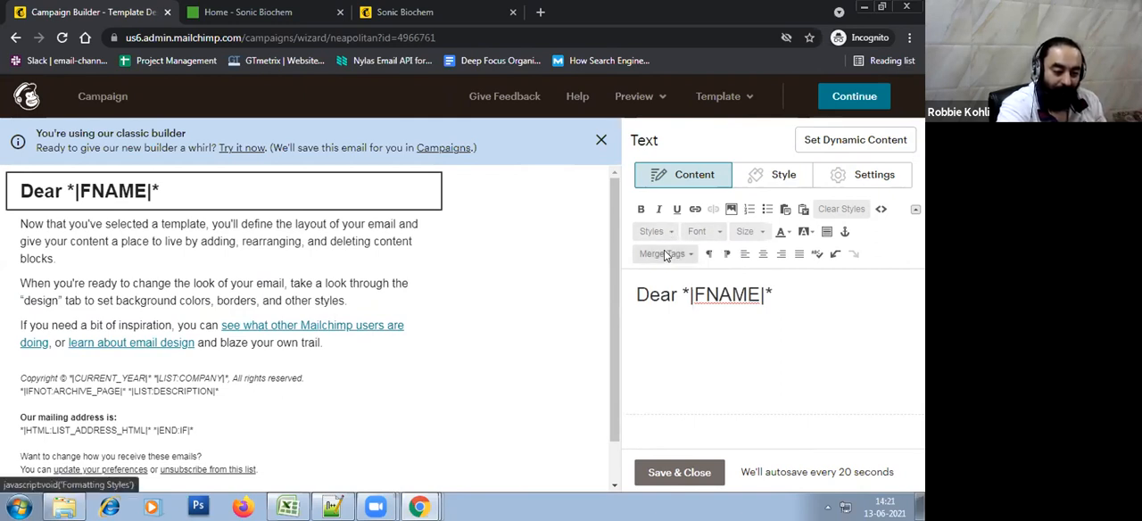
pyautogui.click(666, 254)
pyautogui.click(678, 344)
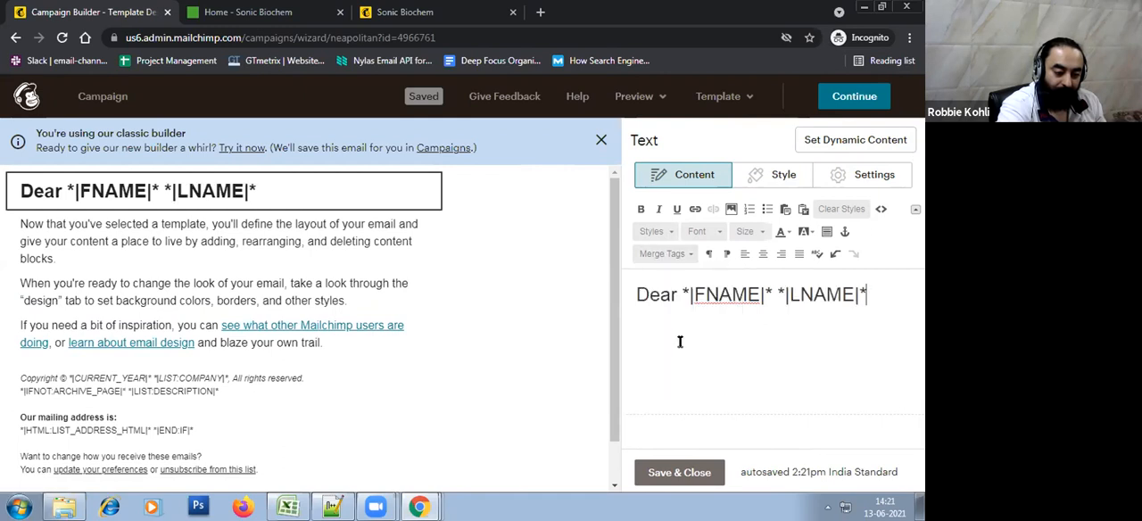
pyautogui.click(682, 474)
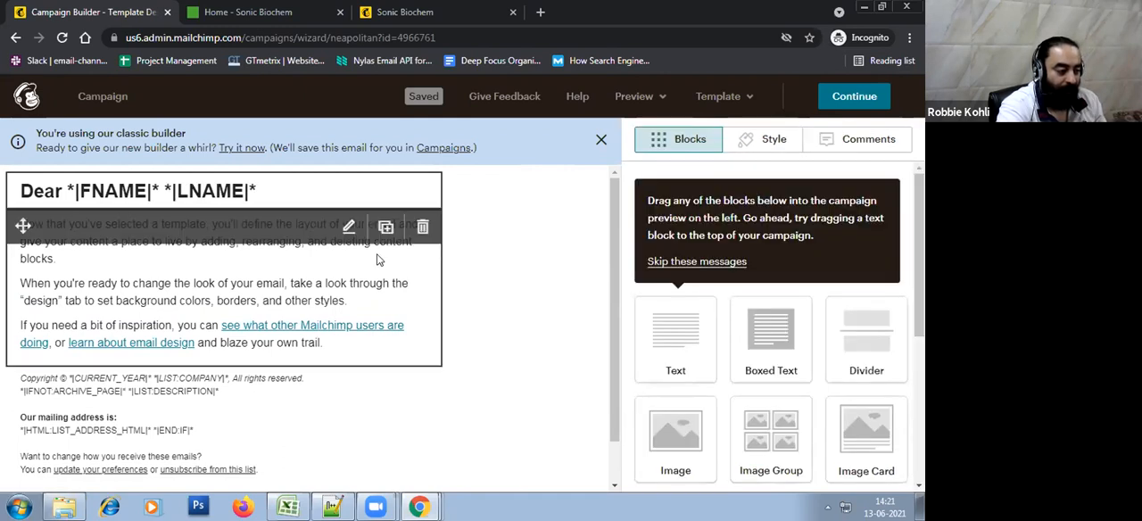
# Replace the body text with "Hello How are you, We have introduced new catalog and would like to invite you for showcasing our new products." and save it
pyautogui.click(354, 231)
pyautogui.hotkey('ctrl', 'a')
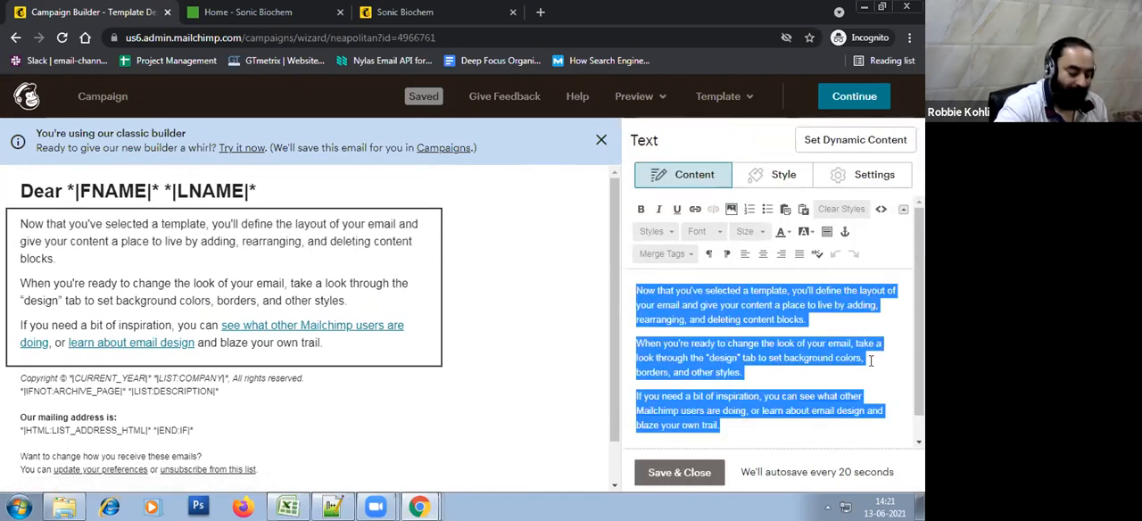
pyautogui.write('Hello H')
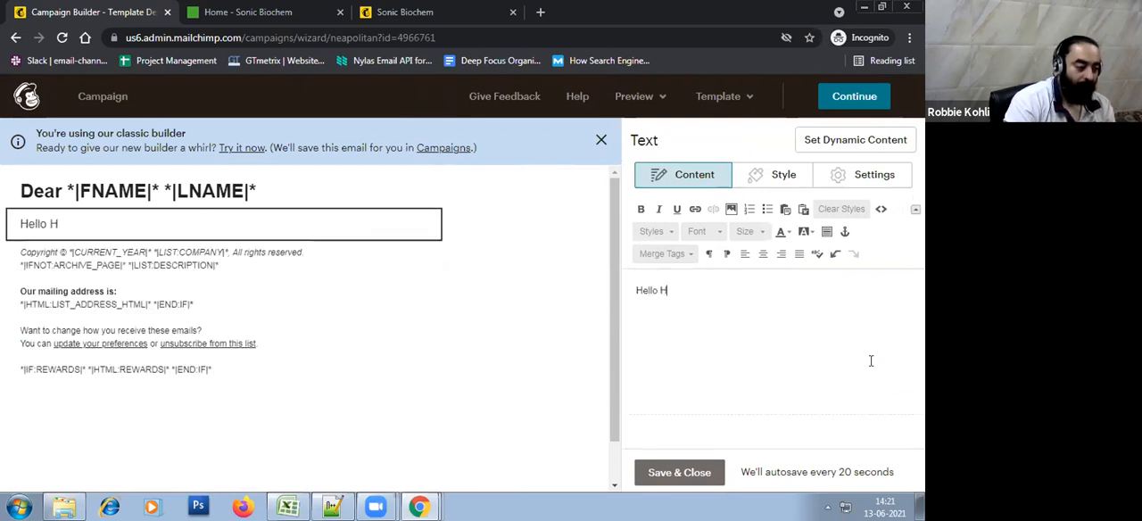
pyautogui.write('ow are you, We have introduce ')
pyautogui.write(' new catalog')
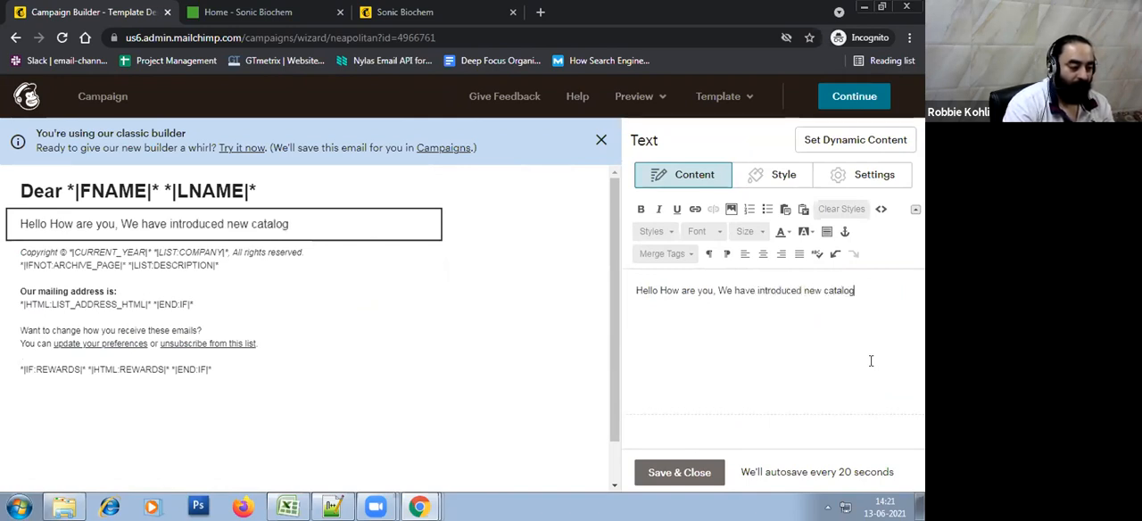
pyautogui.write(' and ')
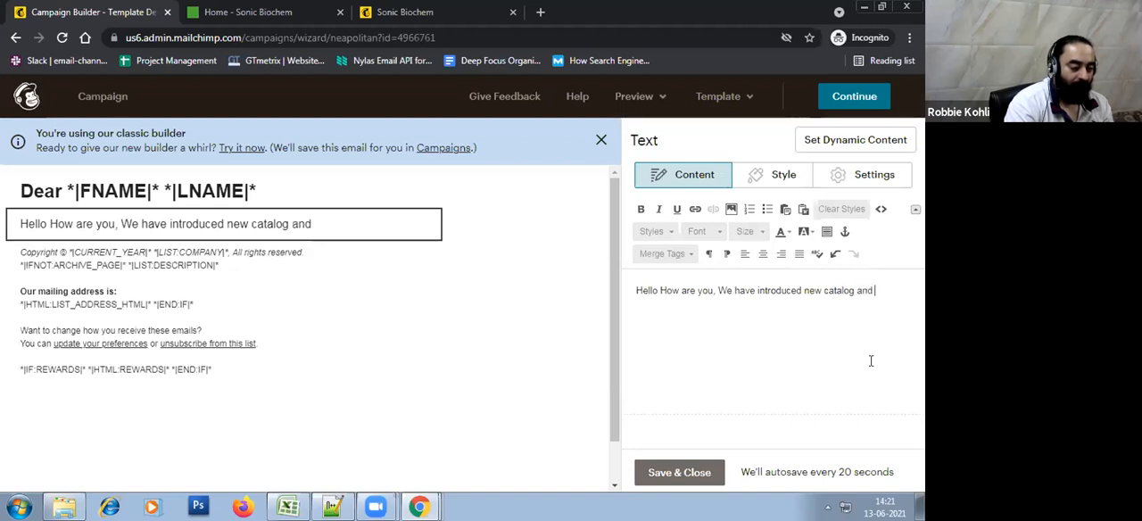
pyautogui.write('would like to invite you for')
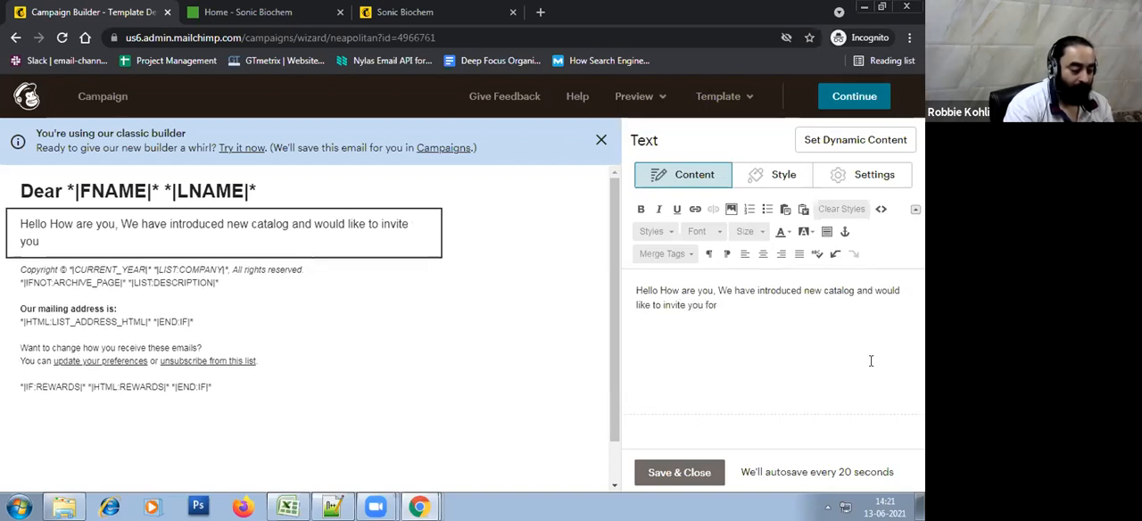
pyautogui.write(' showc')
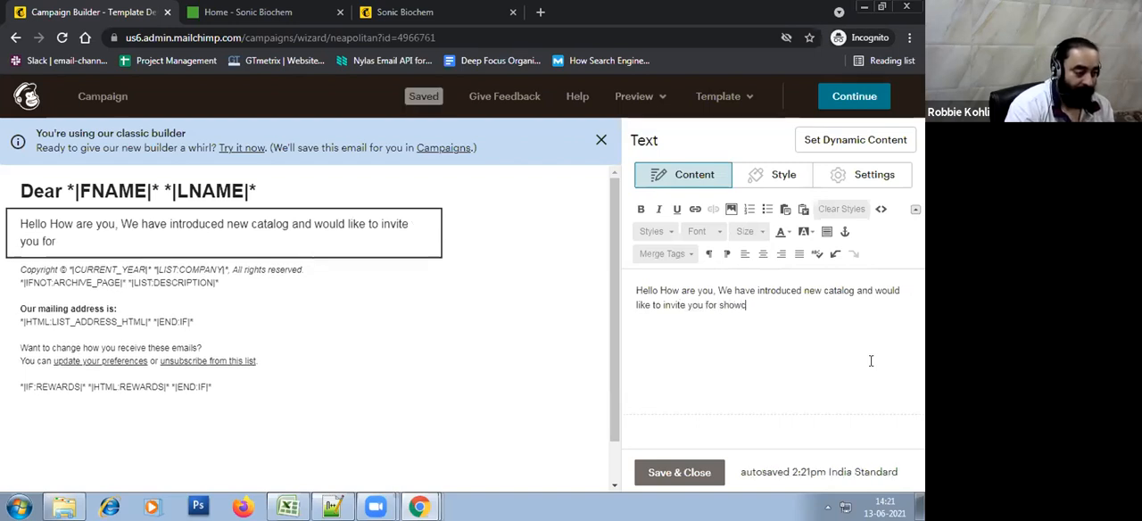
pyautogui.write('asing our new products.')
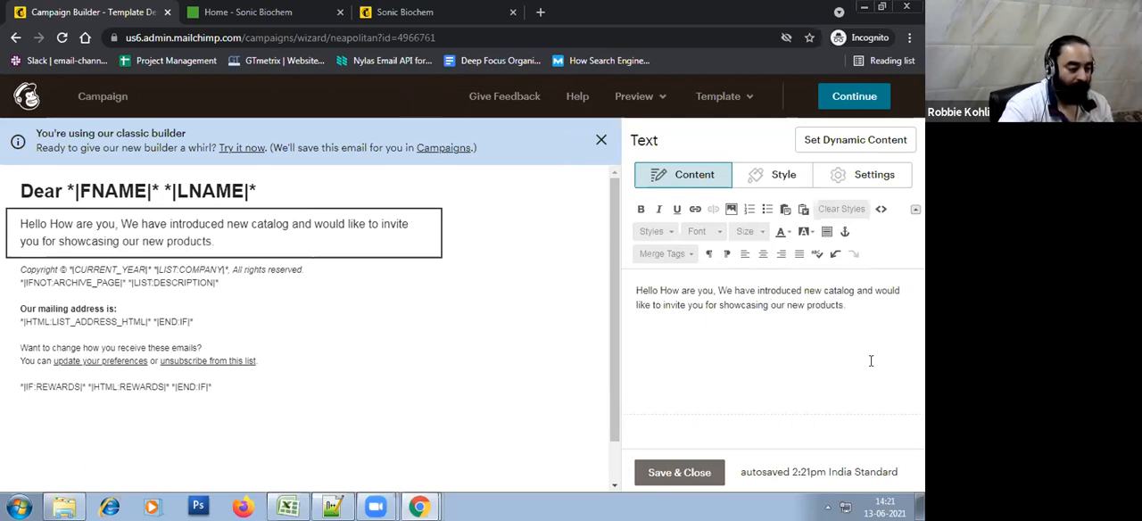
pyautogui.click(678, 471)
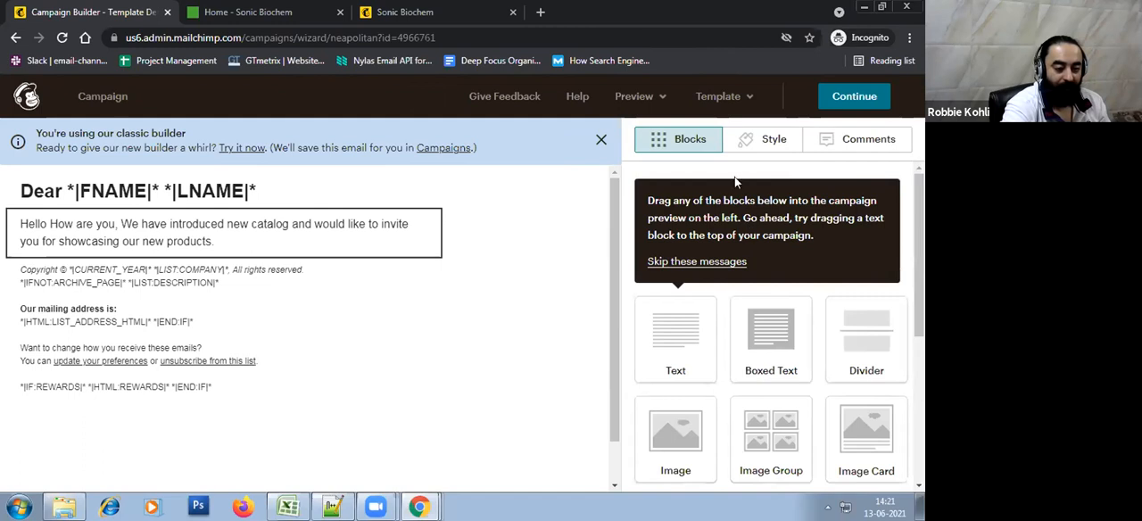
# Dismiss the builder tips, add a Button block below the body text, and label it "Download Catalog"
pyautogui.click(696, 262)
pyautogui.scroll(-3, 777, 303)
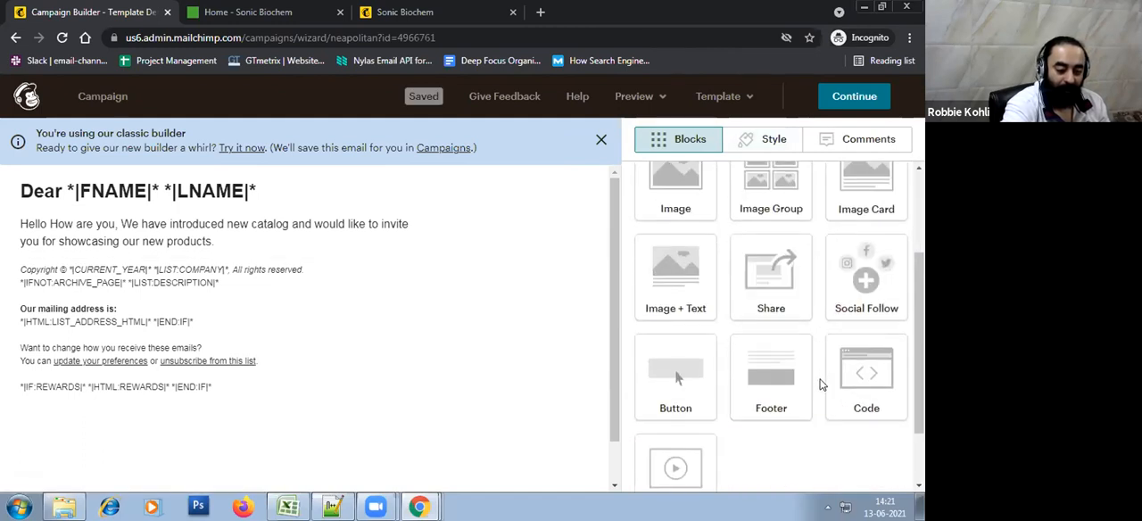
pyautogui.moveTo(675, 294); pyautogui.dragTo(517, 424)
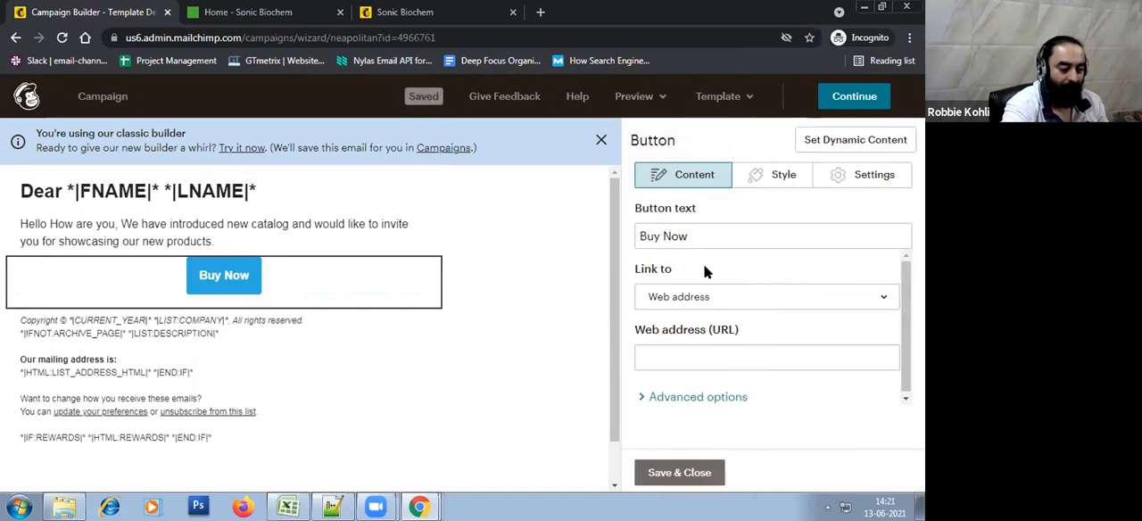
pyautogui.click(733, 236)
pyautogui.hotkey('ctrl', 'a')
pyautogui.write('Download Catalog')
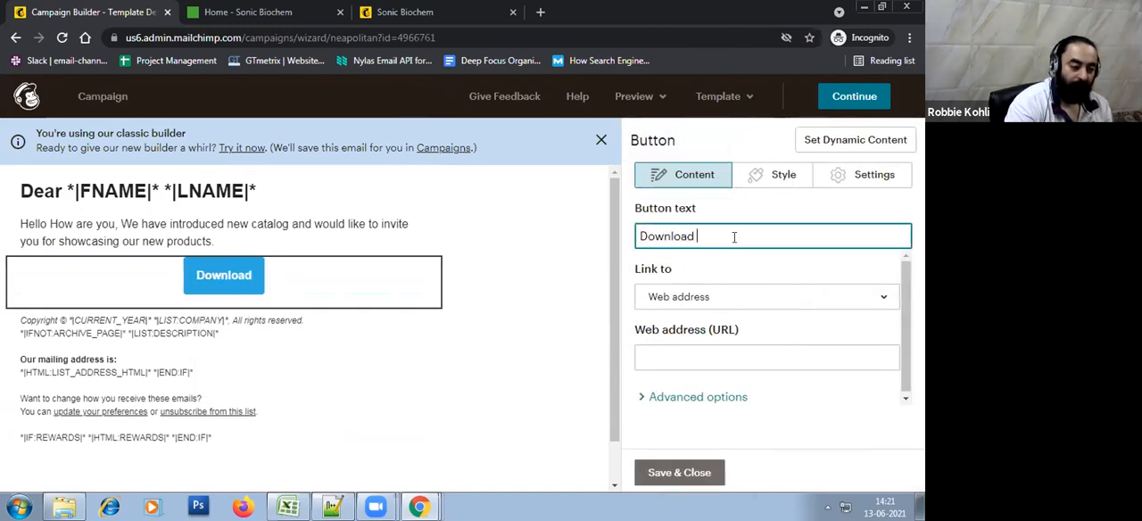
pyautogui.press('Tab')
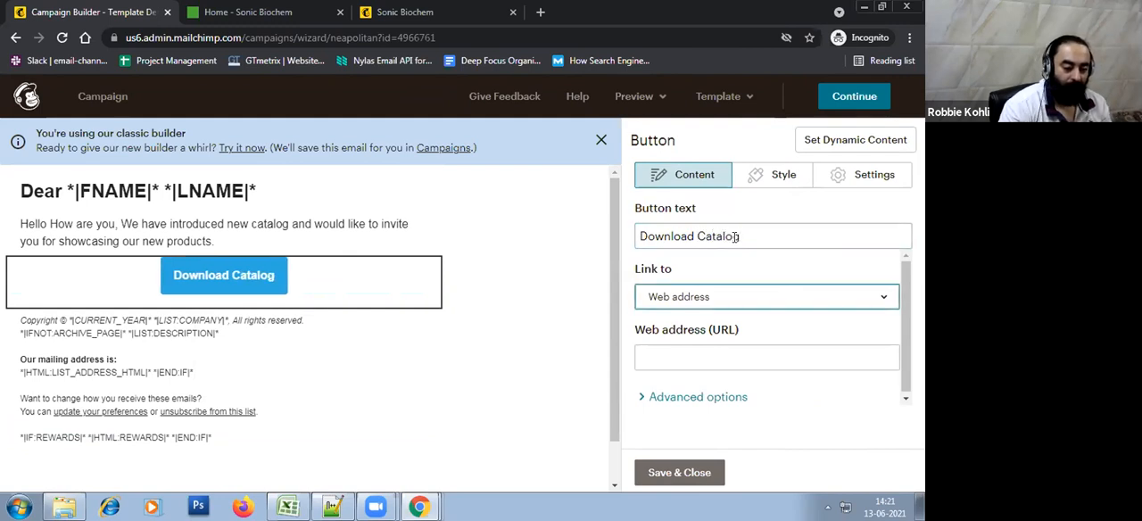
pyautogui.press('Tab')
pyautogui.click(726, 359)
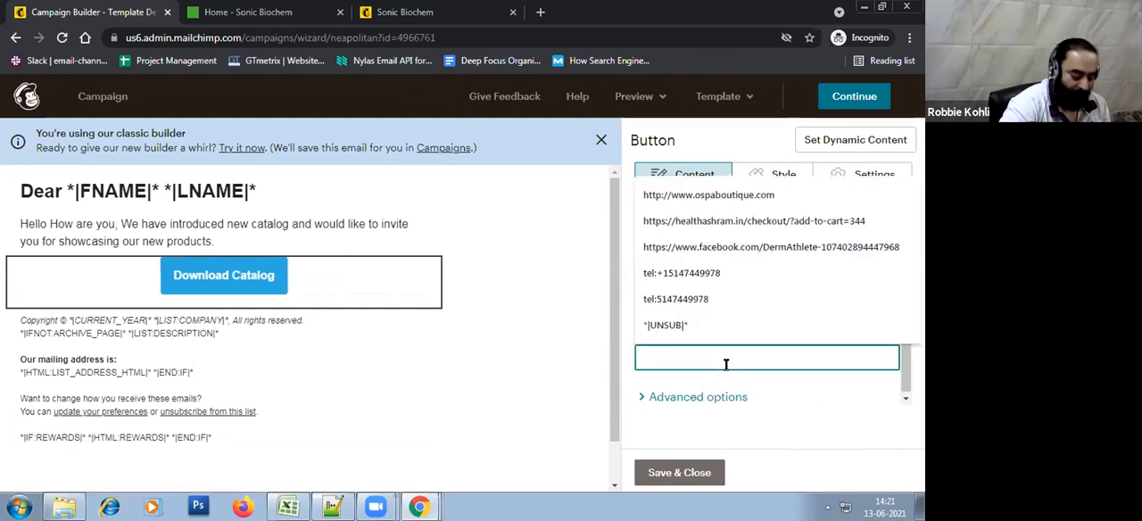
pyautogui.write('https')
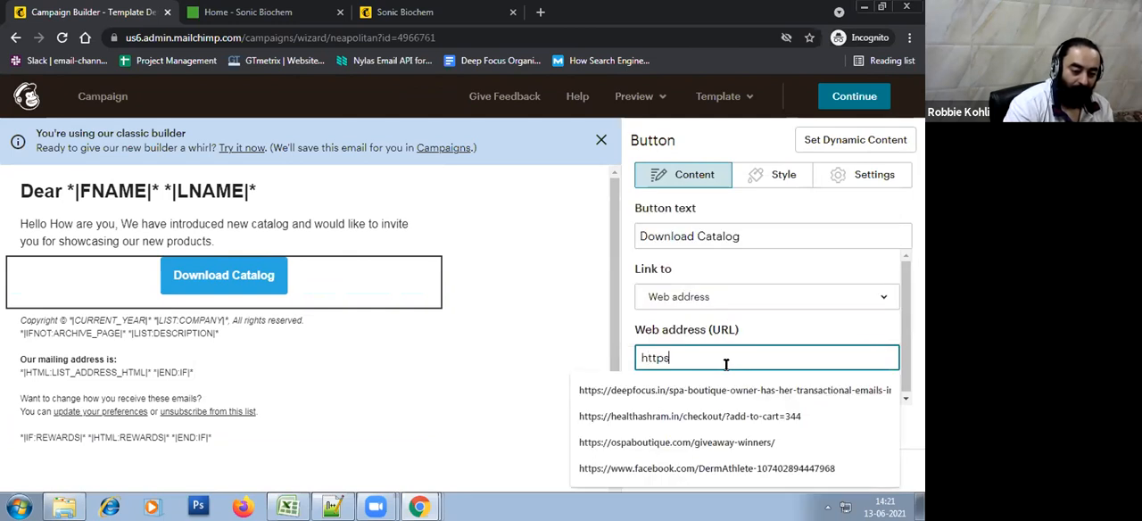
pyautogui.write('://sonicb')
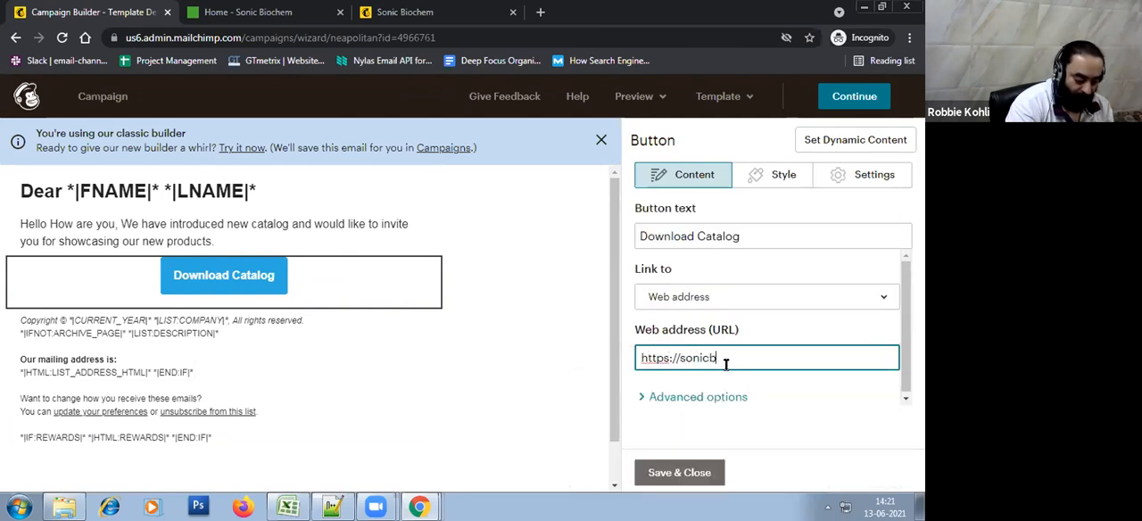
pyautogui.write('uiochem.co.in')
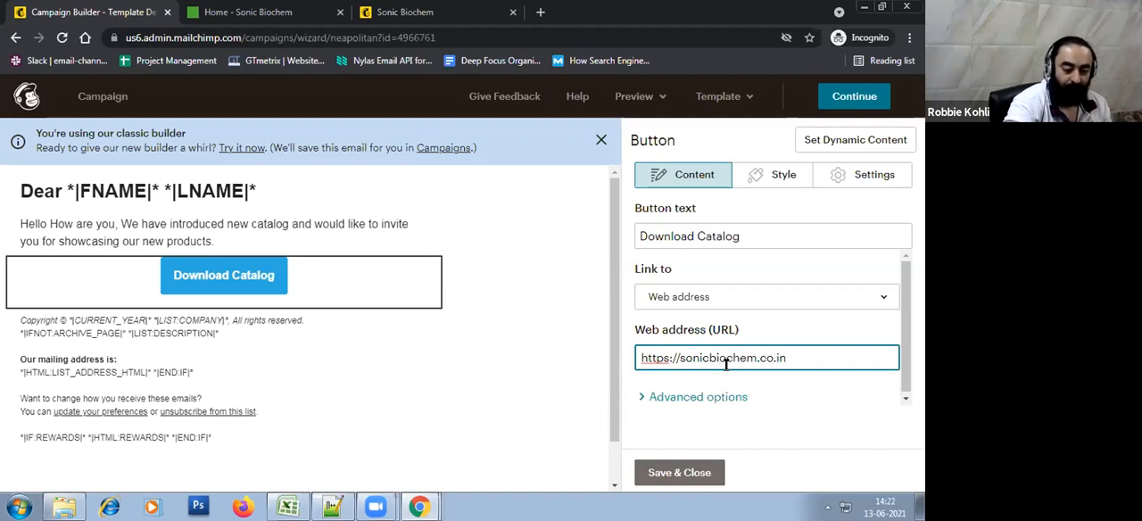
# Save the Download Catalog button block, continue to the campaign overview, and dismiss the classic builder notice
pyautogui.click(682, 475)
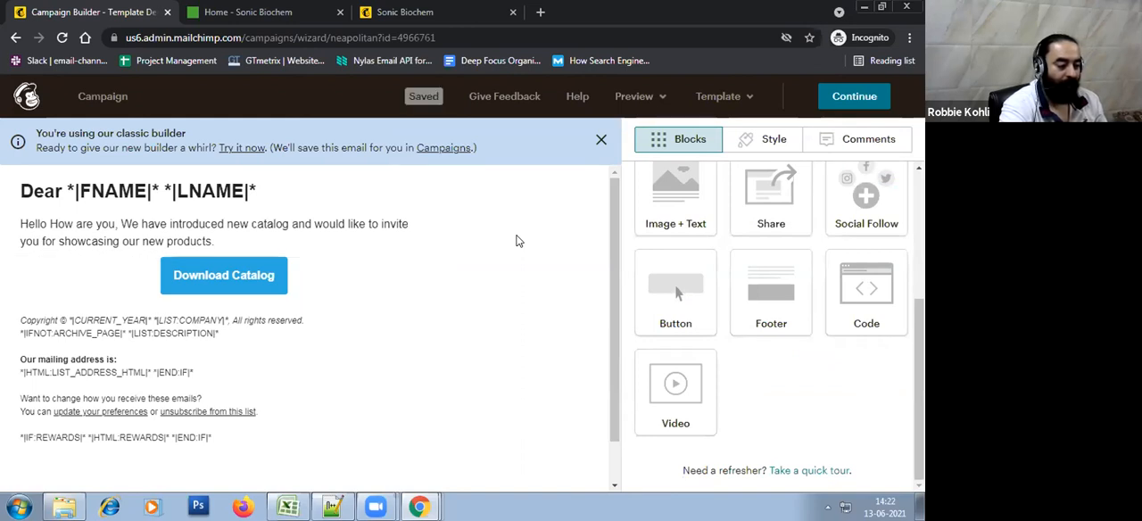
pyautogui.click(840, 102)
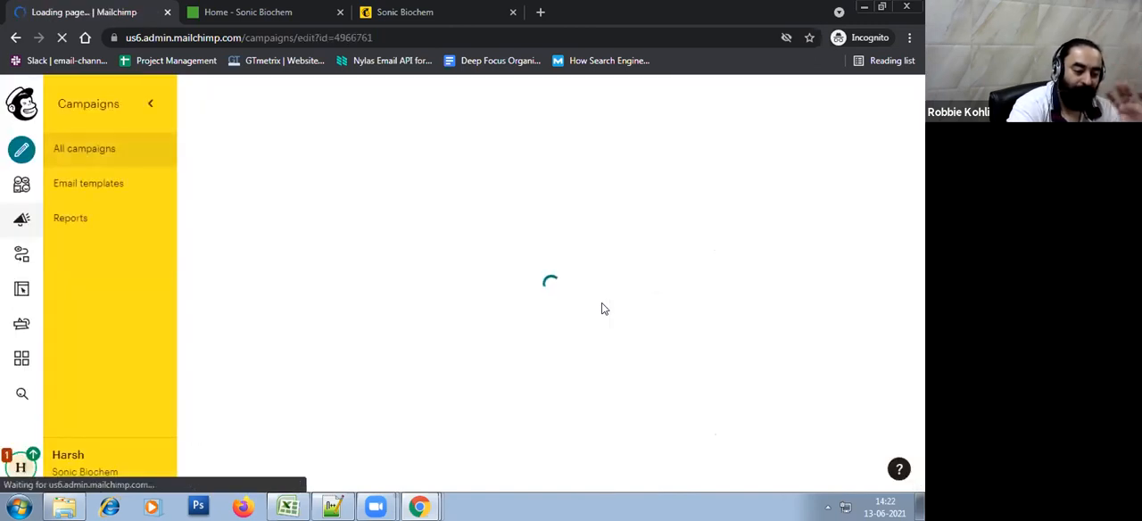
pyautogui.scroll(-5, 603, 308)
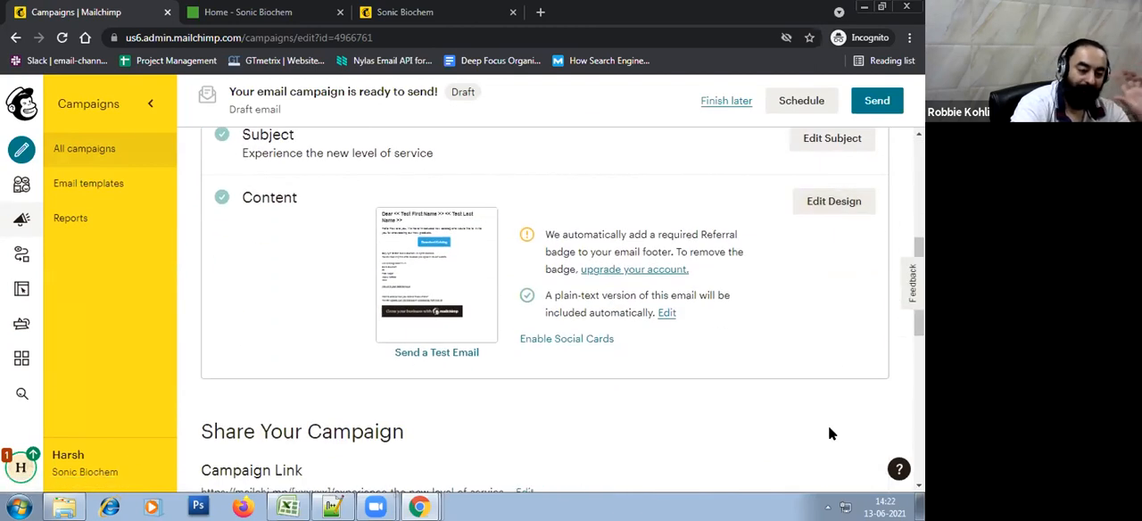
pyautogui.scroll(5, 828, 428)
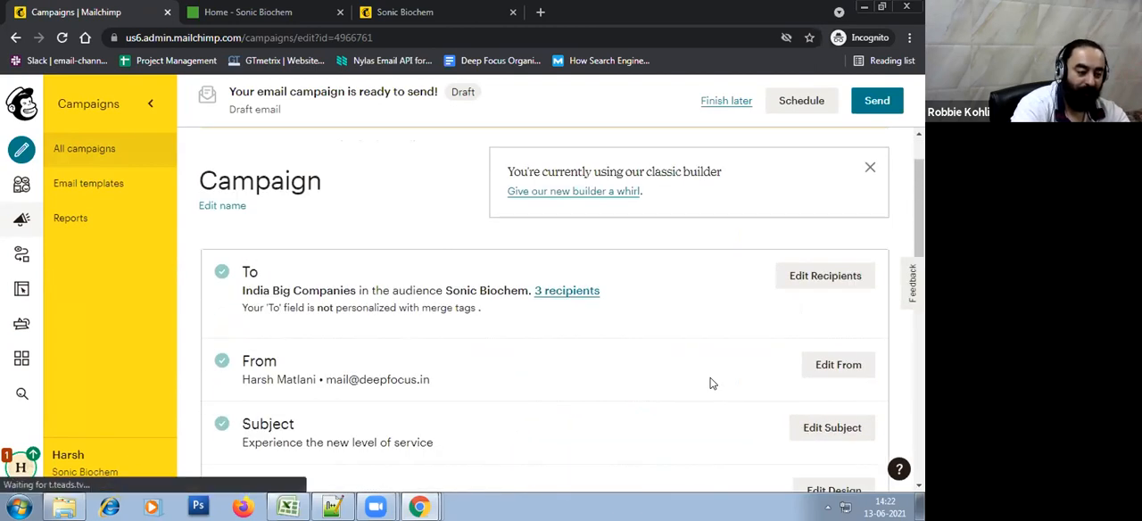
pyautogui.click(868, 167)
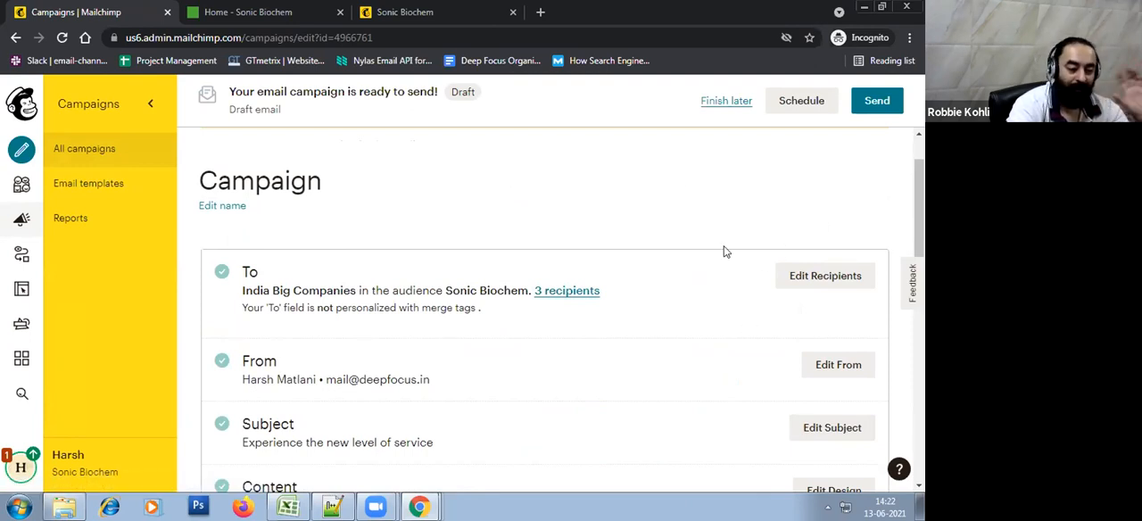
pyautogui.scroll(-3, 714, 255)
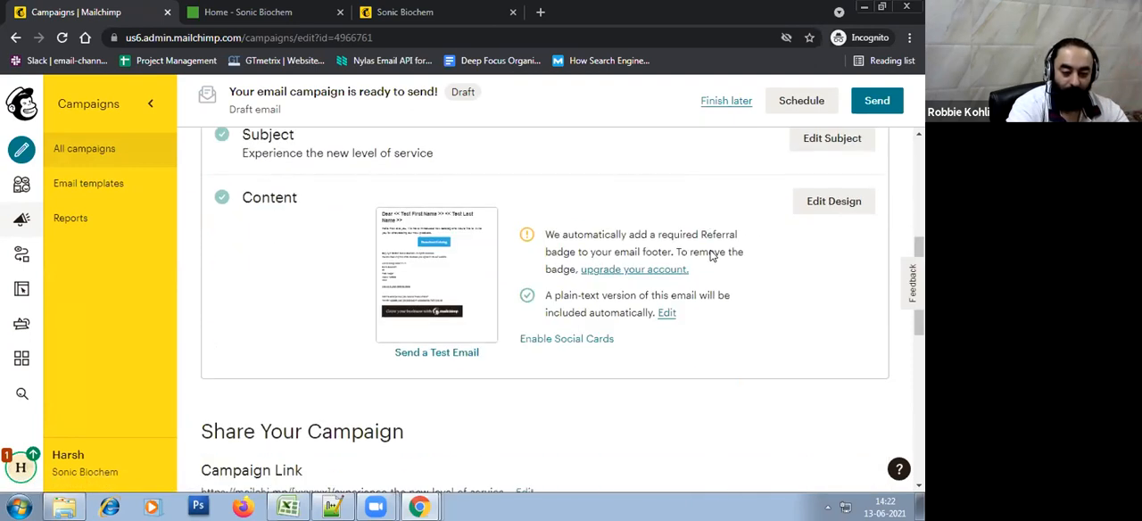
# Reopen the email design, decline the feedback survey, set the Download Catalog button's alignment to Left, and save it
pyautogui.click(852, 203)
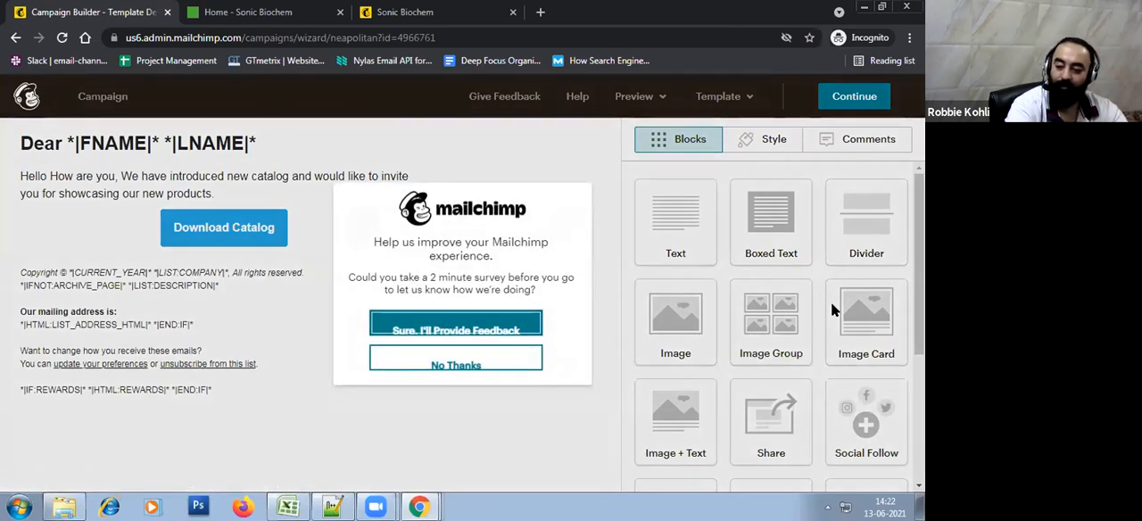
pyautogui.click(455, 366)
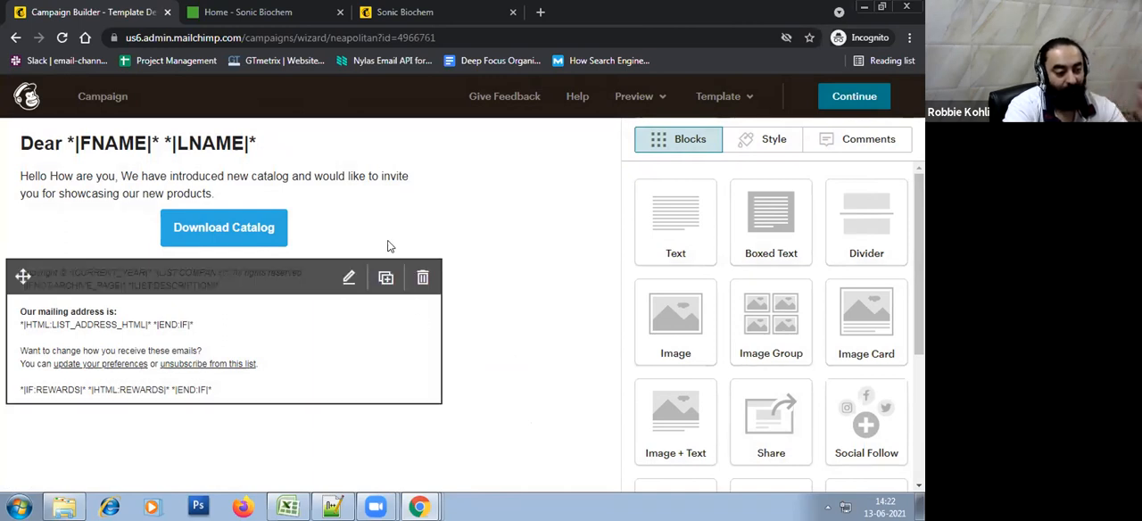
pyautogui.click(349, 227)
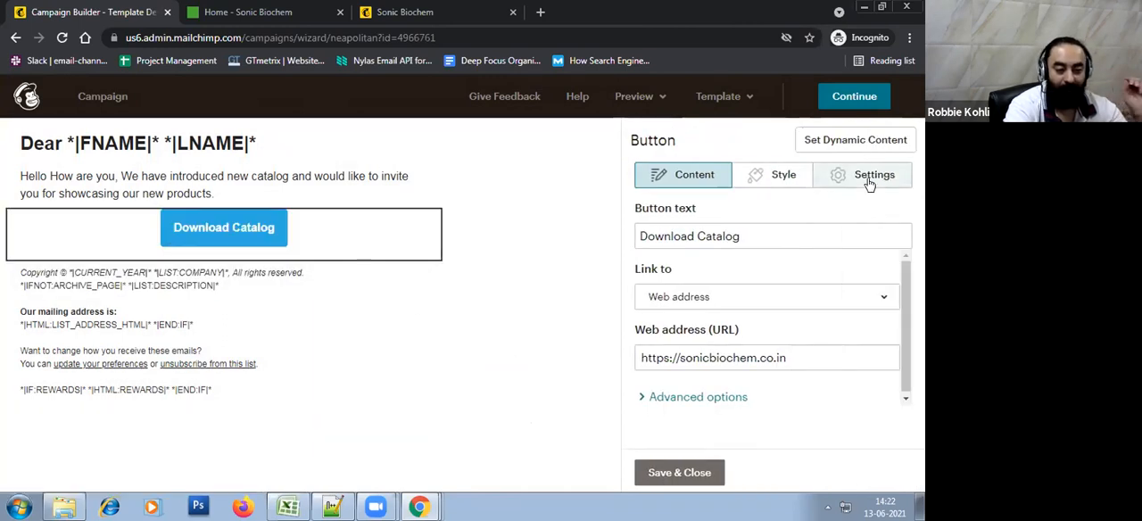
pyautogui.click(869, 179)
pyautogui.click(788, 178)
pyautogui.click(856, 177)
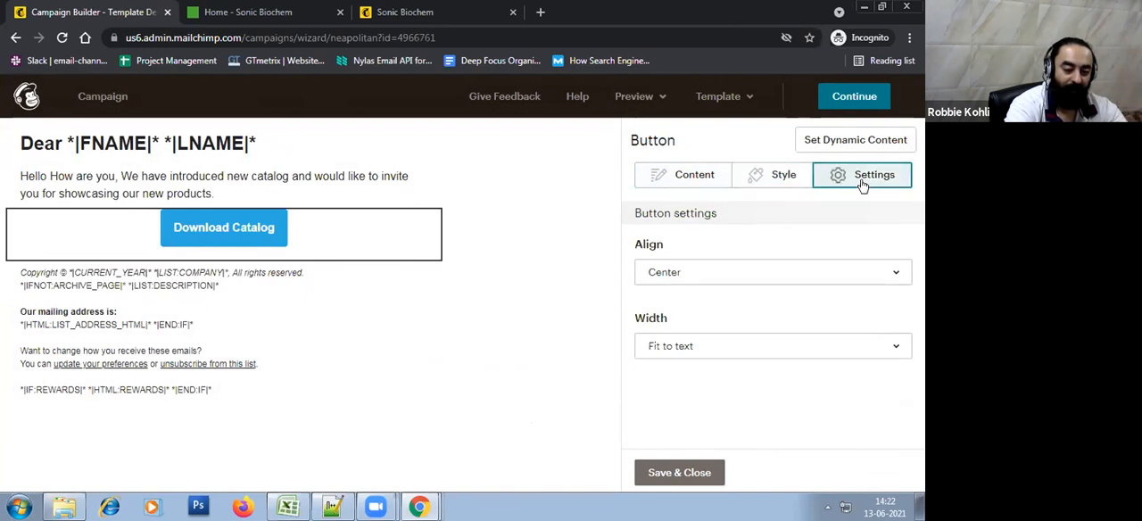
pyautogui.click(847, 270)
pyautogui.click(770, 305)
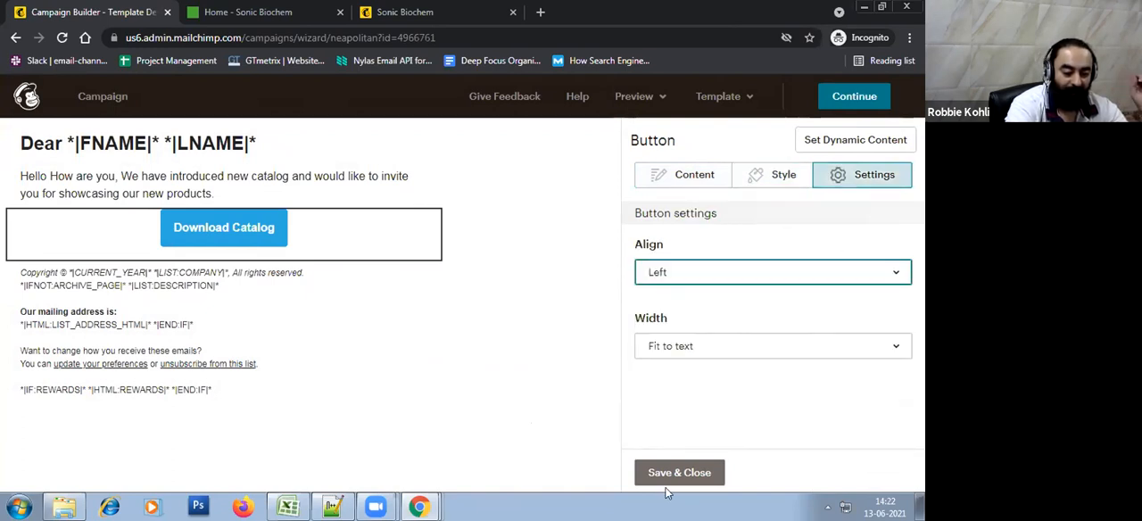
pyautogui.click(667, 473)
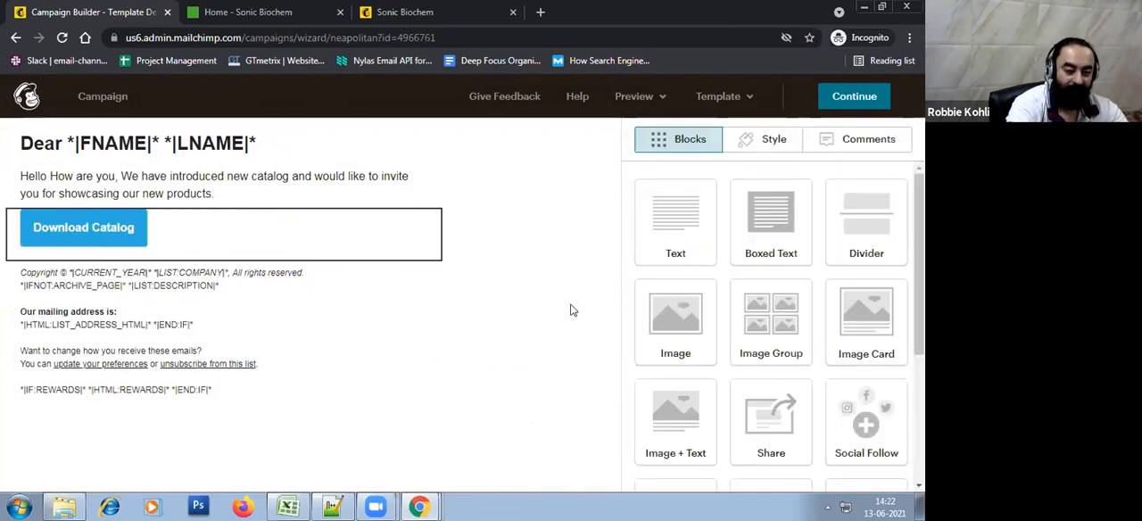
# Preview the email in the mobile and desktop layouts and examine the greeting placeholders
pyautogui.click(659, 100)
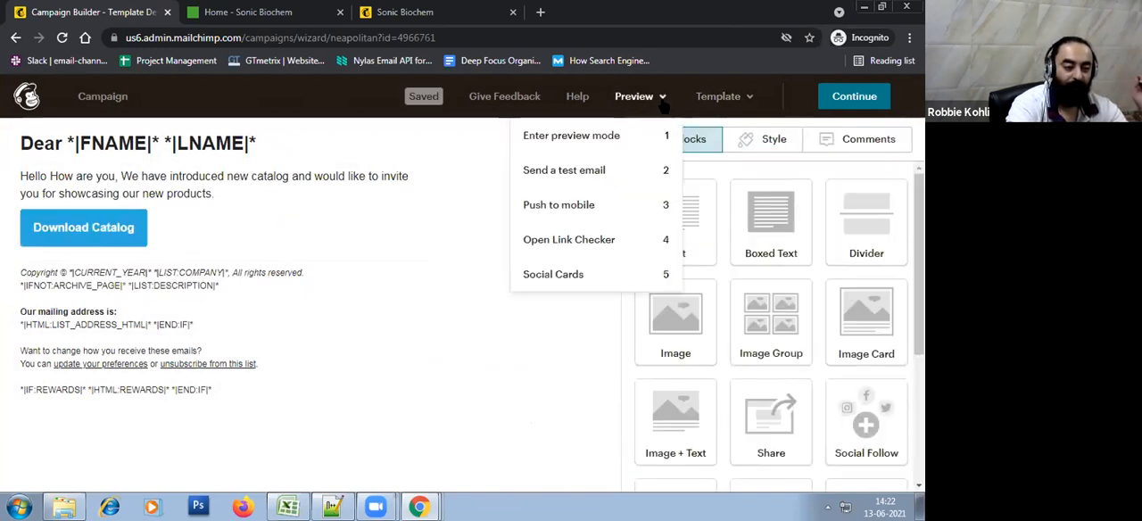
pyautogui.click(647, 144)
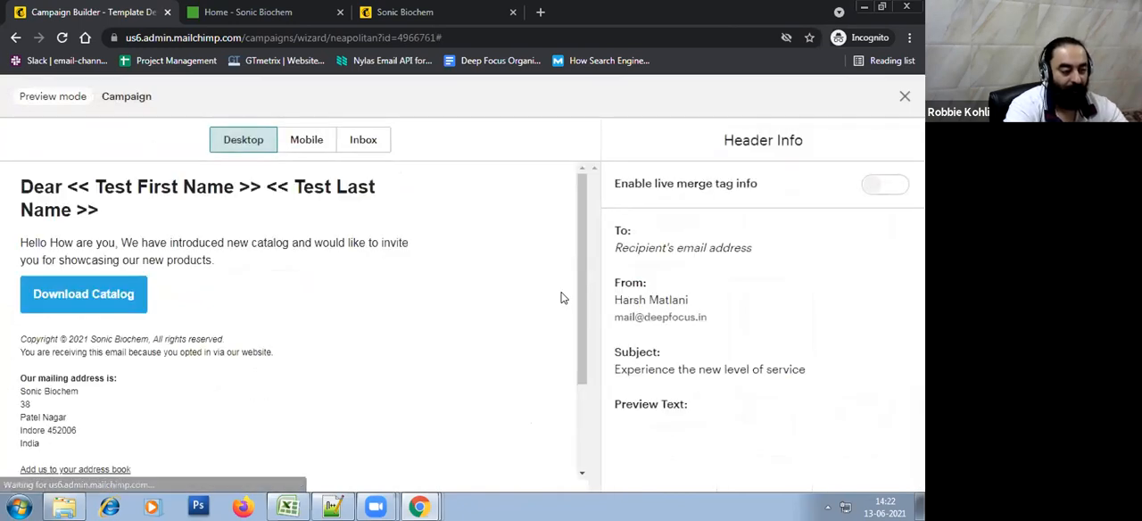
pyautogui.click(306, 140)
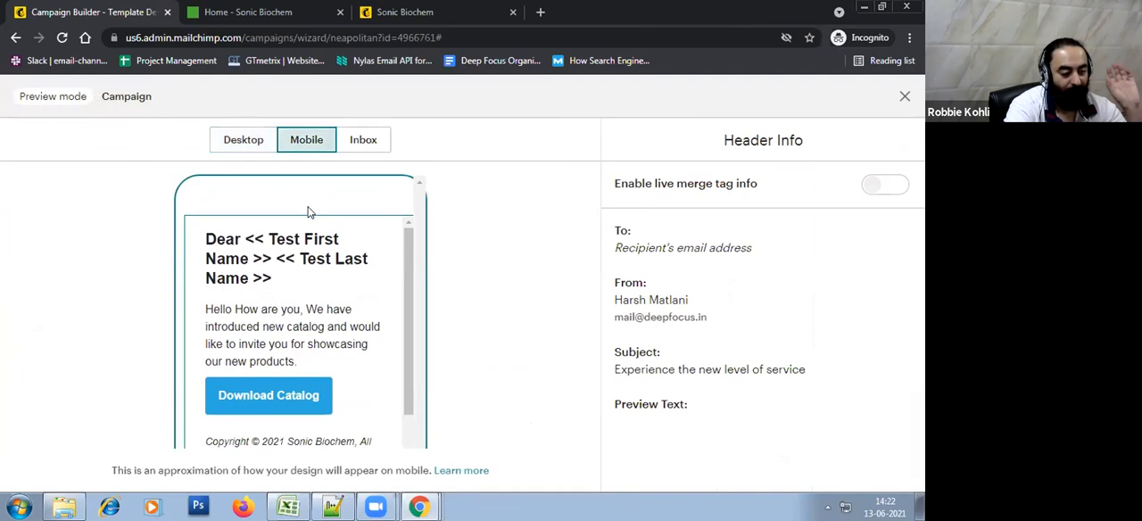
pyautogui.click(268, 145)
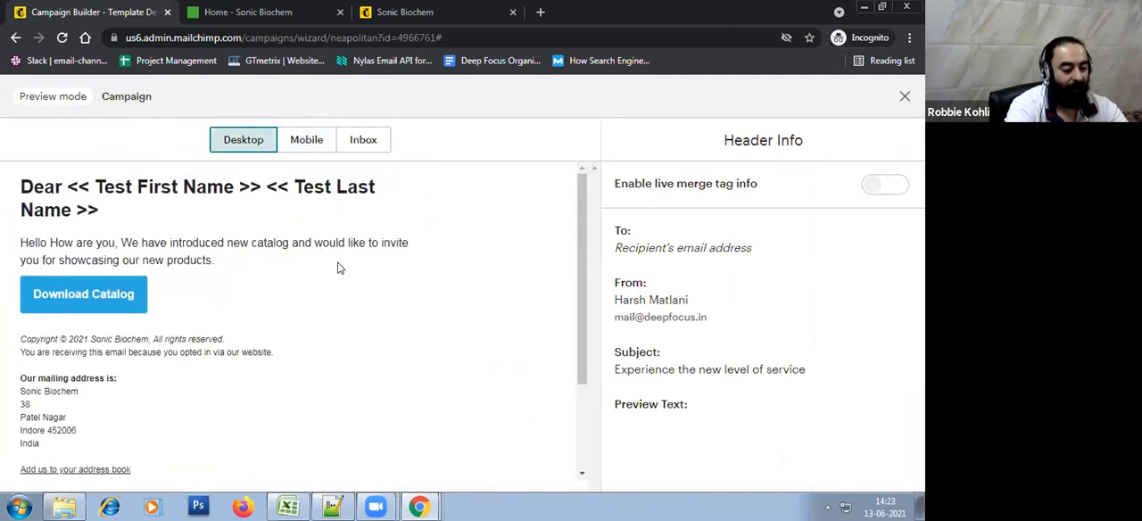
pyautogui.scroll(-2, 339, 306)
pyautogui.scroll(2, 375, 391)
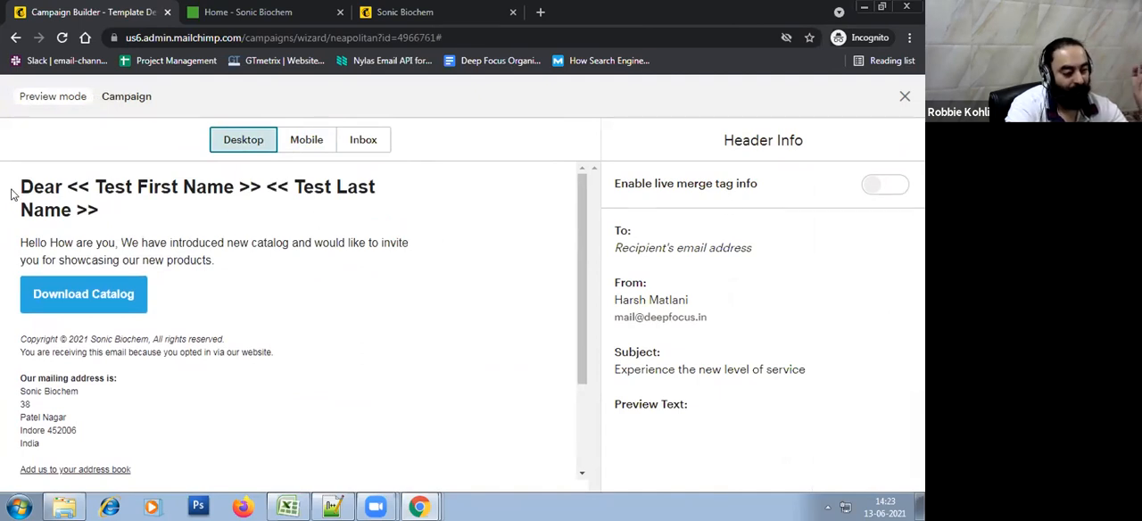
pyautogui.moveTo(20, 185); pyautogui.dragTo(345, 211)
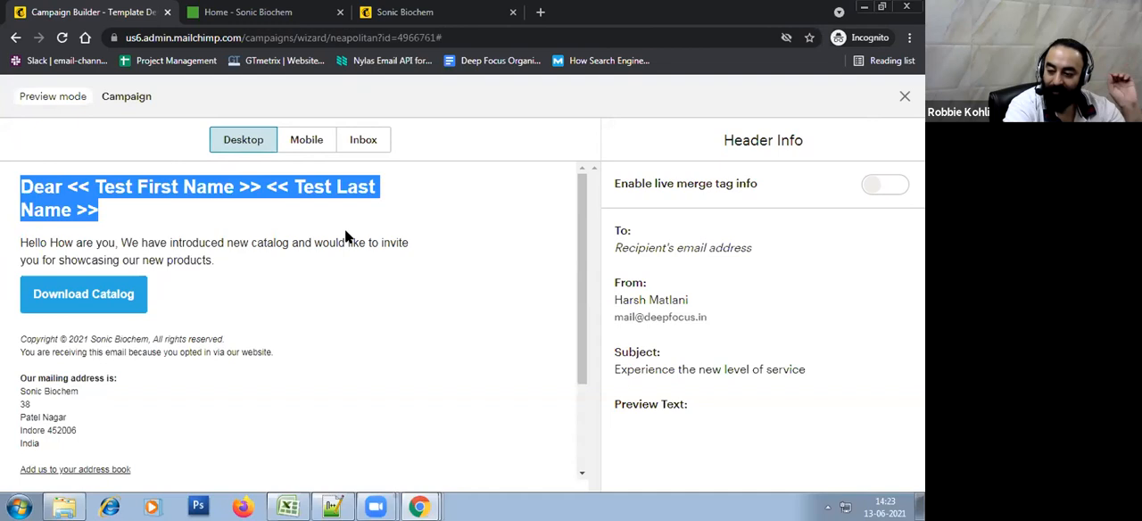
pyautogui.click(377, 299)
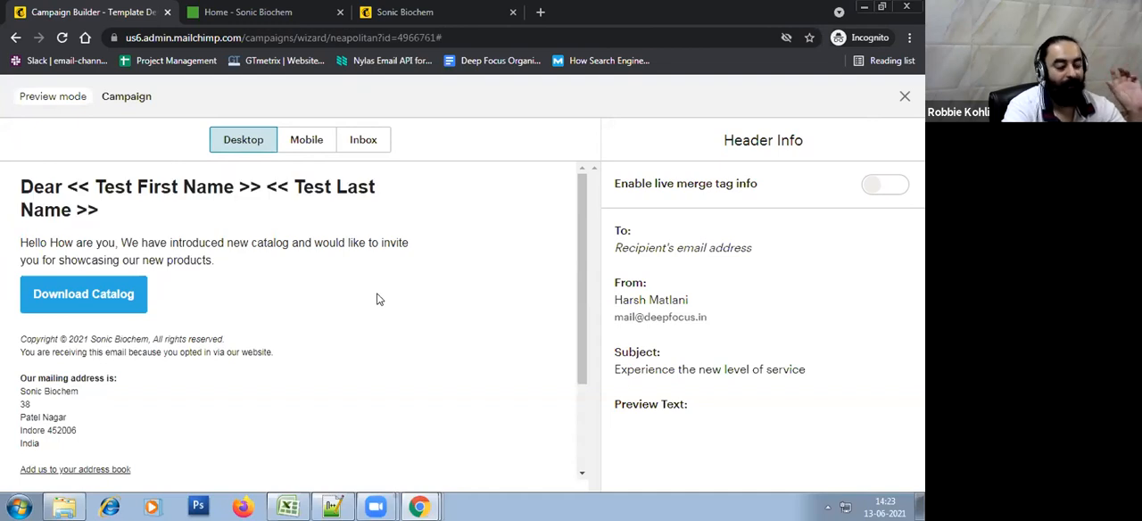
# Enable live merge tag info in the preview and check the personalized greeting for each recipient in the segment
pyautogui.click(901, 185)
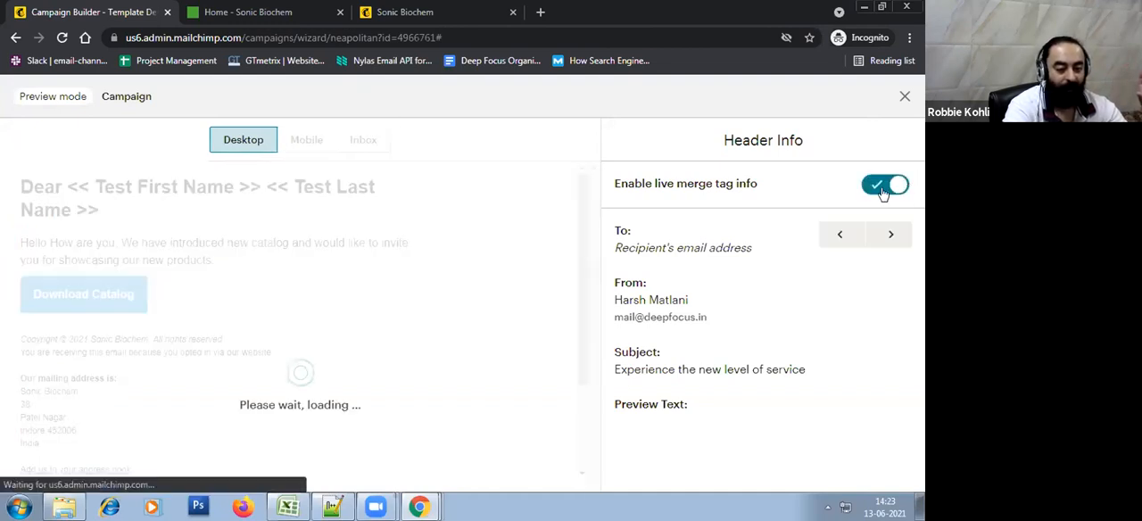
pyautogui.click(881, 190)
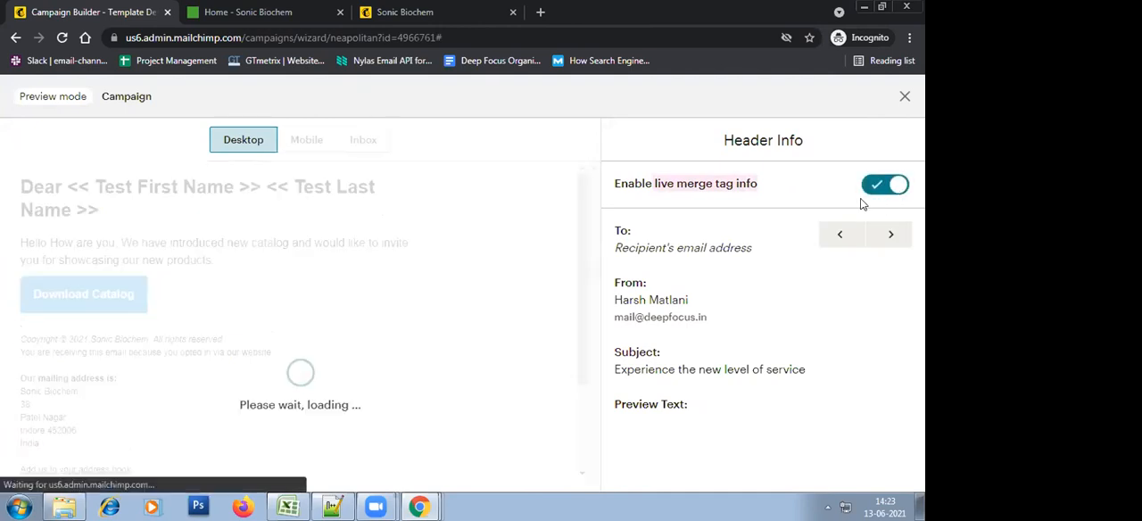
pyautogui.moveTo(21, 186); pyautogui.dragTo(283, 255)
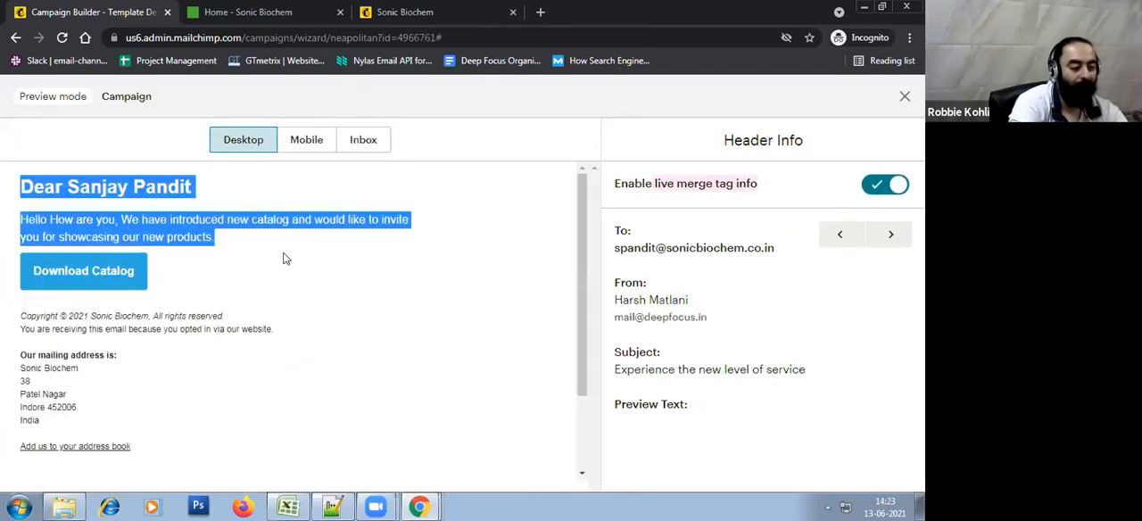
pyautogui.click(378, 369)
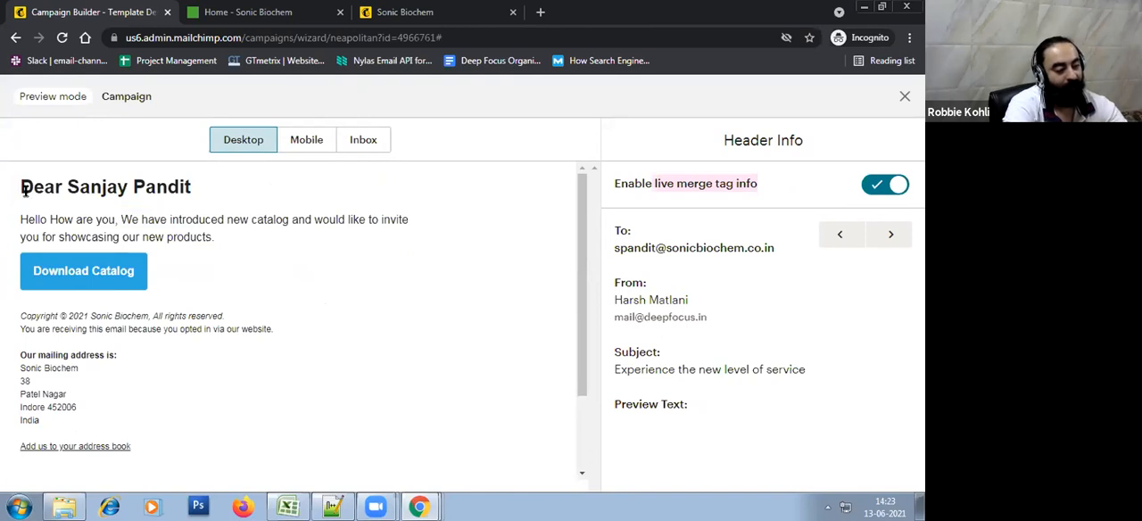
pyautogui.moveTo(21, 187); pyautogui.dragTo(249, 253)
pyautogui.click(366, 360)
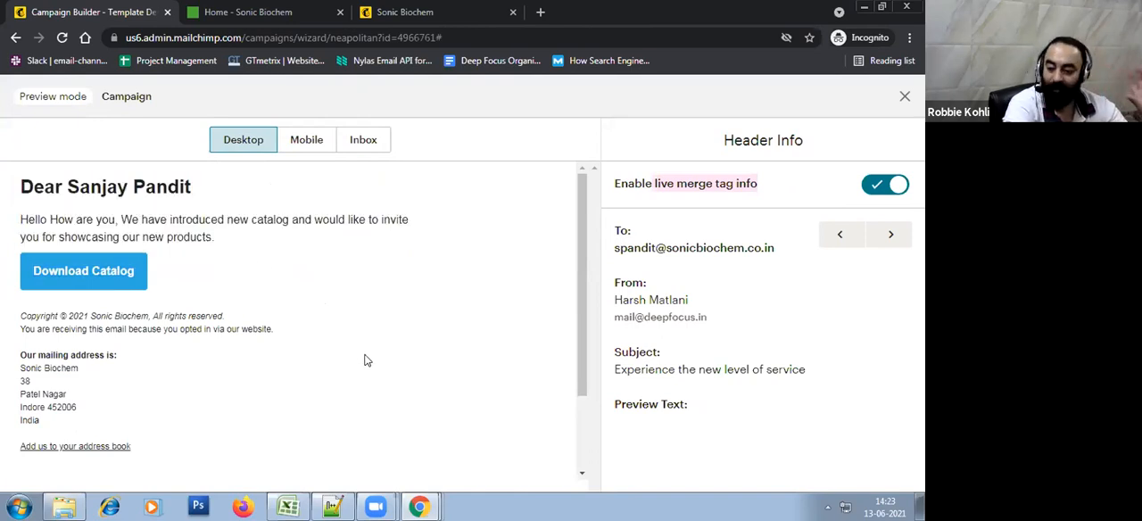
pyautogui.click(890, 236)
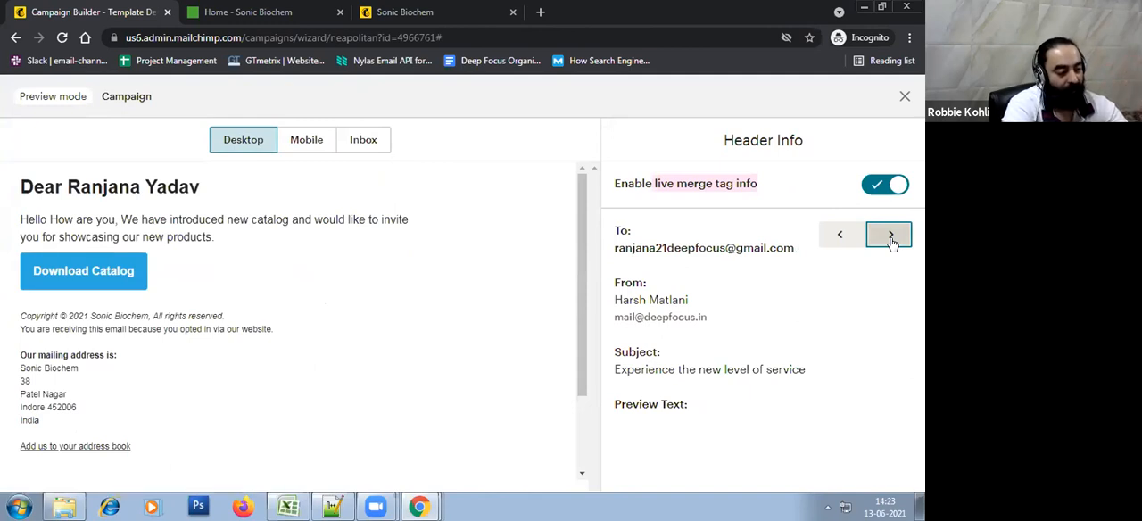
pyautogui.click(889, 235)
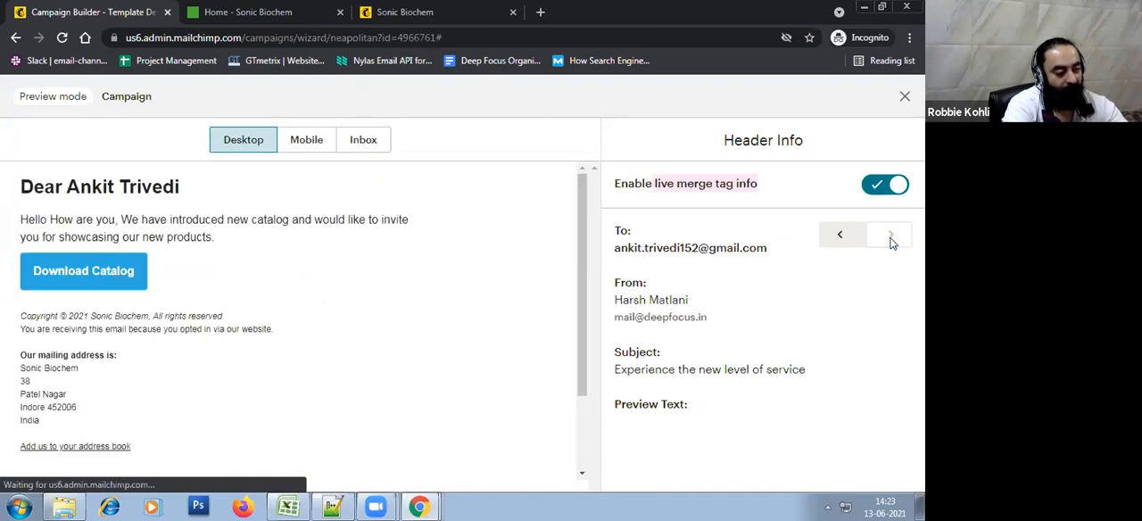
pyautogui.click(839, 236)
pyautogui.click(838, 236)
pyautogui.click(885, 184)
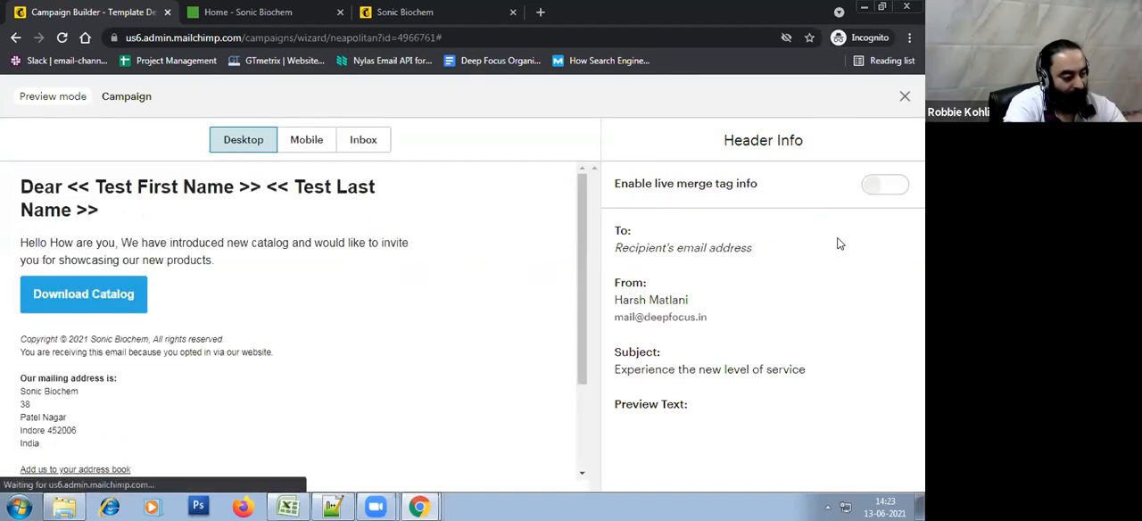
pyautogui.click(887, 186)
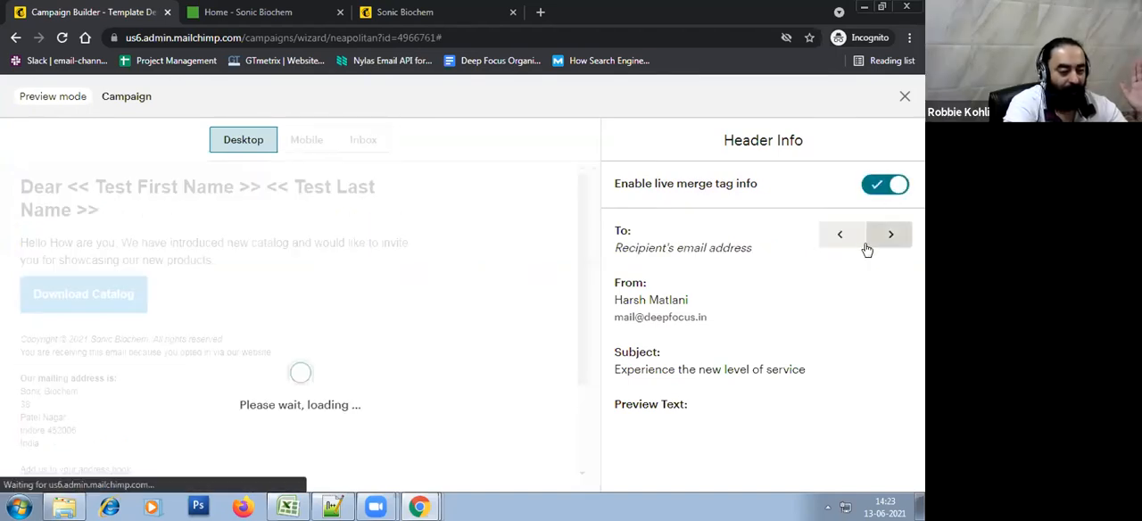
# Exit the preview, continue from the email builder to the campaign overview, and review its sections
pyautogui.click(904, 94)
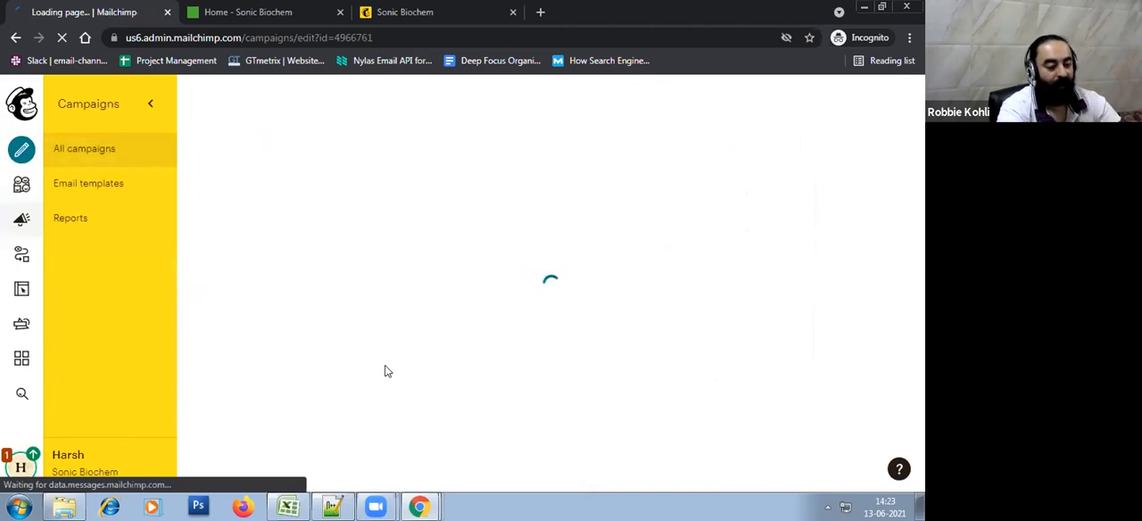
pyautogui.scroll(-3, 364, 484)
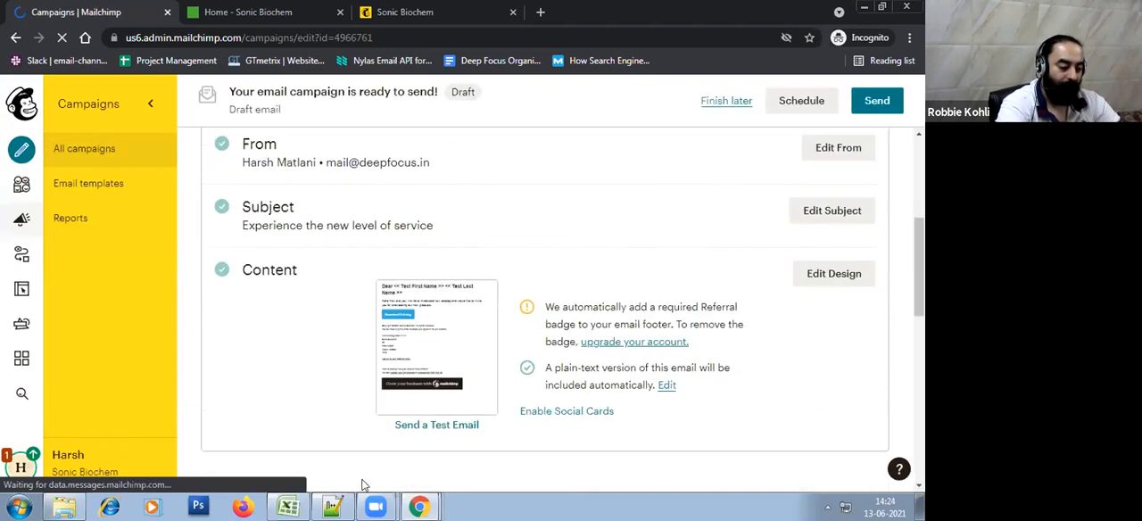
pyautogui.scroll(4, 751, 391)
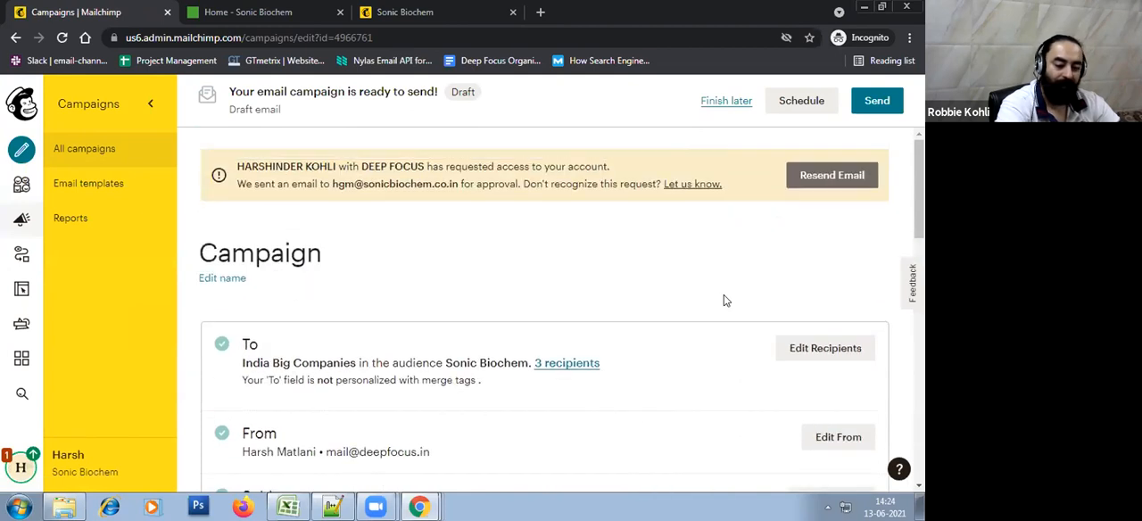
# Personalize the recipients' "To" field with *|FNAME|* *|LNAME|*, set the segment to All subscribers in audience, and save
pyautogui.click(799, 349)
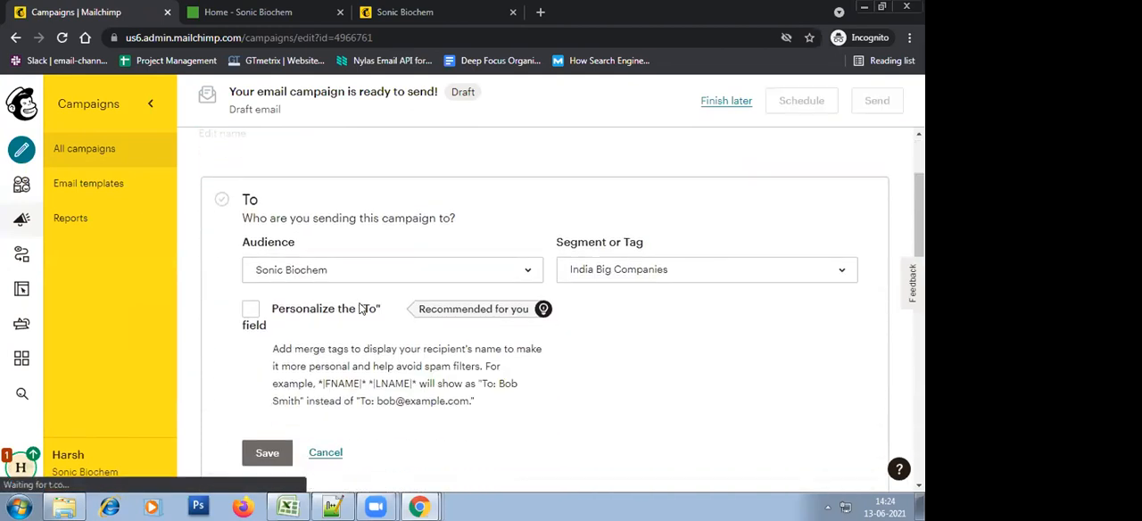
pyautogui.click(366, 309)
pyautogui.click(364, 457)
pyautogui.click(365, 397)
pyautogui.click(653, 279)
pyautogui.click(655, 301)
pyautogui.scroll(-2, 675, 354)
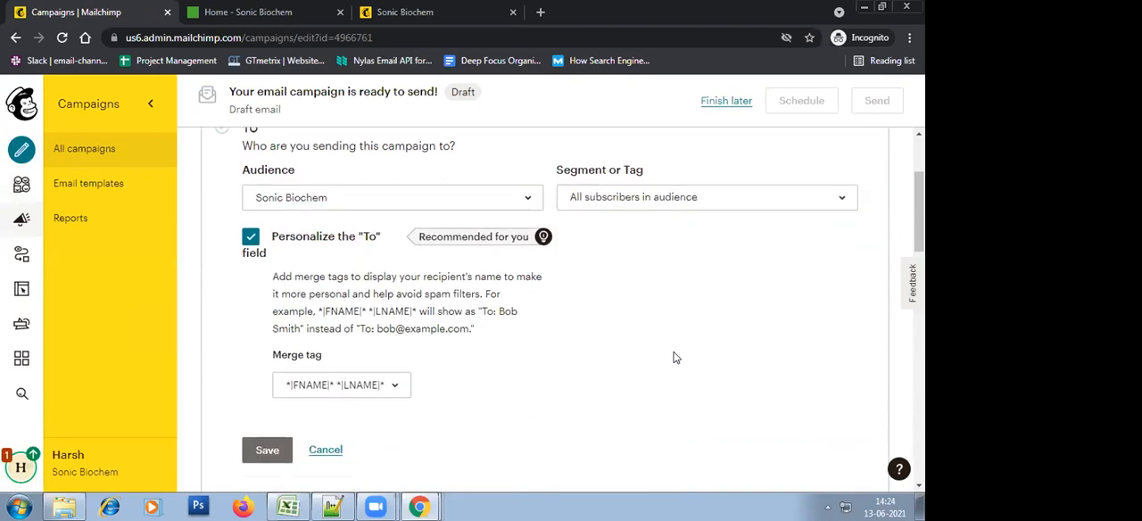
pyautogui.click(270, 382)
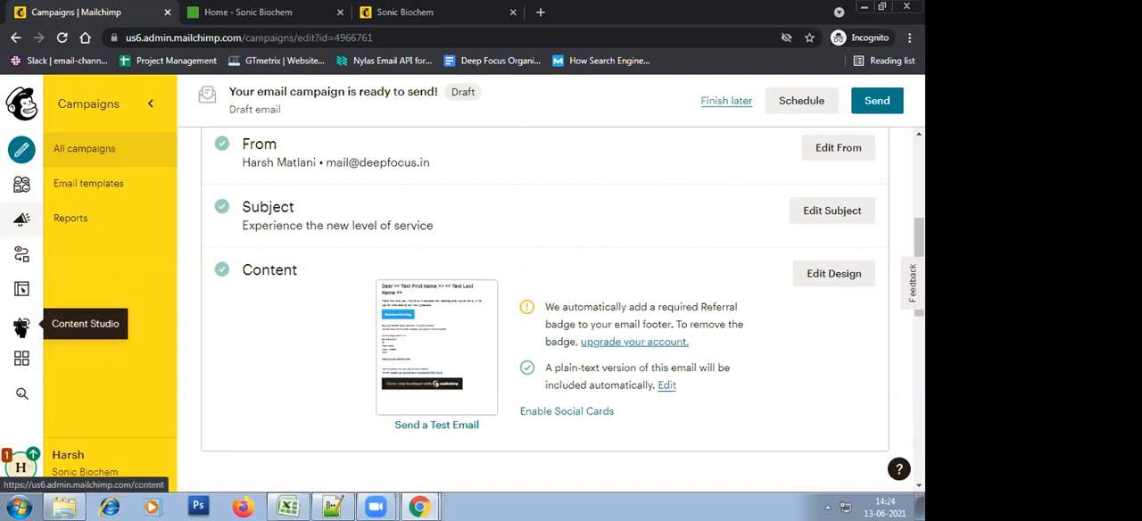
# Open Content Studio in a new browser tab
pyautogui.rightClick(21, 327)
pyautogui.click(47, 339)
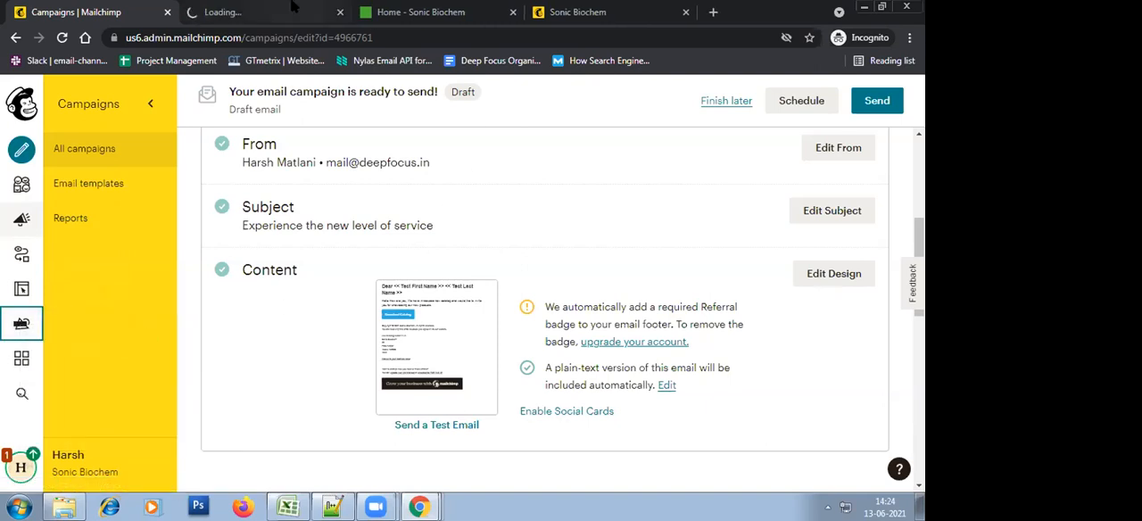
# Switch to Content Studio, open My Files, and start a file upload
pyautogui.click(230, 12)
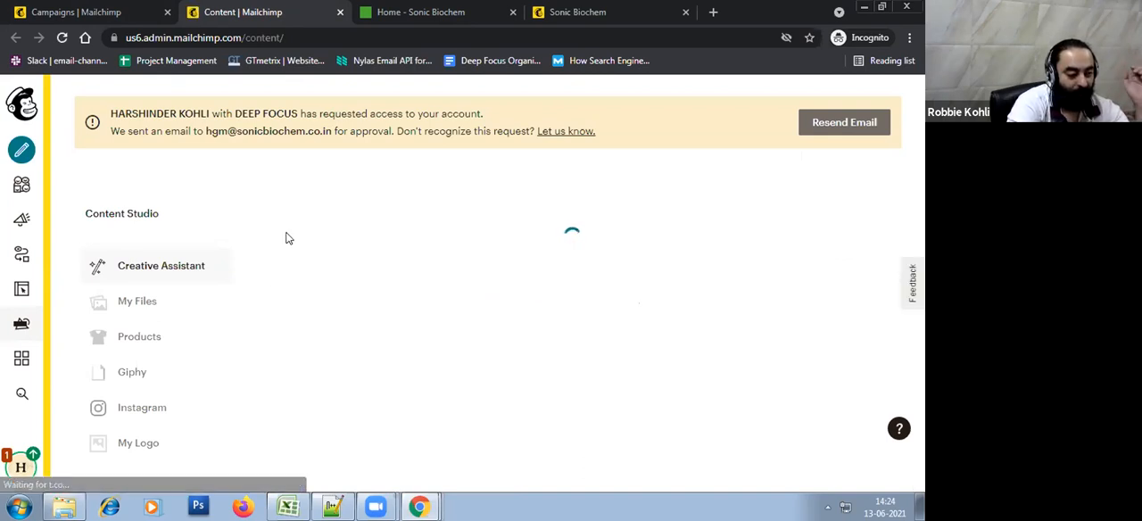
pyautogui.scroll(-3, 490, 310)
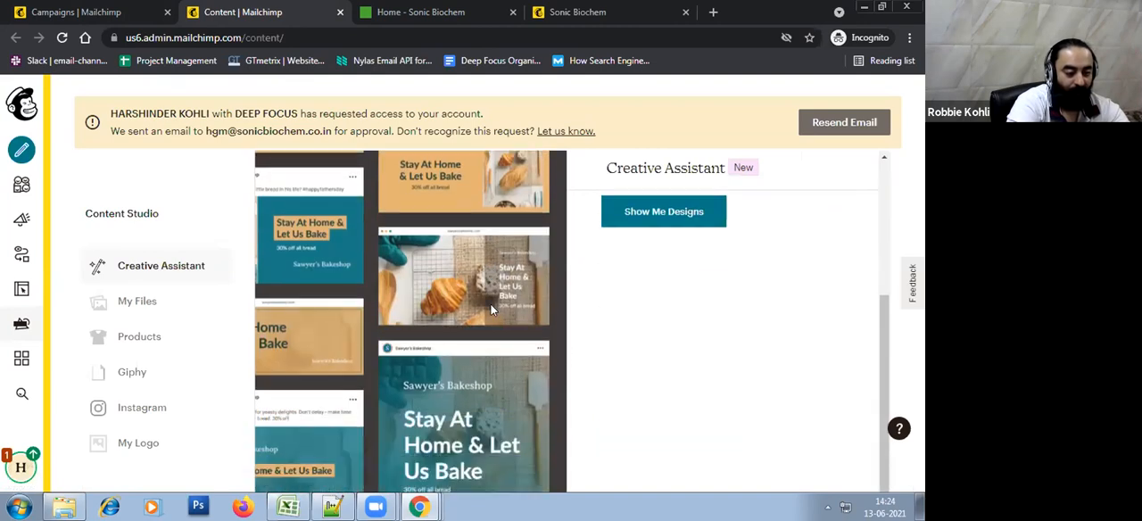
pyautogui.scroll(3, 721, 383)
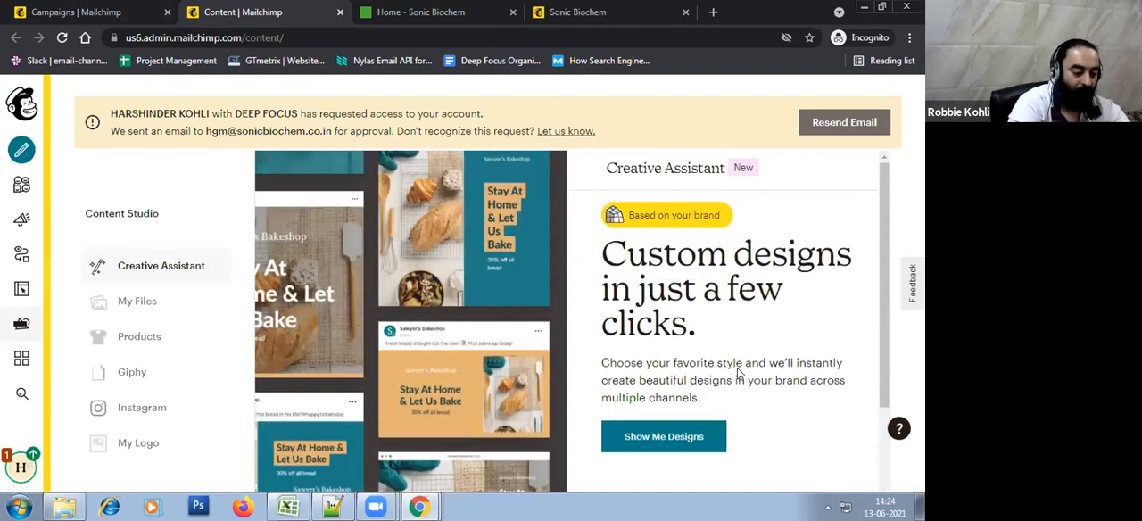
pyautogui.click(125, 303)
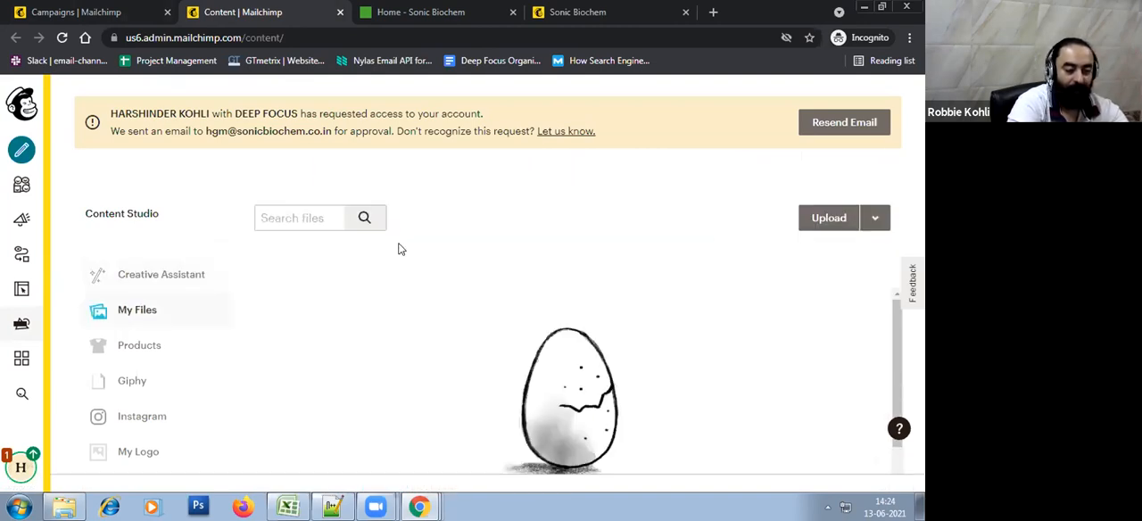
pyautogui.click(837, 223)
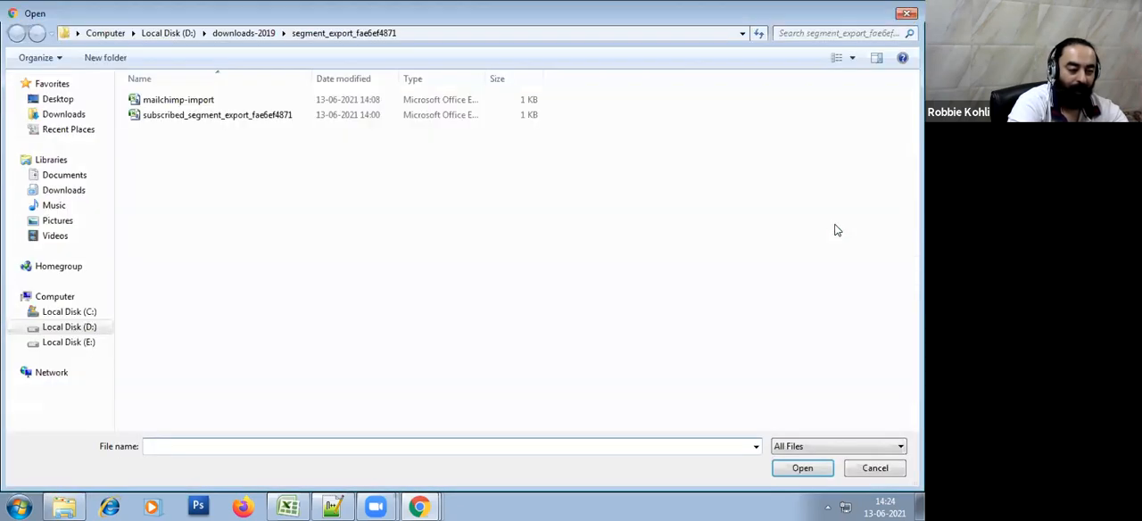
pyautogui.click(56, 101)
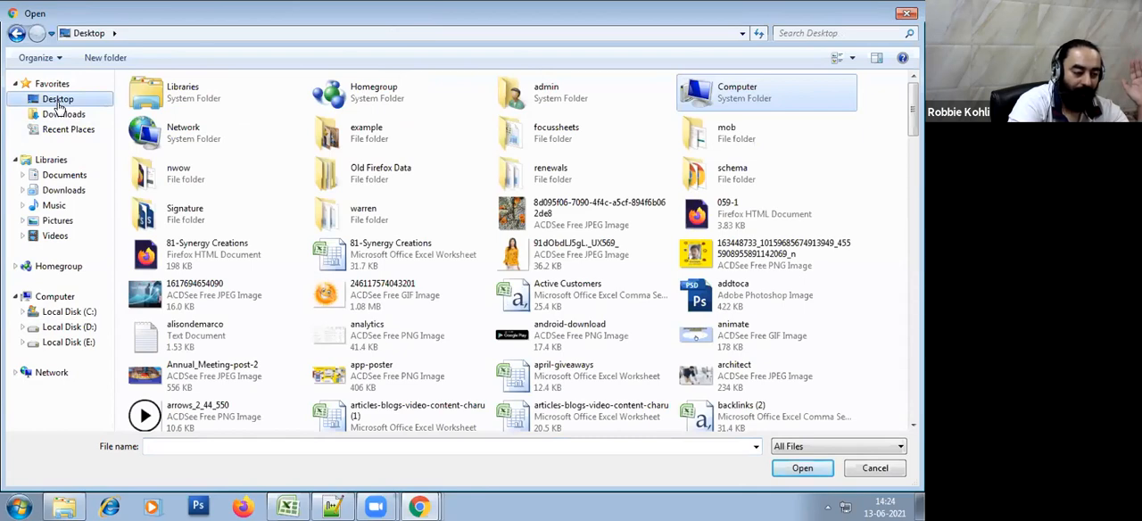
pyautogui.click(778, 372)
pyautogui.scroll(-2, 796, 350)
pyautogui.scroll(-5, 796, 350)
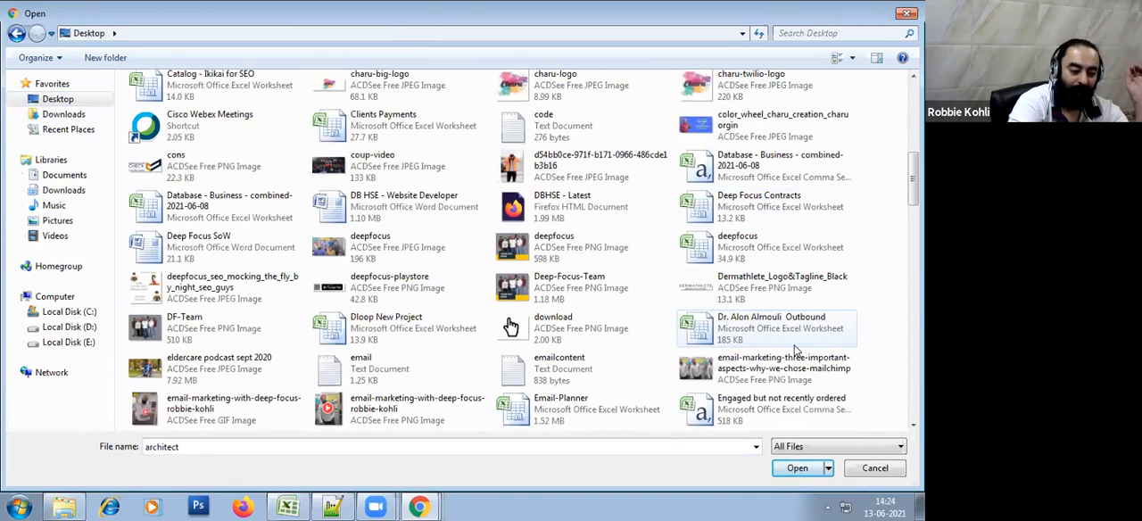
pyautogui.scroll(-15, 797, 350)
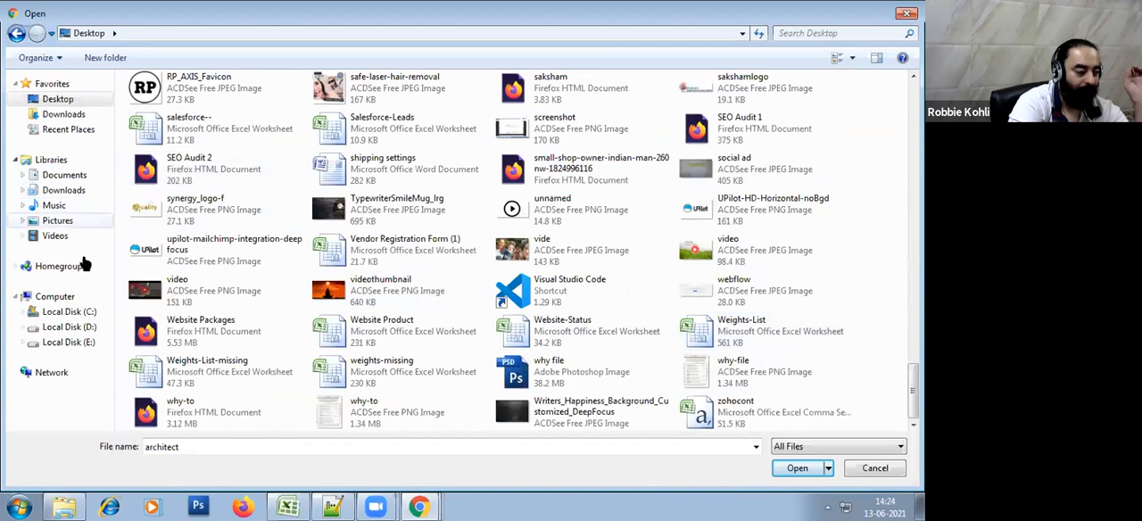
# Upload DeepFocus- Intro.pdf from the Marketing Material folder inside downloads-2019 on Local Disk (D:)
pyautogui.click(82, 327)
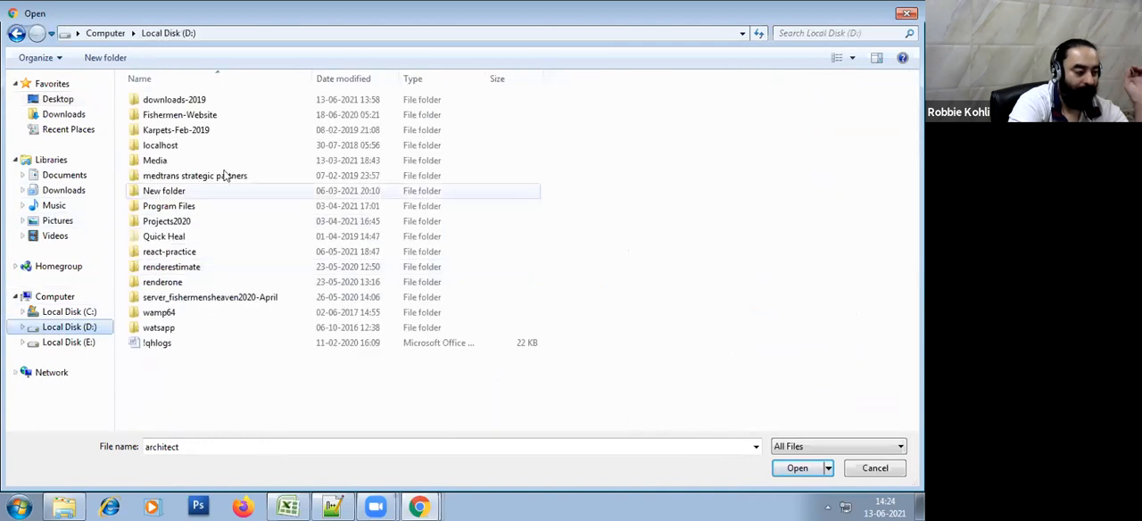
pyautogui.doubleClick(198, 100)
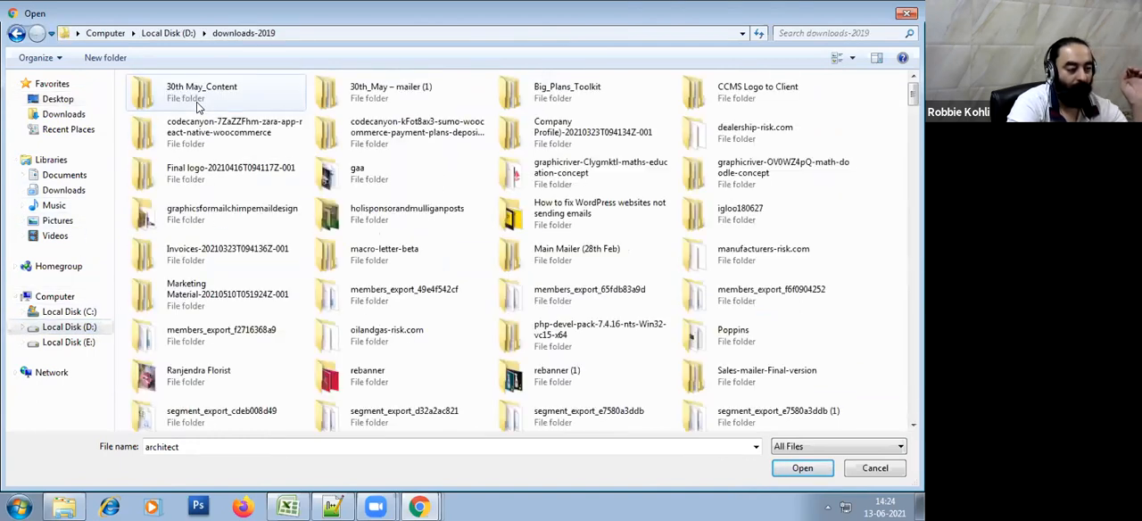
pyautogui.click(236, 141)
pyautogui.press('m')
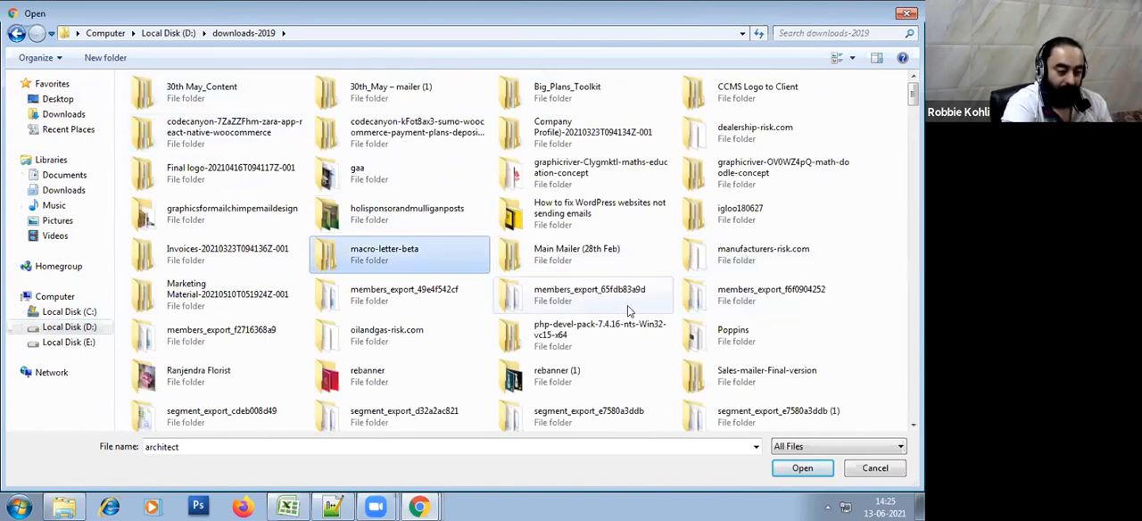
pyautogui.doubleClick(219, 295)
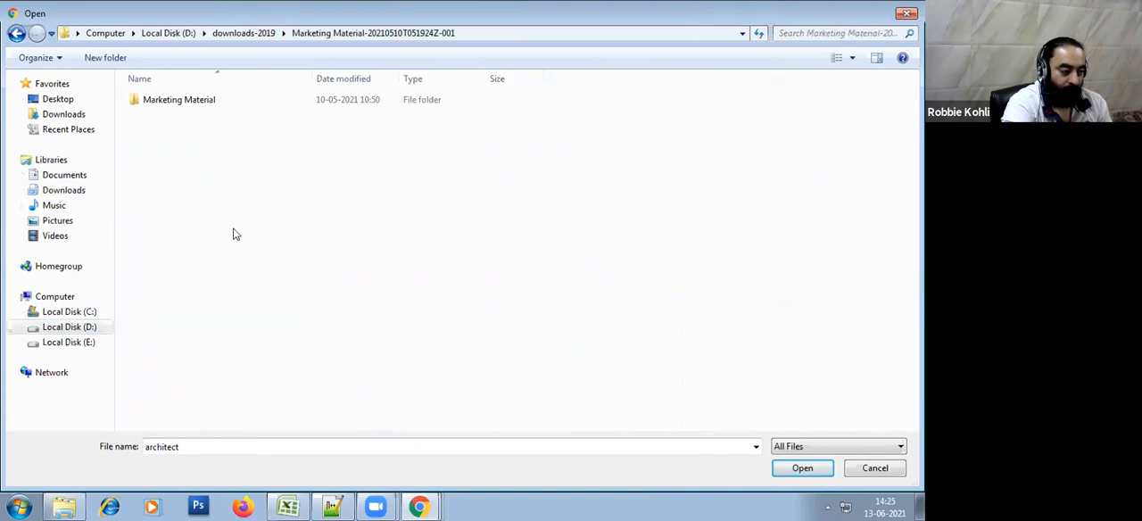
pyautogui.doubleClick(214, 103)
pyautogui.doubleClick(214, 102)
pyautogui.doubleClick(212, 102)
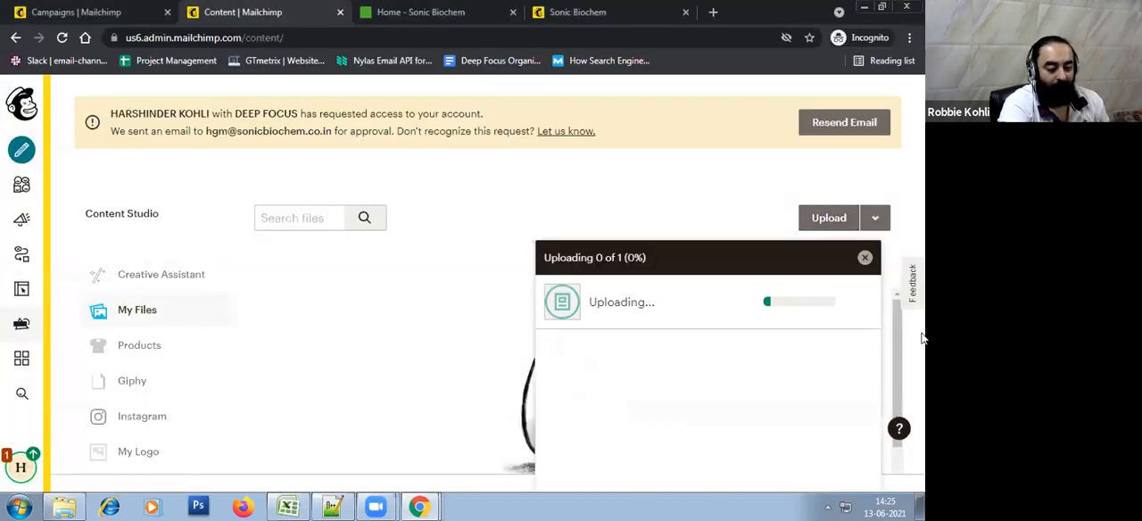
# Close the upload progress box, select the uploaded PDF, and copy its file URL
pyautogui.click(865, 258)
pyautogui.click(329, 372)
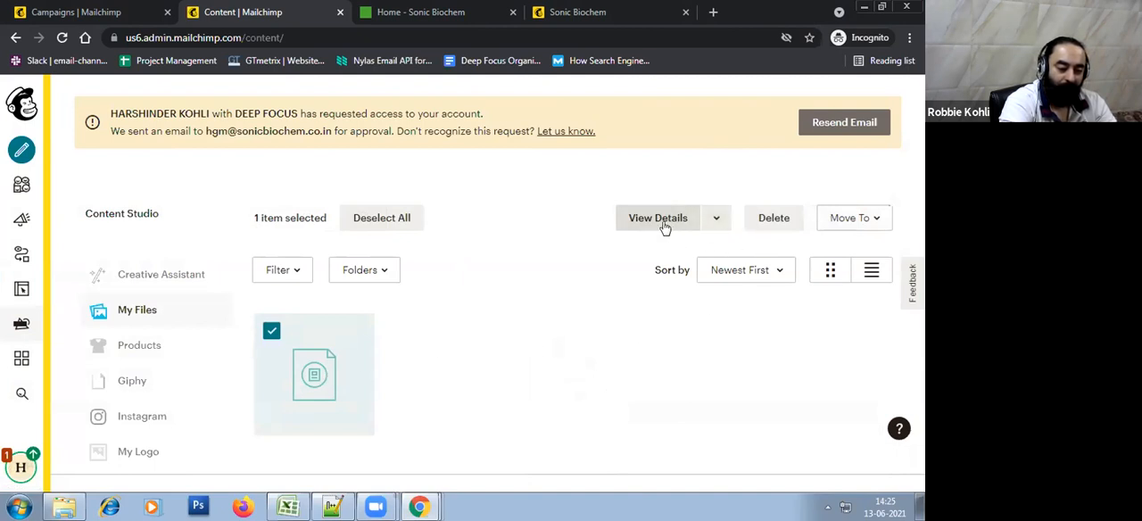
pyautogui.click(719, 220)
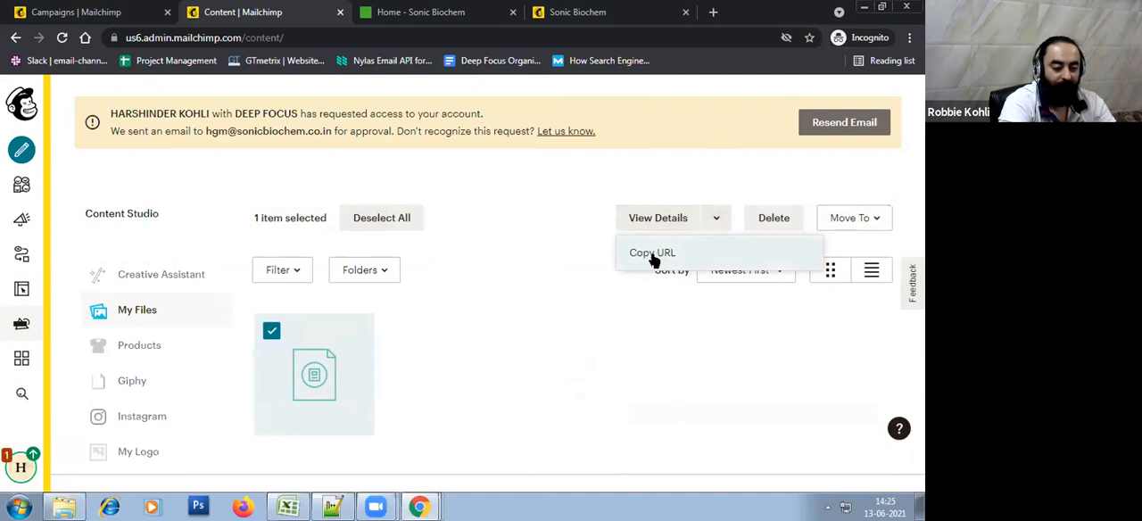
pyautogui.click(659, 257)
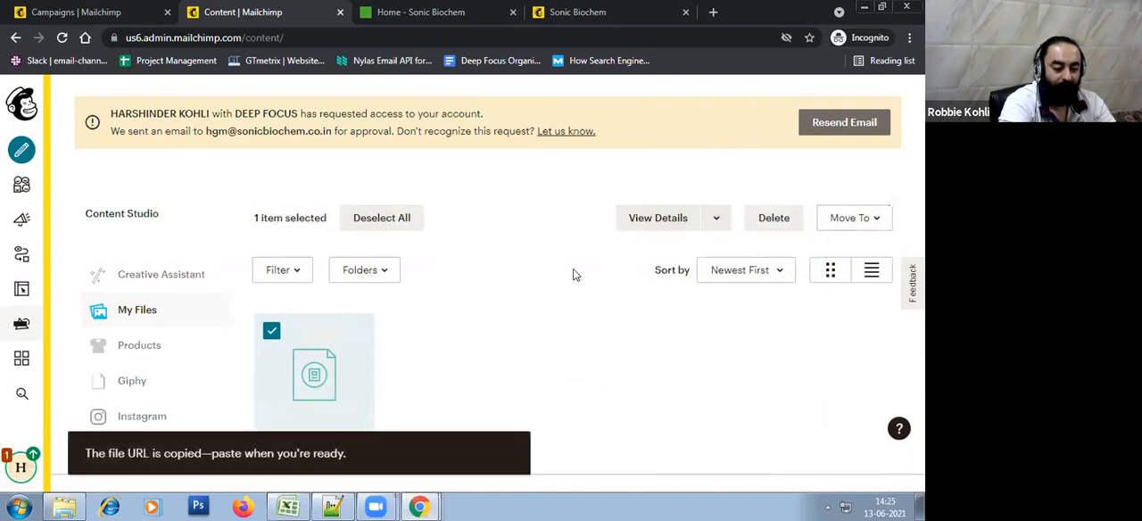
# Return to the campaign's email design, replace the Download Catalog button's web address with the copied PDF URL, and save it
pyautogui.click(100, 10)
pyautogui.click(833, 273)
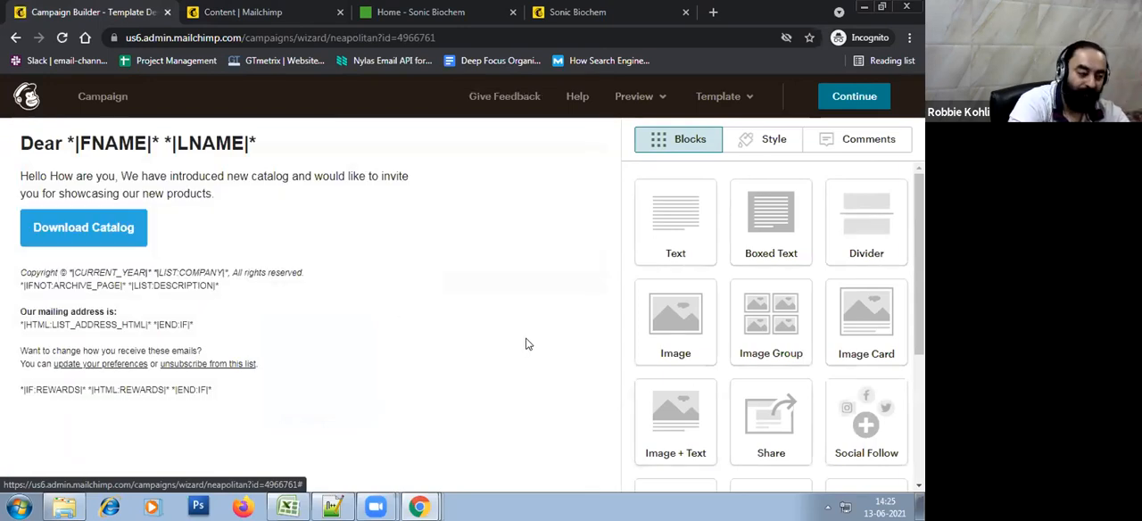
pyautogui.click(348, 230)
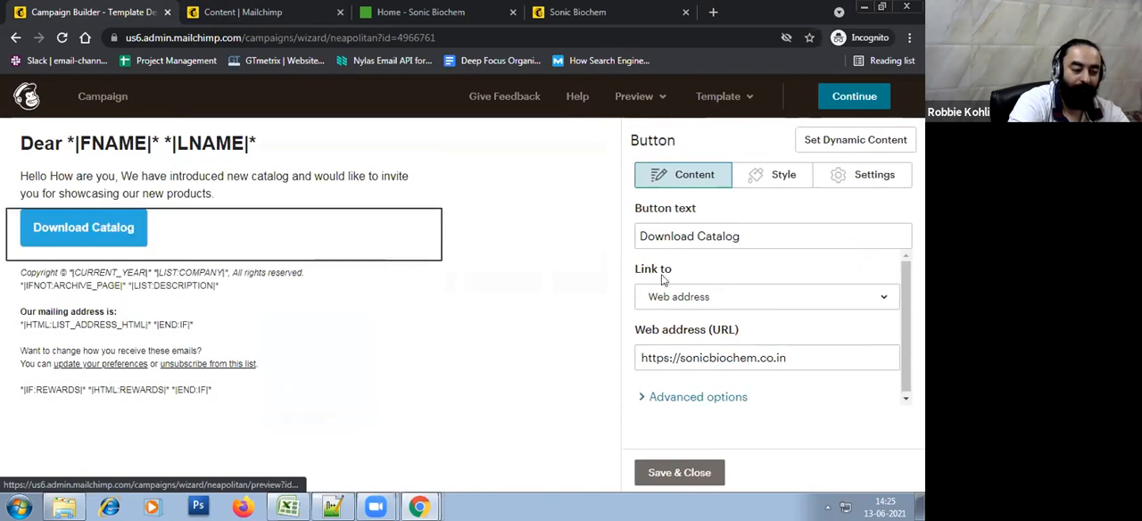
pyautogui.moveTo(806, 359); pyautogui.dragTo(615, 366)
pyautogui.rightClick(690, 366)
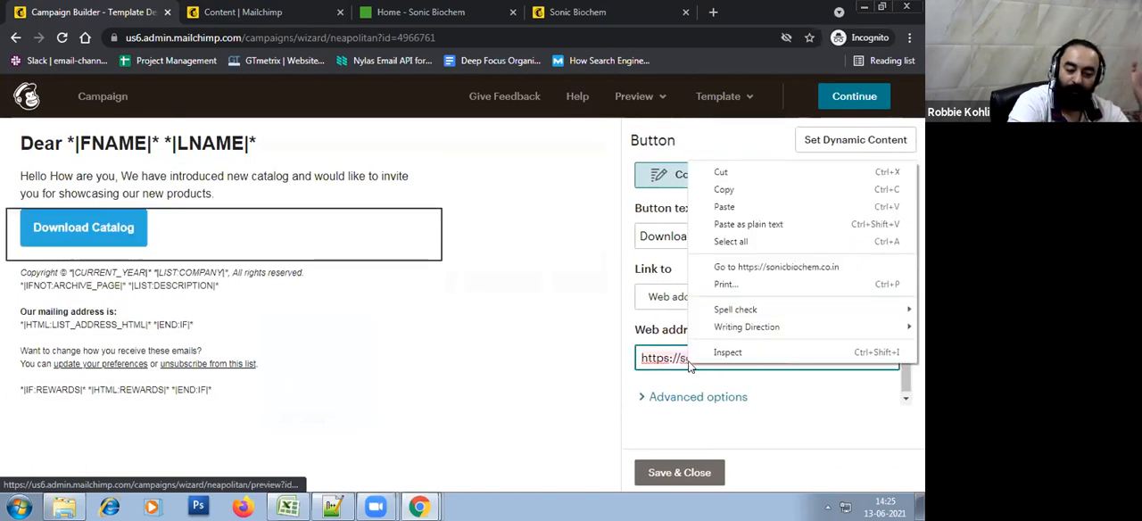
pyautogui.click(736, 208)
pyautogui.hotkey('ctrl', 'a')
pyautogui.hotkey('ctrl', 'v')
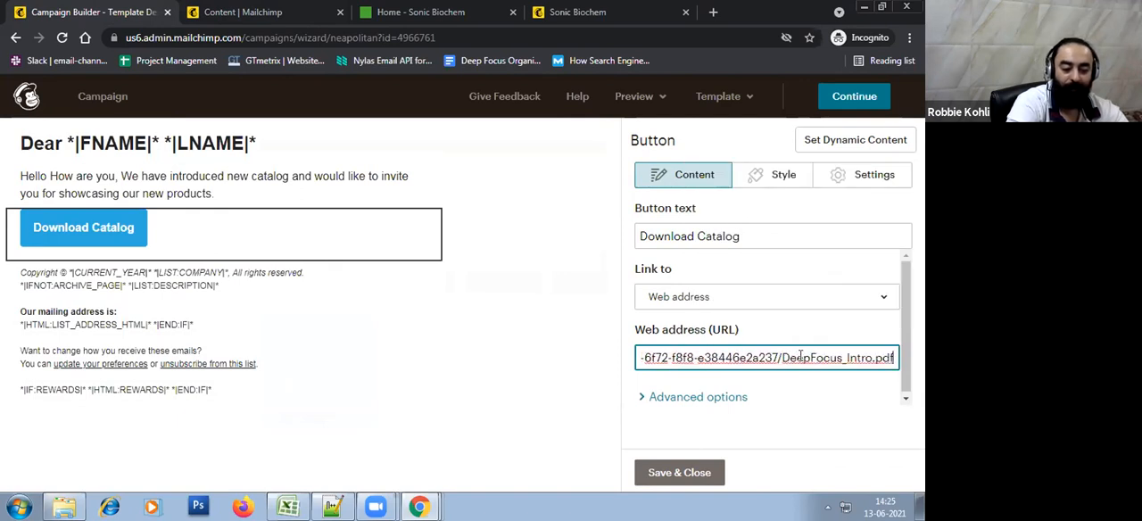
pyautogui.click(680, 473)
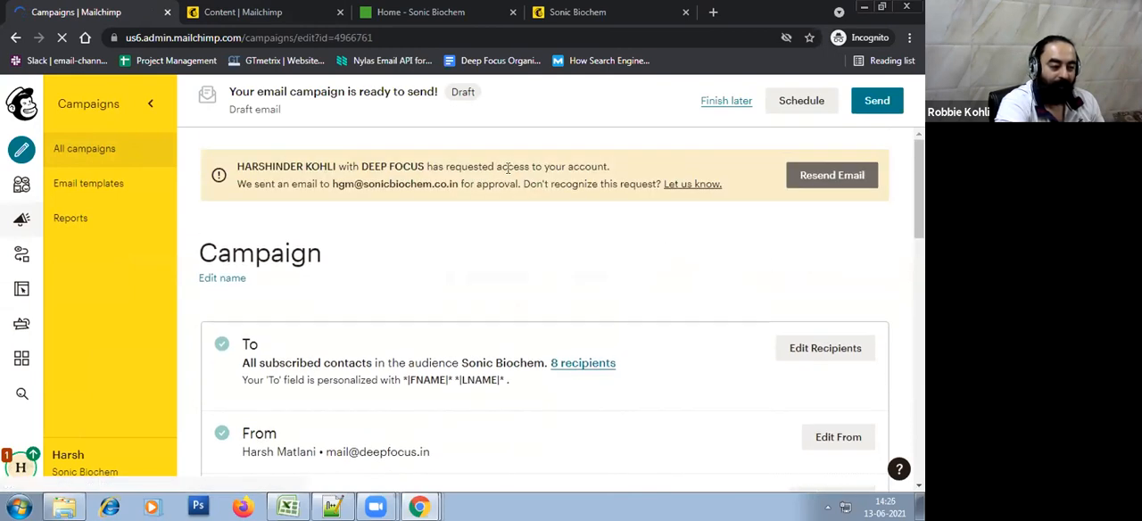
# Send the campaign immediately to the Sonic Biochem subscribers
pyautogui.click(876, 100)
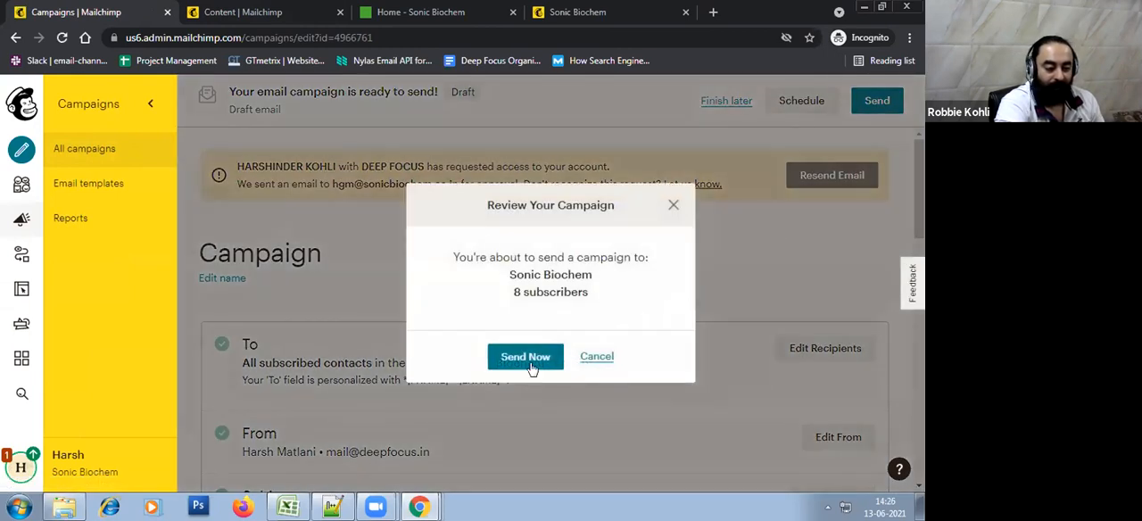
pyautogui.click(531, 357)
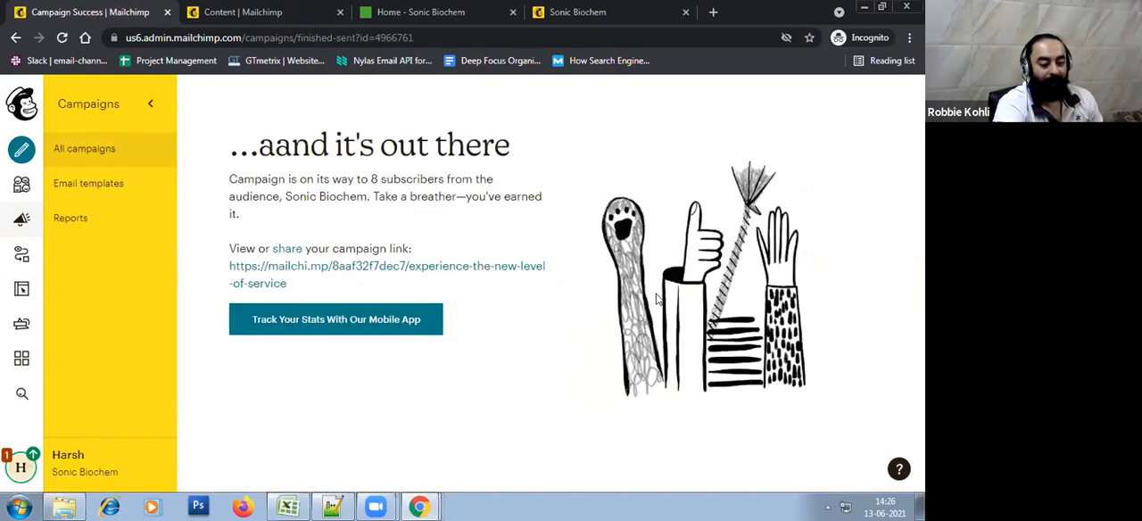
# Open the list of all campaigns, check the sending status of the sent campaign, and reload the page
pyautogui.click(21, 219)
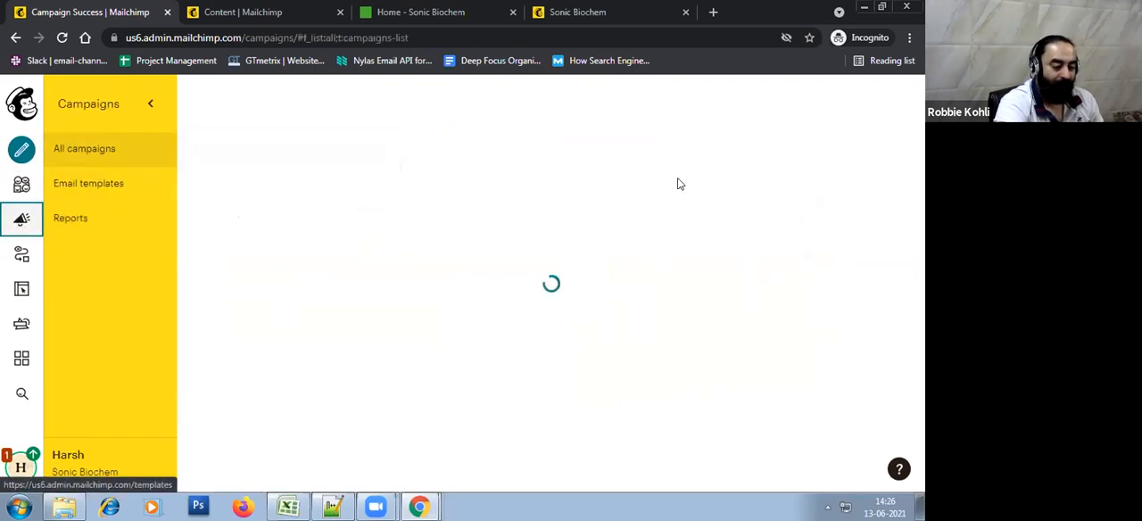
pyautogui.scroll(-4, 742, 255)
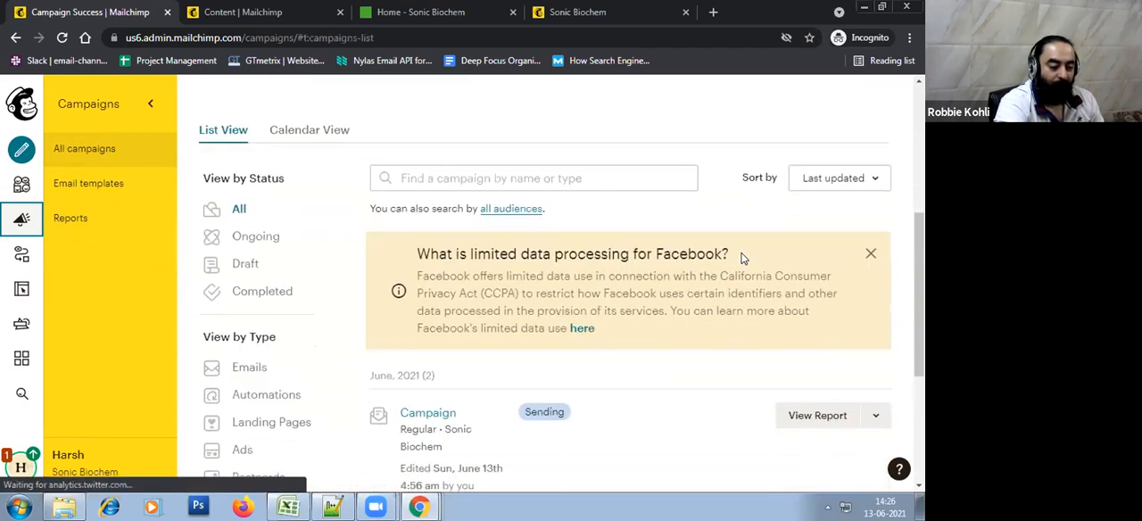
pyautogui.scroll(-2, 741, 258)
pyautogui.scroll(1, 742, 258)
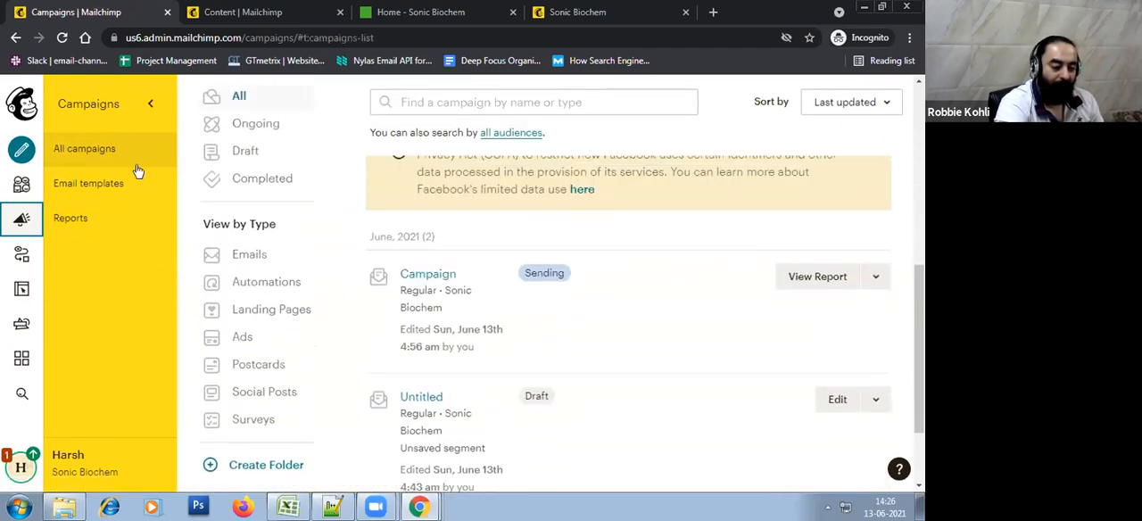
pyautogui.scroll(1, 770, 330)
pyautogui.scroll(-1, 771, 330)
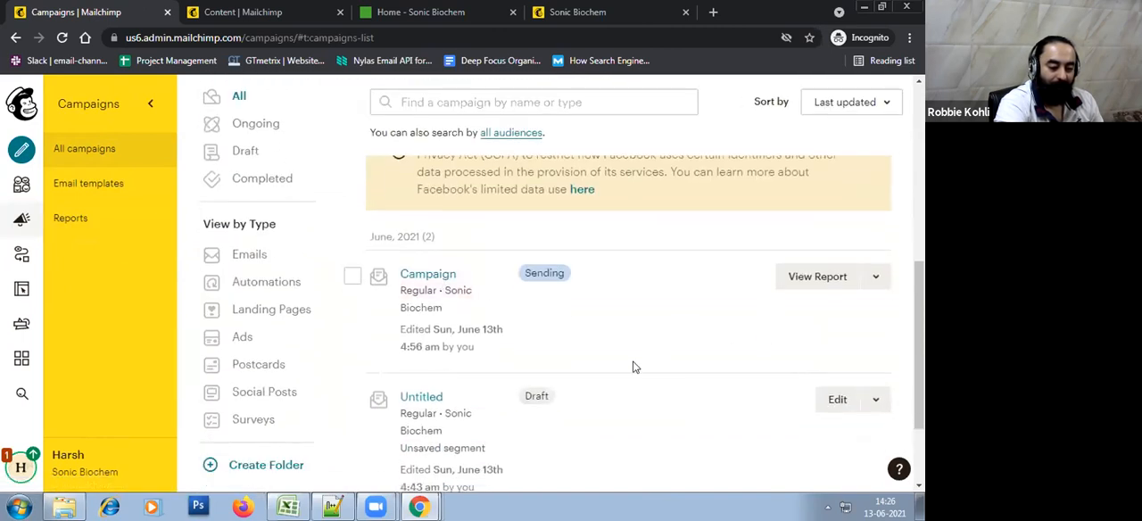
pyautogui.rightClick(707, 253)
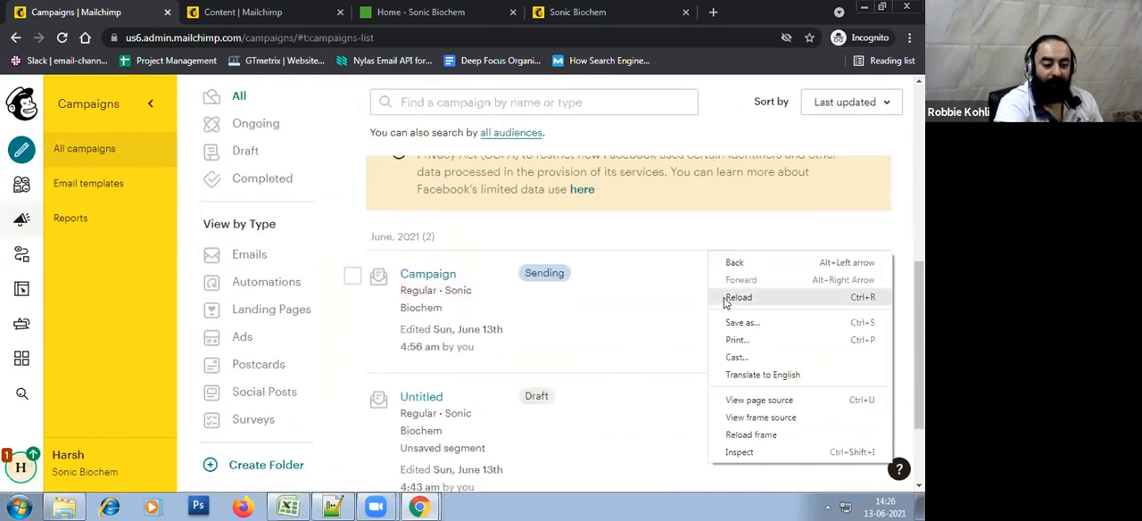
pyautogui.click(724, 299)
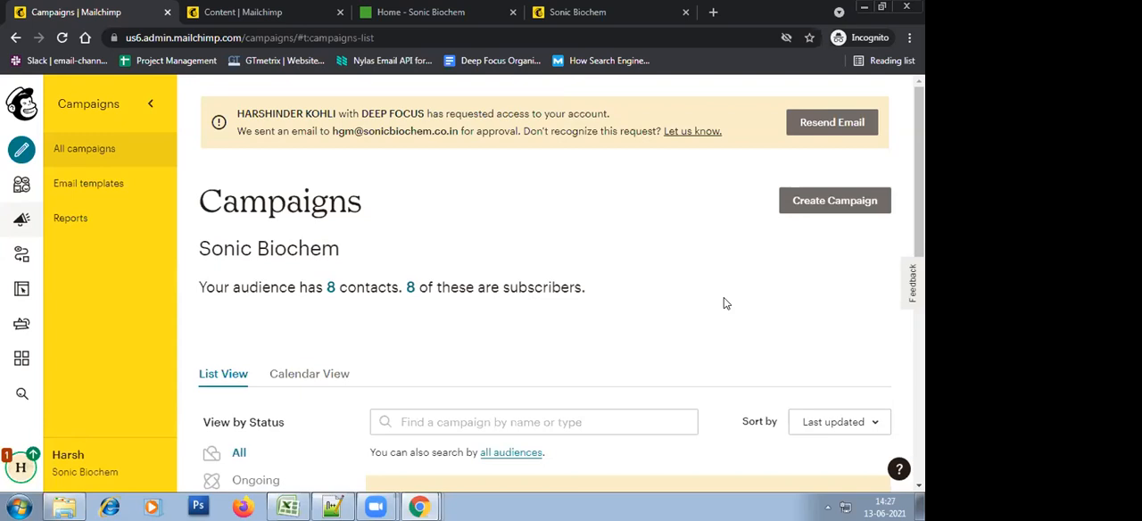
# Look through the refreshed campaigns list and reload it once more for an updated sending status
pyautogui.scroll(-3, 724, 297)
pyautogui.scroll(-4, 683, 421)
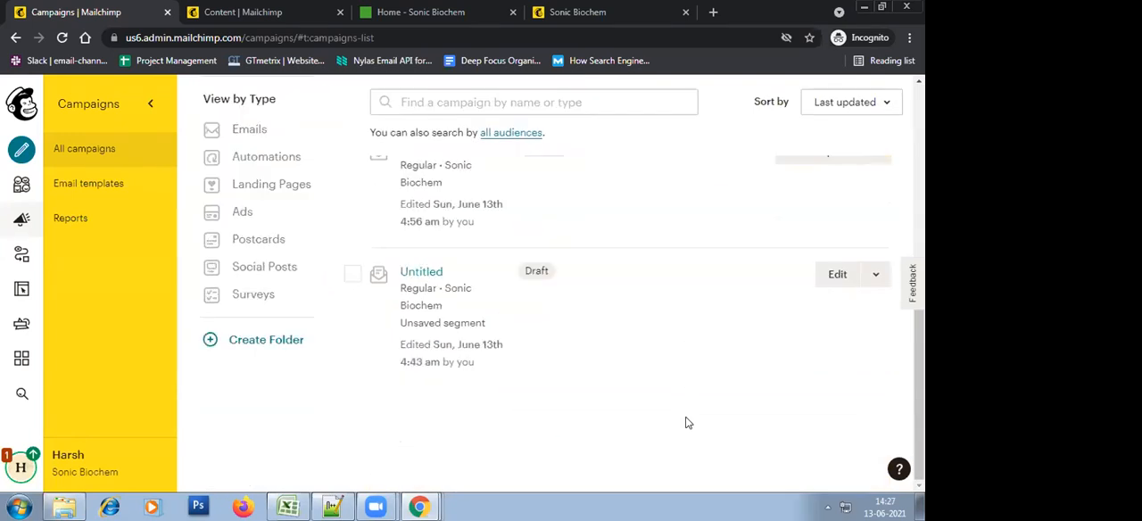
pyautogui.scroll(4, 683, 425)
pyautogui.scroll(2, 683, 425)
pyautogui.rightClick(683, 309)
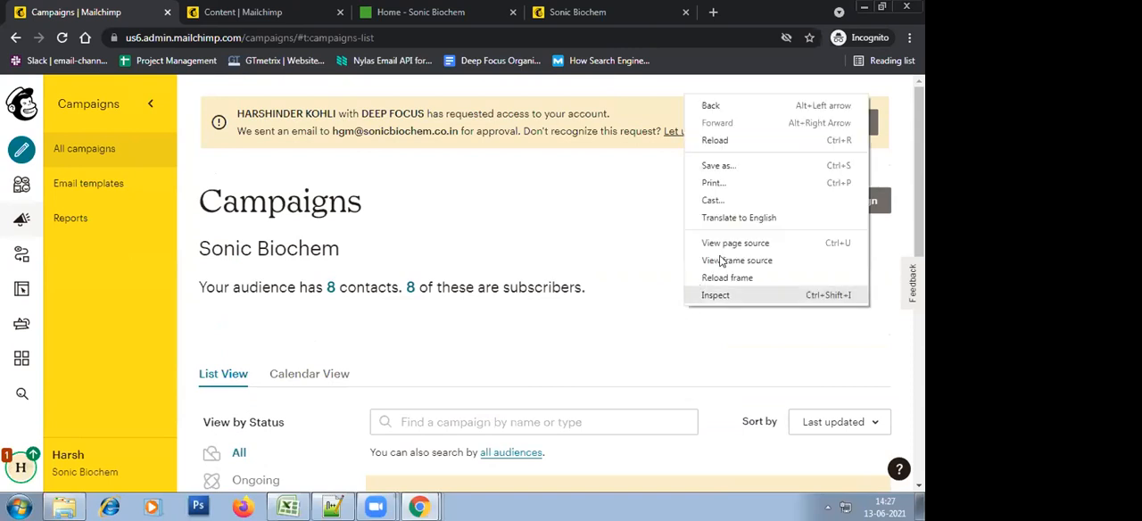
pyautogui.click(715, 140)
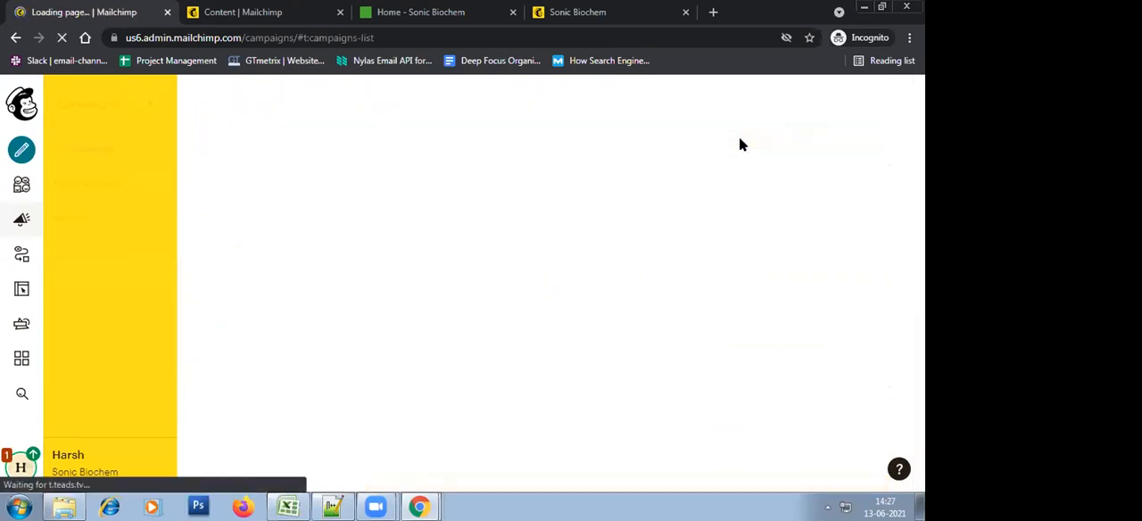
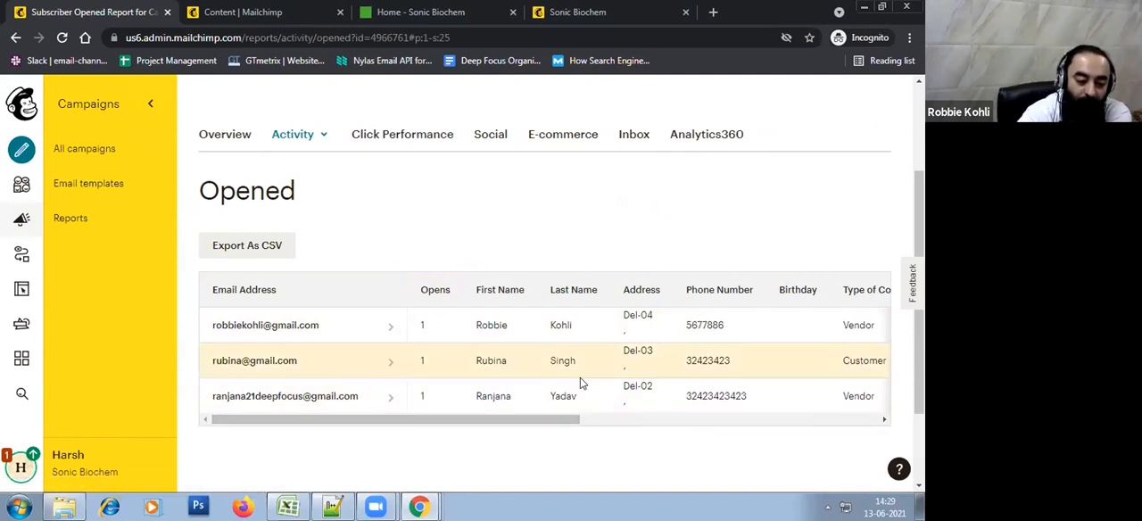
# Look through all subscriber columns of the campaign's Opened report, through to Member Rating and Last Changed
pyautogui.click(642, 421)
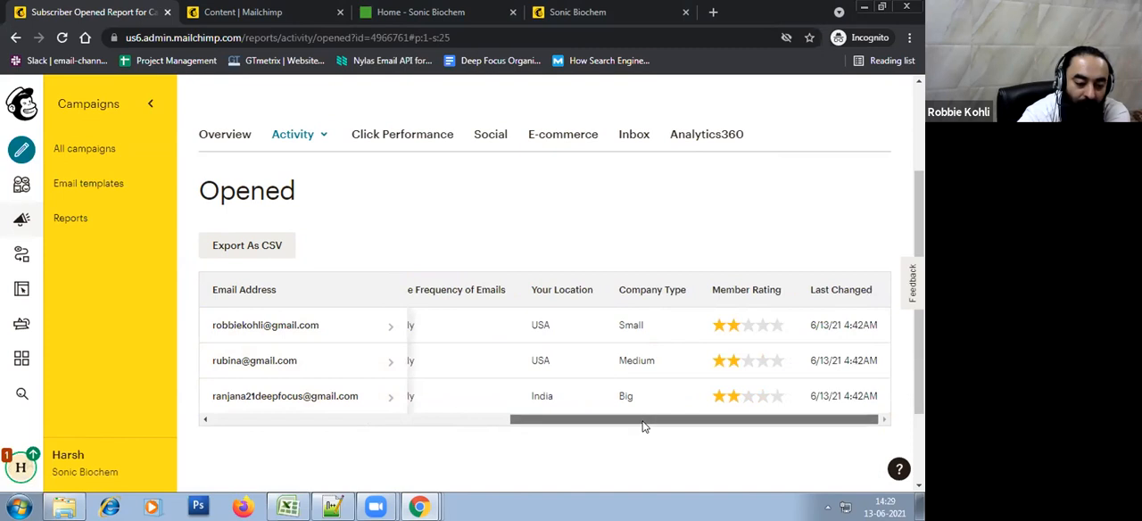
pyautogui.click(332, 418)
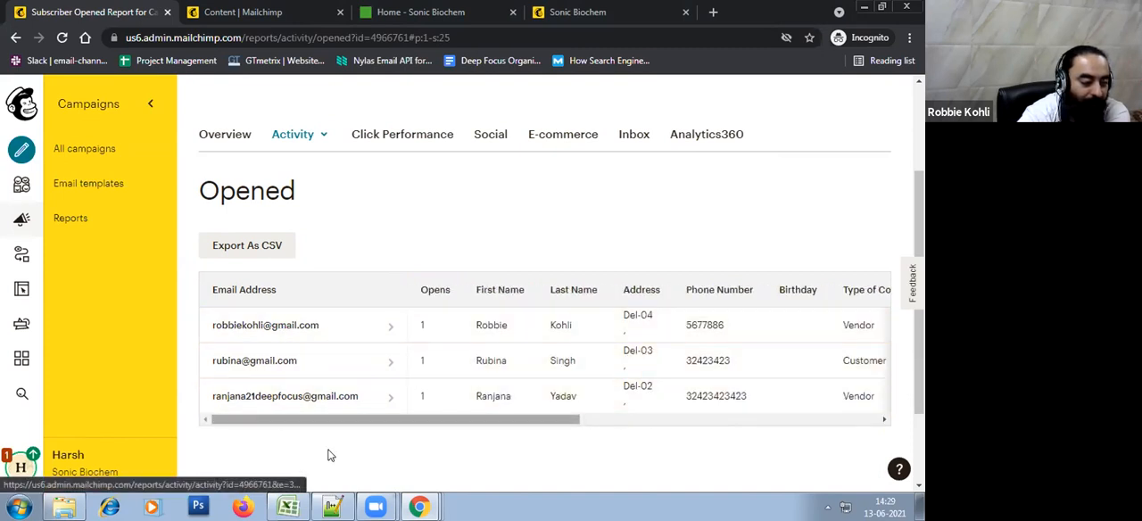
pyautogui.scroll(2, 464, 380)
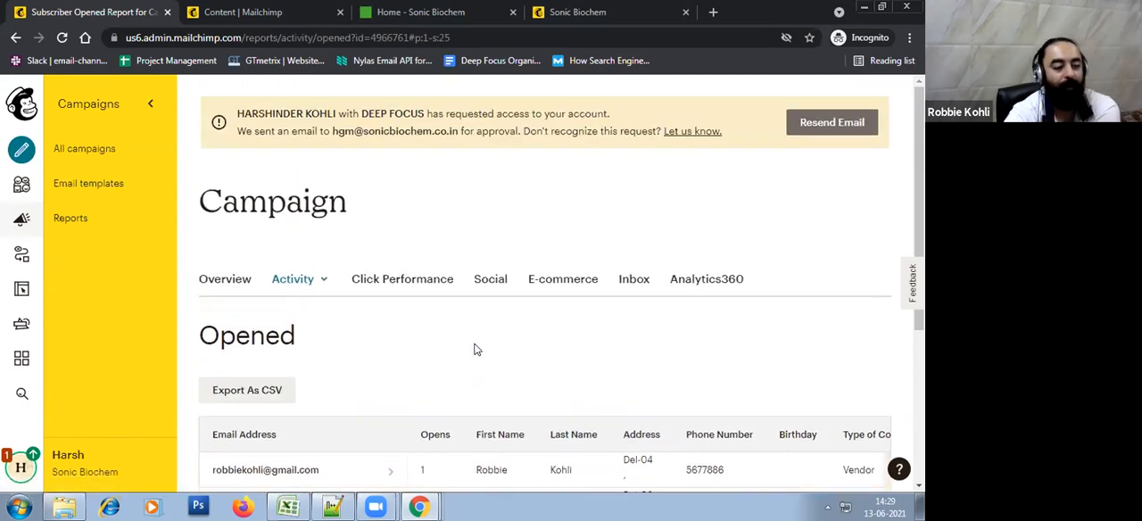
# Show the campaign's Sent to activity report and look through its list of recipients
pyautogui.click(313, 287)
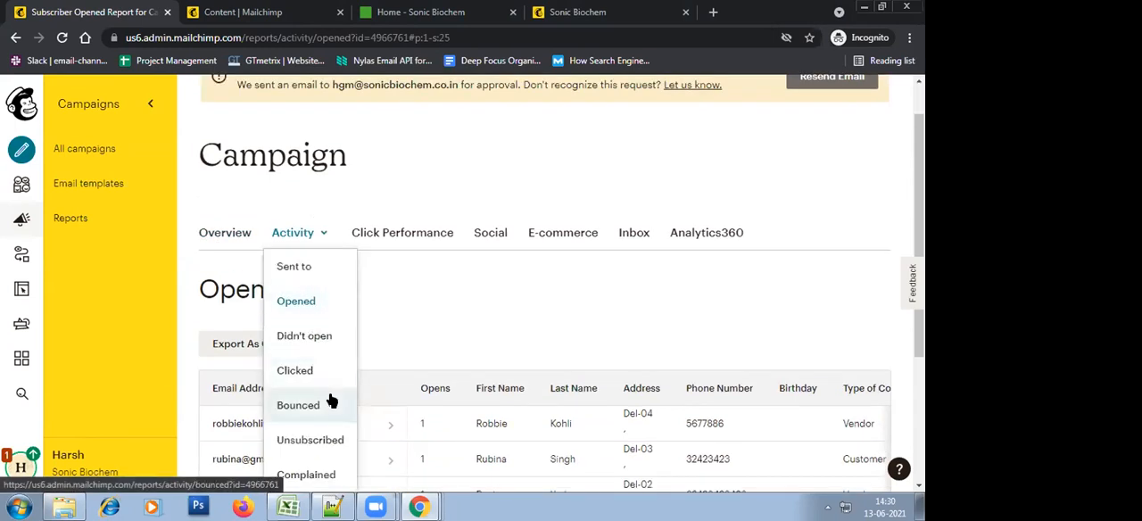
pyautogui.click(304, 275)
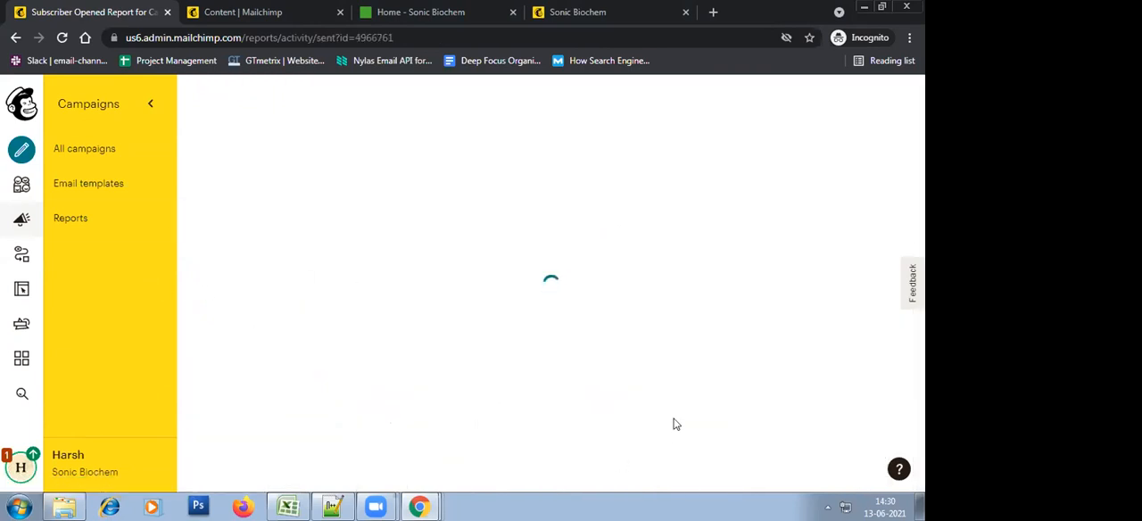
pyautogui.scroll(-3, 676, 426)
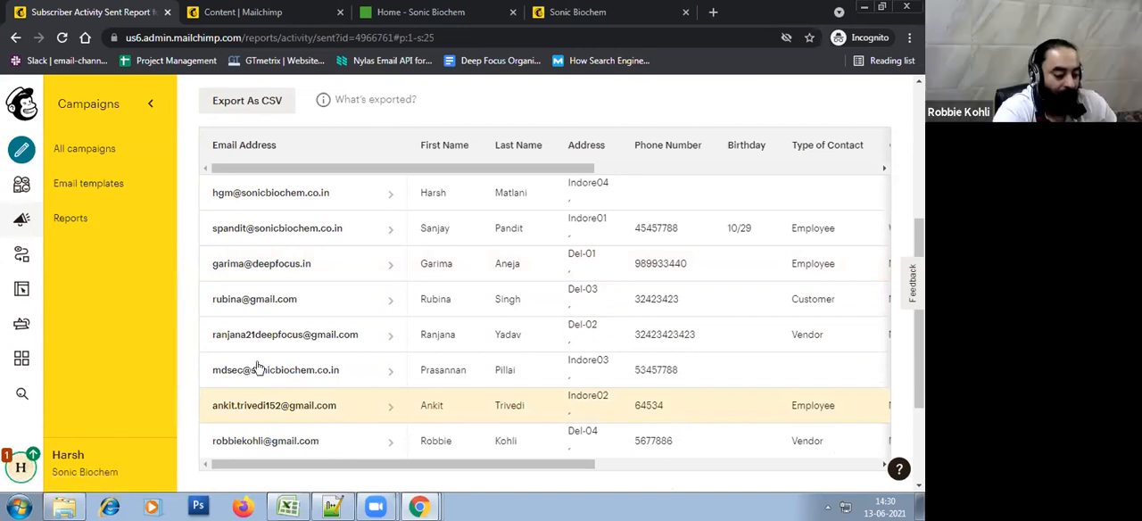
pyautogui.click(254, 408)
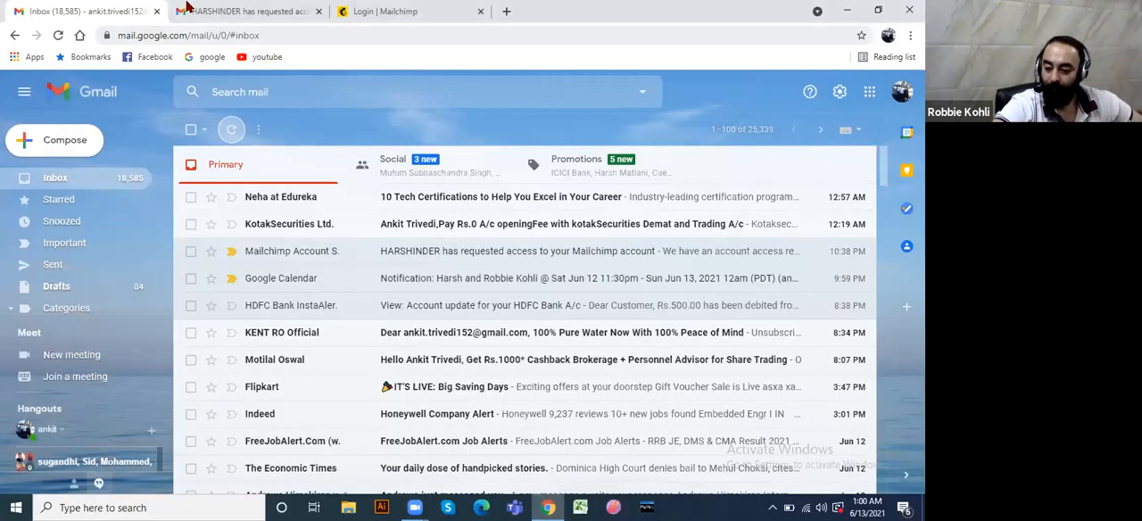
# In Gmail, refresh the inbox and open the promotional email "Experience the new level of service"
pyautogui.click(231, 130)
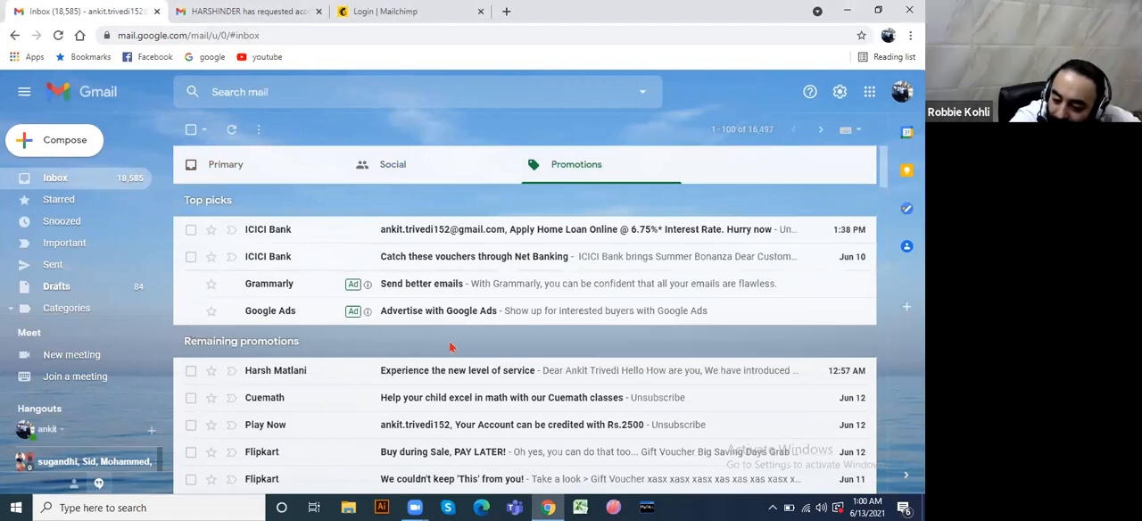
pyautogui.click(384, 365)
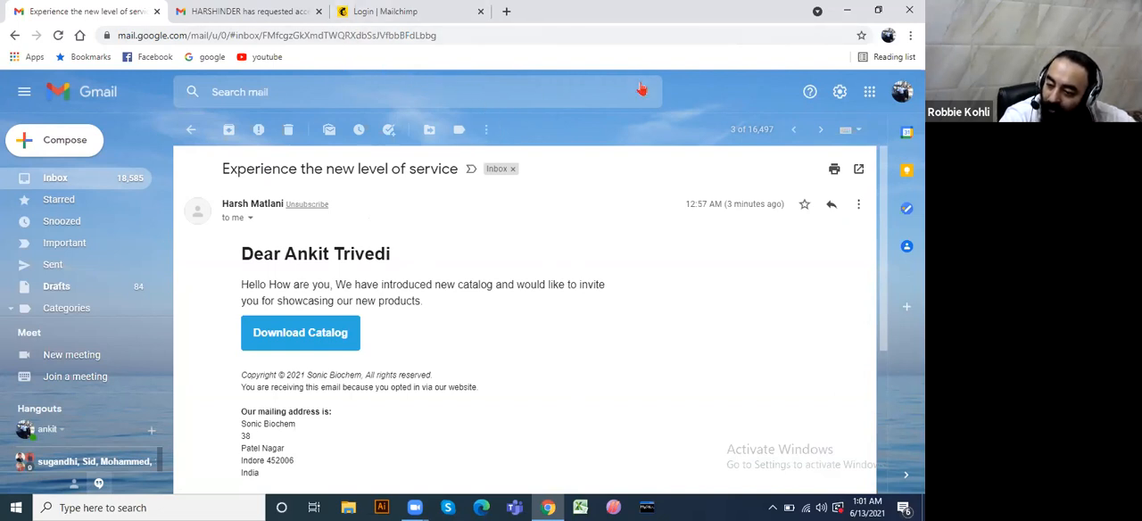
# Customize the Default inbox type by disabling the Social and Promotions tabs and save the change
pyautogui.click(839, 92)
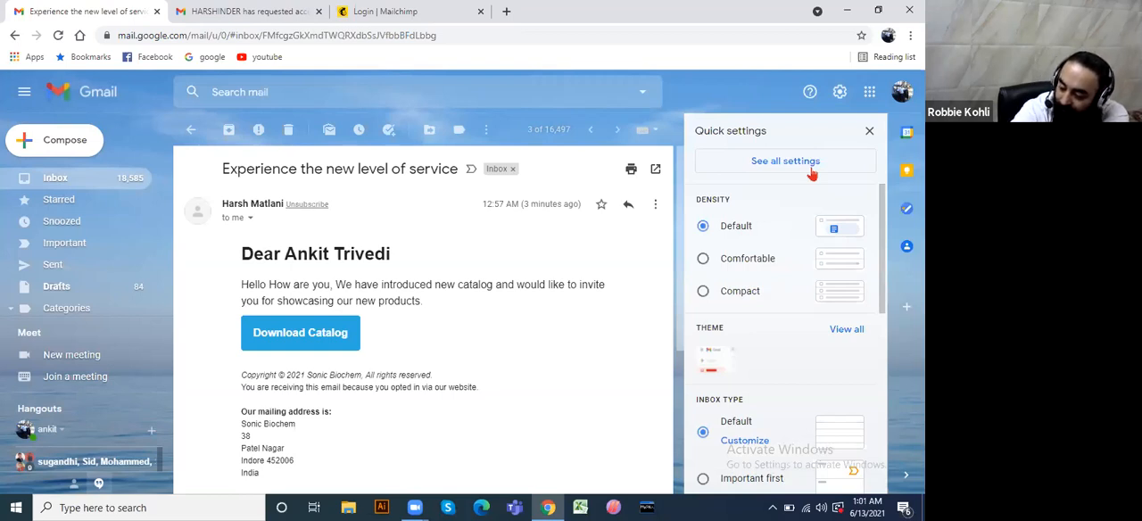
pyautogui.moveTo(882, 293); pyautogui.dragTo(881, 500)
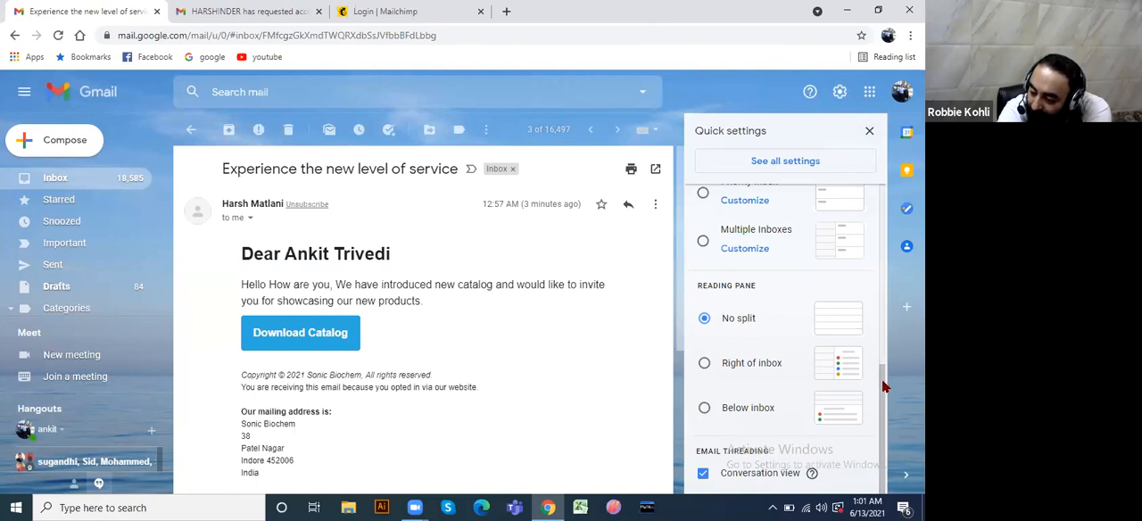
pyautogui.moveTo(881, 365); pyautogui.dragTo(874, 259)
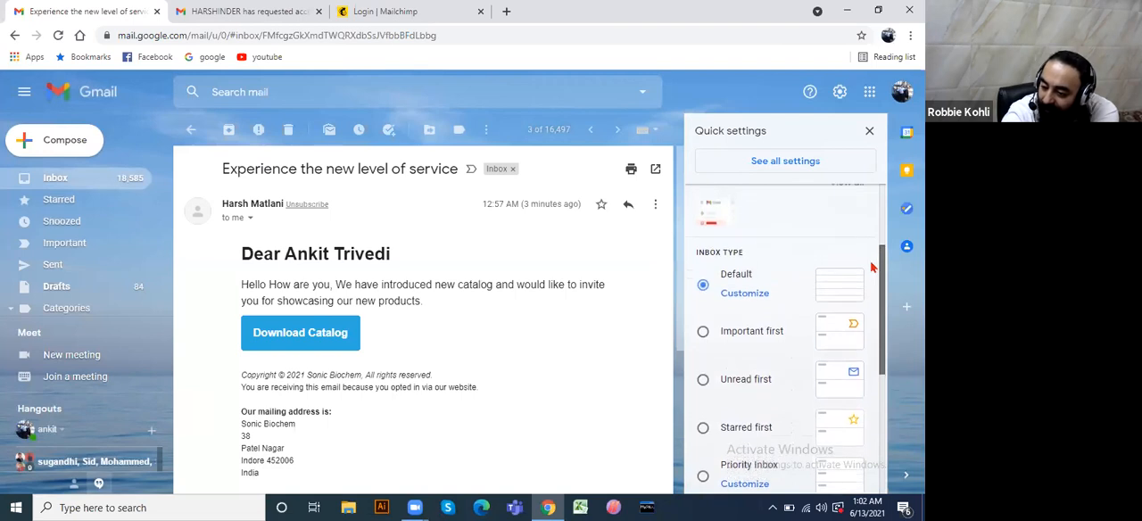
pyautogui.click(747, 294)
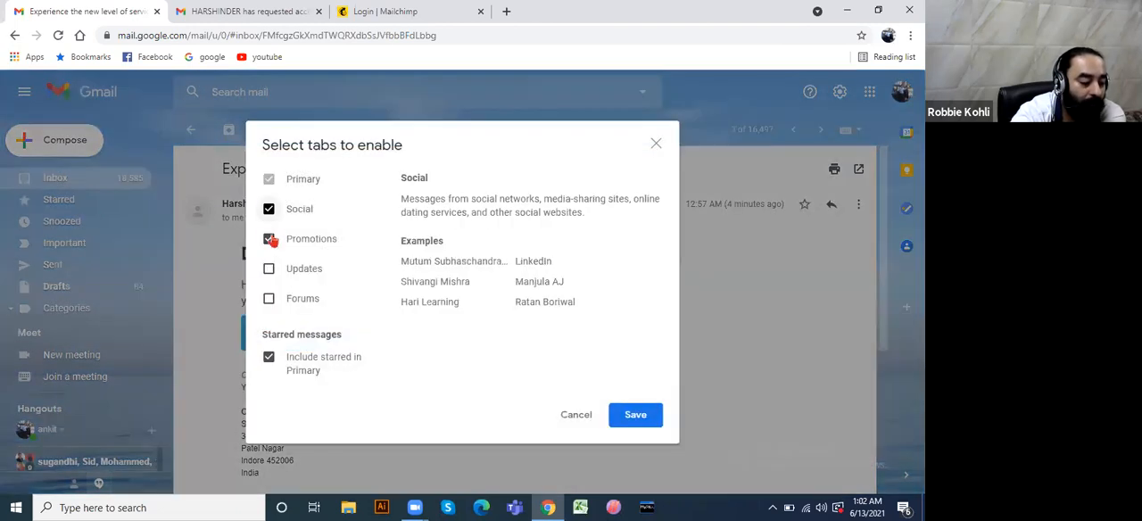
pyautogui.click(269, 238)
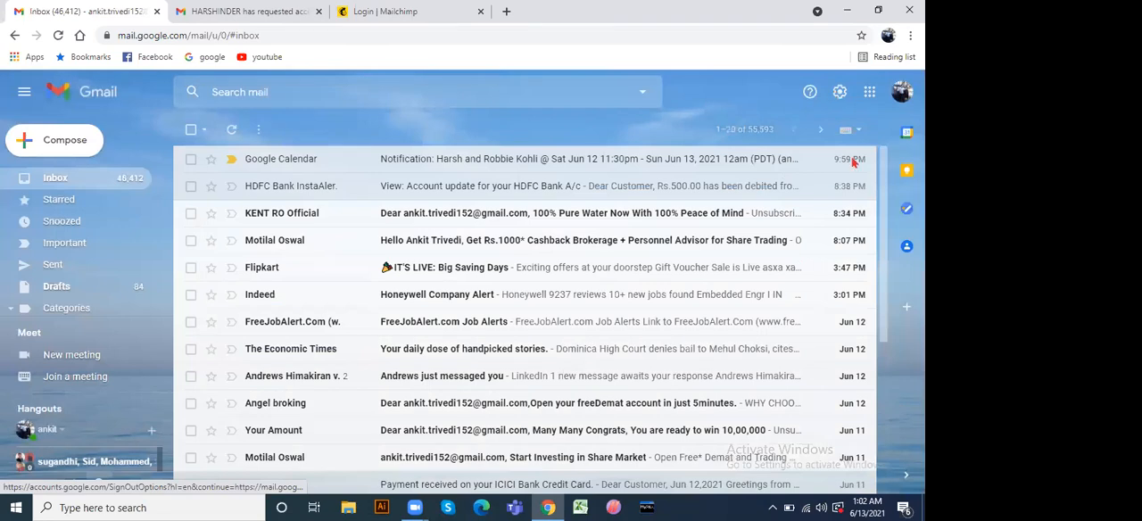
pyautogui.click(869, 91)
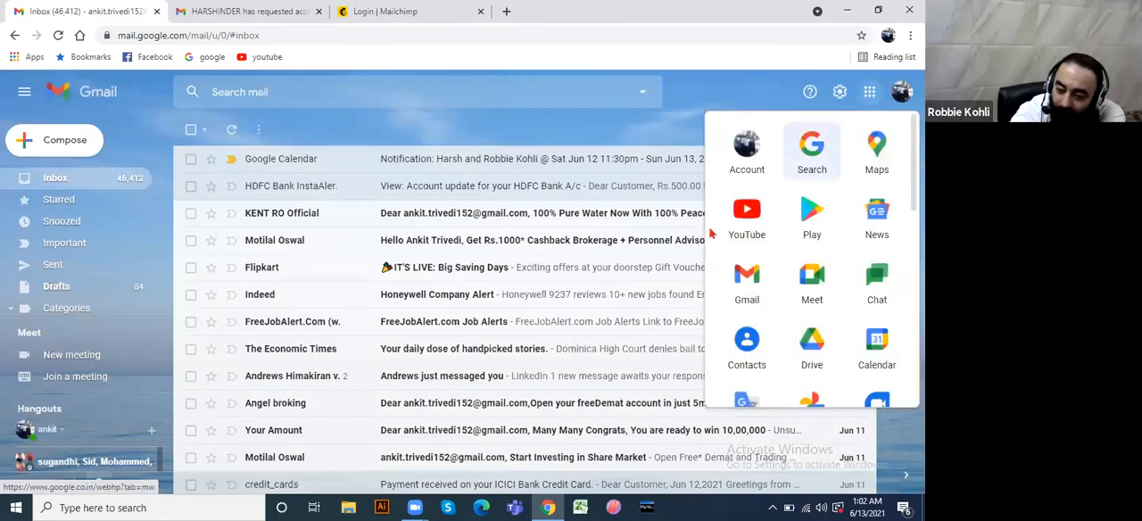
pyautogui.click(839, 91)
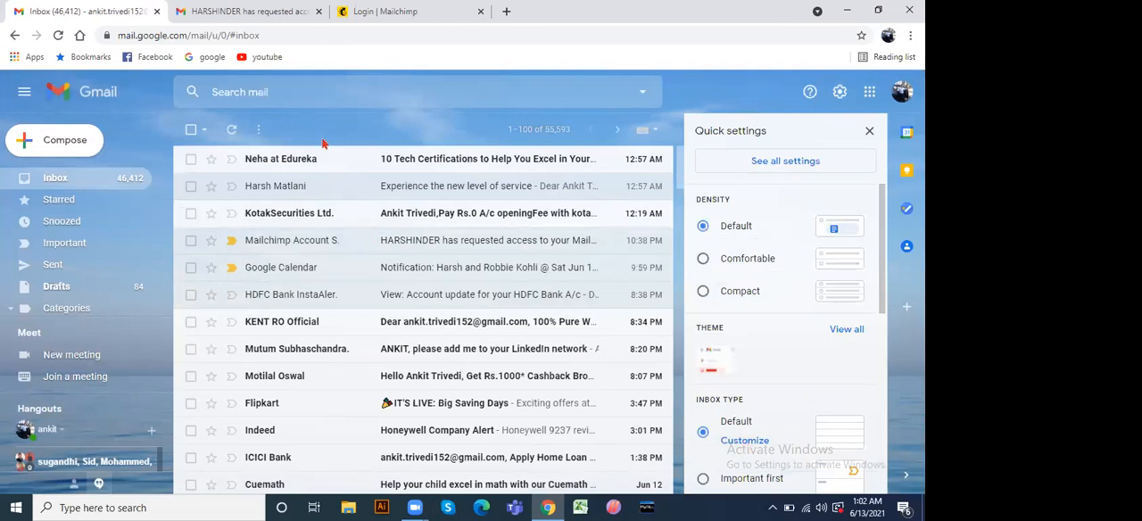
pyautogui.click(869, 133)
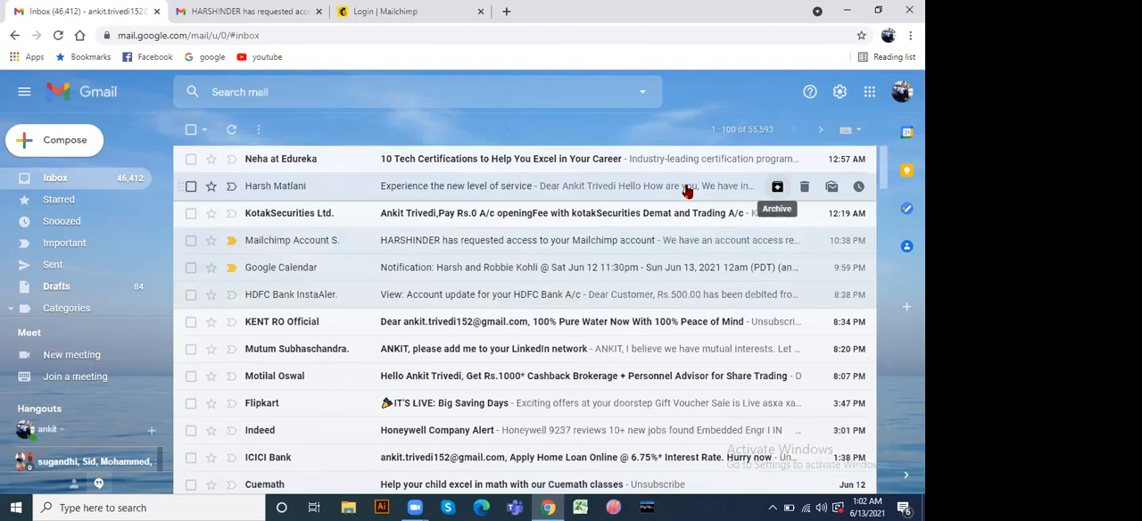